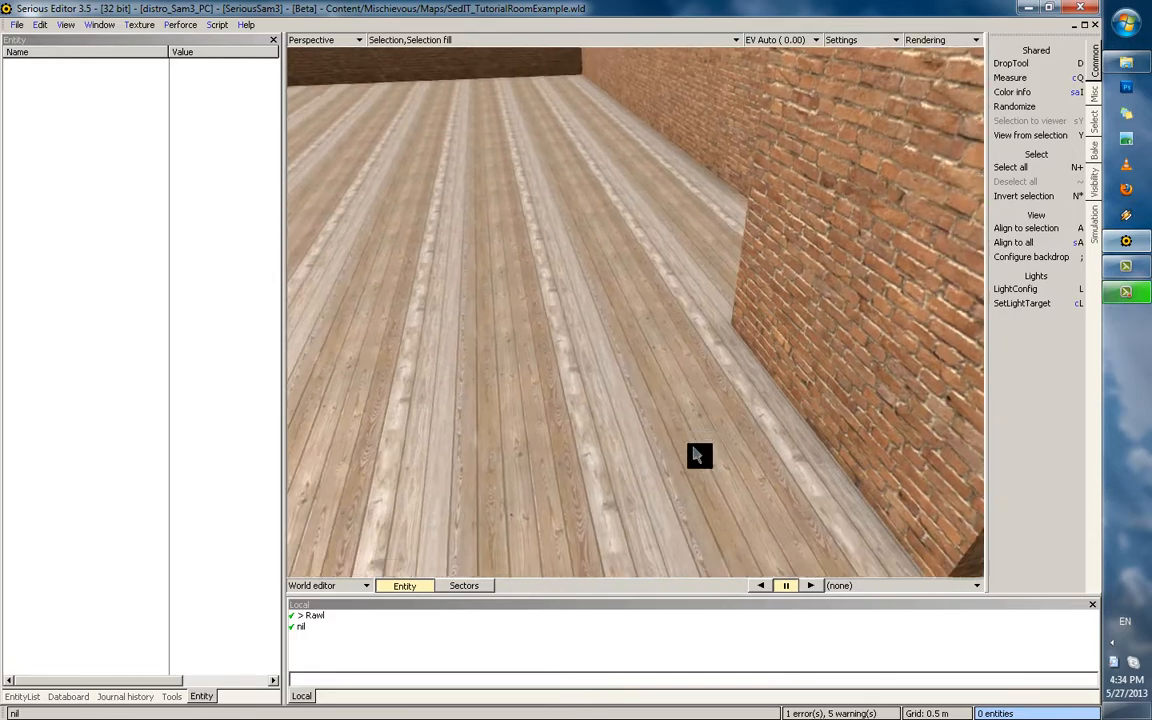
Run the example room map as a simulation, walk through its rooms, exit, and examine the whole layout in the editor
key(ctrl+t)
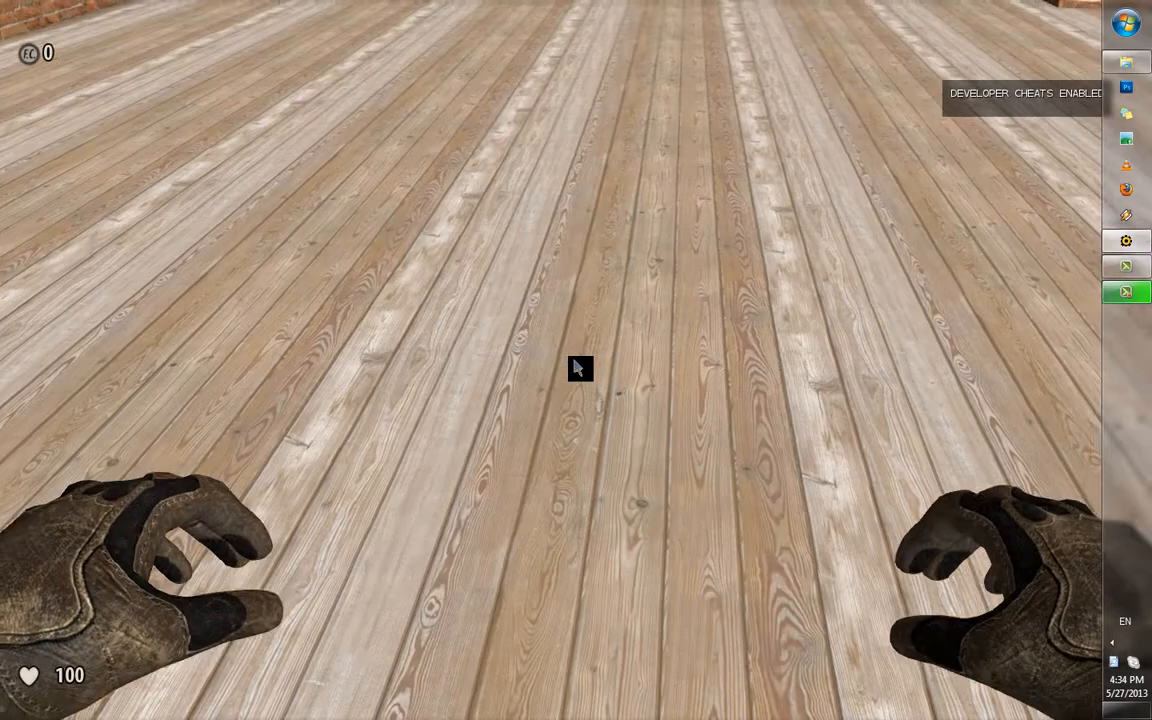
key(w)
key(w)
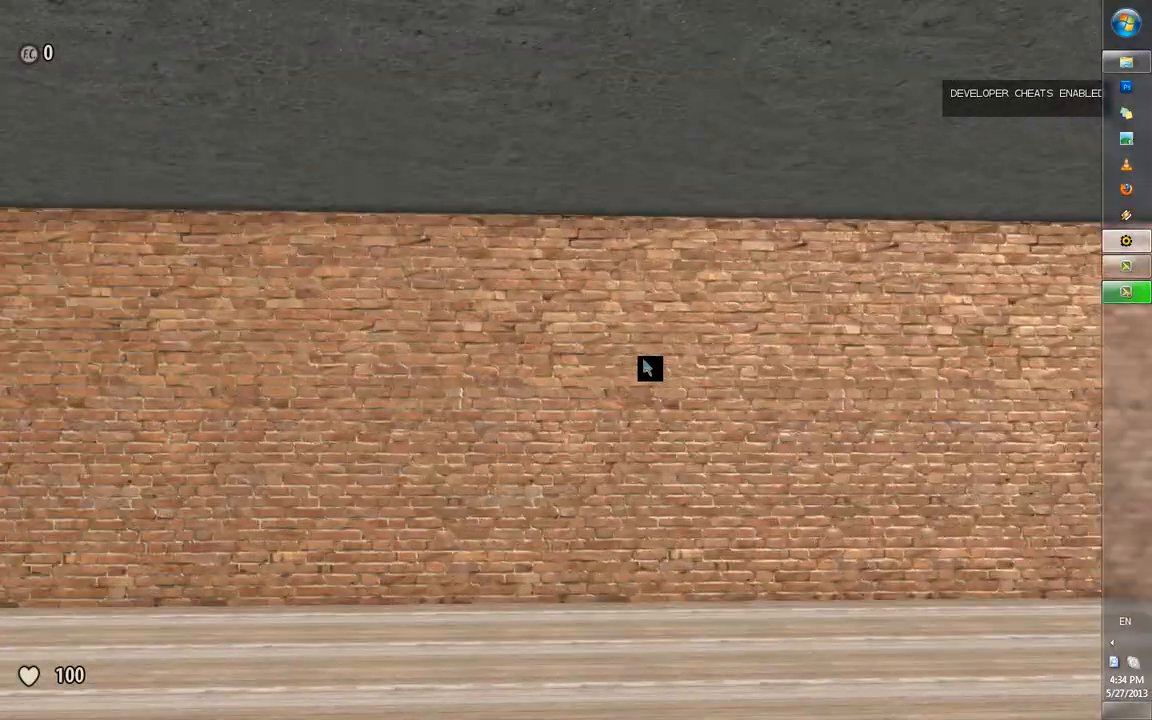
key(Right)
key(w)
key(Right)
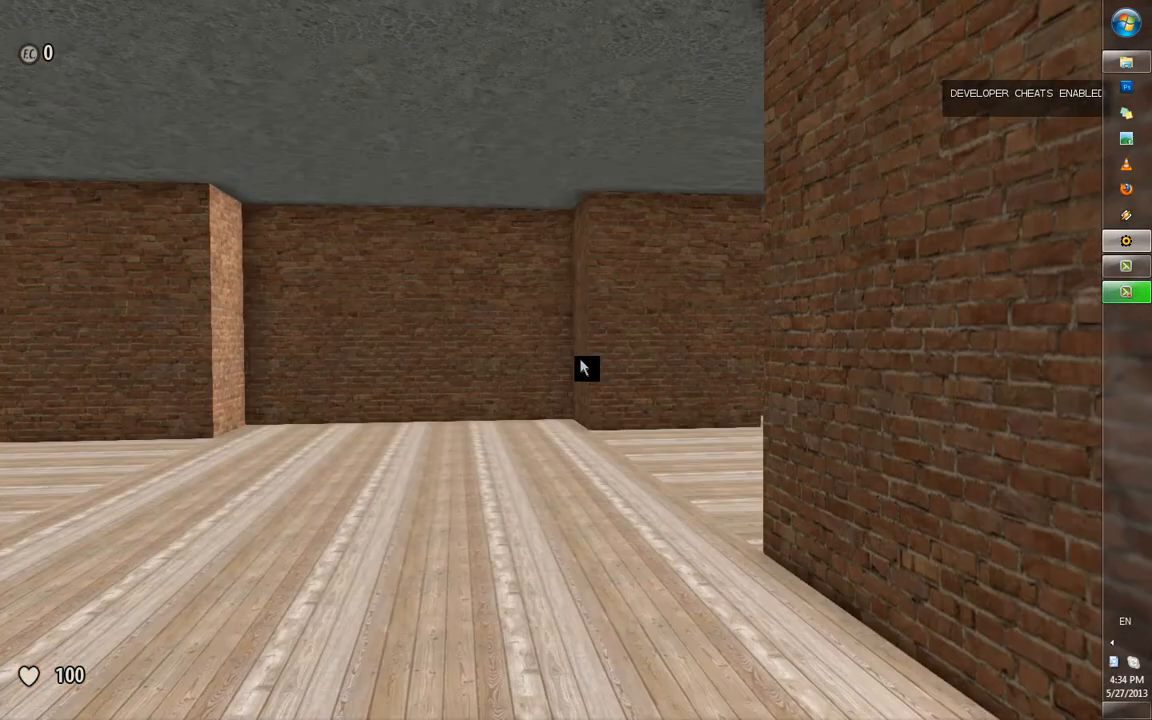
key(w)
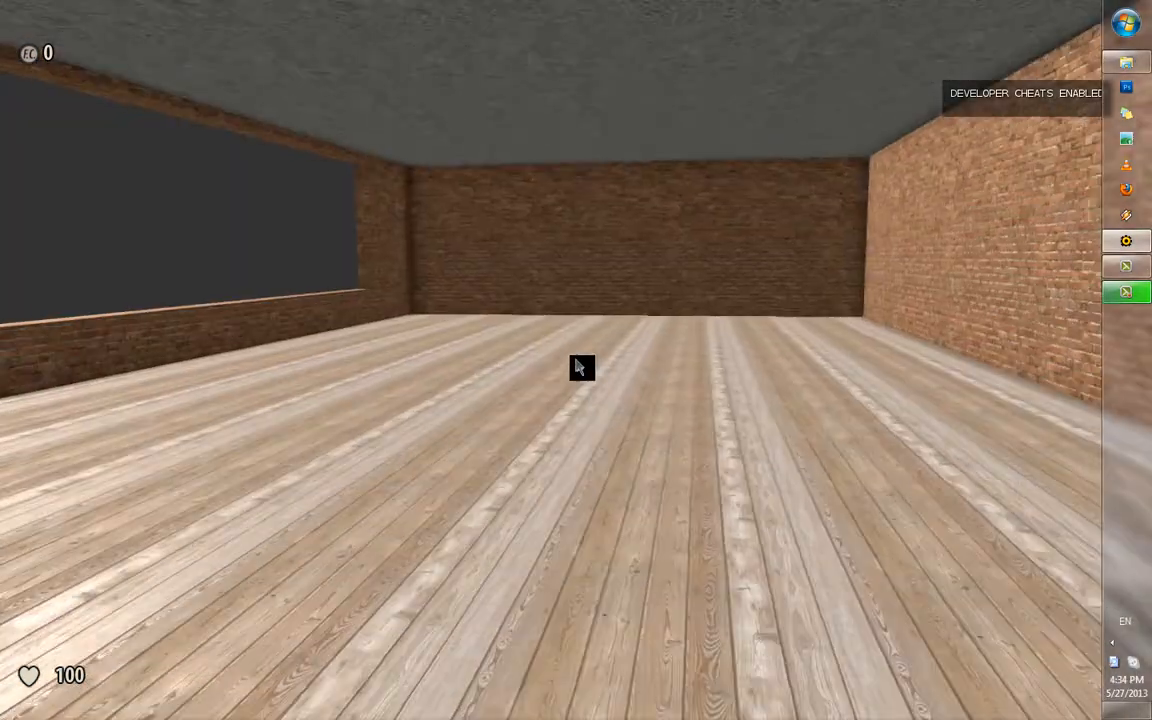
key(Escape)
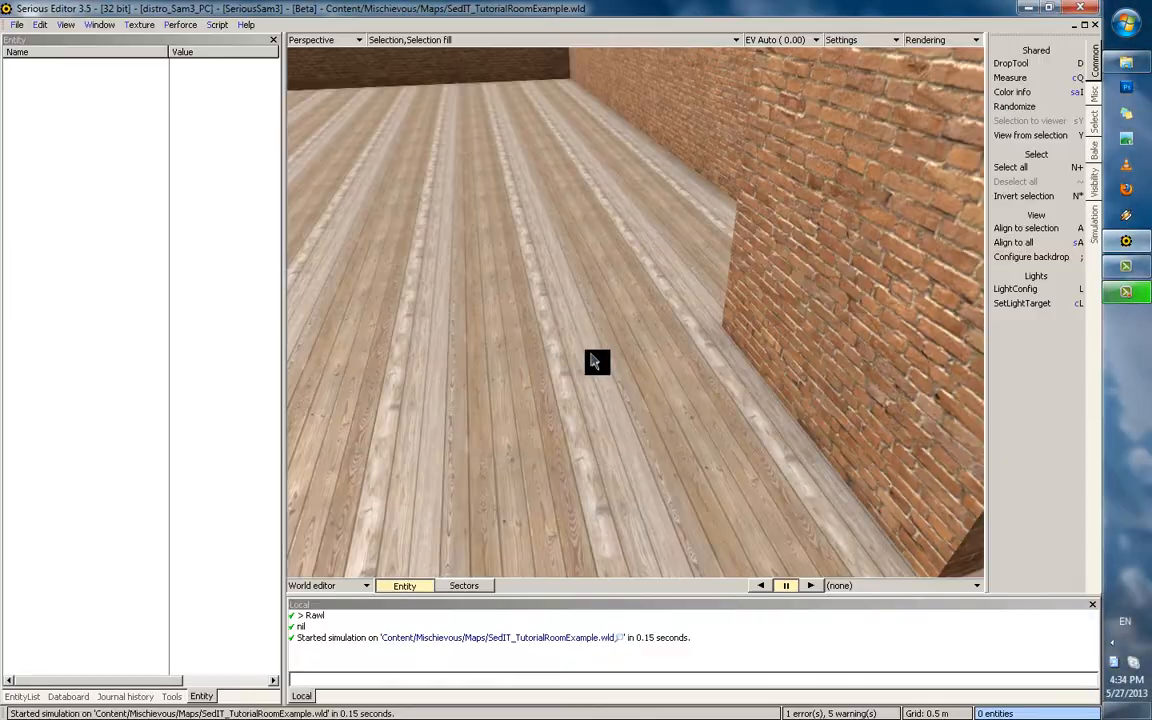
middle_drag(645, 393, 538, 351)
right_drag(540, 352, 699, 288)
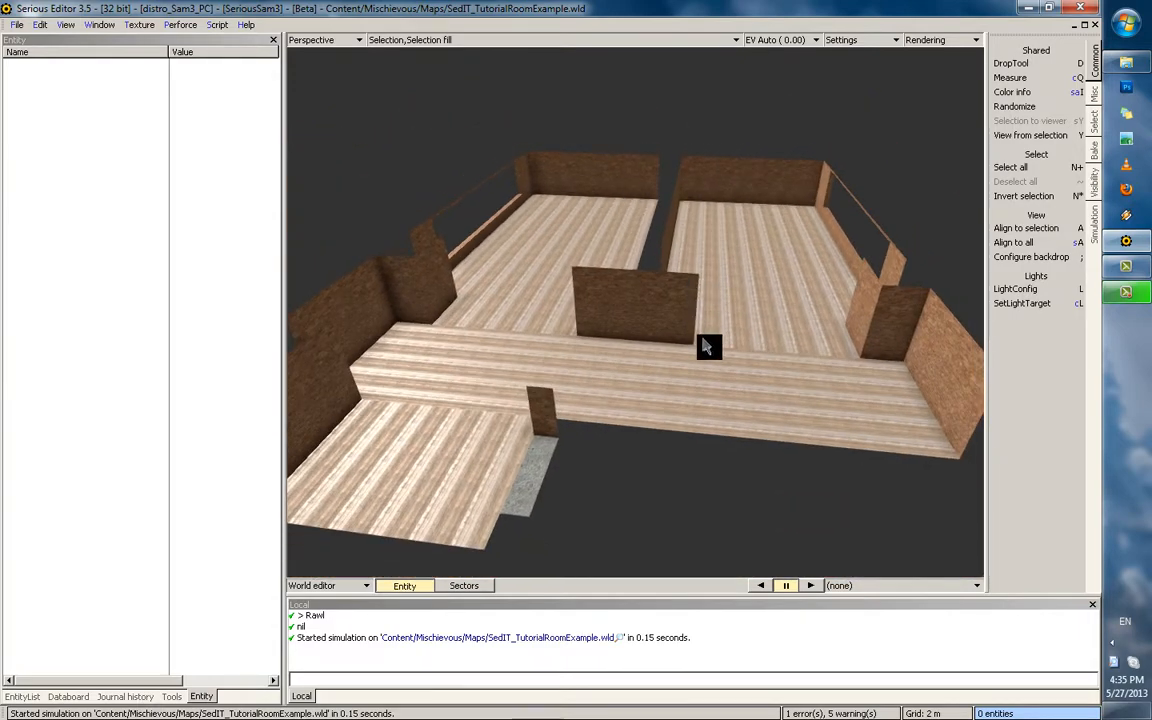
Create a new empty world document
click(18, 25)
mouse_move(116, 42)
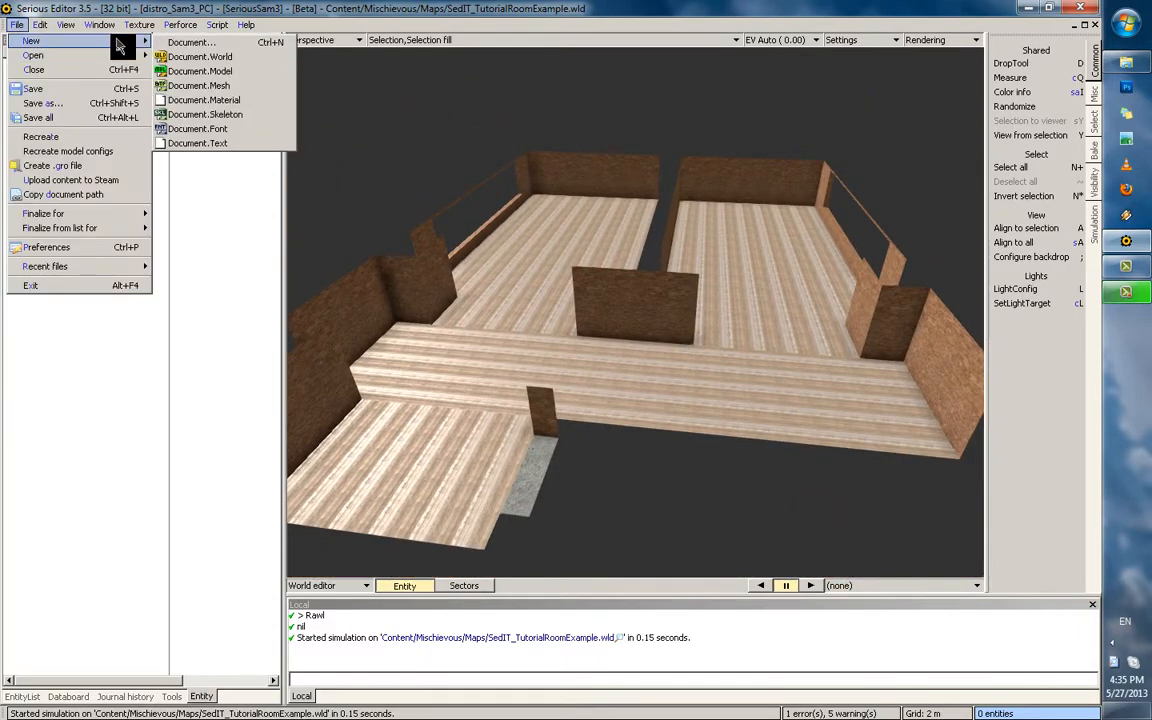
click(222, 57)
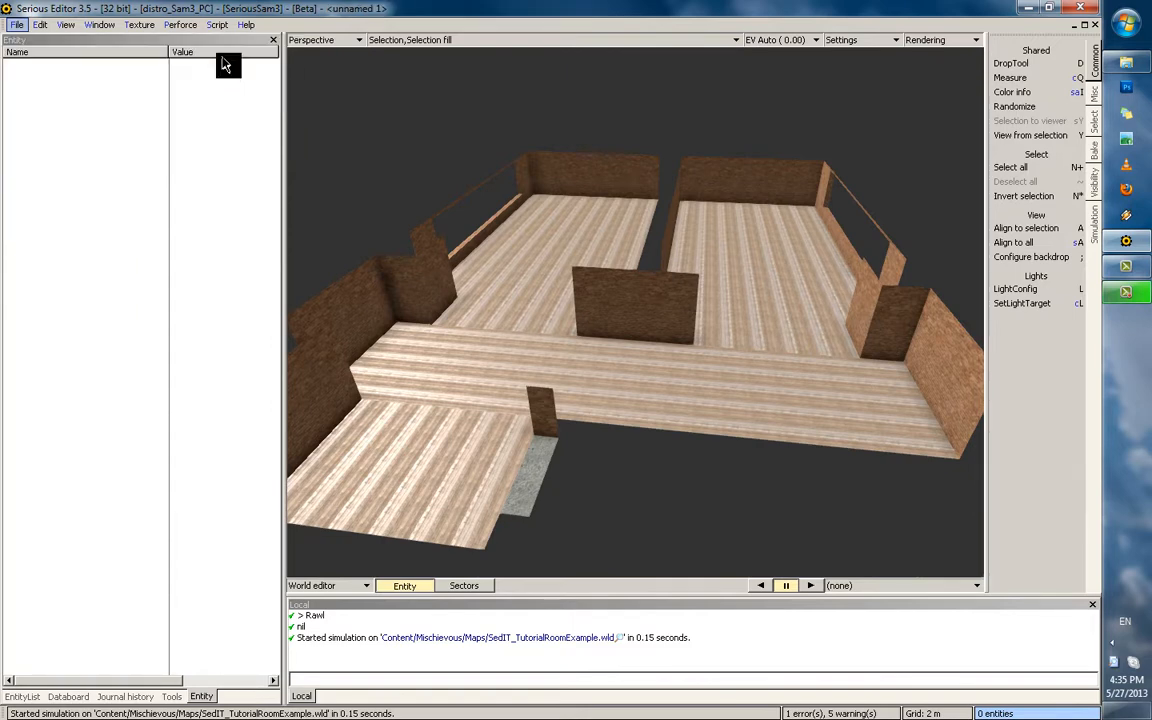
Insert a simple model near the grid centre, assign SeriousSam.mdl as its model, and deselect it
right_drag(644, 292, 755, 289)
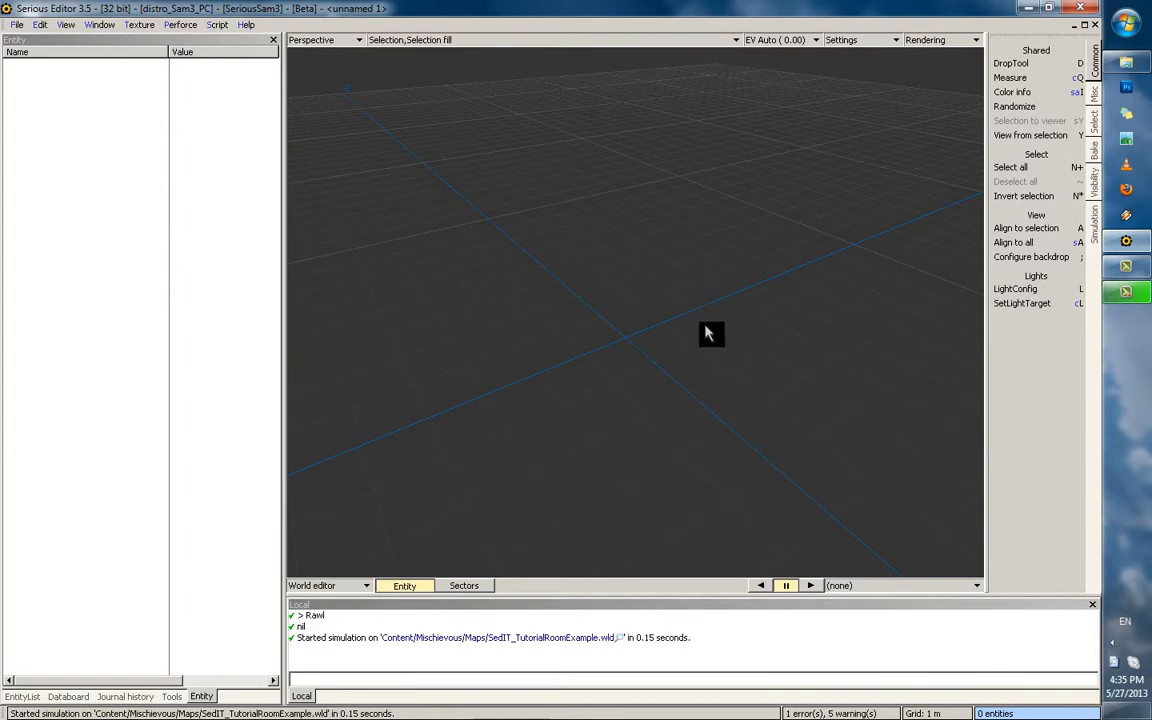
mouse_move(707, 333)
right_down()
mouse_move(733, 340)
mouse_move(723, 348)
mouse_move(724, 321)
right_up()
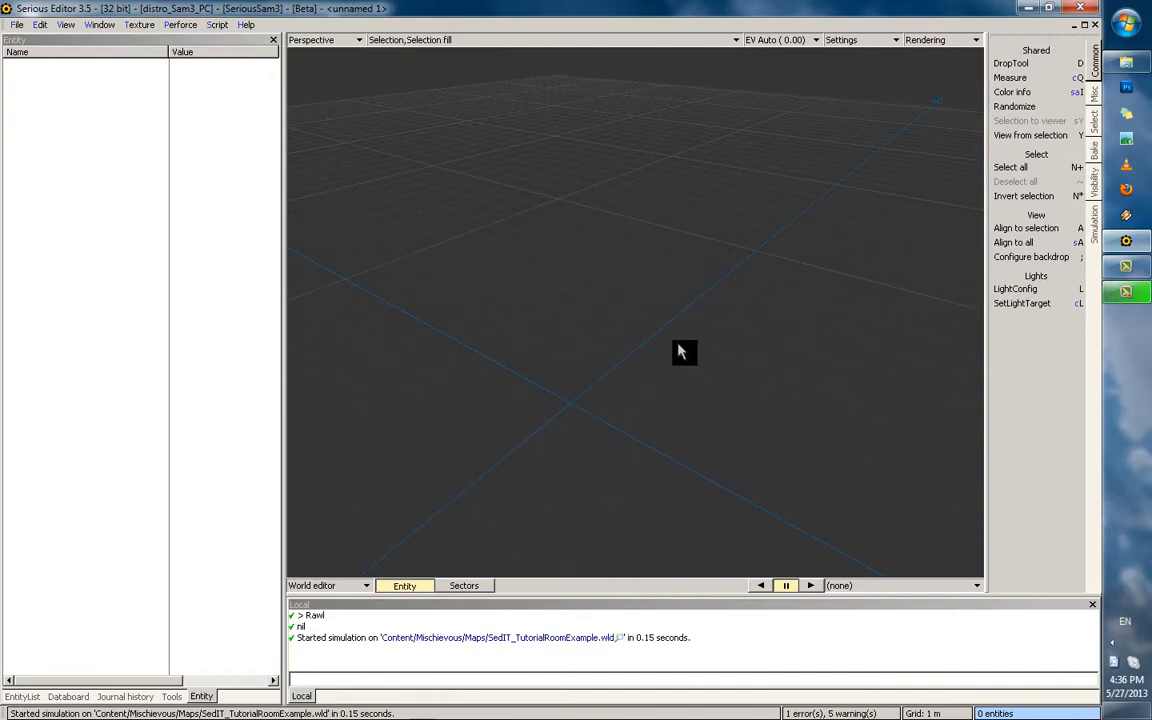
key(Insert)
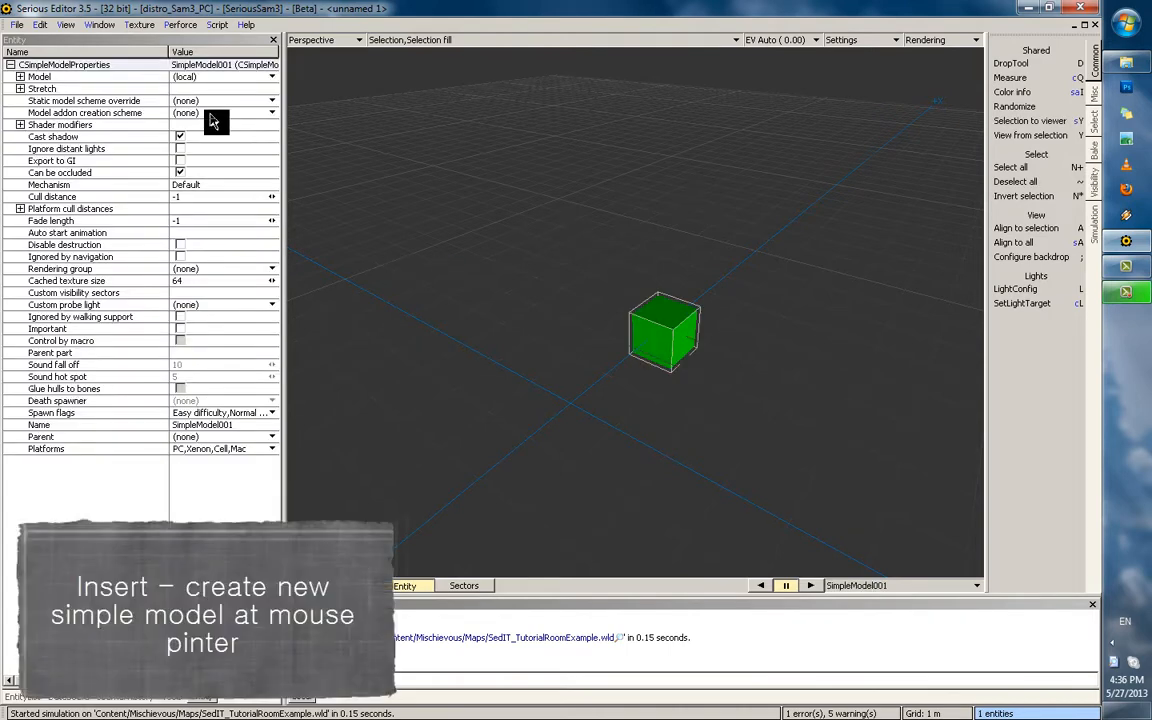
click(236, 78)
click(212, 106)
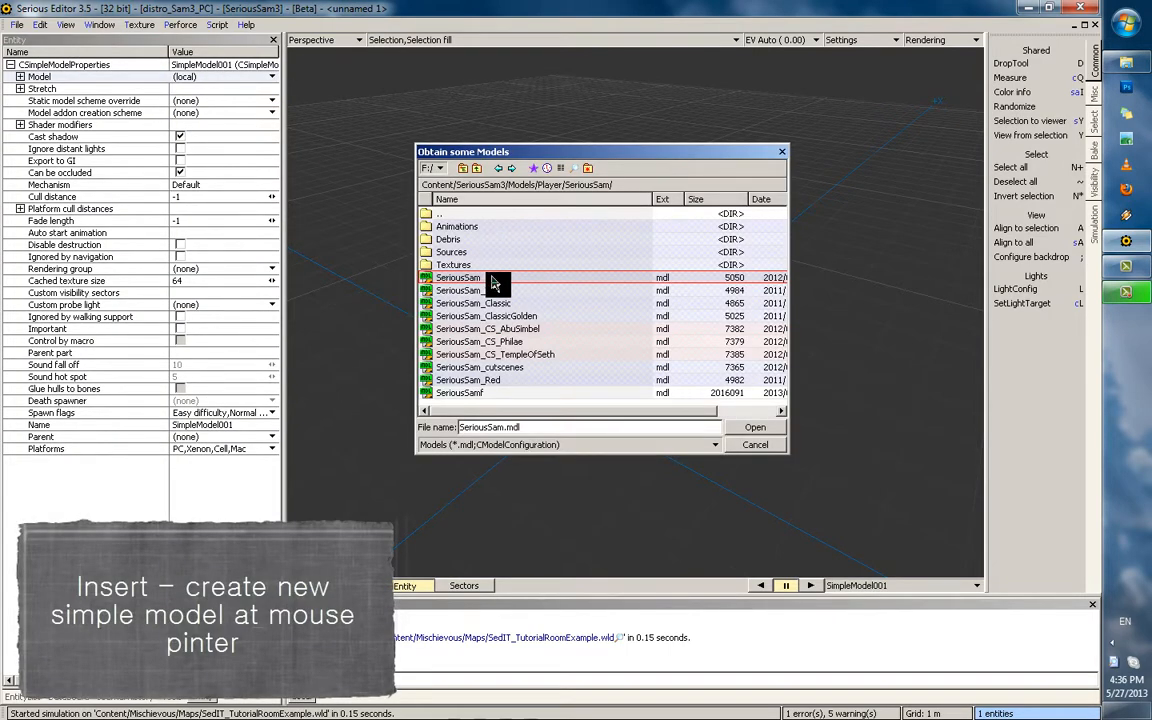
double_click(478, 280)
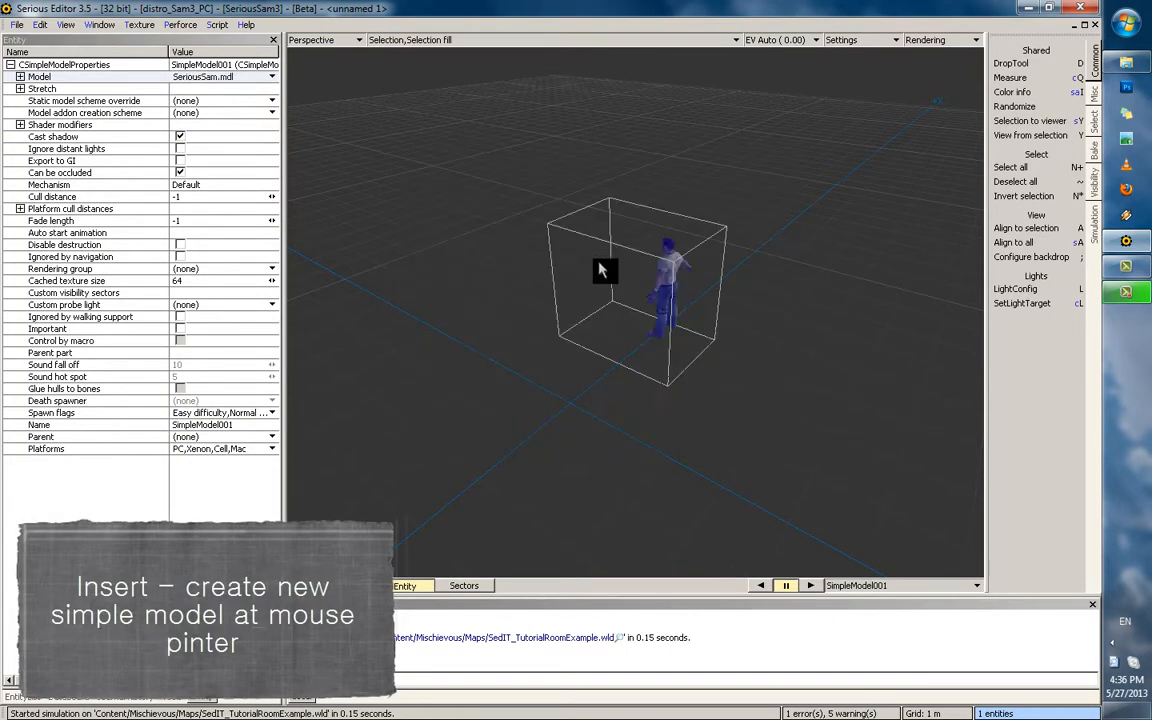
click(656, 342)
Examine the SeriousSam model from several sides to judge its size against the grid
middle_drag(772, 322, 677, 346)
scroll(644, 300, up, 2)
middle_drag(644, 300, 670, 337)
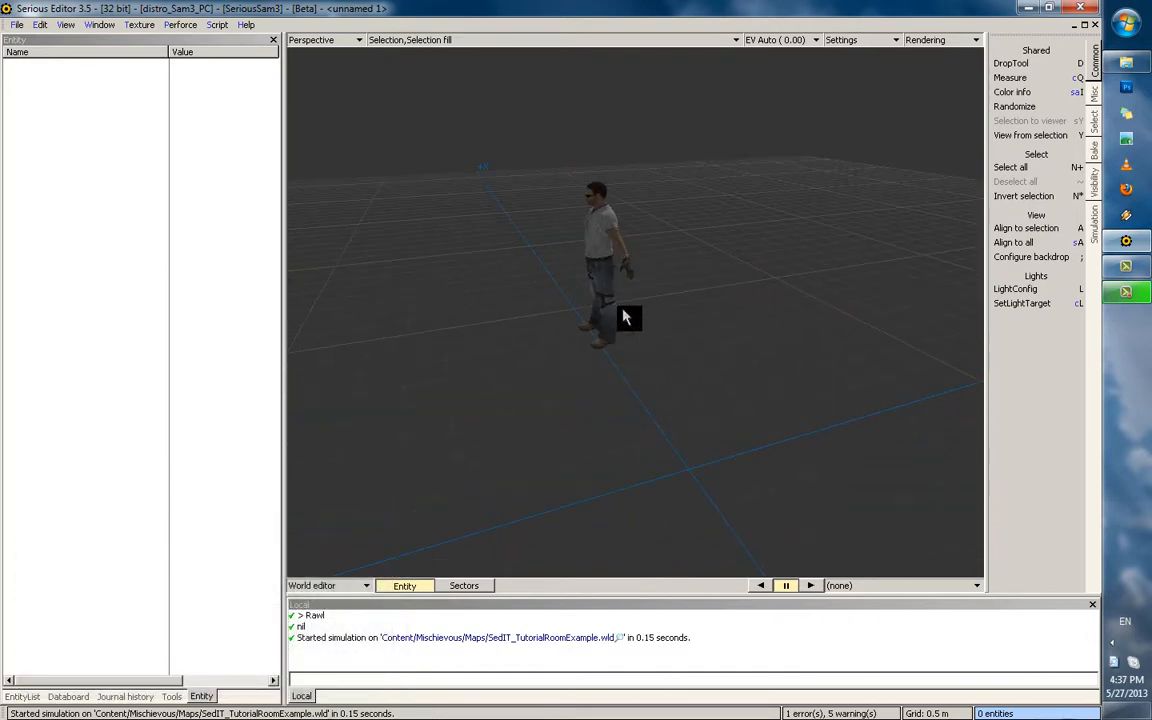
mouse_move(676, 297)
middle_down()
mouse_move(622, 262)
mouse_move(664, 287)
middle_up()
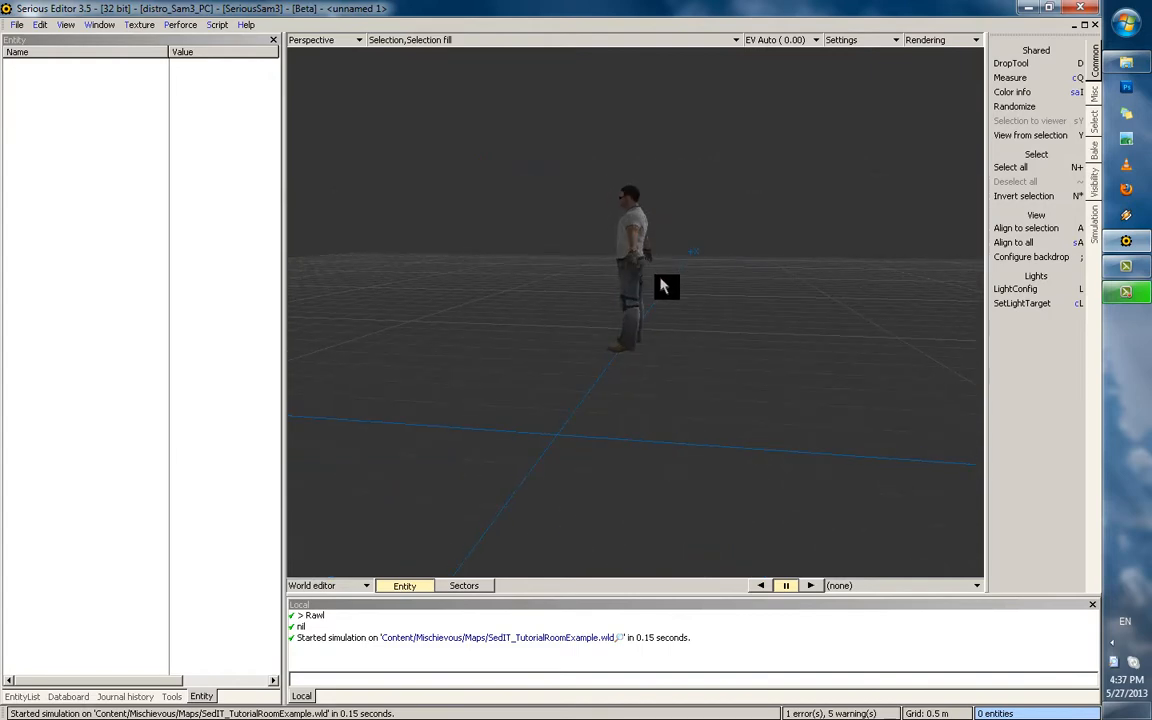
middle_drag(602, 366, 663, 391)
click(570, 232)
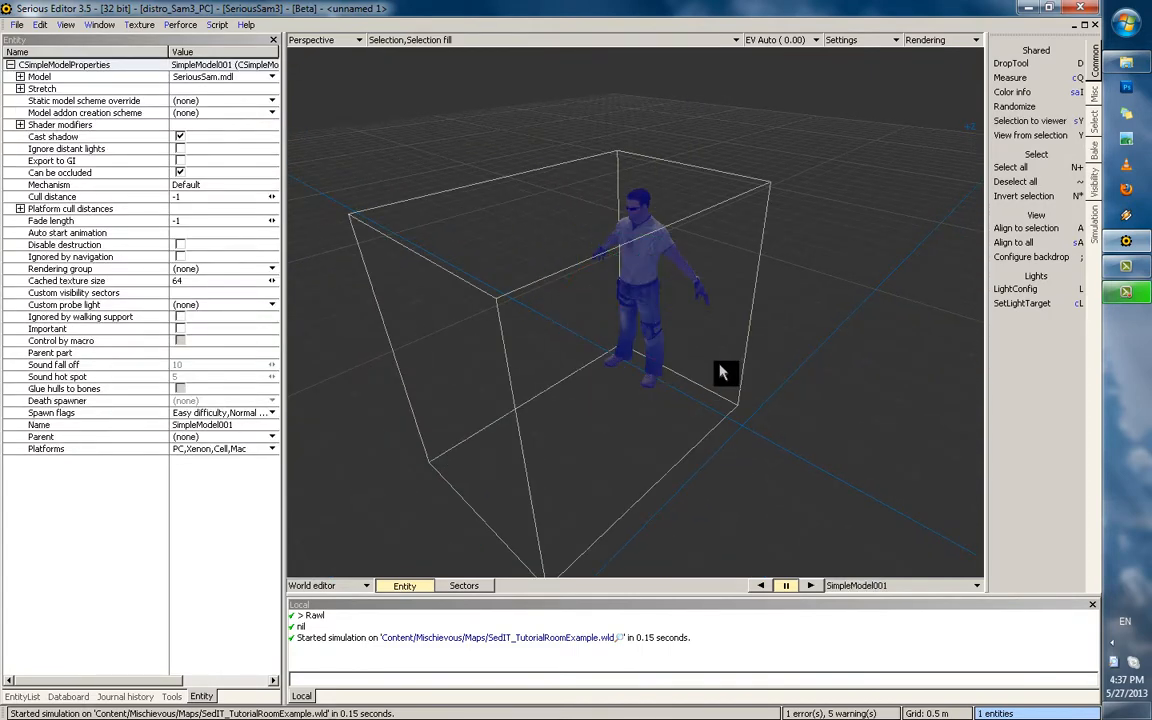
click(703, 357)
middle_drag(700, 324, 733, 414)
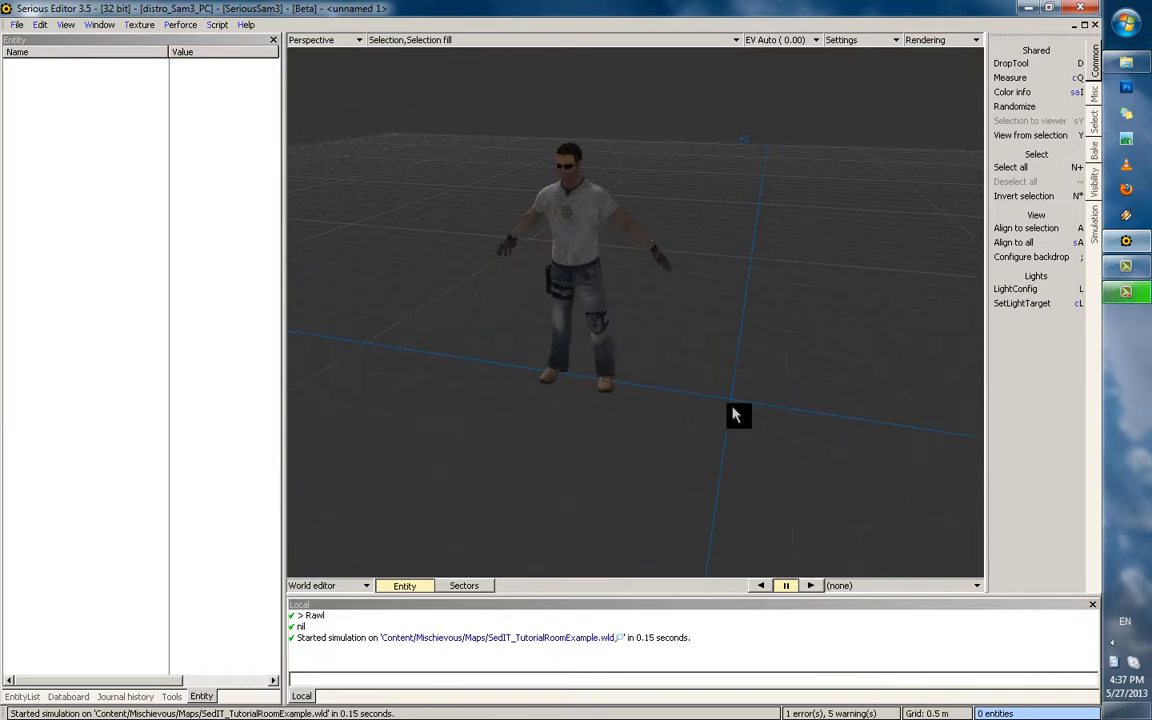
Insert a second simple model at the grid origin beside the character and enter mesh editing for it
key(ctrl+v)
click(168, 695)
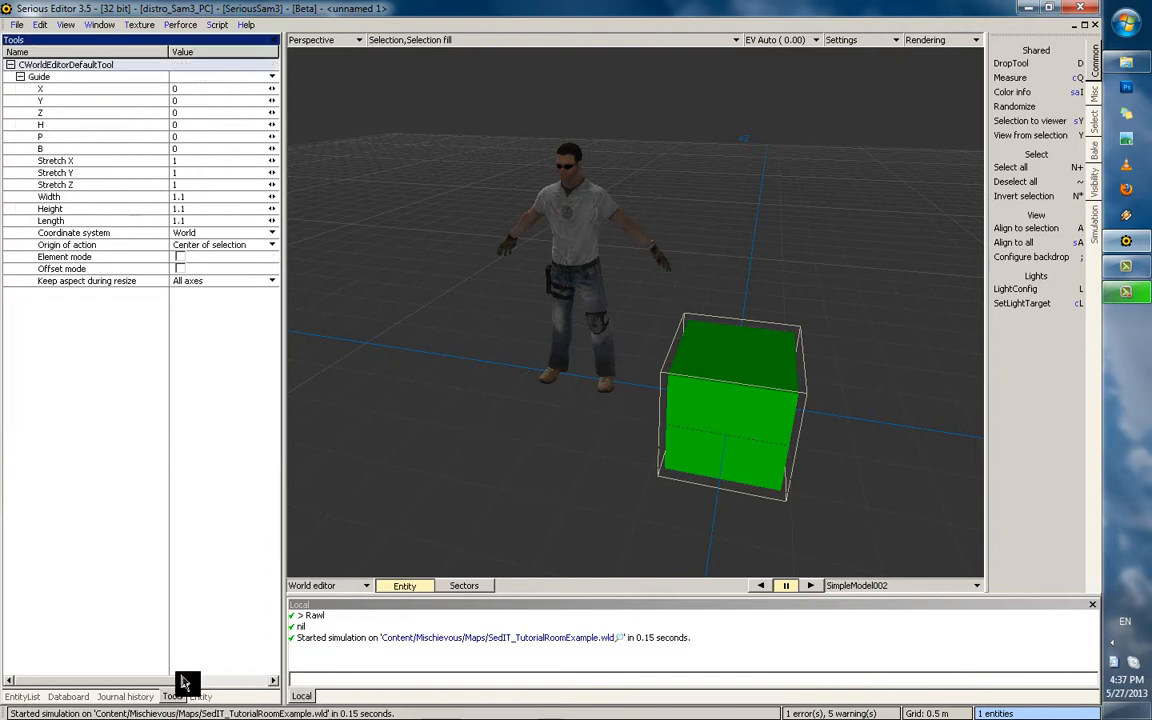
click(201, 696)
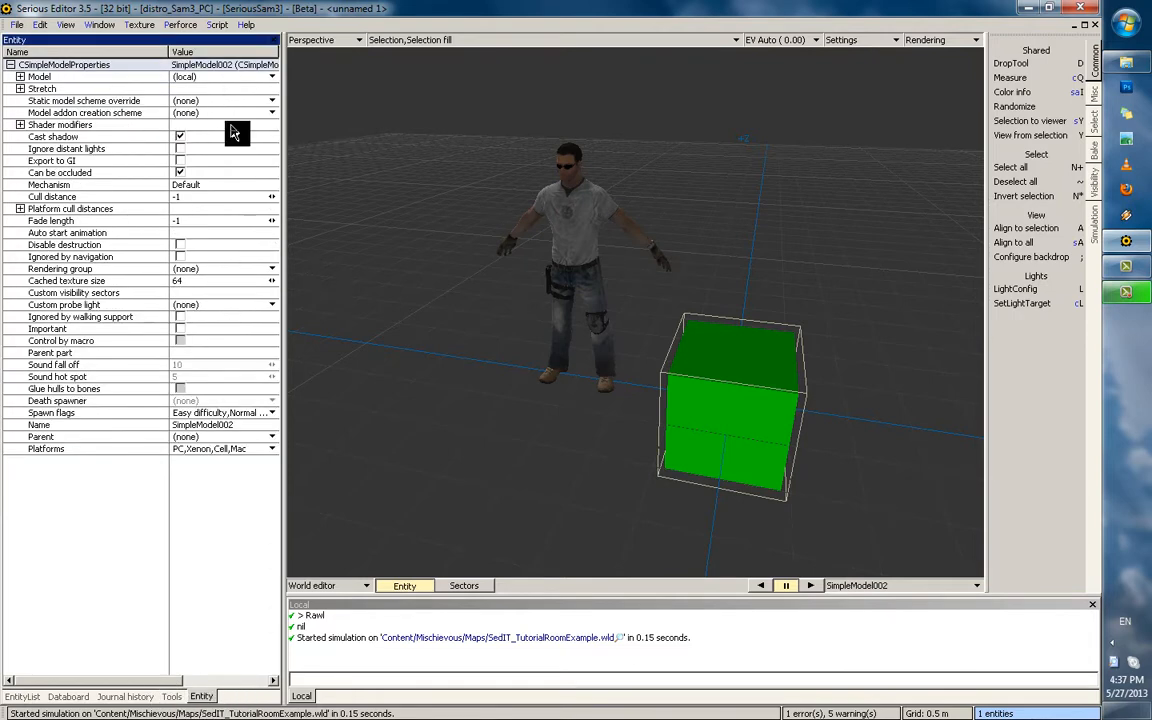
key(e)
Create a cylinder primitive at the grid origin and set its box height to 2
middle_drag(688, 346, 664, 346)
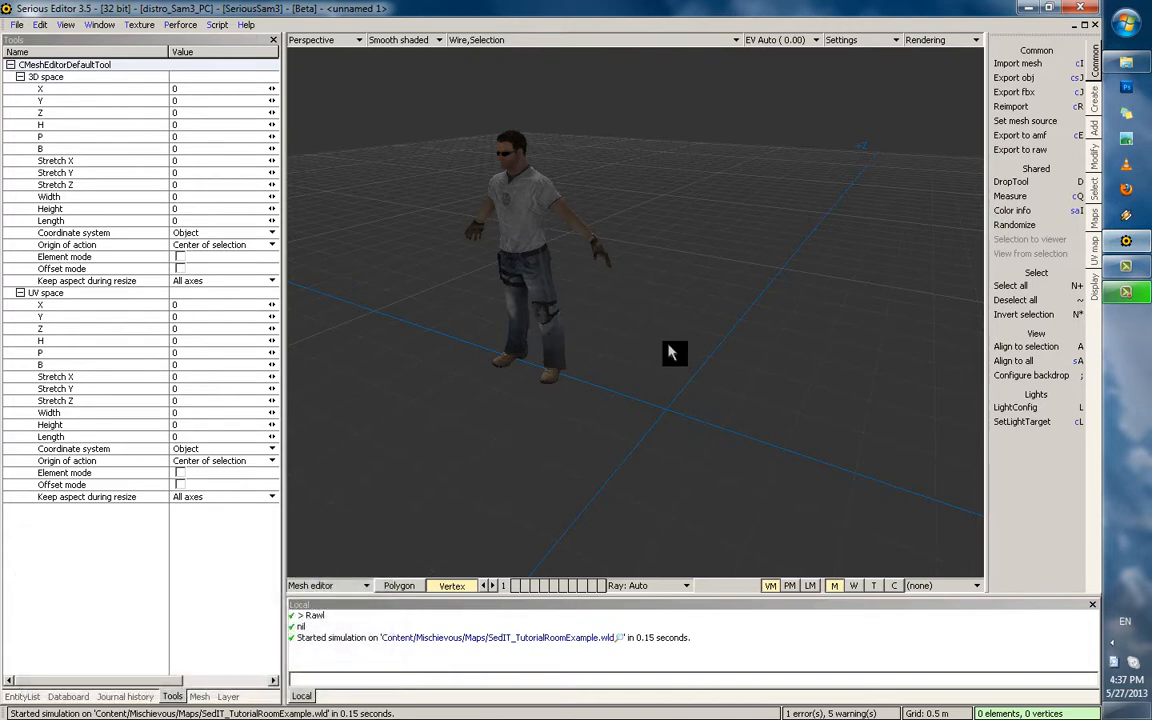
key(shift+p)
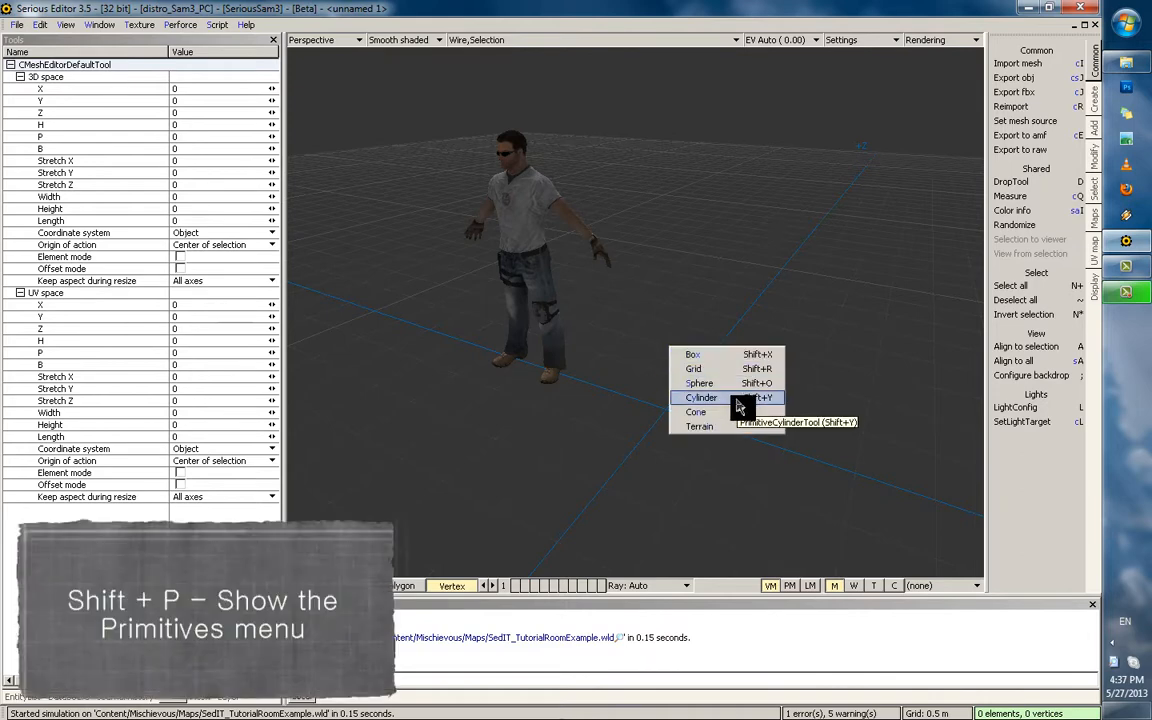
click(739, 407)
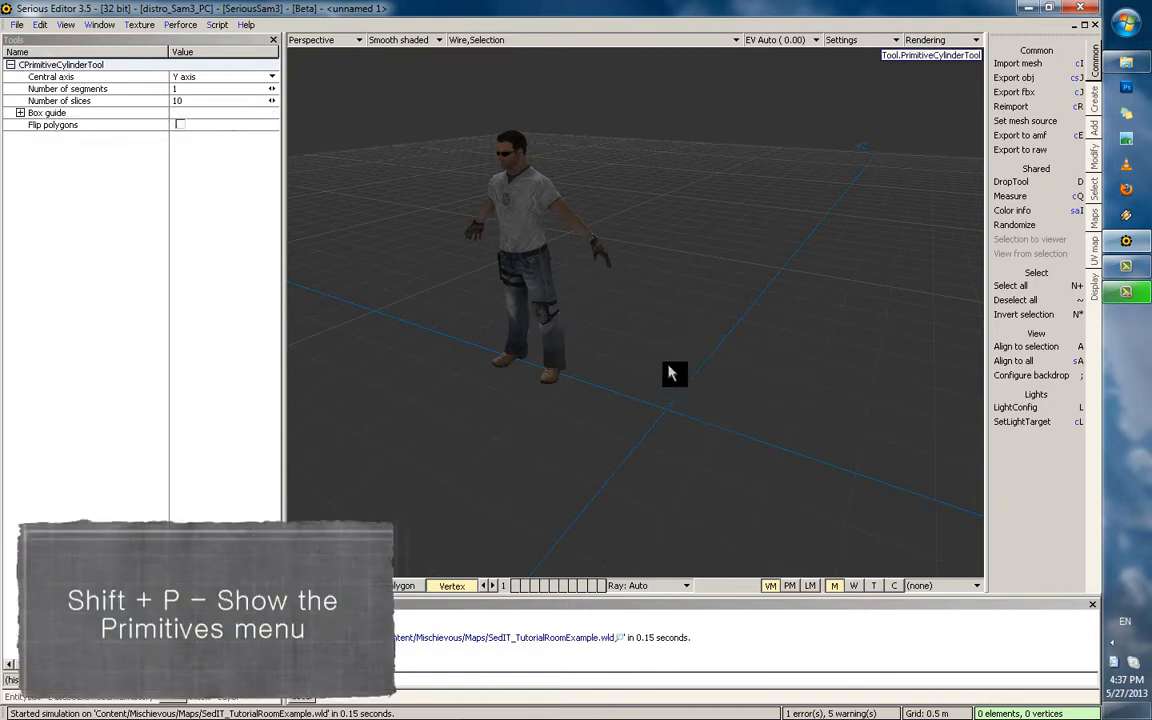
click(20, 113)
click(30, 160)
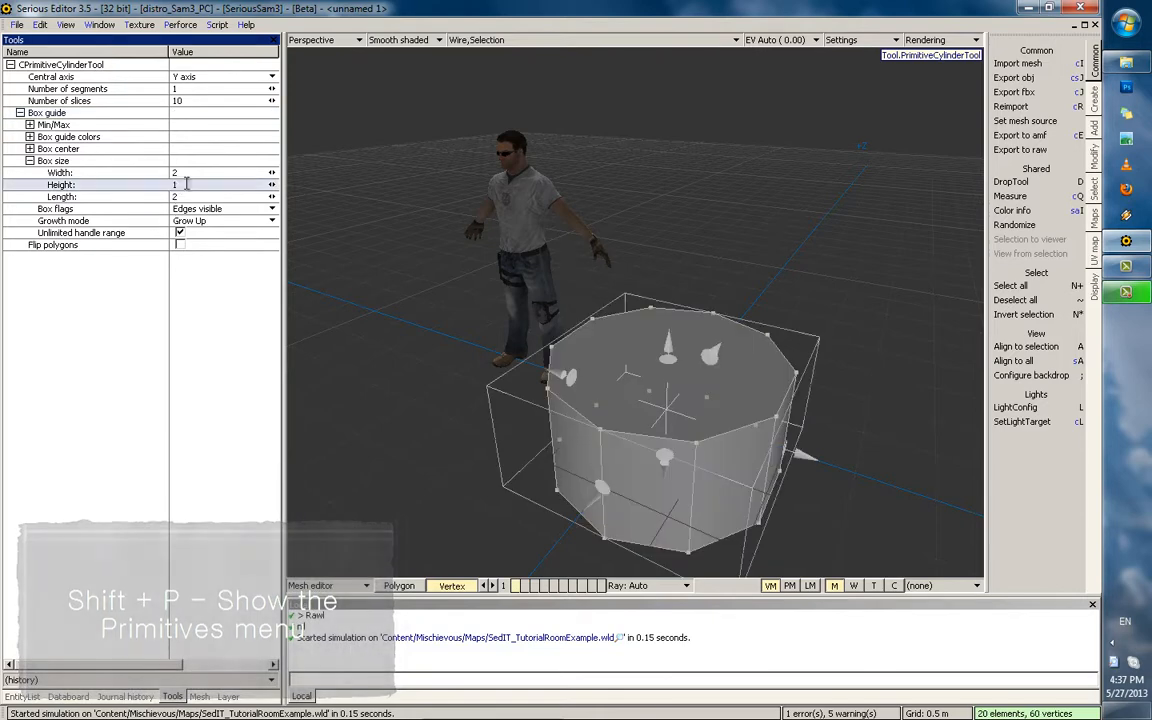
text(2)
key(Return)
Set the cylinder's central axis to the X axis
scroll(645, 255, down, 3)
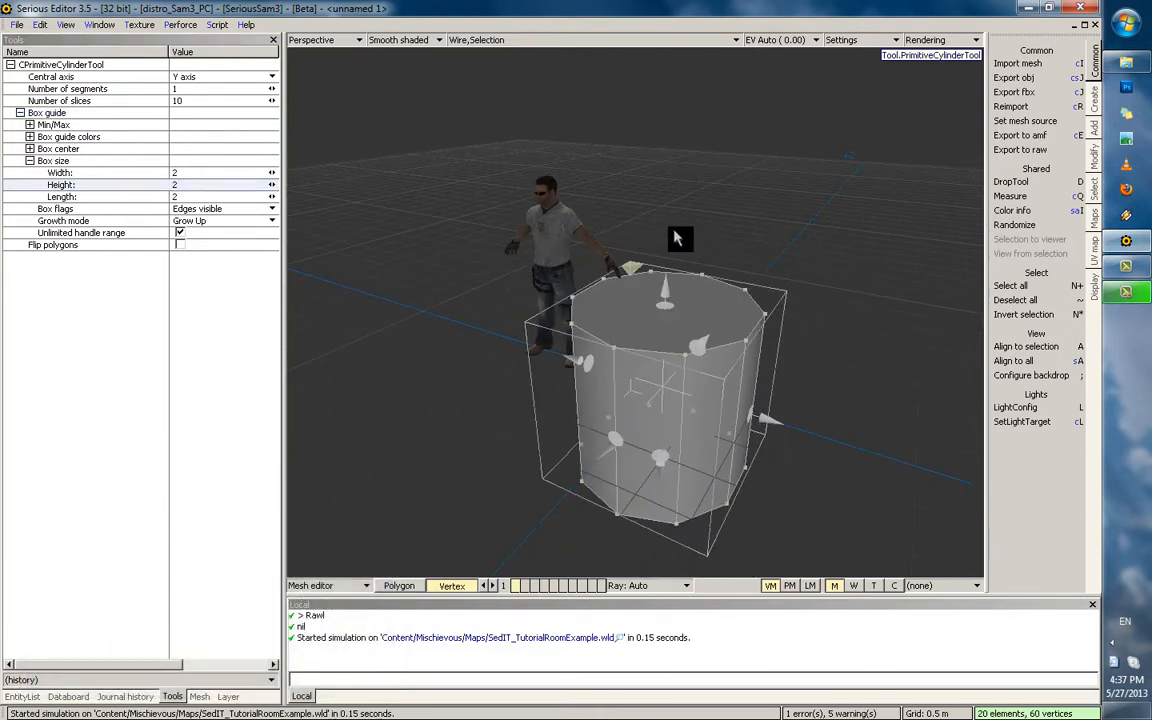
mouse_move(668, 251)
middle_down()
mouse_move(704, 243)
mouse_move(684, 238)
middle_up()
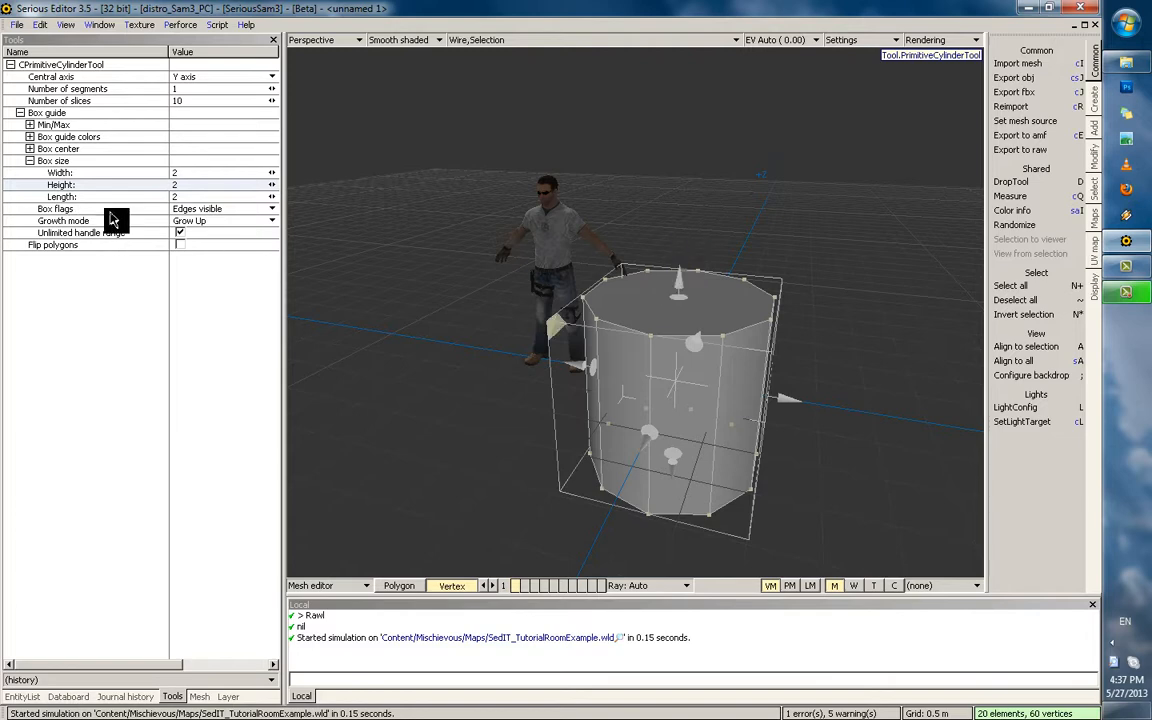
click(200, 78)
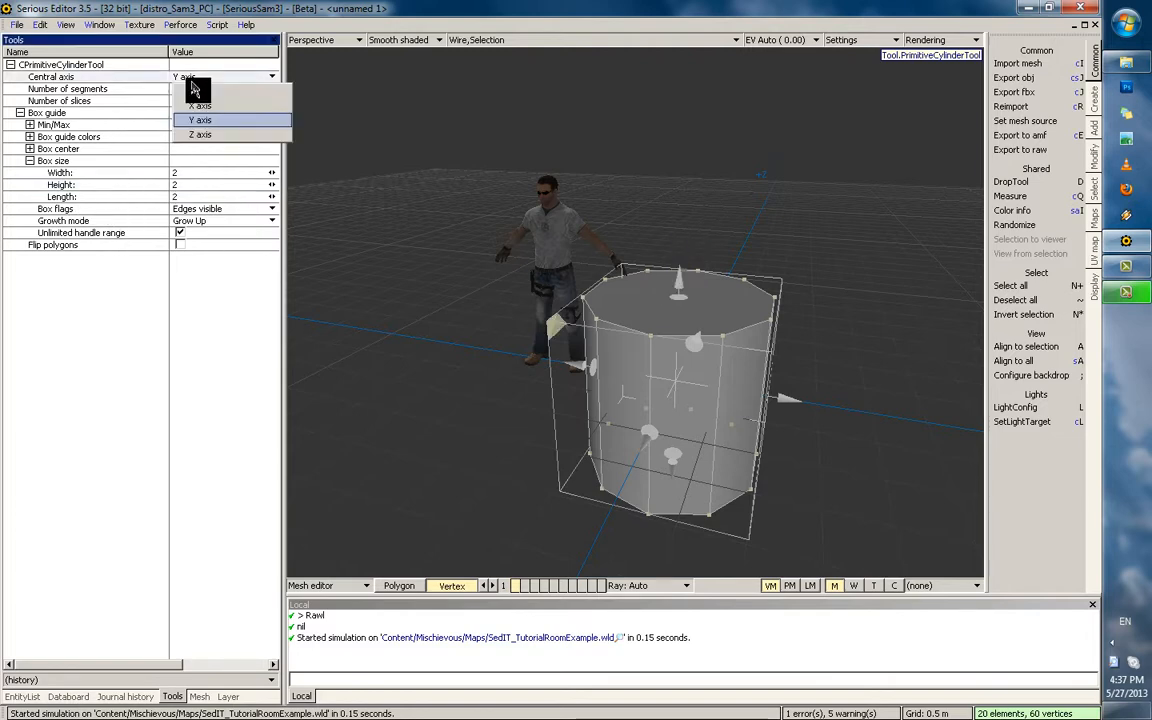
click(103, 82)
click(196, 79)
click(200, 105)
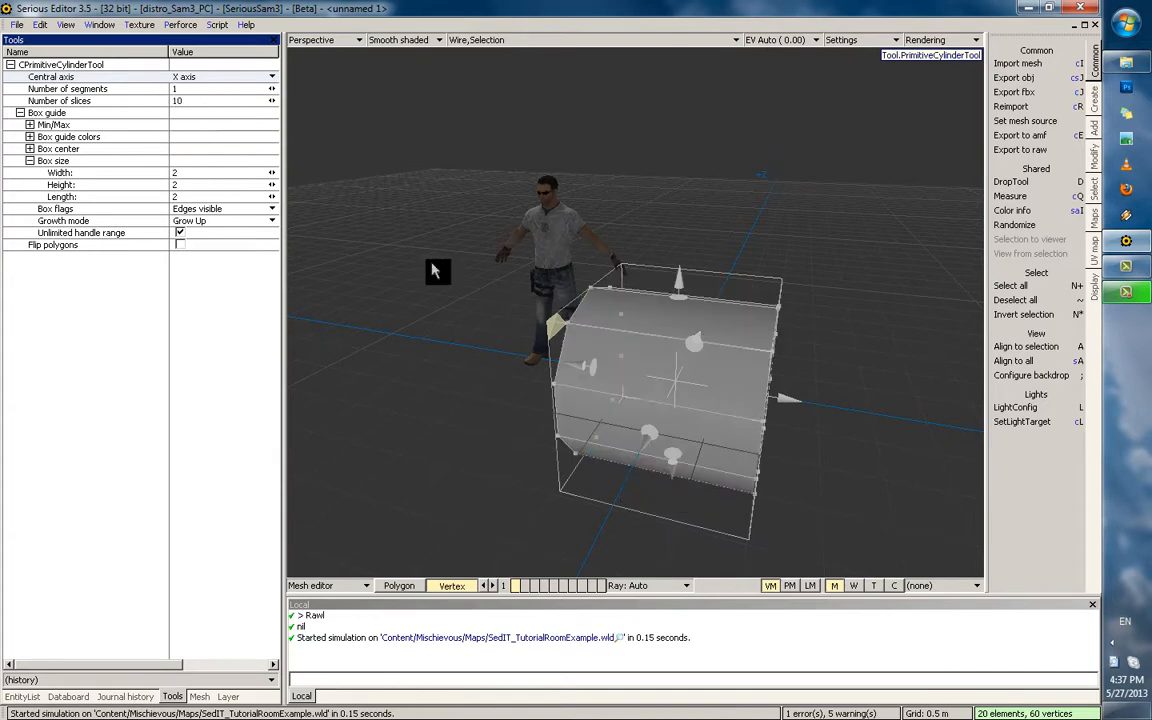
Set the cylinder's number of slices to 16
middle_drag(437, 267, 460, 330)
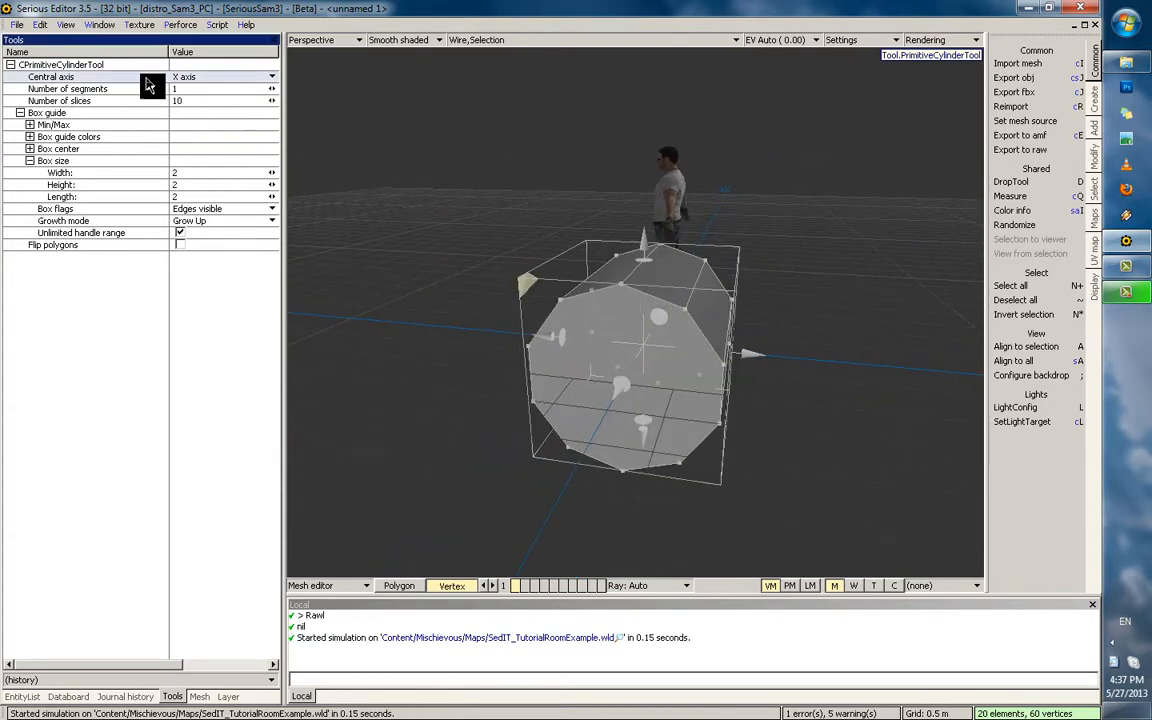
middle_drag(697, 402, 717, 368)
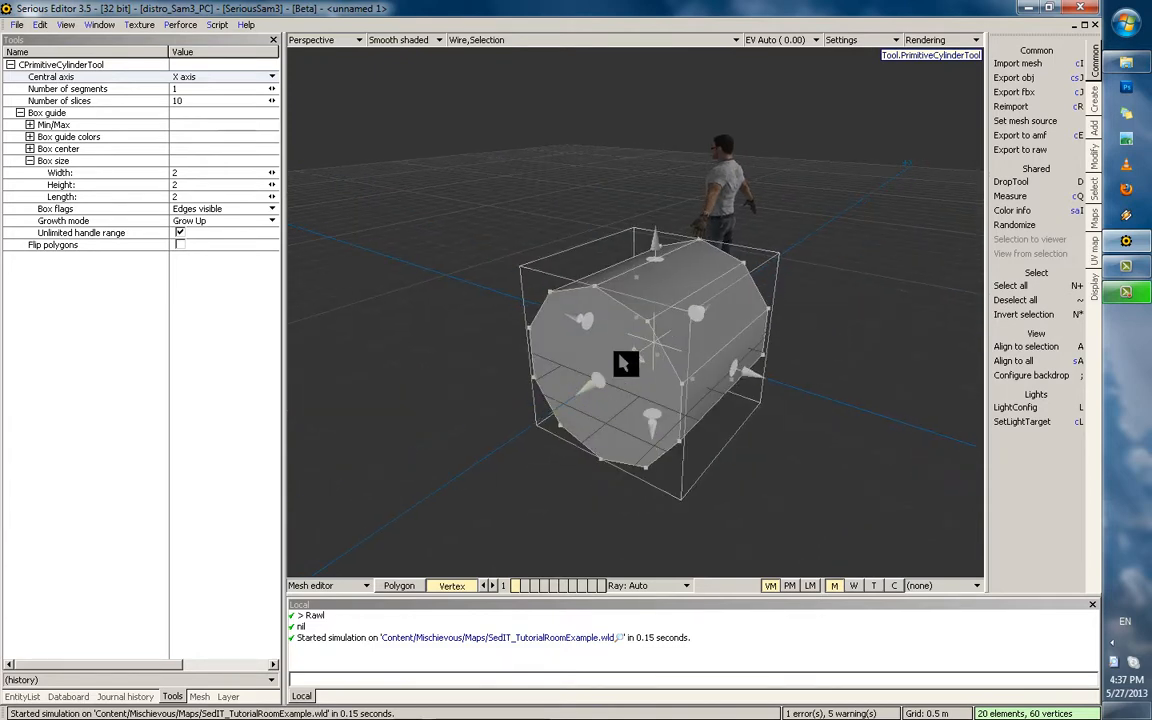
middle_drag(589, 368, 663, 360)
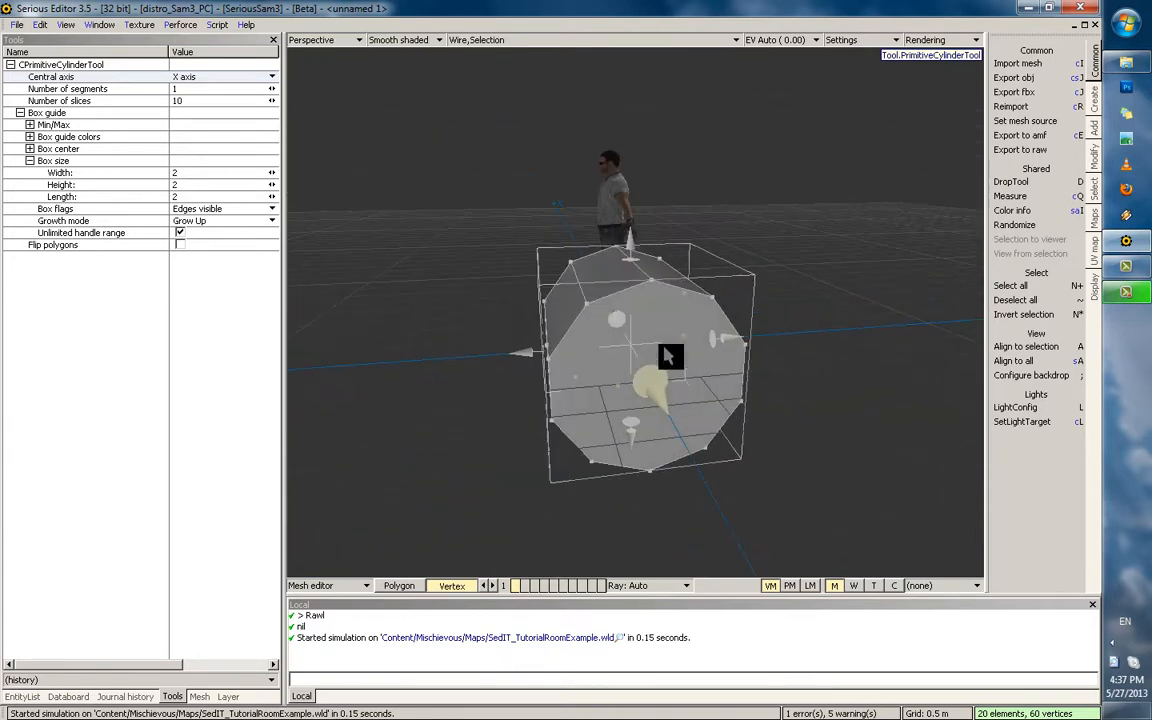
middle_drag(578, 259, 612, 249)
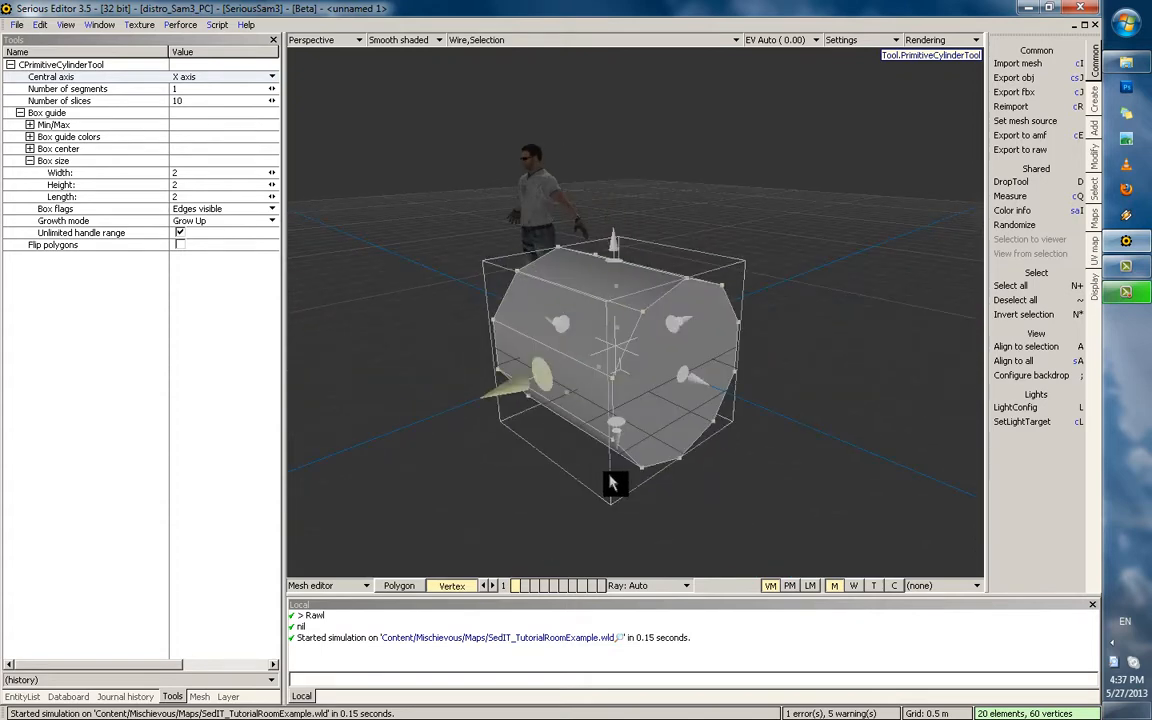
middle_drag(707, 265, 417, 208)
click(148, 104)
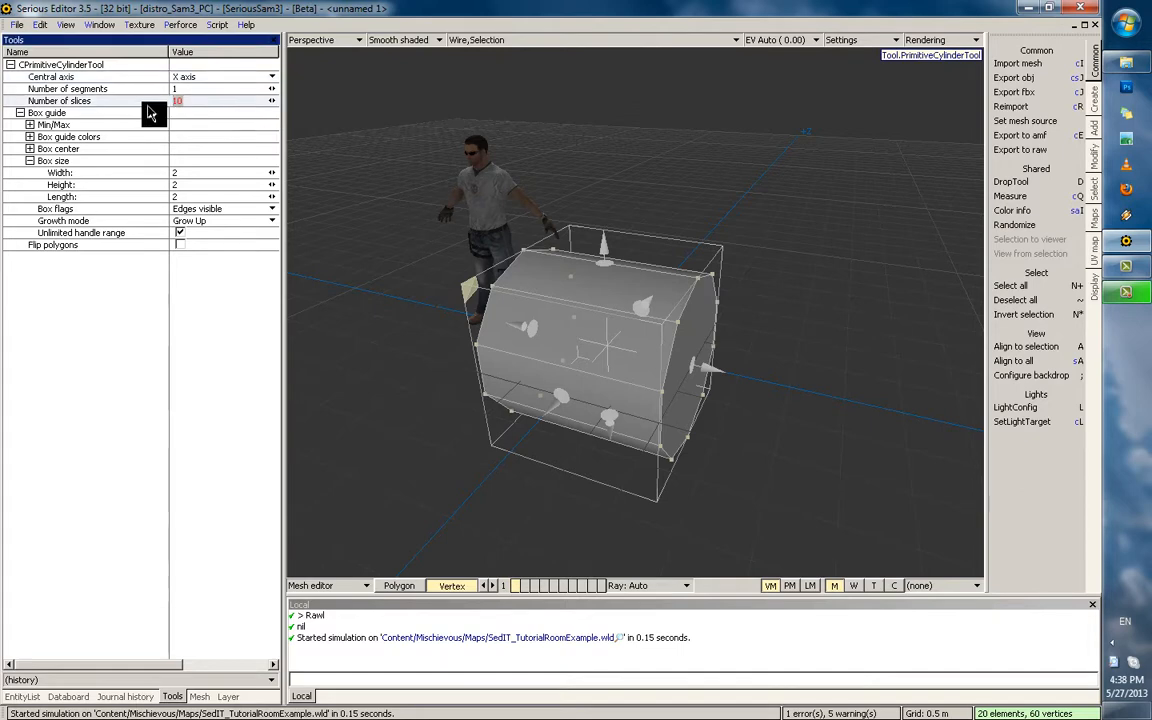
text(16)
key(Return)
middle_drag(620, 300, 645, 287)
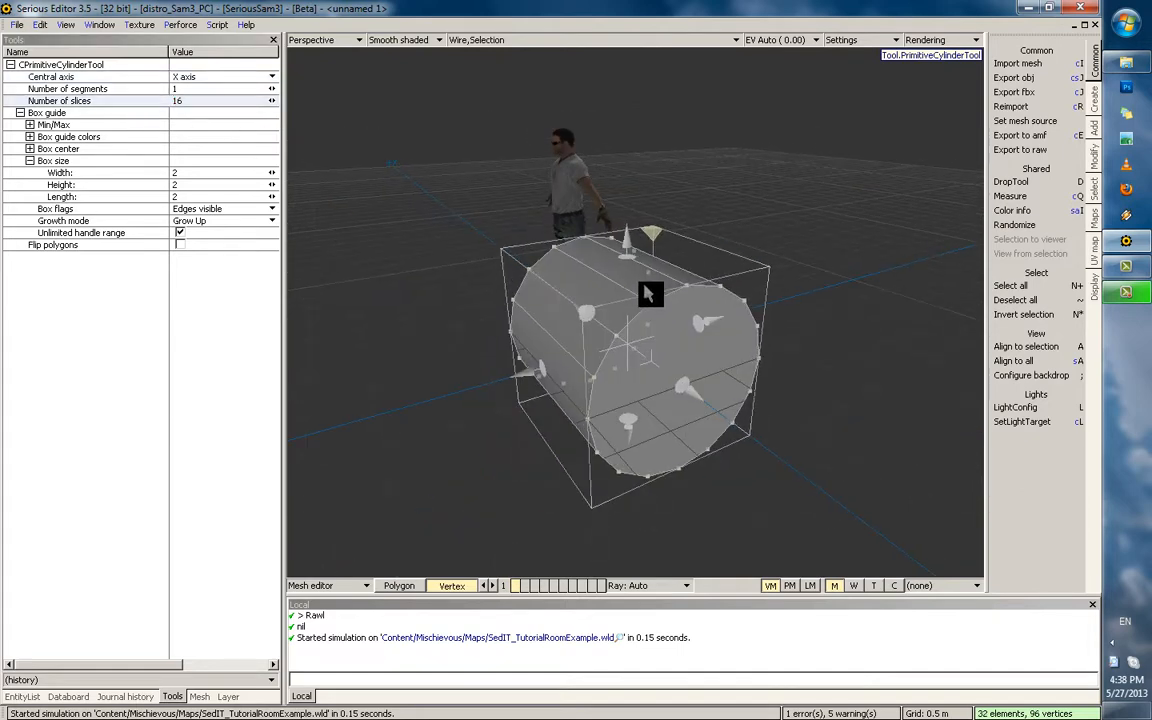
Drop the cylinder tool, switch to polygon selection, and show the mesh in the four-viewport layout
key(d)
click(410, 589)
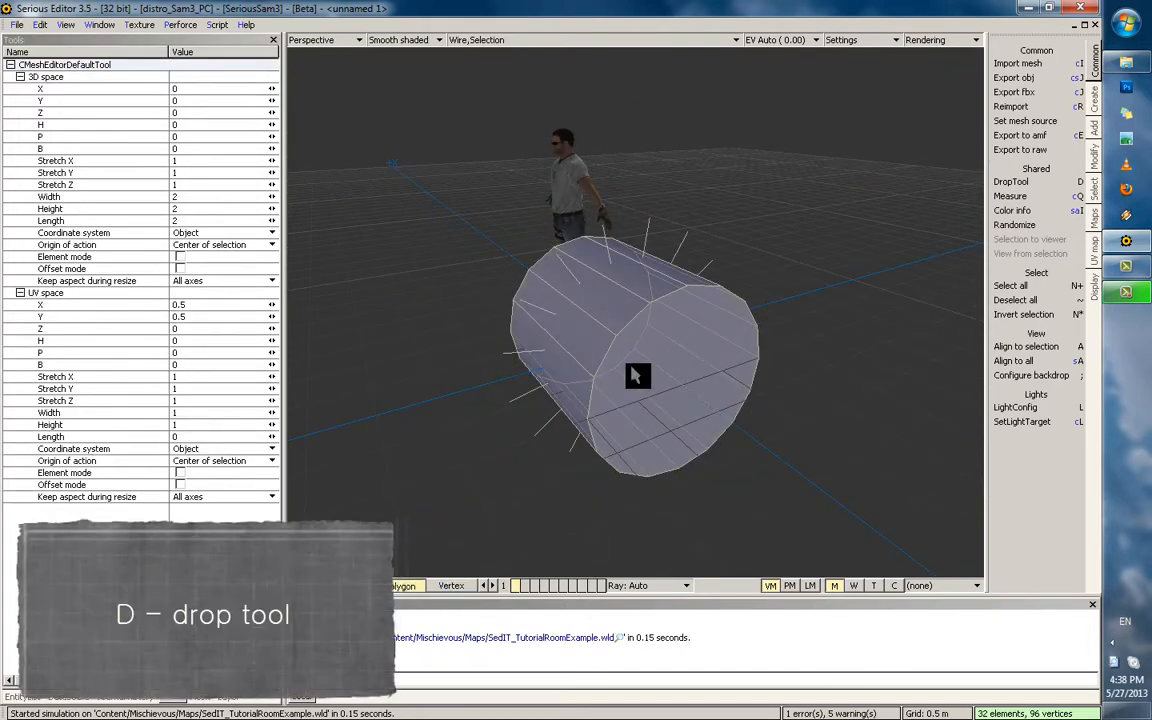
key(space)
scroll(797, 470, up, 2)
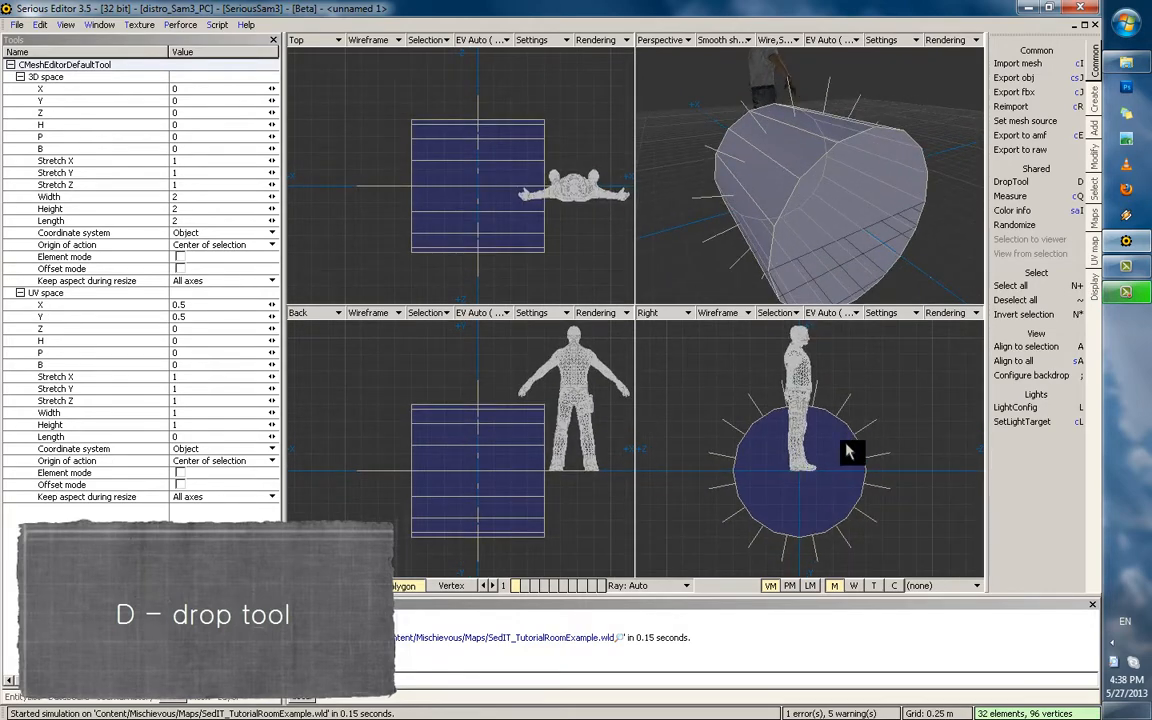
Scale the cylinder down uniformly to about 0.79 per side and raise it slightly above the grid origin
mouse_move(848, 452)
mouse_down()
mouse_move(869, 483)
mouse_move(850, 464)
mouse_up()
scroll(840, 444, up, 1)
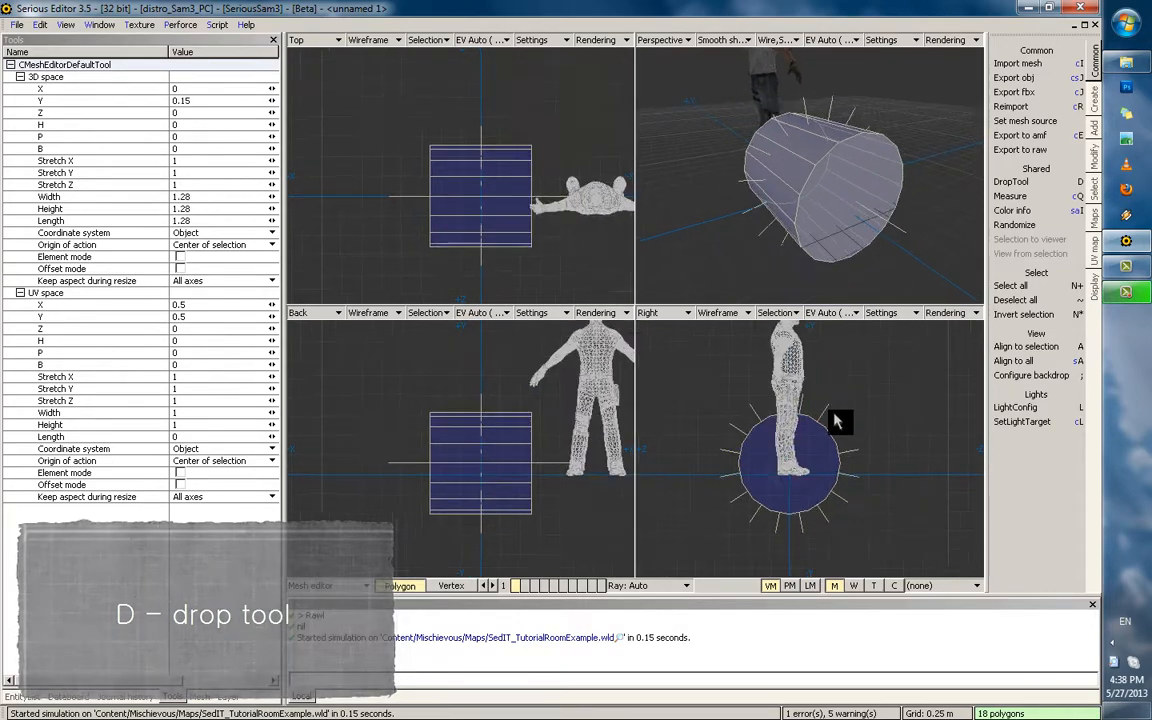
scroll(820, 435, up, 2)
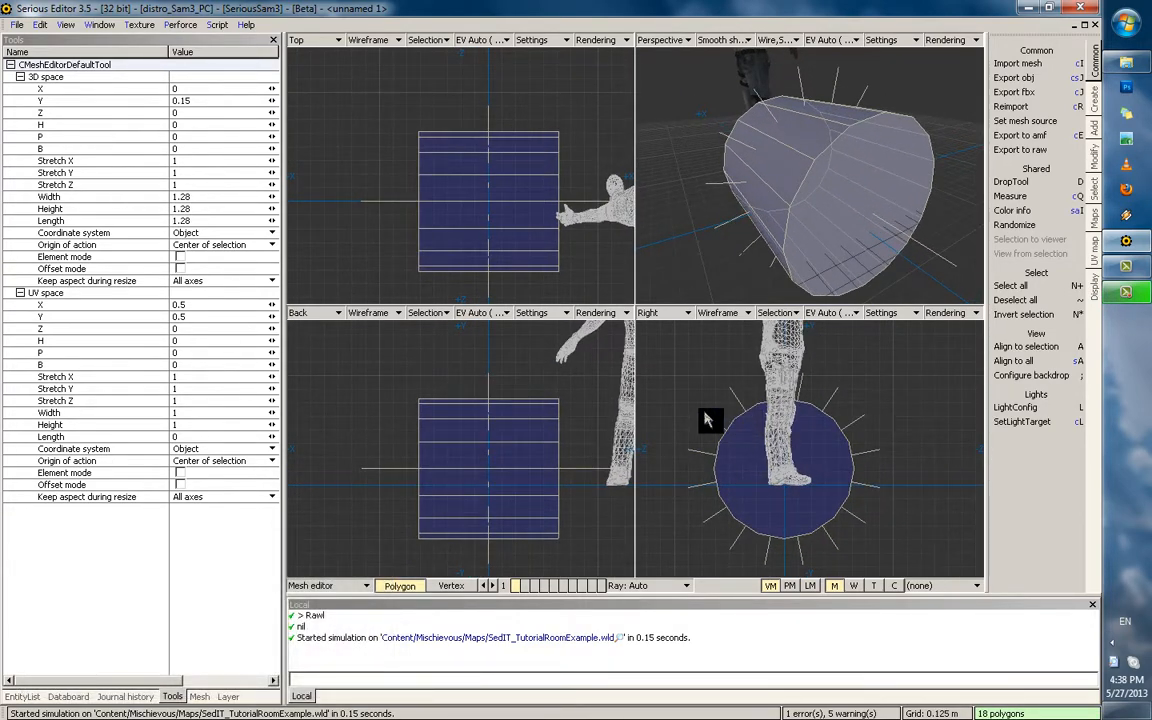
drag(884, 465, 826, 451)
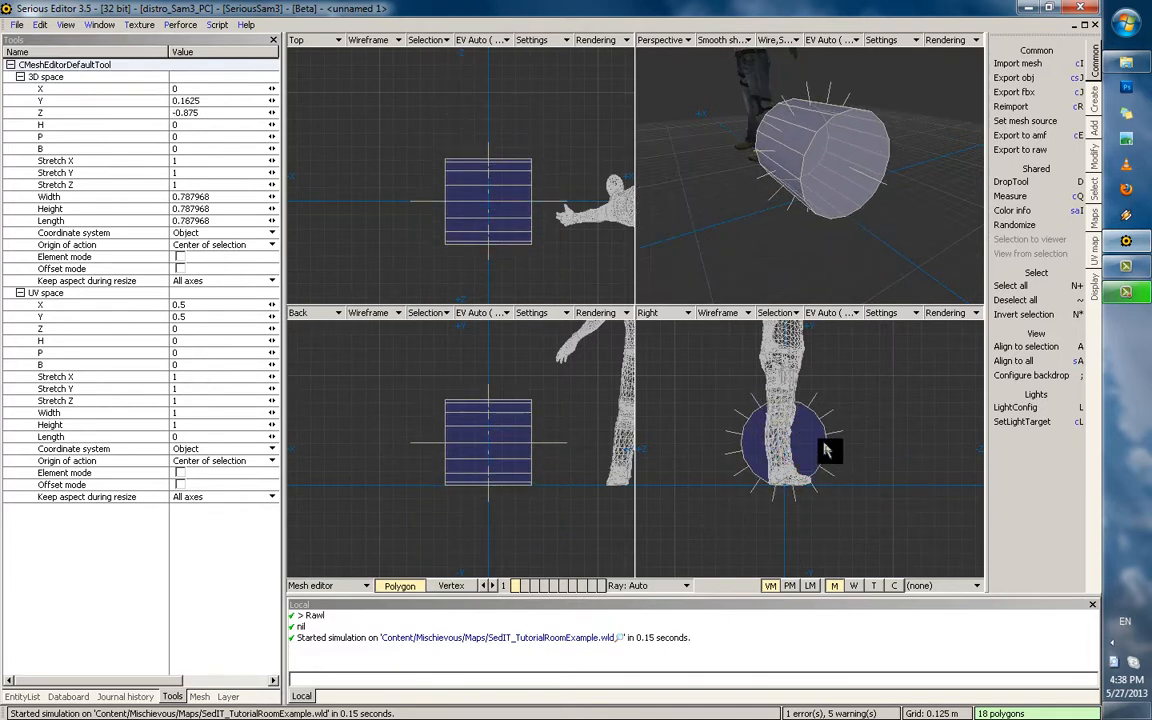
Stretch the cylinder freehand to about 1.22 wide and 1.26 long, keeping its height at about 0.79
drag(744, 456, 777, 456)
middle_drag(832, 171, 638, 171)
middle_drag(816, 201, 738, 206)
drag(760, 452, 768, 452)
scroll(790, 95, down, 2)
middle_drag(790, 95, 815, 196)
scroll(847, 228, down, 2)
mouse_move(785, 188)
mouse_down()
mouse_move(856, 193)
mouse_move(845, 202)
mouse_move(789, 183)
mouse_up()
middle_drag(830, 180, 789, 188)
scroll(789, 188, up, 3)
drag(772, 457, 767, 453)
scroll(776, 216, down, 3)
Leave mesh editing and show the cylinder and SeriousSam in a single perspective view of the world editor
key(Tab)
key(Escape)
key(grave)
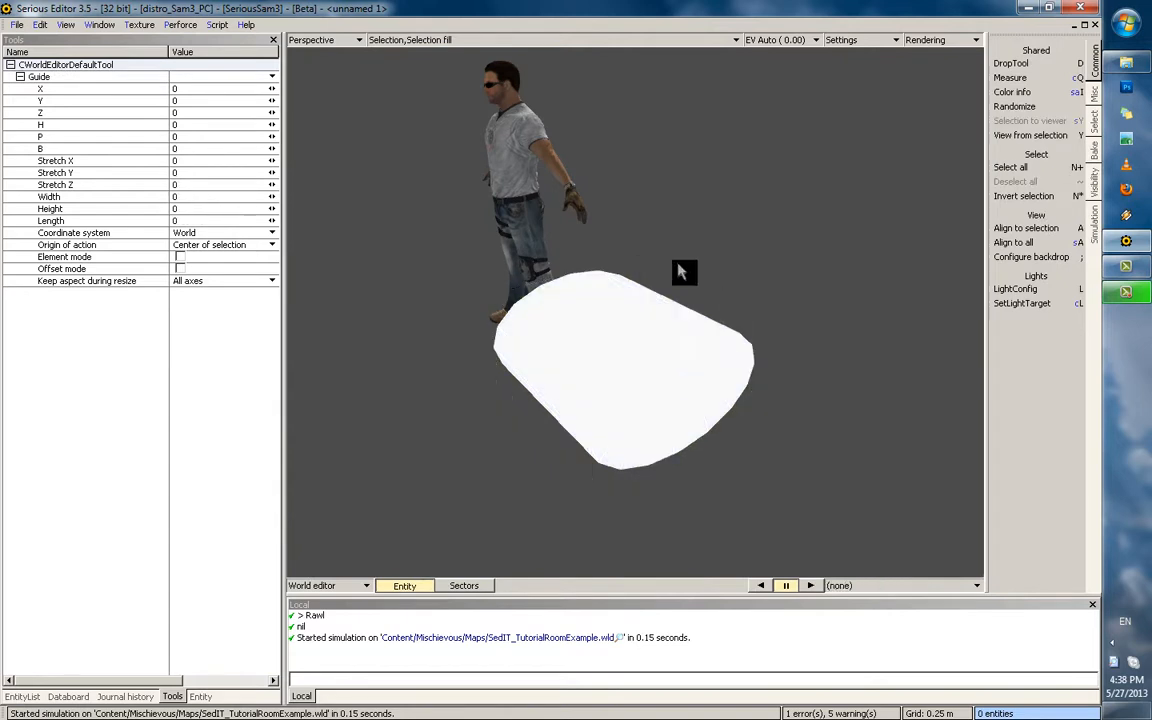
middle_drag(680, 272, 659, 276)
scroll(659, 276, down, 2)
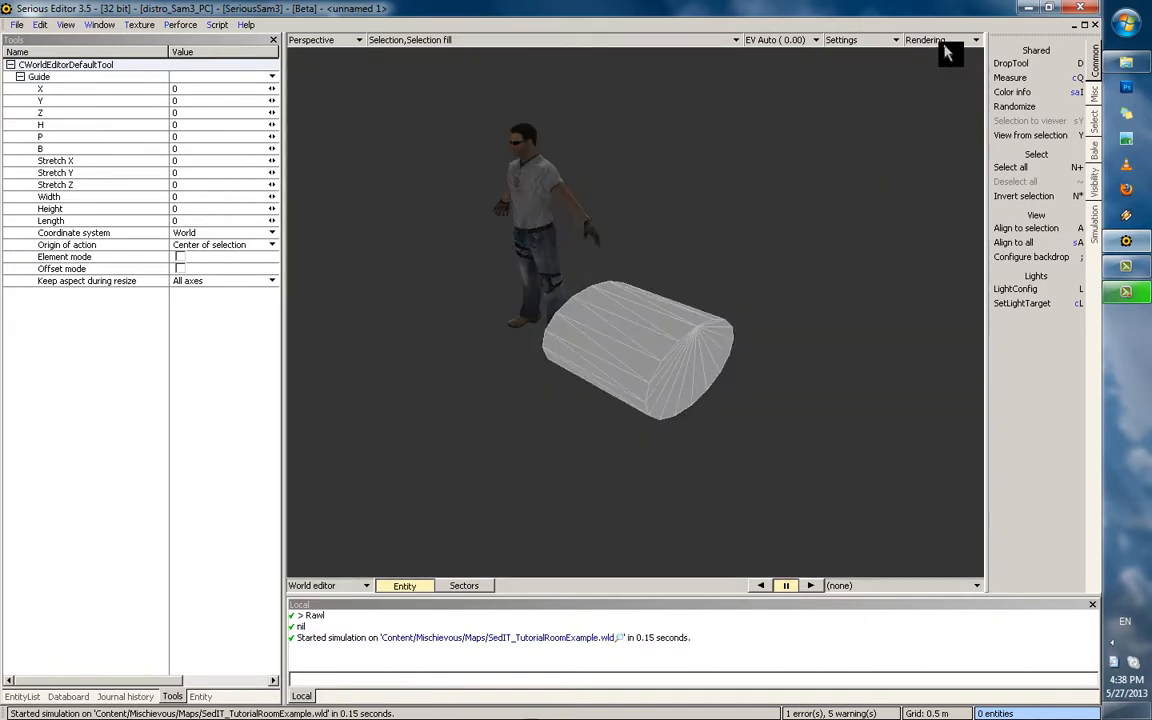
Check the rendering options and compare the cylinder and SeriousSam with and without the wireframe overlay
click(943, 41)
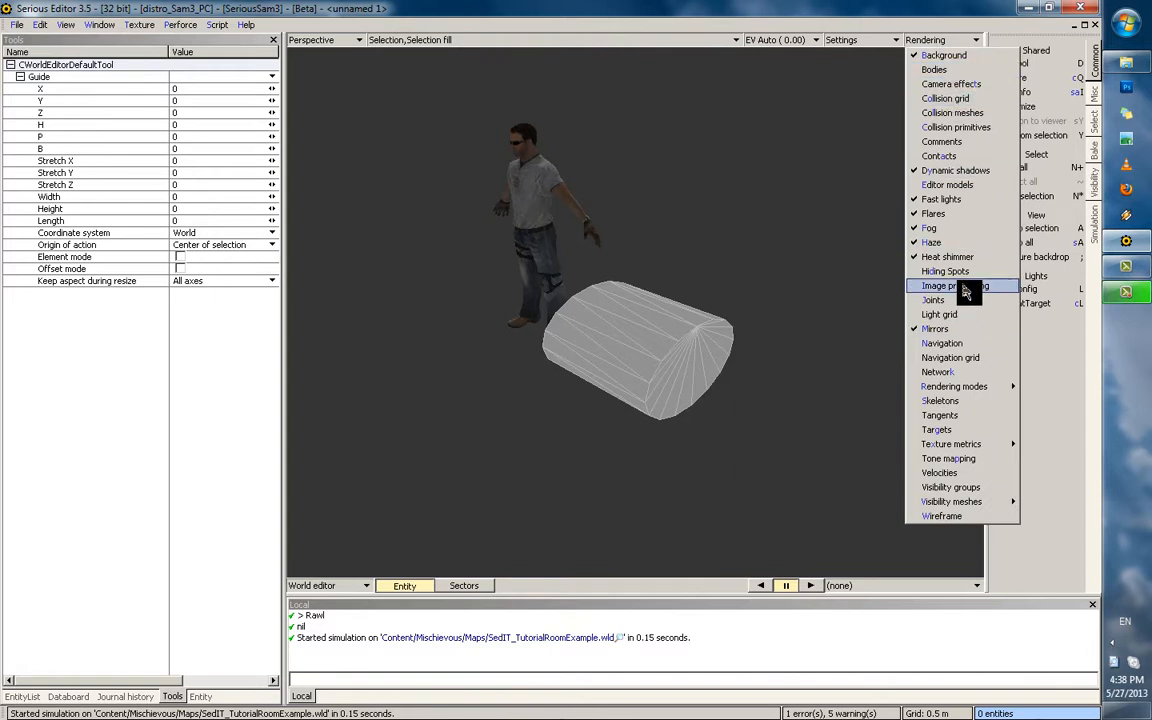
click(764, 419)
click(677, 381)
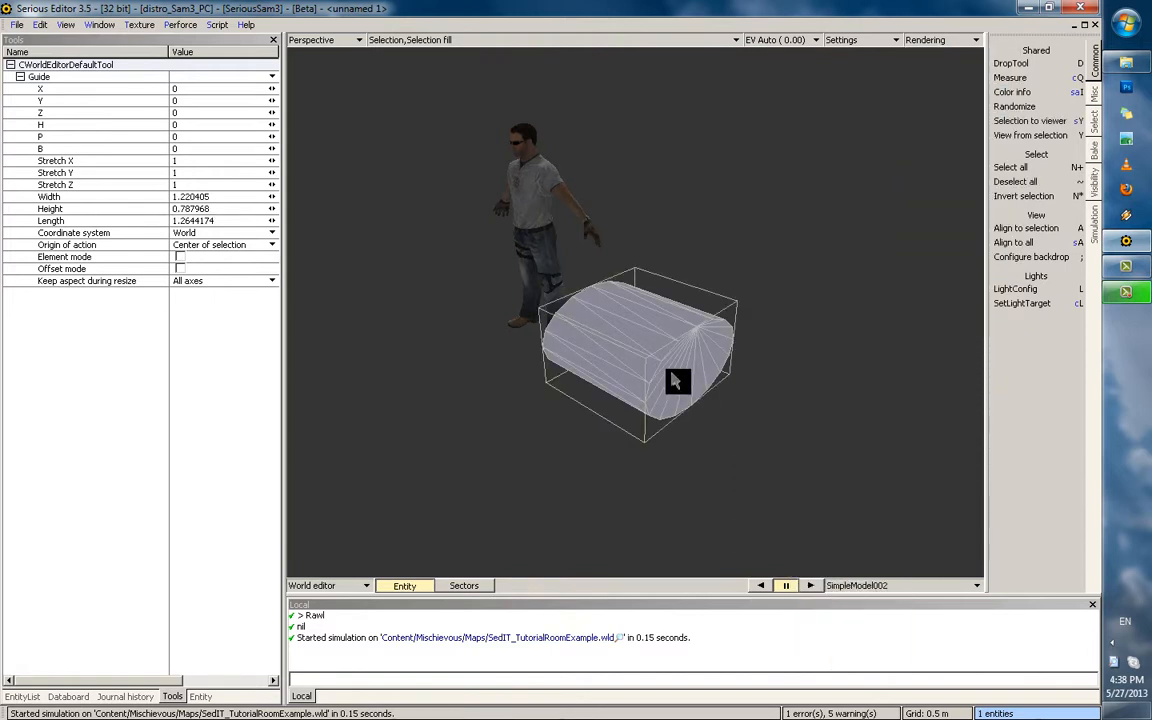
click(671, 373)
middle_drag(684, 300, 713, 323)
key(w)
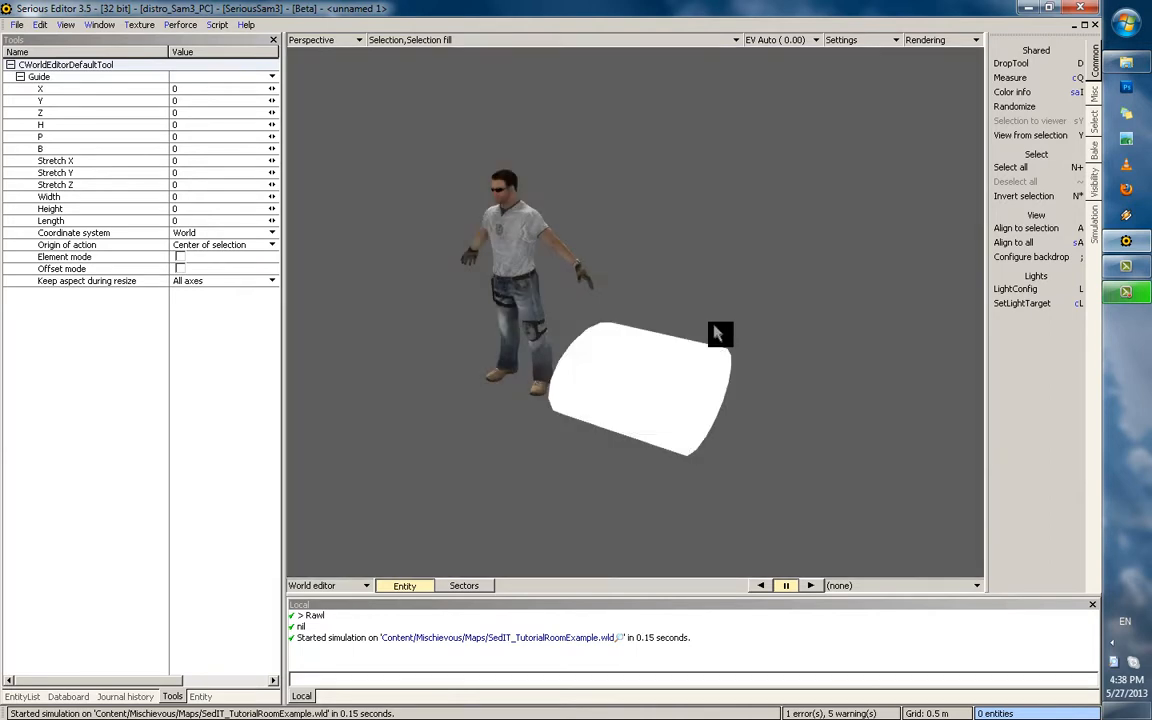
middle_drag(702, 278, 710, 246)
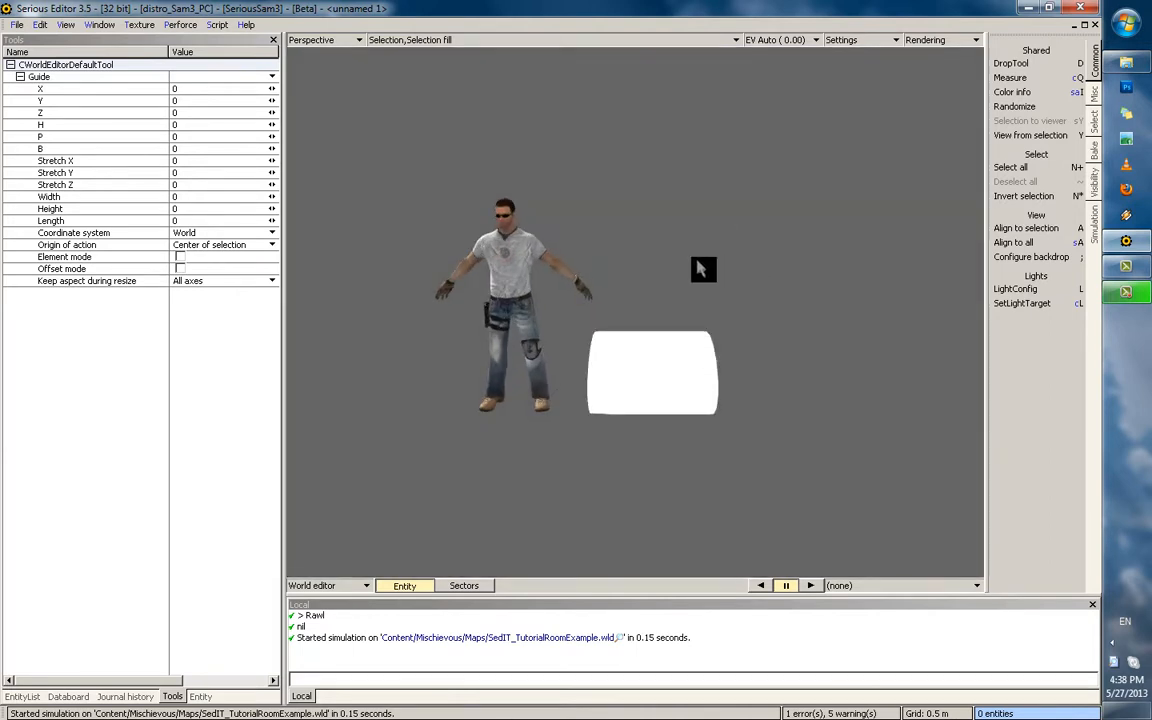
mouse_move(699, 291)
middle_down()
mouse_move(668, 270)
mouse_move(635, 284)
mouse_move(680, 290)
middle_up()
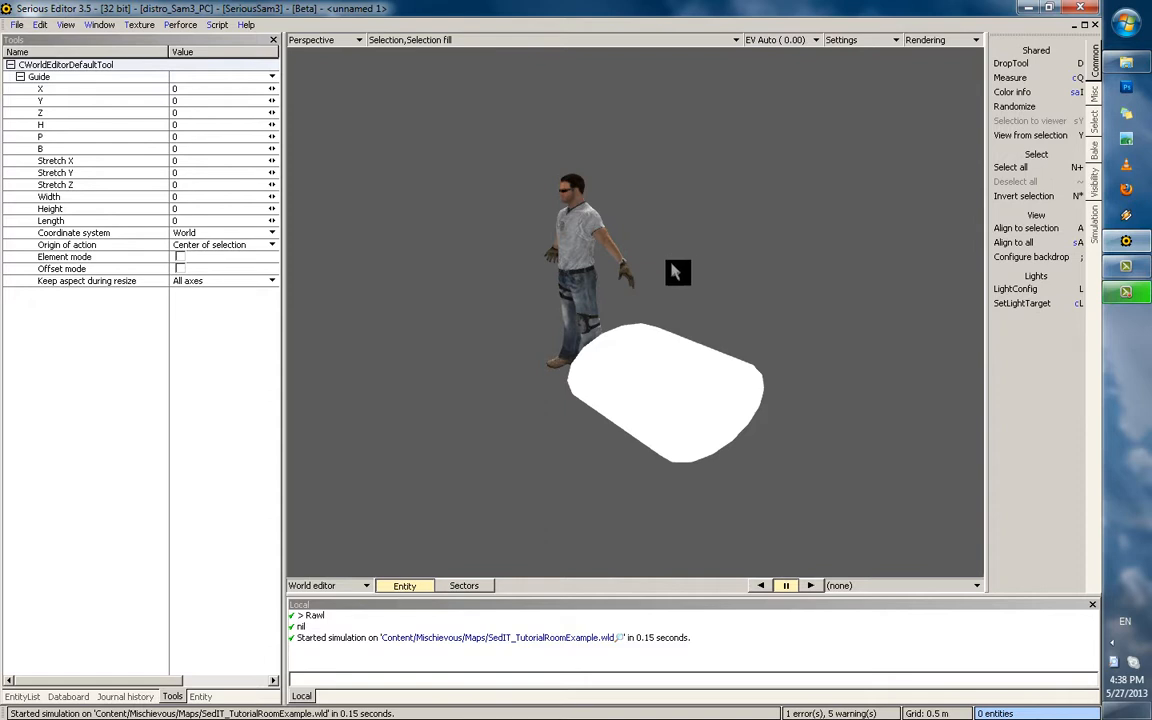
middle_drag(694, 320, 689, 437)
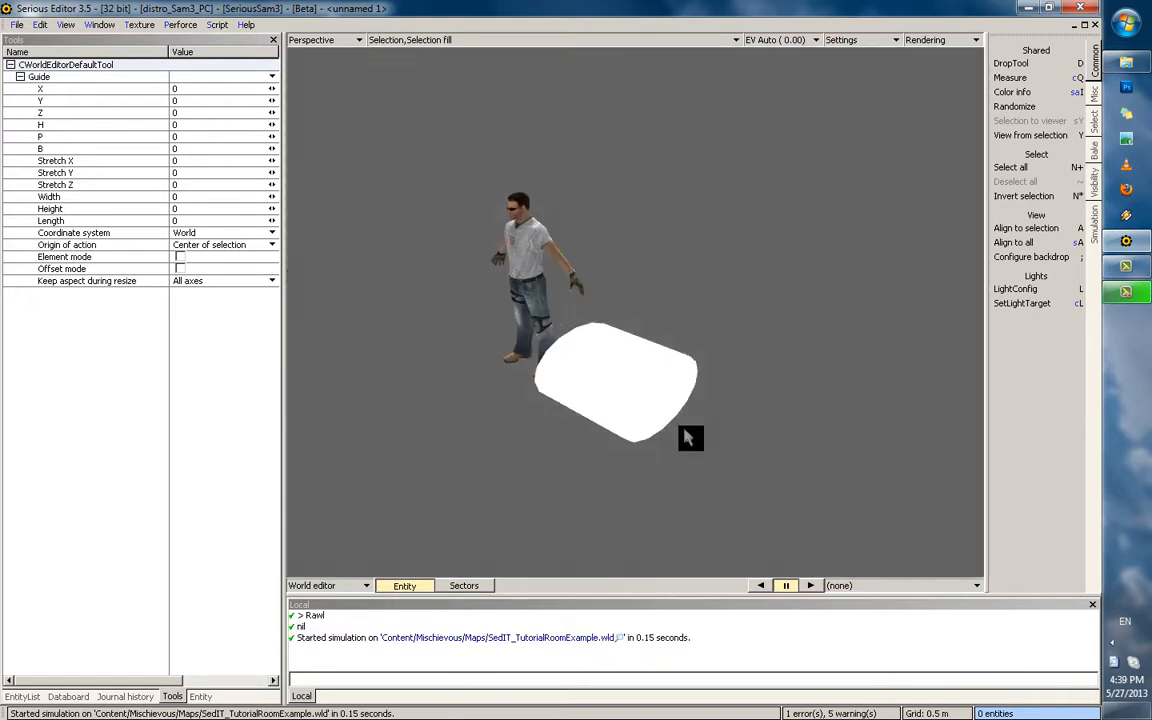
click(665, 358)
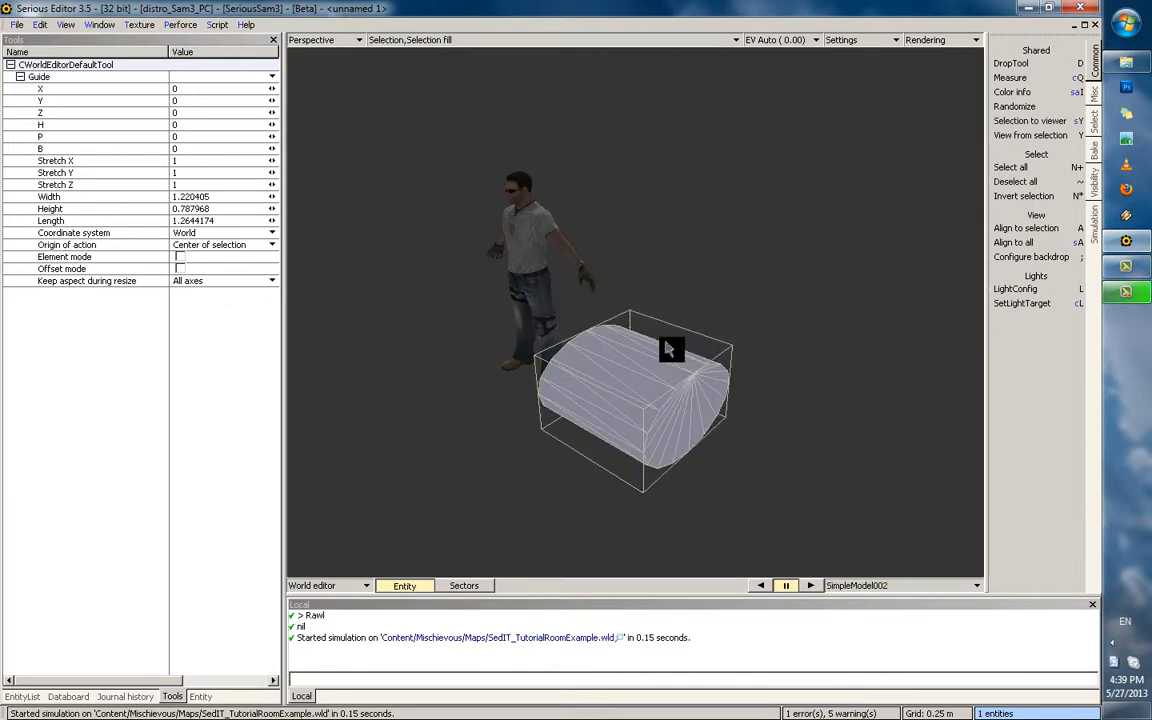
click(704, 333)
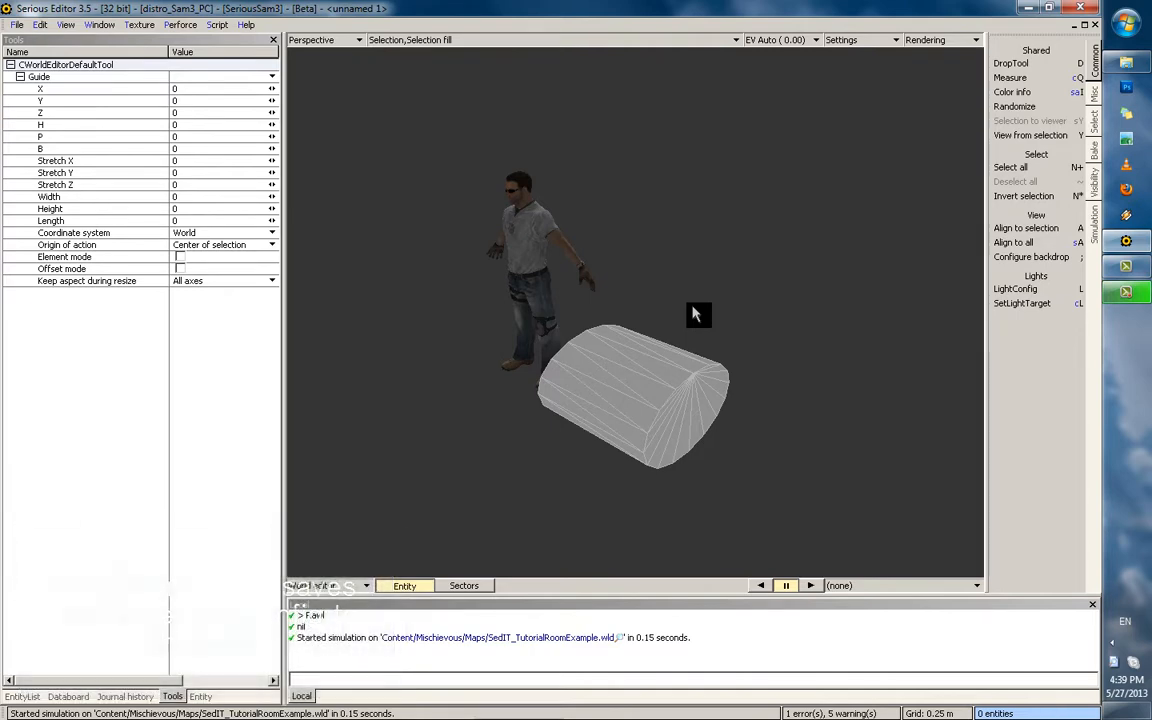
Hide the SeriousSam model and show the hidden entities again
alt+right_drag(705, 270, 862, 88)
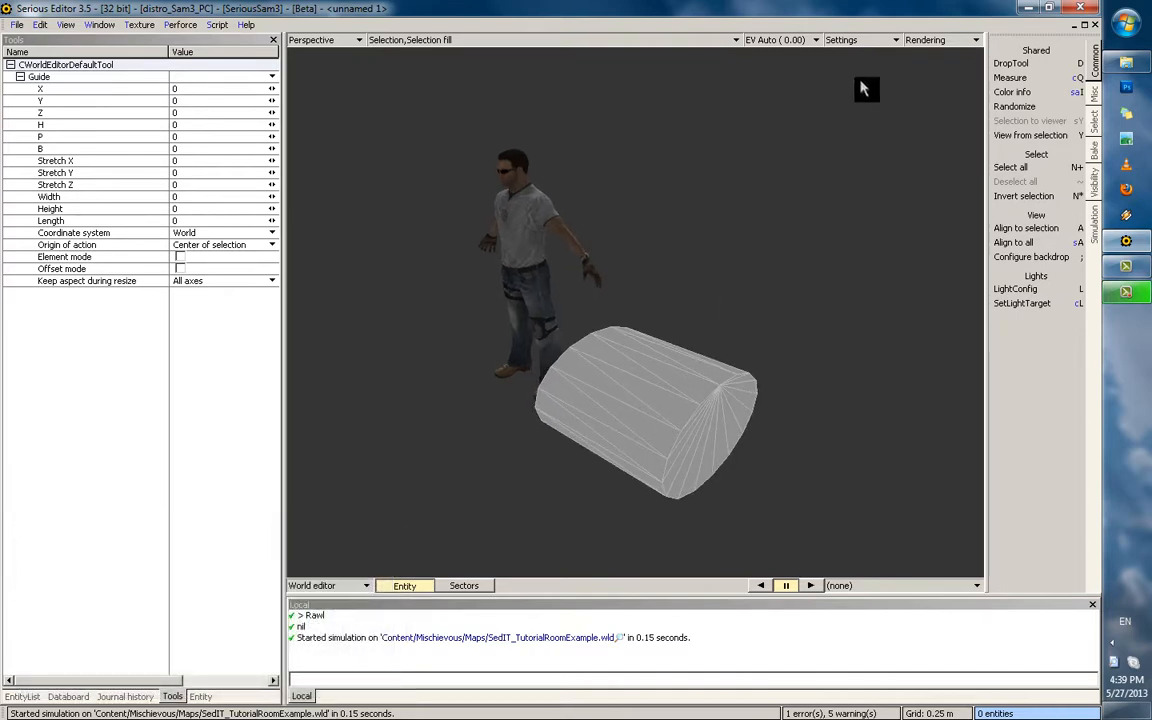
click(940, 47)
click(548, 311)
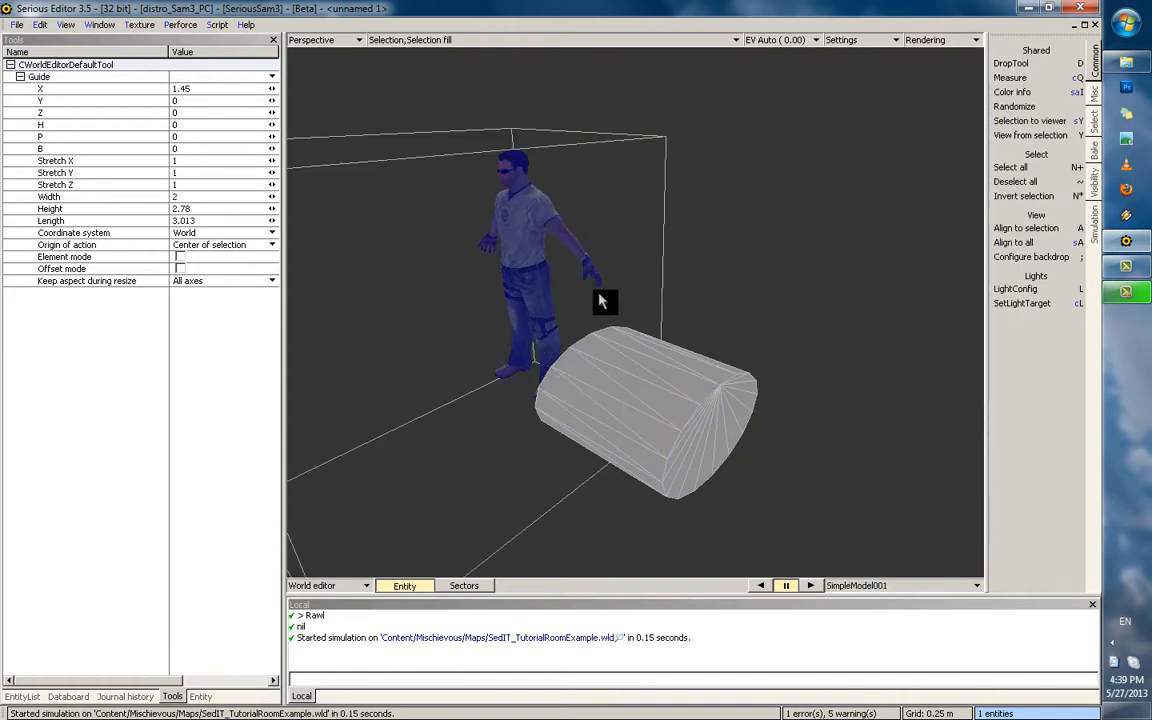
alt+drag(601, 301, 556, 327)
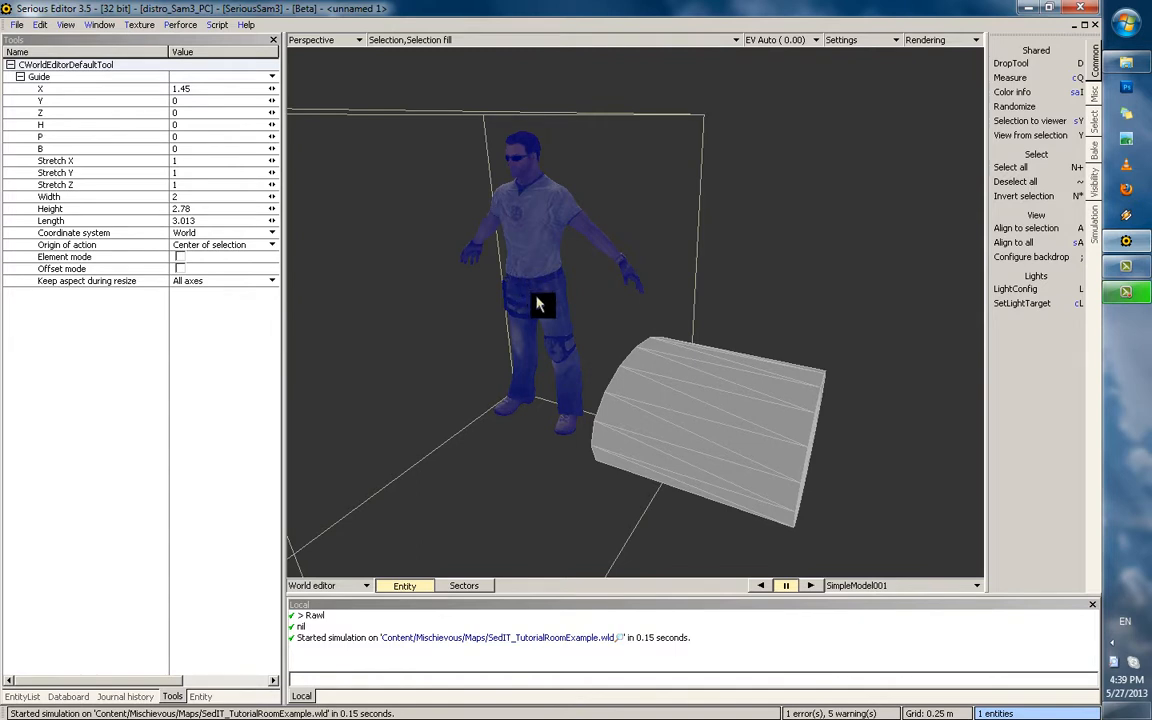
click(1096, 199)
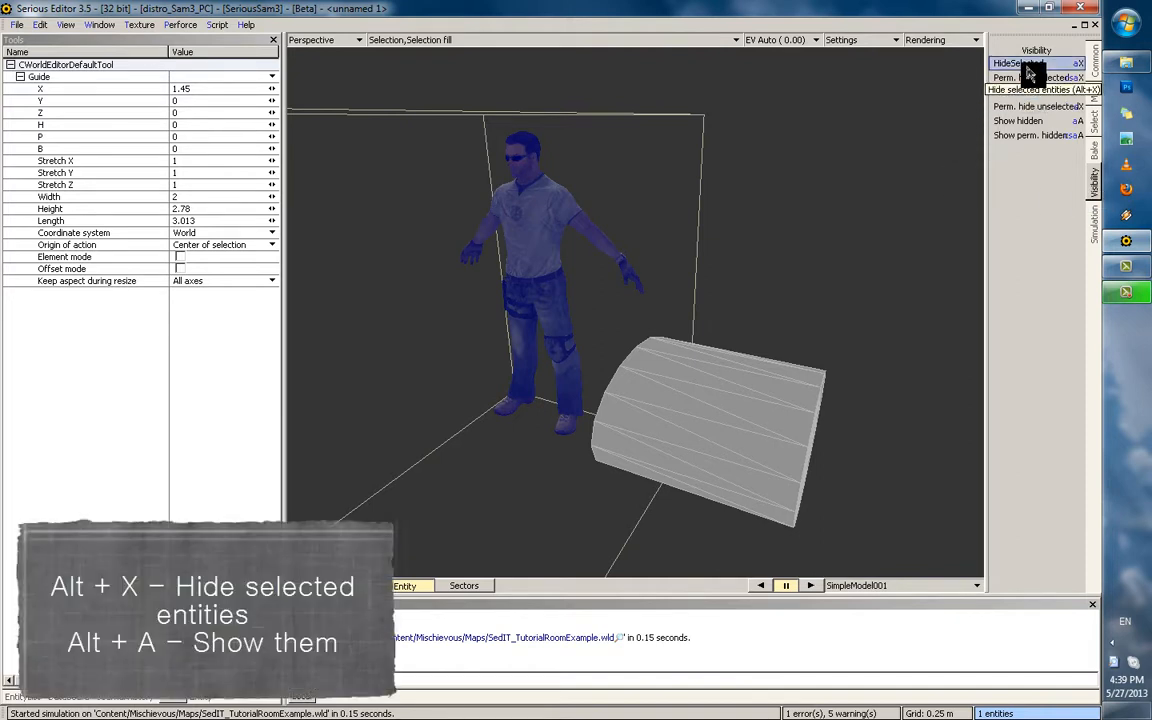
click(1027, 68)
middle_drag(657, 350, 580, 333)
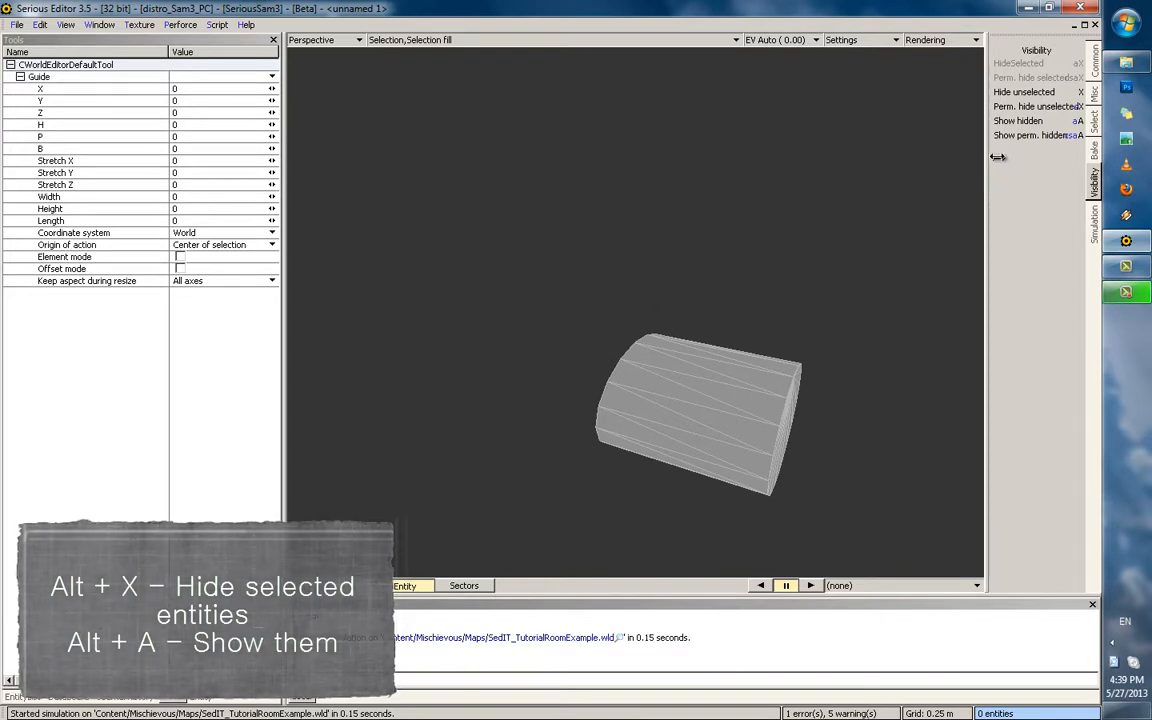
click(1012, 122)
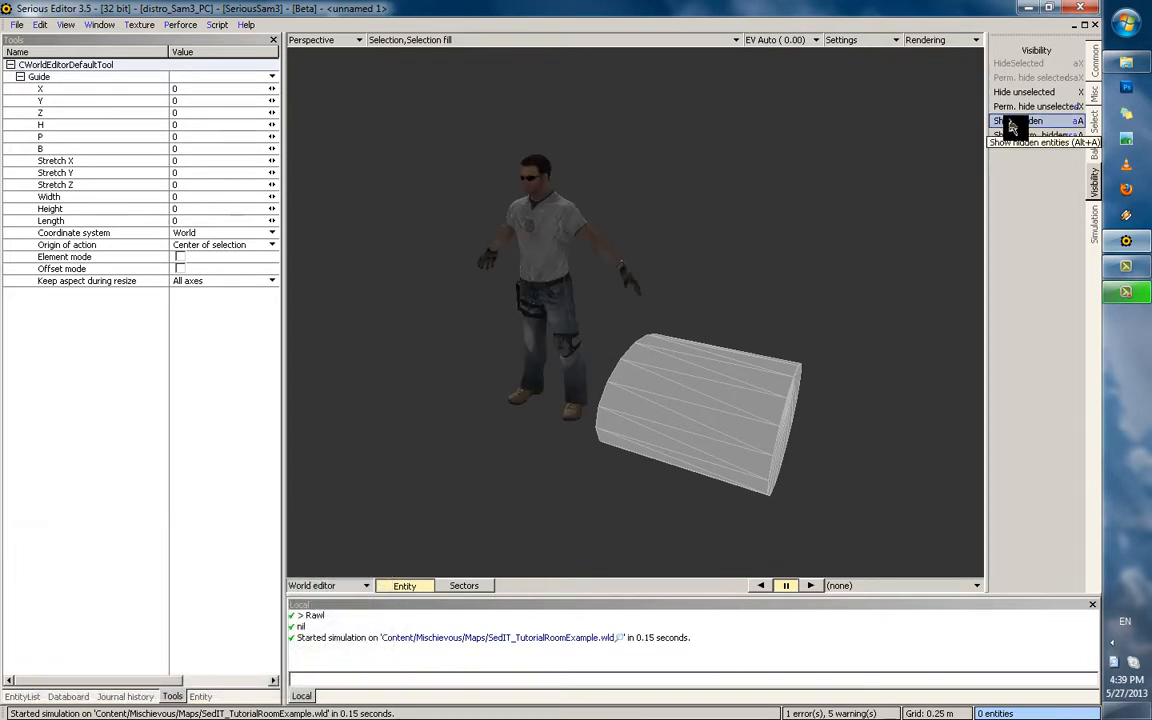
Paste two green boxes side by side next to the SeriousSam model and hide both boxes
click(617, 274)
middle_drag(625, 229, 722, 320)
scroll(699, 310, down, 2)
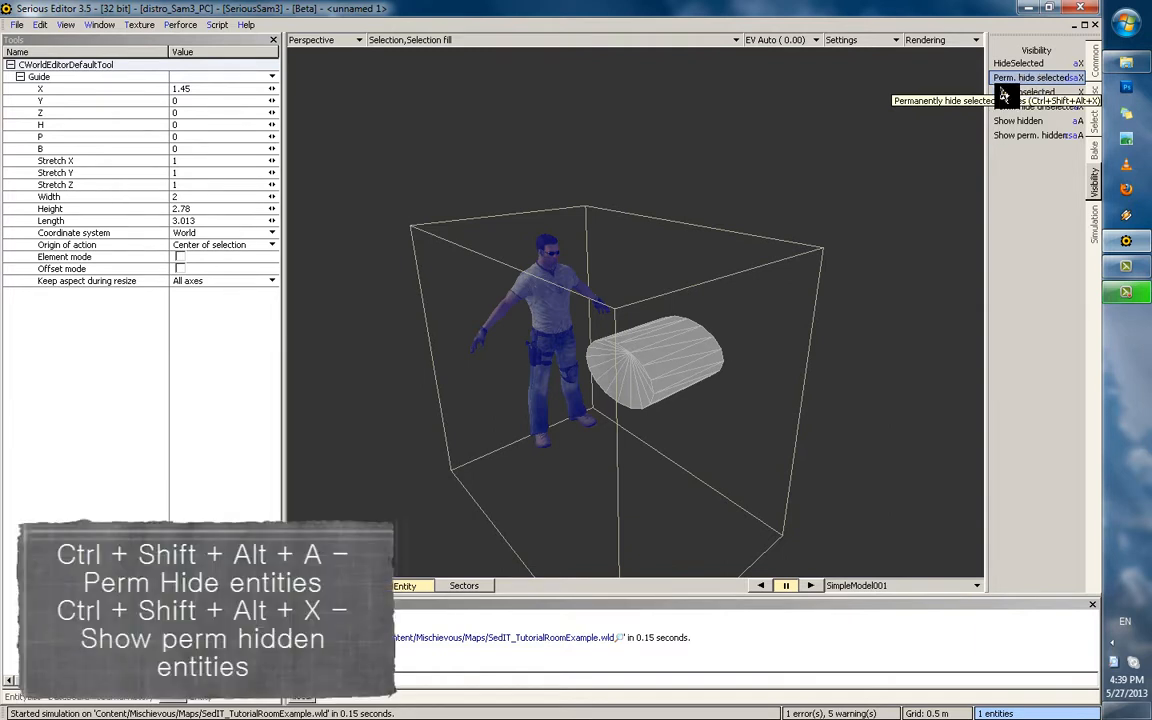
middle_drag(814, 190, 760, 216)
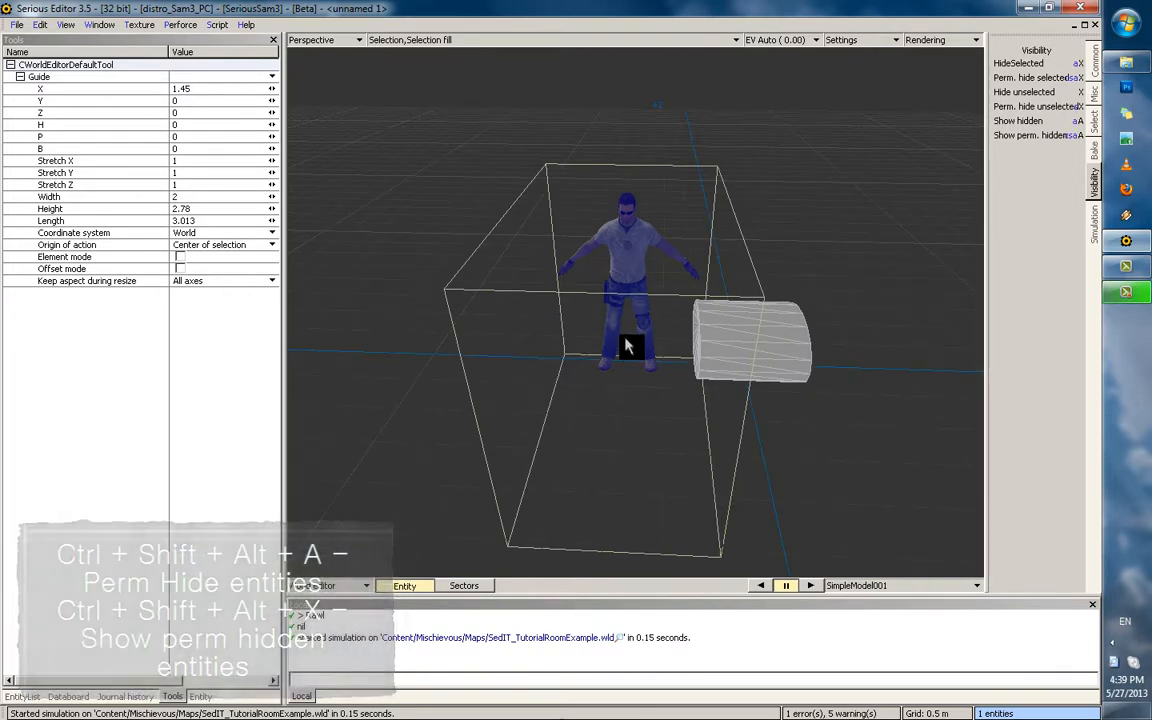
middle_drag(623, 339, 647, 350)
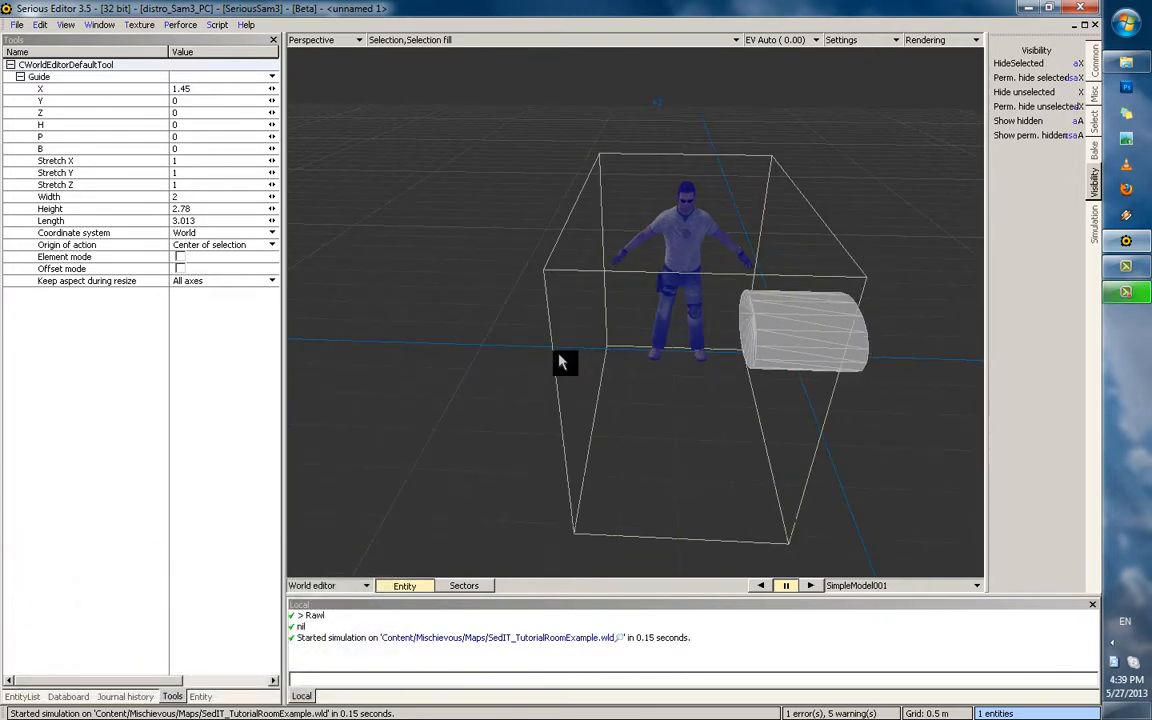
key(ctrl+v)
key(ctrl+v)
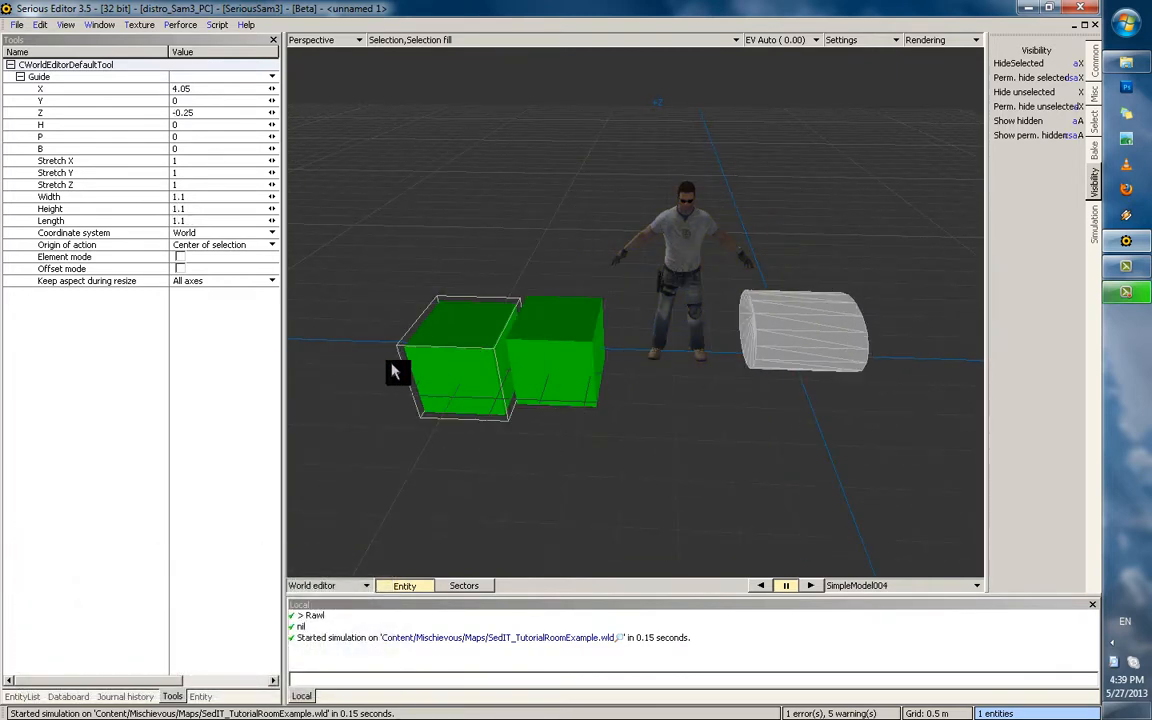
shift+click(536, 353)
click(1052, 64)
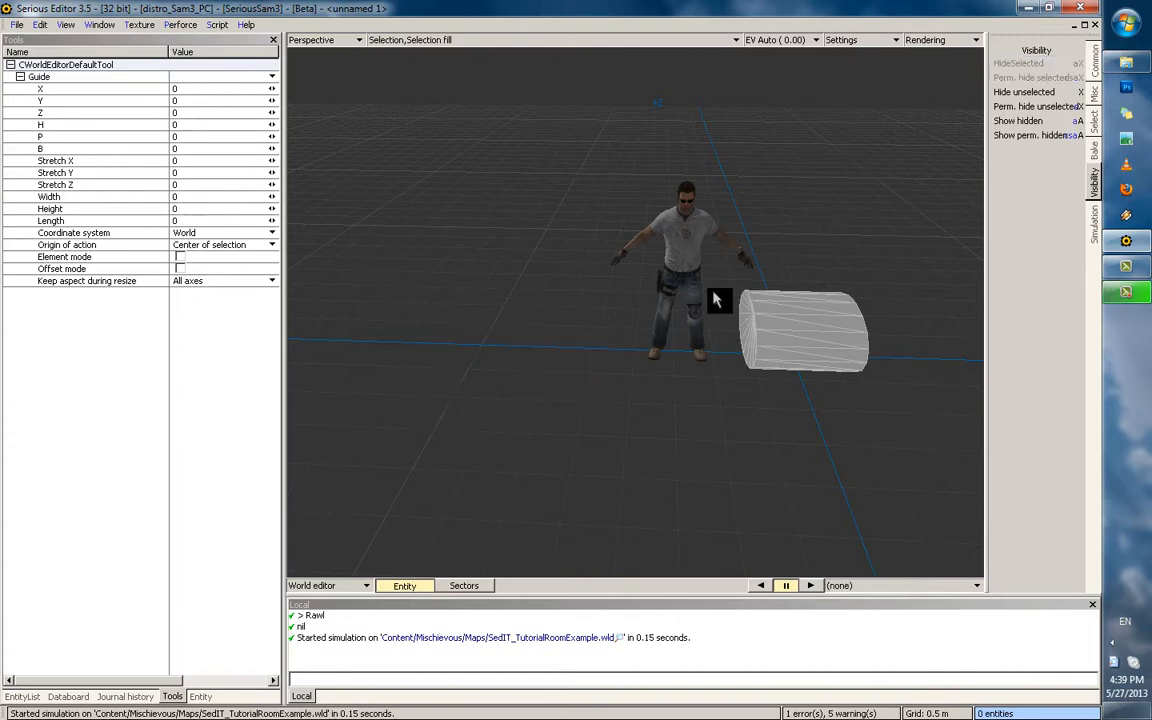
Permanently hide the SeriousSam model
click(612, 275)
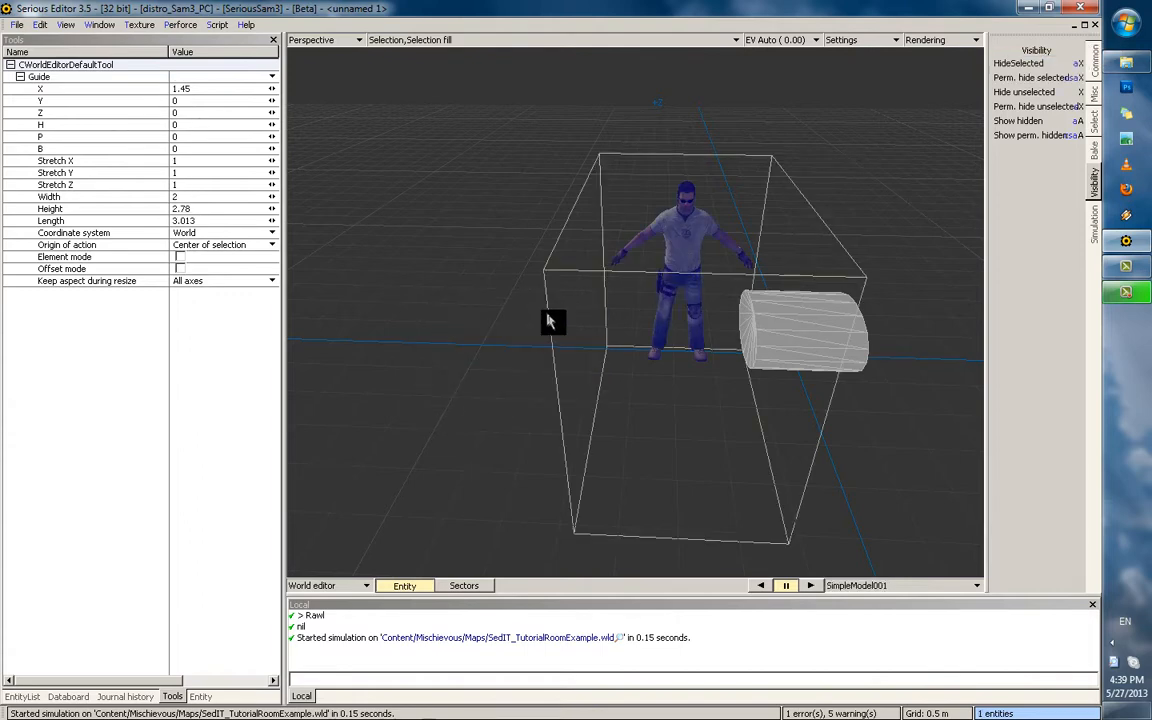
click(1040, 78)
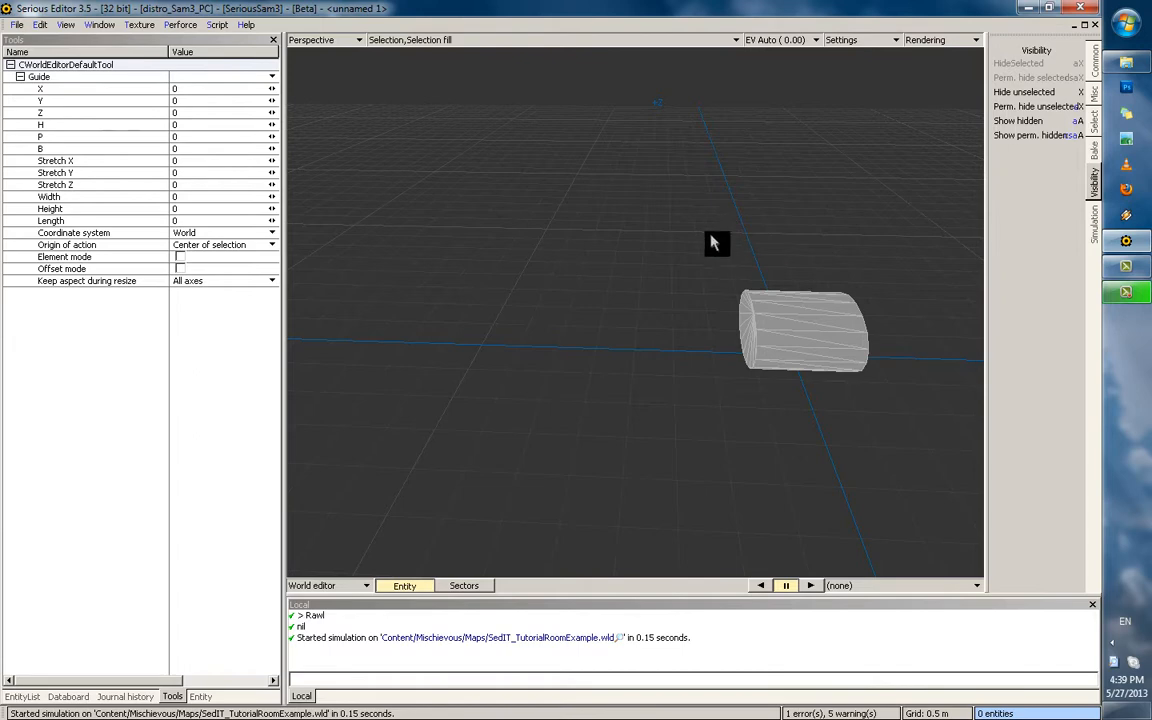
middle_drag(711, 236, 675, 265)
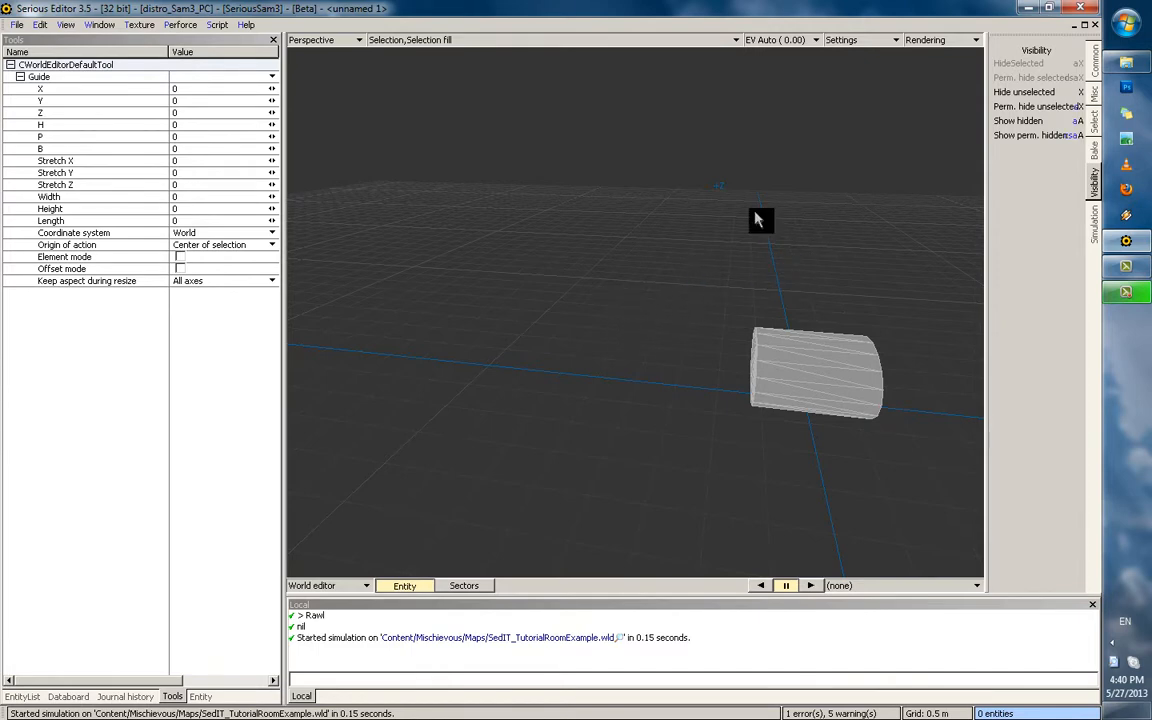
Show the hidden green boxes and bring back the permanently hidden SeriousSam model
click(1025, 119)
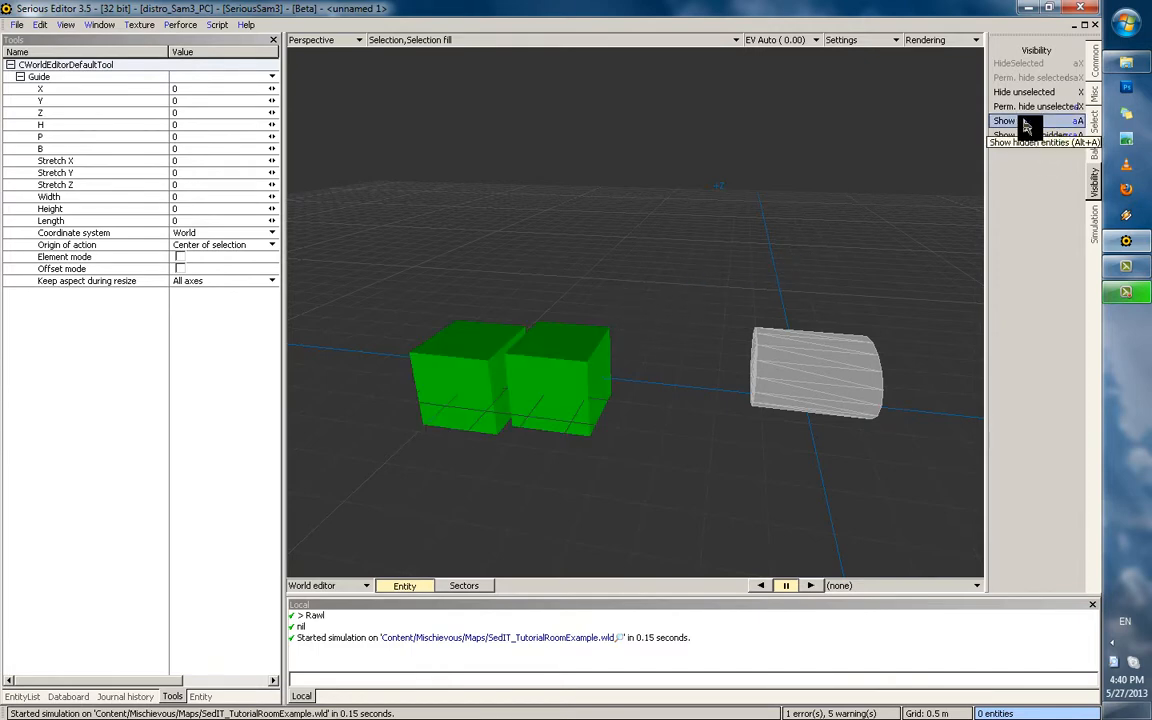
click(588, 396)
shift+click(478, 383)
click(632, 389)
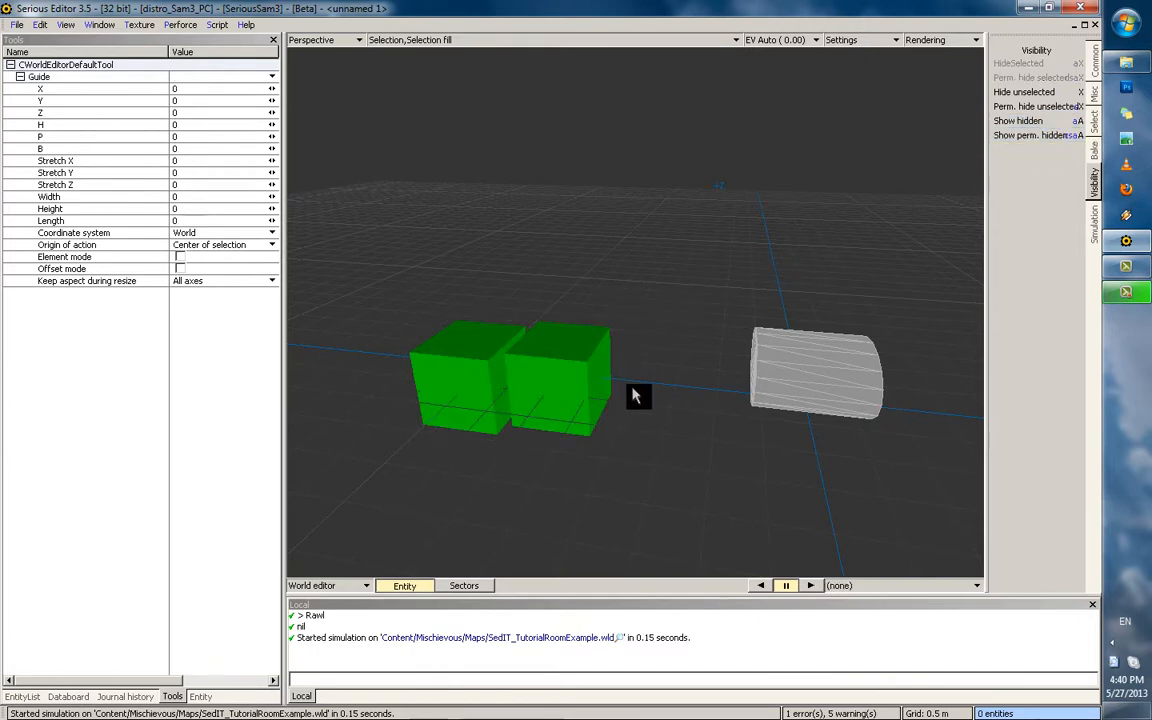
click(1035, 136)
click(688, 315)
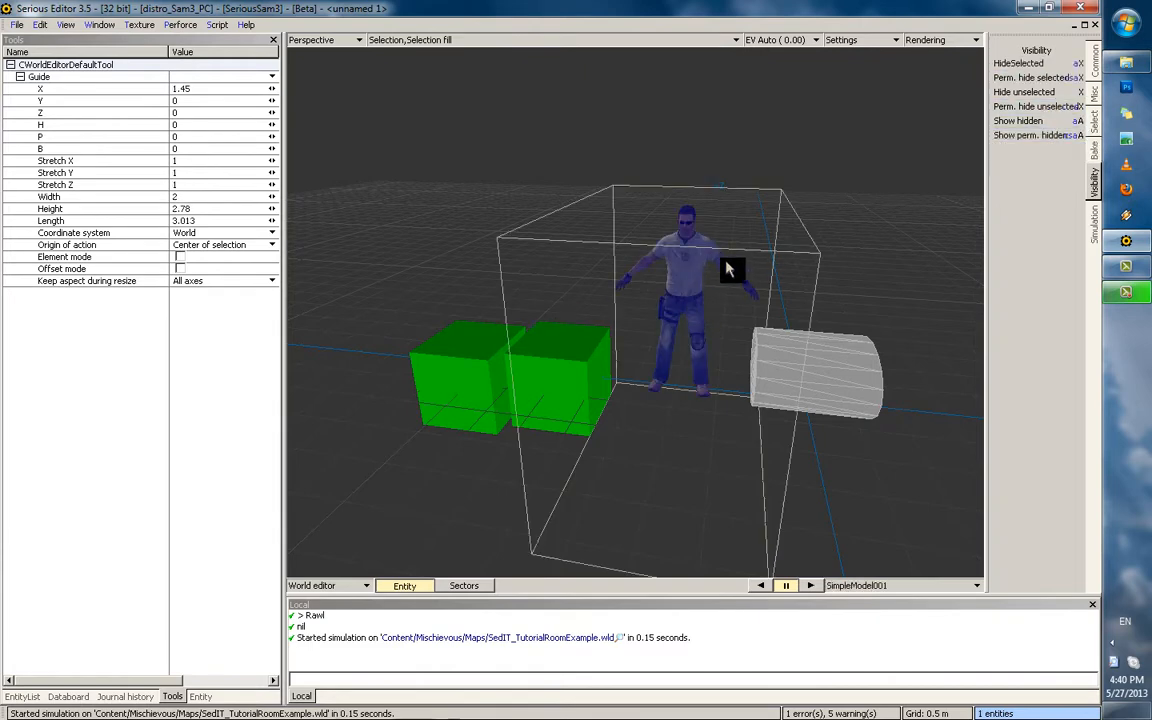
Hide the two green boxes and the SeriousSam model without using permanent hiding
click(540, 372)
key(alt+x)
click(459, 382)
key(alt+x)
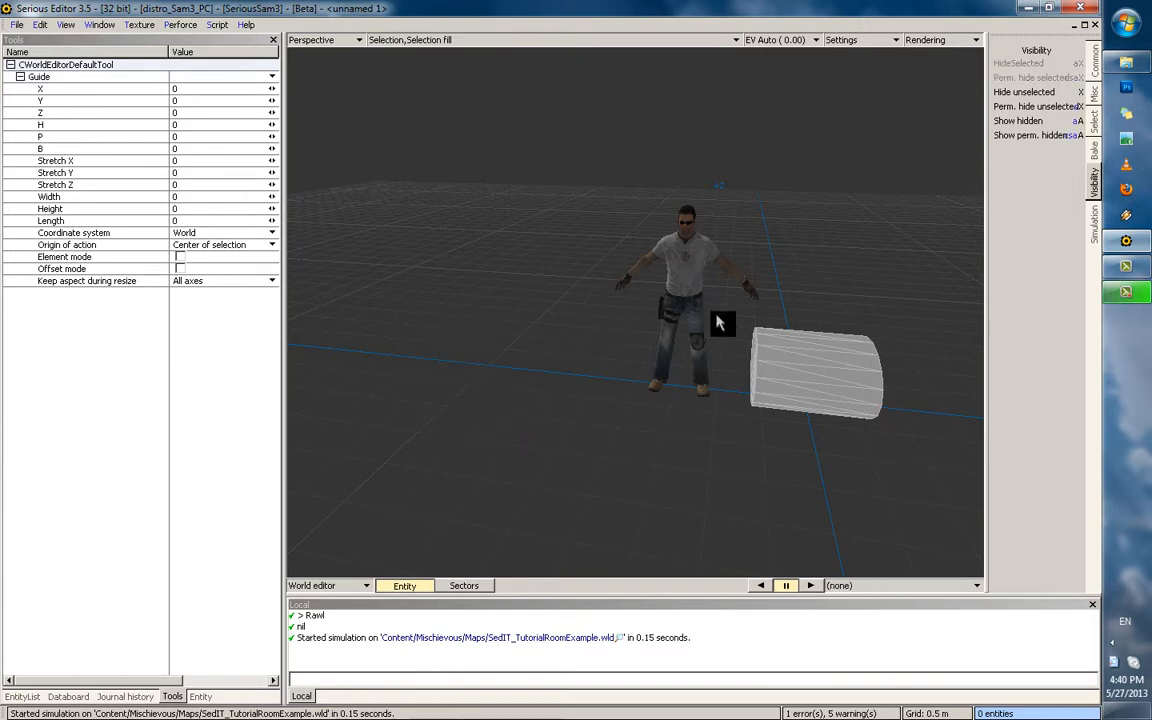
click(696, 290)
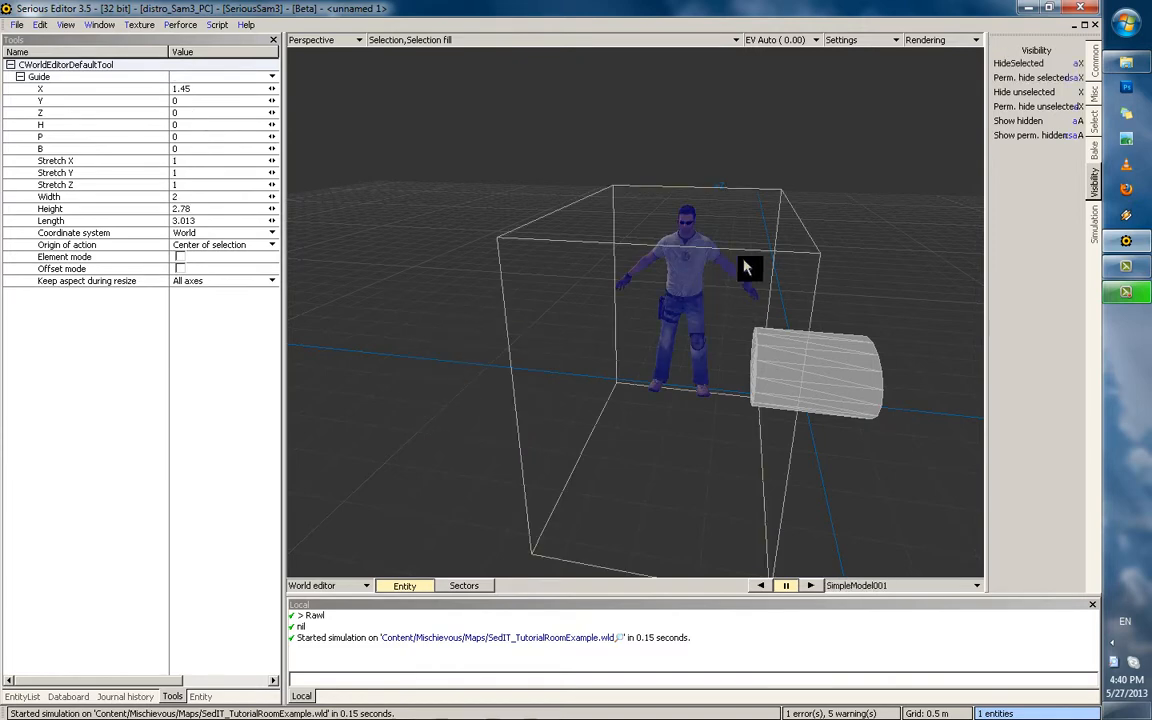
mouse_move(722, 302)
middle_down()
mouse_move(679, 352)
mouse_move(681, 303)
mouse_move(717, 270)
mouse_move(724, 282)
middle_up()
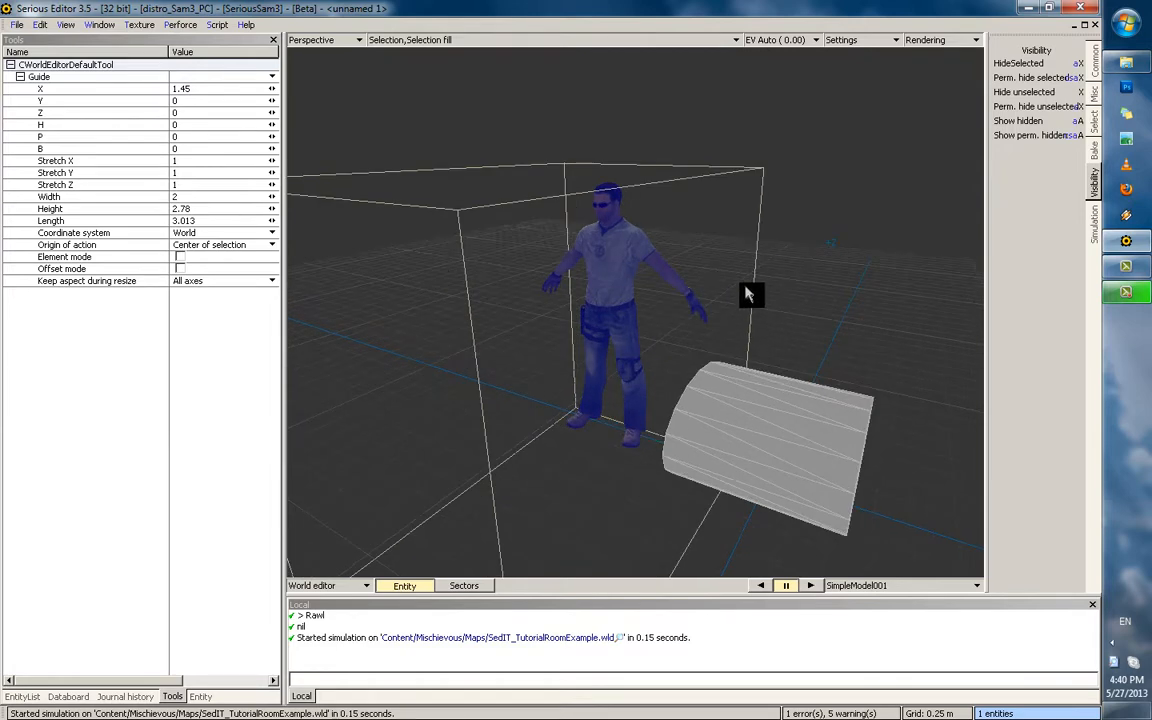
click(1020, 63)
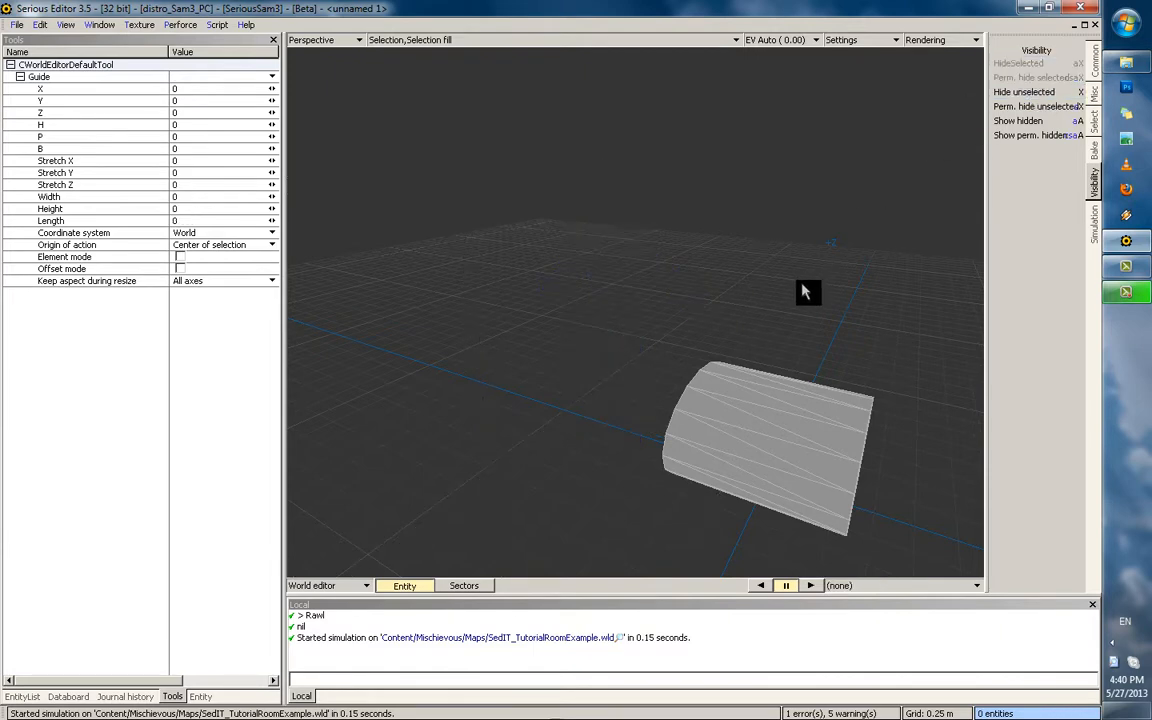
middle_drag(790, 314, 748, 284)
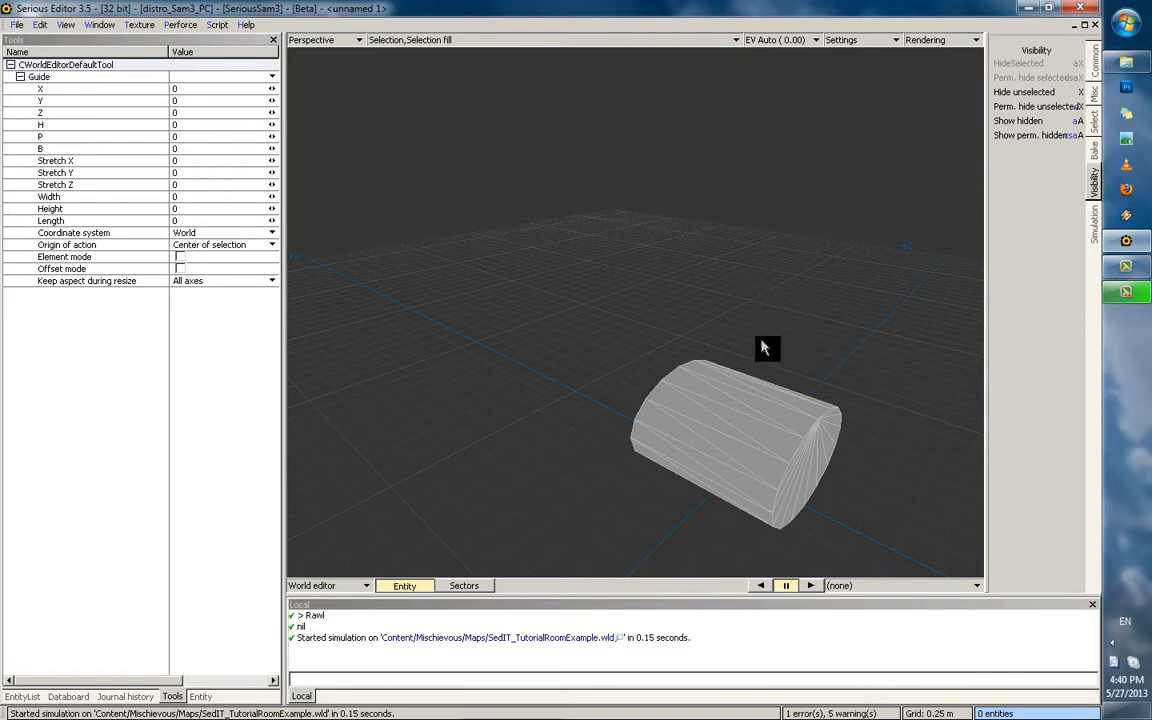
Show the hidden entities and hide the SeriousSam model again
click(1012, 121)
click(620, 320)
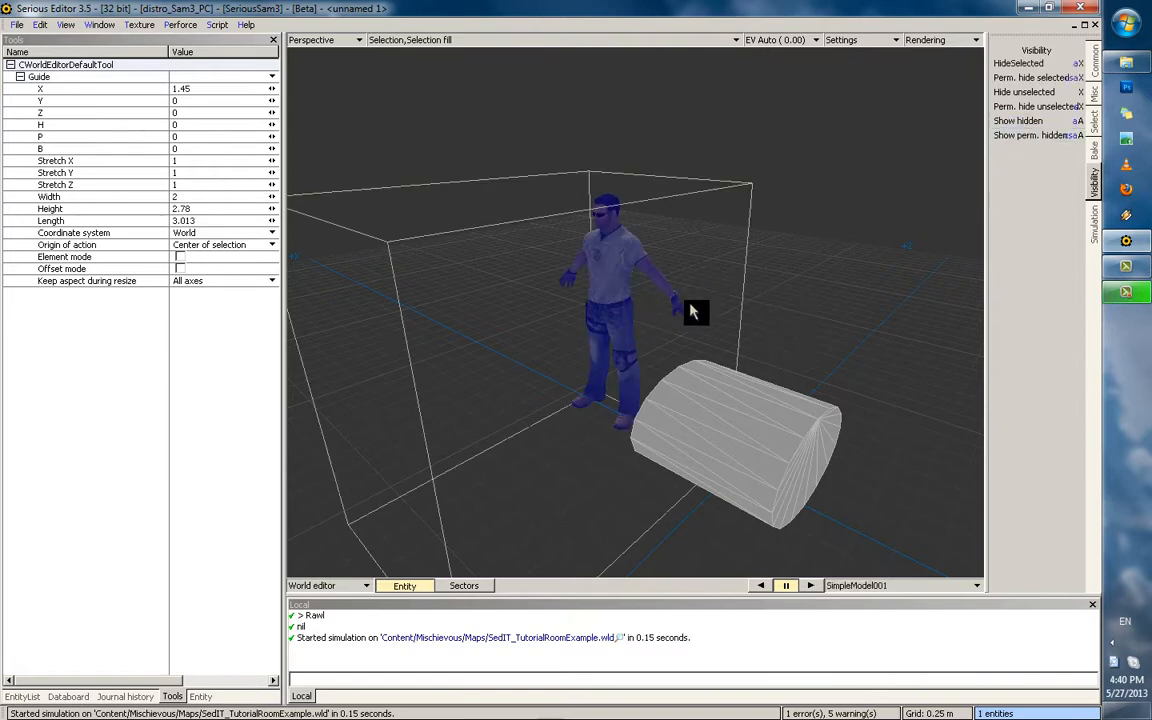
middle_drag(718, 282, 681, 279)
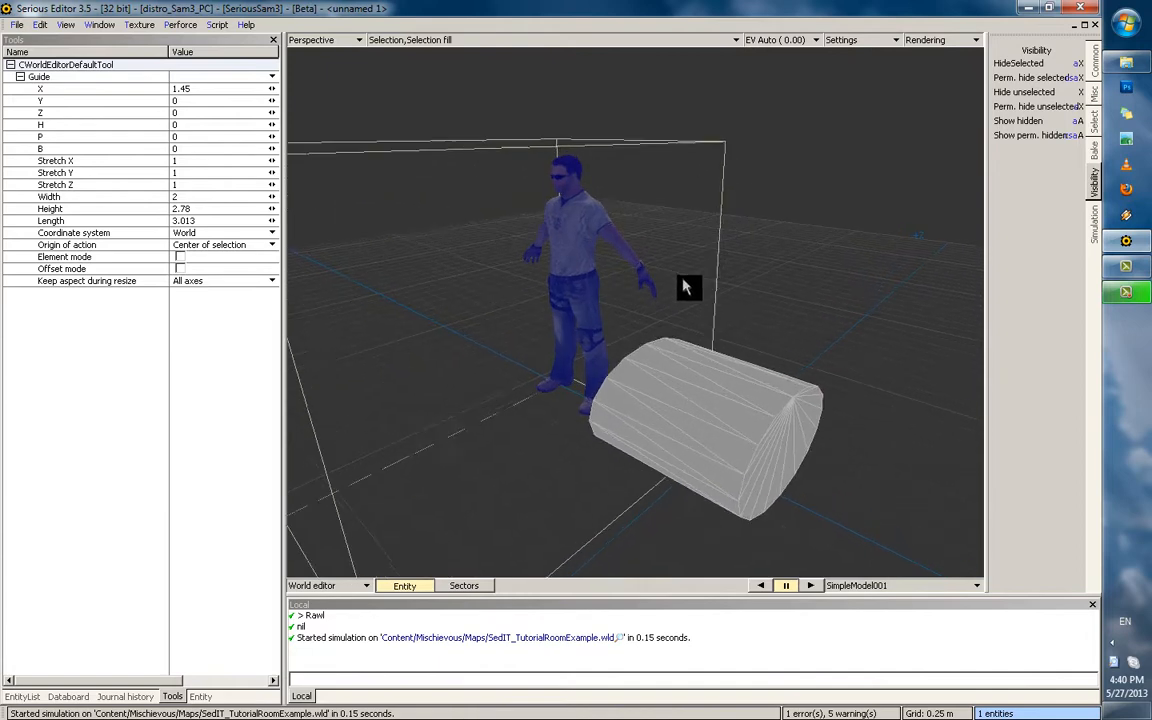
click(1036, 64)
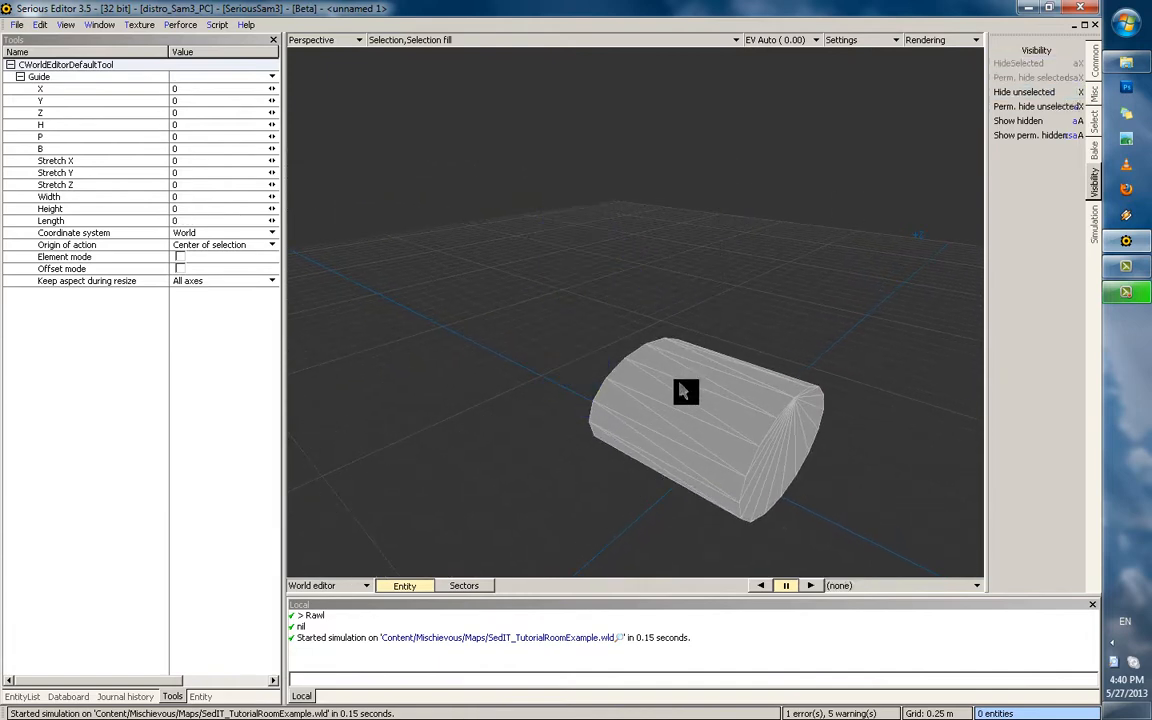
Open the cylinder mesh for editing and select only its two end-cap polygons
middle_drag(745, 352, 670, 341)
scroll(670, 350, up, 2)
click(669, 349)
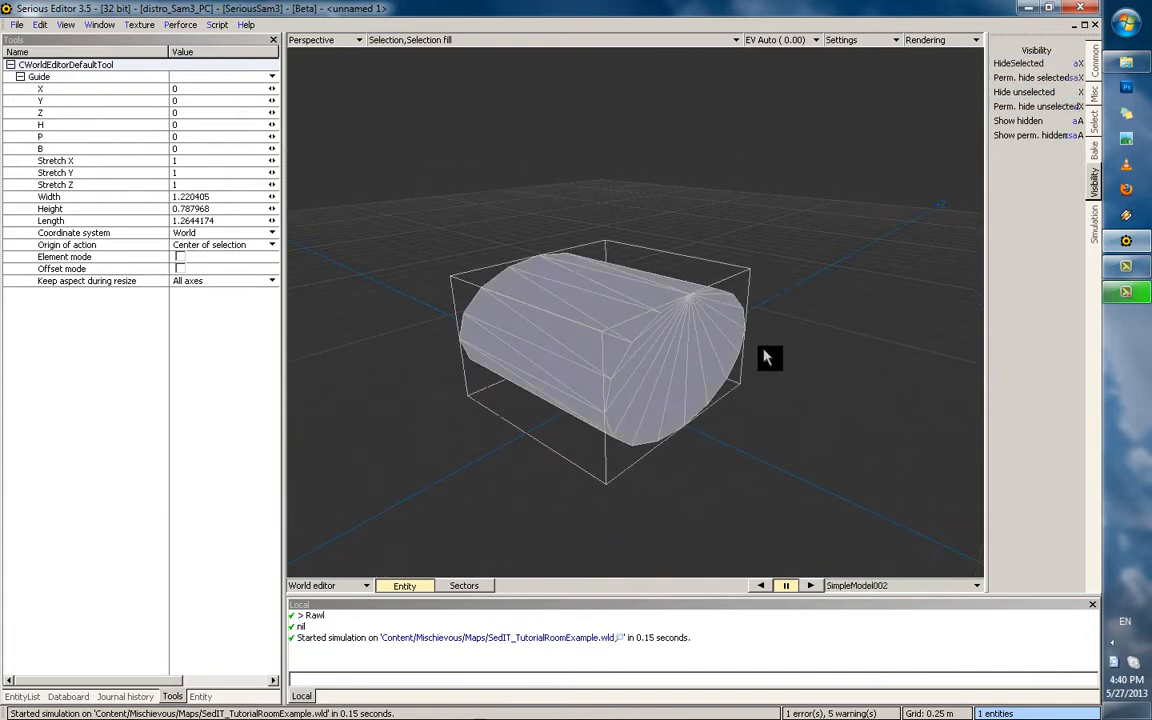
double_click(654, 353)
middle_drag(656, 354, 675, 320)
key(grave)
shift+click(677, 323)
shift+click(697, 351)
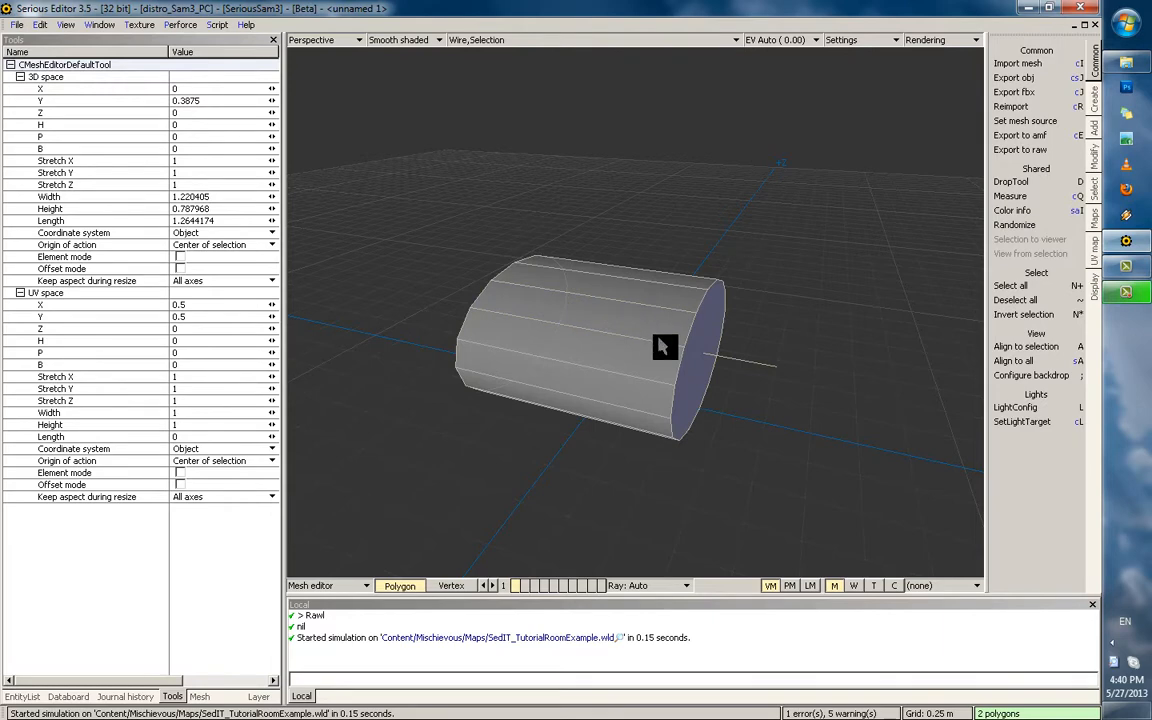
Bevel both end caps with an offset of 0.047 and an inset of 0.033, and return to the world editor
key(b)
drag(271, 77, 303, 108)
middle_drag(478, 154, 728, 206)
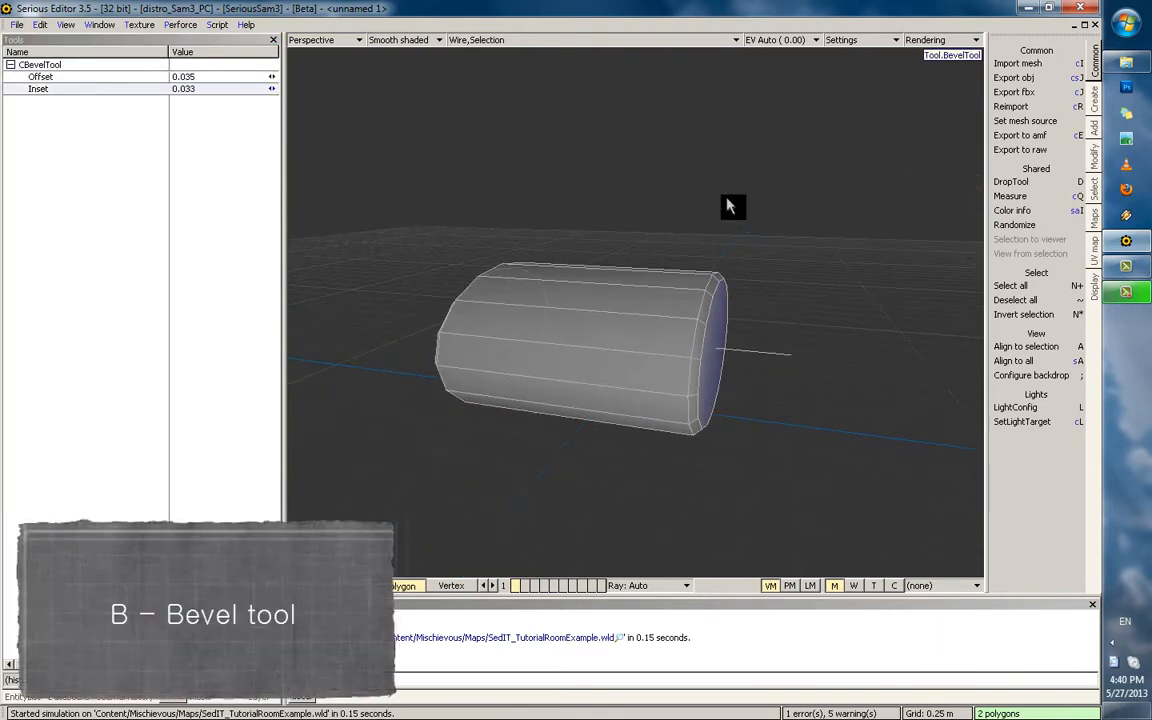
drag(271, 77, 300, 88)
middle_drag(725, 324, 728, 328)
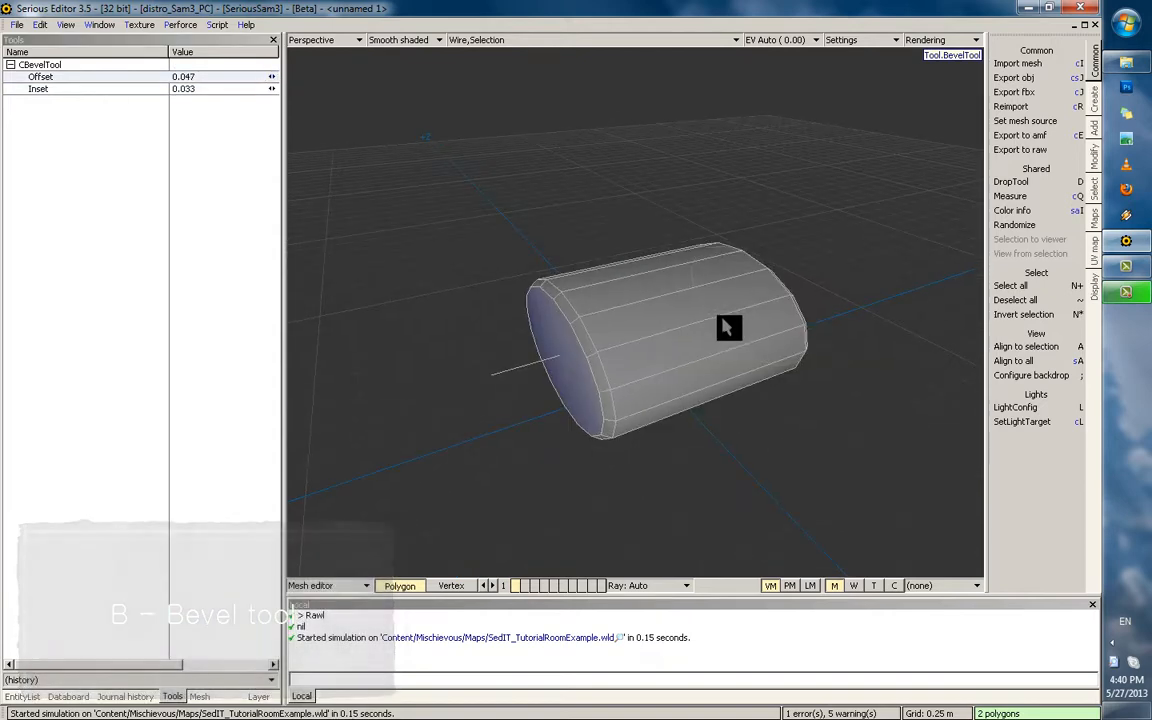
key(Escape)
key(Escape)
Reopen the cylinder mesh and select all of its side and bevel polygons, leaving out the two end caps
click(665, 352)
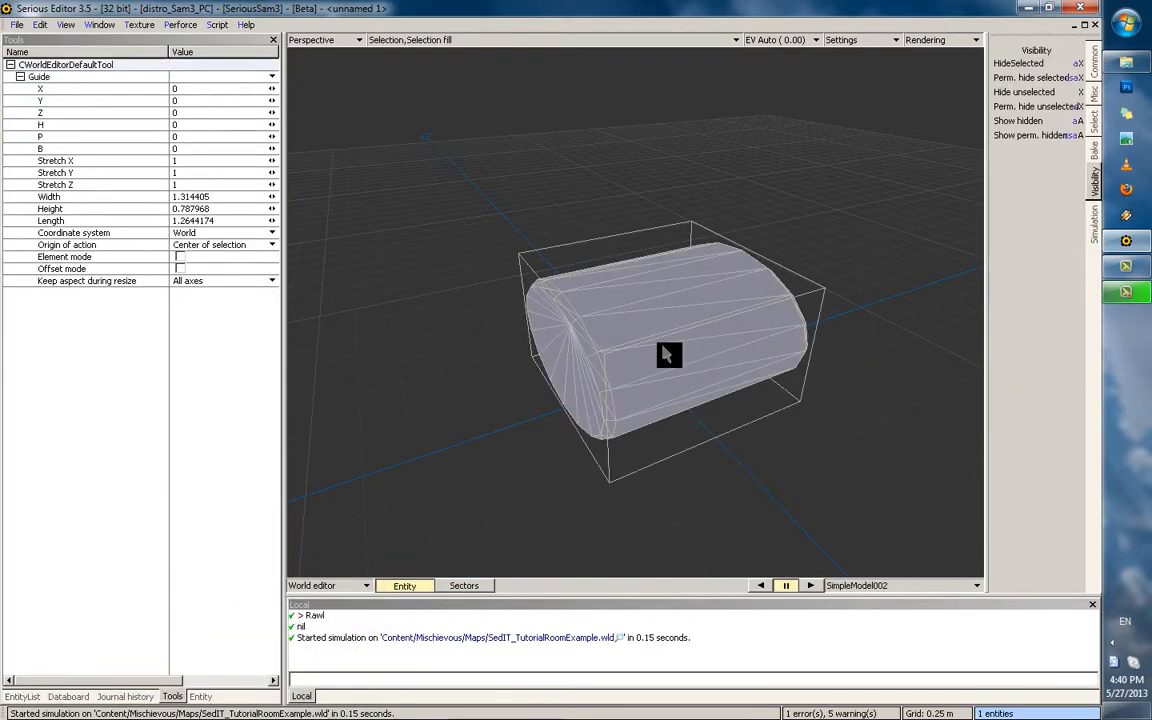
double_click(665, 352)
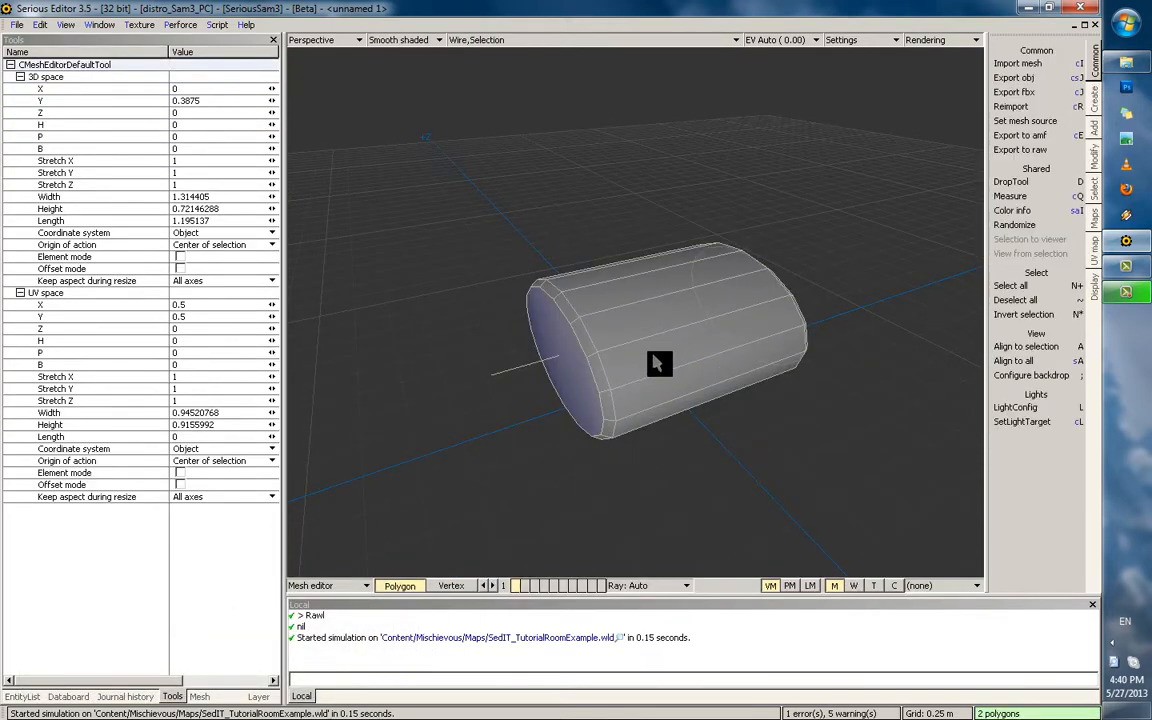
middle_drag(663, 334, 668, 354)
key(grave)
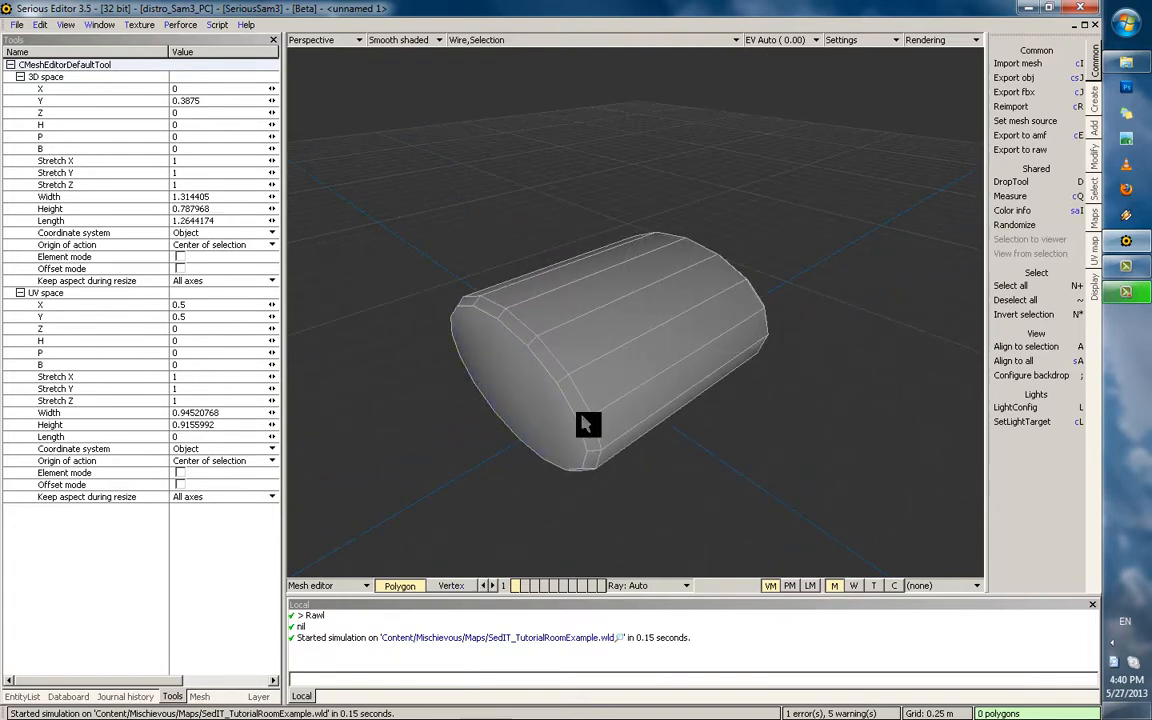
click(586, 410)
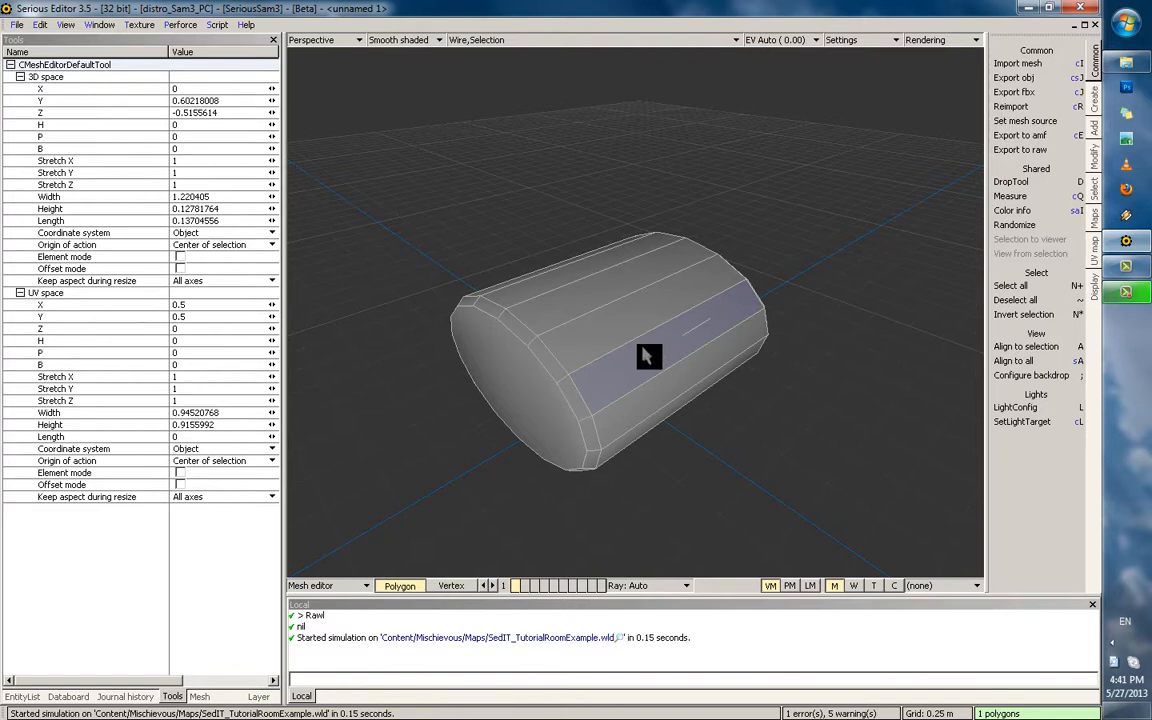
middle_drag(651, 372, 667, 420)
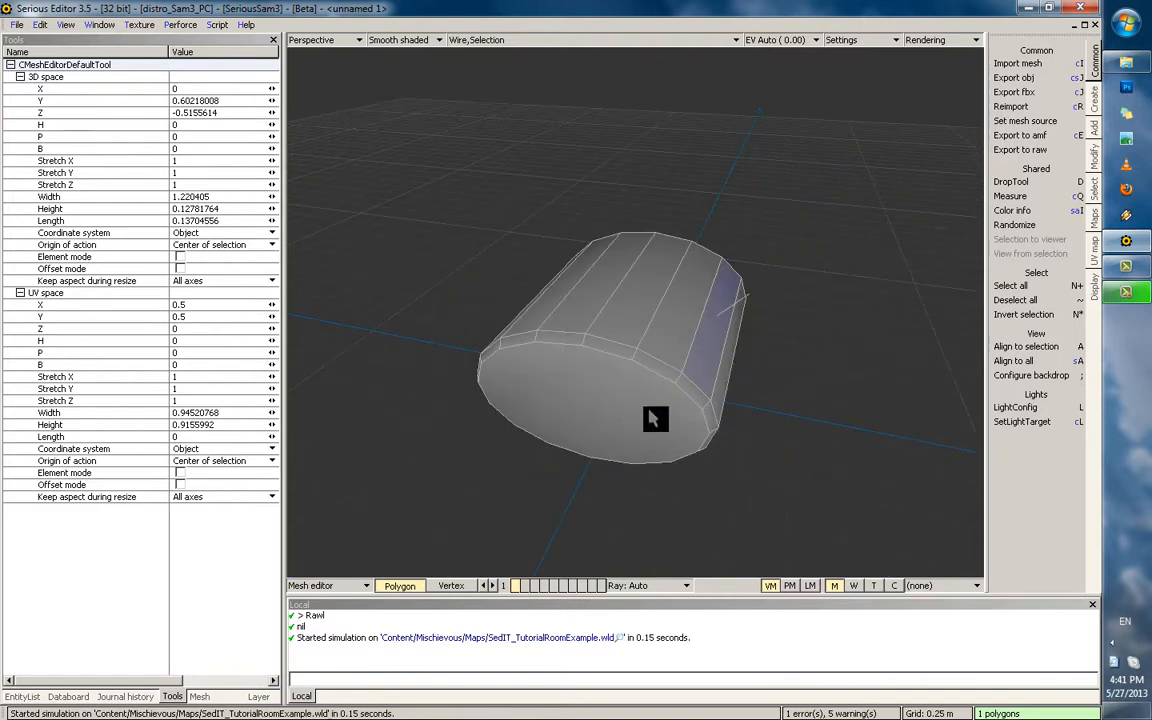
key(KP_Add)
middle_drag(746, 360, 630, 391)
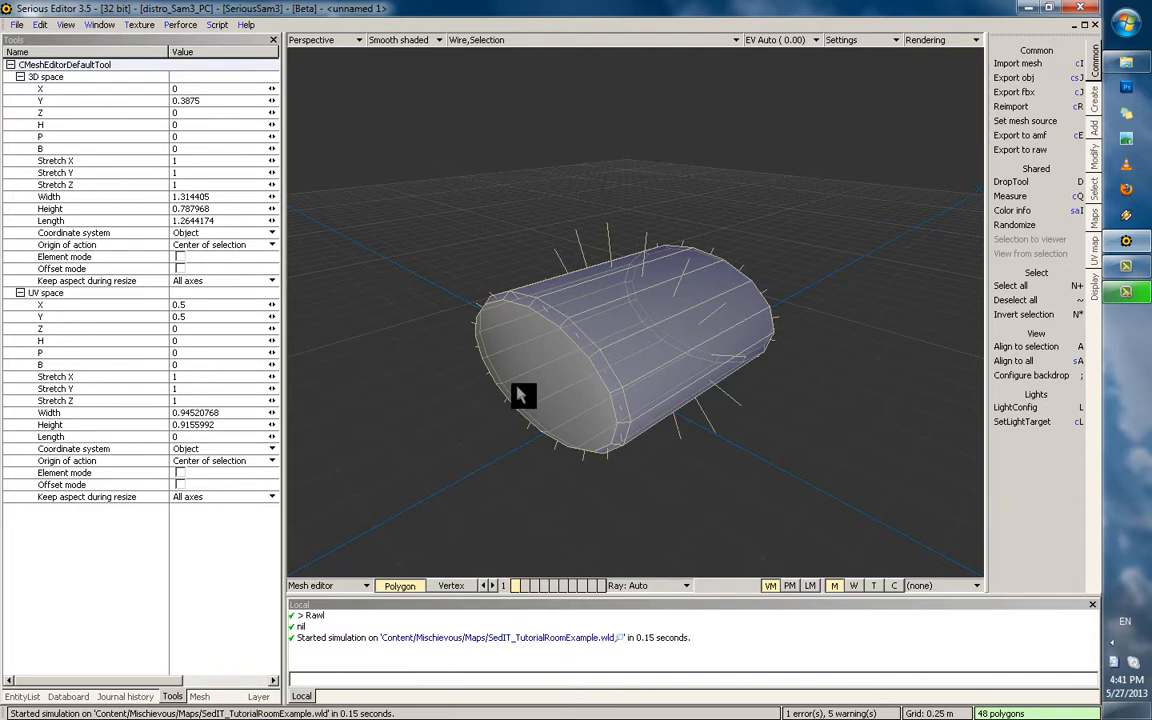
Switch the mesh editor to UV mode
key(KP_8)
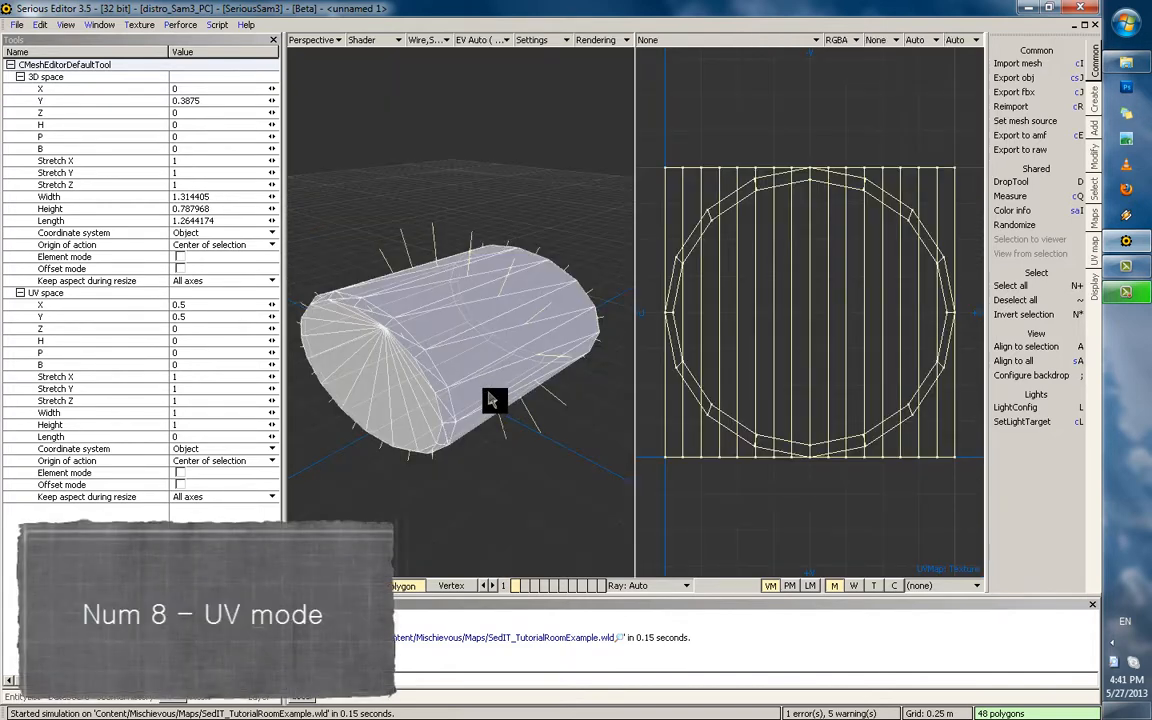
middle_drag(493, 400, 545, 420)
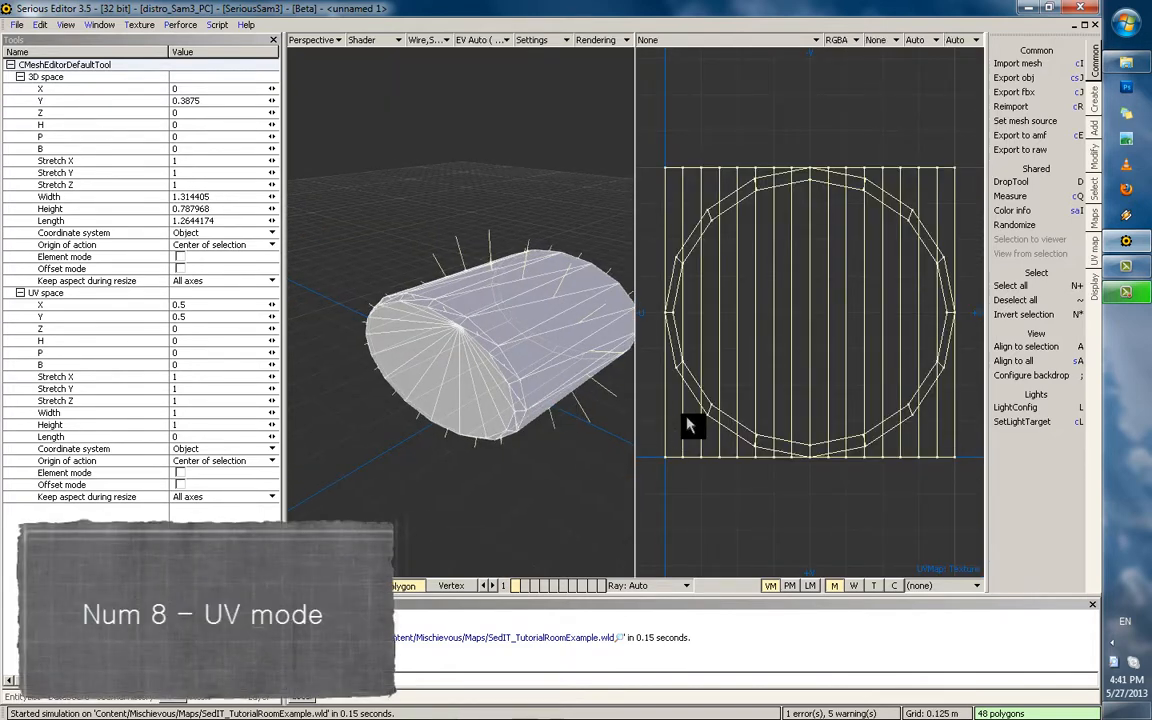
middle_drag(548, 360, 537, 375)
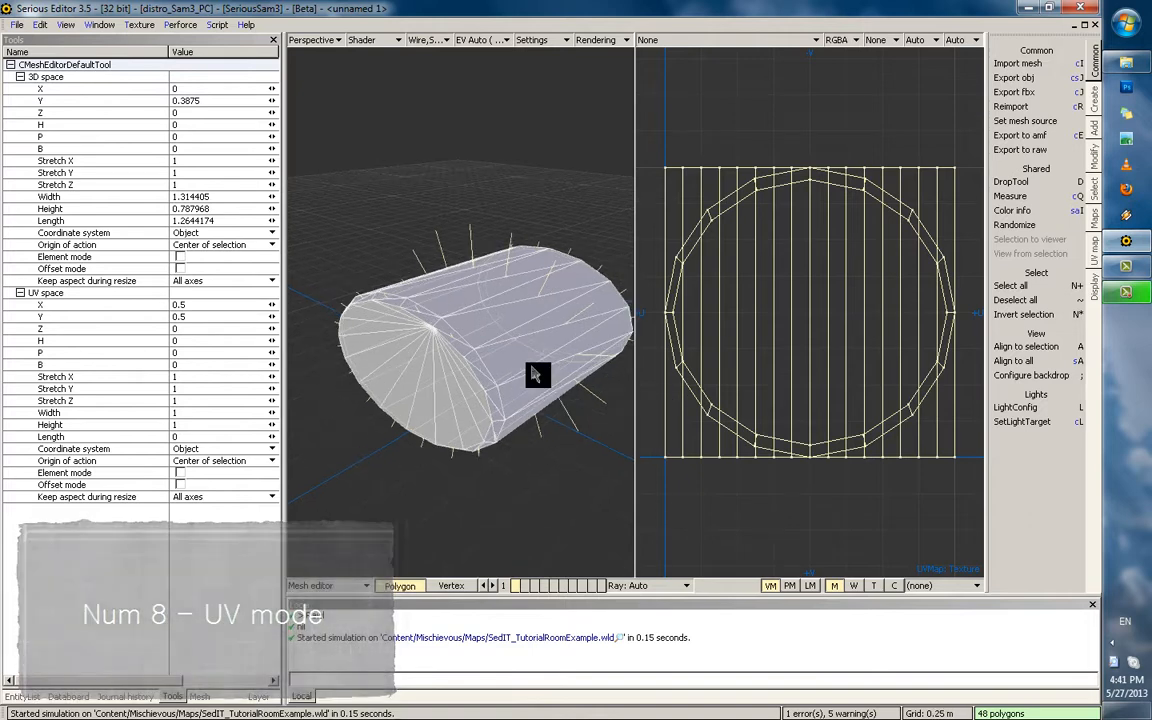
Try a cylindrical mapping of the Texture UV map on the X axis, keeping the end caps out of the selection
key(shift+s)
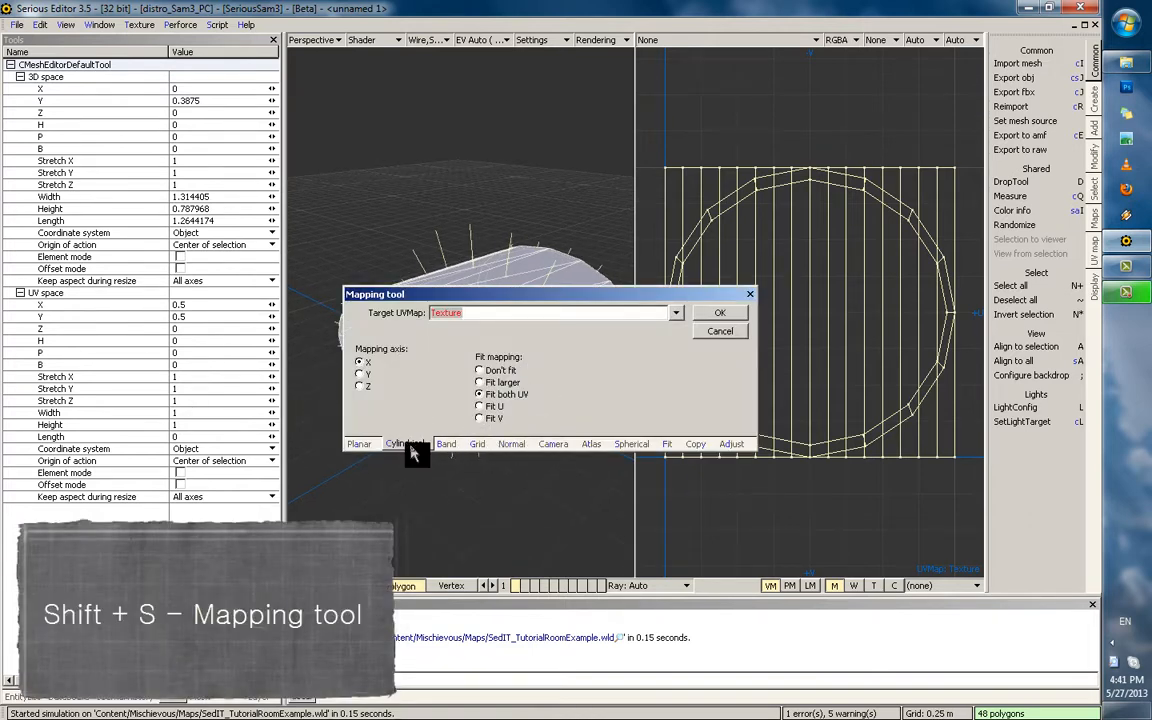
click(716, 313)
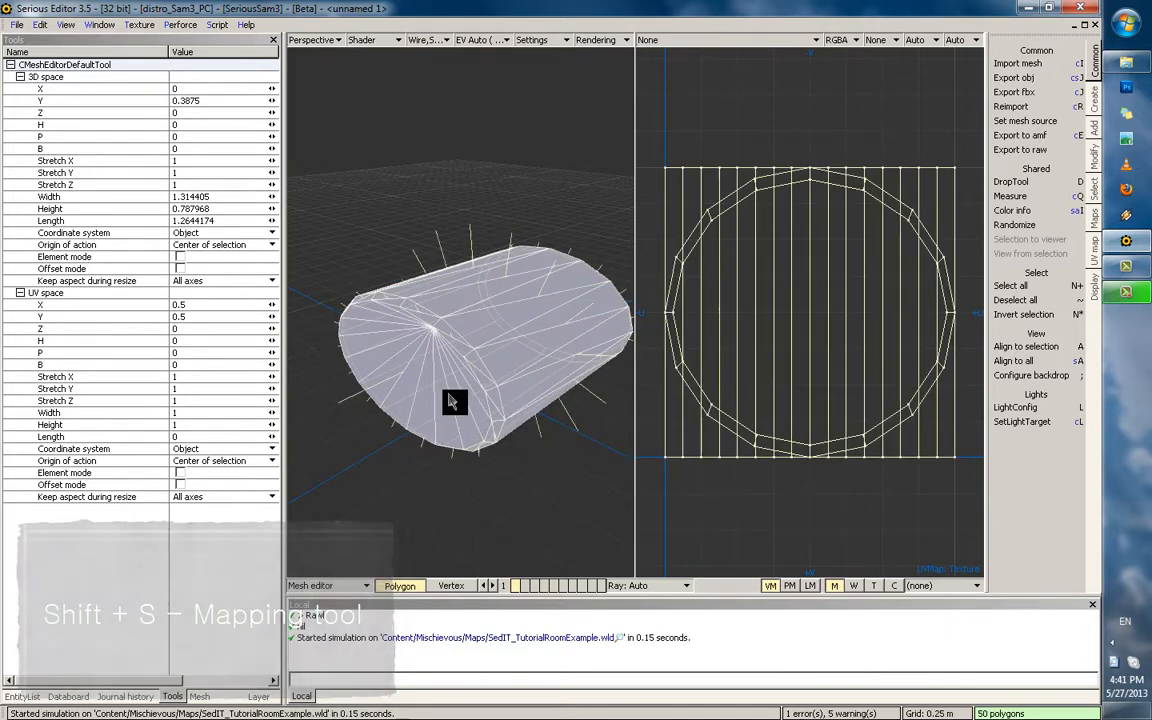
middle_drag(495, 300, 584, 309)
ctrl+click(528, 377)
scroll(518, 424, up, 3)
scroll(598, 364, down, 3)
key(shift+s)
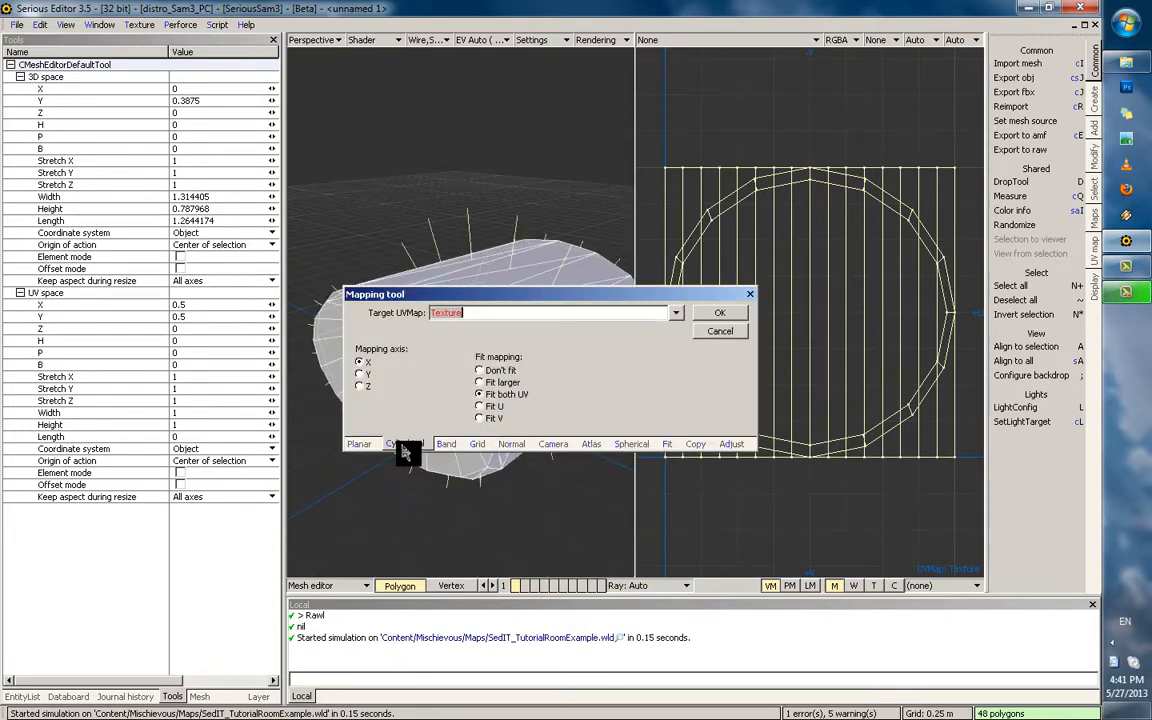
click(715, 312)
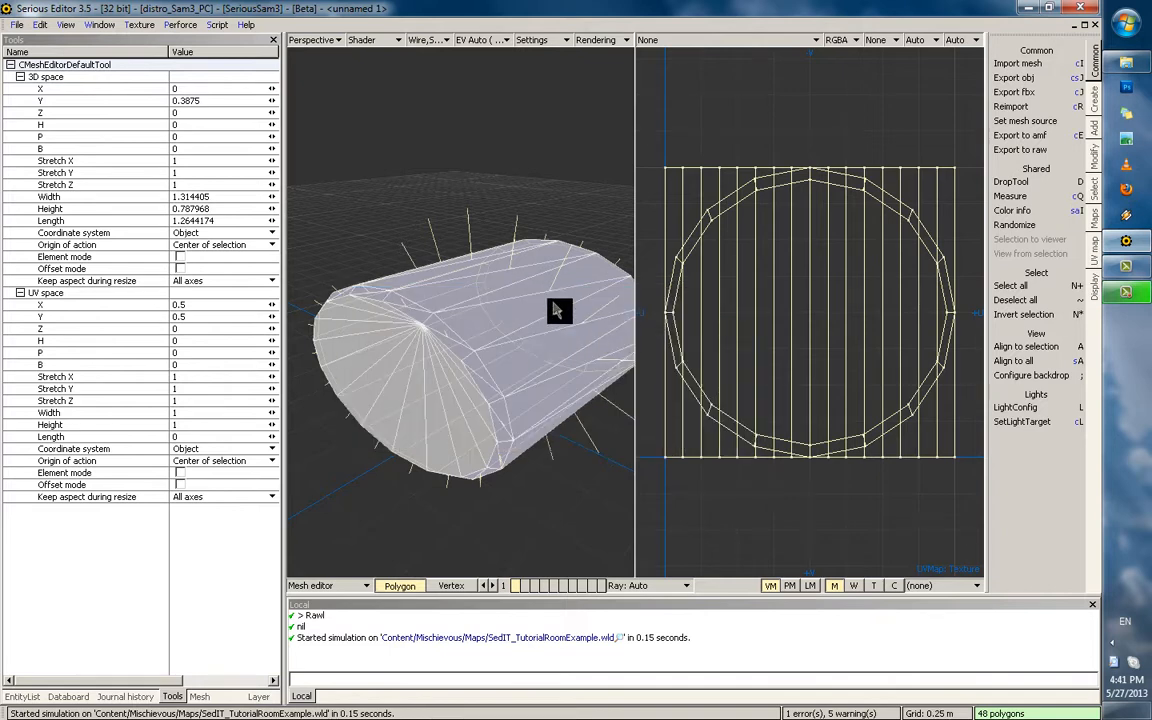
Apply a cylindrical mapping to the side and bevel polygons on the X axis with Fit both UV
middle_drag(557, 310, 524, 220)
alt+right_drag(553, 207, 600, 207)
key(m)
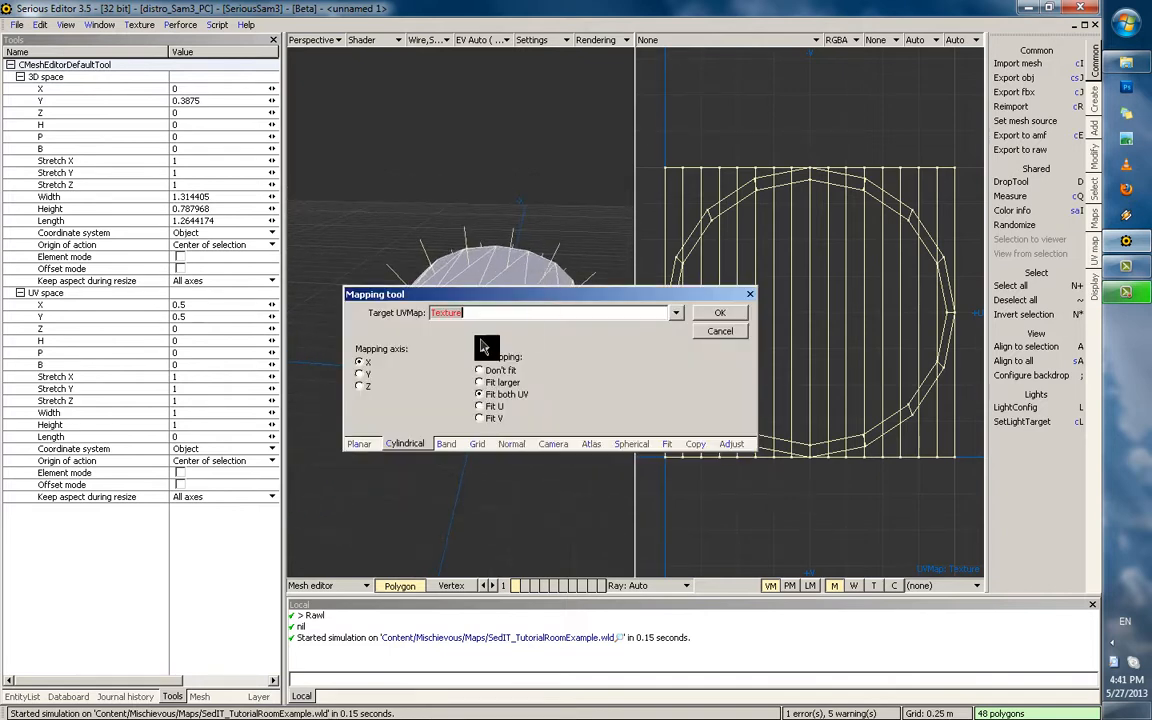
click(360, 375)
click(718, 315)
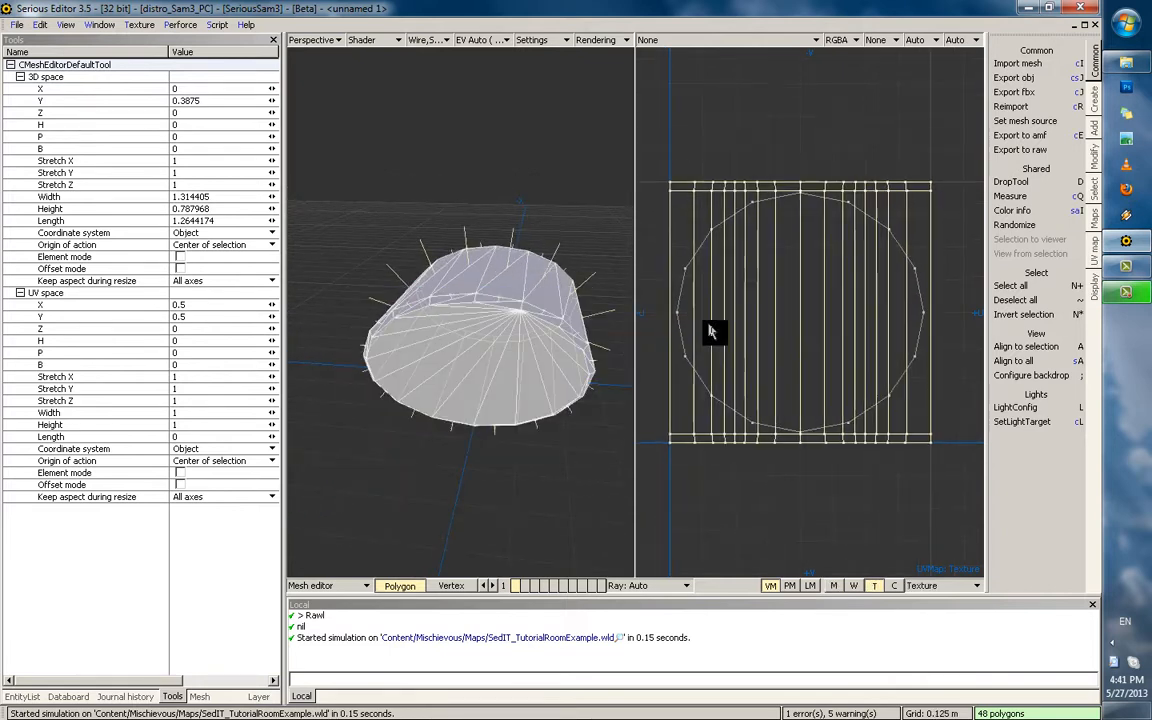
Remap the side and bevel polygons cylindrically on the X axis with the Don't fit option
key(m)
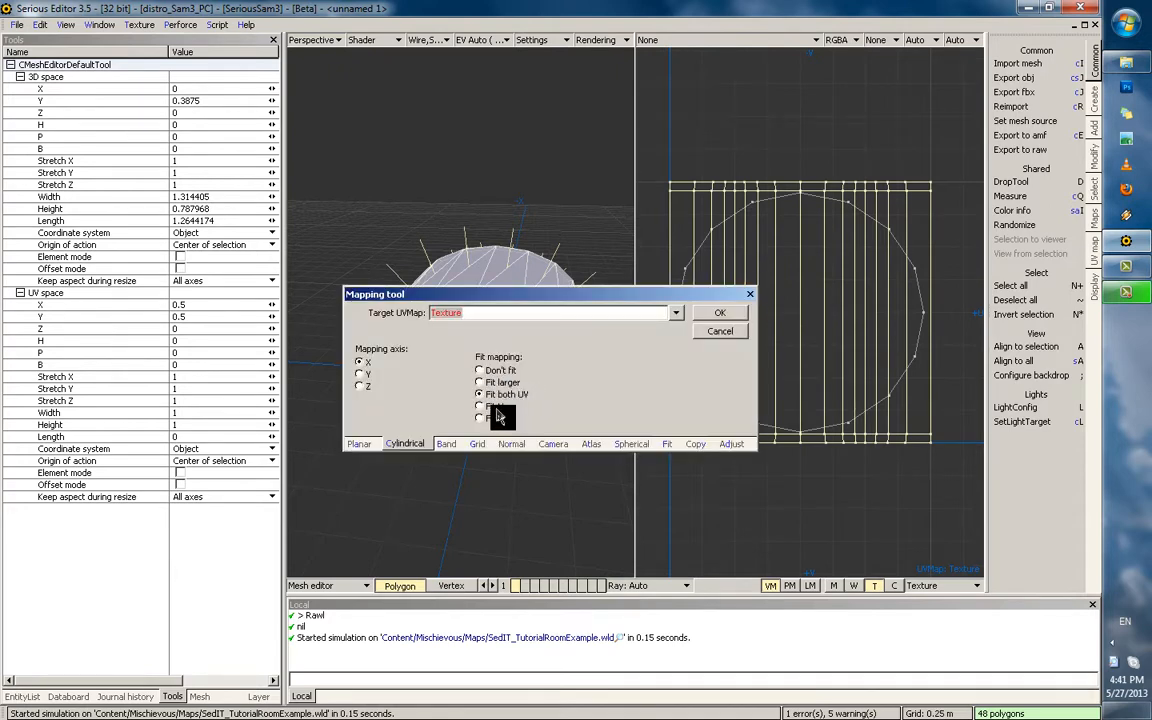
click(496, 406)
click(720, 315)
scroll(745, 330, down, 3)
middle_drag(757, 245, 781, 223)
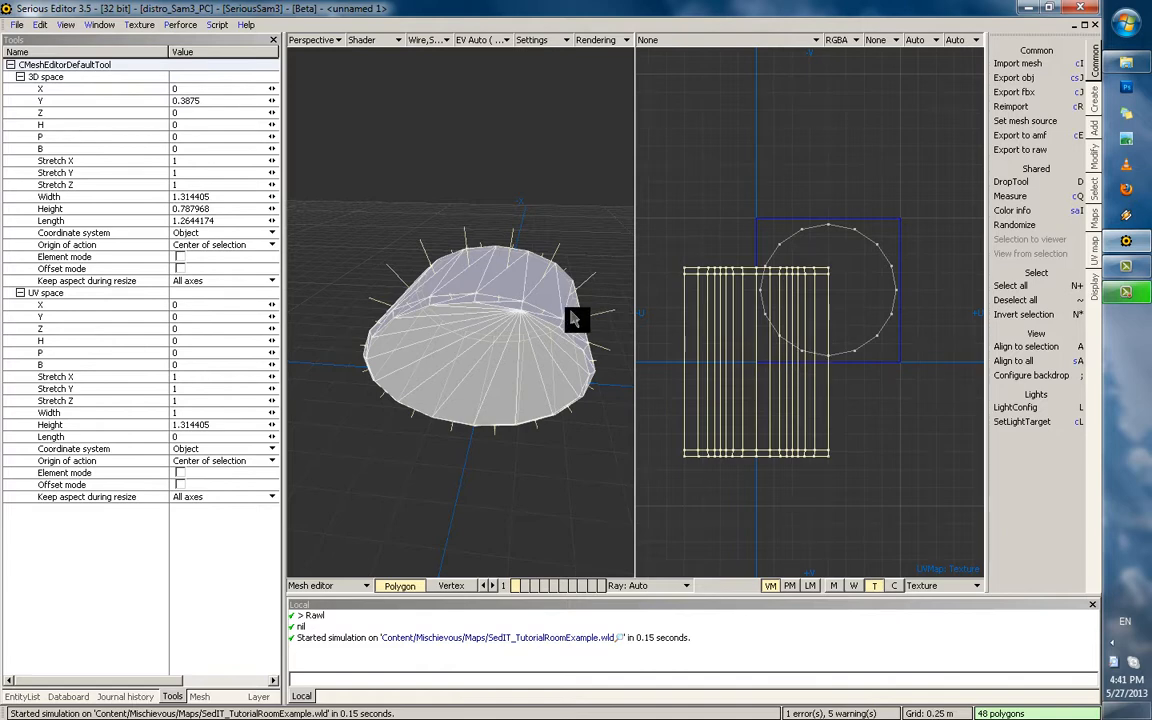
middle_drag(570, 312, 537, 361)
key(m)
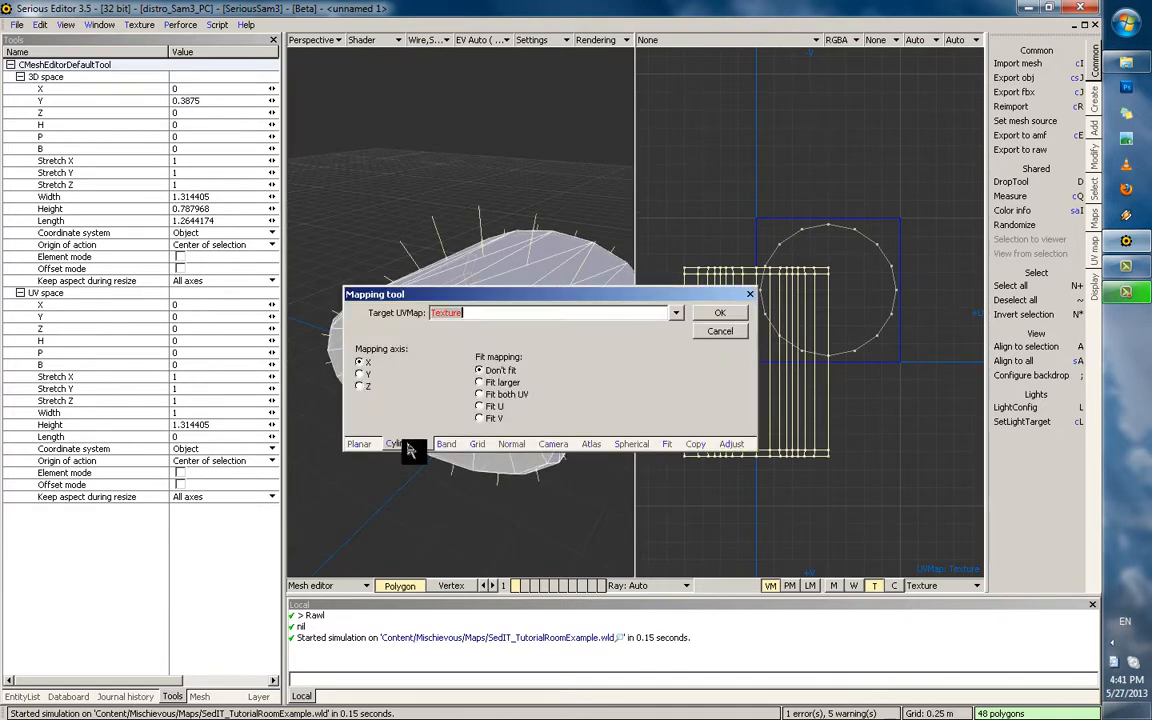
click(705, 333)
Examine the cylinder's mapped side polygons and end caps from several angles
middle_drag(538, 360, 489, 411)
scroll(511, 292, down, 2)
middle_drag(517, 320, 487, 333)
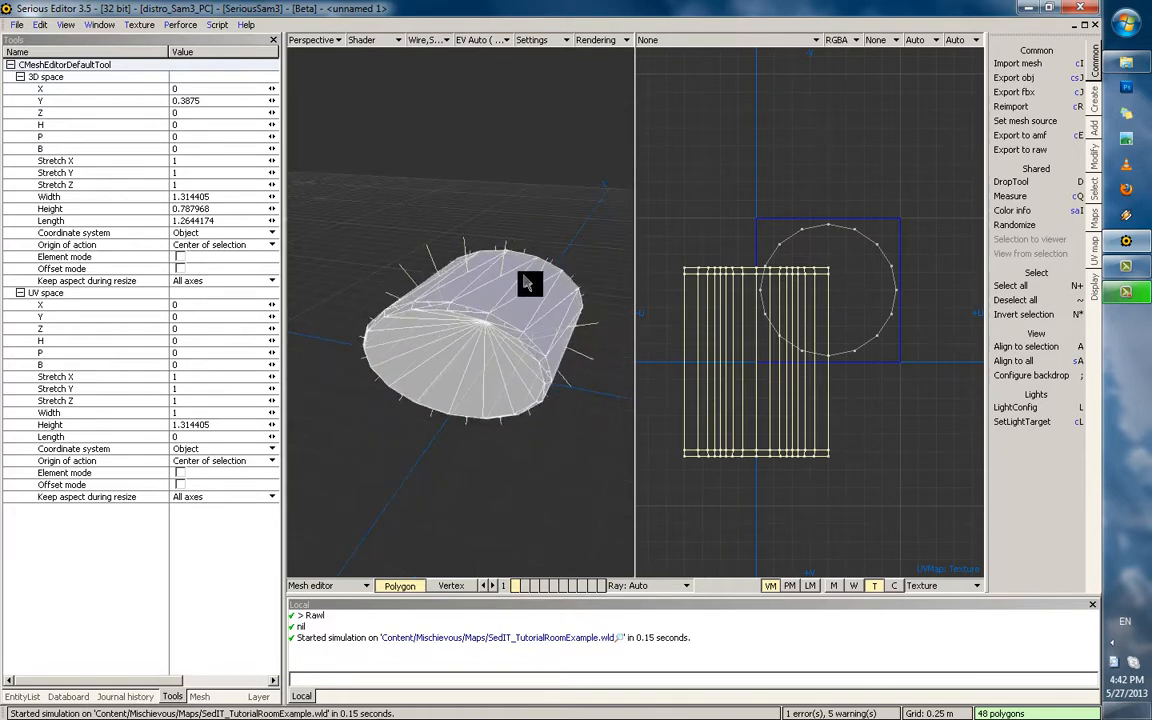
middle_drag(528, 284, 478, 296)
scroll(472, 306, up, 2)
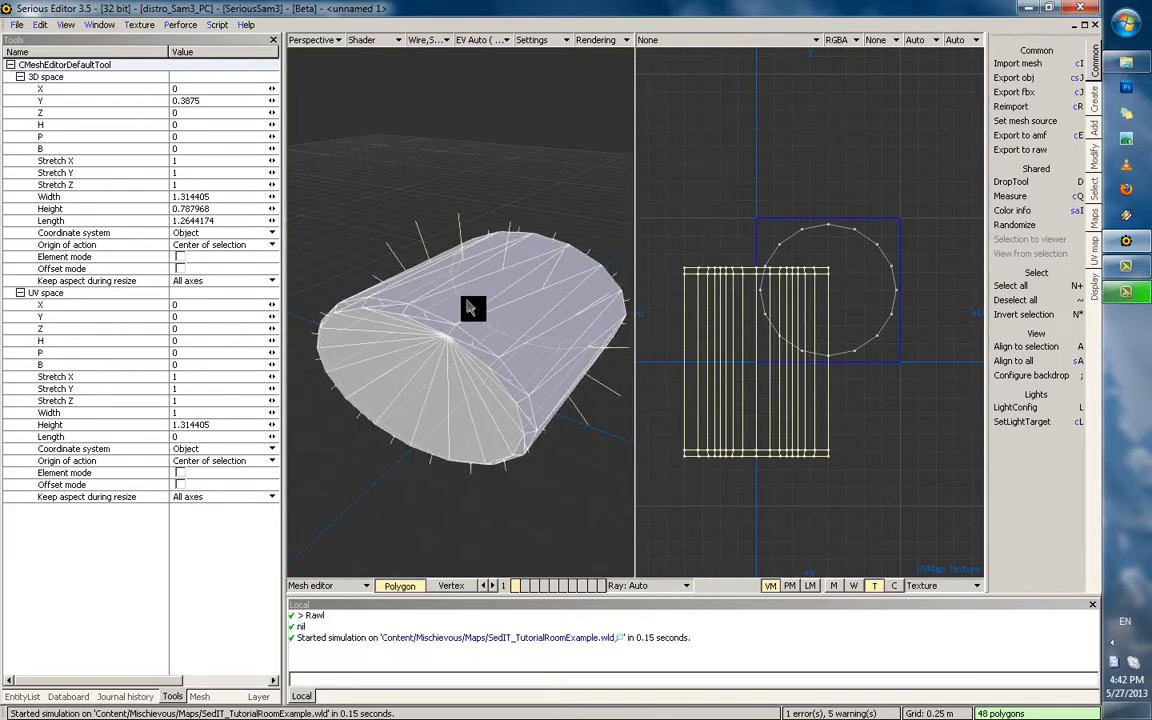
middle_drag(470, 310, 545, 311)
middle_drag(411, 388, 419, 334)
middle_drag(458, 296, 505, 325)
scroll(492, 312, down, 2)
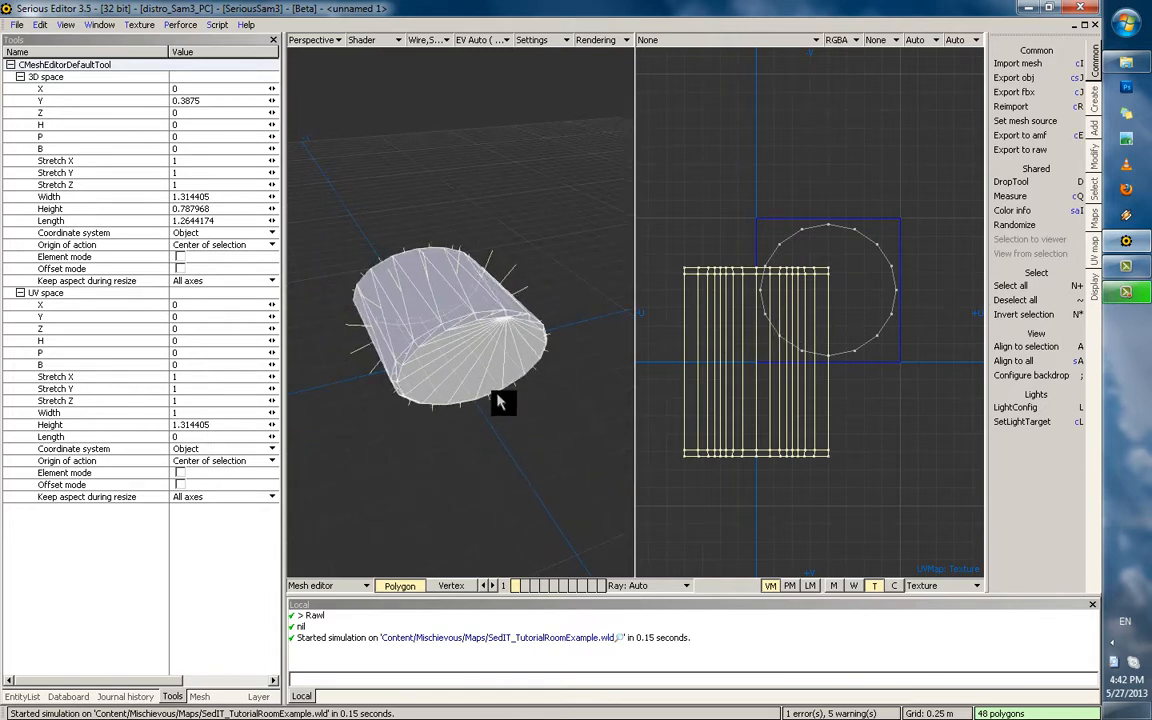
middle_drag(500, 402, 467, 381)
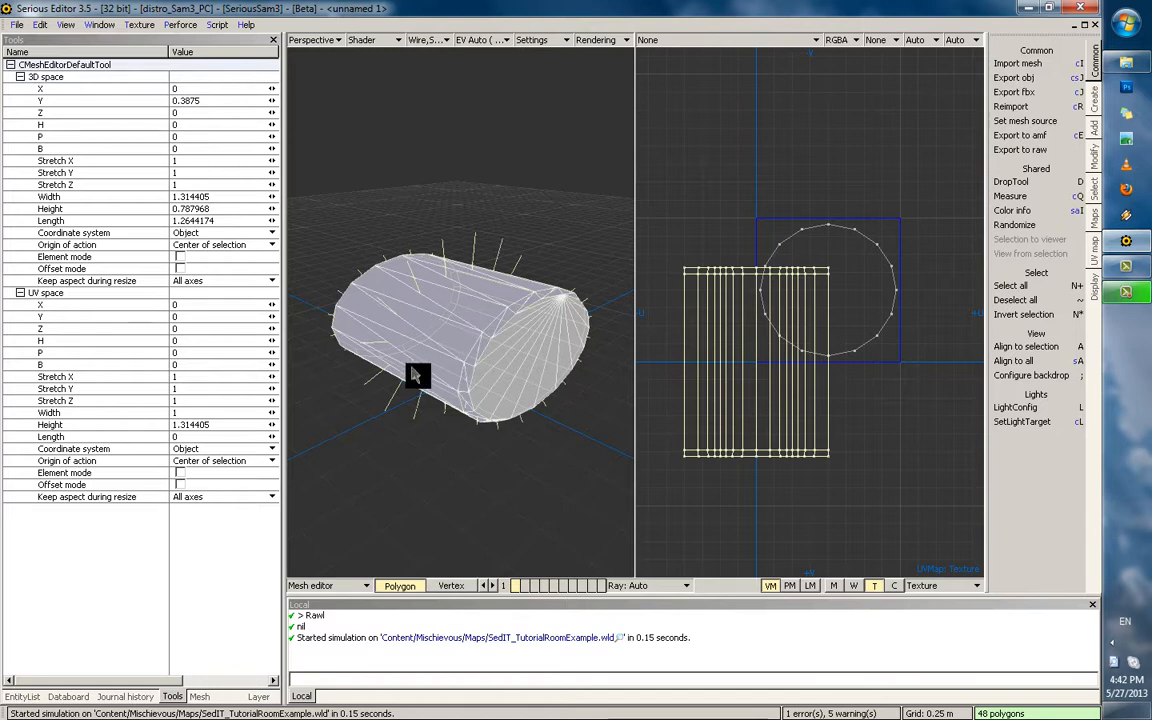
Reselect the cylinder's side and bevel polygons and switch to the layout with top, perspective, back and right views
key(grave)
middle_drag(440, 348, 475, 356)
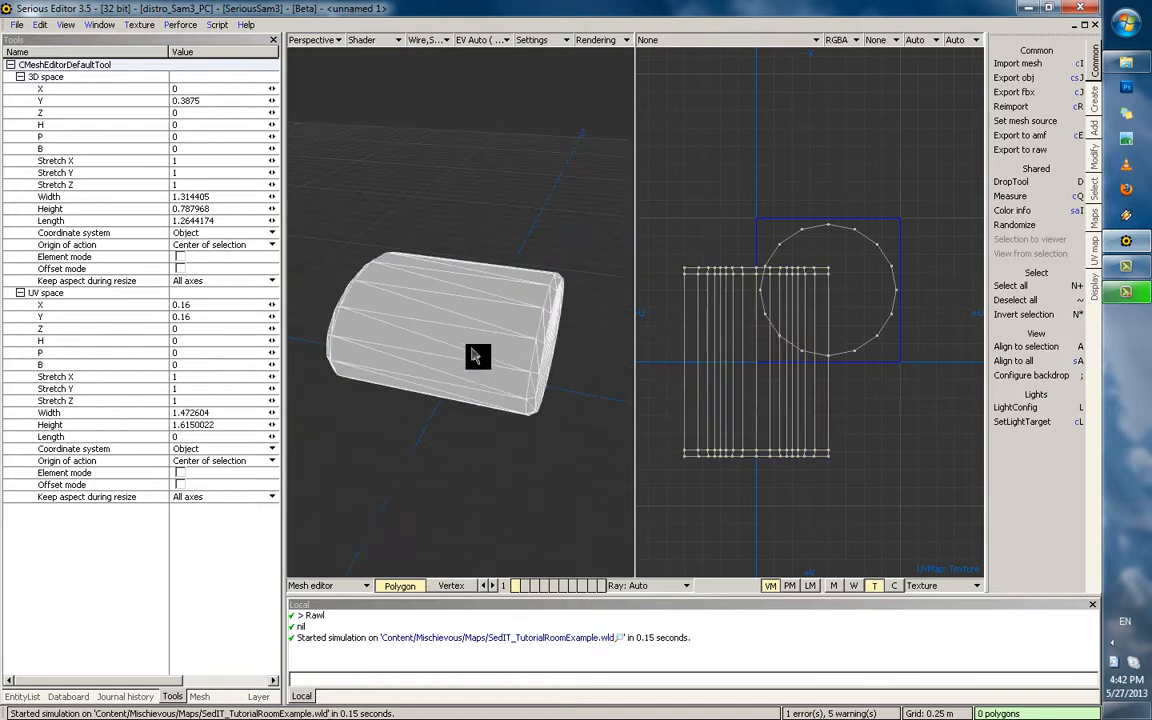
double_click(470, 347)
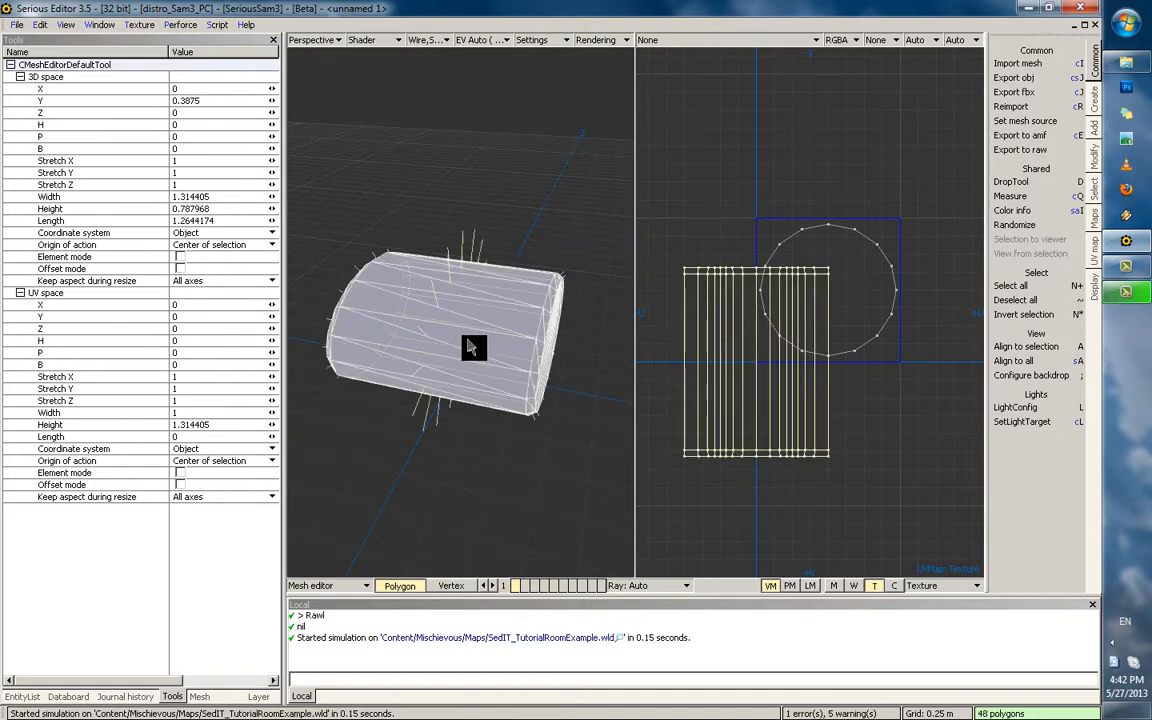
key(3)
key(4)
key(2)
key(1)
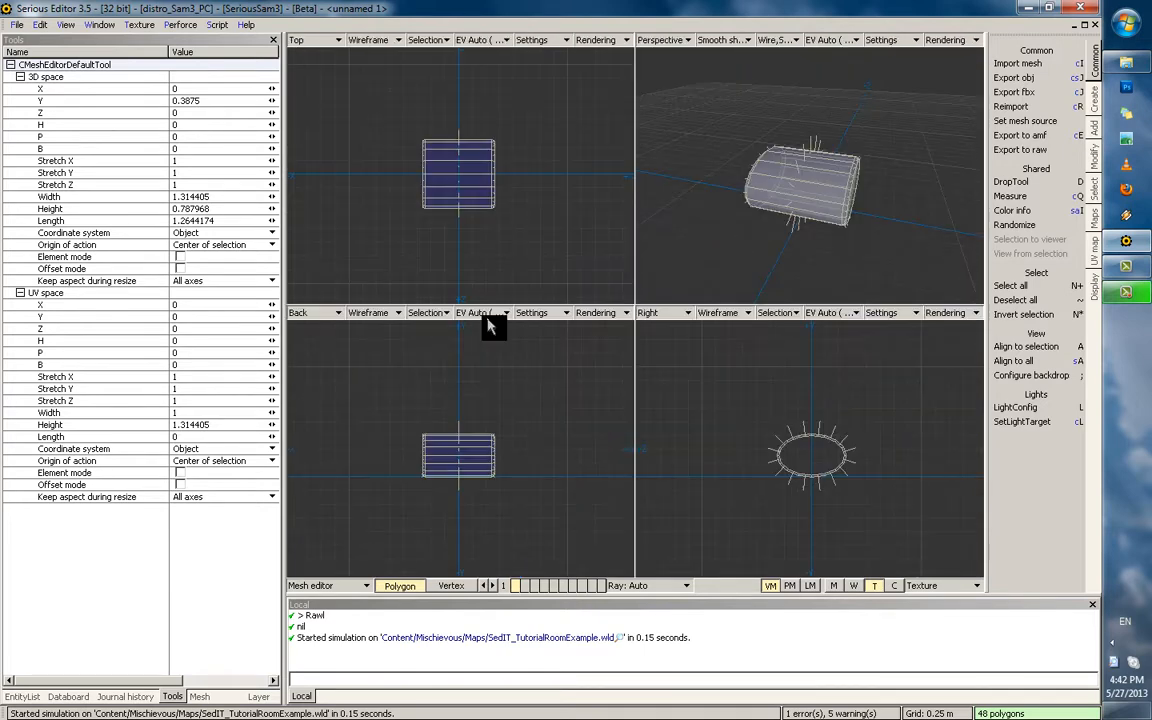
Cut the selected polygons across the middle of the cylinder's length with the Knife tool and switch to vertex mode
key(k)
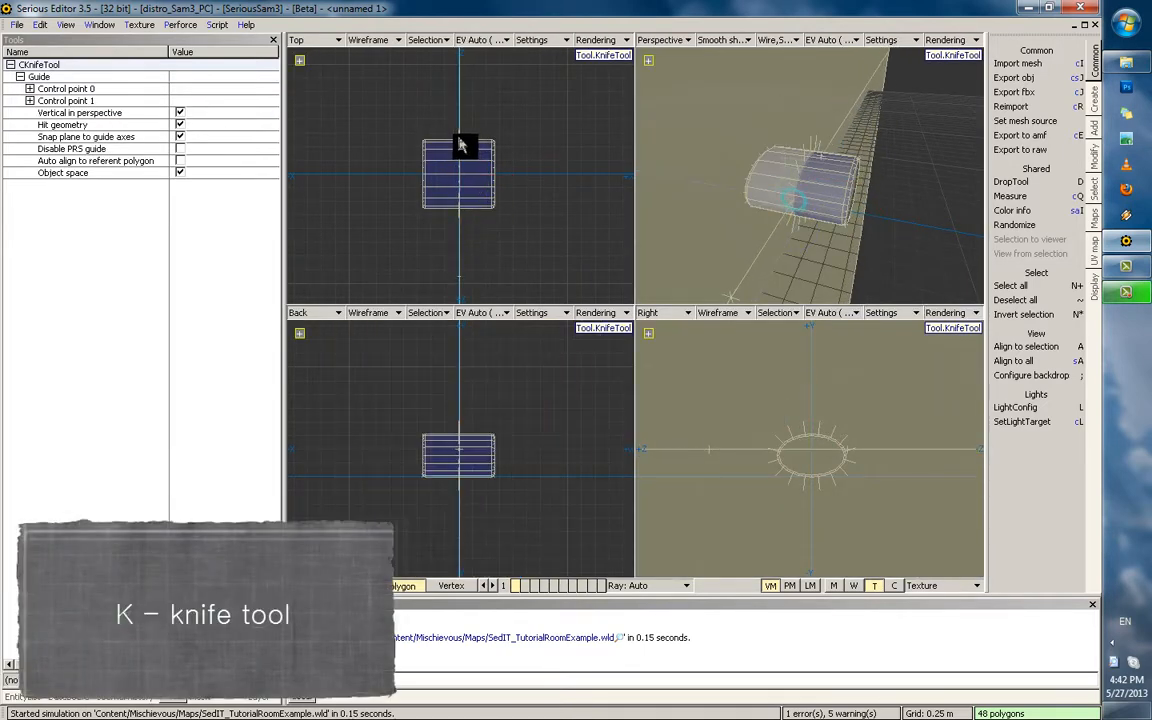
click(460, 284)
click(451, 585)
Try to scale down the vertices along the middle cut and undo the scaling
drag(465, 137, 454, 130)
drag(878, 486, 845, 486)
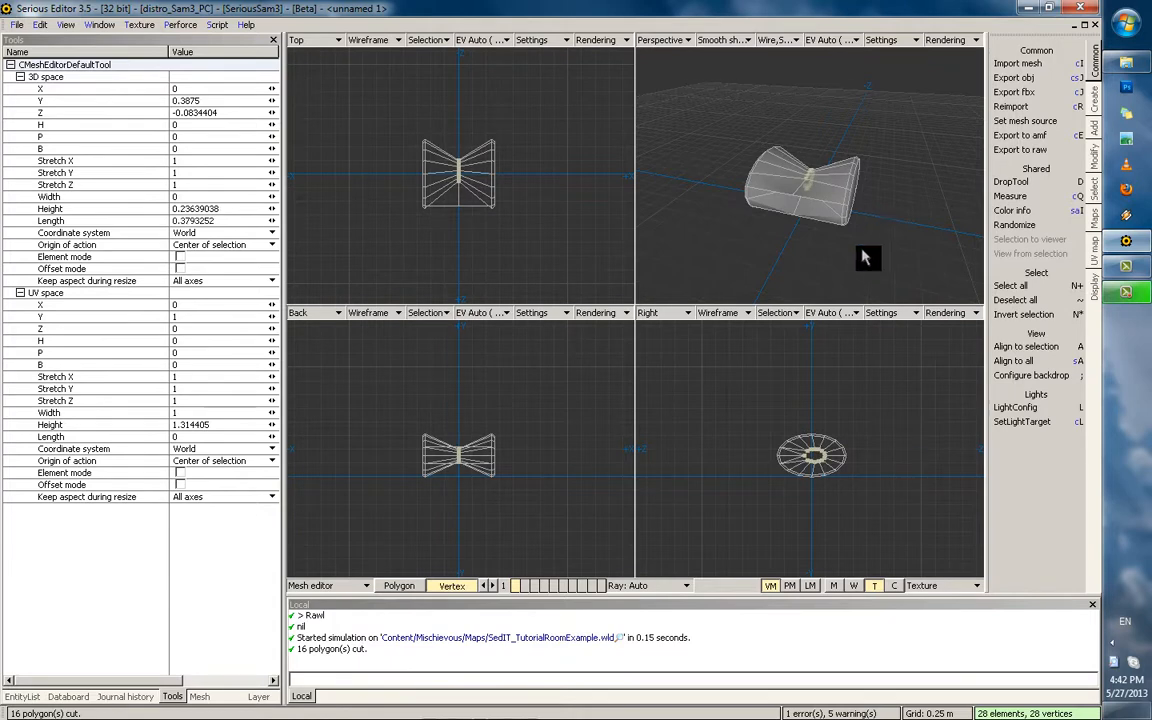
scroll(862, 253, up, 1)
key(ctrl+z)
Scale the ring of vertices along the cylinder's middle cut down to about 0.23 high and 0.37 long, and deselect everything
drag(446, 133, 447, 214)
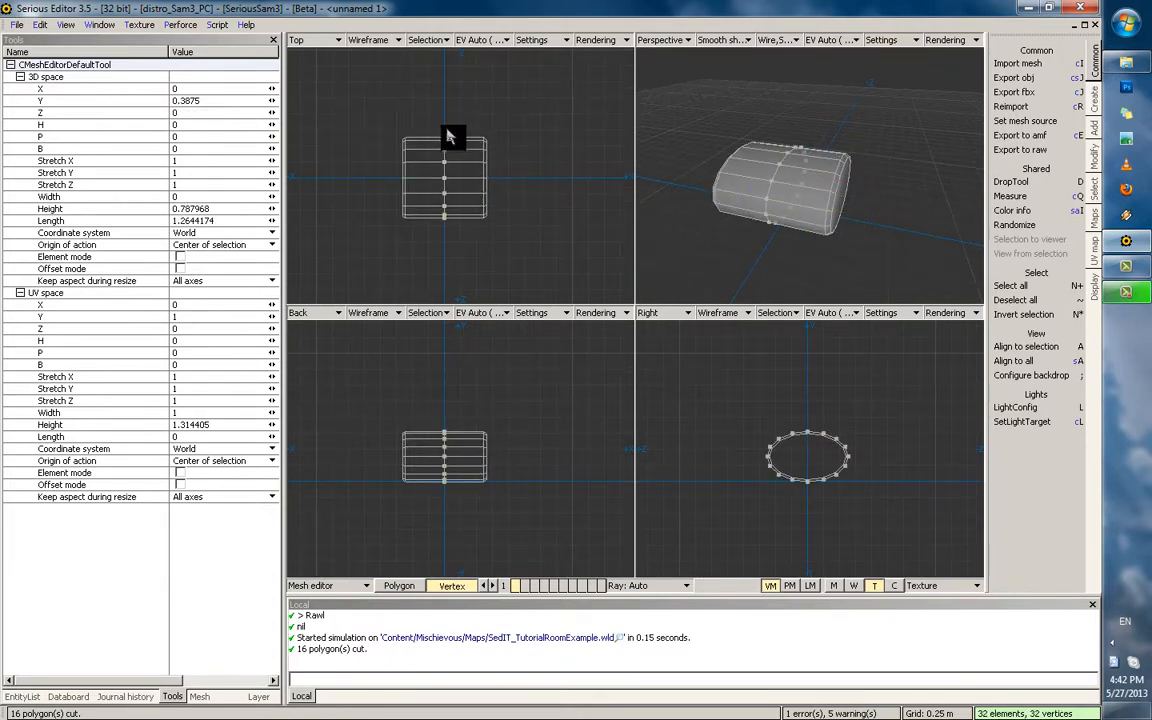
drag(962, 489, 906, 491)
key(1)
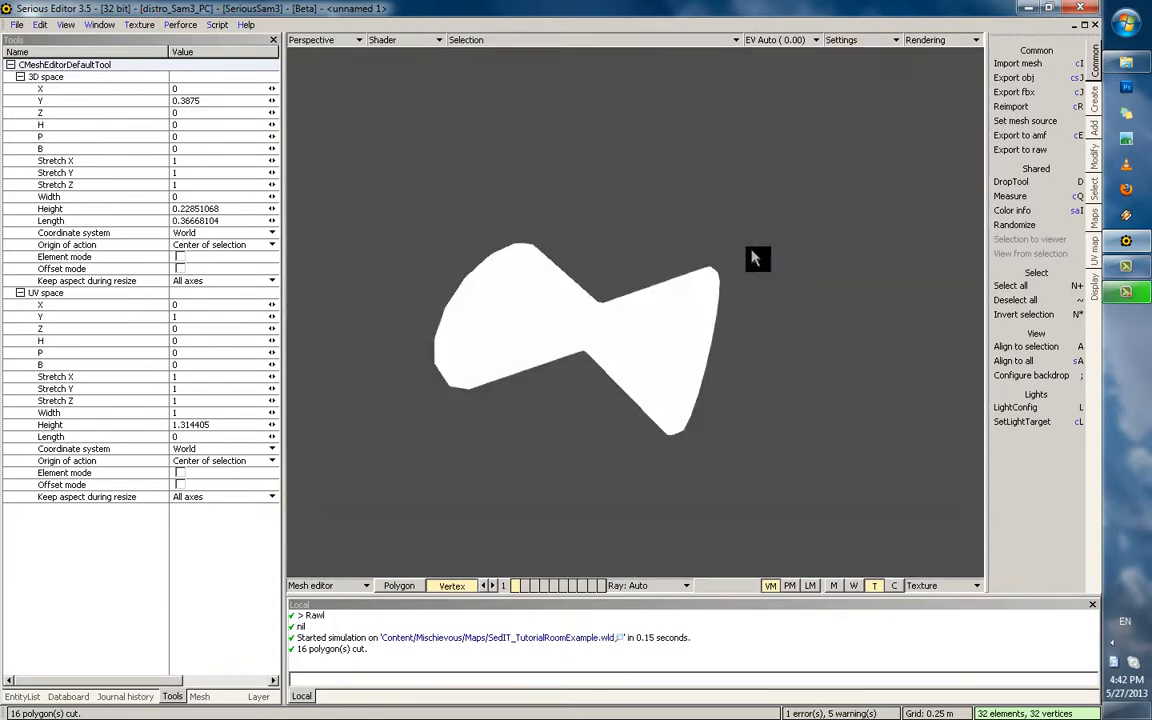
key(2)
key(grave)
key(ctrl+grave)
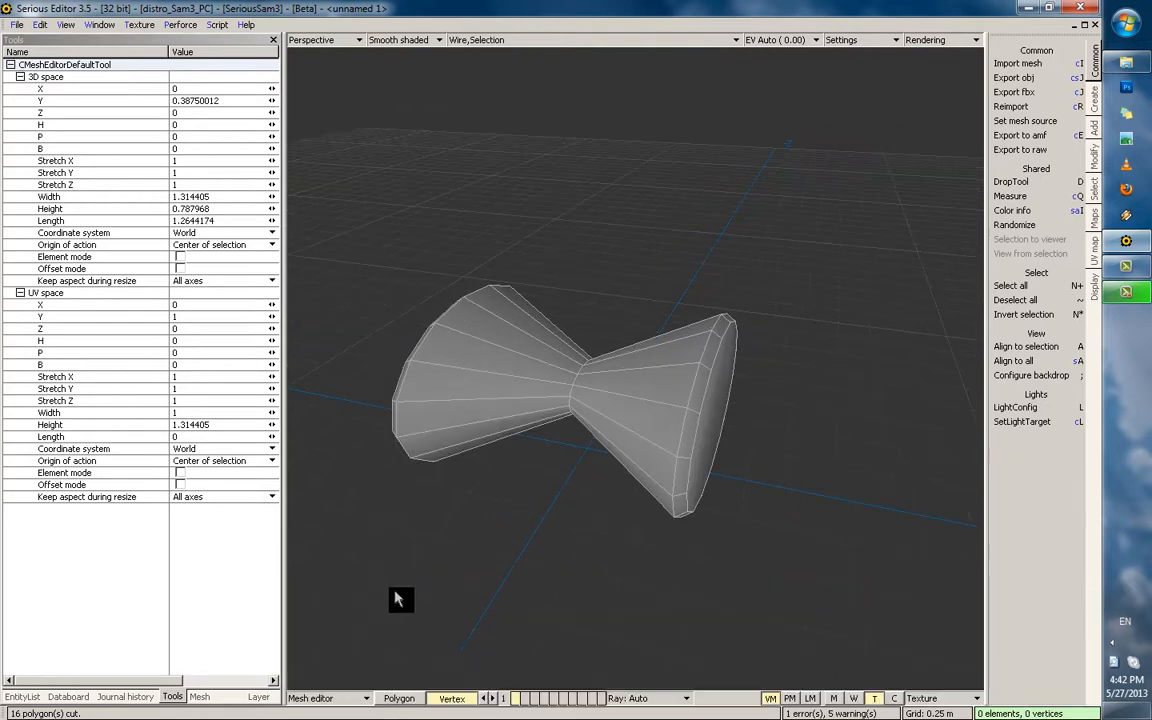
drag(395, 591, 440, 700)
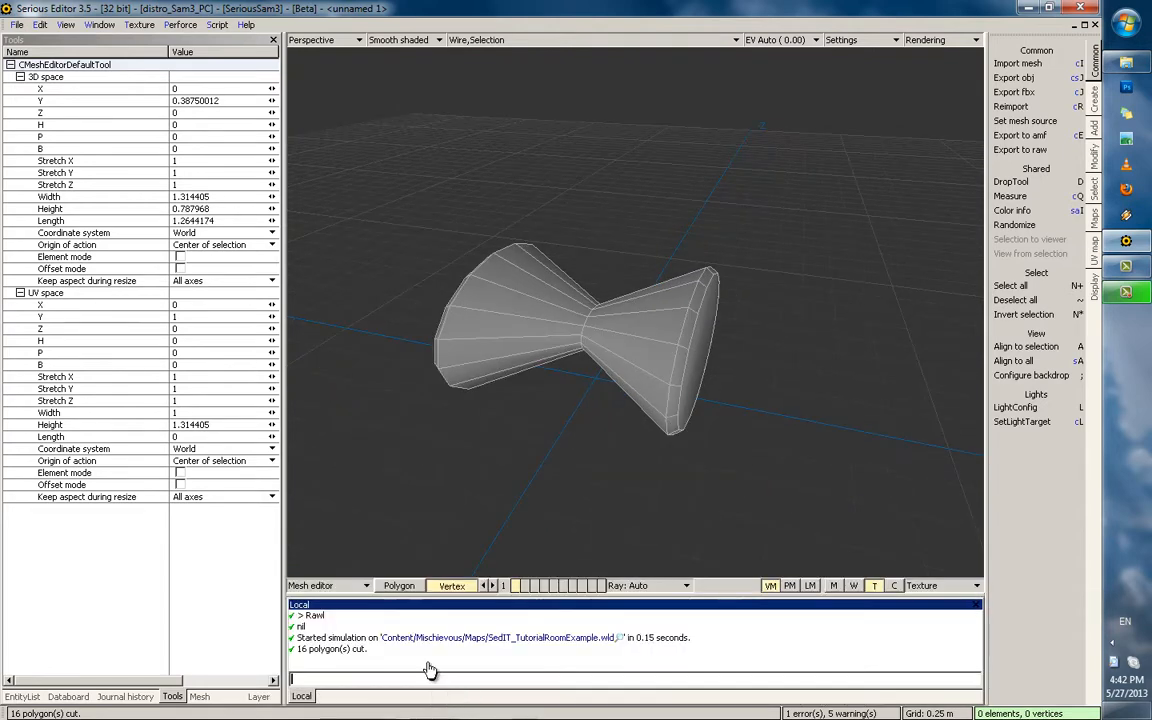
Remap the pinched mesh's side and bevel polygons with unfitted cylindrical mapping on the X axis and inspect the UV layout
click(400, 588)
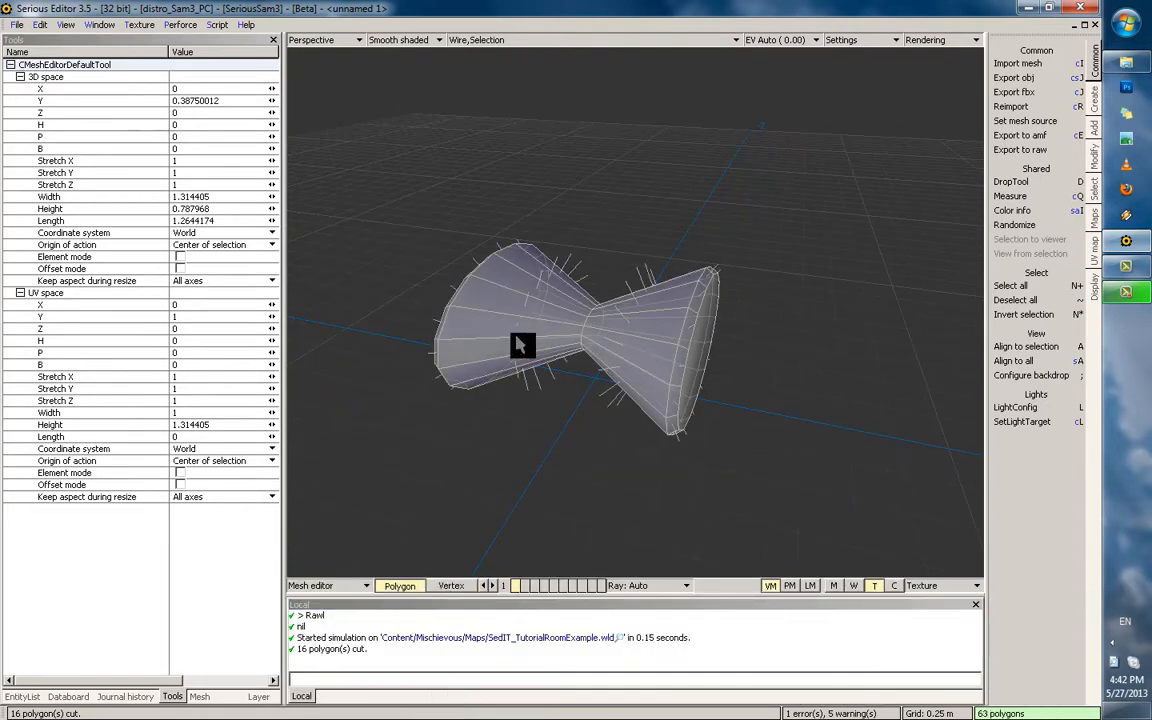
key(2)
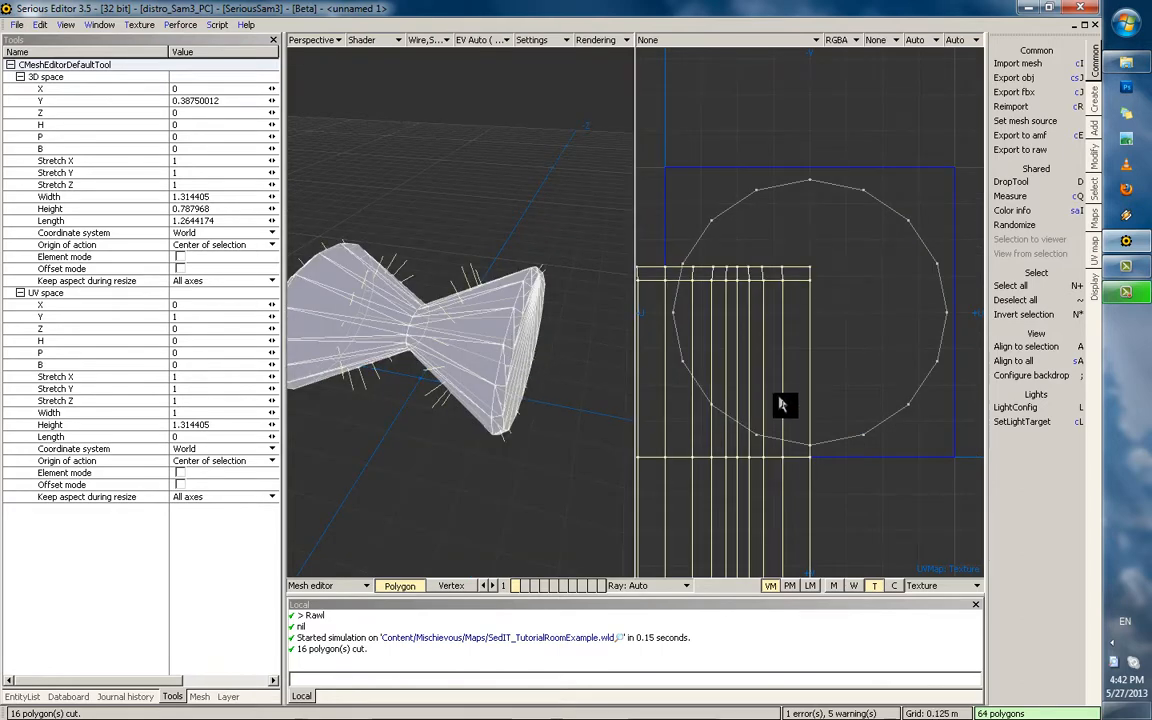
scroll(780, 401, down, 3)
middle_drag(571, 354, 529, 349)
key(m)
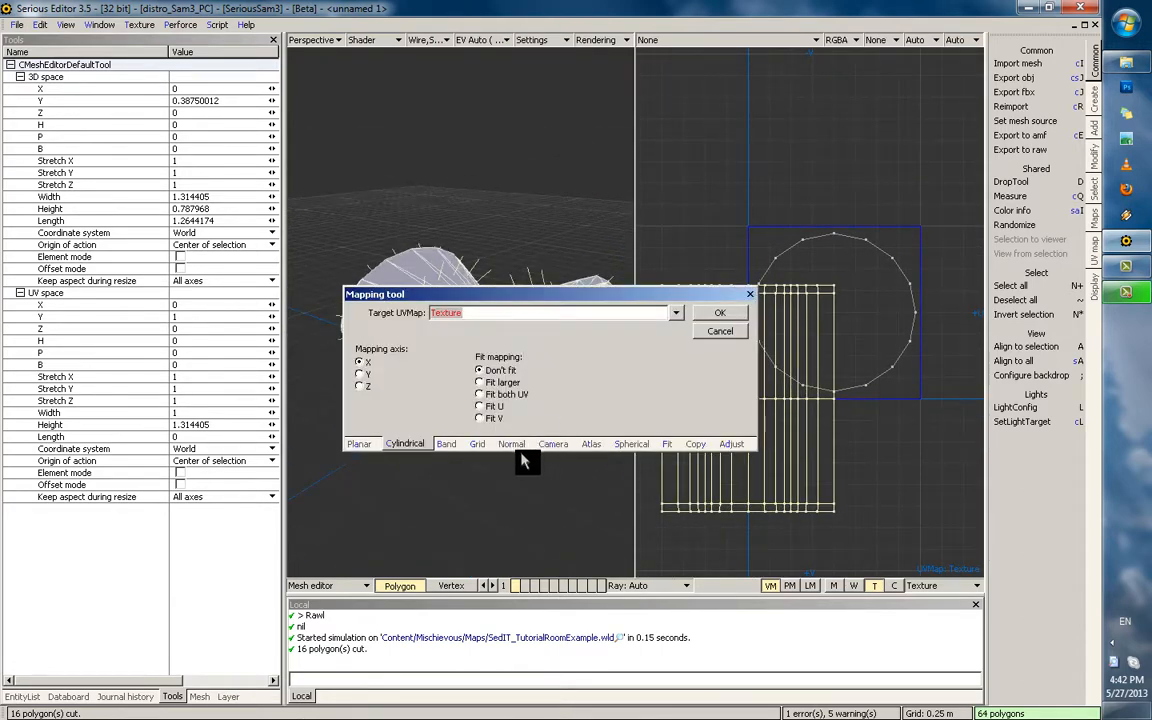
middle_drag(769, 330, 780, 309)
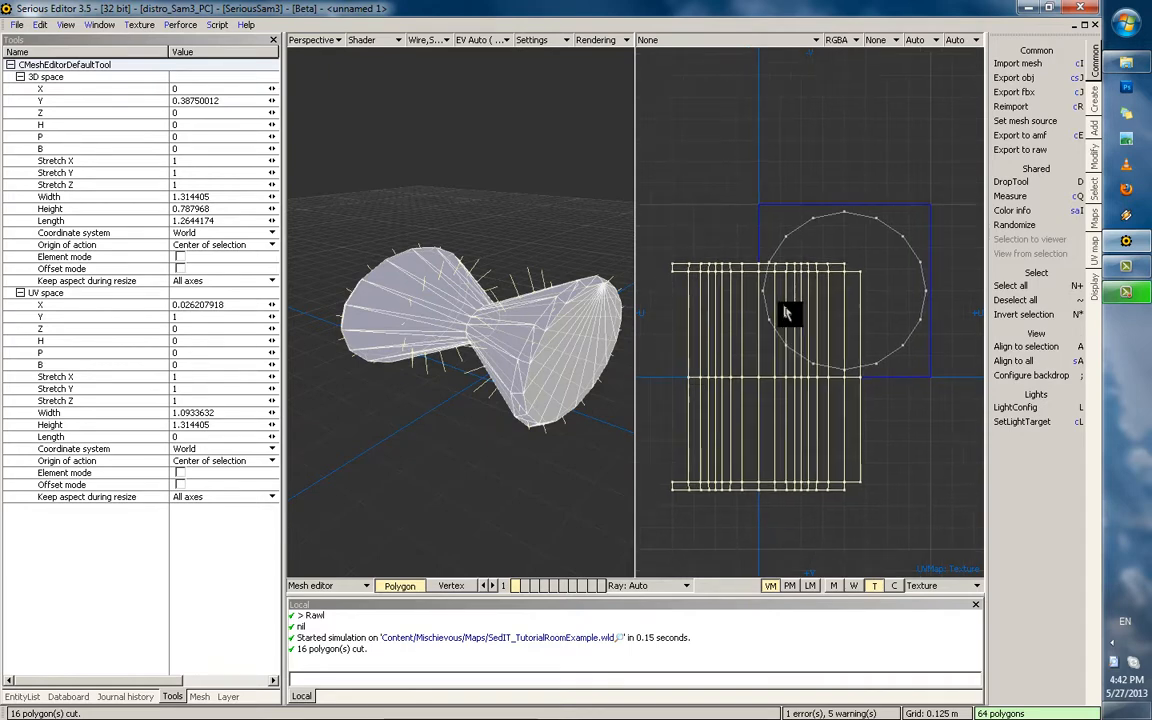
scroll(790, 330, up, 2)
middle_drag(798, 352, 808, 327)
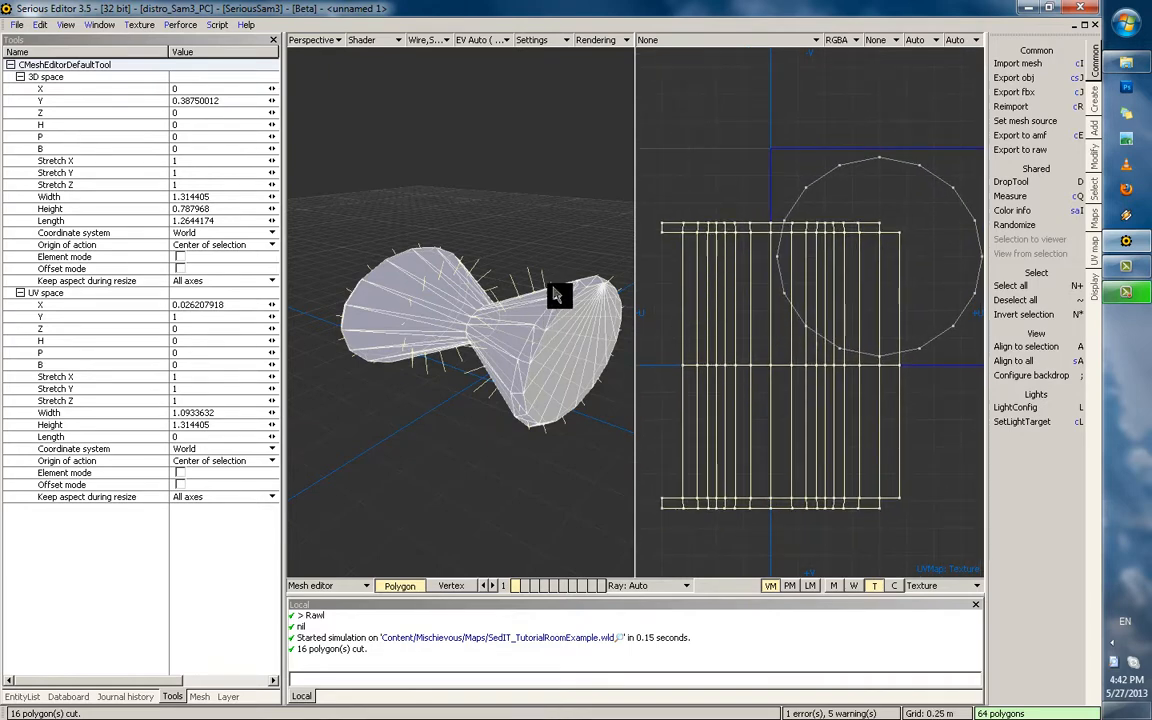
scroll(555, 300, up, 2)
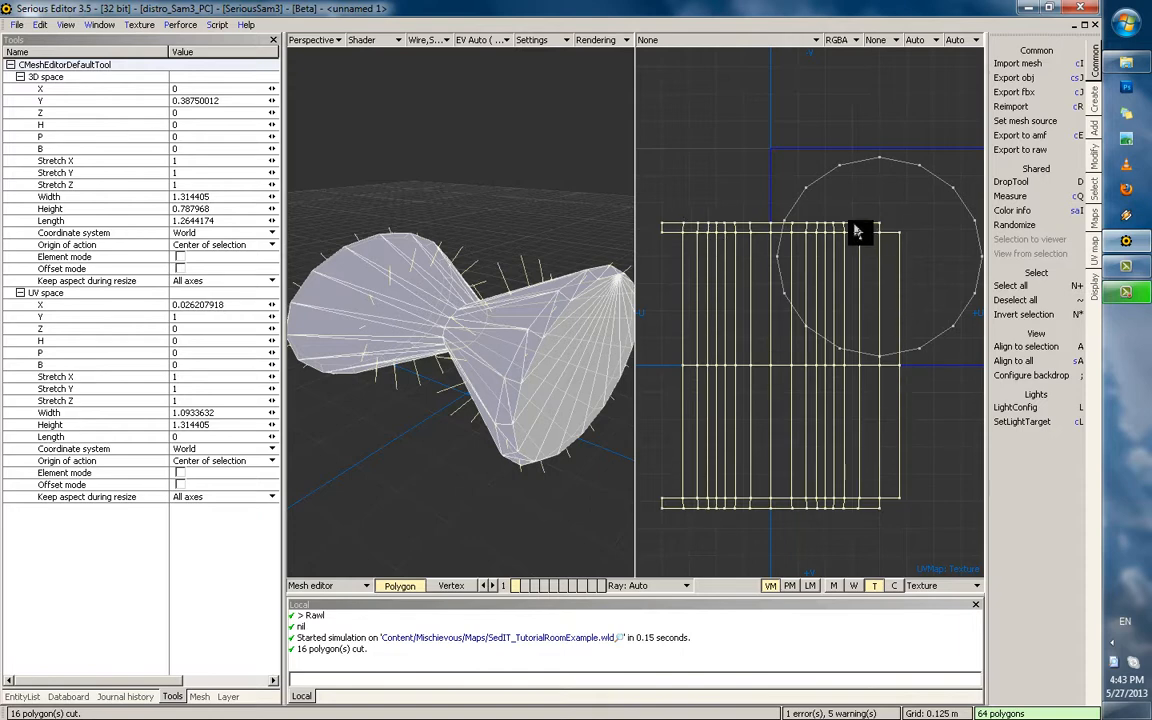
Undo the cylindrical remapping and the scaling of the middle vertices
key(ctrl+z)
key(ctrl+z)
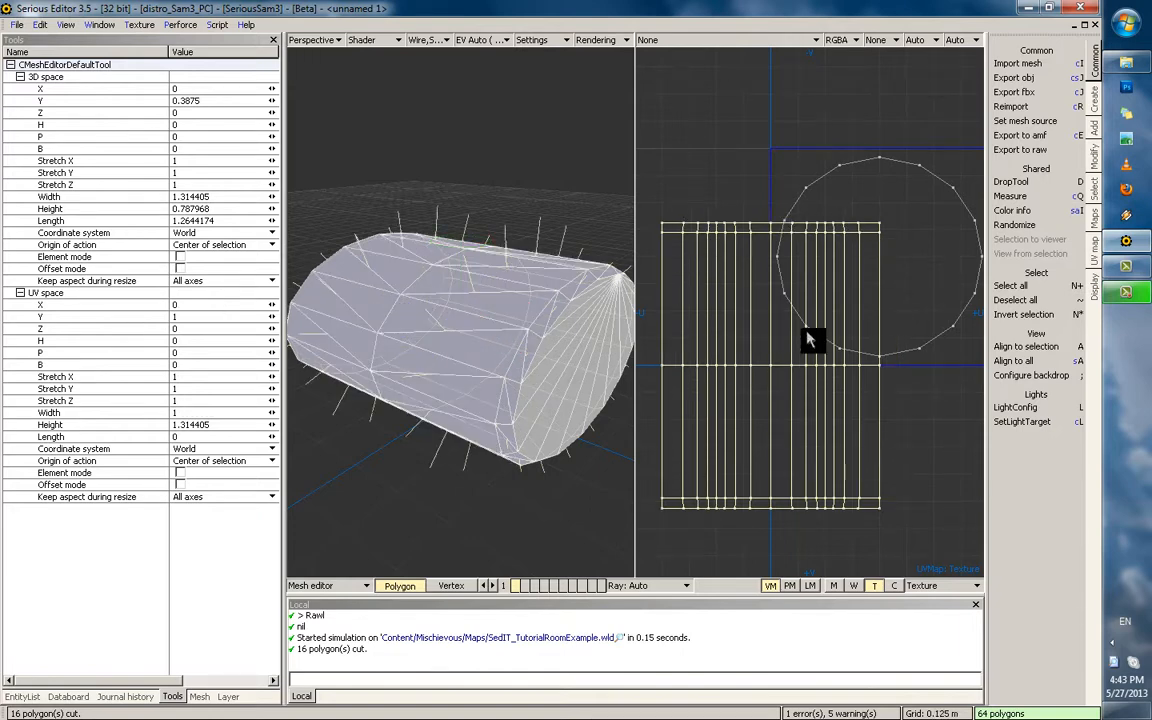
scroll(807, 331, down, 2)
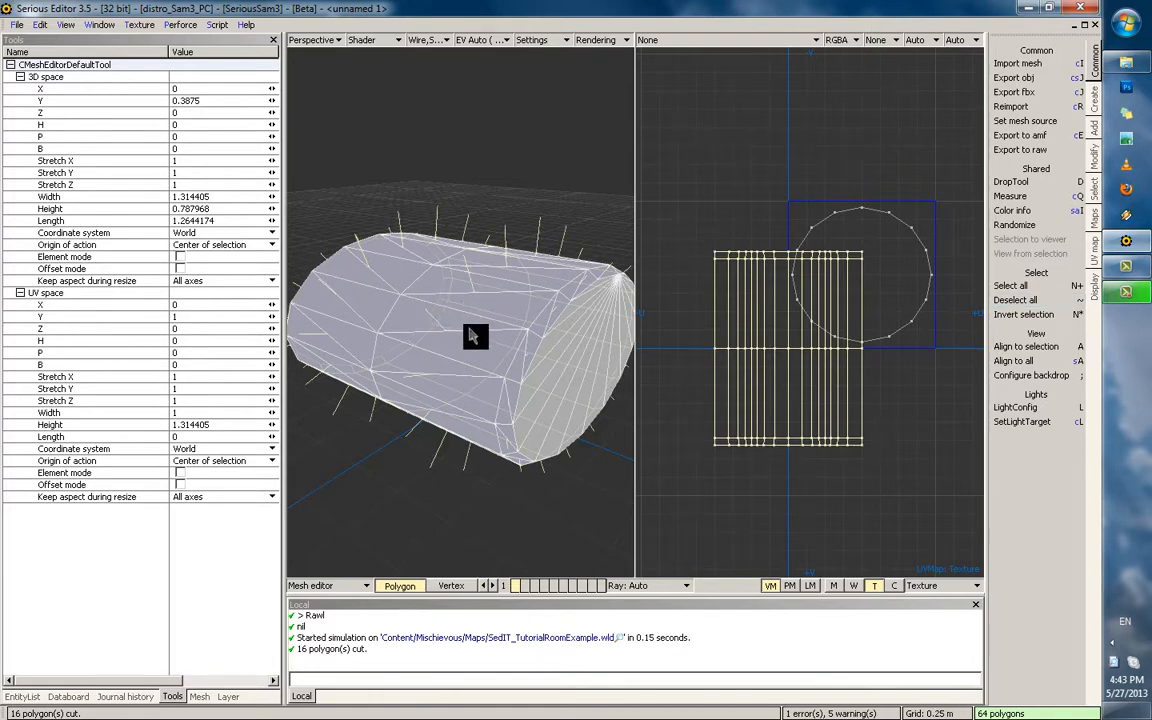
scroll(501, 310, down, 2)
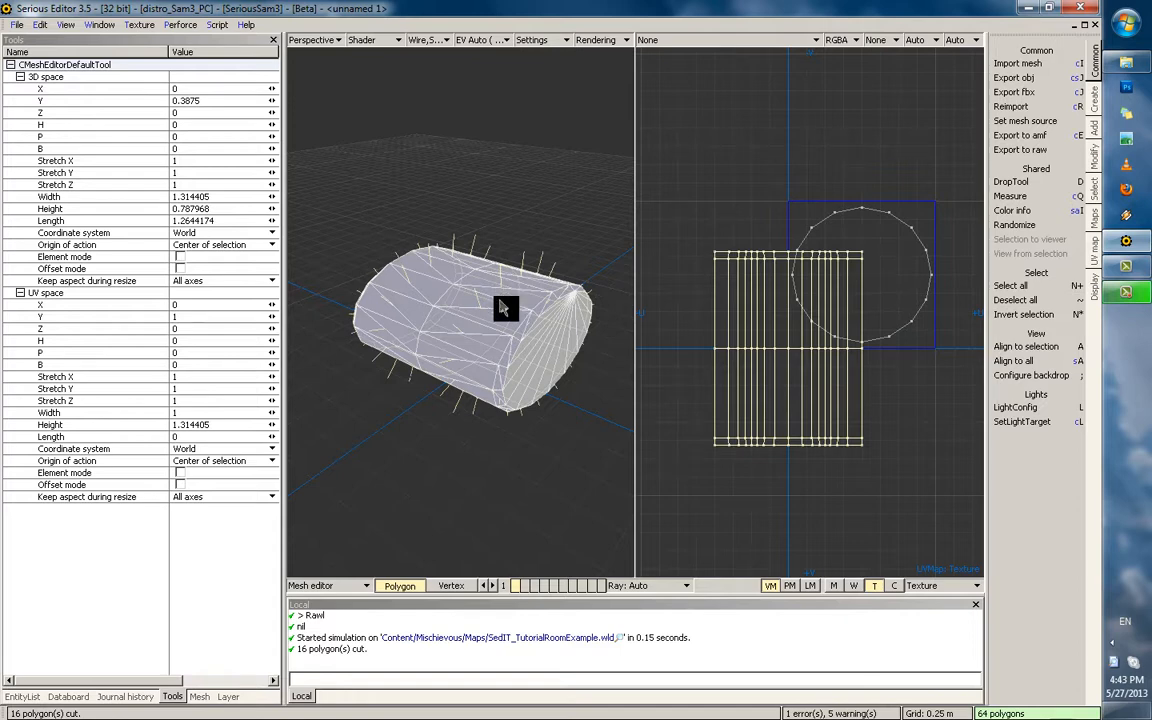
Review the Cylindrical, Spherical and Band mapping options, and apply unfitted cylindrical mapping on the X axis to the selected polygons
key(m)
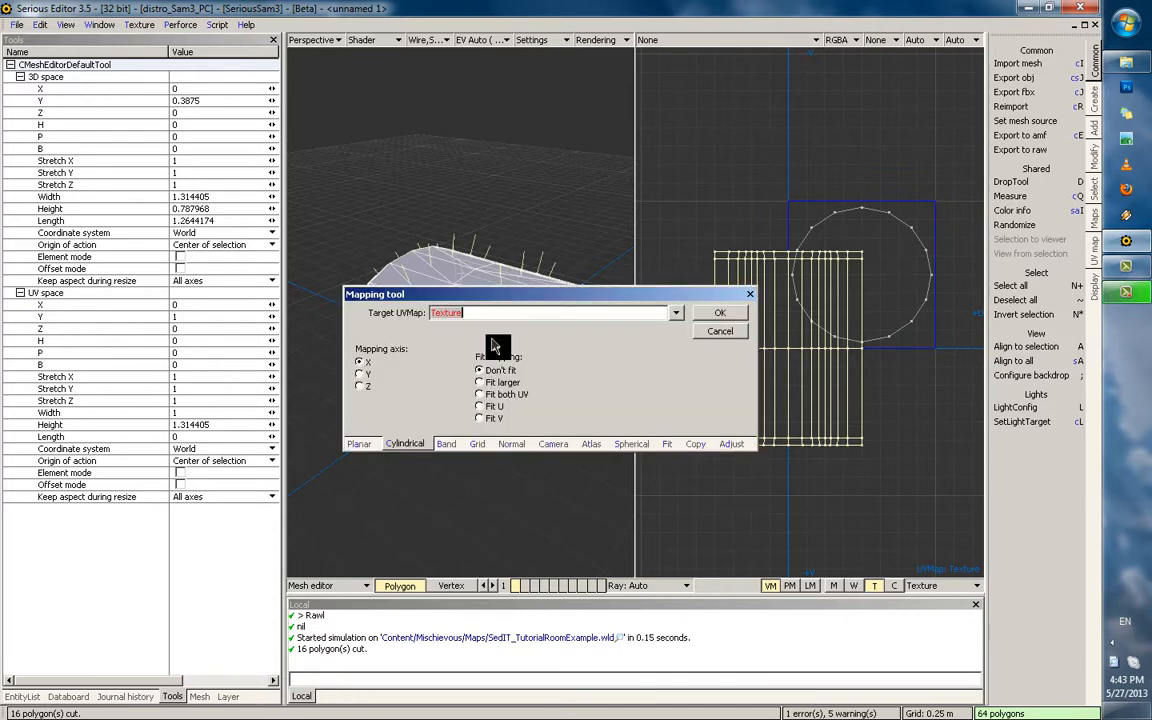
click(407, 445)
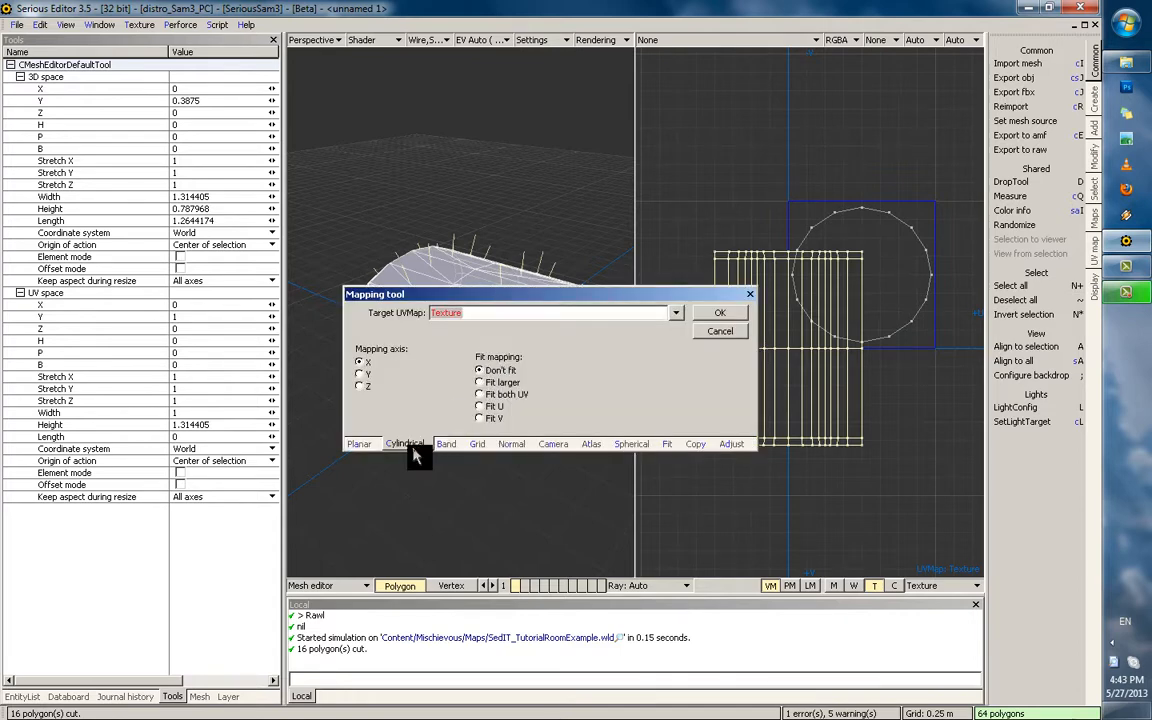
click(638, 445)
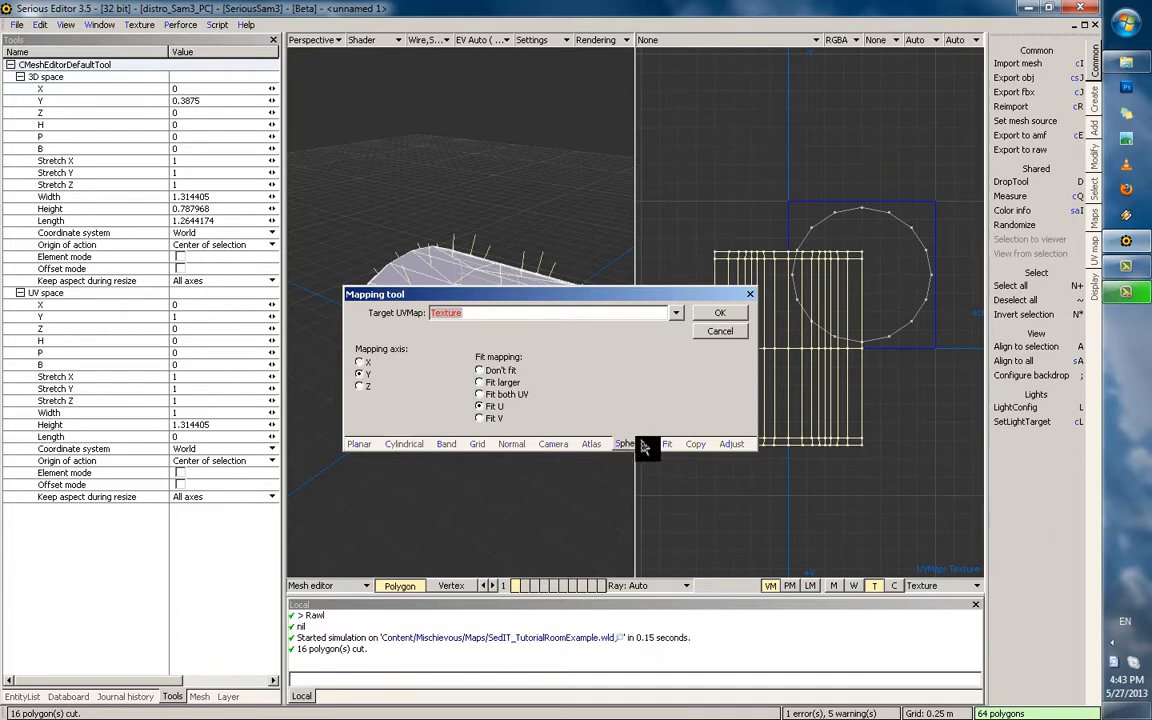
click(446, 446)
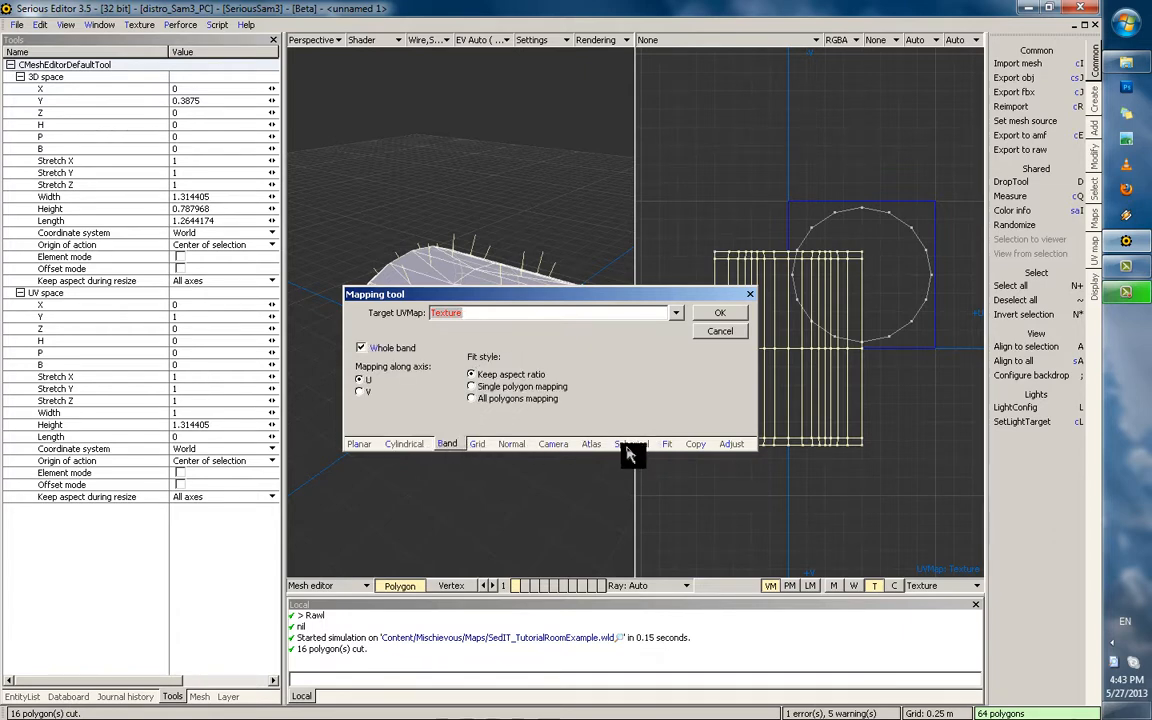
click(628, 447)
click(404, 446)
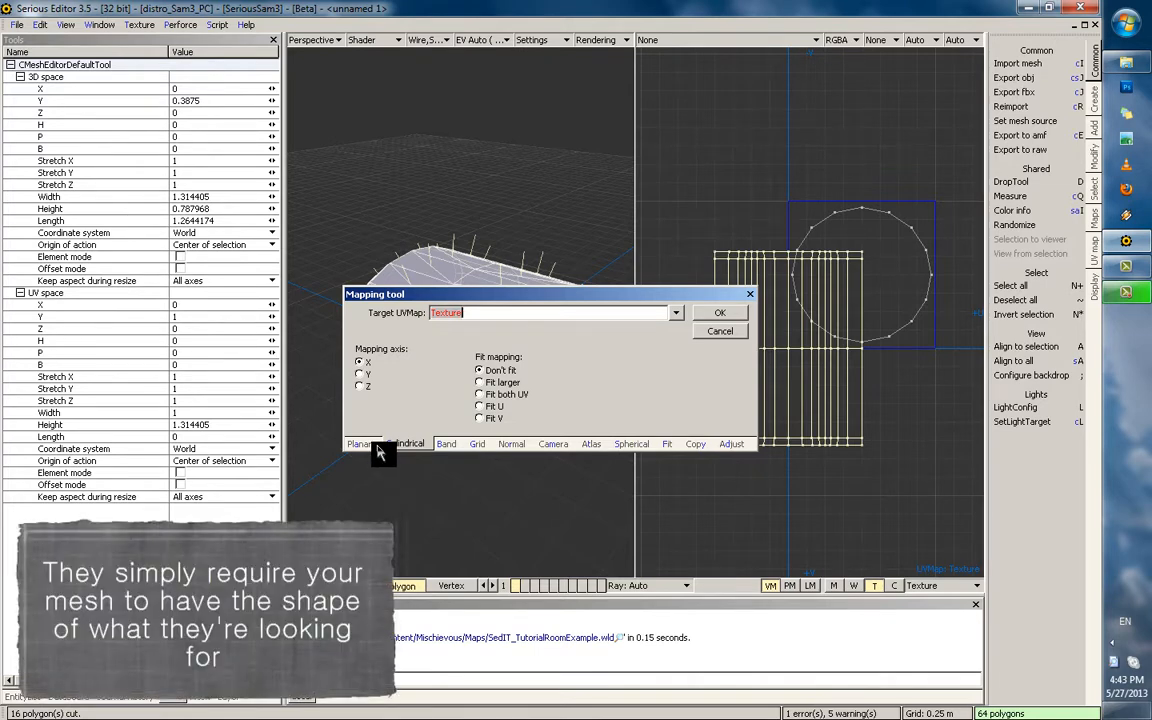
click(718, 314)
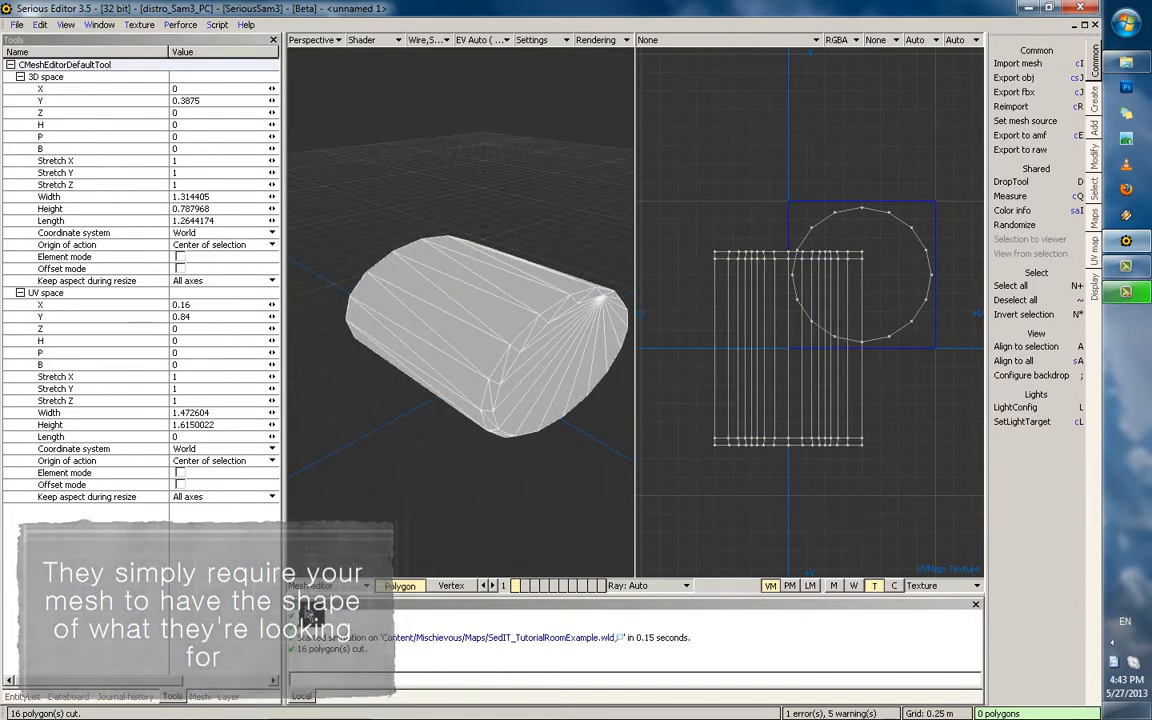
Create a local surface for the Default polygon map in the mesh layer's properties
click(225, 697)
click(20, 101)
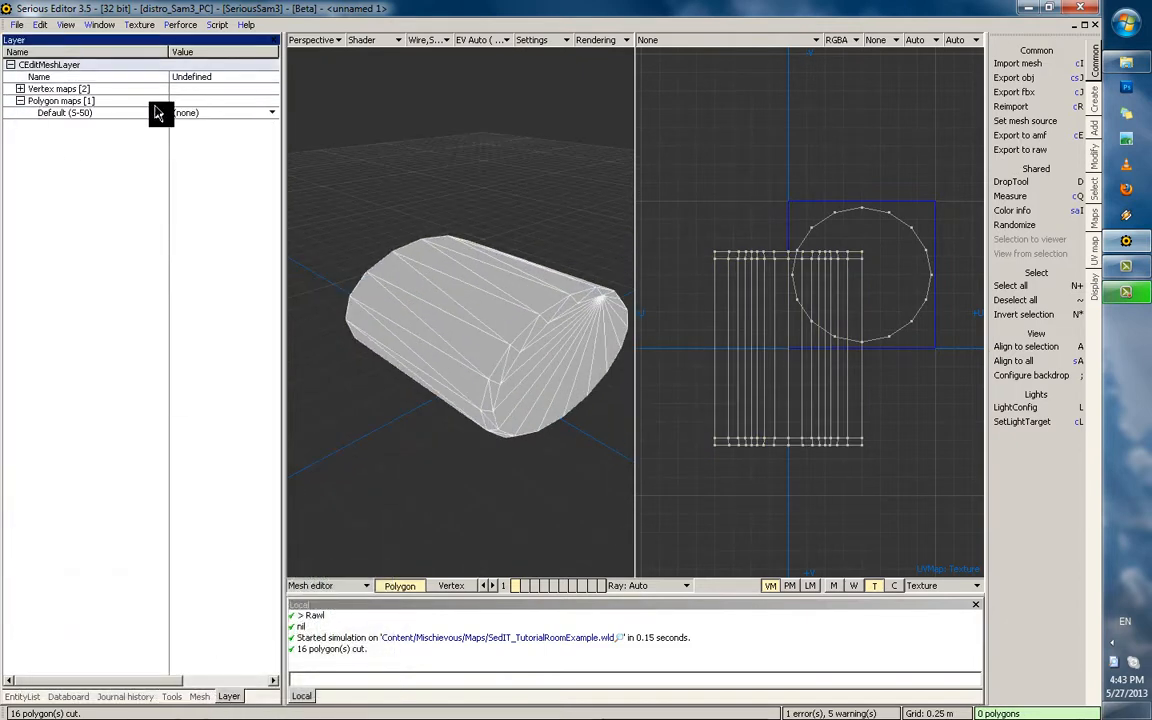
right_click(172, 114)
click(193, 126)
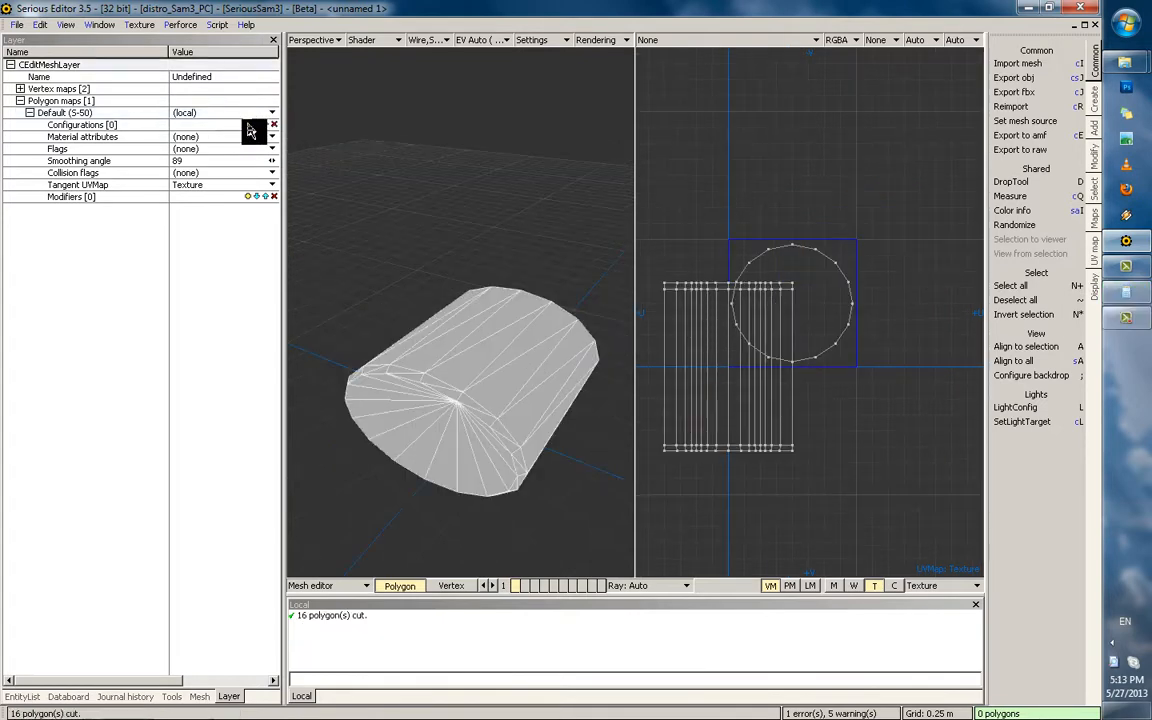
Add a configuration to the Default surface and assign it the Standard shader
click(247, 124)
click(252, 136)
click(218, 165)
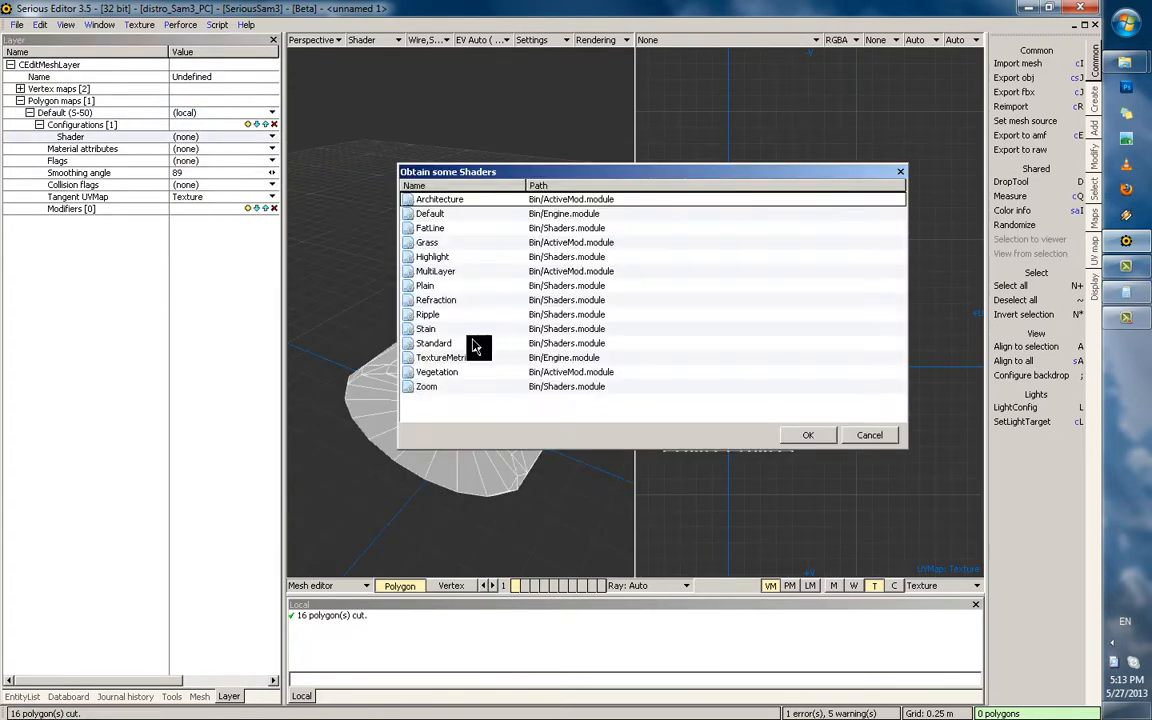
double_click(447, 348)
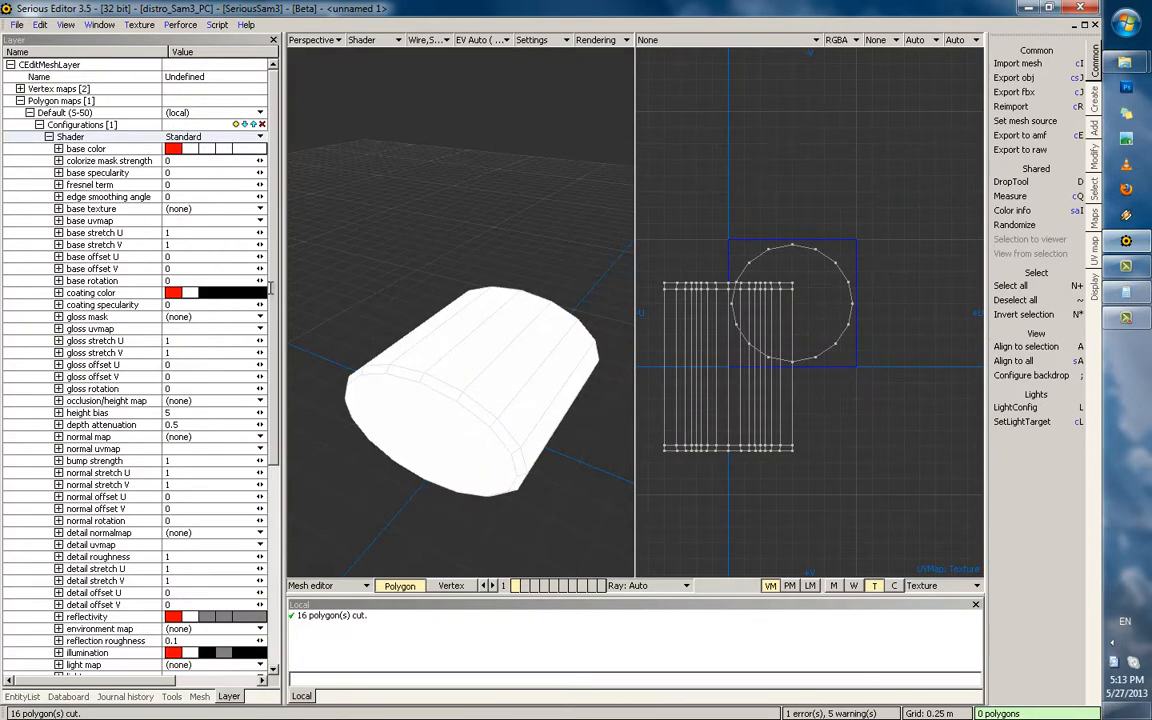
Set the shader's base texture to Fabric_01.tex from Content/Mischievous/Textures/General/Fabric and its base uvmap to Texture
click(198, 216)
click(206, 240)
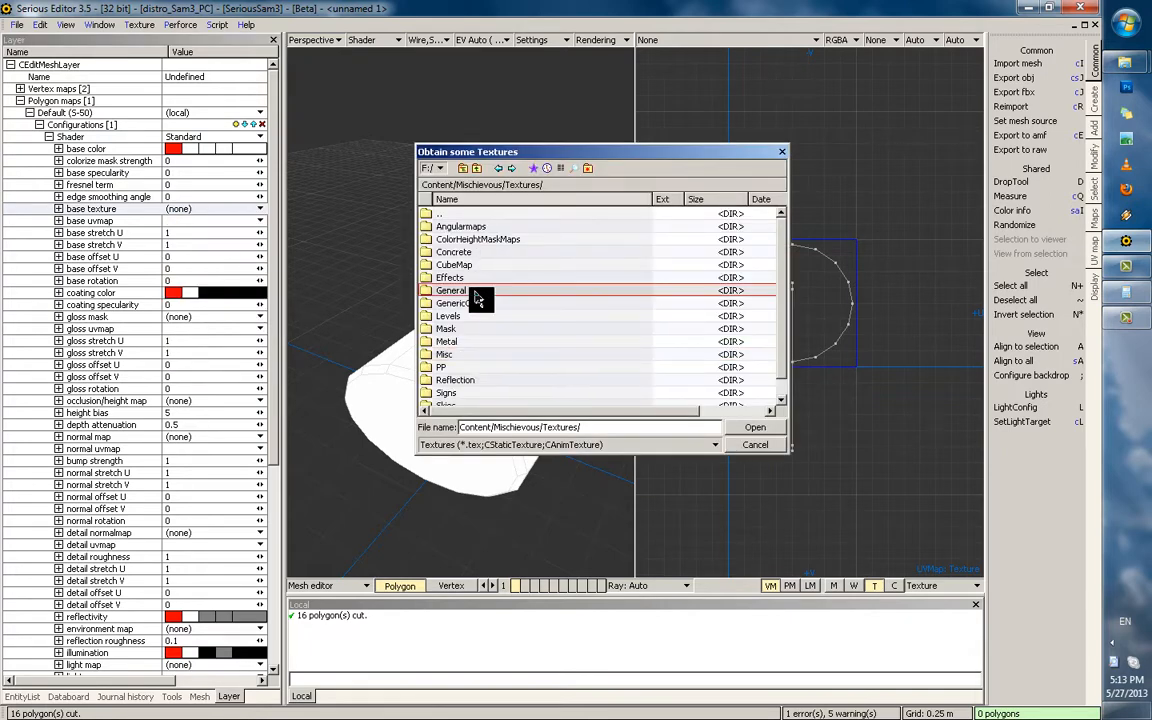
double_click(478, 294)
click(463, 256)
double_click(463, 256)
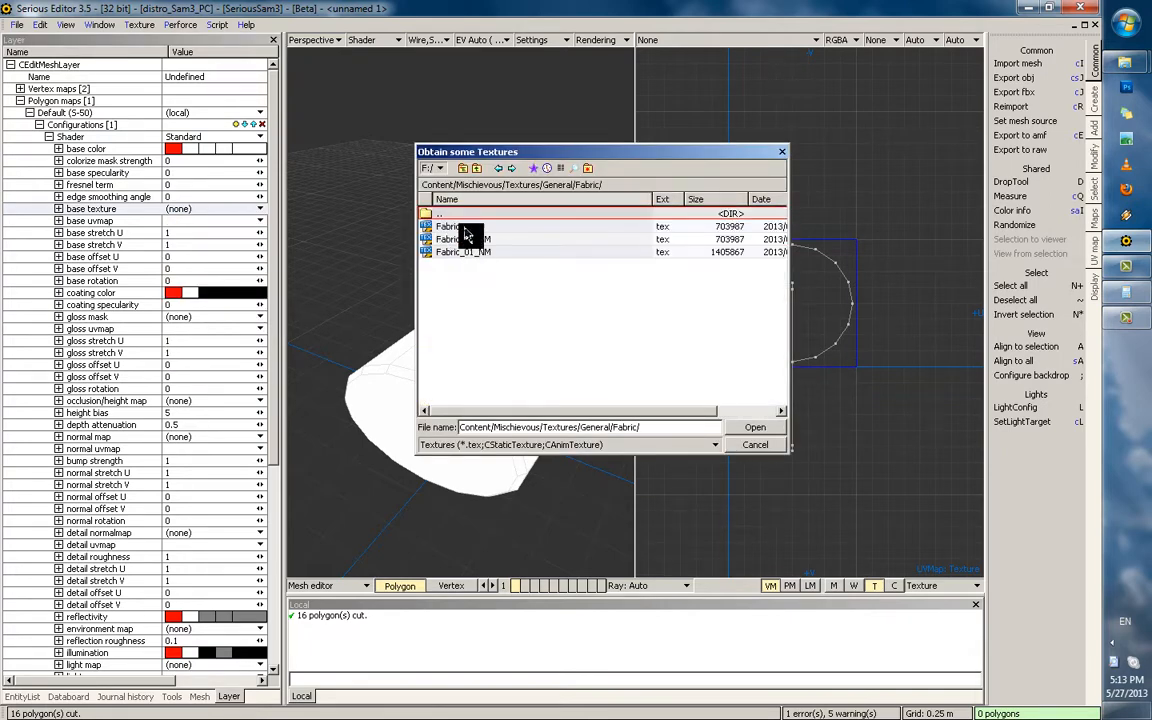
double_click(455, 227)
click(200, 235)
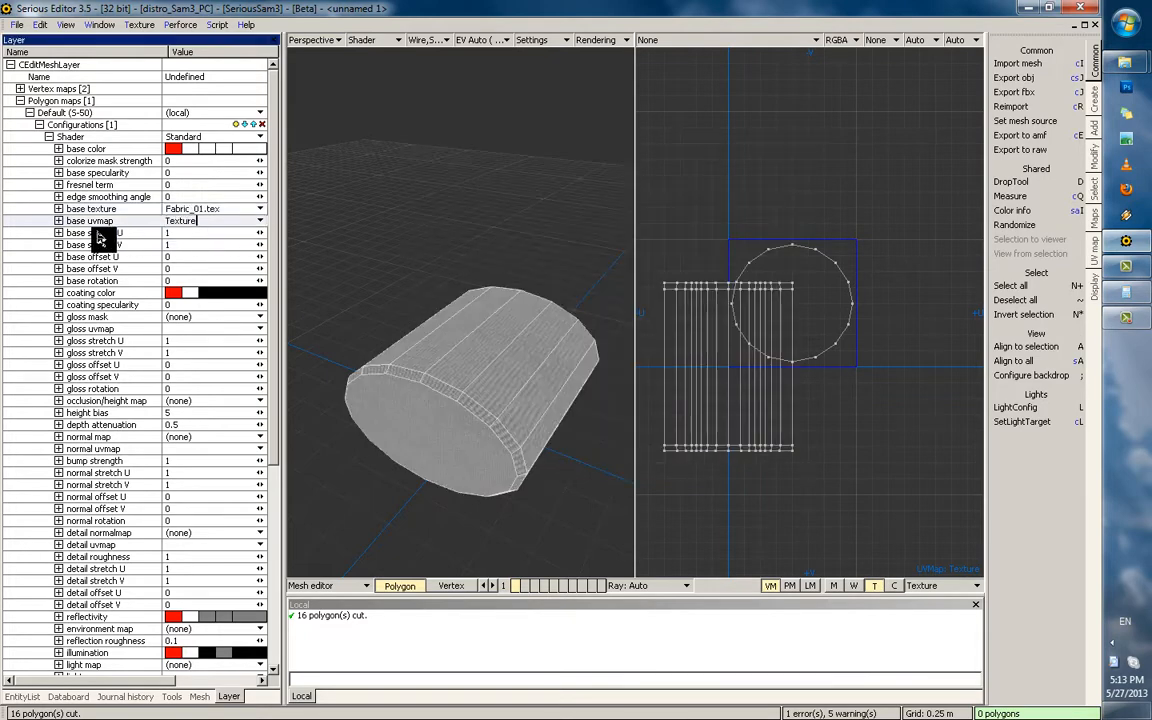
click(100, 235)
Try a base stretch of 2 in U and V on the fabric texture, and restore both values to 1
middle_drag(460, 355, 484, 393)
scroll(491, 374, up, 3)
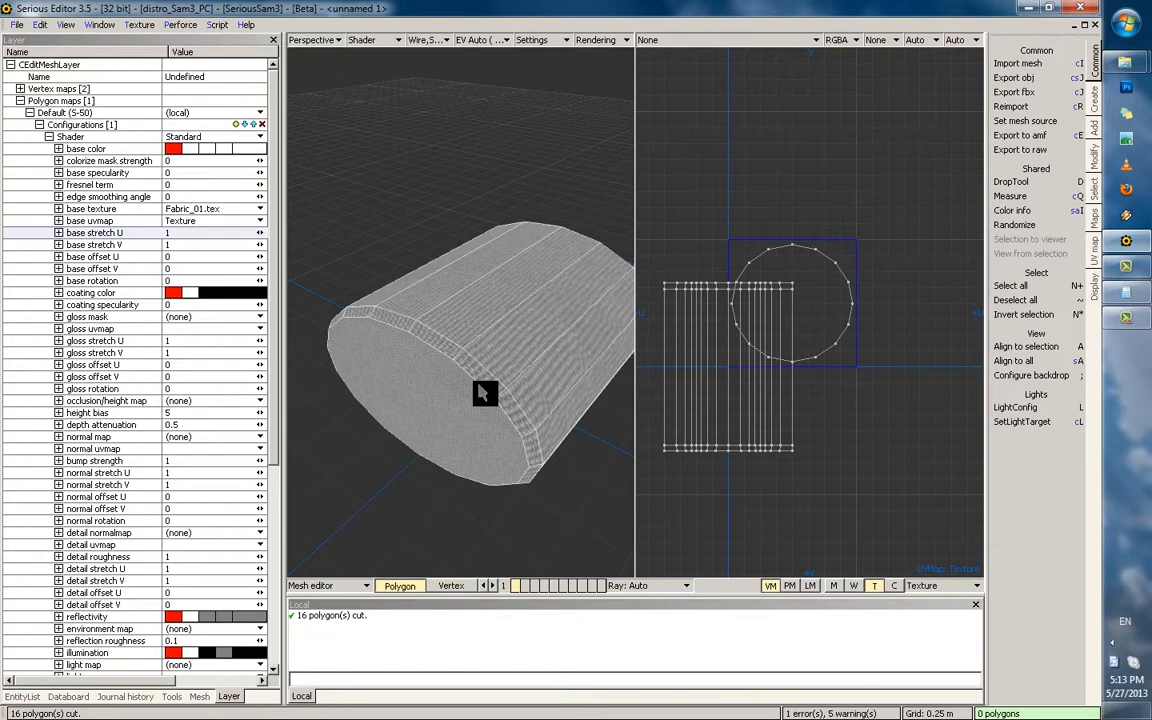
middle_drag(497, 330, 441, 330)
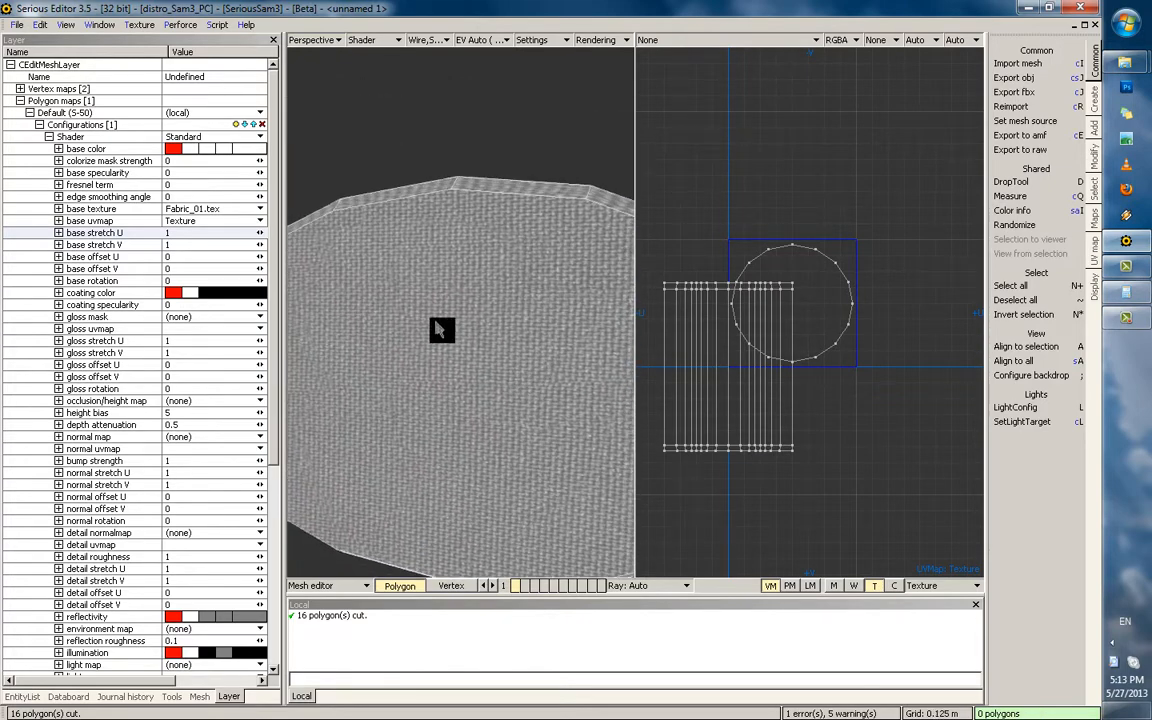
click(193, 234)
text(2)
key(Return)
text(2)
key(Return)
middle_drag(497, 367, 437, 327)
click(172, 243)
text(1)
click(177, 232)
text(1)
key(Return)
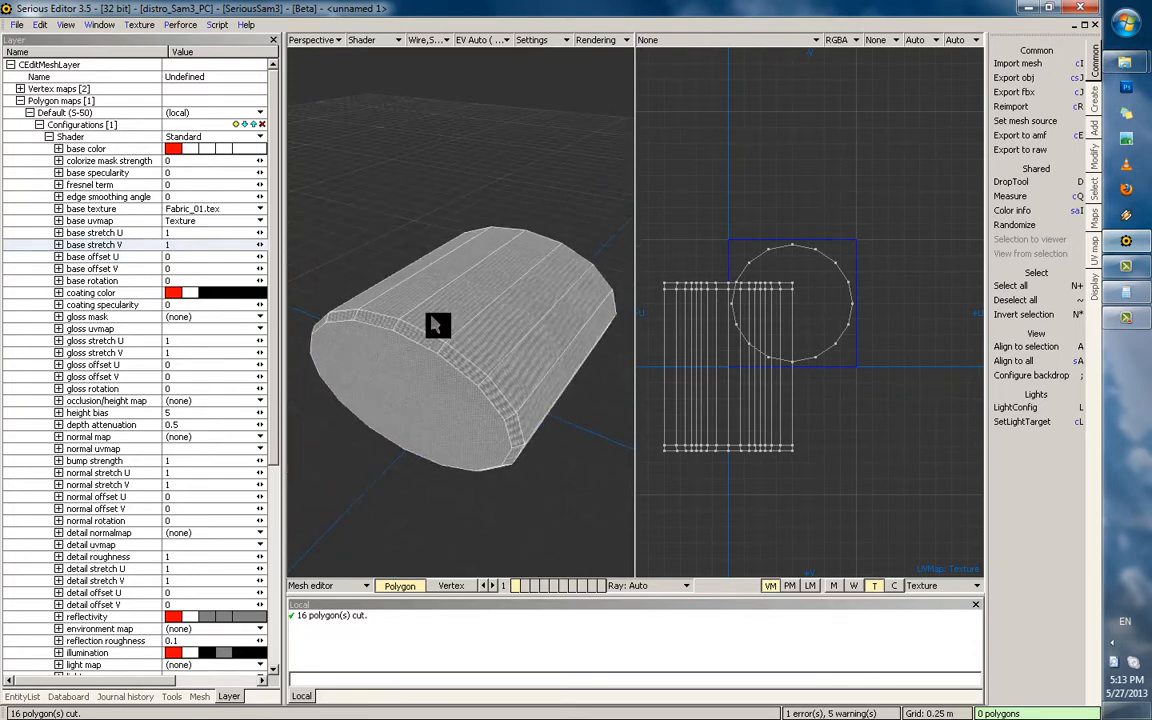
Try Rough_Dark_Fabric_CM.tex from Content/SeriousSam3/Textures/Generic/Fabric as the shader's base texture
click(181, 208)
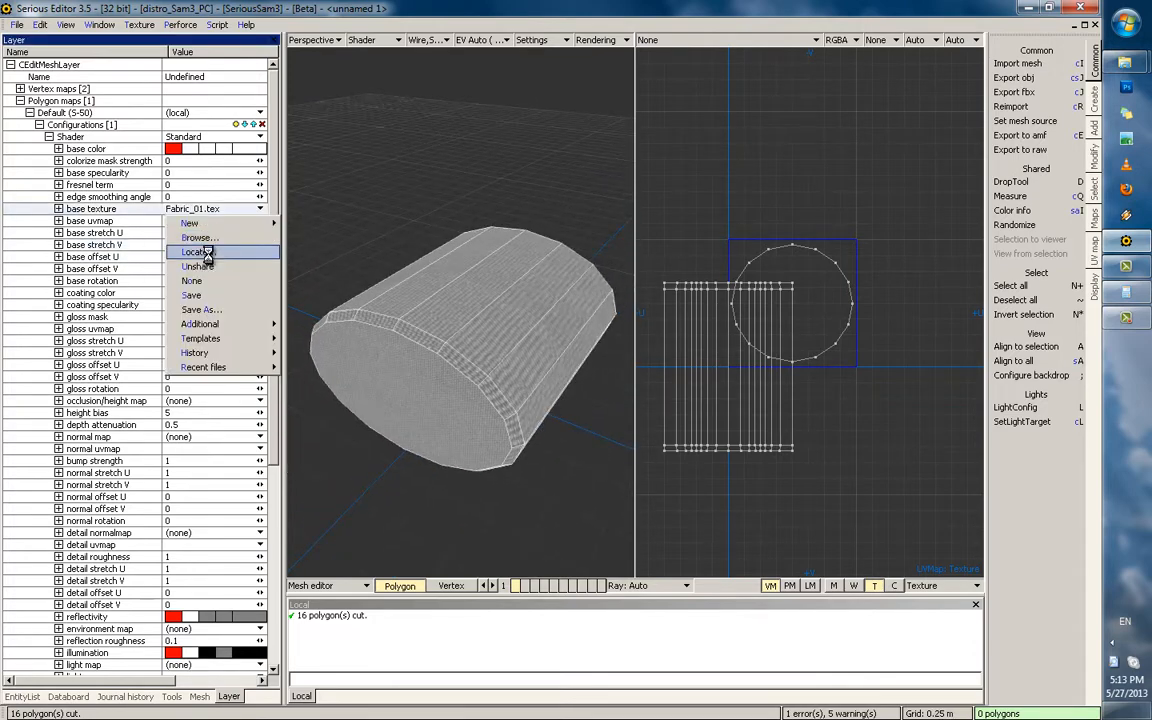
click(202, 238)
click(533, 168)
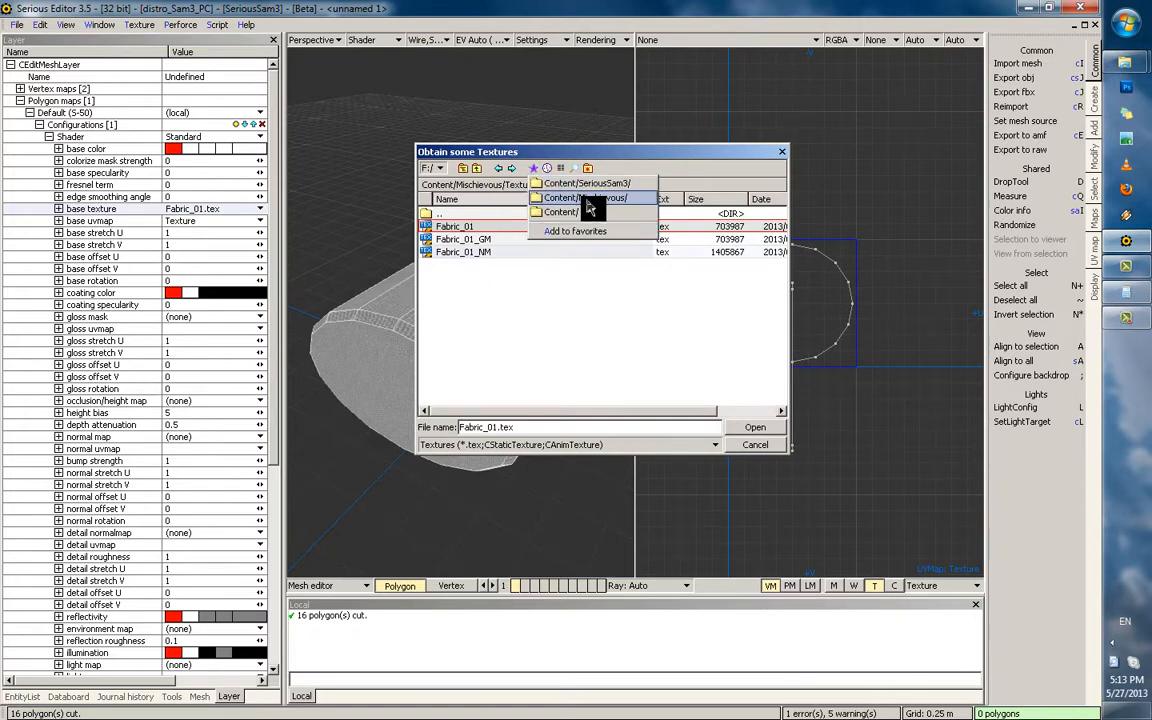
click(594, 183)
scroll(480, 348, down, 1)
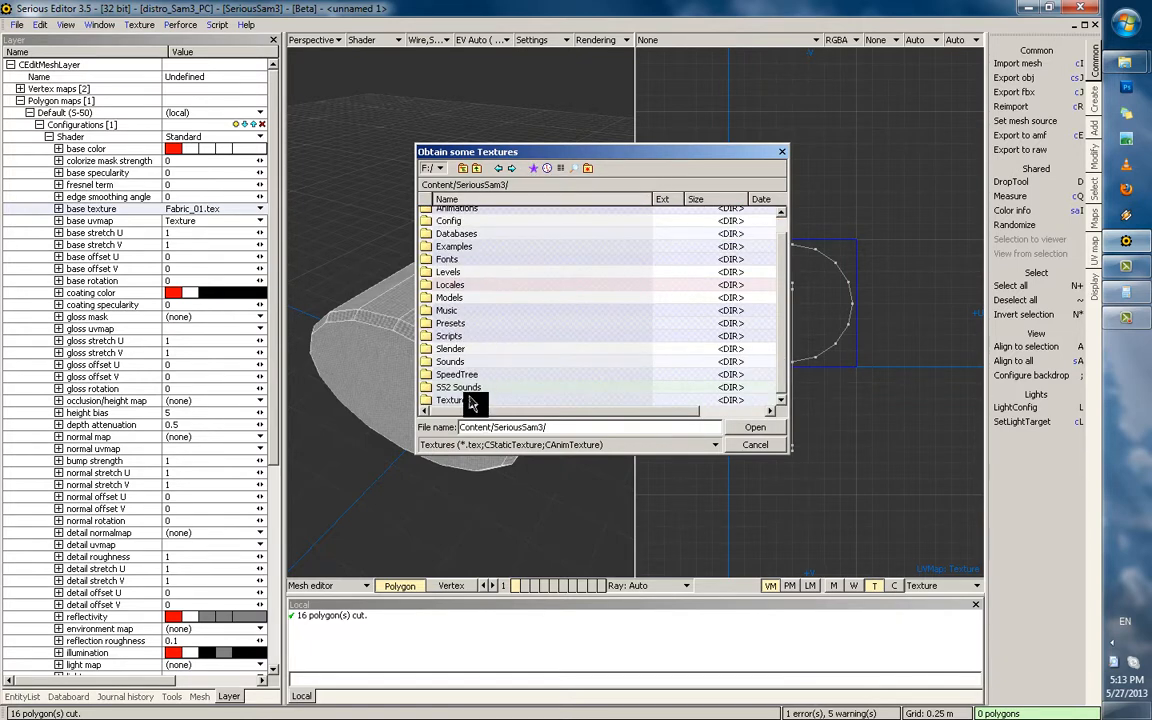
double_click(476, 385)
click(462, 318)
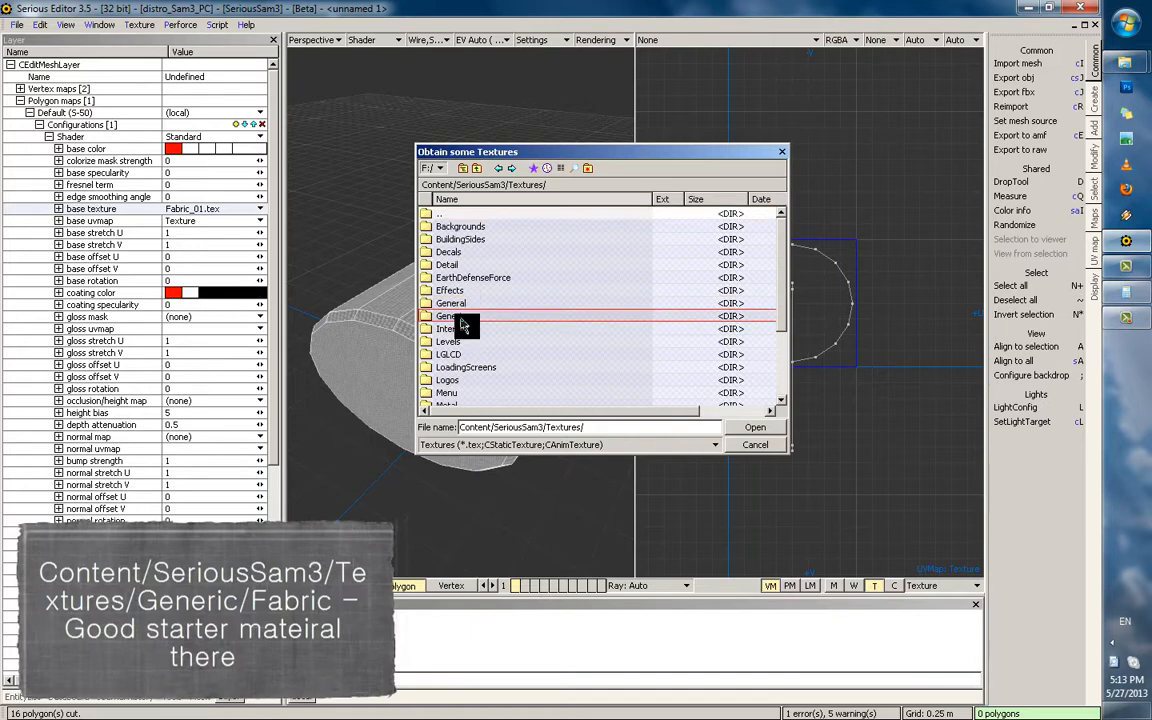
double_click(462, 320)
click(472, 328)
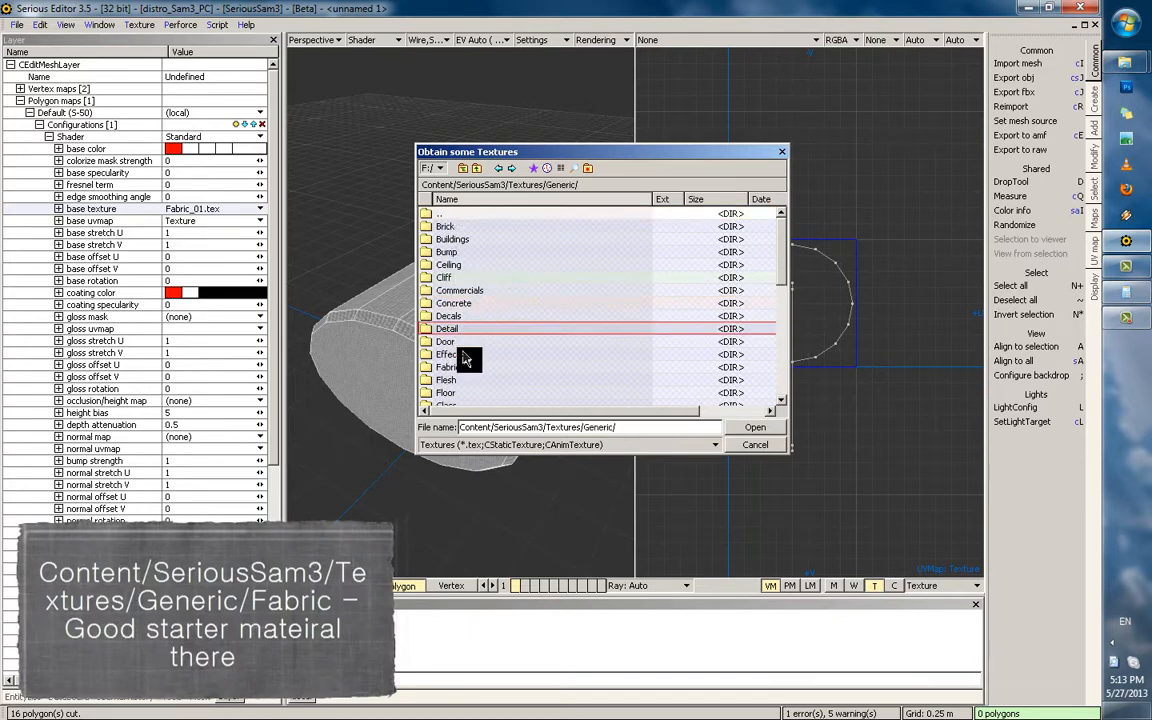
scroll(462, 365, down, 2)
double_click(465, 303)
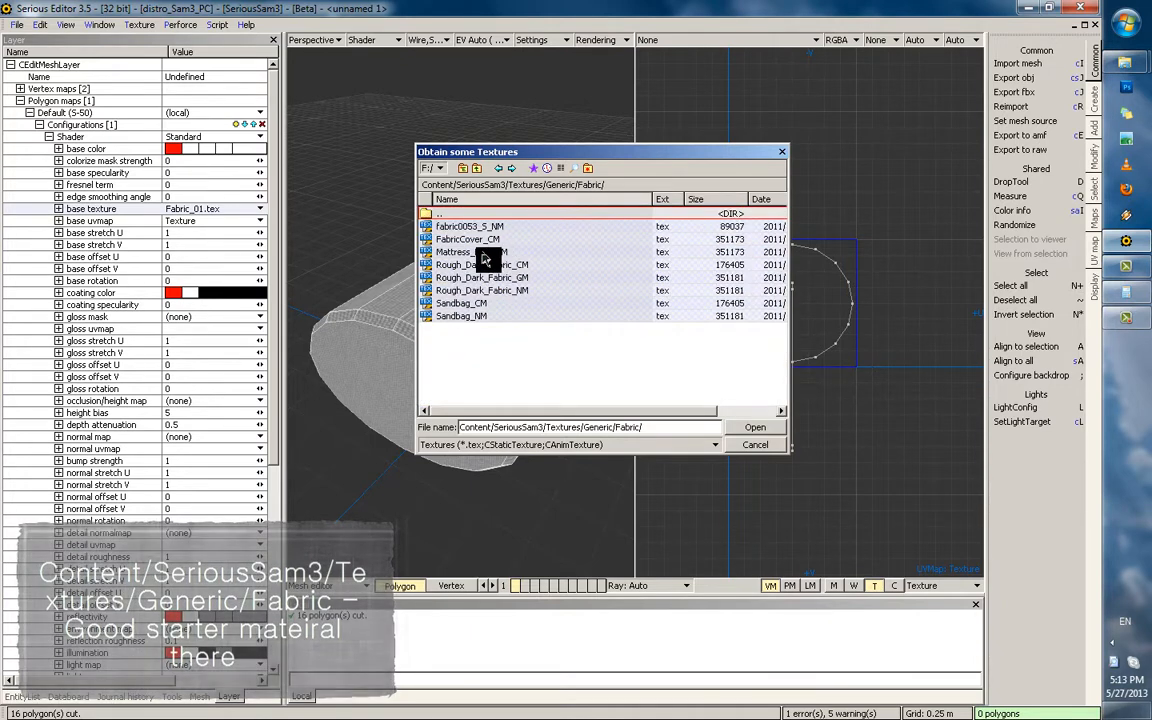
click(437, 266)
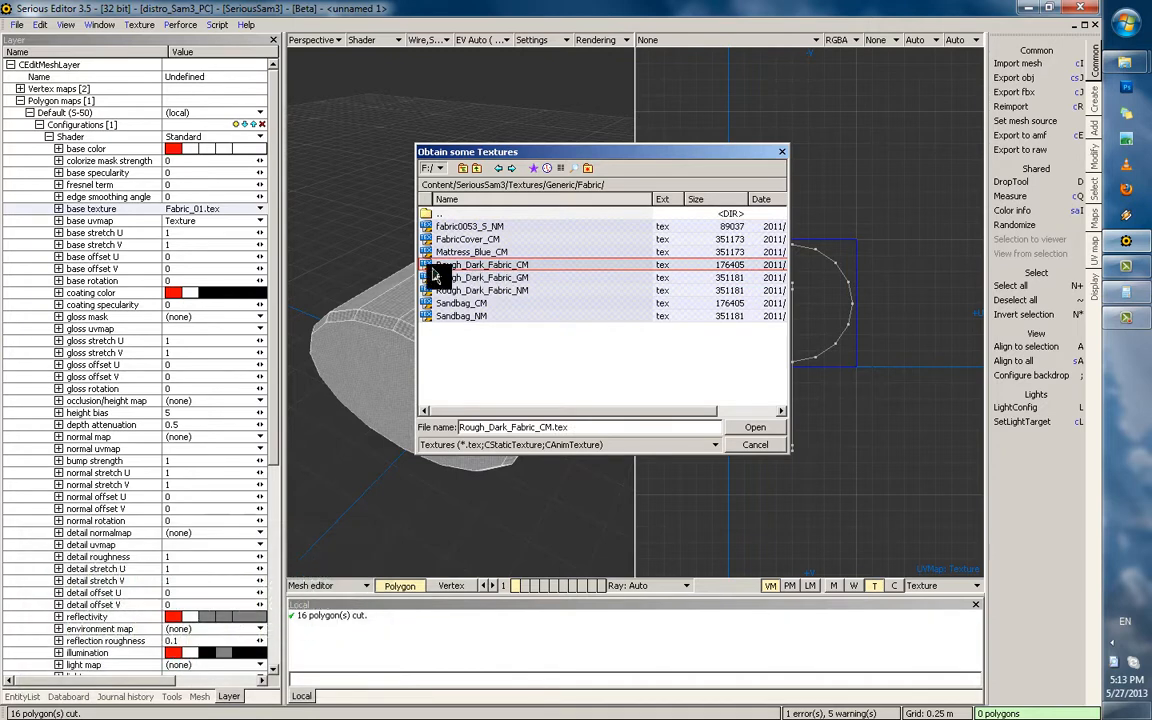
double_click(496, 269)
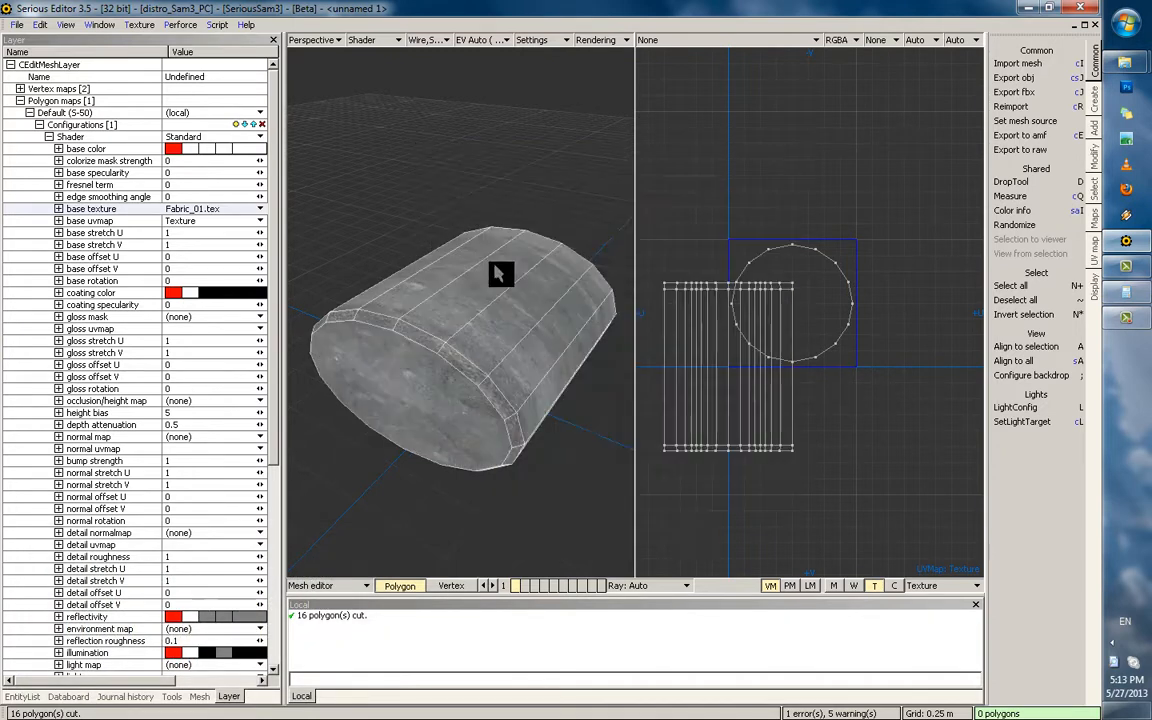
middle_drag(472, 276, 509, 230)
scroll(525, 272, up, 2)
middle_drag(531, 280, 445, 338)
Switch the shader's base texture back to Fabric_01.tex from Content/Mischievous/Textures/General/Fabric
click(212, 208)
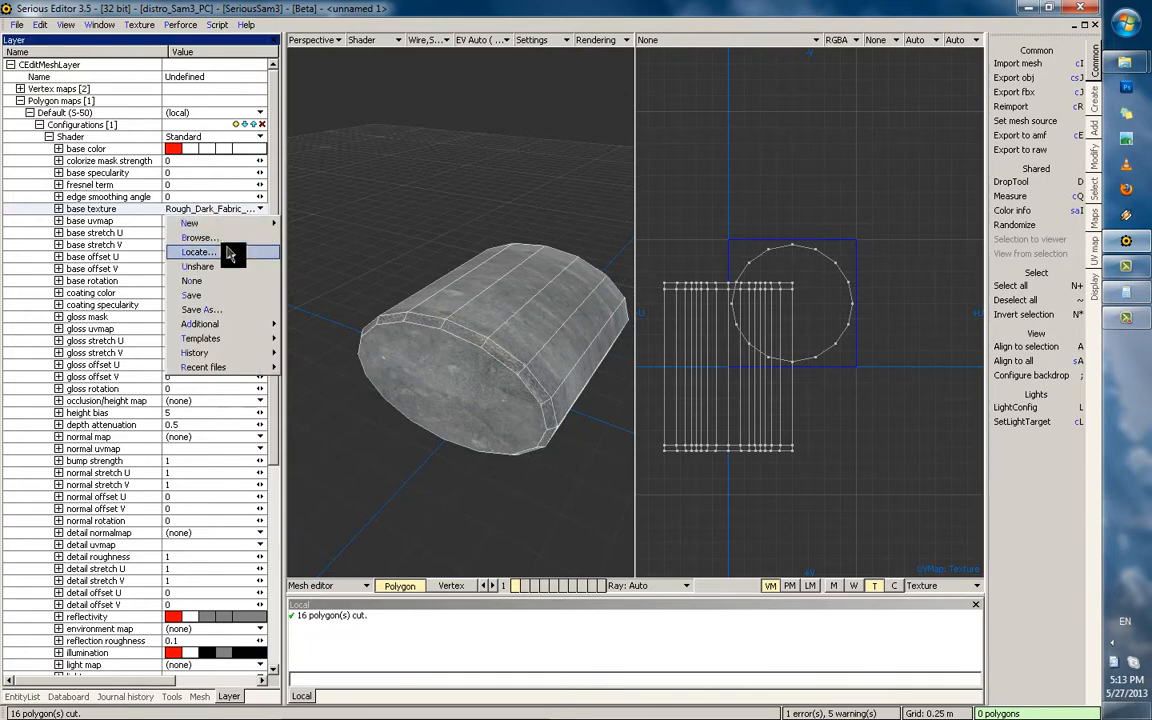
click(226, 249)
click(535, 169)
click(600, 188)
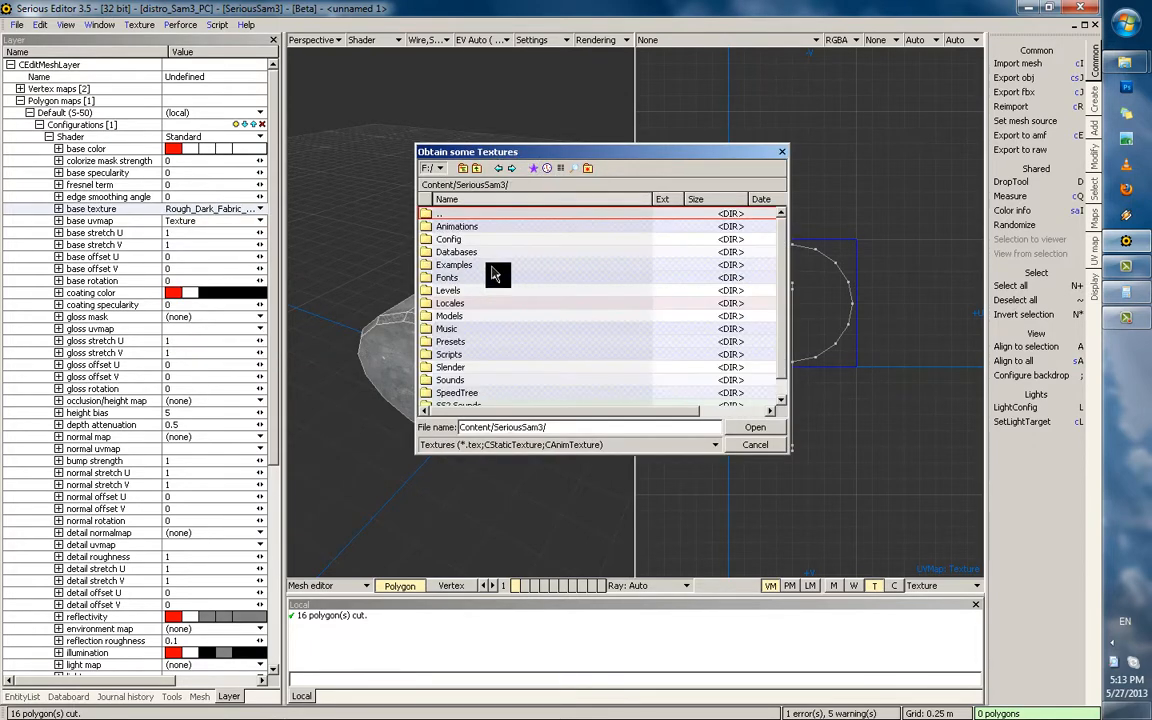
click(533, 169)
click(568, 201)
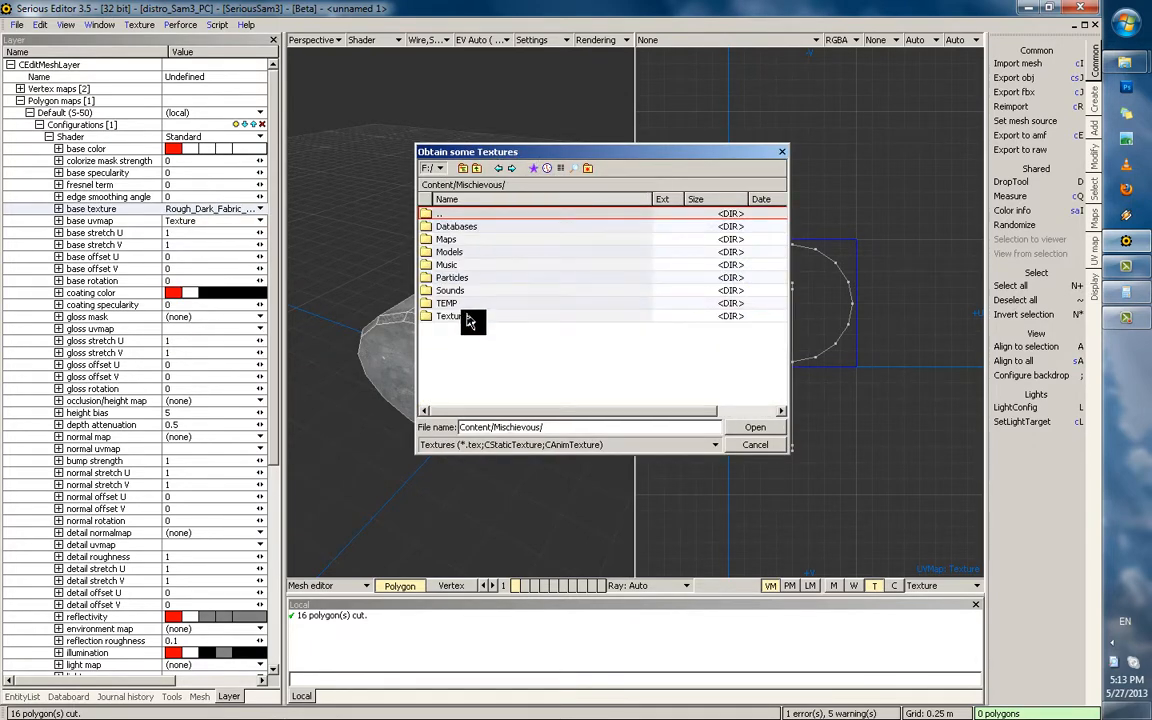
double_click(468, 317)
key(m)
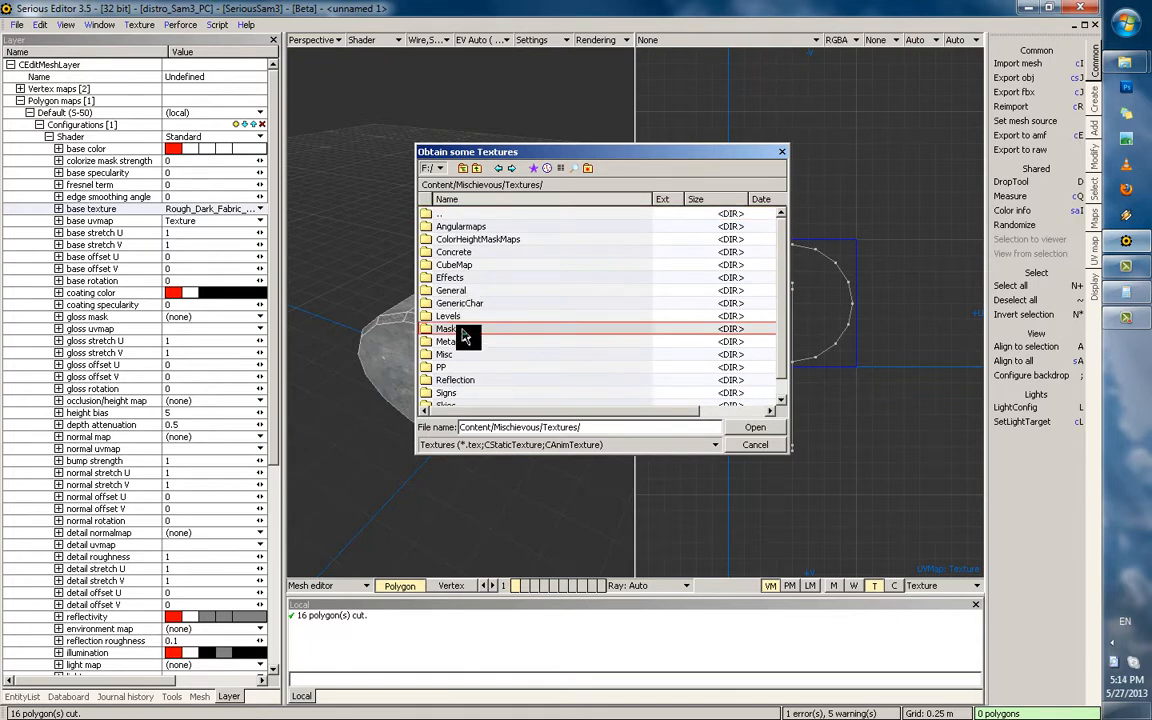
key(g)
key(Return)
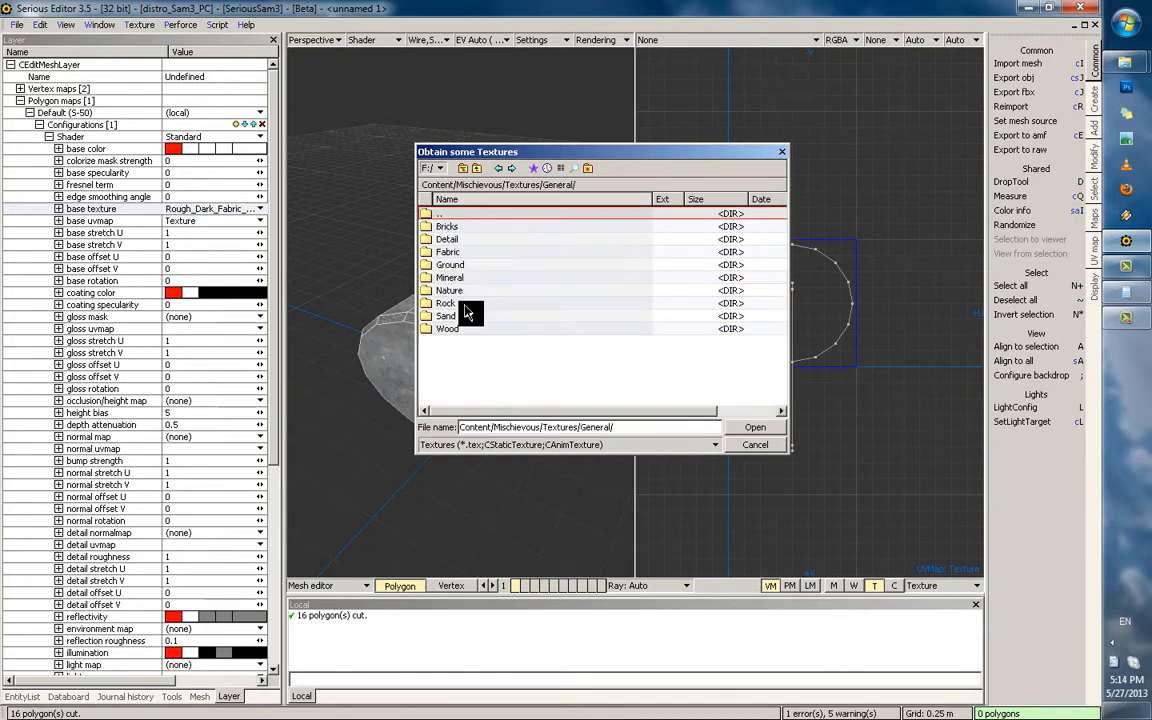
double_click(460, 254)
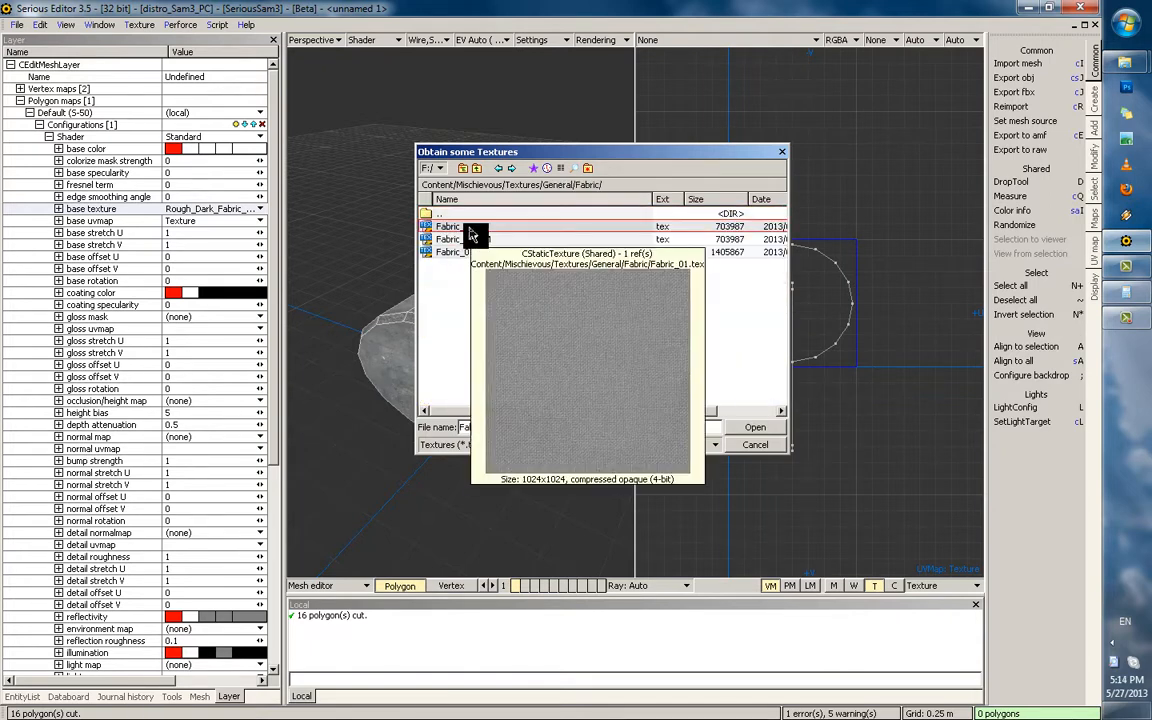
double_click(466, 228)
middle_drag(467, 266, 510, 332)
scroll(500, 338, up, 2)
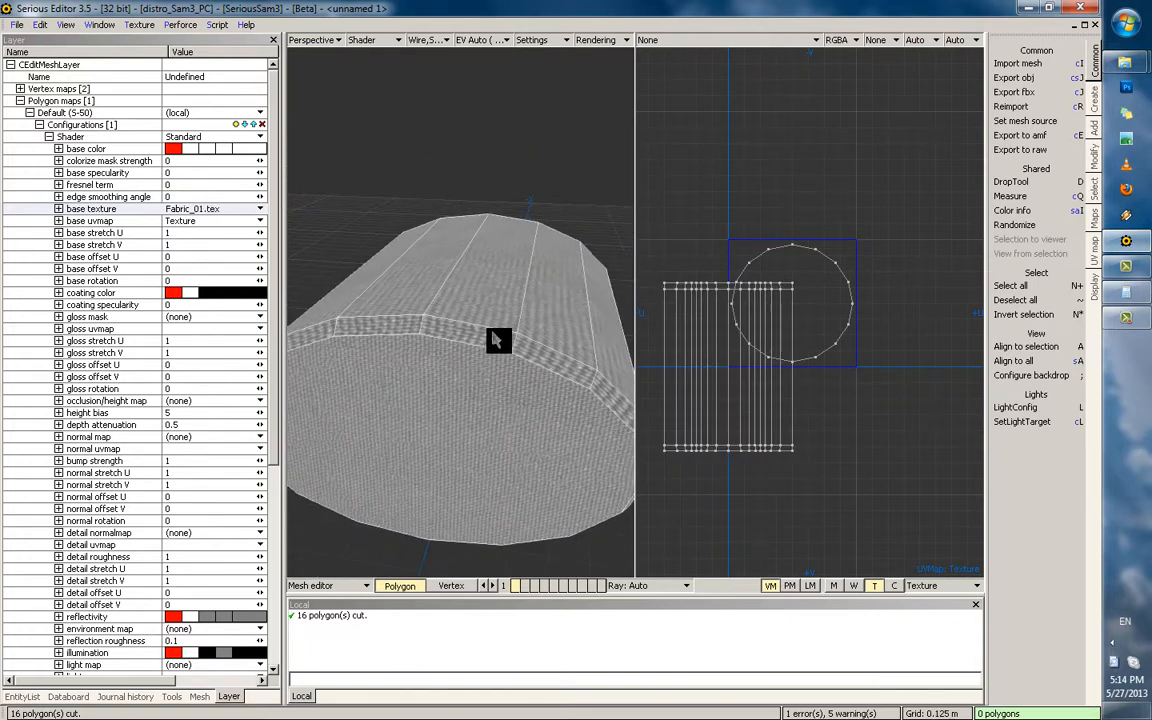
Compare the fabric texture's density on the cylinder's side polygons and its end cap
double_click(495, 314)
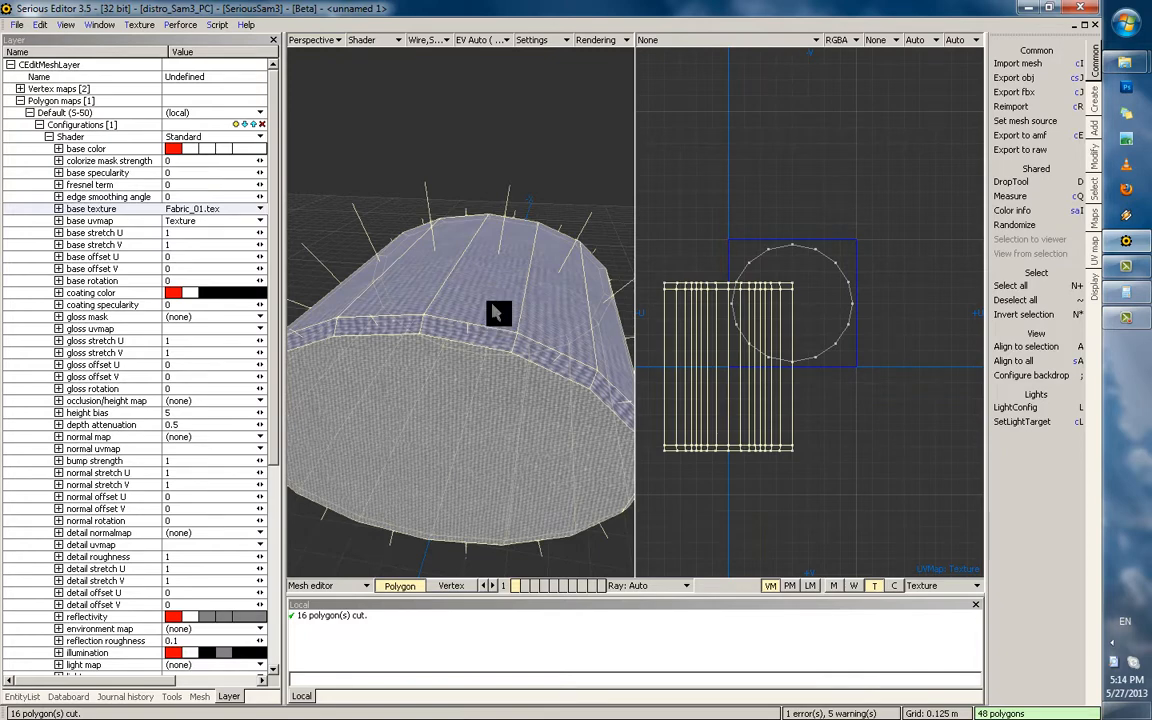
key(grave)
click(505, 397)
mouse_move(508, 398)
middle_down()
mouse_move(513, 376)
mouse_move(513, 391)
middle_up()
key(grave)
scroll(516, 316, down, 2)
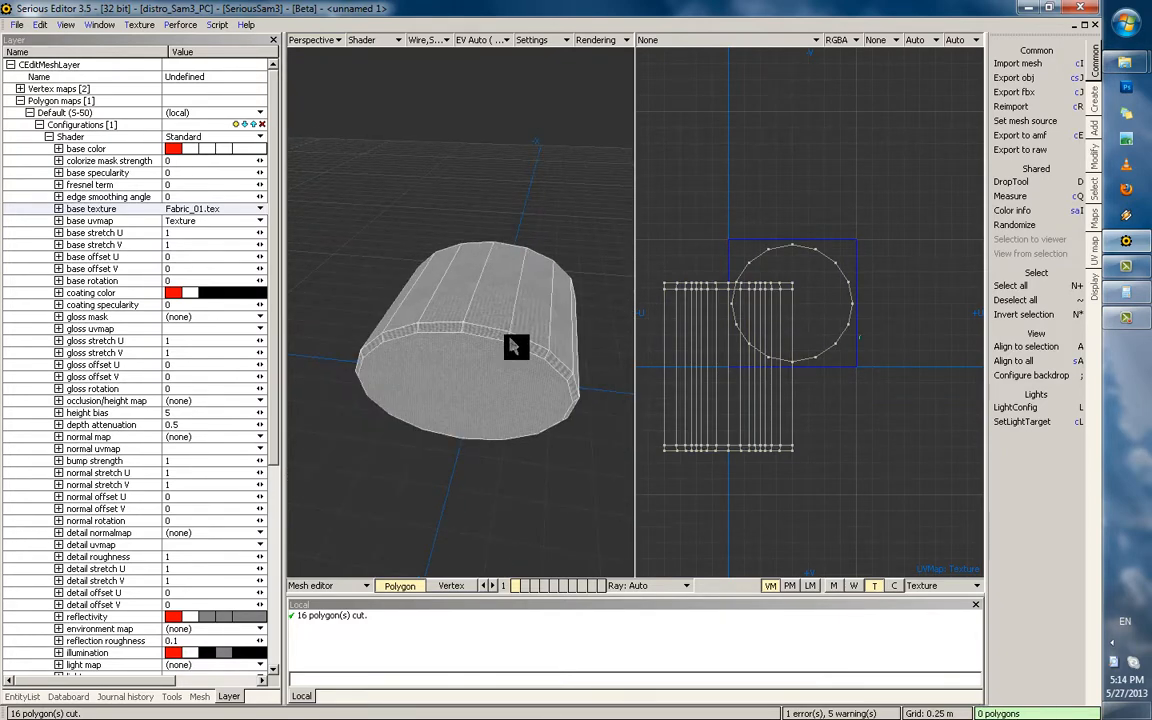
scroll(513, 346, up, 4)
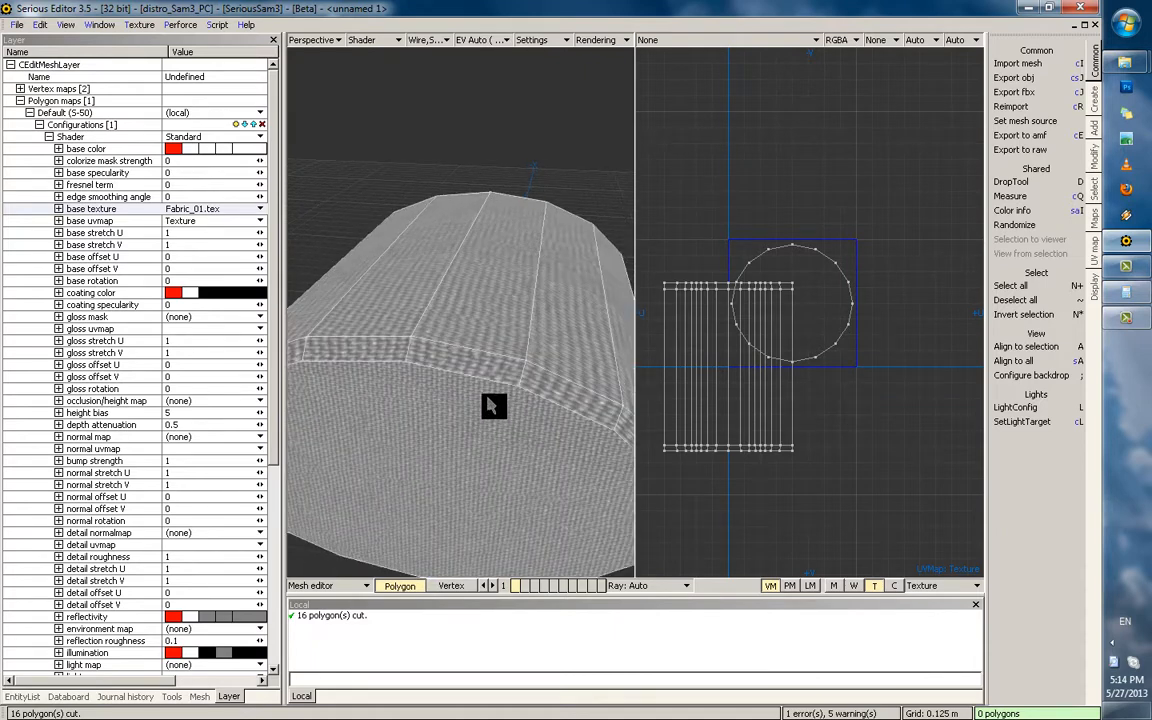
Set the base stretch U and V to 2 and inspect the fabric on the cap and sides
text(2)
drag(219, 248, 108, 247)
text(2)
key(Return)
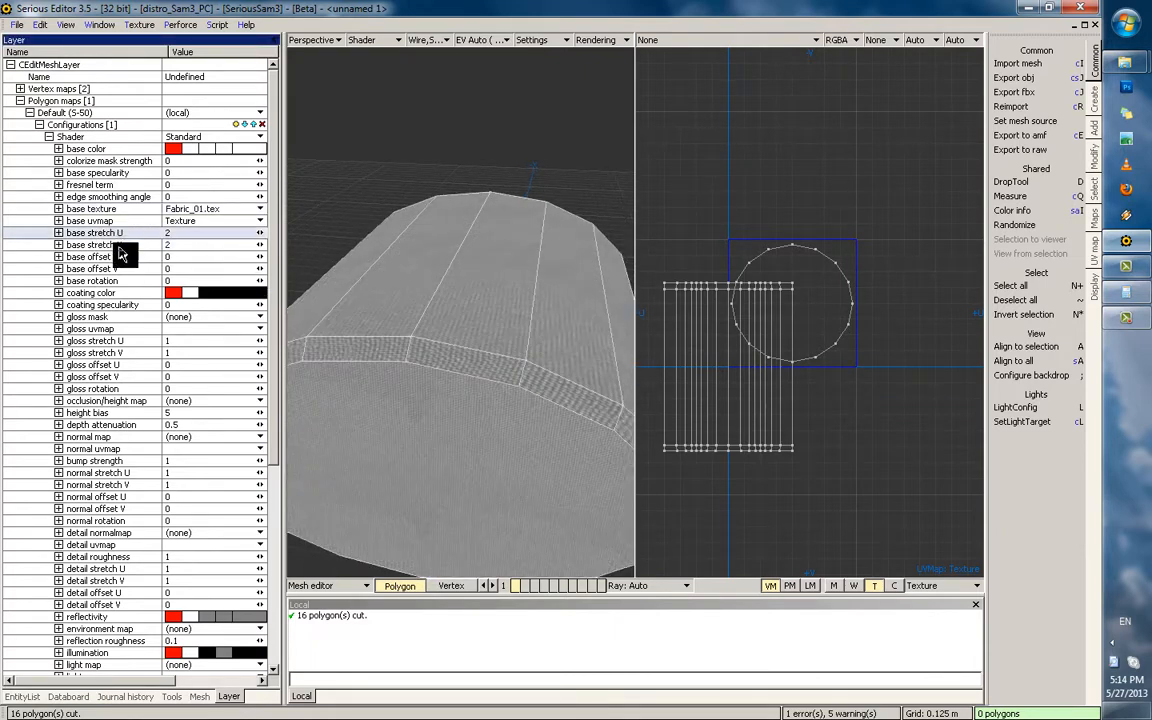
middle_drag(520, 371, 424, 368)
click(120, 248)
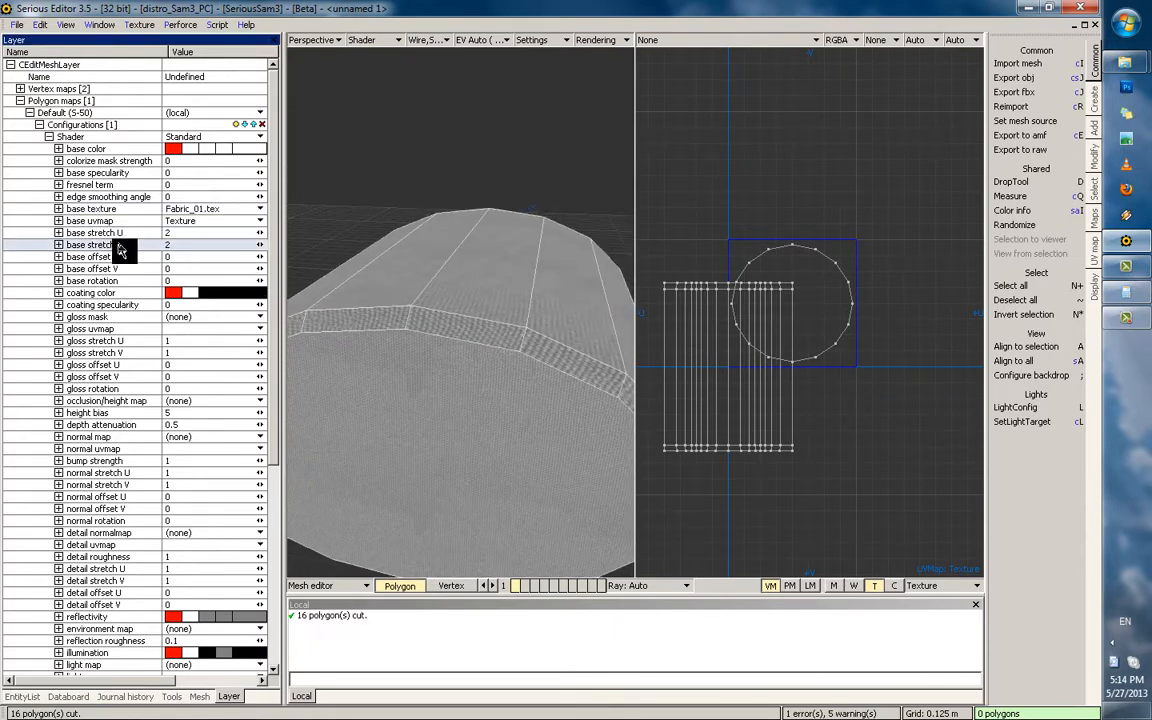
scroll(440, 392, down, 3)
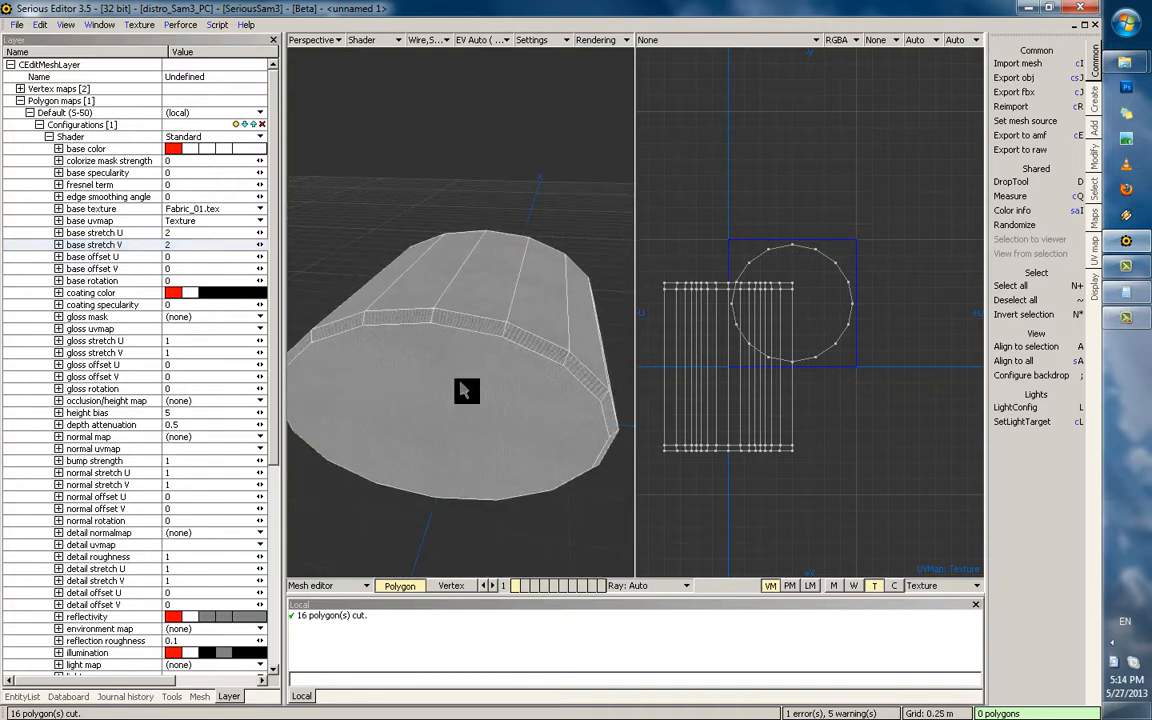
middle_drag(461, 383, 476, 449)
scroll(489, 390, up, 3)
scroll(476, 404, down, 3)
middle_drag(476, 404, 470, 424)
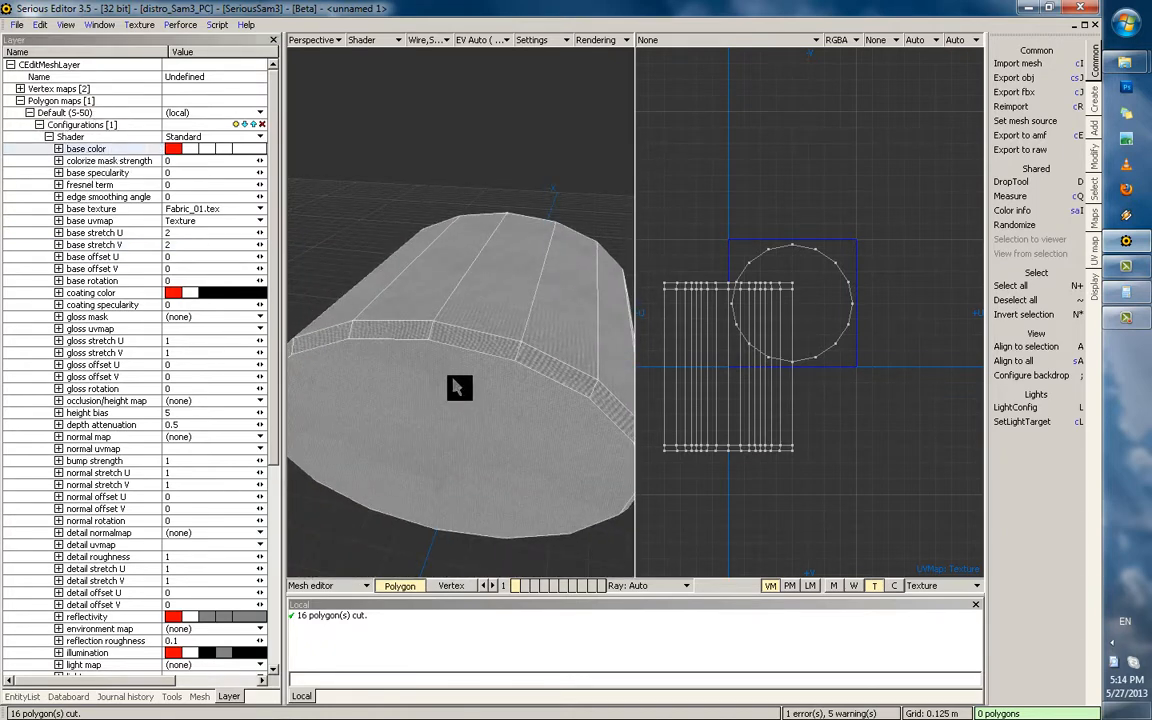
Reset the base stretch U and V to 1
scroll(488, 404, up, 3)
drag(180, 246, 142, 238)
text(11)
scroll(473, 360, down, 3)
Select the connected side polygons and enlarge their UVs, stretching them further along U
double_click(475, 331)
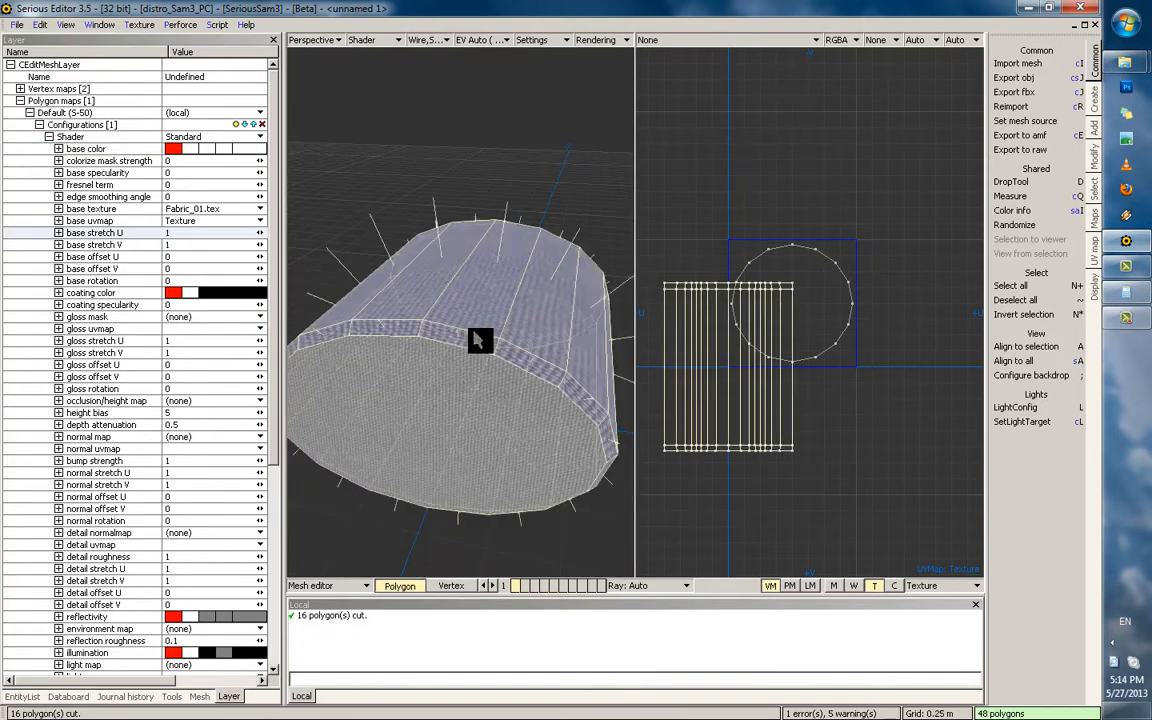
middle_drag(494, 345, 566, 372)
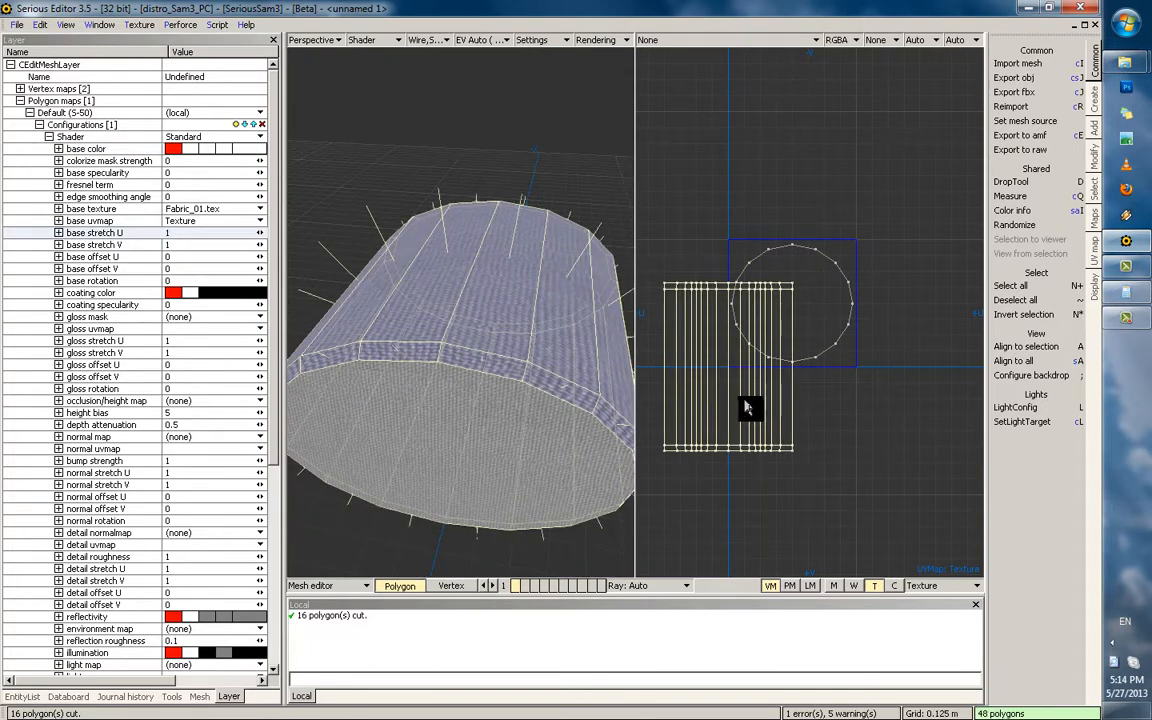
drag(733, 404, 851, 384)
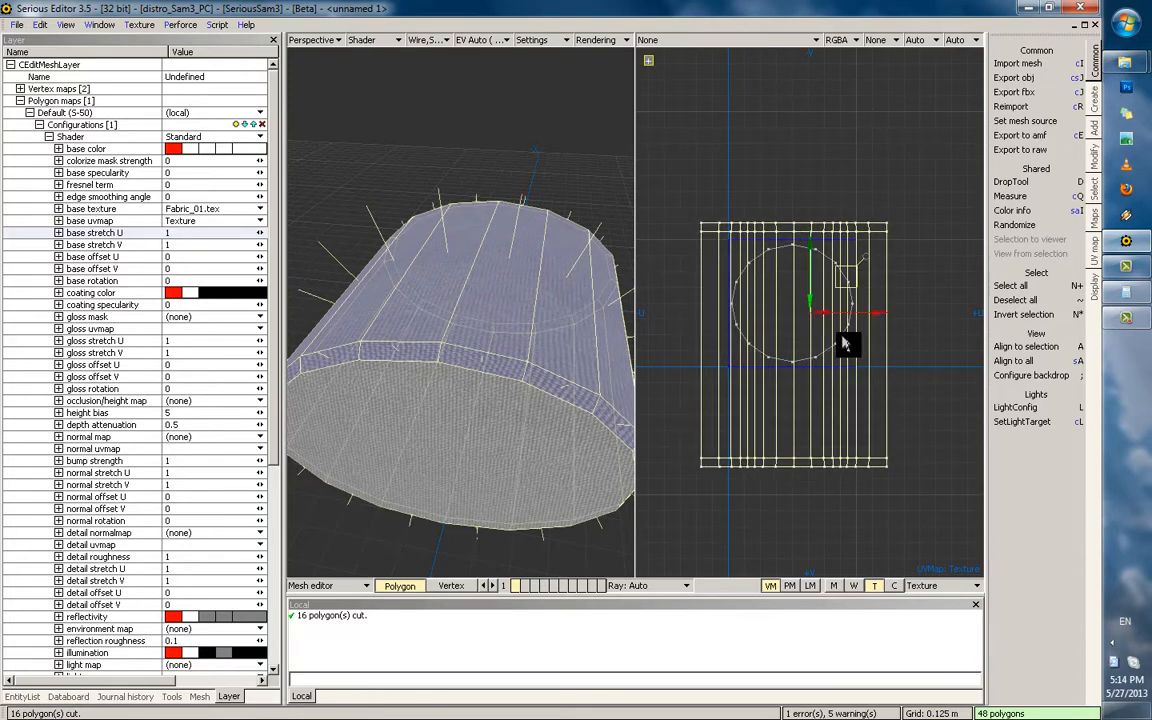
drag(880, 313, 915, 316)
Leave mesh editing to inspect the rescaled fabric on the model, and reopen the mesh for editing
key(Escape)
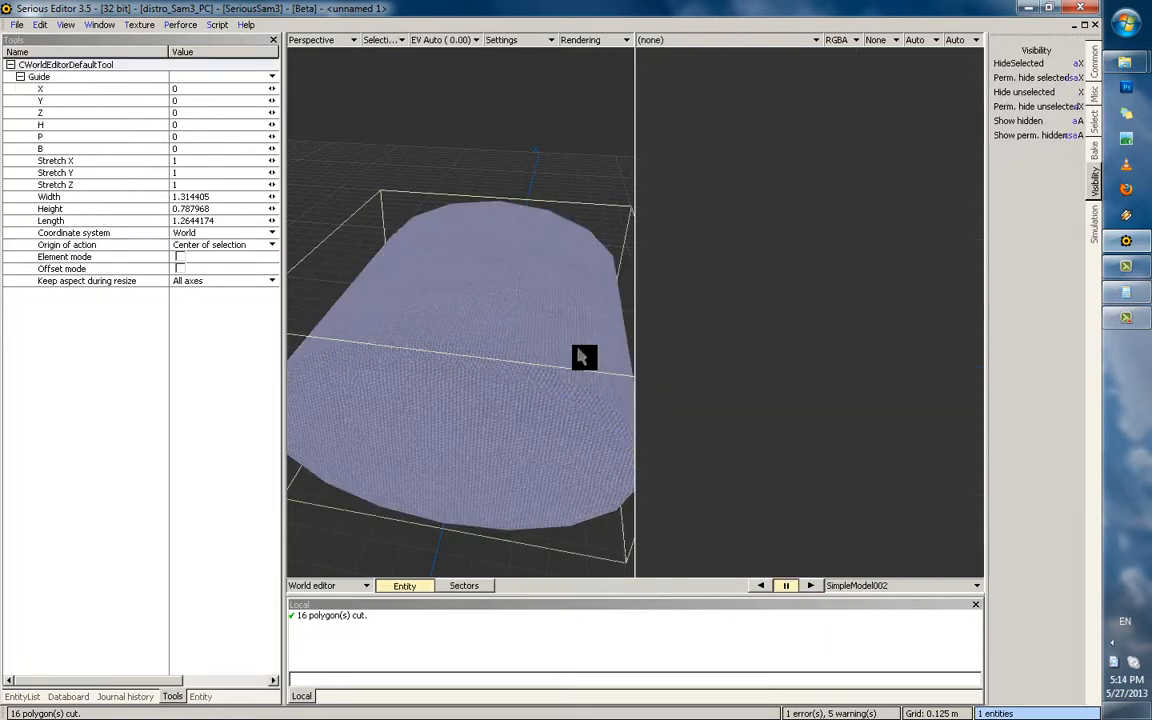
key(Escape)
scroll(572, 356, down, 2)
alt+middle_drag(572, 357, 509, 368)
double_click(509, 368)
scroll(504, 310, up, 2)
alt+middle_drag(504, 310, 527, 347)
key(KP_Add)
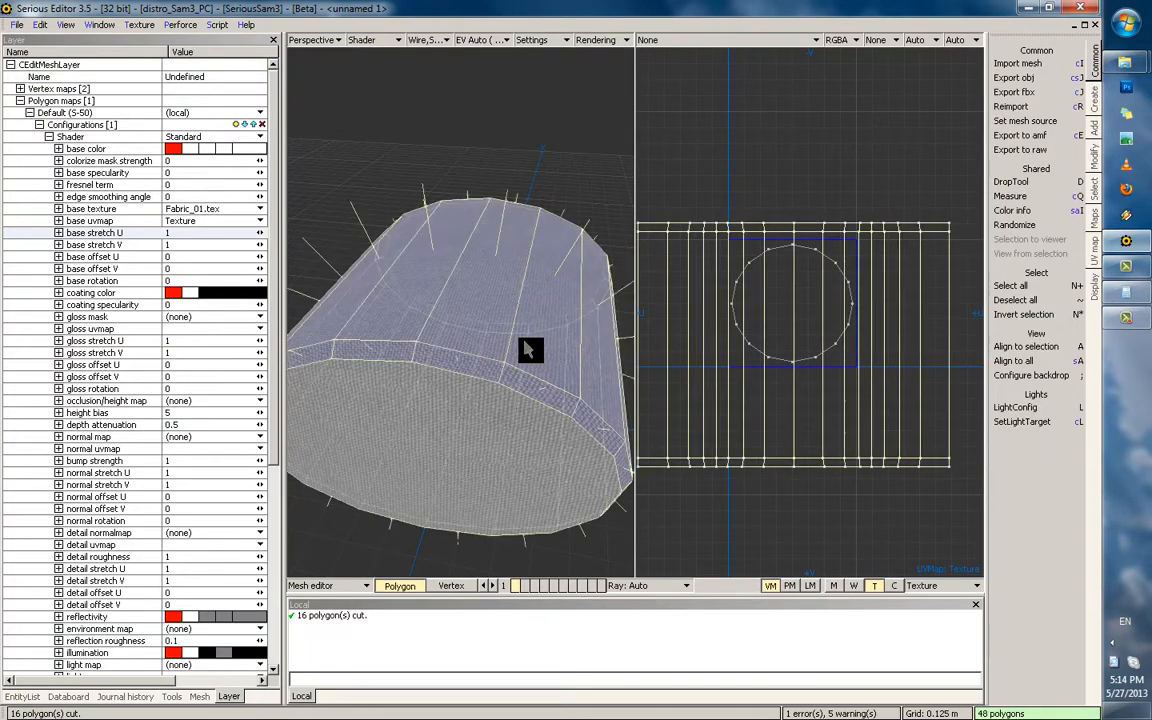
Set the shader's base texture to BaseTexture_01.tex from Content/Mischievous/Textures/Misc
key(m)
click(729, 333)
click(222, 208)
click(222, 240)
double_click(450, 213)
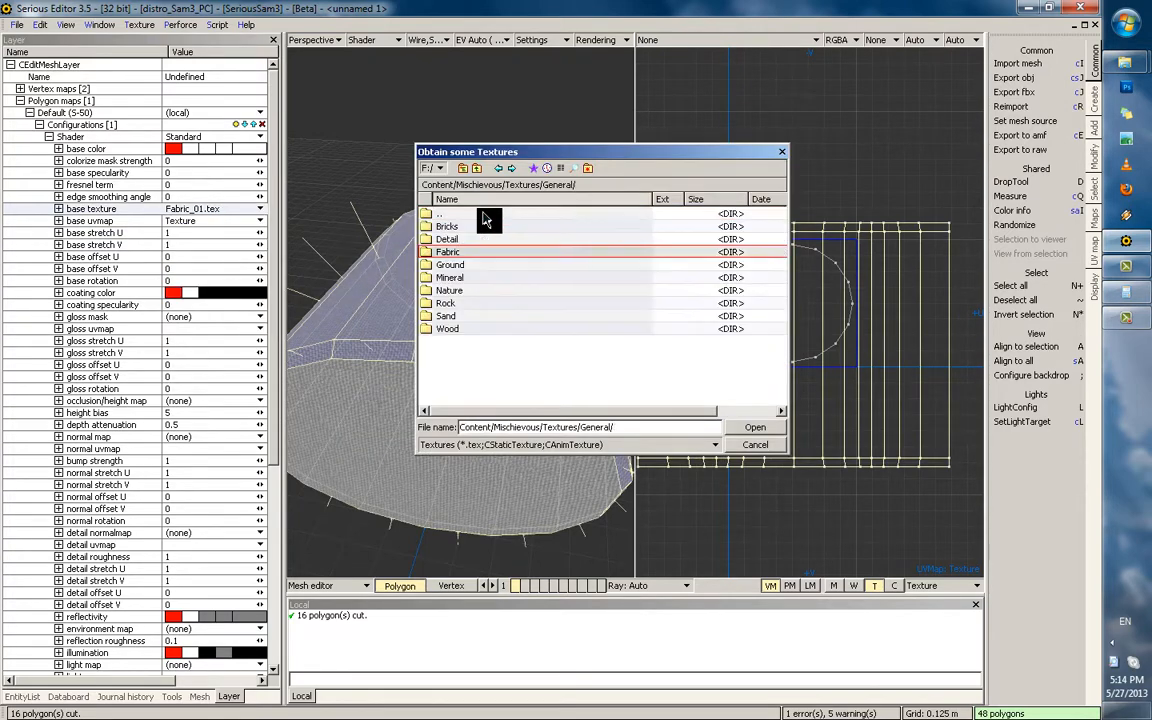
double_click(485, 214)
double_click(462, 354)
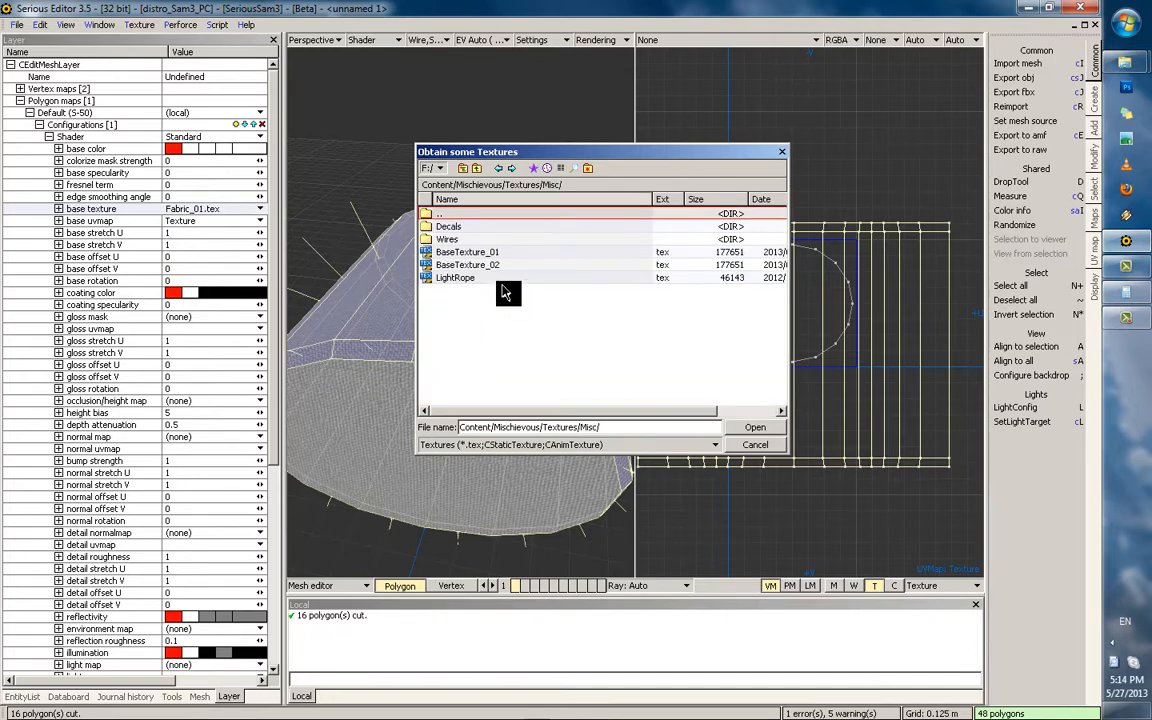
double_click(453, 215)
double_click(472, 354)
double_click(506, 252)
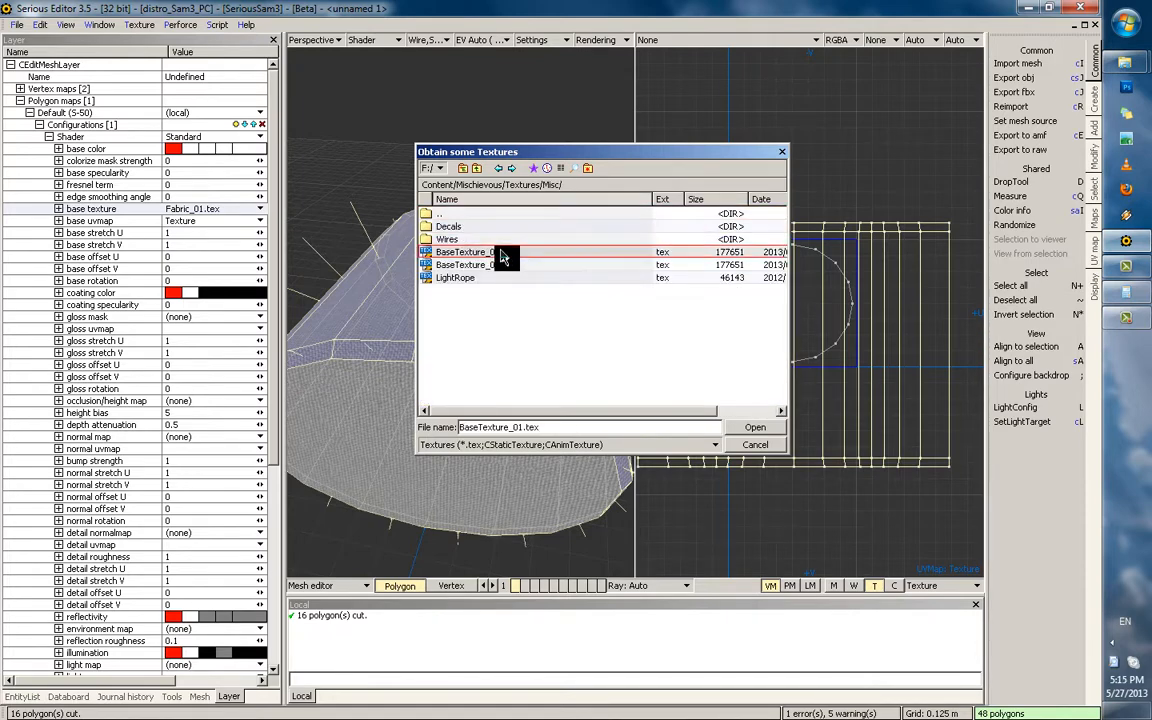
middle_drag(524, 297, 517, 309)
Remap the connected side polygons to the Texture UV map with cylindrical mapping on the X axis and Don't fit
double_click(513, 316)
key(m)
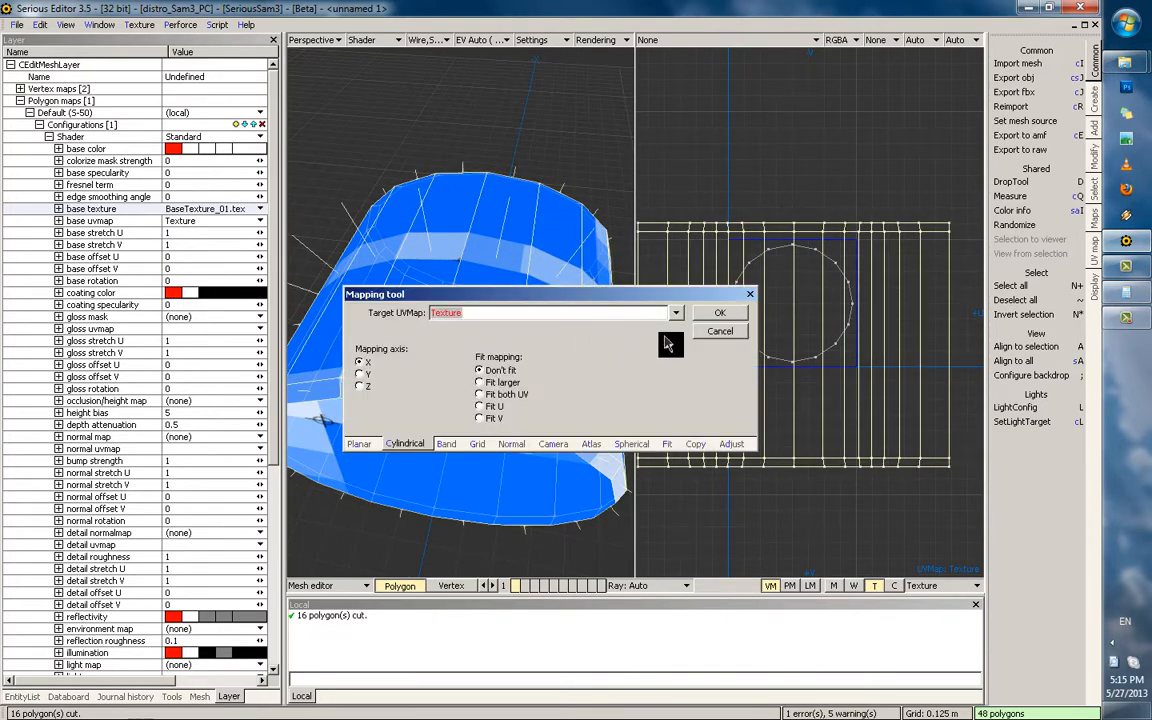
click(705, 316)
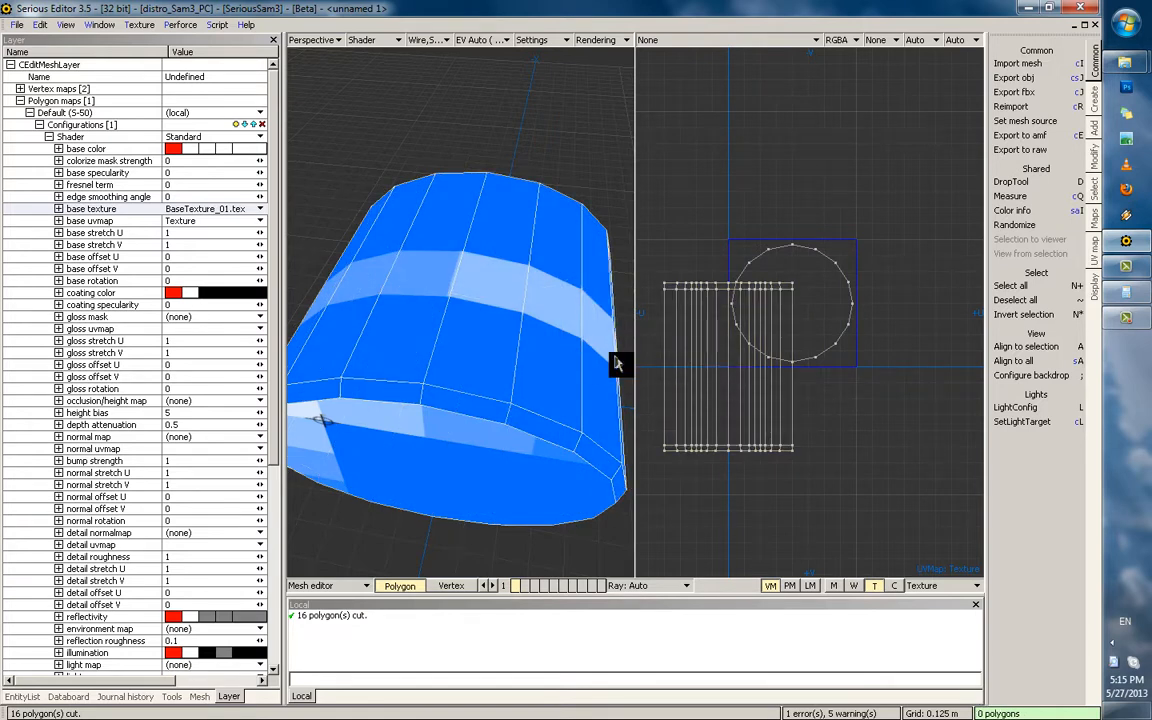
Select the connected side polygons and move their UVs to line up horizontally with the unit texture square in the UV view
scroll(727, 419, up, 3)
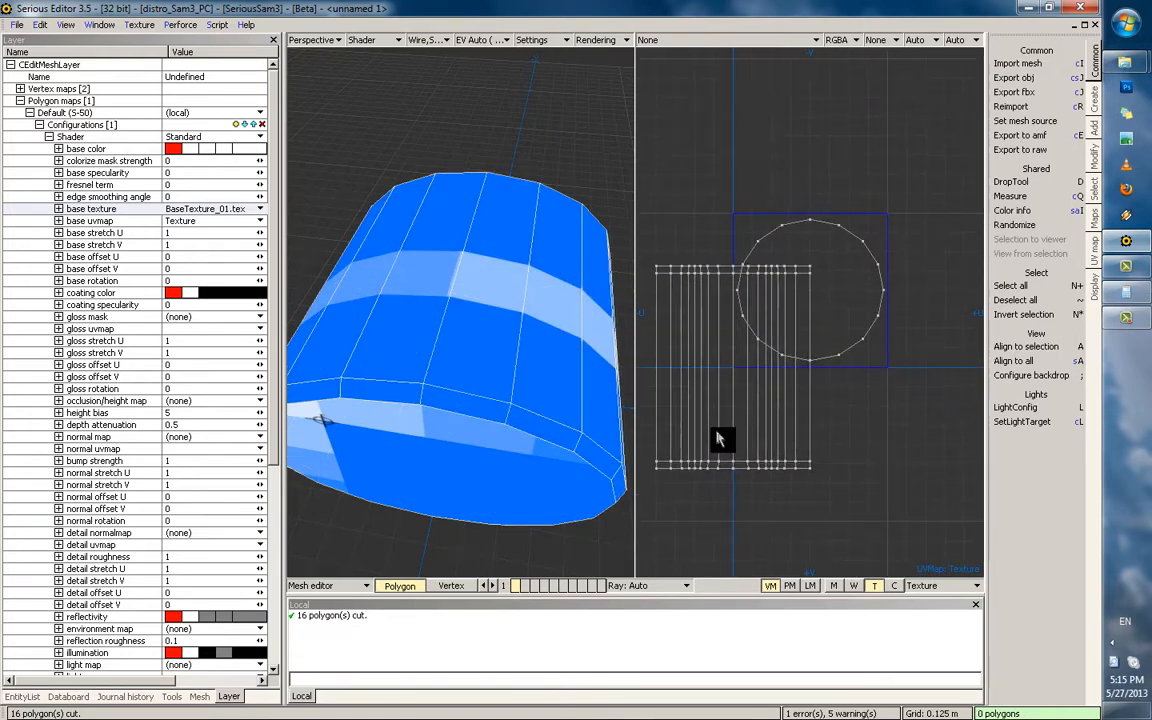
middle_drag(717, 433, 731, 439)
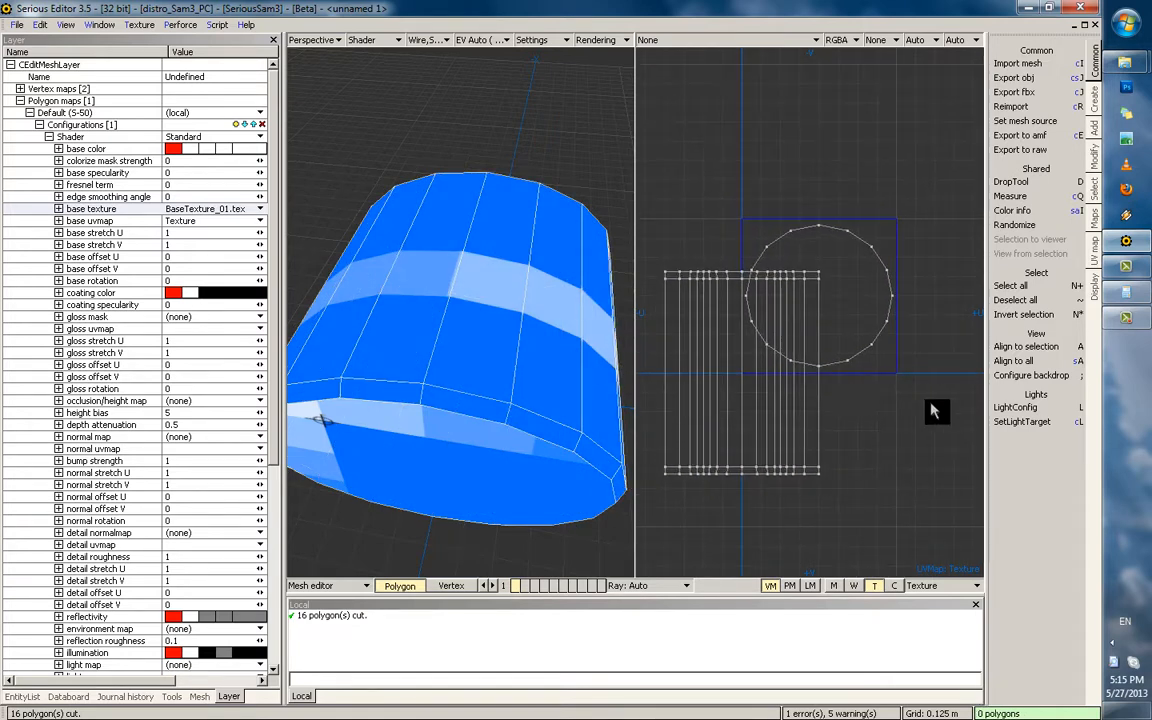
click(672, 417)
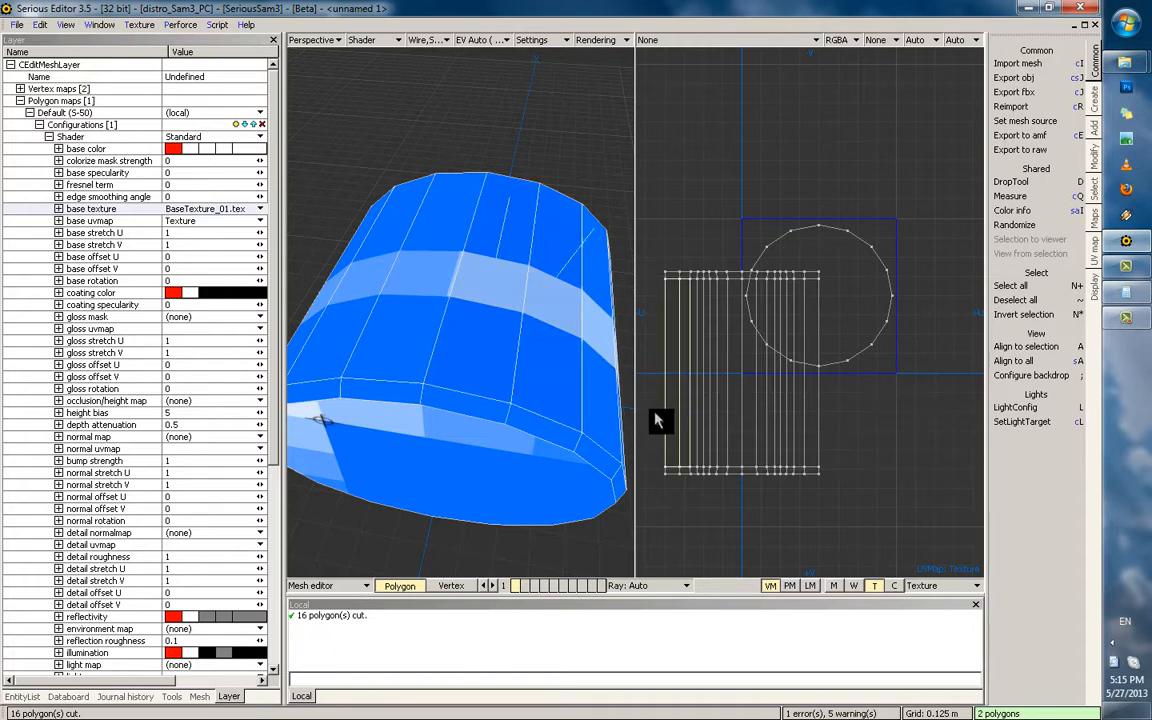
click(645, 327)
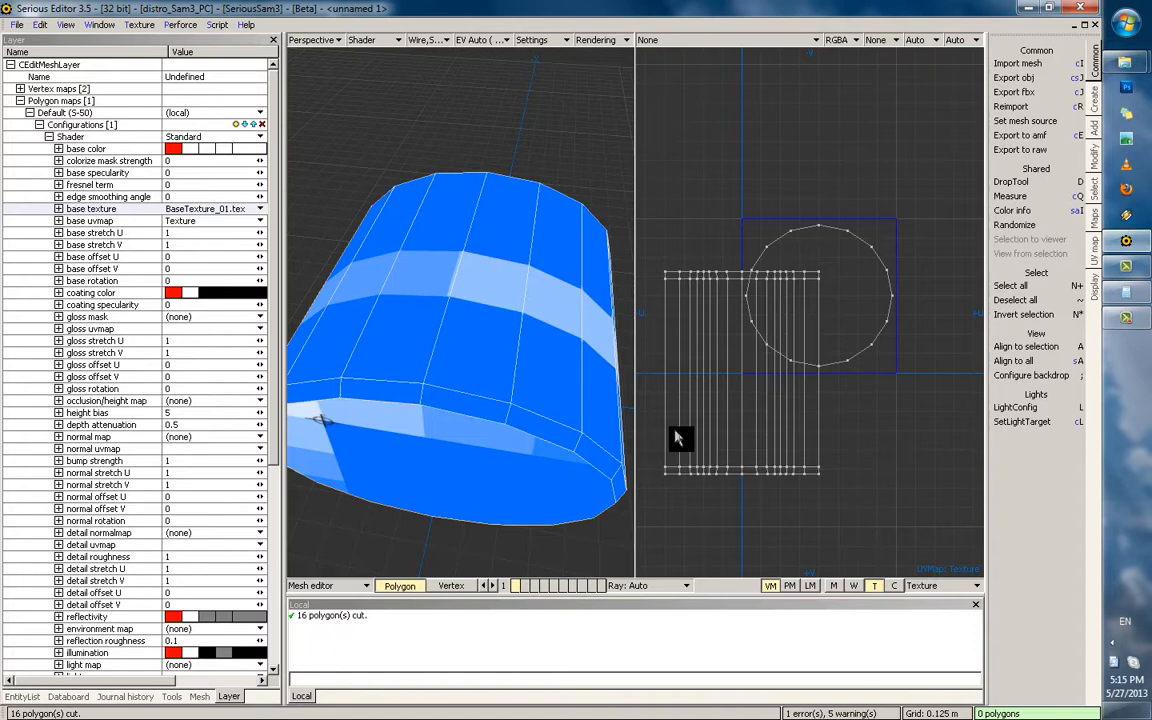
click(818, 464)
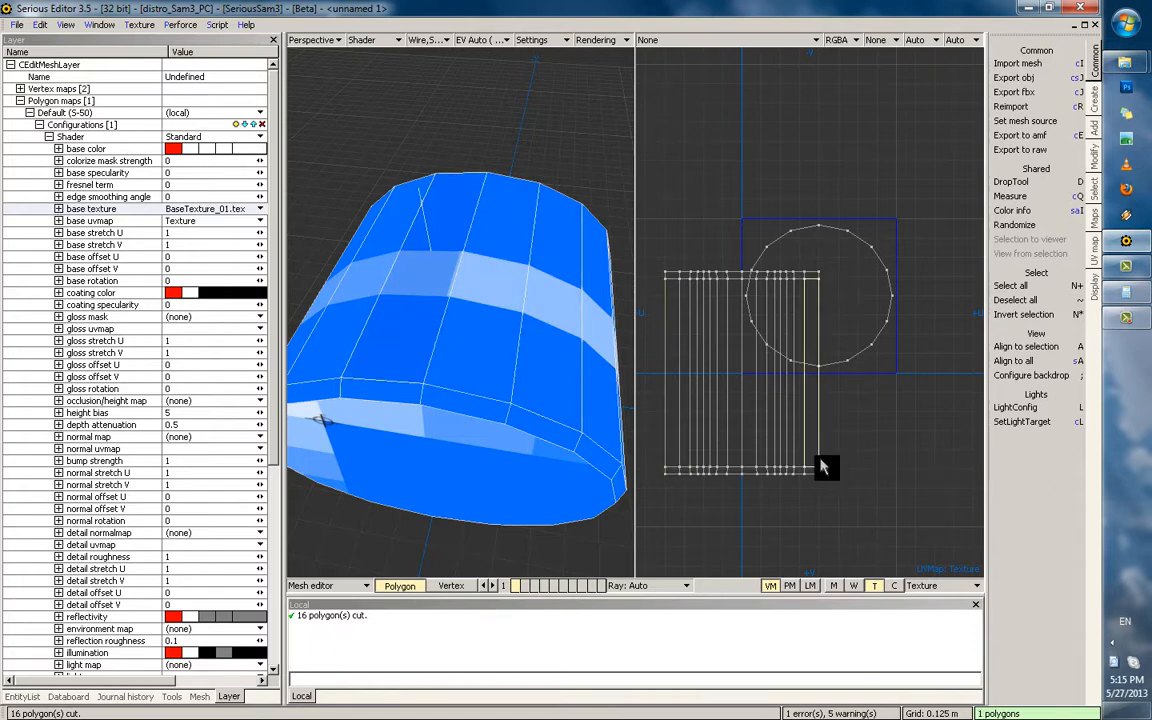
double_click(818, 467)
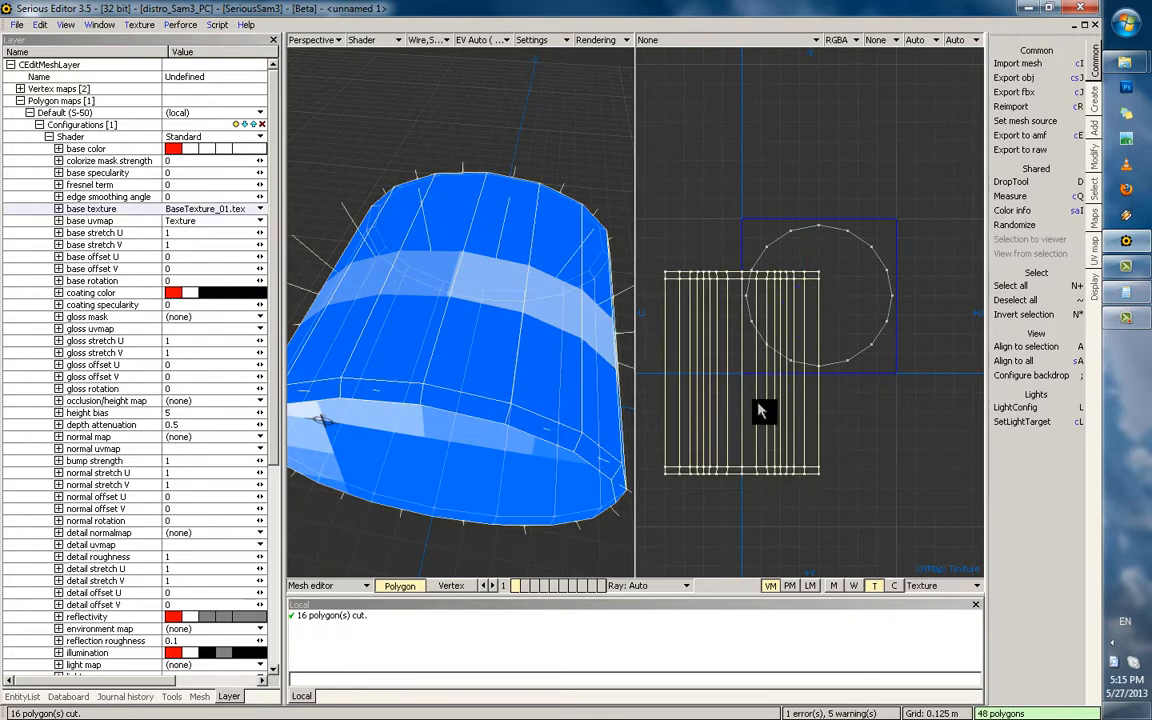
drag(758, 409, 798, 360)
Show BaseTexture_01.tex as the UV view's background and compare the side UVs with the texture on the model
click(687, 42)
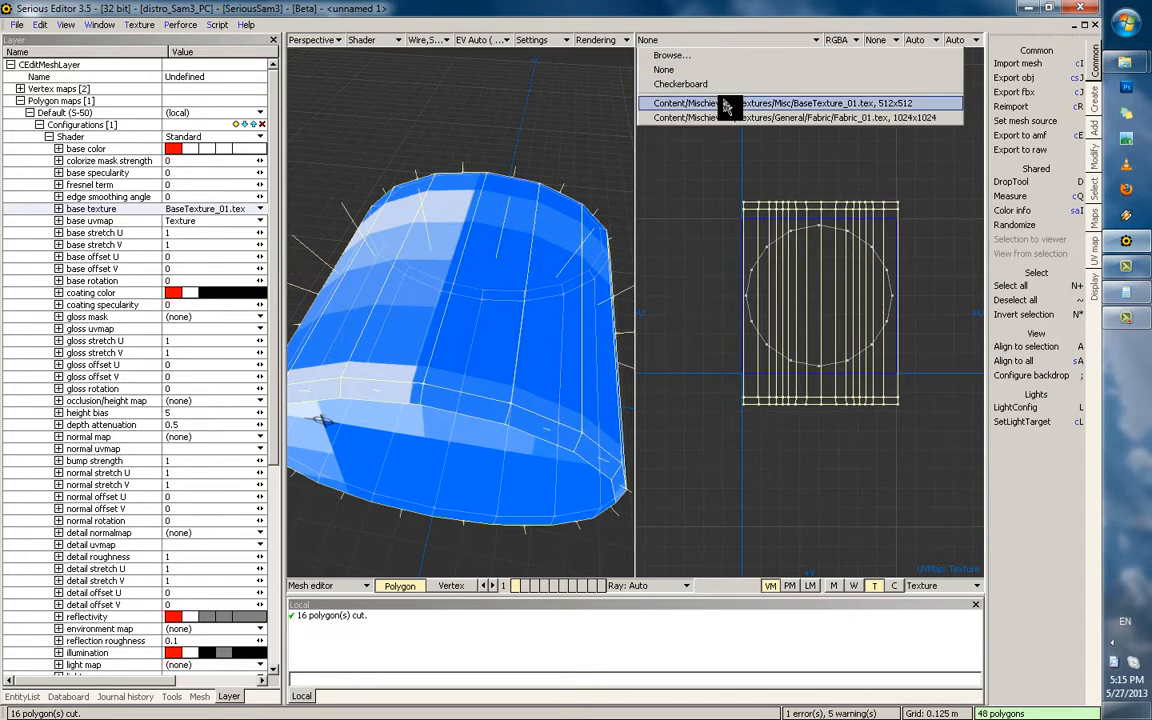
click(727, 104)
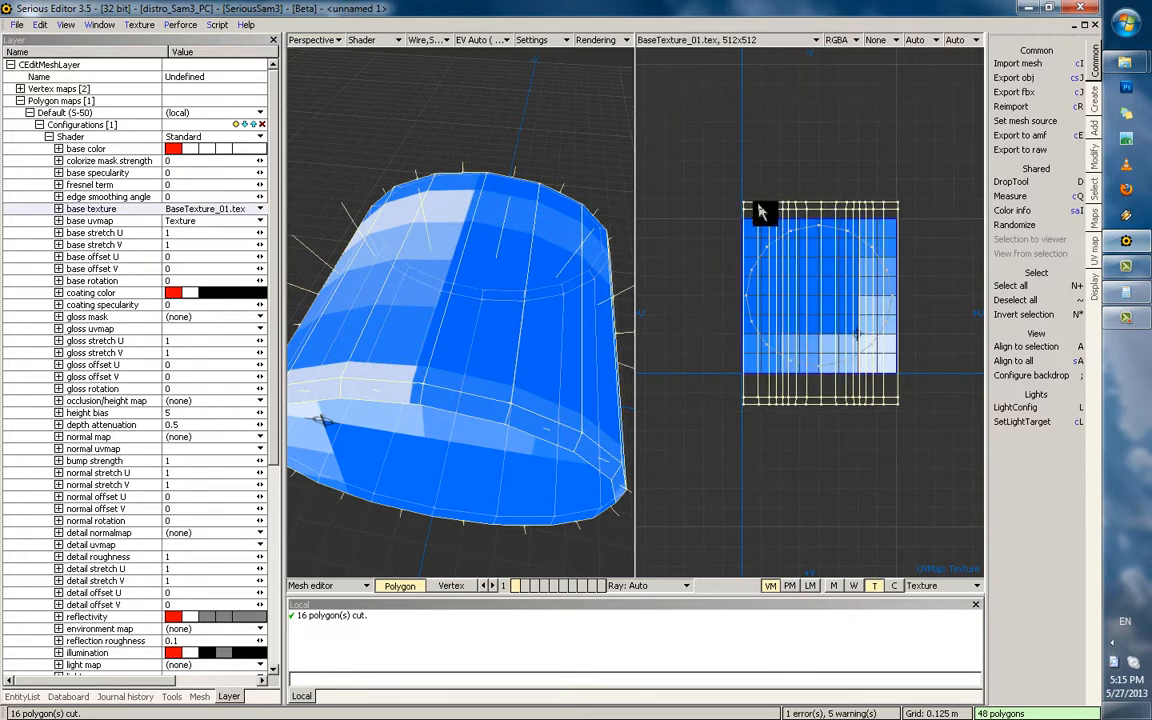
scroll(817, 177, up, 2)
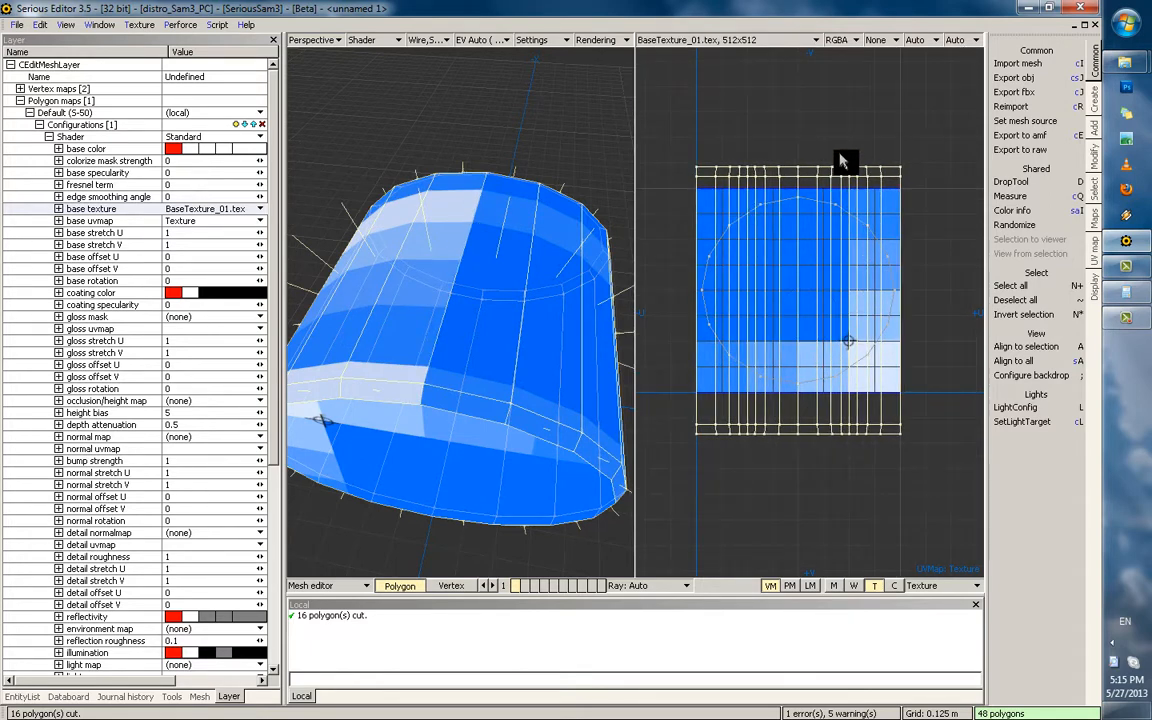
scroll(812, 200, up, 2)
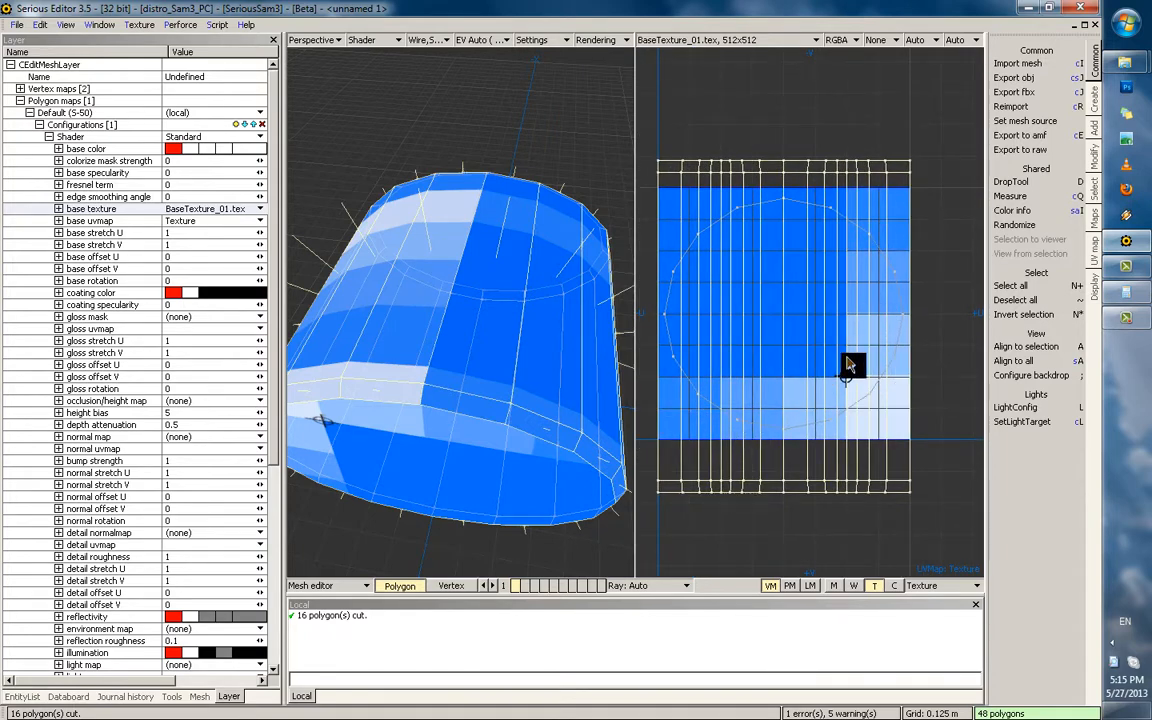
middle_drag(468, 356, 581, 330)
scroll(581, 330, down, 2)
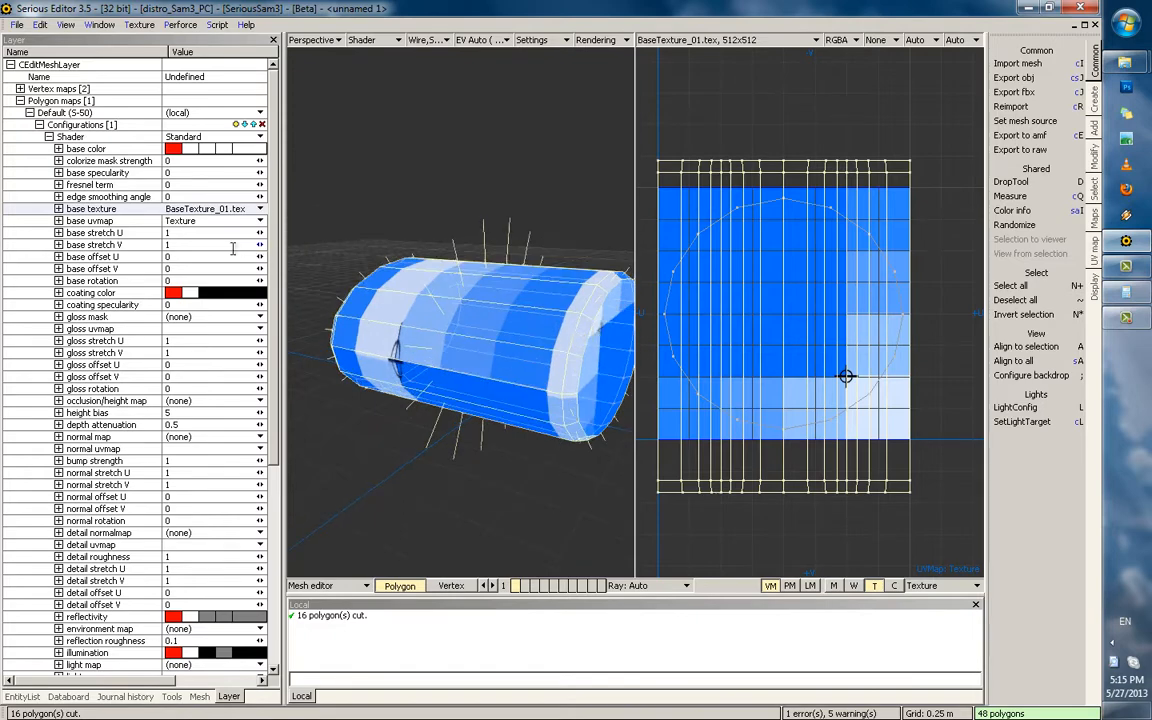
Set the shader's base stretch U and base stretch V to 3 and check the tiling on the model
click(185, 234)
text(3)
key(Tab)
text(3)
key(Return)
middle_drag(312, 275, 505, 325)
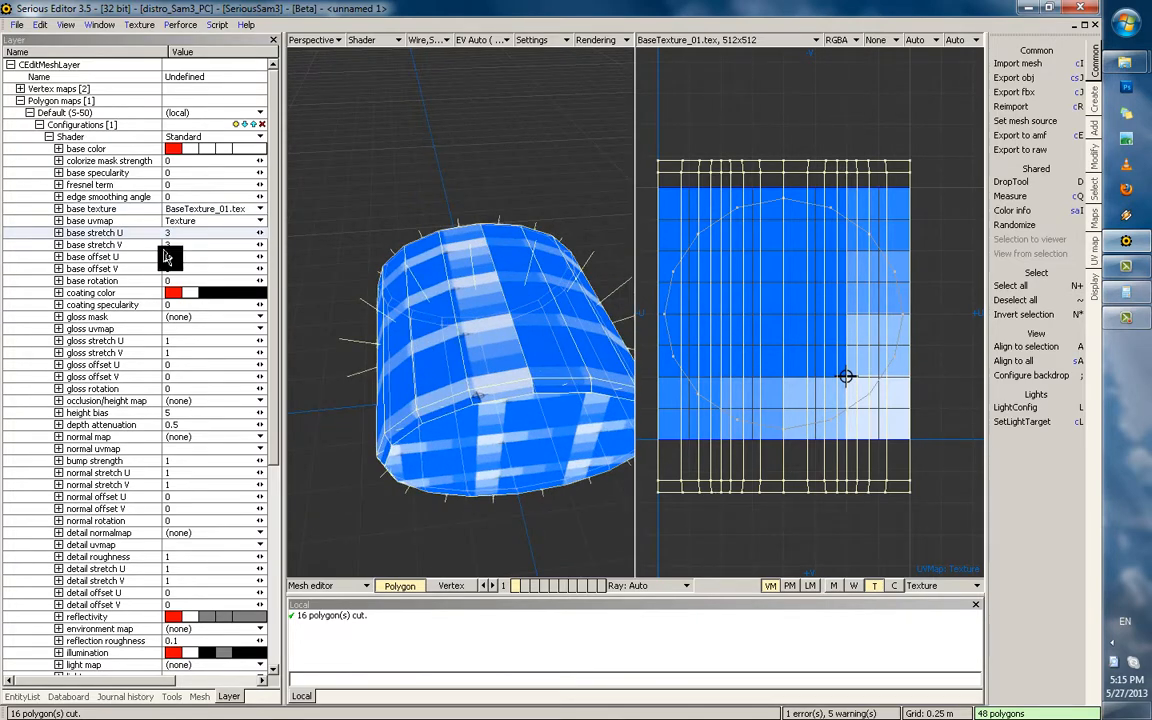
Reset the shader's base stretch U and base stretch V to 1
click(183, 234)
text(1)
click(178, 246)
text(1)
key(Return)
scroll(707, 288, down, 3)
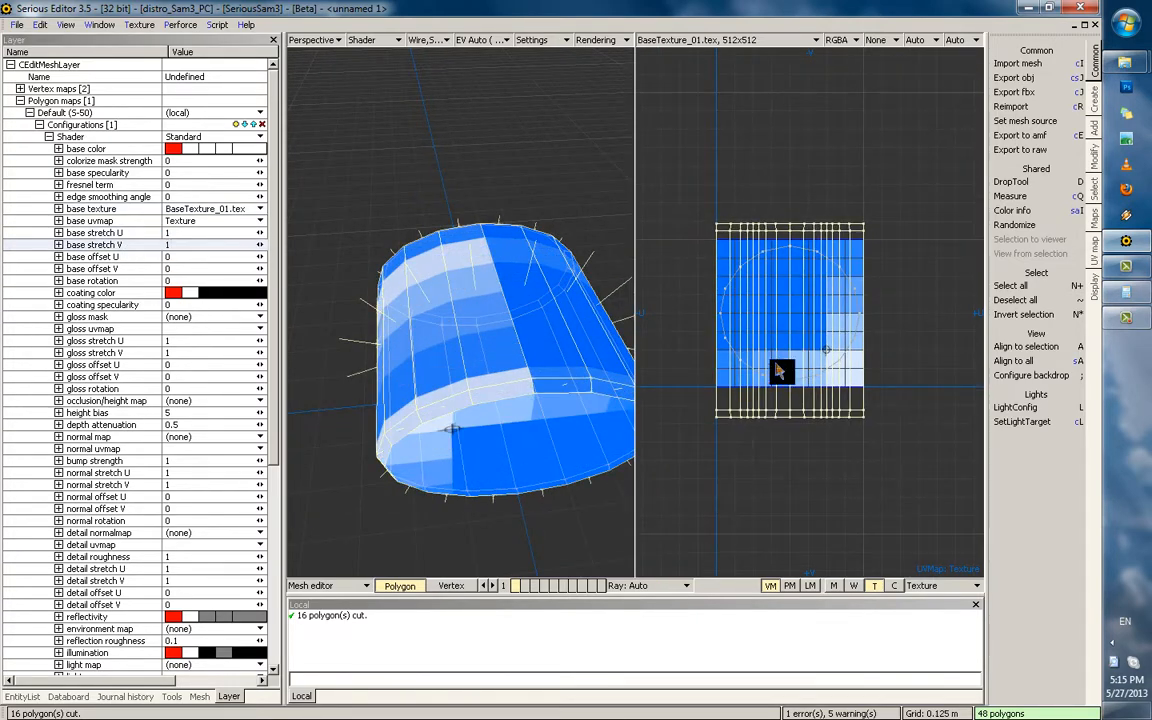
Enlarge the side polygons' UVs beyond the texture square, then stretch them further along U
key(r)
drag(783, 395, 809, 401)
scroll(812, 408, up, 1)
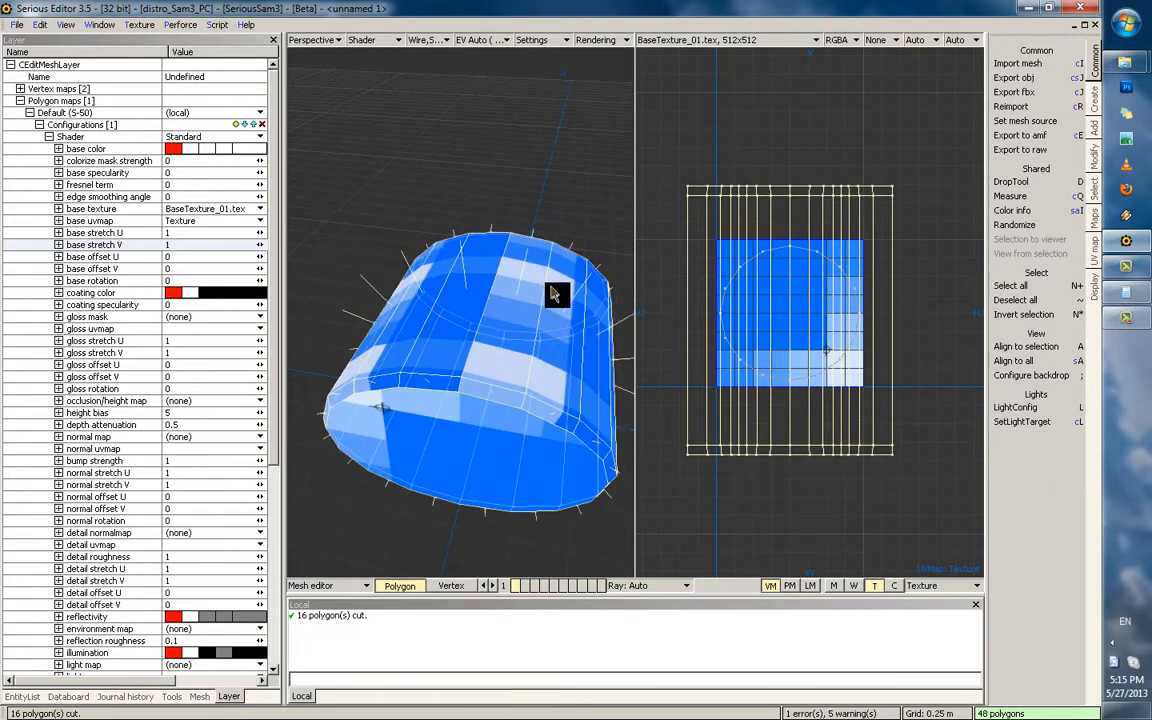
mouse_move(809, 269)
mouse_down()
mouse_move(820, 262)
mouse_move(822, 272)
mouse_up()
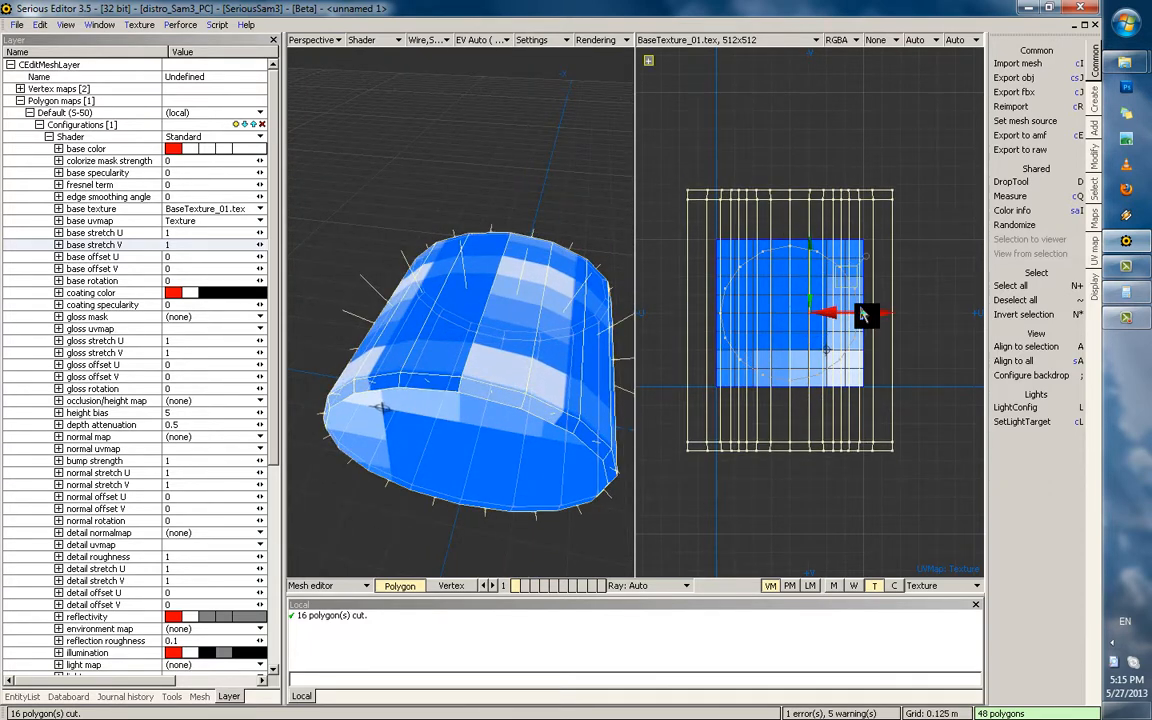
drag(863, 315, 756, 303)
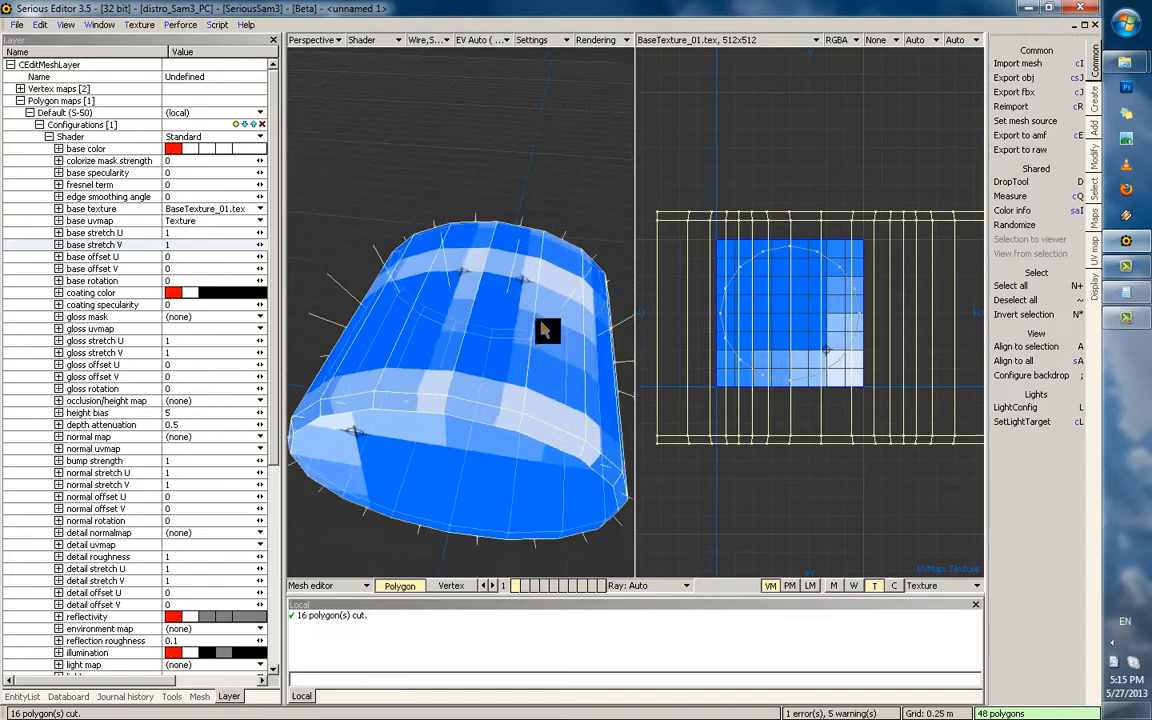
Deselect the polygons and leave mesh editing to inspect the stretched base texture on the cylinder's sides
scroll(535, 340, up, 2)
key(grave)
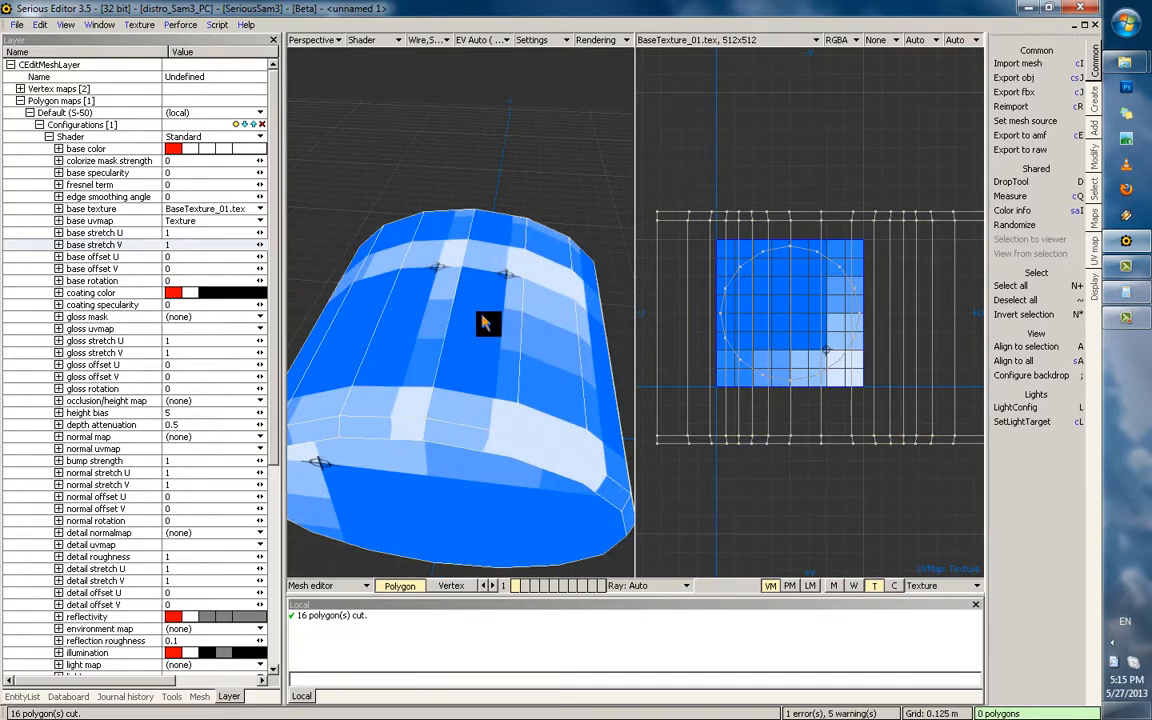
key(Escape)
middle_drag(455, 337, 420, 317)
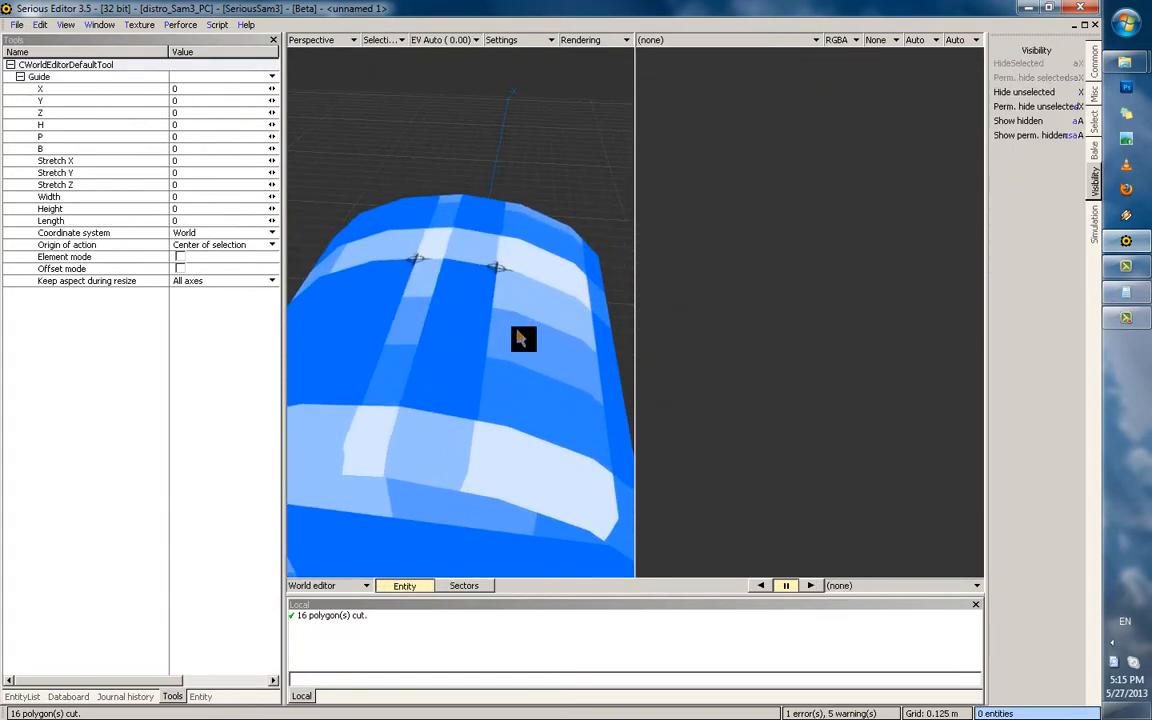
scroll(510, 312, up, 3)
middle_drag(506, 330, 493, 332)
scroll(490, 332, up, 1)
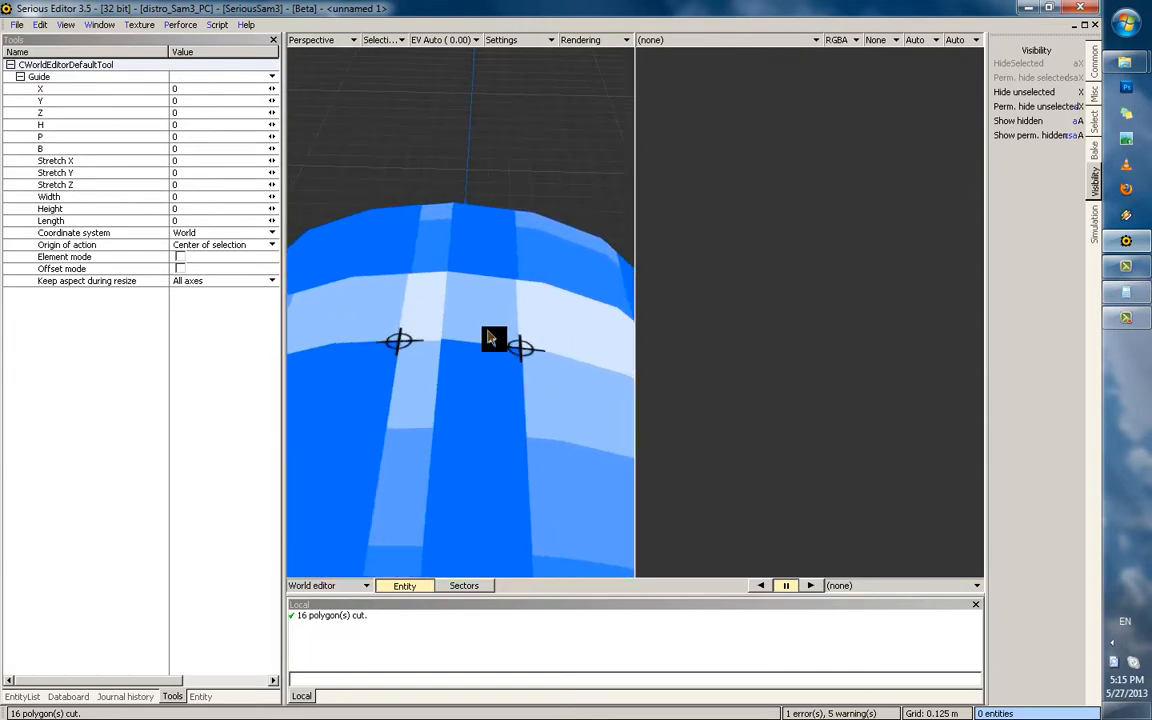
right_drag(492, 338, 420, 370)
scroll(505, 368, down, 3)
right_drag(499, 288, 507, 319)
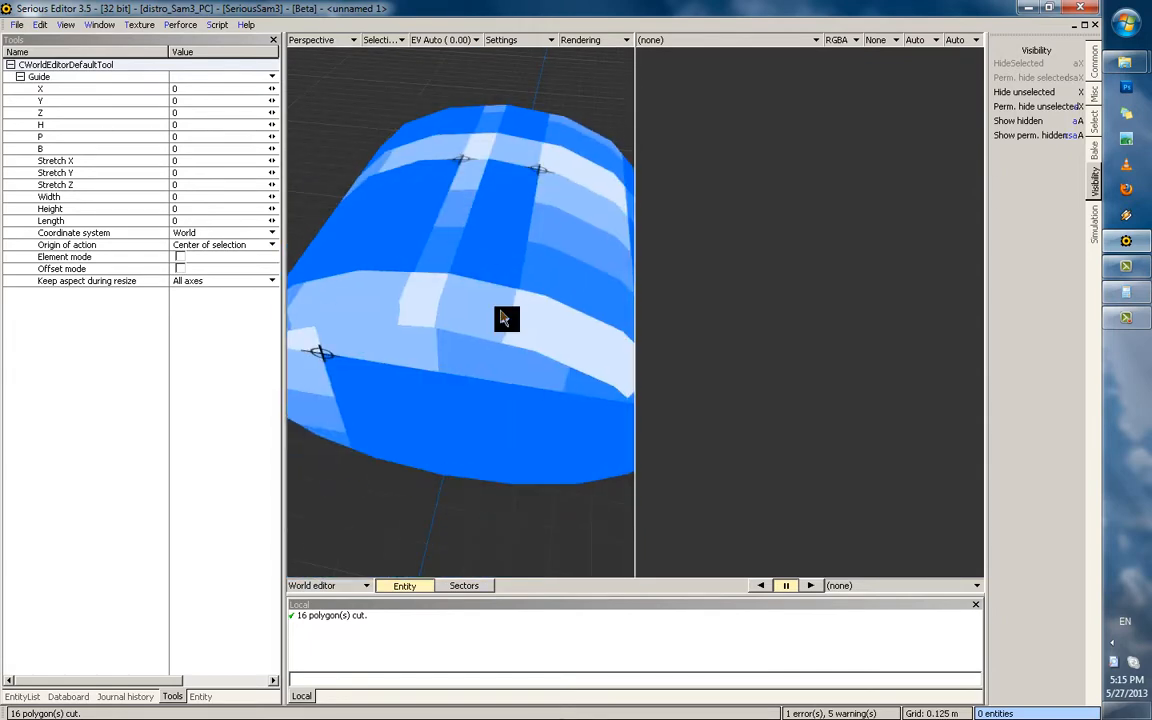
Reopen the mesh for editing and set the base texture to BrickBrown01_GM.tex from Content/Mischievous/Textures/General/Bricks
double_click(483, 312)
right_click(210, 209)
click(224, 252)
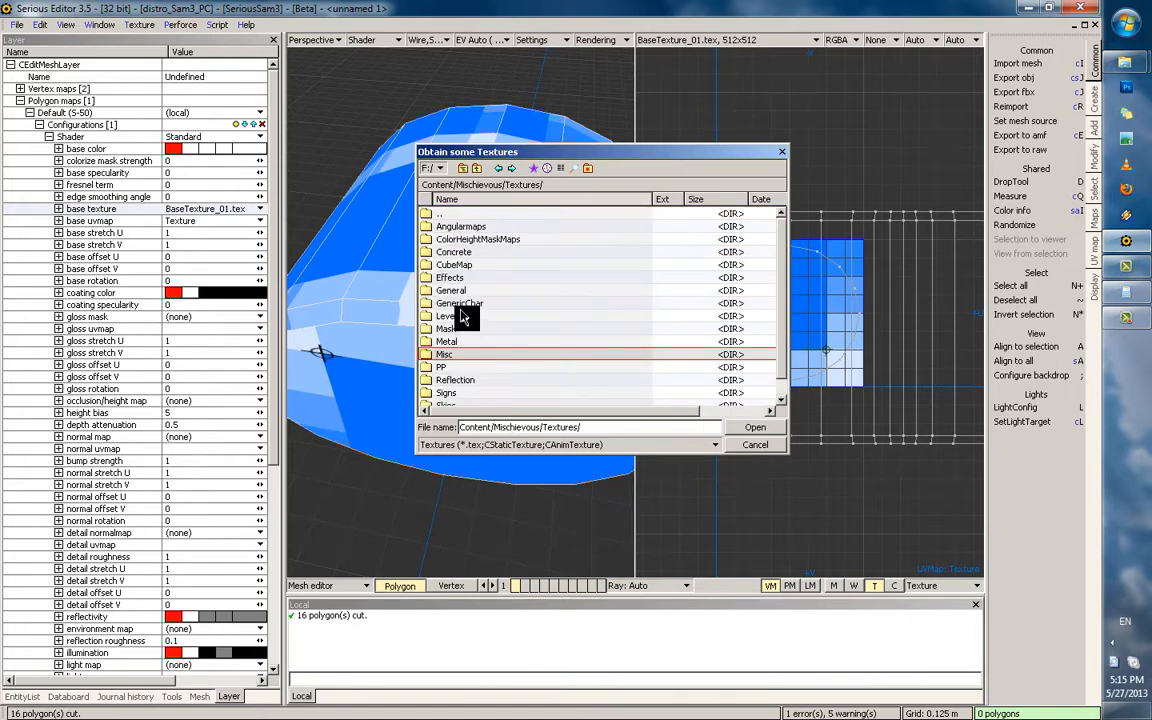
double_click(455, 291)
double_click(453, 230)
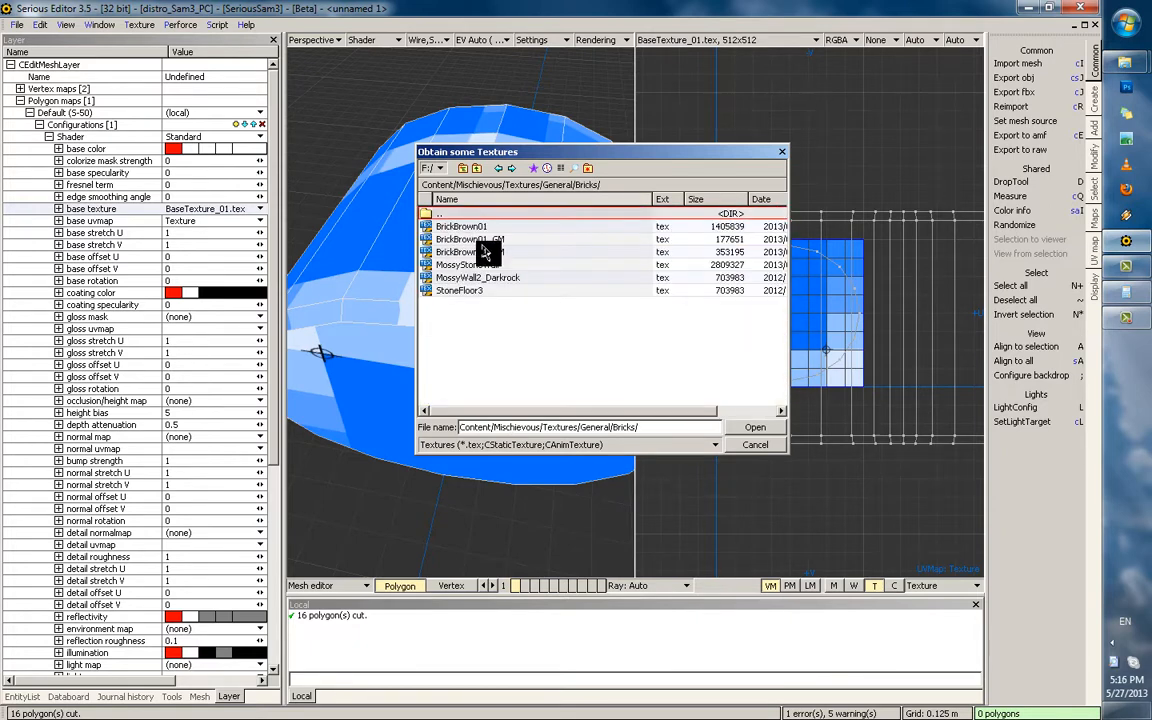
click(475, 236)
click(466, 227)
double_click(472, 240)
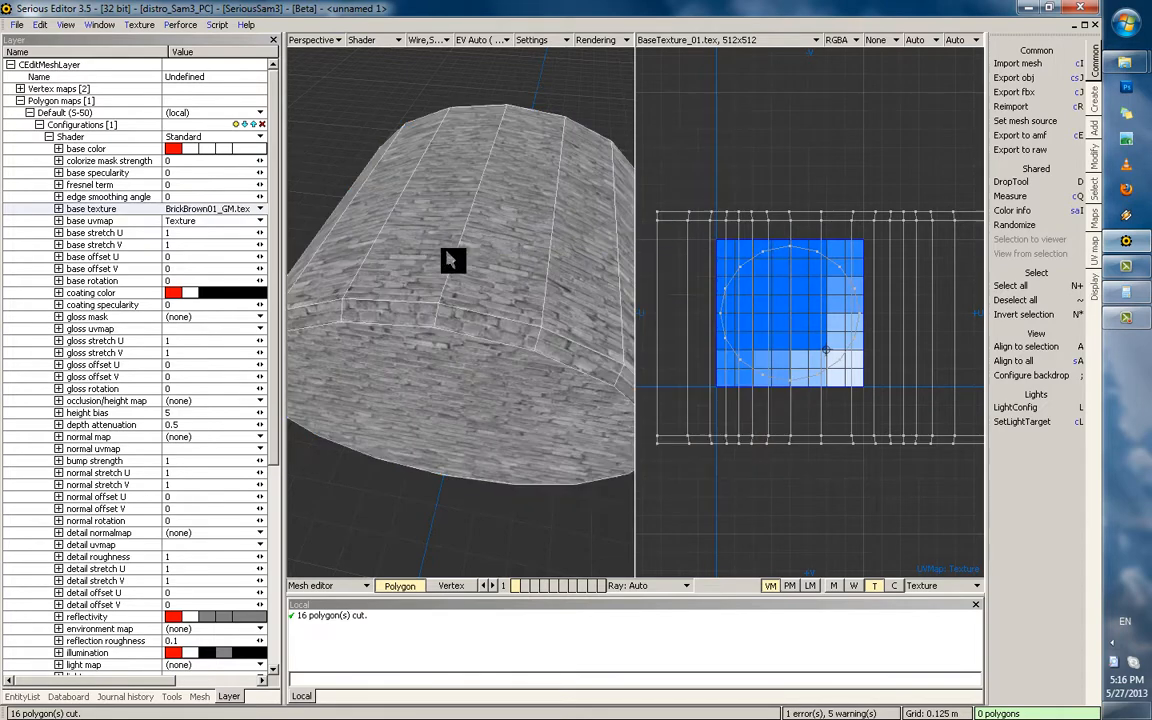
Leave mesh editing and inspect the brick texture up close along the seam on the cylinder's side
key(Escape)
key(grave)
scroll(509, 327, up, 5)
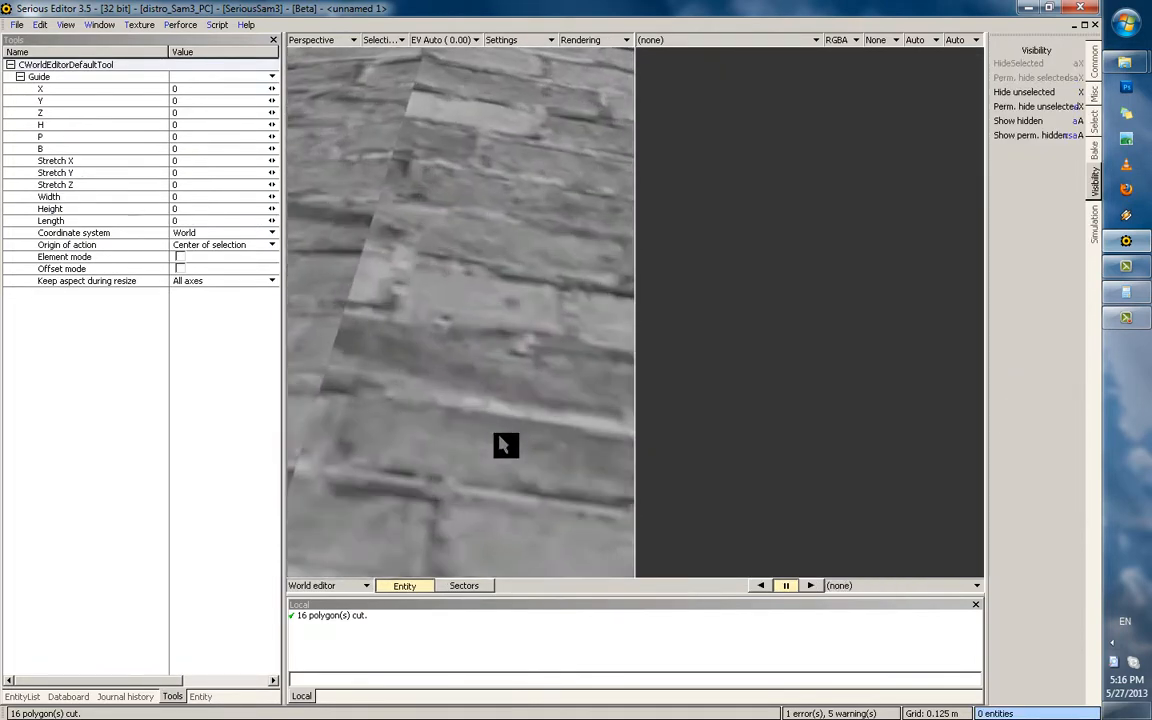
middle_drag(504, 445, 498, 428)
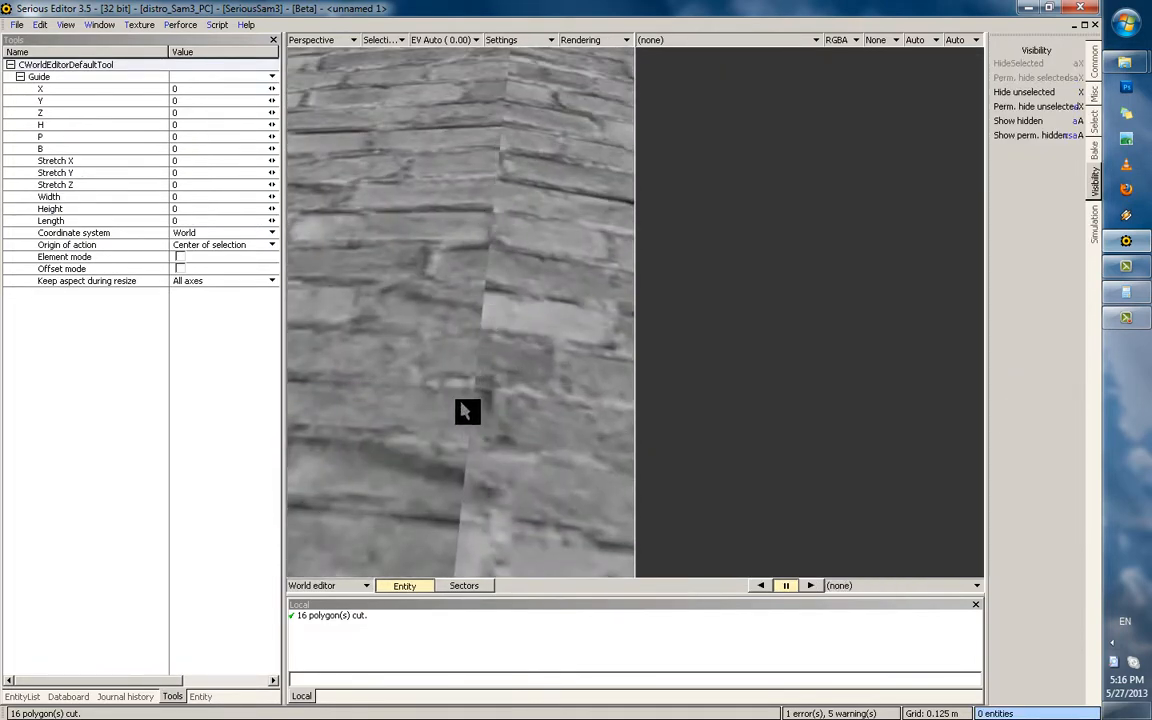
scroll(462, 405, down, 8)
Reopen the mesh, select the connected side polygons, reapply the cylindrical mapping to their UVs, and deselect them
double_click(488, 308)
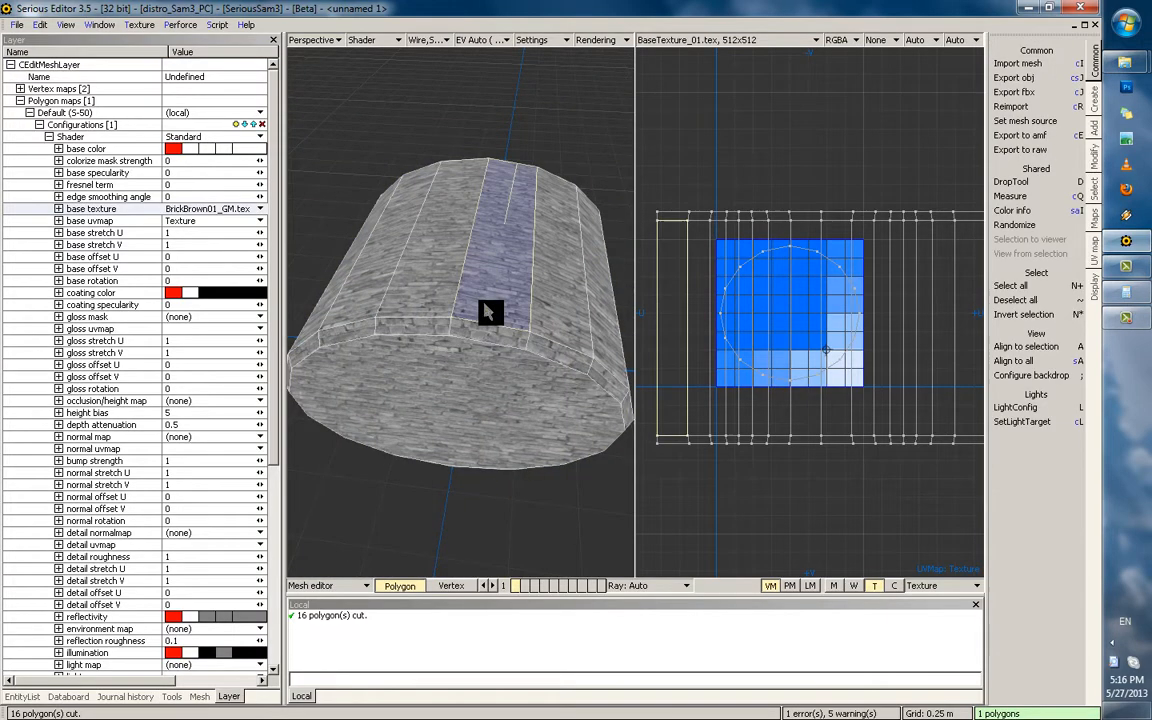
double_click(486, 307)
key(m)
click(708, 314)
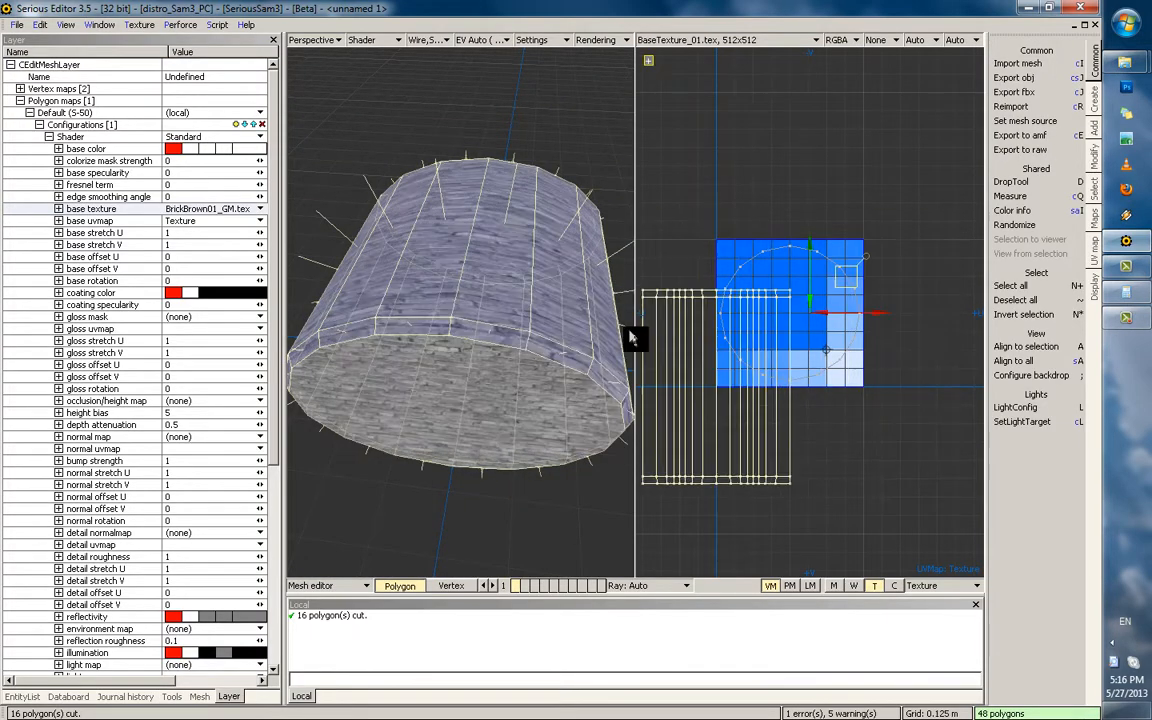
key(grave)
Leave mesh editing and inspect the remapped bricks on the cylinder's side
middle_drag(491, 308, 499, 301)
key(Escape)
key(grave)
scroll(508, 340, up, 4)
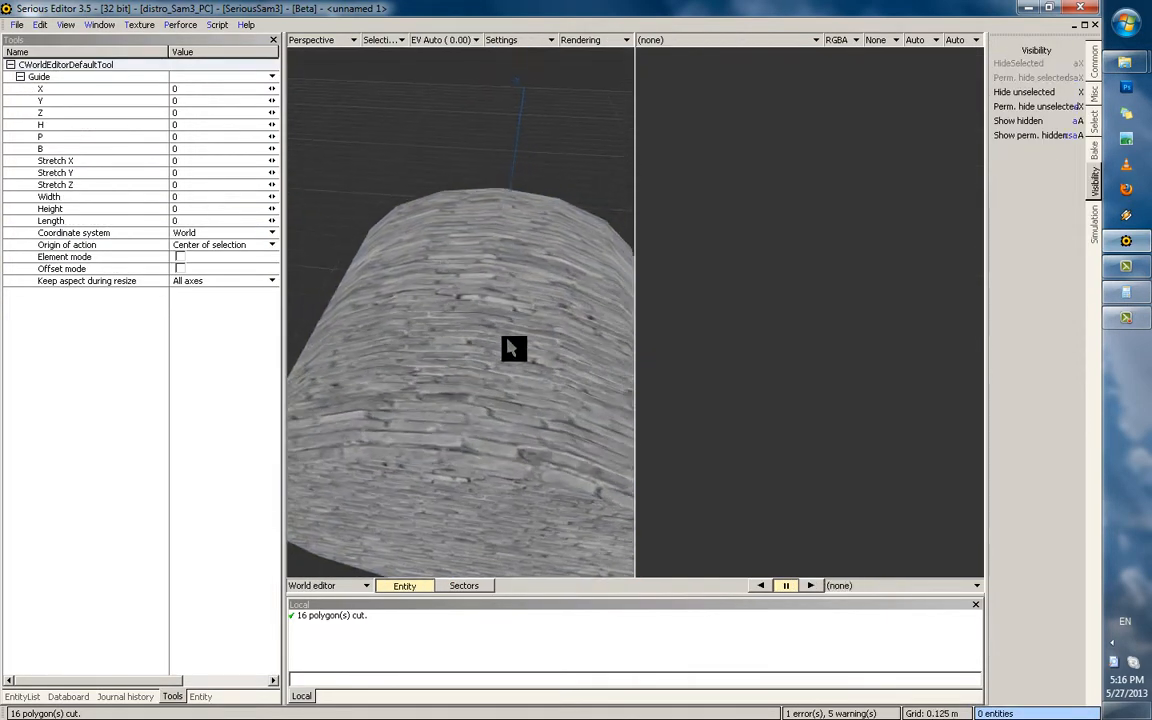
Reopen the mesh for editing and select the connected side polygons
double_click(486, 351)
right_drag(492, 358, 486, 391)
click(498, 320)
mouse_move(493, 313)
right_down()
mouse_move(499, 349)
mouse_move(440, 318)
mouse_move(497, 357)
mouse_move(534, 421)
right_up()
click(476, 329)
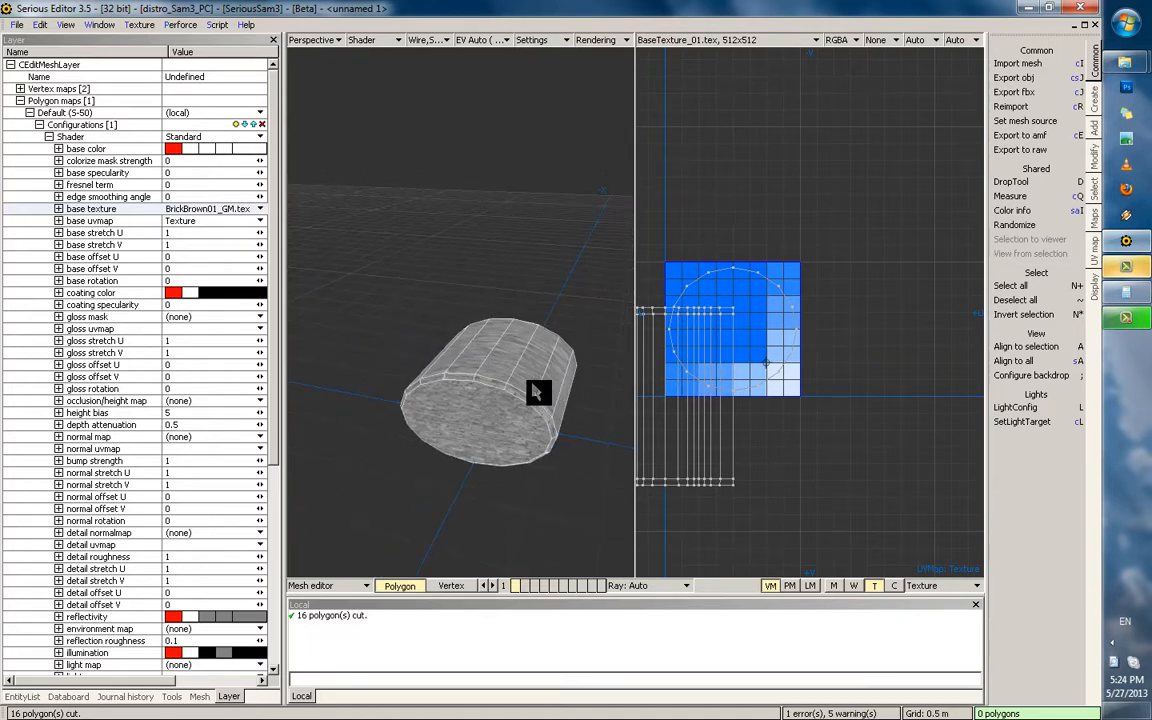
right_drag(535, 344, 523, 396)
double_click(510, 343)
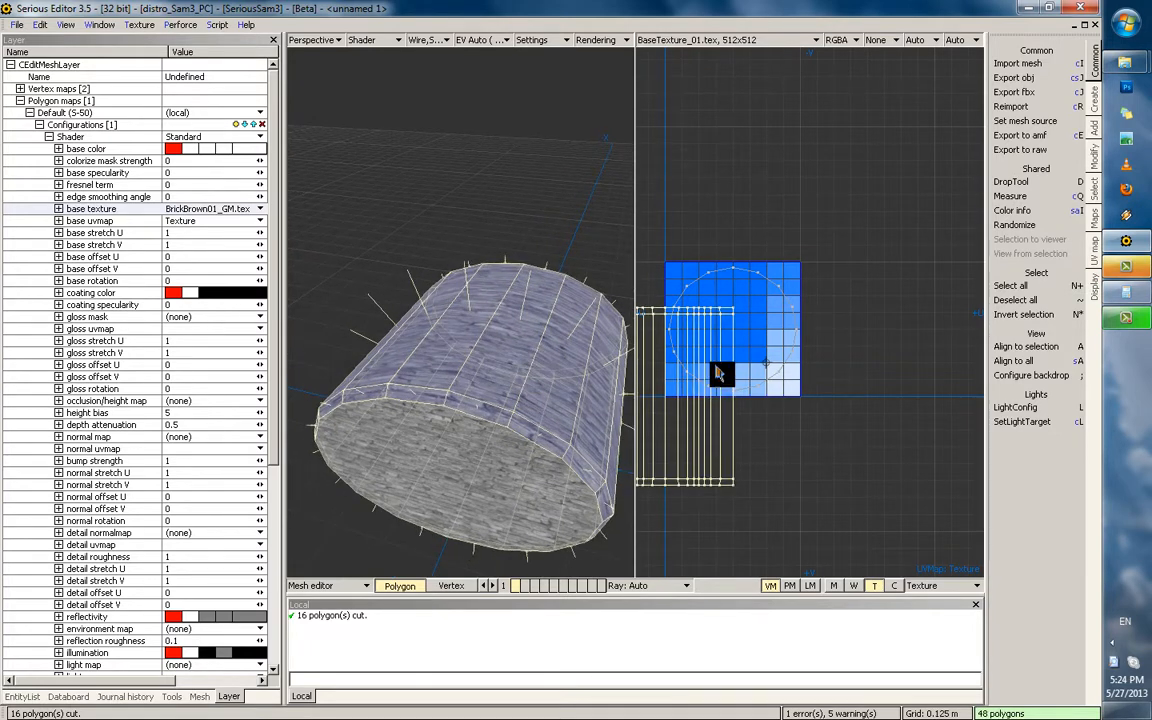
Examine how the selected side UVs lie against the texture square in the UV view
scroll(722, 368, down, 1)
middle_drag(736, 364, 751, 361)
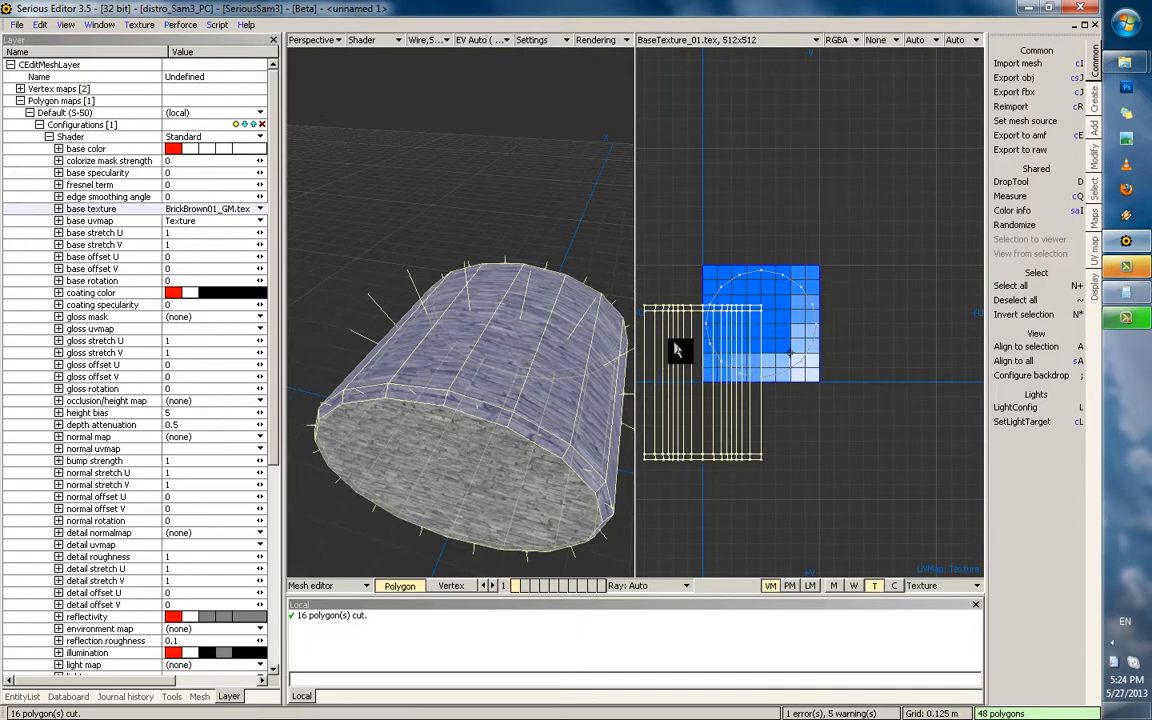
scroll(680, 314, down, 2)
scroll(806, 310, up, 1)
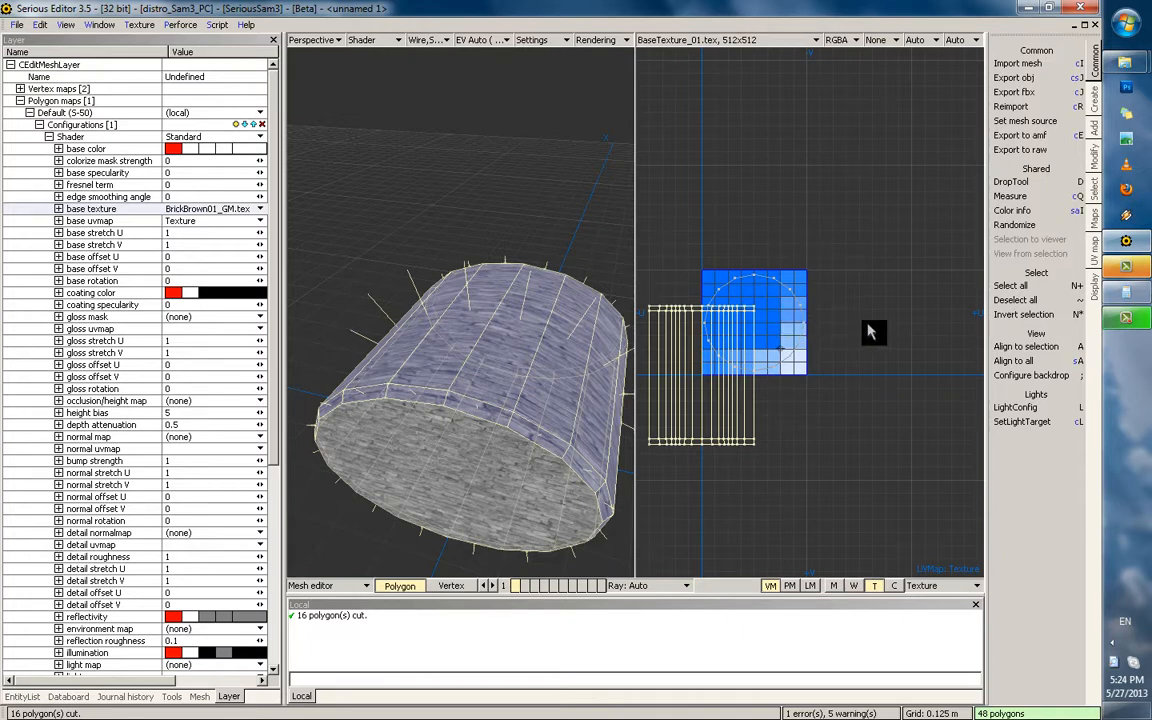
middle_drag(868, 324, 859, 330)
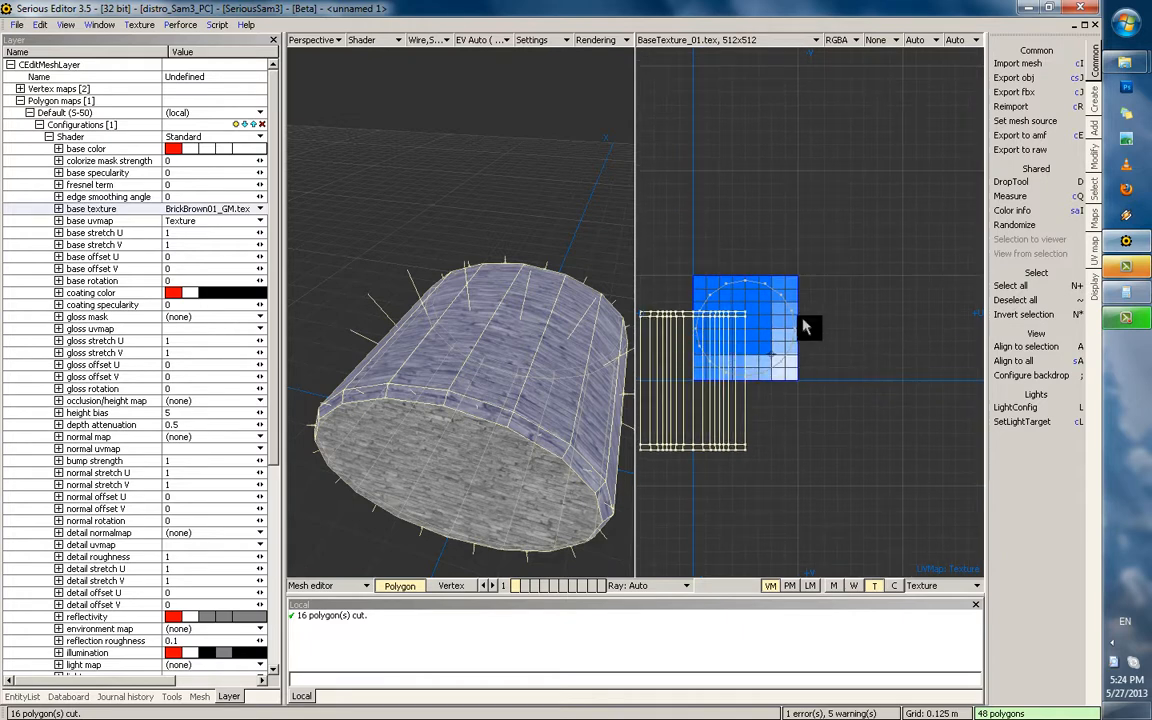
middle_drag(807, 294, 818, 332)
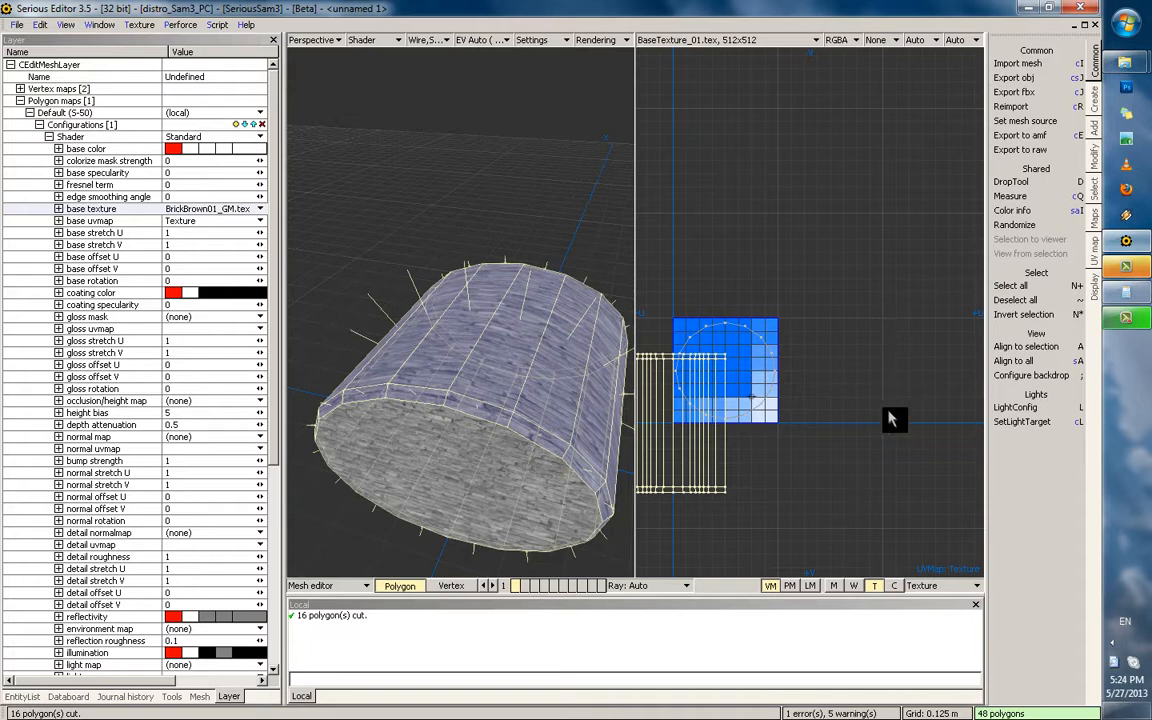
middle_drag(813, 257, 849, 286)
scroll(833, 313, down, 2)
scroll(830, 364, up, 2)
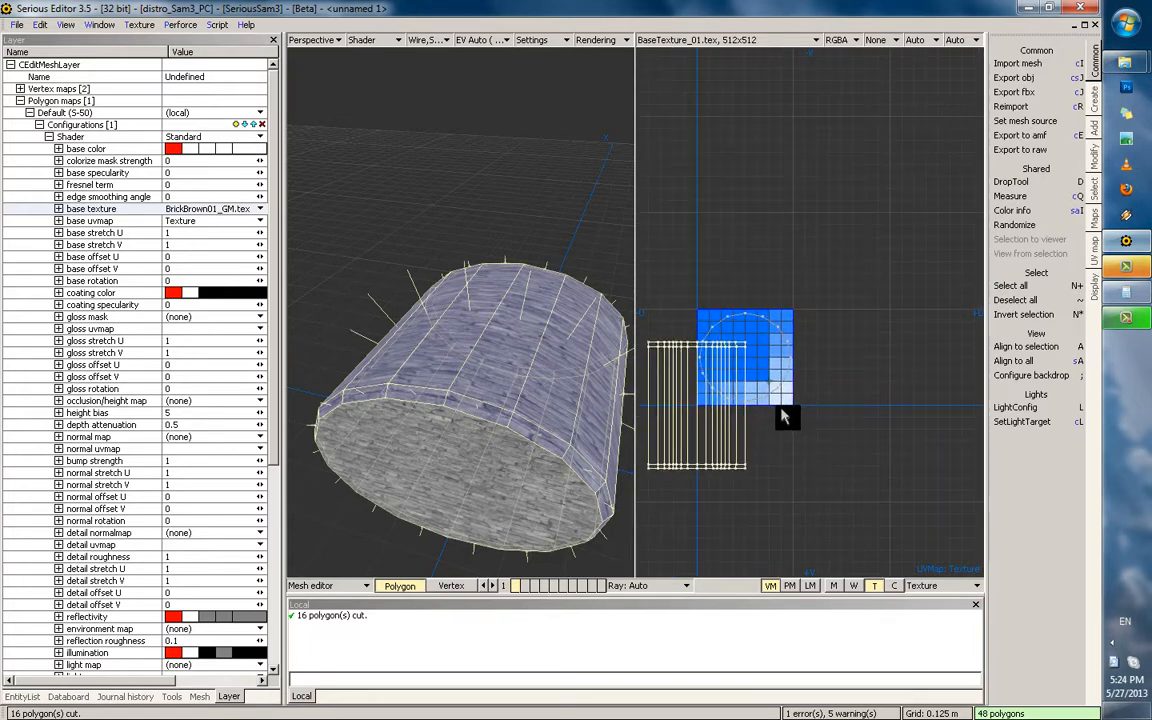
Scale and move the side UVs freehand so they span the texture square's height and extend past one side
drag(769, 432, 831, 382)
drag(818, 249, 752, 359)
key(d)
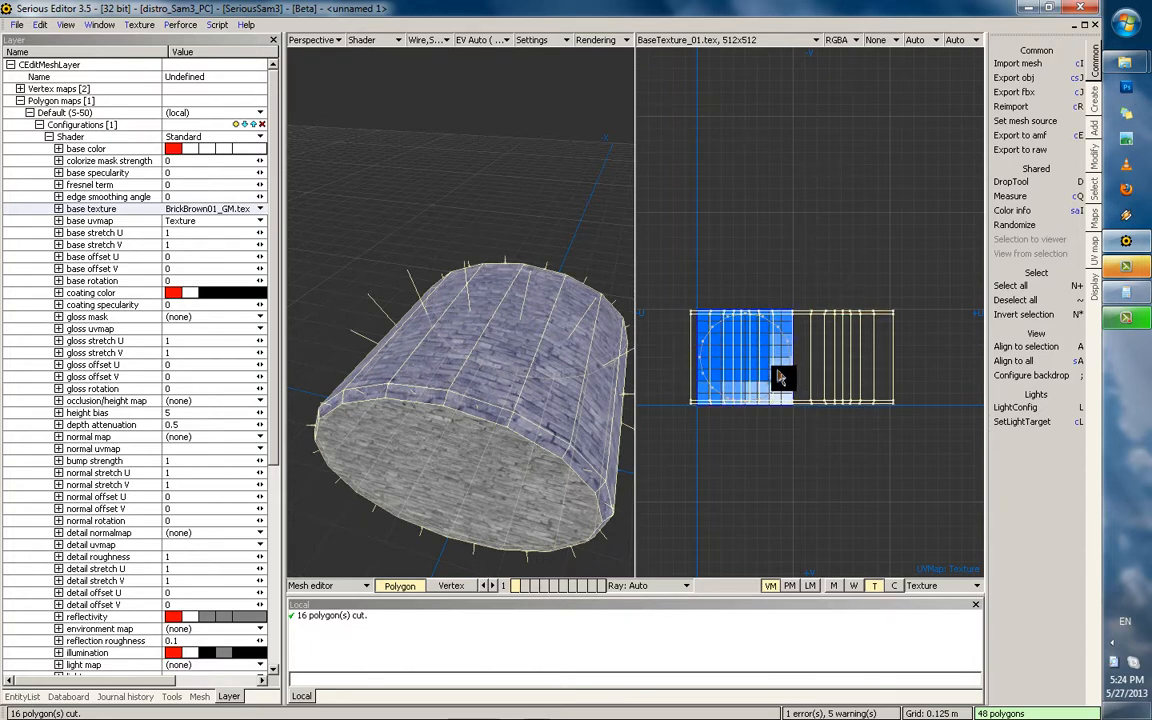
scroll(781, 376, up, 1)
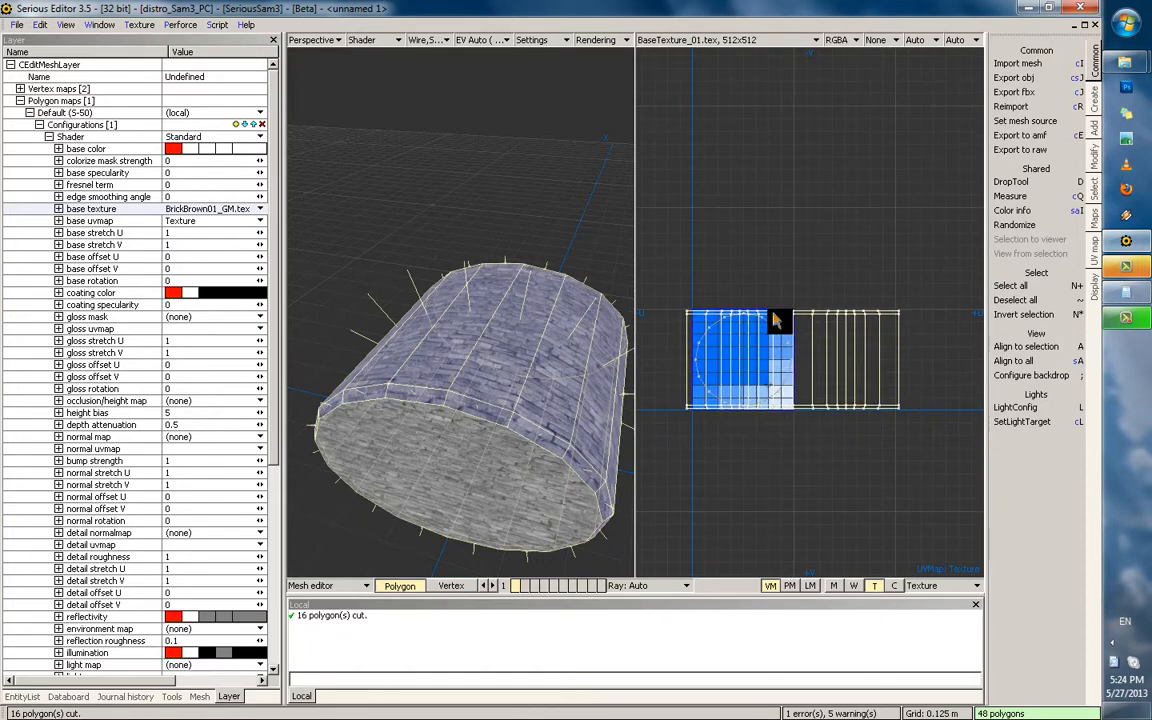
scroll(778, 322, up, 1)
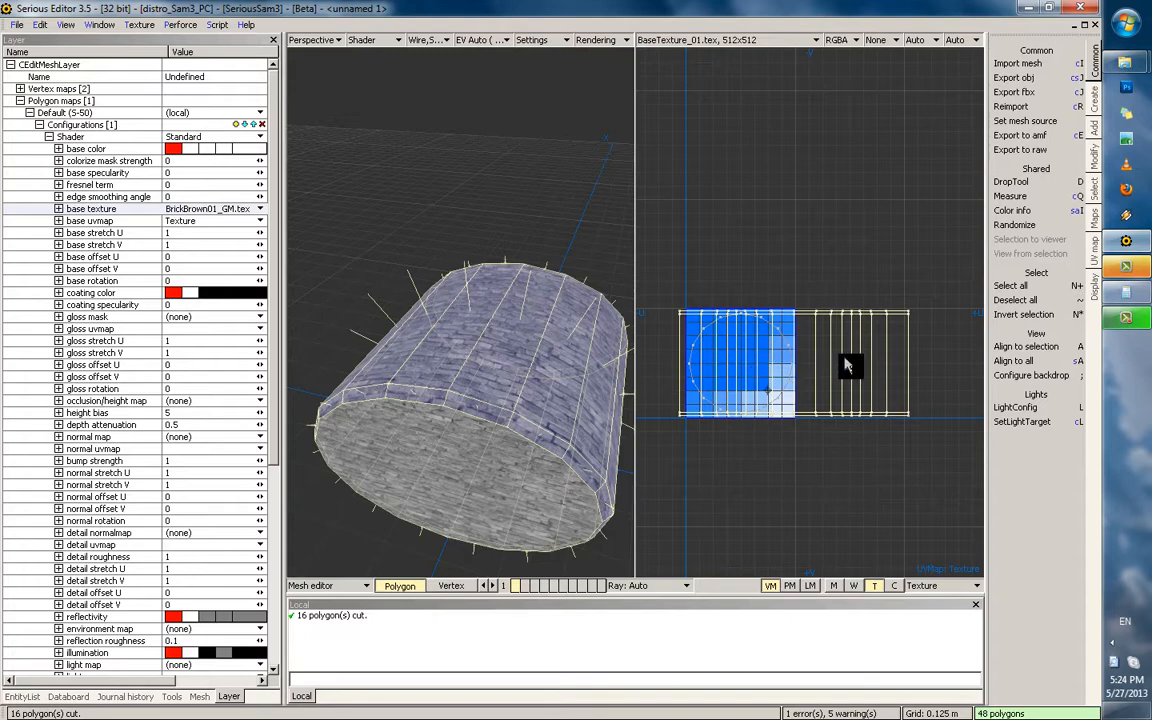
middle_drag(568, 346, 480, 332)
middle_drag(562, 330, 537, 332)
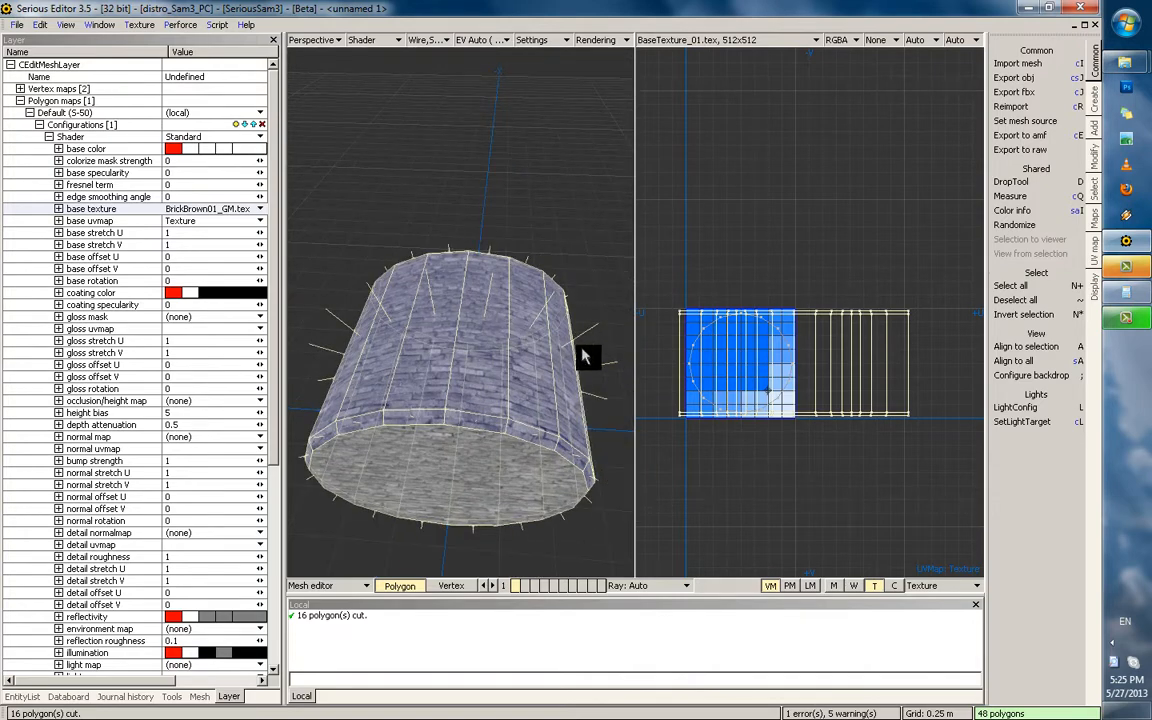
Align the side UVs to the texture square's edges by hand and inspect the bricks outside mesh editing
drag(792, 419, 788, 419)
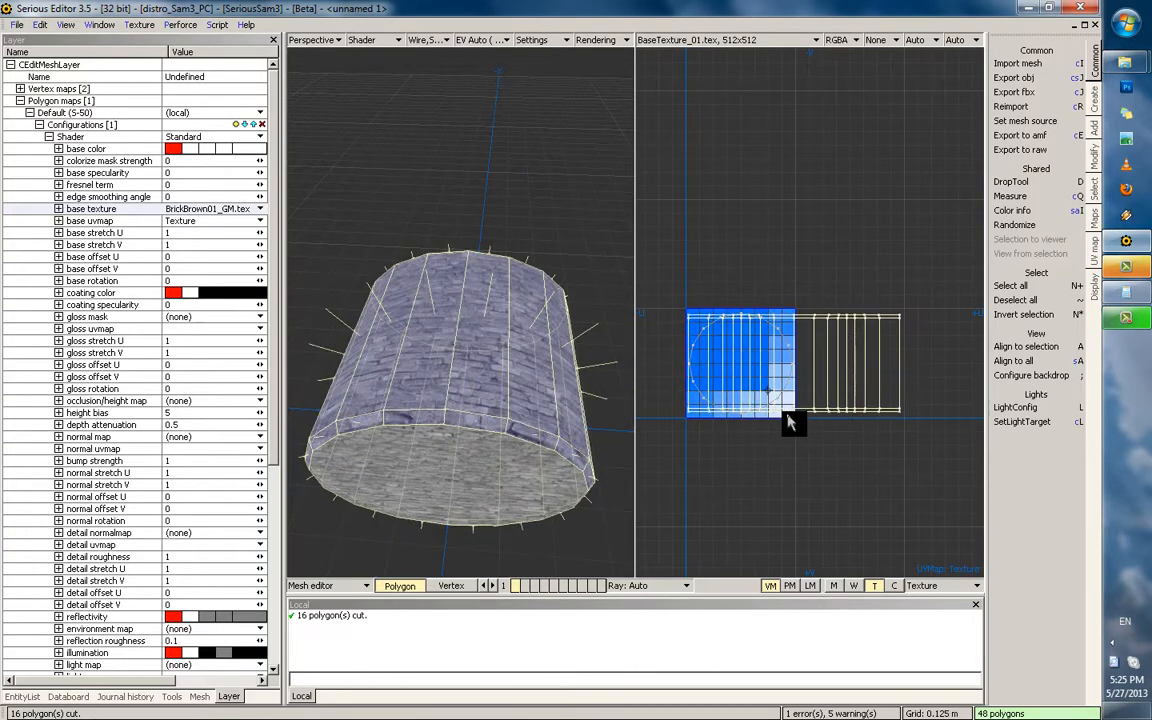
key(t)
mouse_move(809, 286)
mouse_down()
mouse_move(819, 283)
mouse_move(805, 298)
mouse_up()
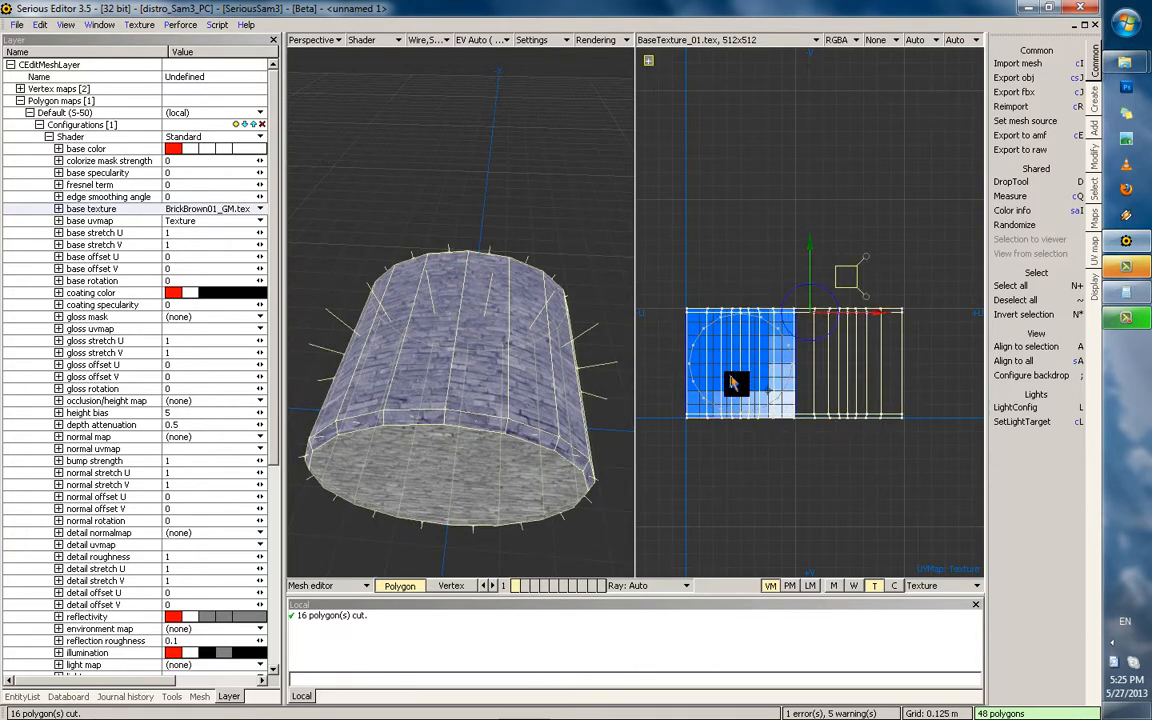
right_drag(554, 342, 537, 450)
key(Escape)
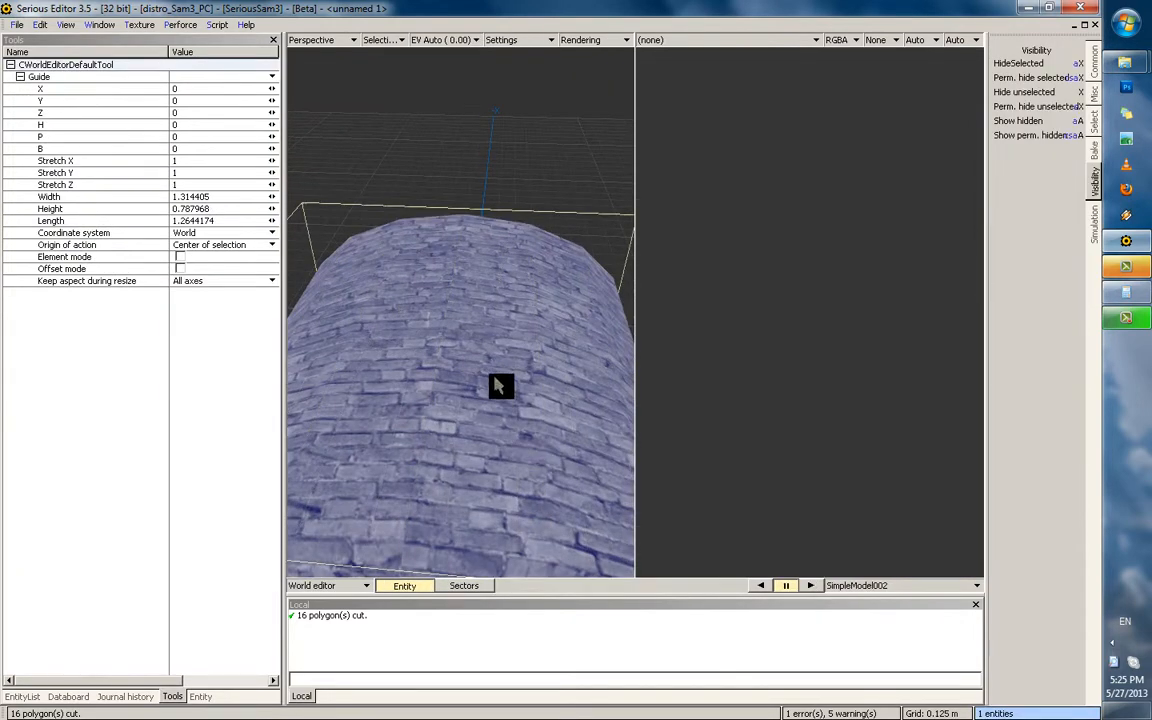
right_drag(499, 386, 494, 339)
Reopen the mesh for editing and undo the last manual adjustments of the side UVs
key(Return)
key(ctrl+z)
key(ctrl+z)
key(ctrl+z)
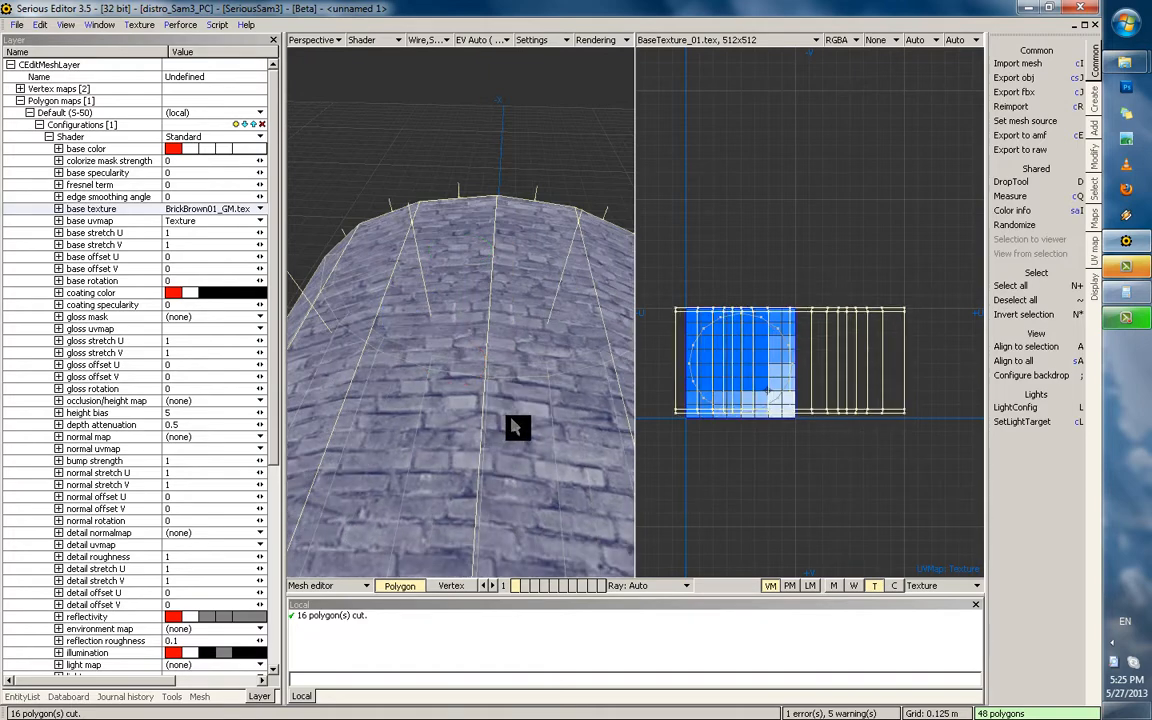
Try fitting the side UVs to the texture square with the Mapping tool's Fit V option
key(m)
click(670, 446)
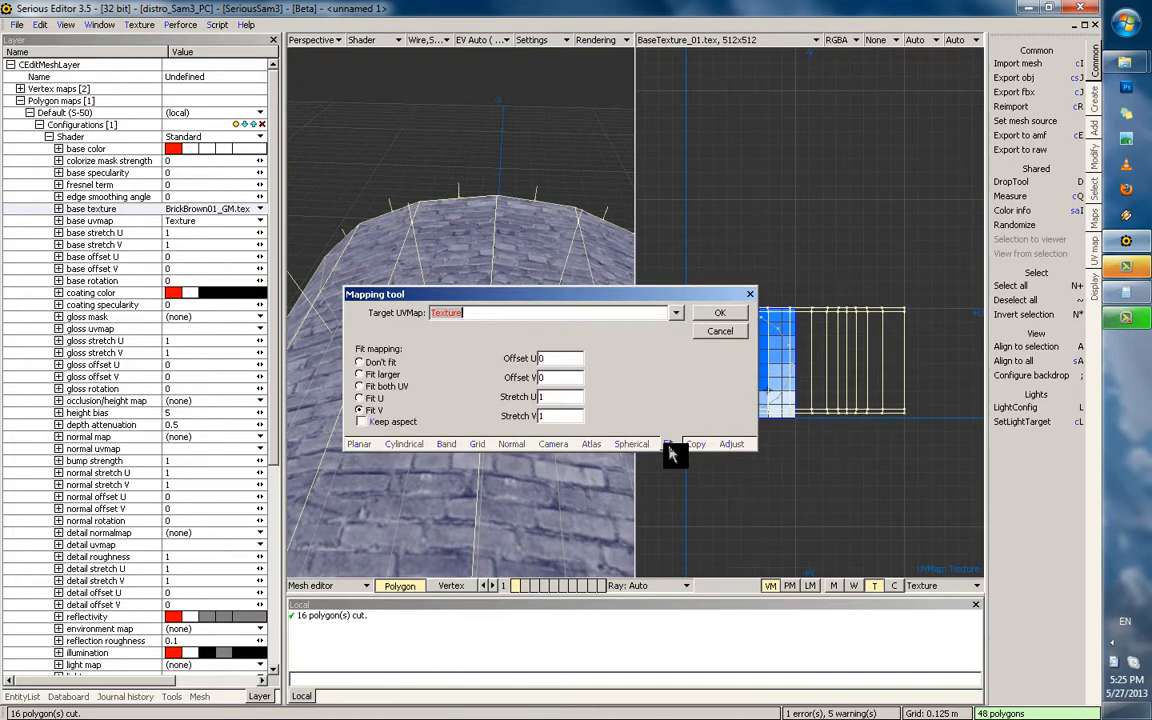
click(712, 313)
right_drag(483, 437, 518, 325)
Examine the fit options offered by the Mapping tool's Fit, Planar and Normal mappings
key(m)
click(669, 443)
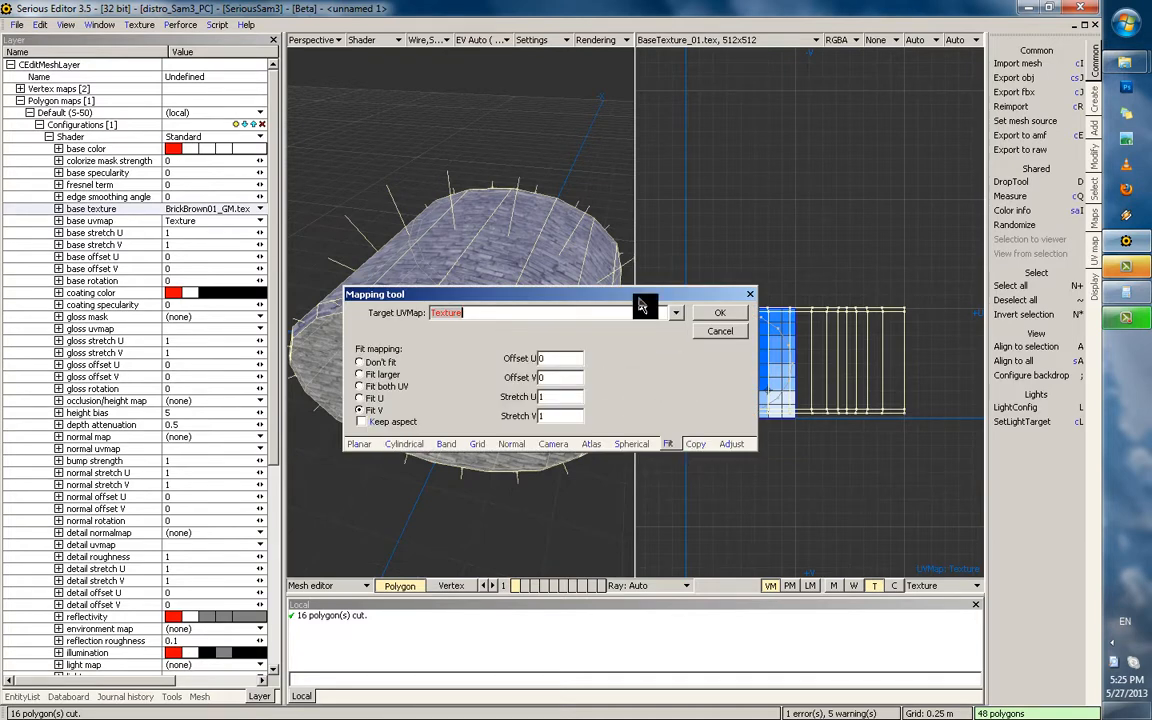
drag(640, 297, 552, 331)
click(302, 429)
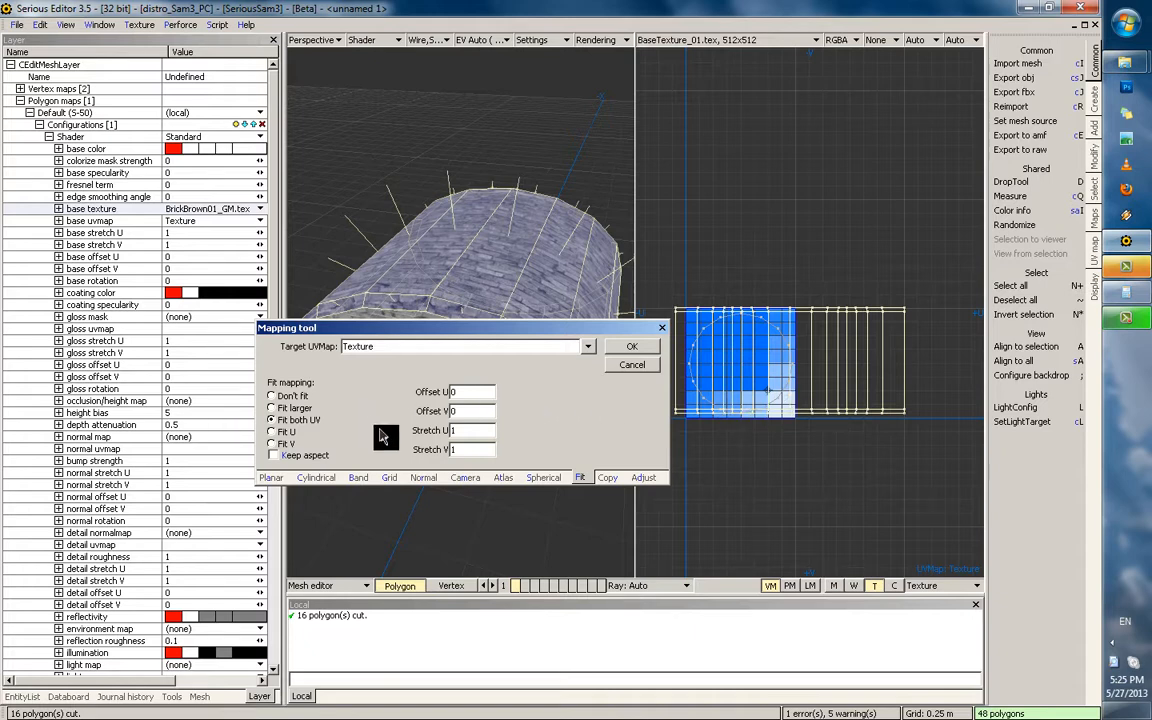
click(300, 432)
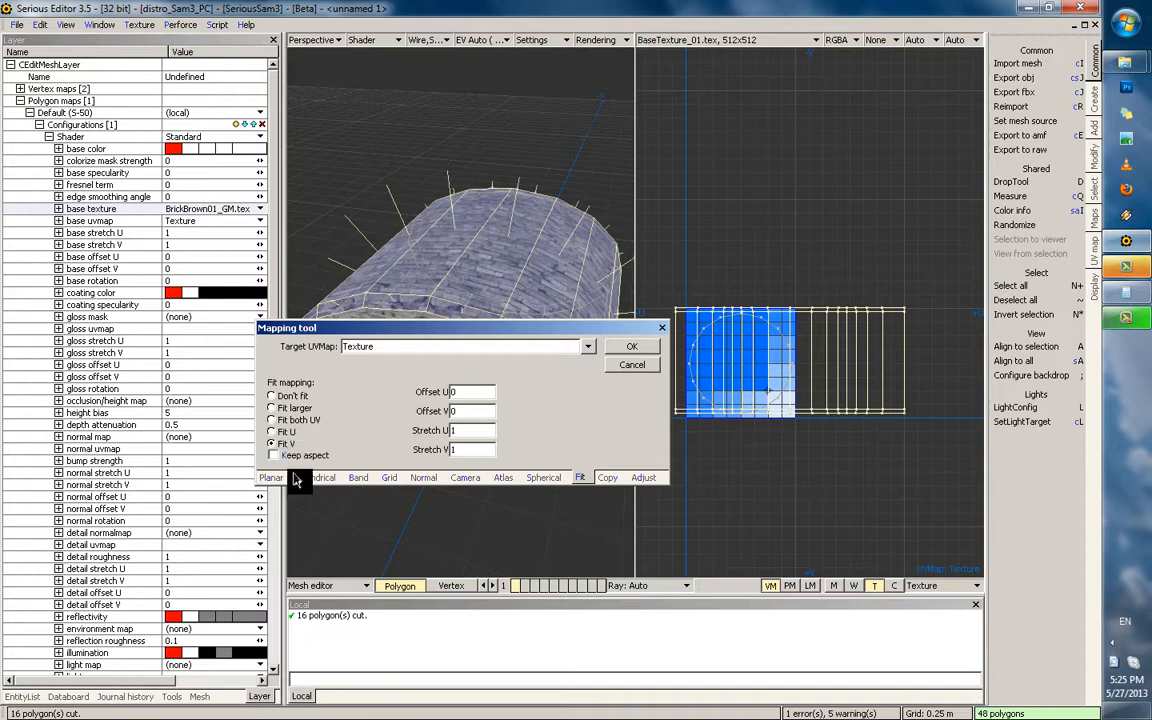
click(276, 478)
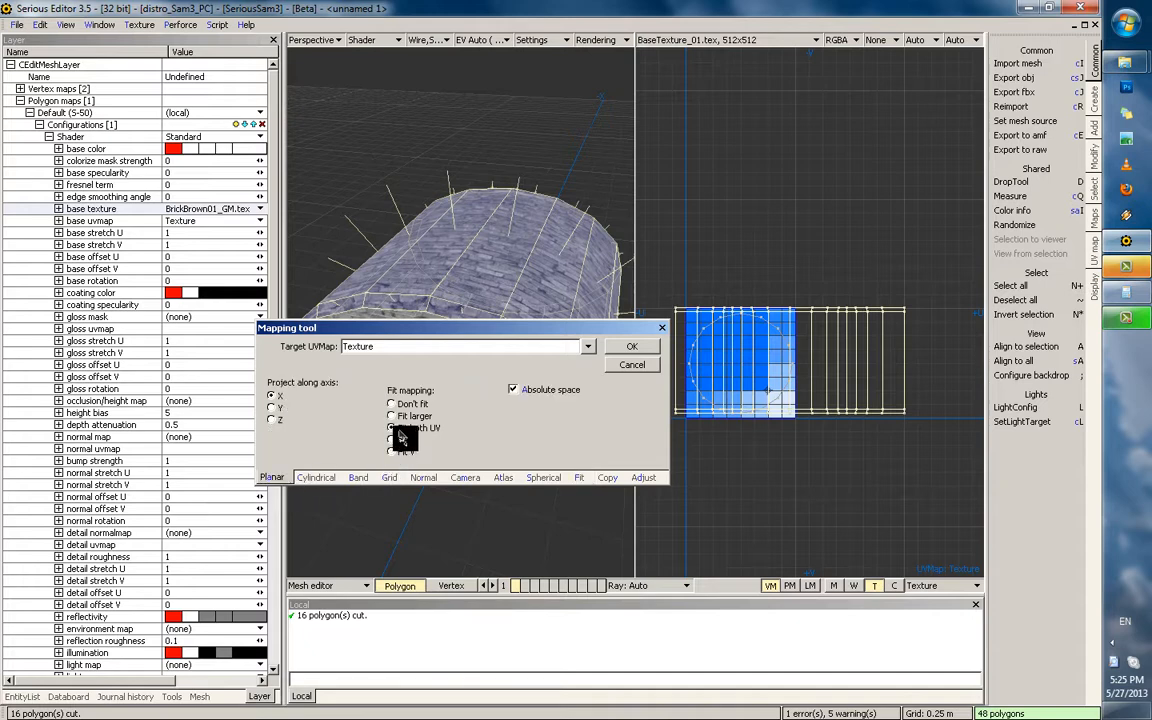
click(416, 480)
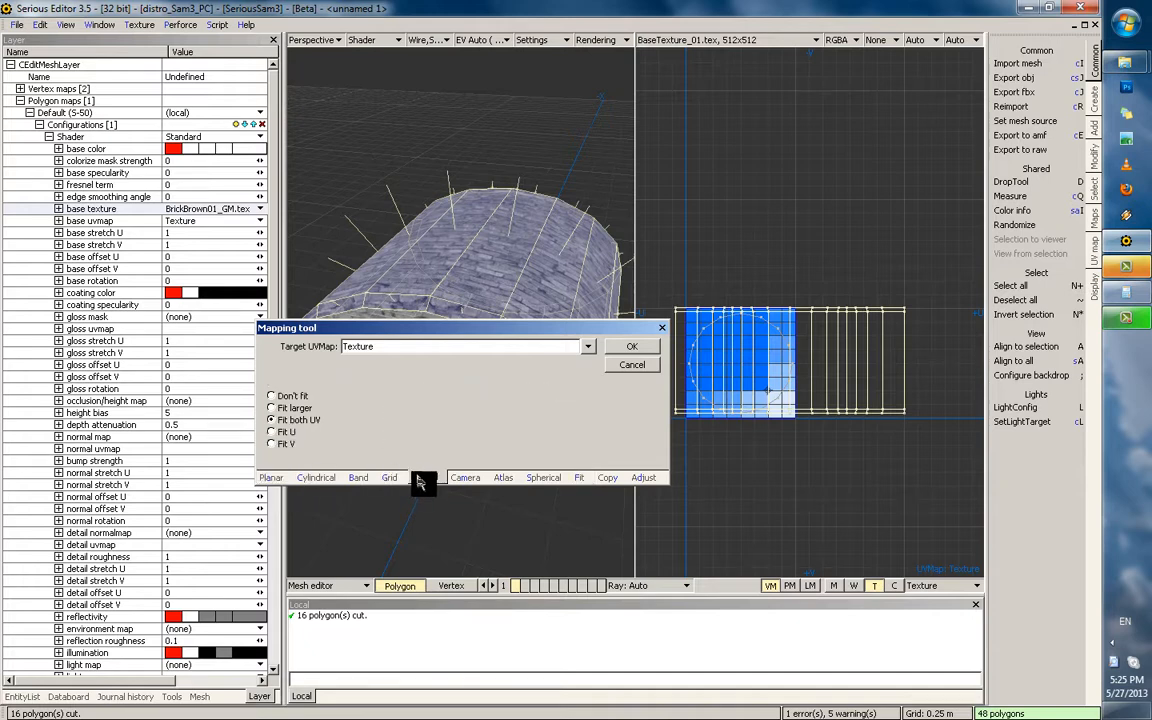
Try fitting the side UVs to the texture square with Fit both UV, and undo that fit
click(272, 442)
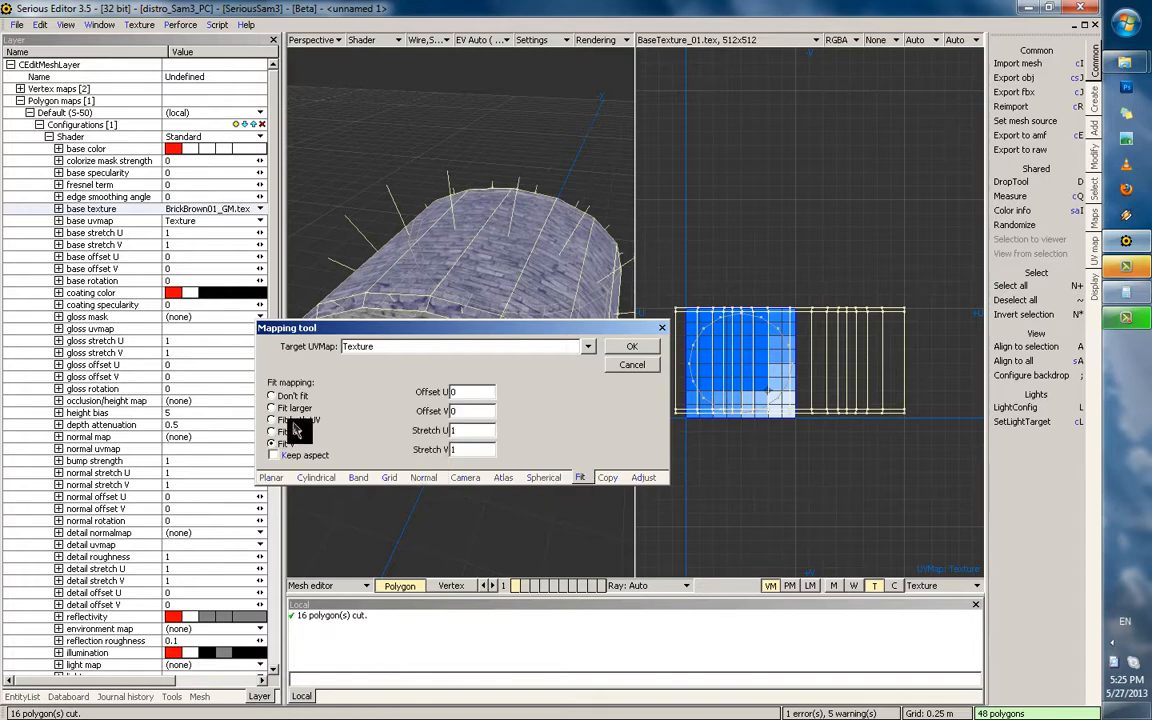
click(630, 356)
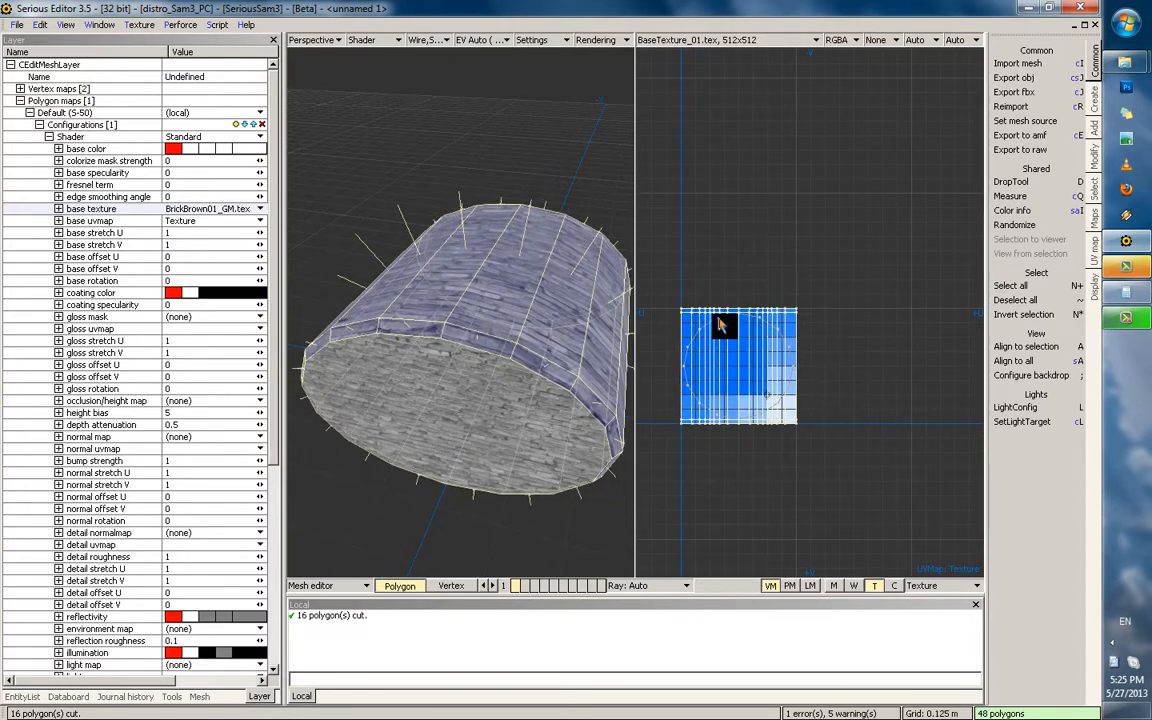
drag(760, 414, 776, 431)
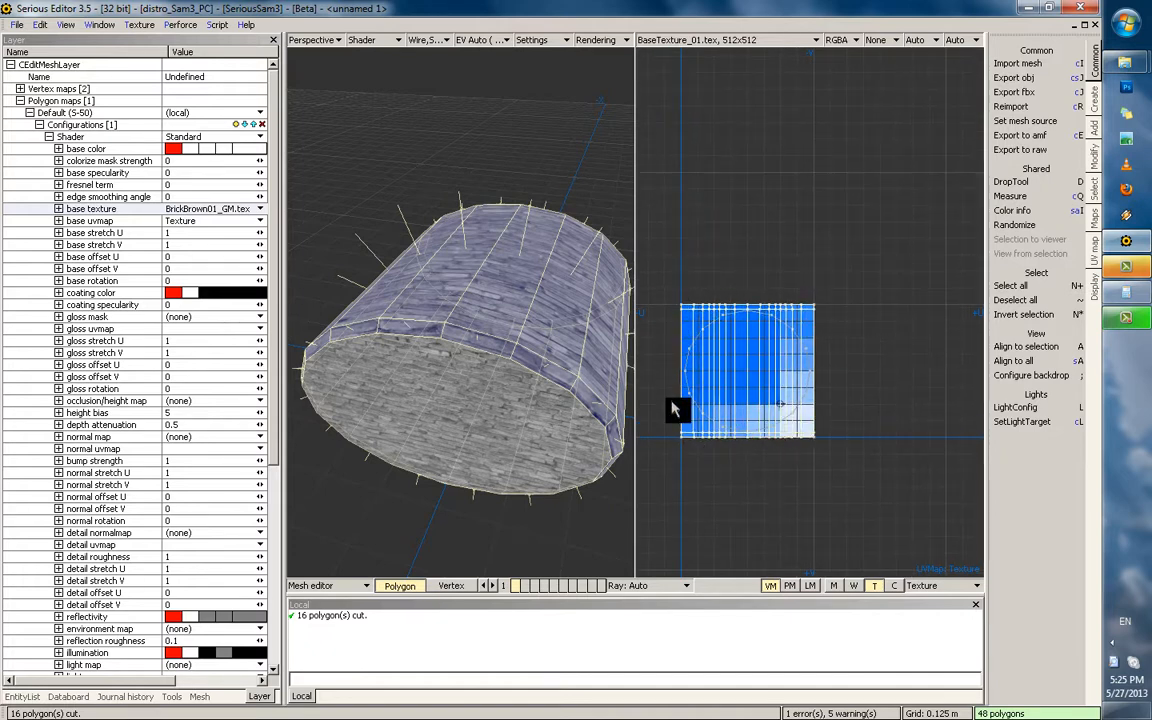
key(m)
drag(516, 295, 442, 301)
click(652, 333)
key(ctrl+z)
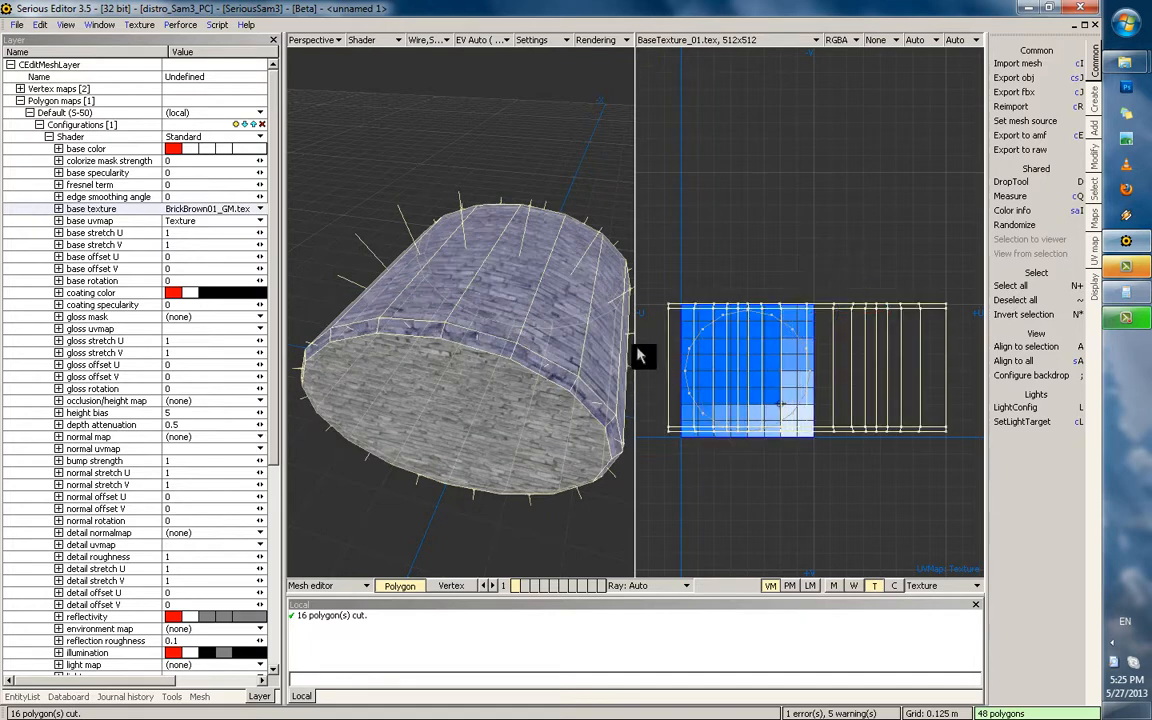
Try fitting the side UVs to the texture square's width with Fit U, and undo that fit
key(m)
click(719, 312)
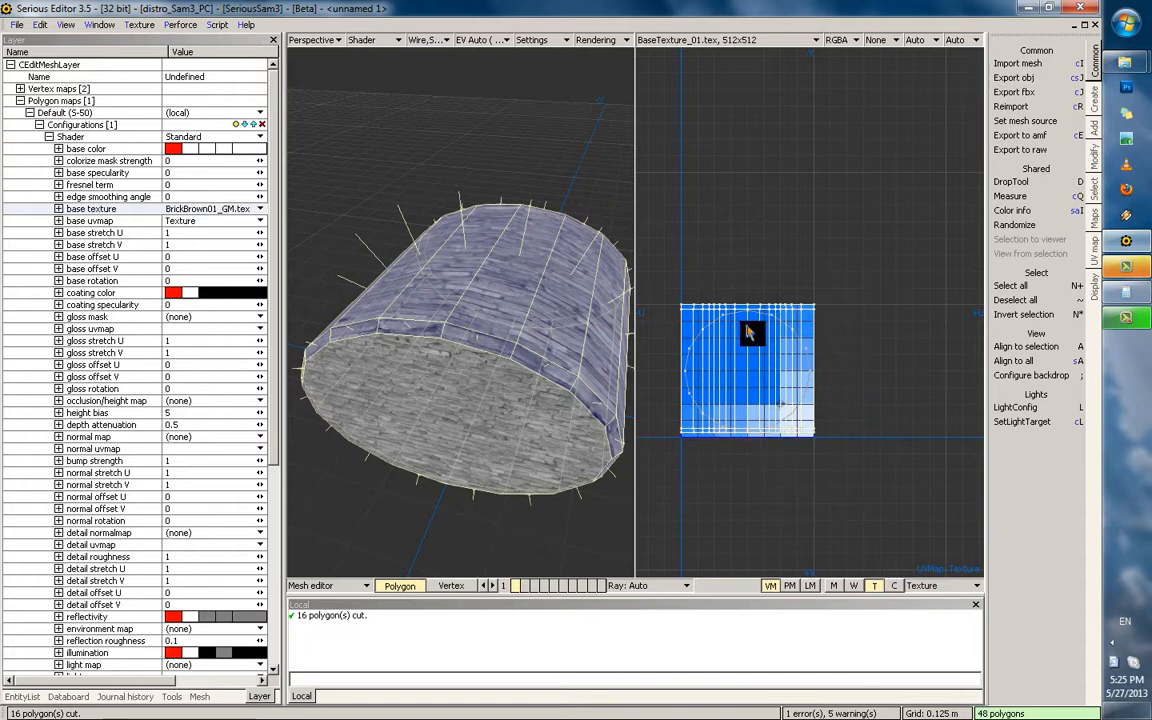
key(ctrl+z)
Squash the side UVs into a low horizontal strip and fit them to the texture square with Fit U
drag(808, 281, 741, 297)
key(m)
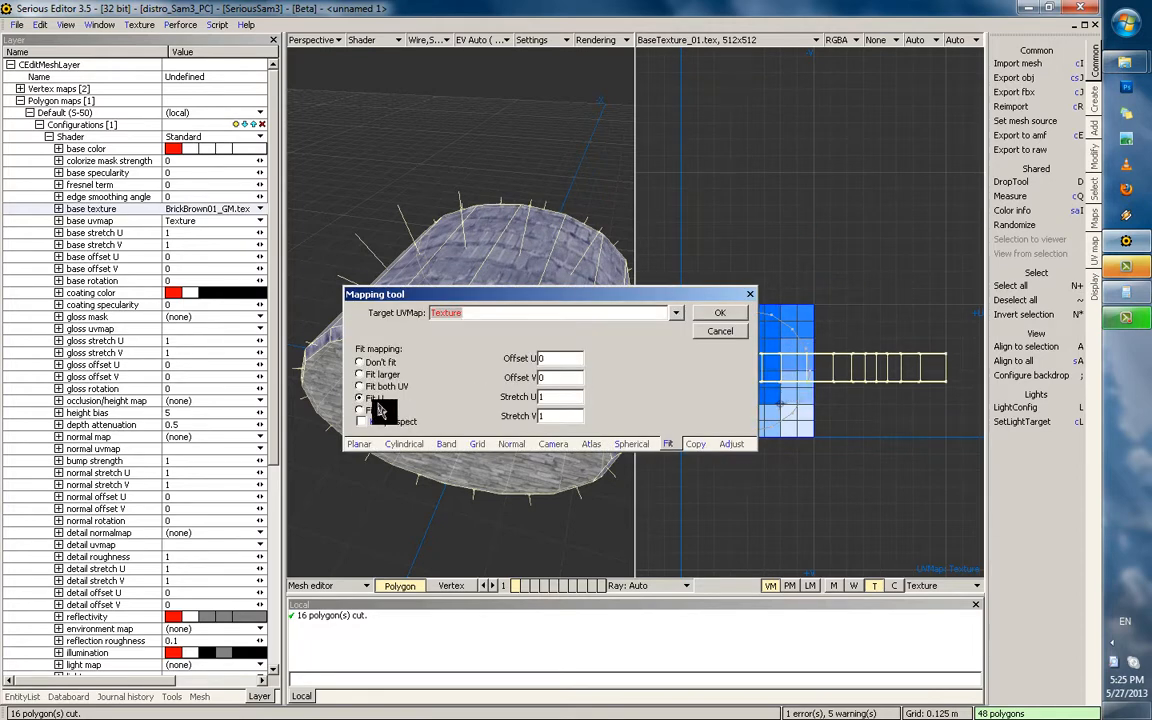
drag(465, 294, 344, 309)
click(602, 328)
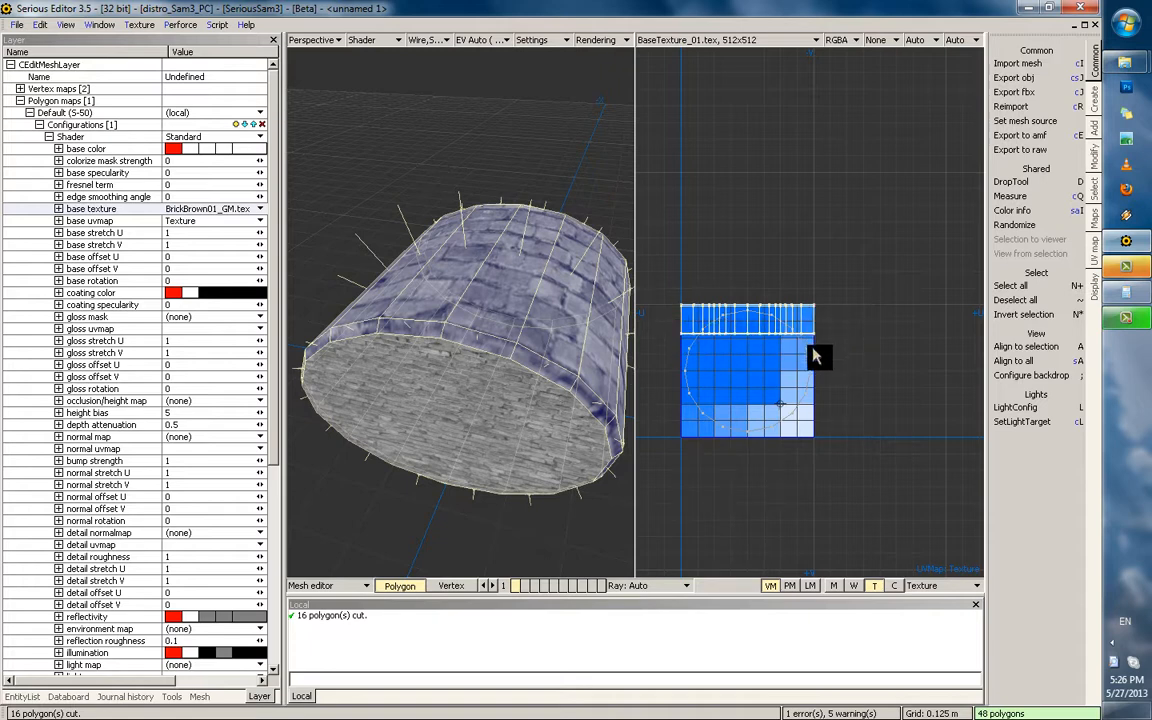
middle_drag(818, 280, 819, 289)
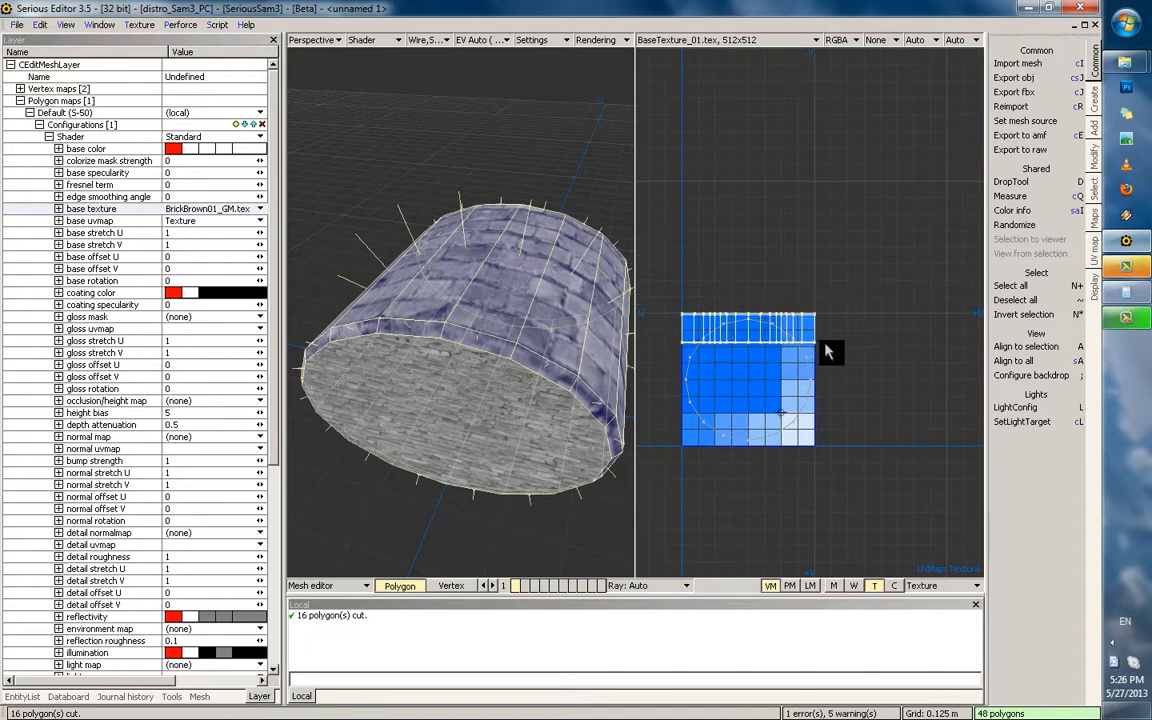
Undo the Fit U mapping and the vertical squash of the side UVs
key(ctrl+z)
click(728, 333)
key(ctrl+z)
key(ctrl+z)
key(ctrl+z)
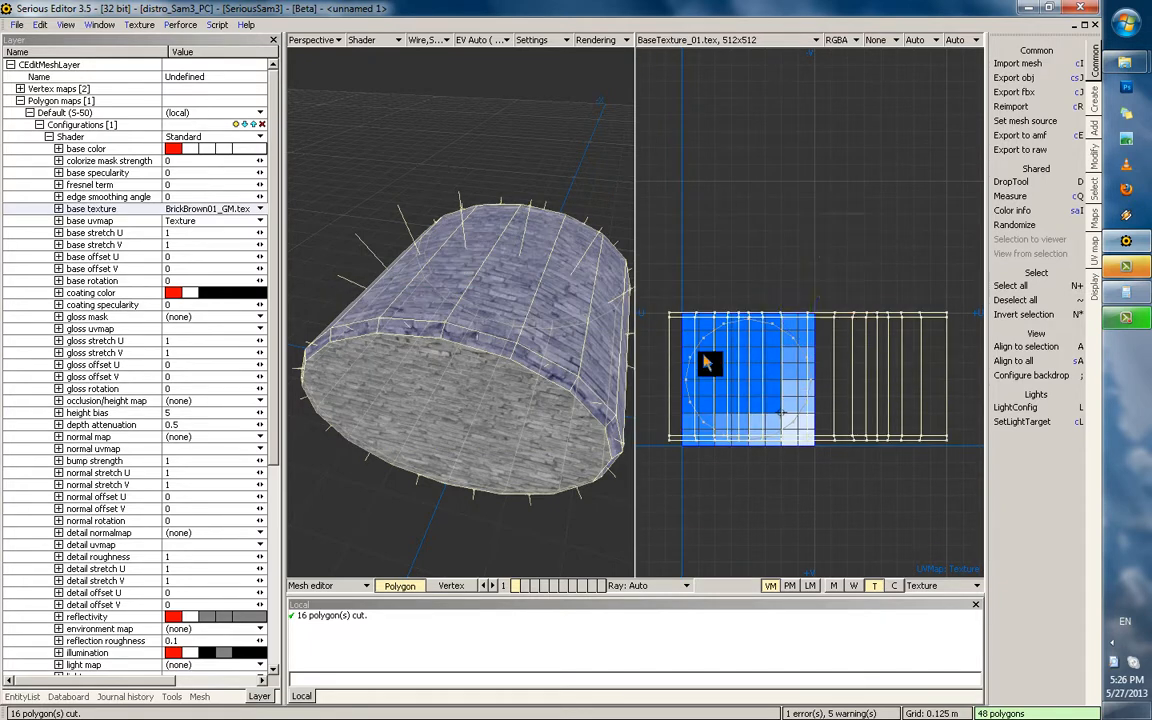
Fit the side UVs to the texture square's height with the Mapping tool's Fit V option
key(m)
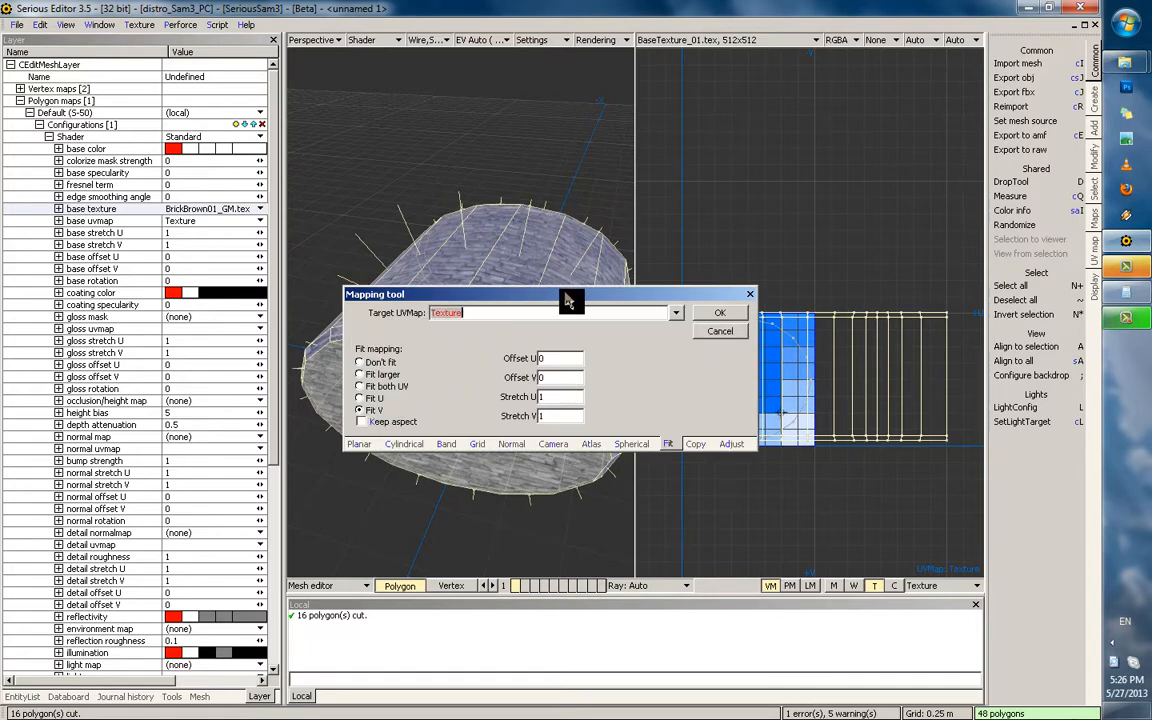
drag(566, 297, 450, 289)
click(612, 307)
scroll(721, 345, down, 1)
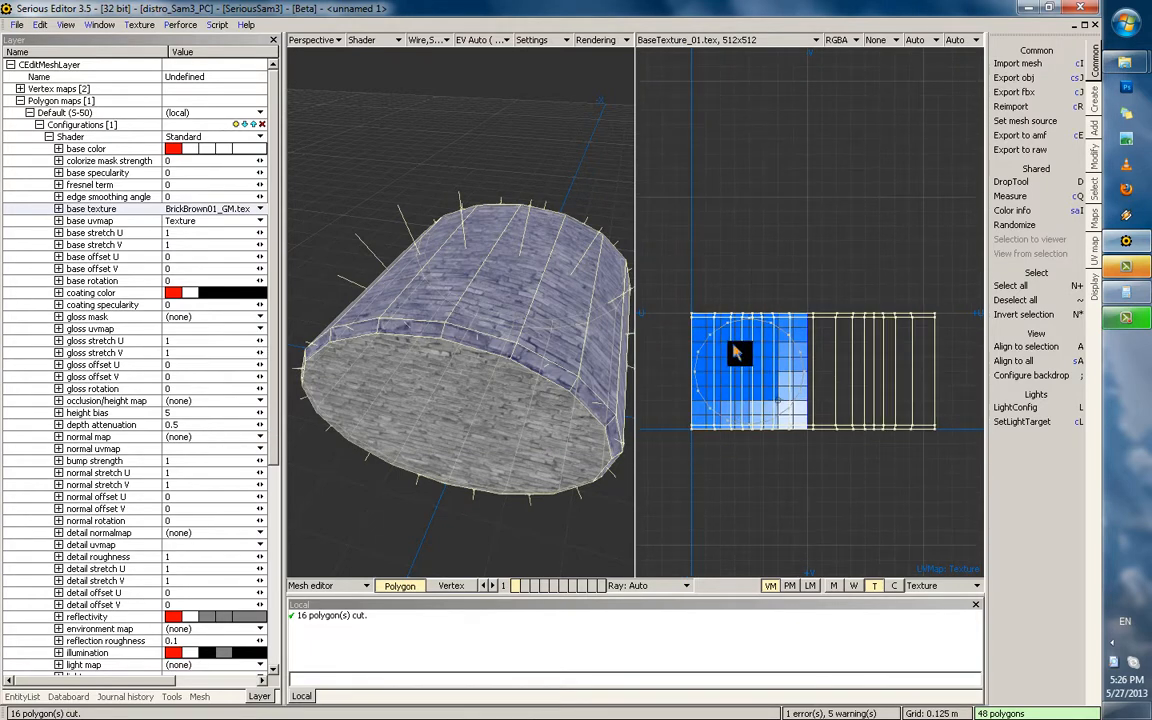
Fit the side UVs to the whole texture square using the Fit both UV option
key(m)
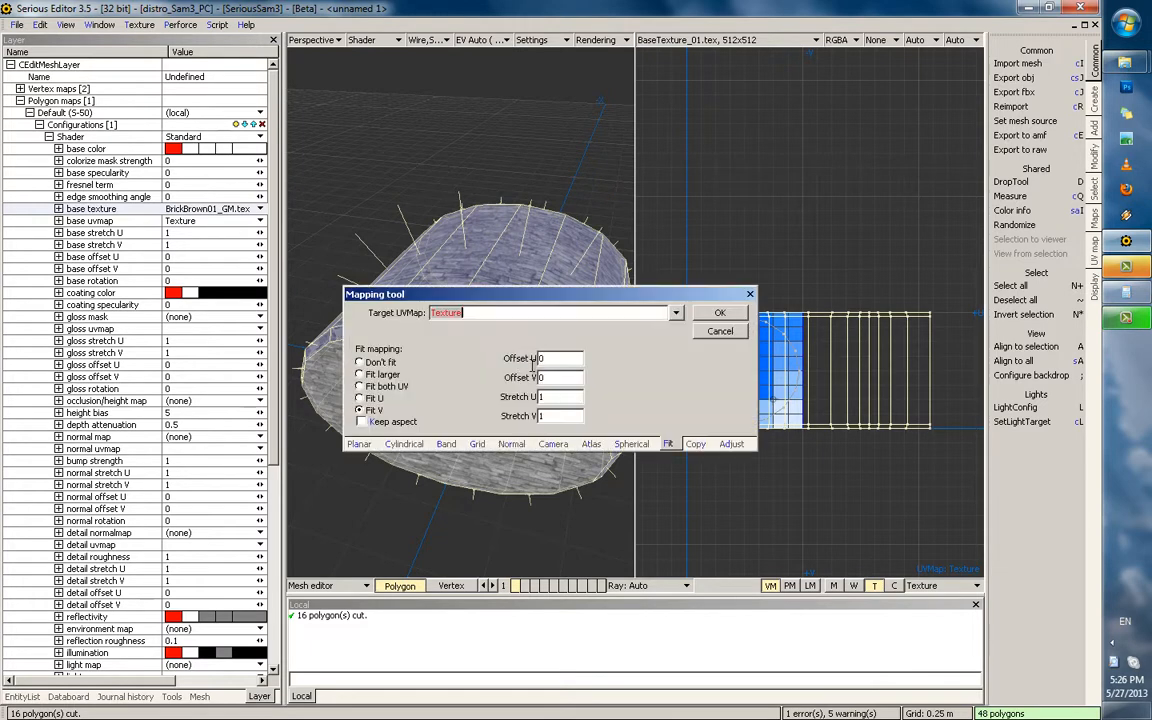
click(714, 324)
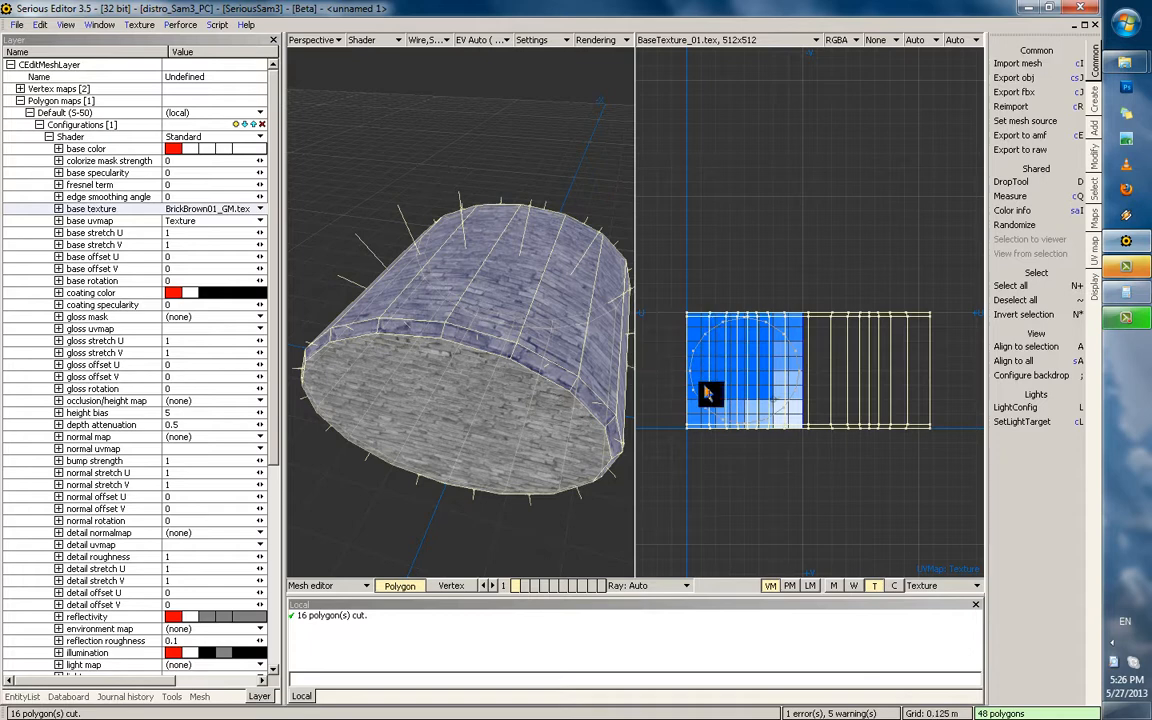
middle_drag(527, 393, 521, 372)
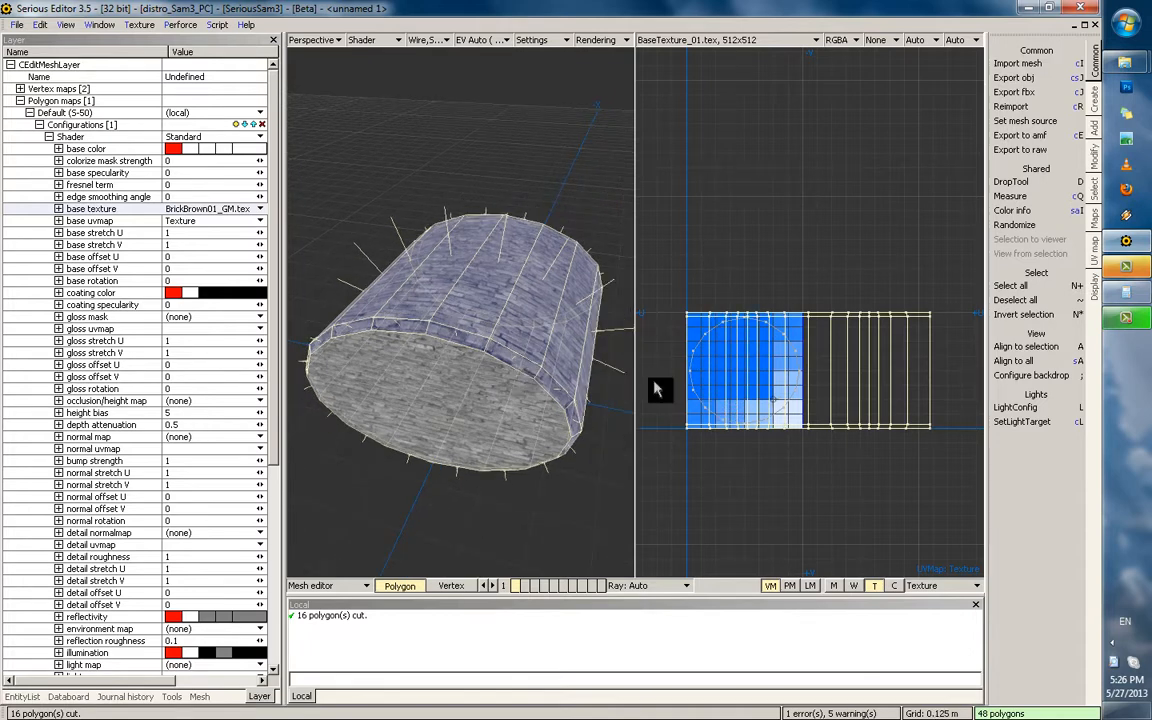
key(m)
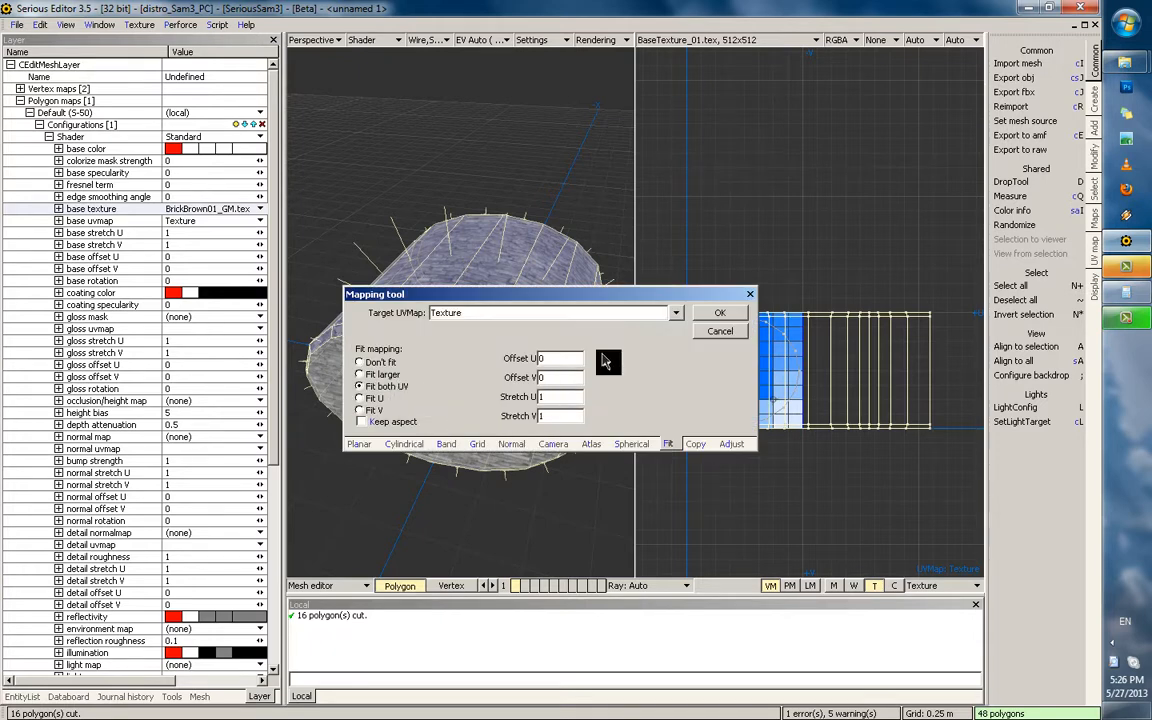
click(712, 314)
Refit the side UVs in both directions with an Offset U that shifts them one tile sideways
key(m)
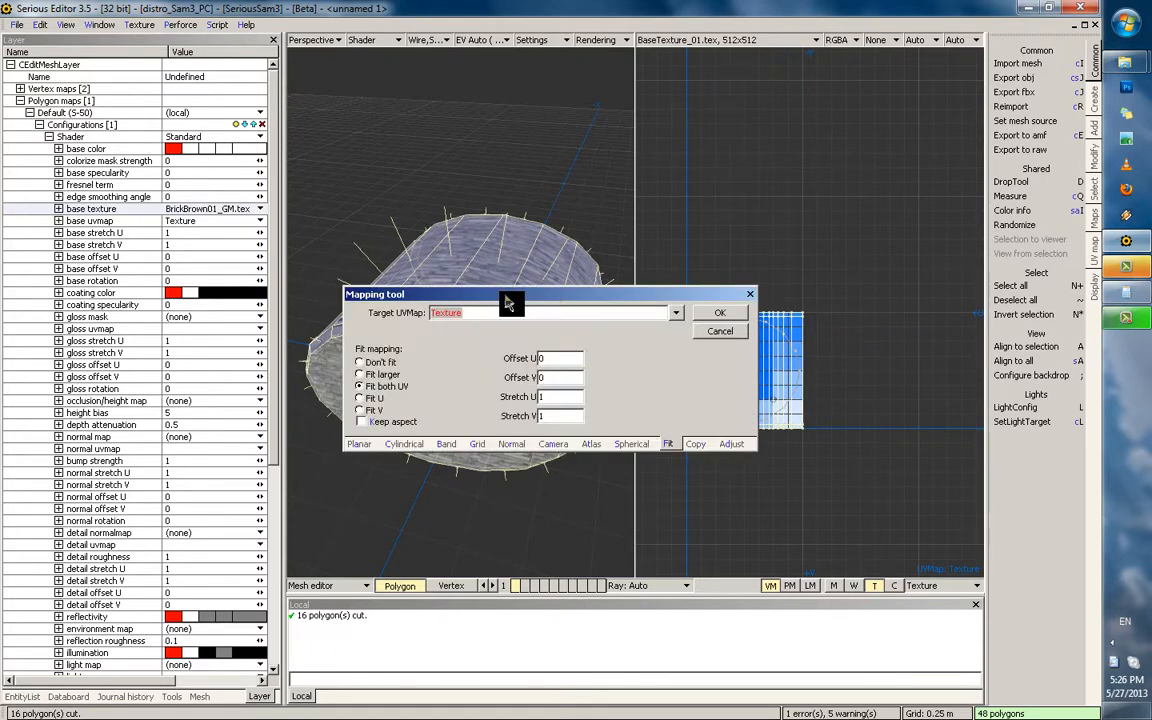
drag(452, 293, 385, 287)
click(453, 396)
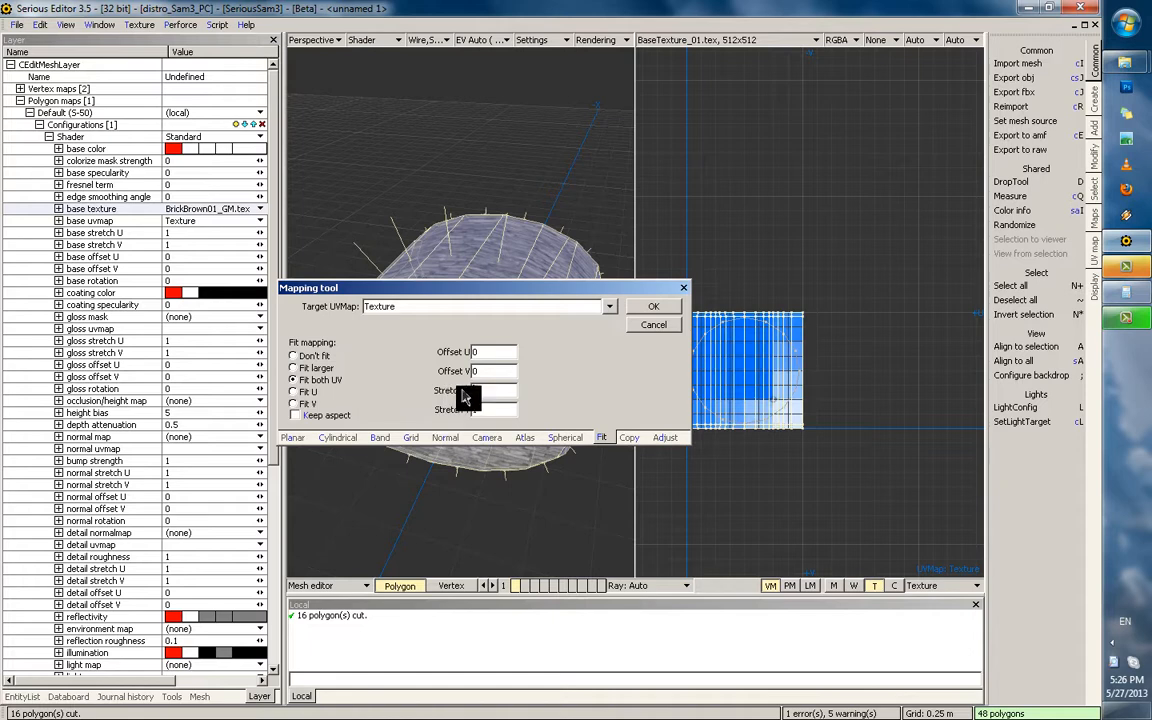
drag(498, 354, 409, 372)
click(643, 306)
Refit the side UVs with a larger Offset U, and fit them back onto the texture square
key(m)
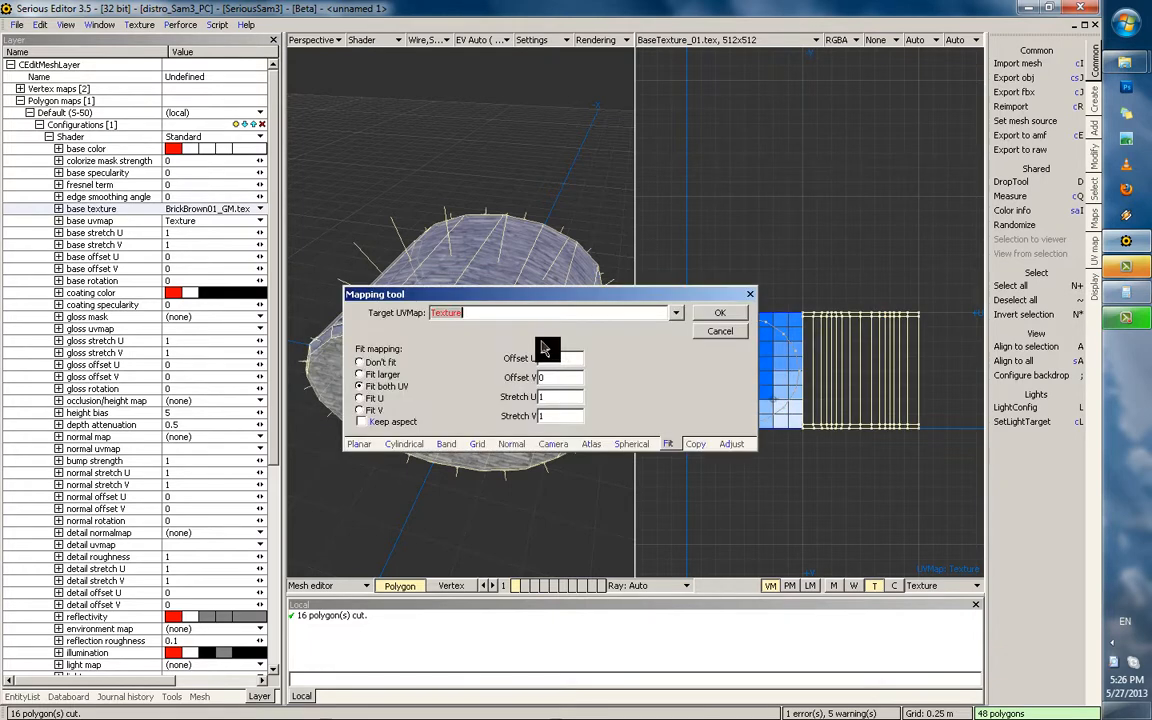
click(726, 315)
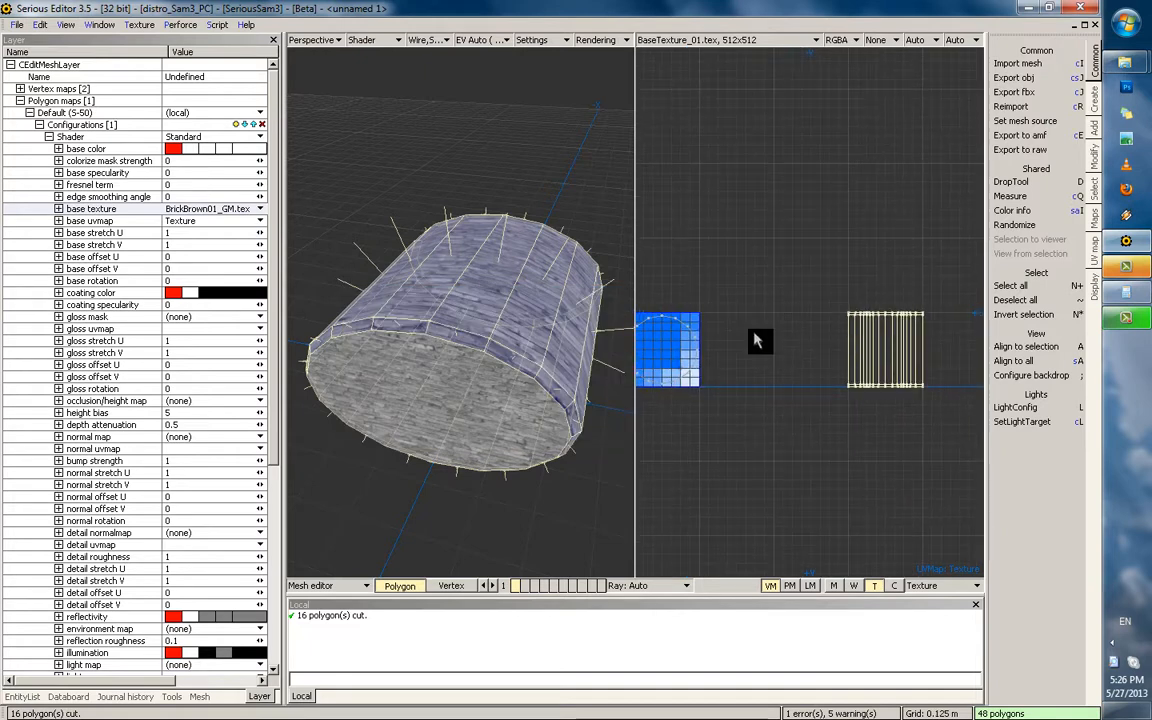
key(m)
click(648, 312)
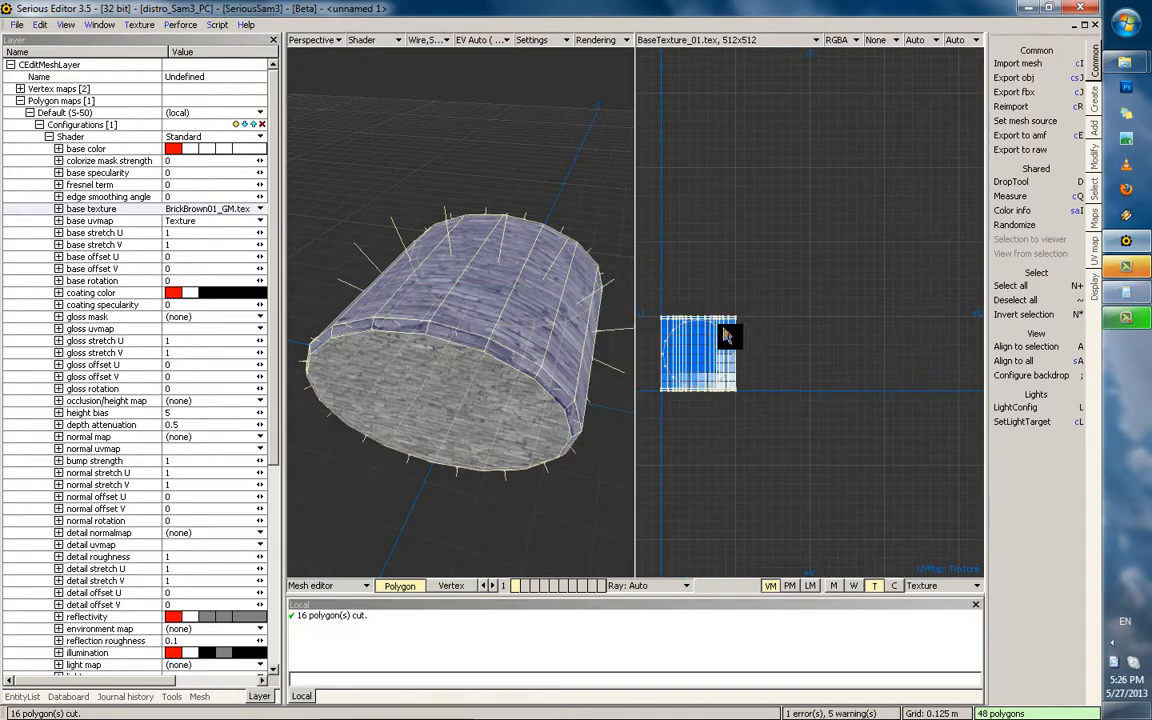
Refit the side UVs with the Mapping tool's Fit both UV option and a Stretch U of 2
key(m)
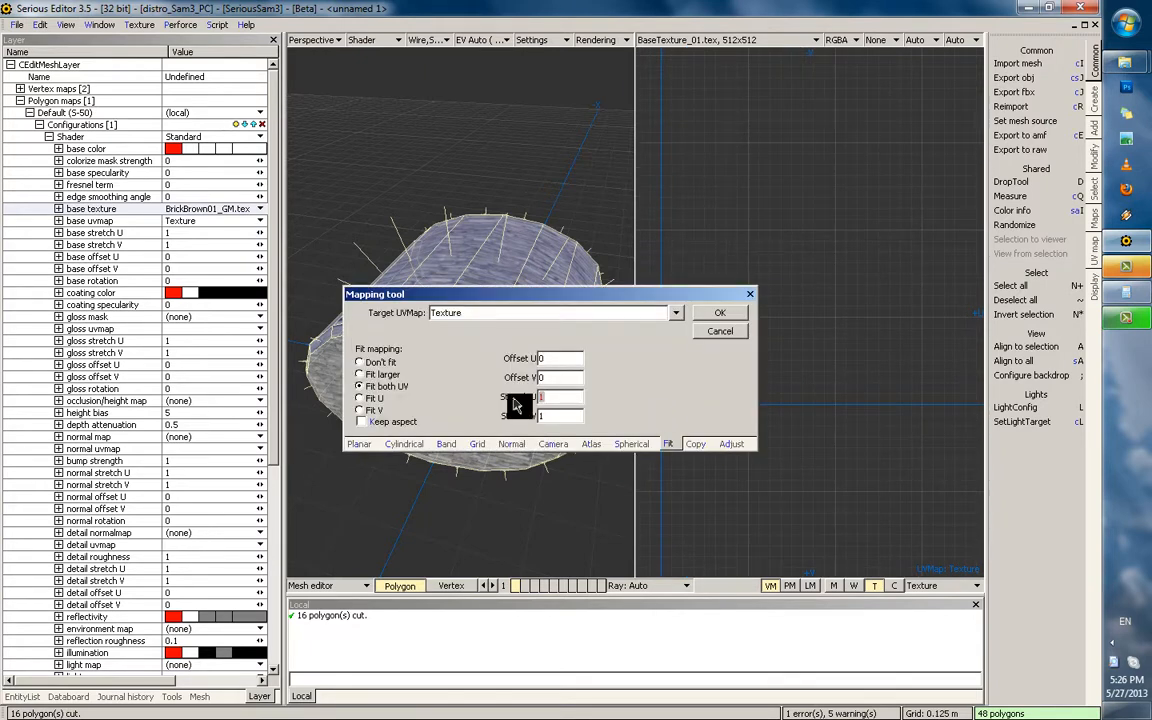
click(719, 312)
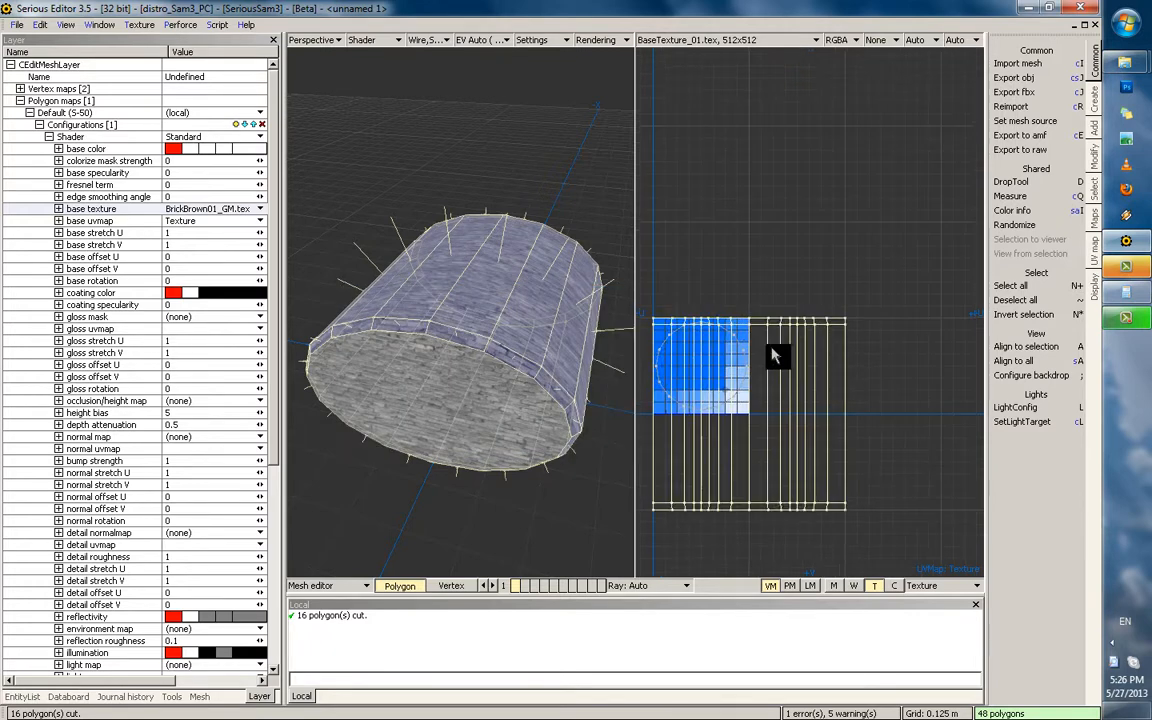
middle_drag(772, 355, 772, 342)
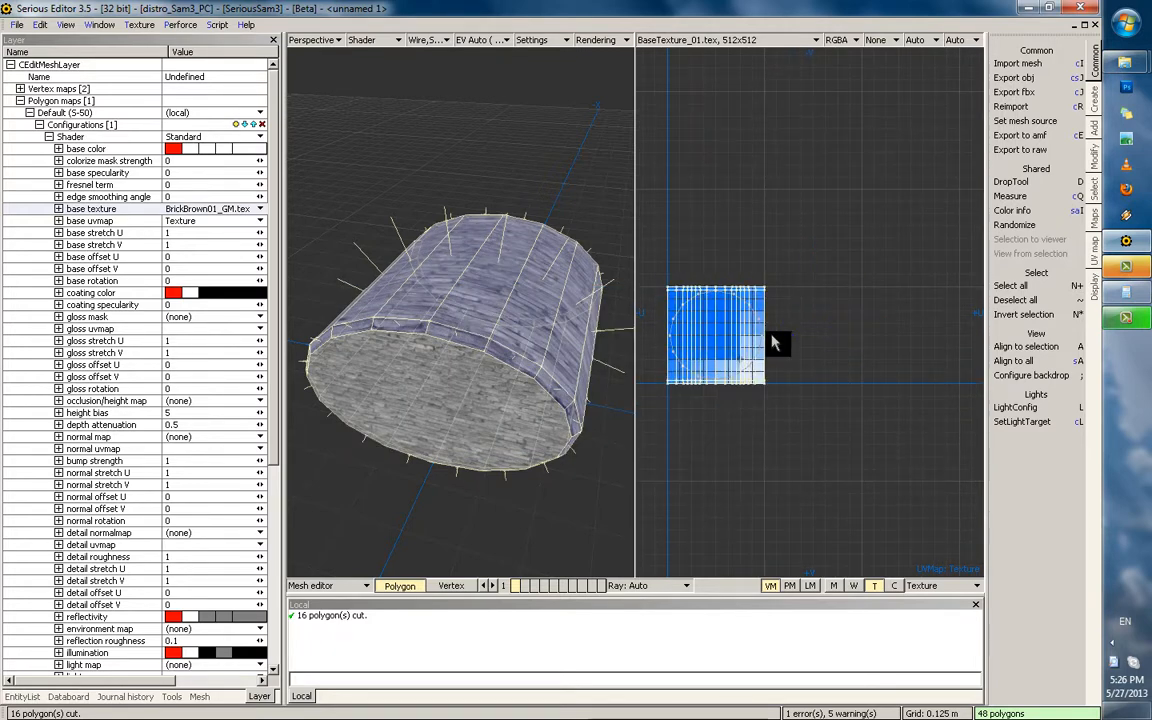
Set Stretch U to 1 in the Mapping tool and fit the side UVs to the texture square in both directions
key(m)
drag(434, 286, 406, 290)
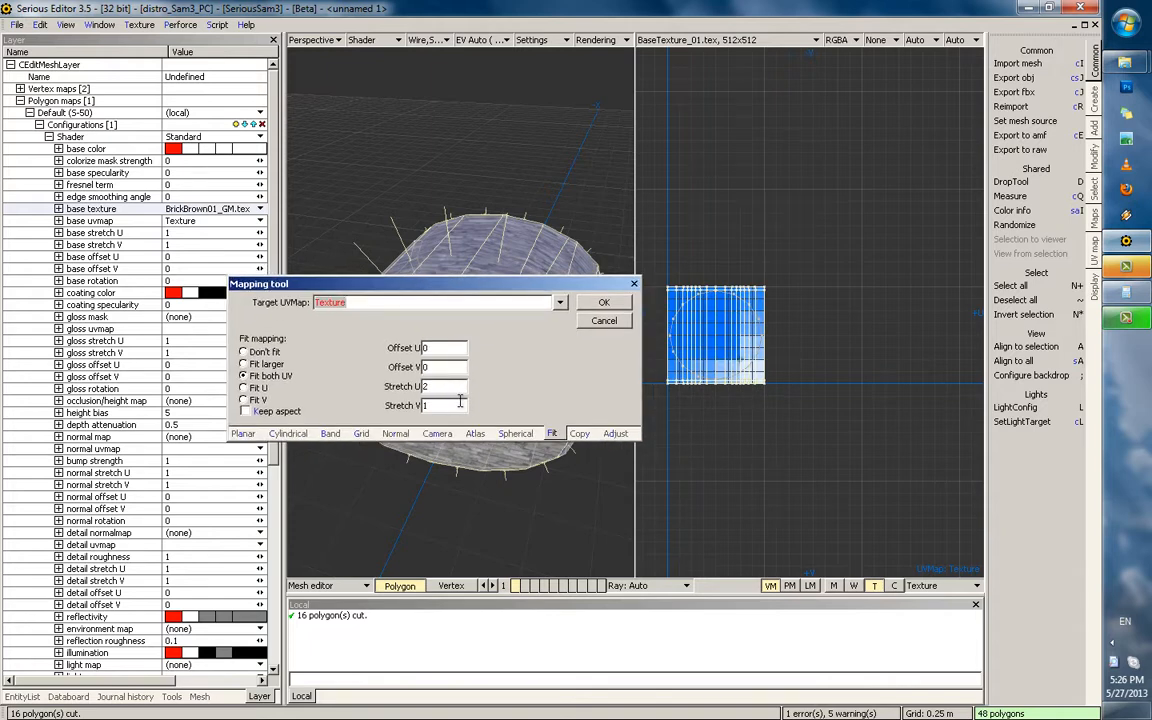
drag(430, 386, 389, 408)
text(1)
click(604, 302)
scroll(706, 344, up, 2)
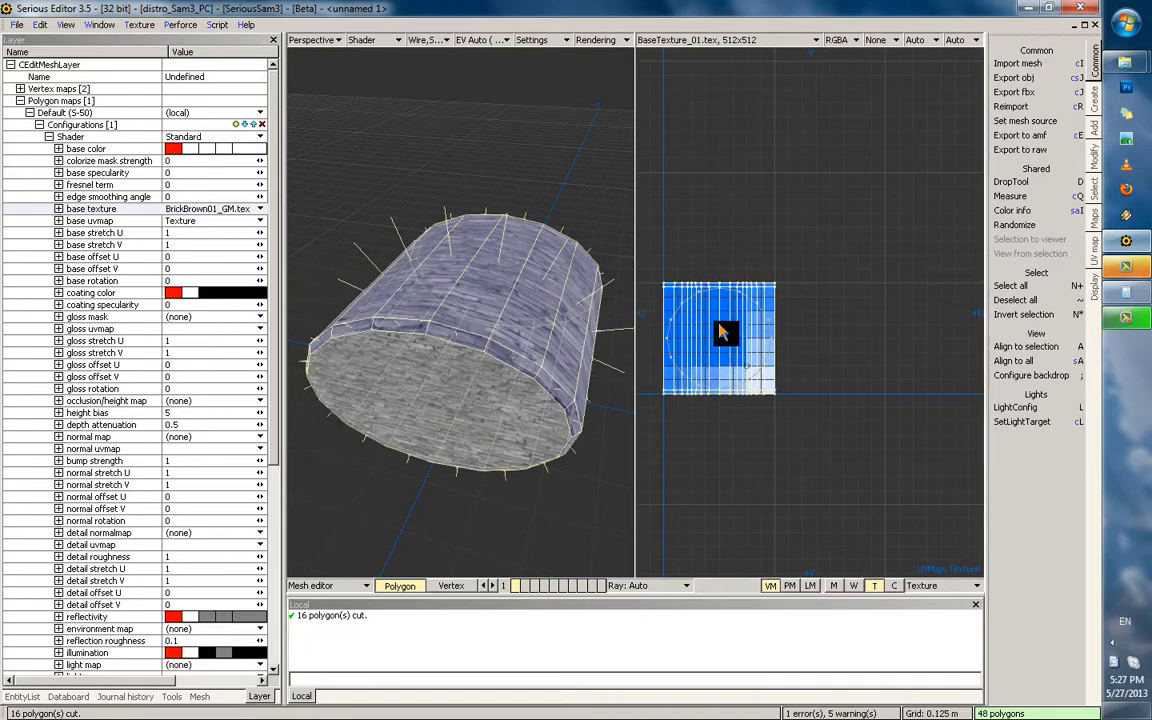
middle_drag(712, 337, 731, 334)
key(m)
drag(566, 416, 530, 423)
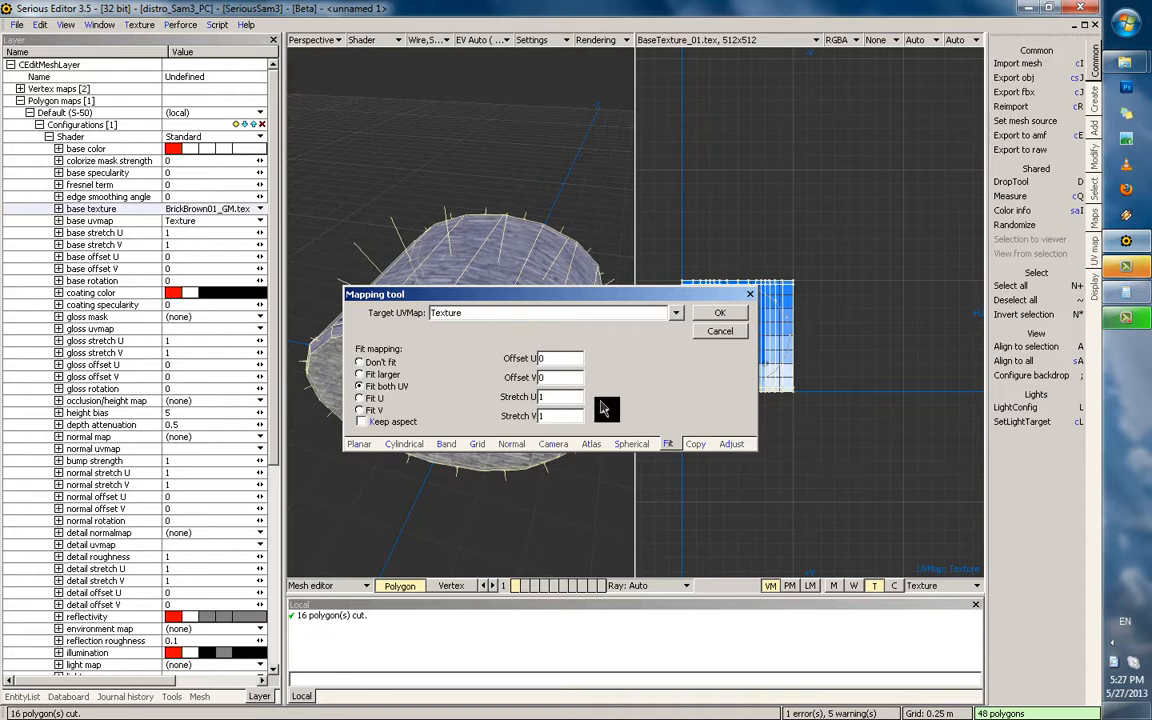
drag(586, 292, 549, 294)
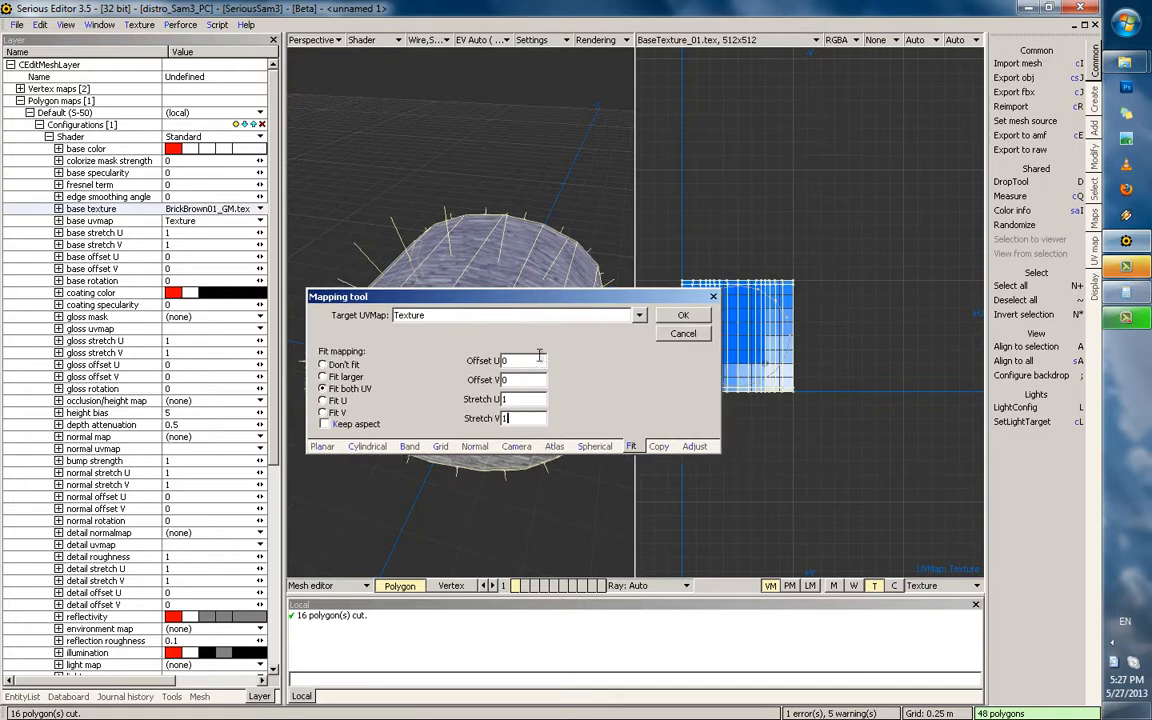
click(667, 337)
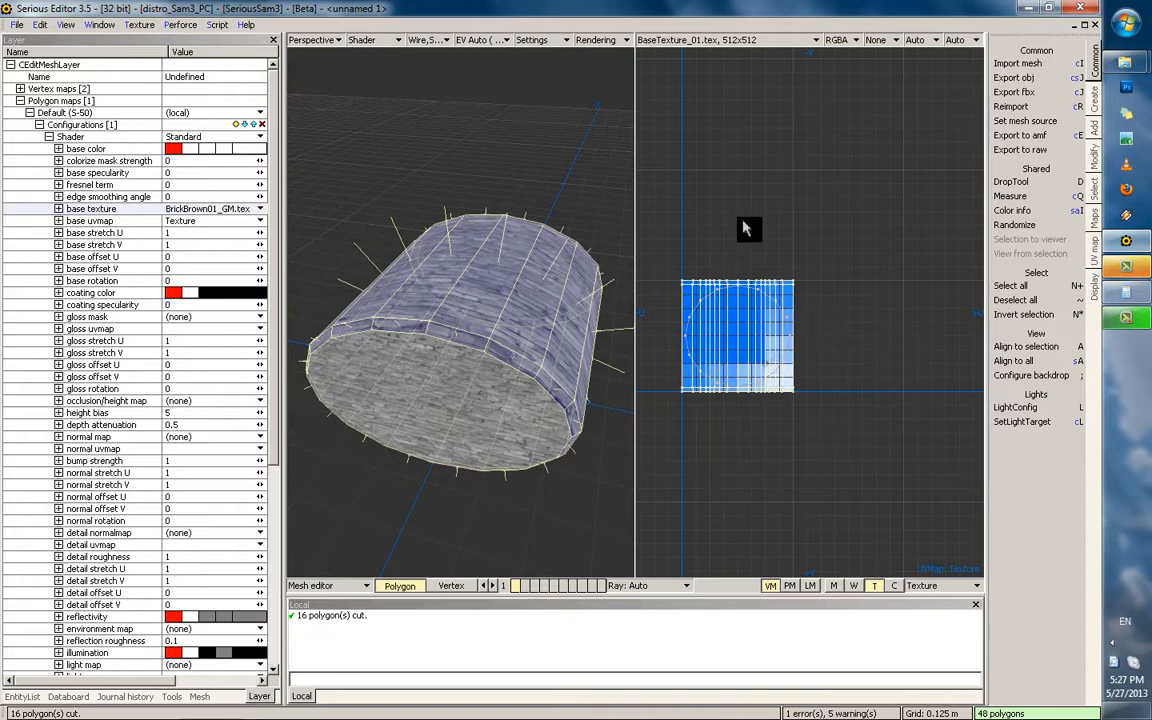
Fit the side UVs in both directions with Stretch U set to 2 and Stretch V set to 1
key(m)
drag(567, 296, 450, 290)
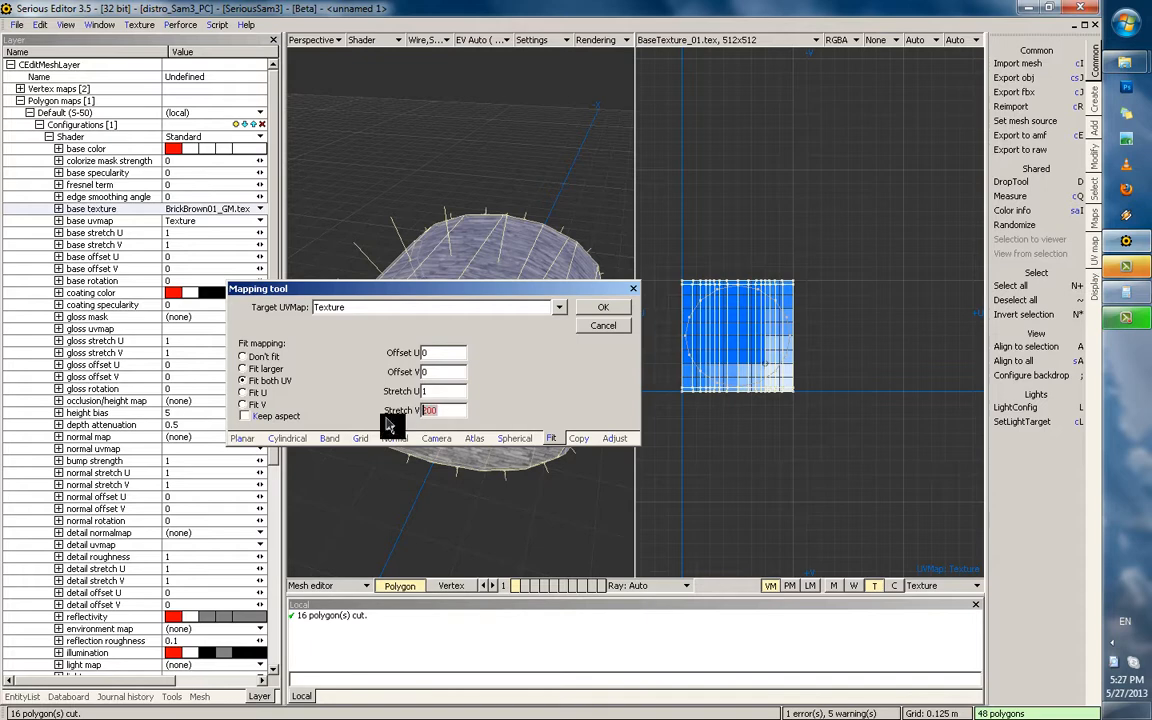
text(1)
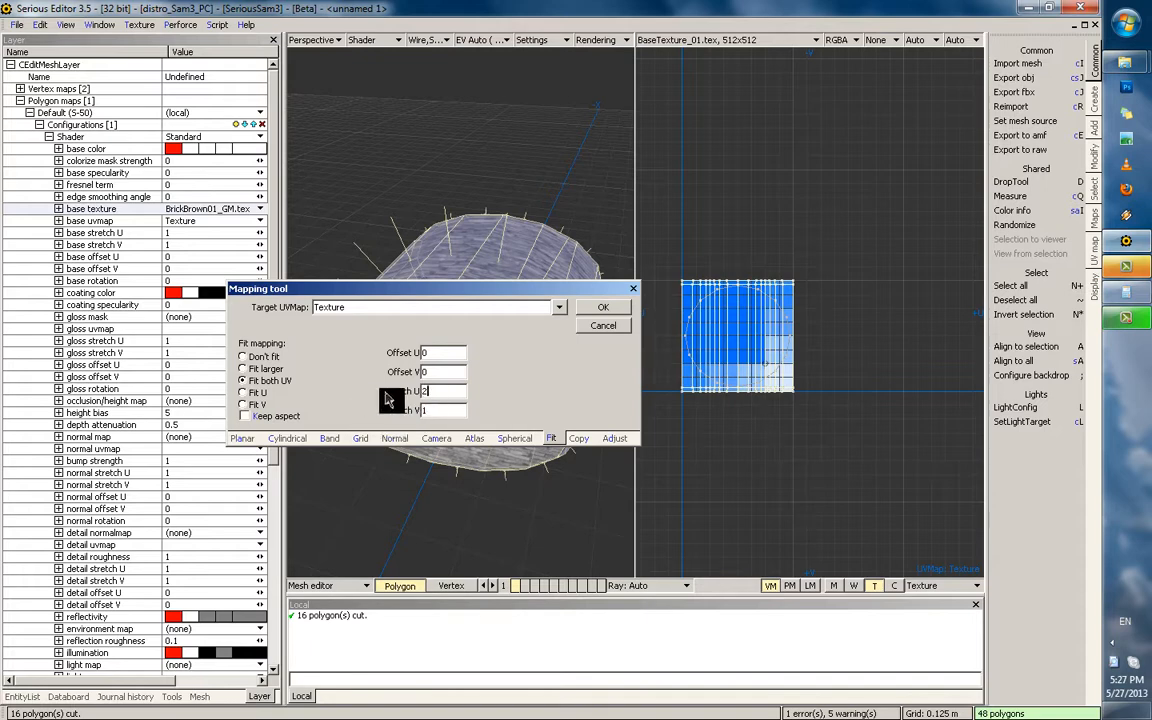
click(602, 308)
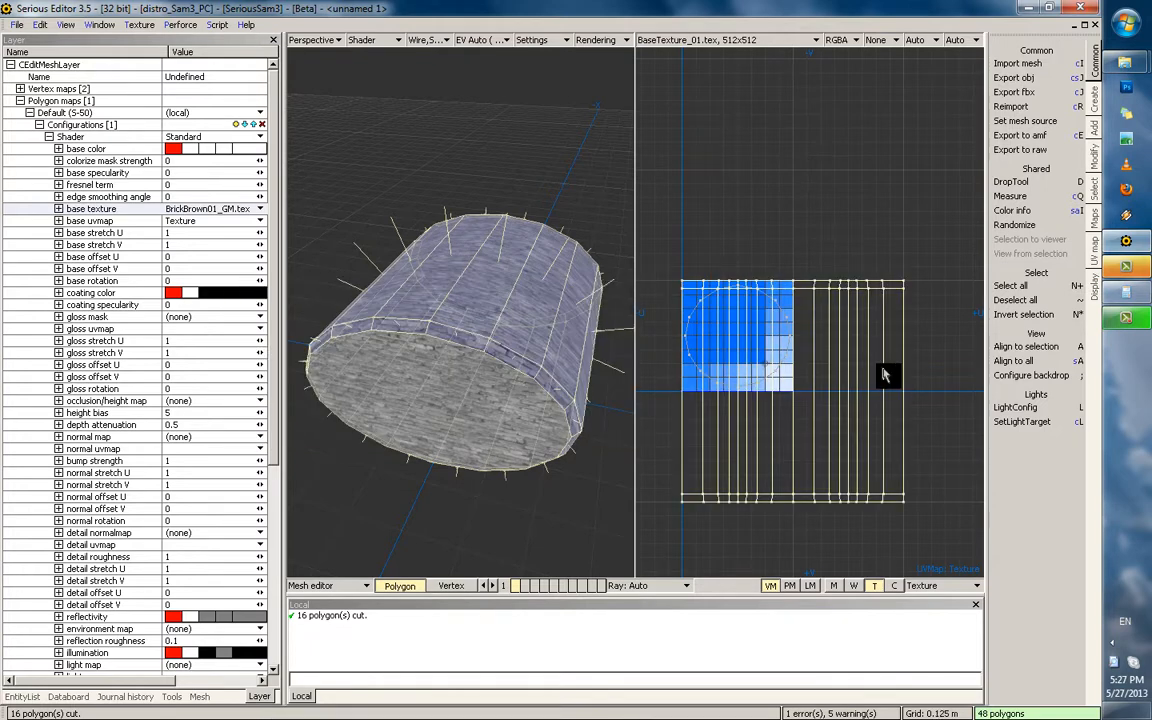
Fit only the height of the side UVs to one texture tile using Fit V with a Stretch U of 1
key(m)
drag(570, 296, 462, 296)
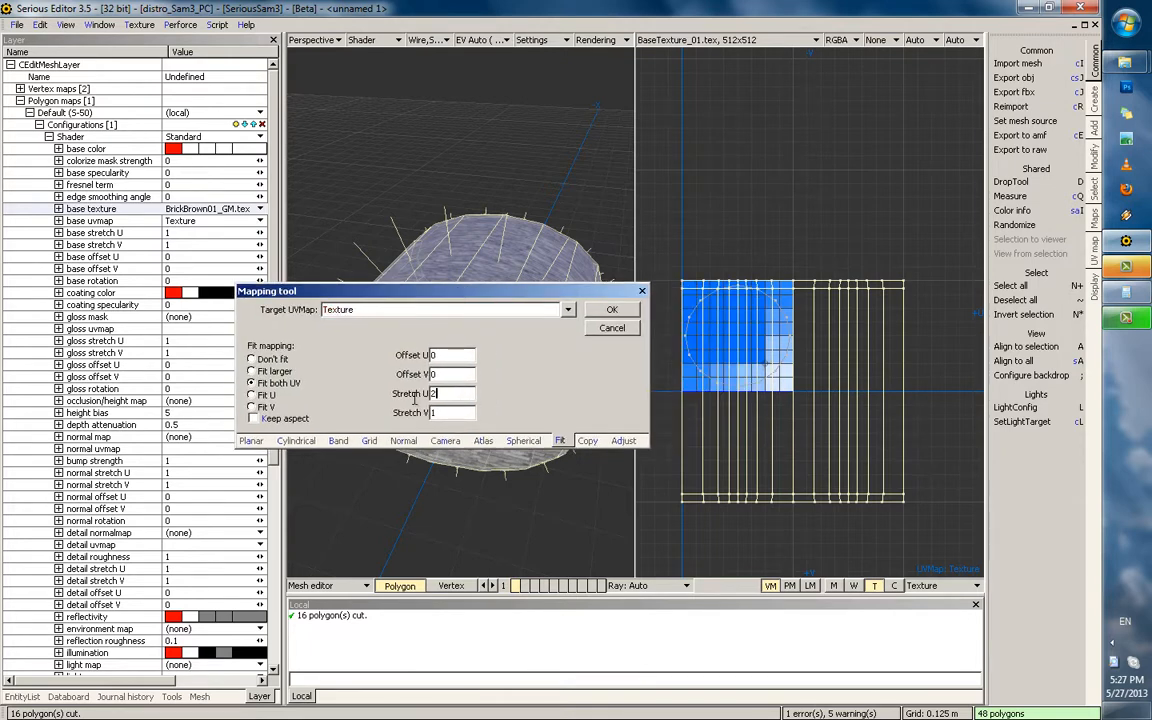
drag(438, 395, 406, 400)
click(612, 309)
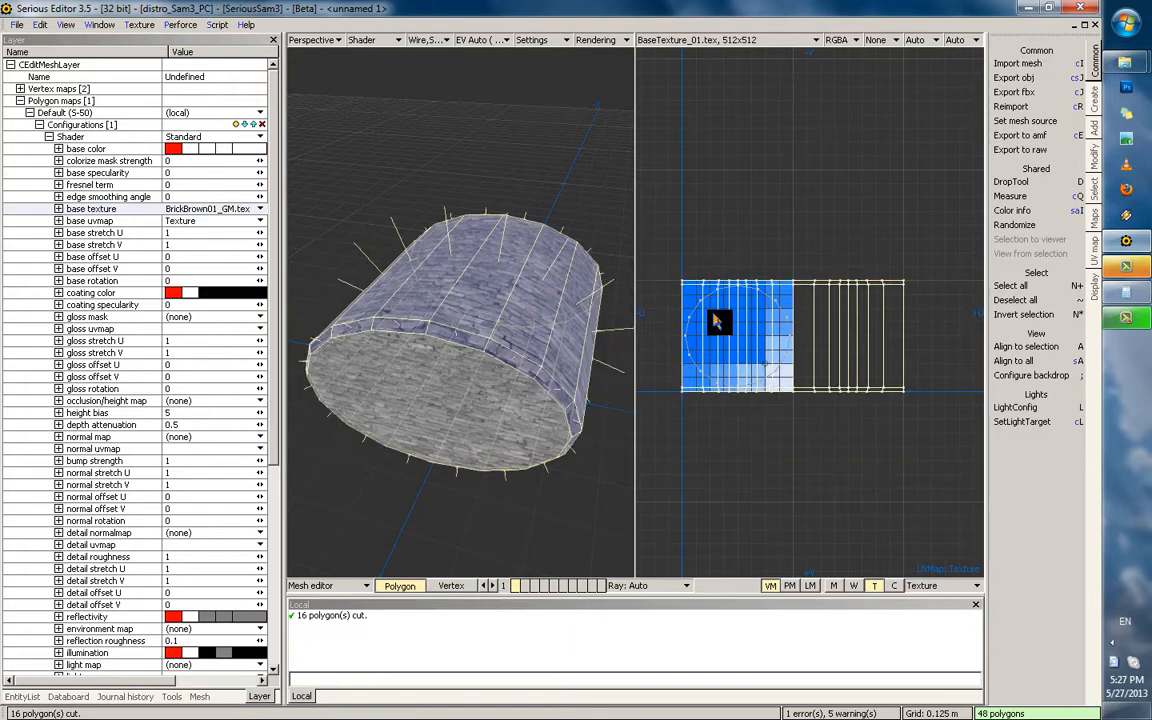
Undo the last two fits of the side UVs
key(Tab)
key(Tab)
scroll(734, 326, up, 1)
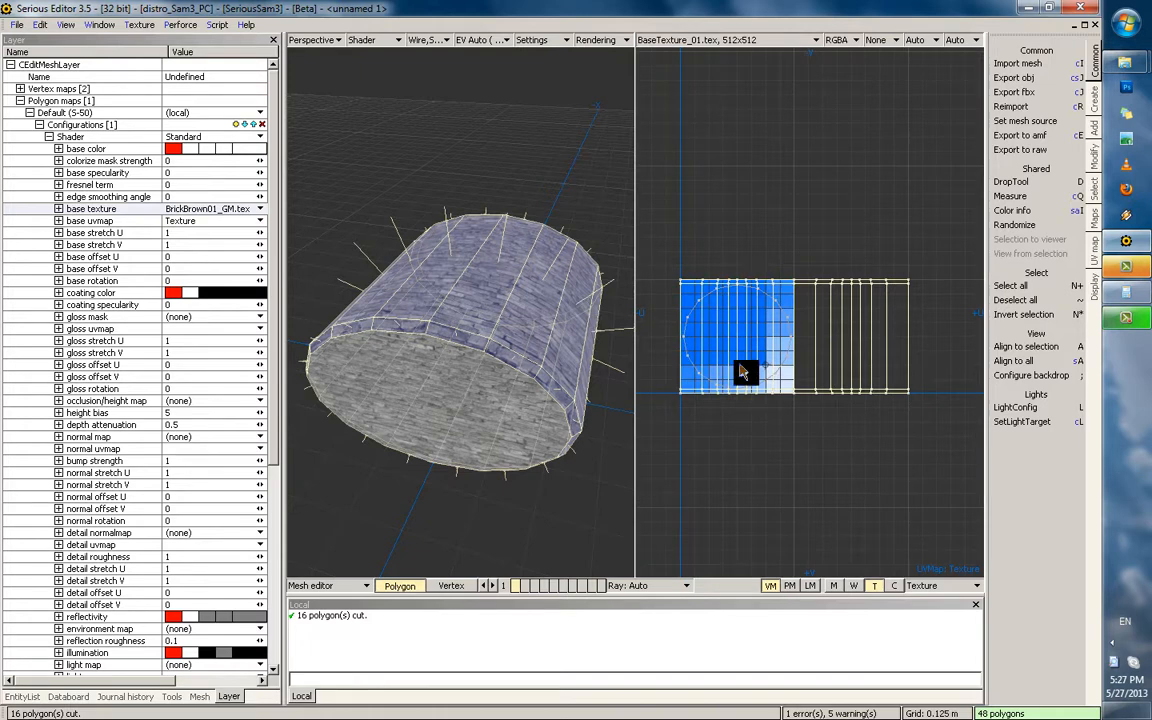
key(ctrl+z)
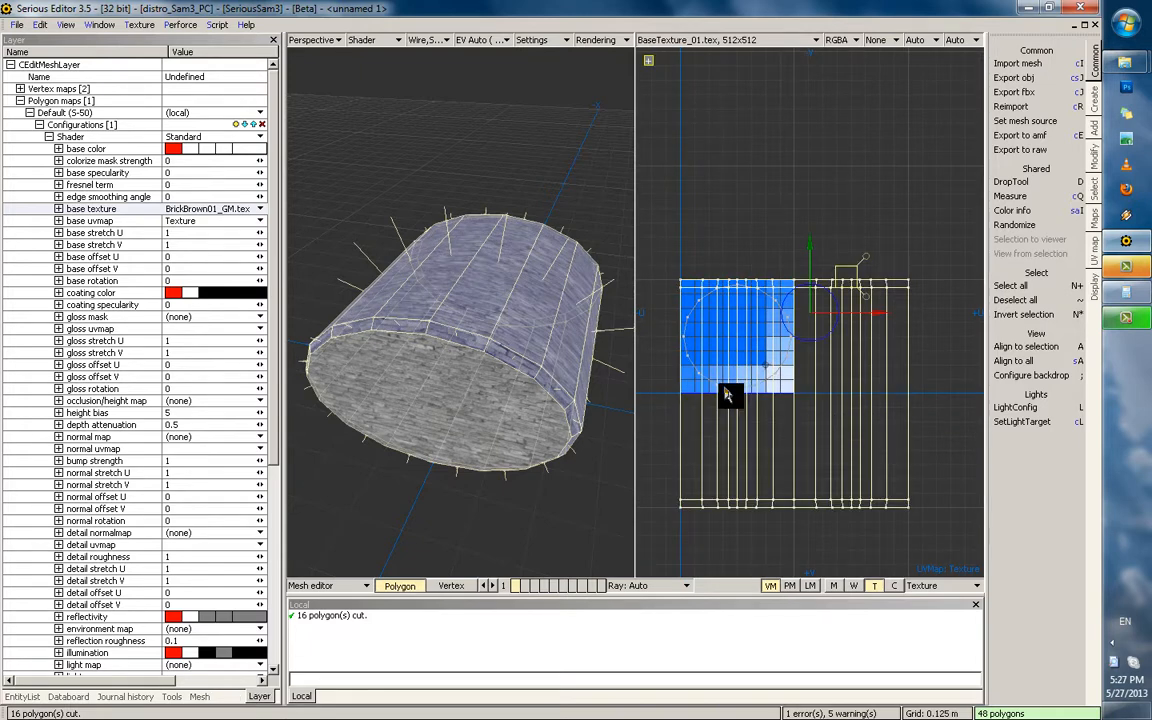
key(ctrl+z)
middle_drag(724, 394, 733, 370)
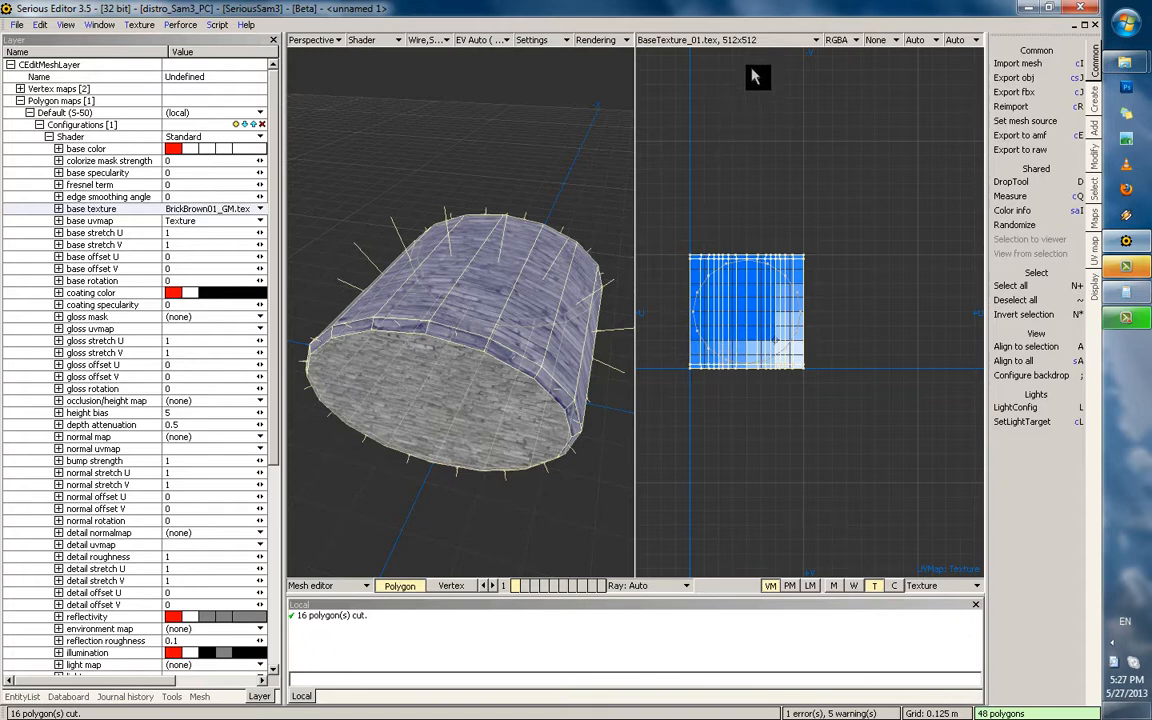
Apply Fit both UV to the side UVs with Stretch U set to 2 and Stretch V left at 1
key(m)
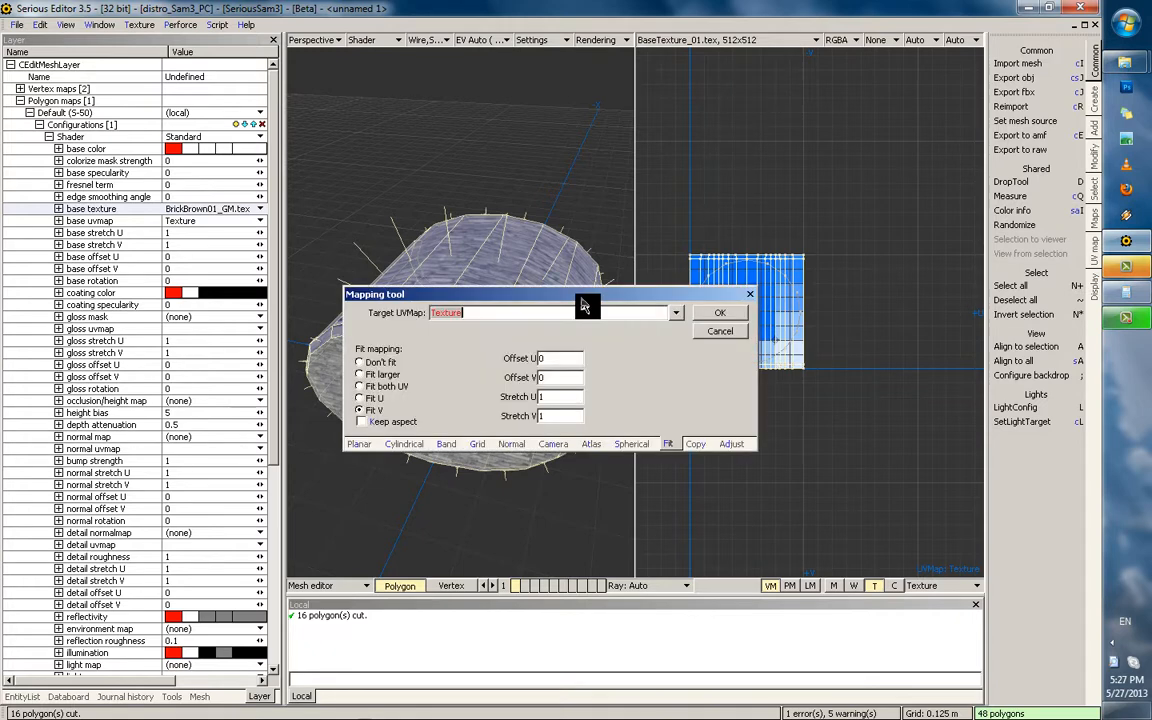
drag(583, 301, 445, 283)
drag(405, 397, 346, 402)
text(2)
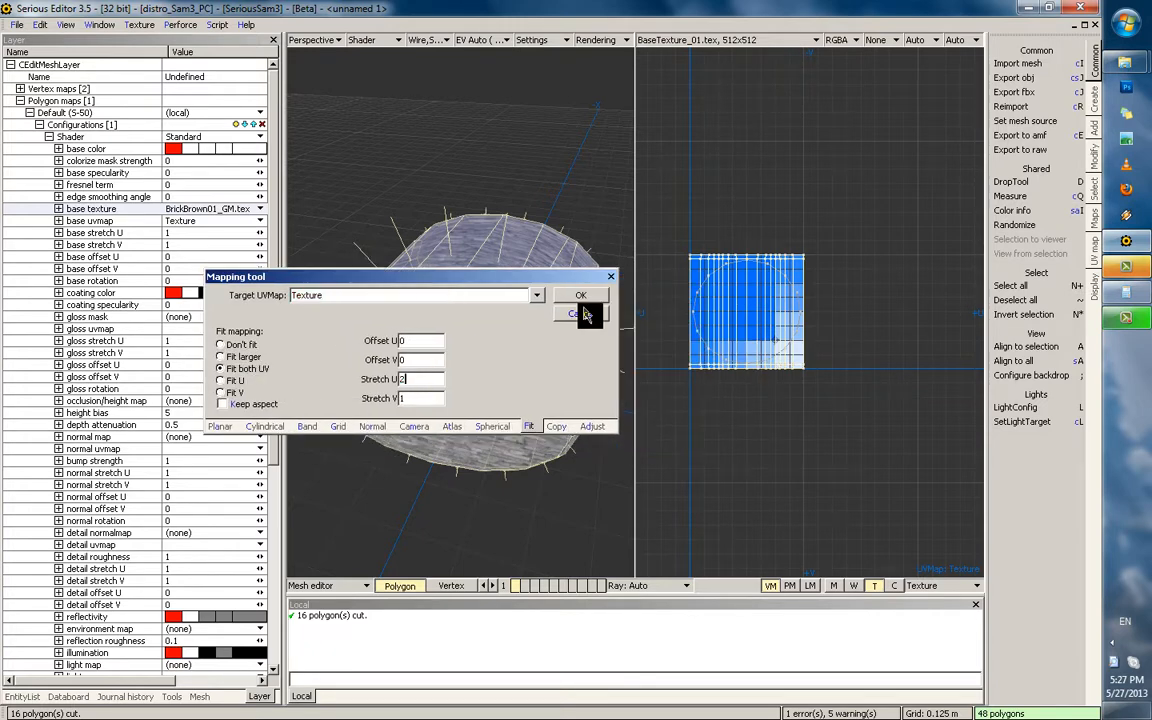
click(584, 298)
Fit only the width of the side UVs to one texture tile using Fit U with a Stretch U of 1
key(m)
drag(484, 288, 298, 276)
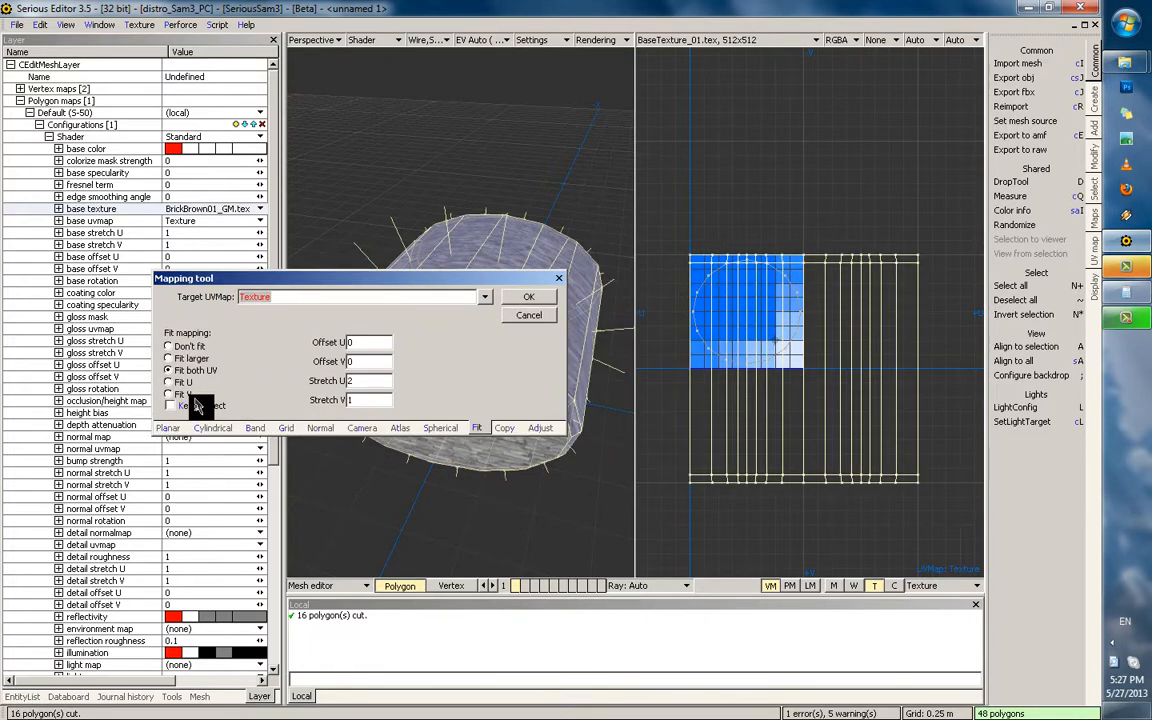
drag(355, 383, 318, 388)
text(1)
click(529, 297)
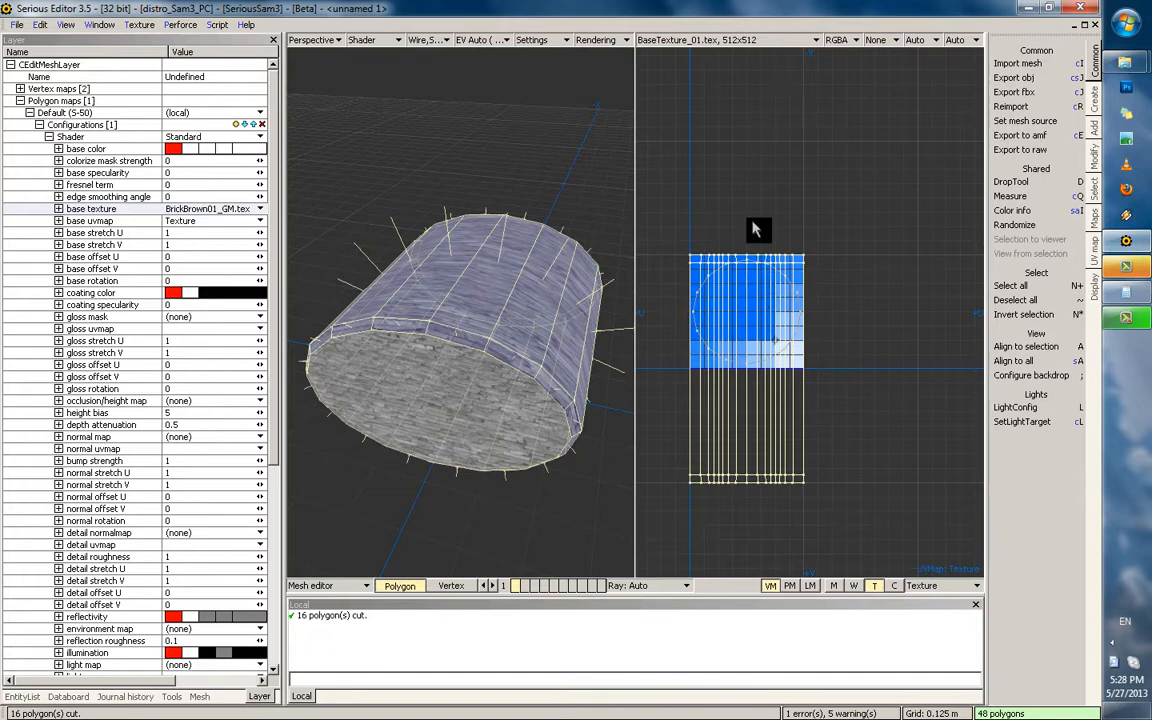
key(m)
drag(568, 293, 458, 278)
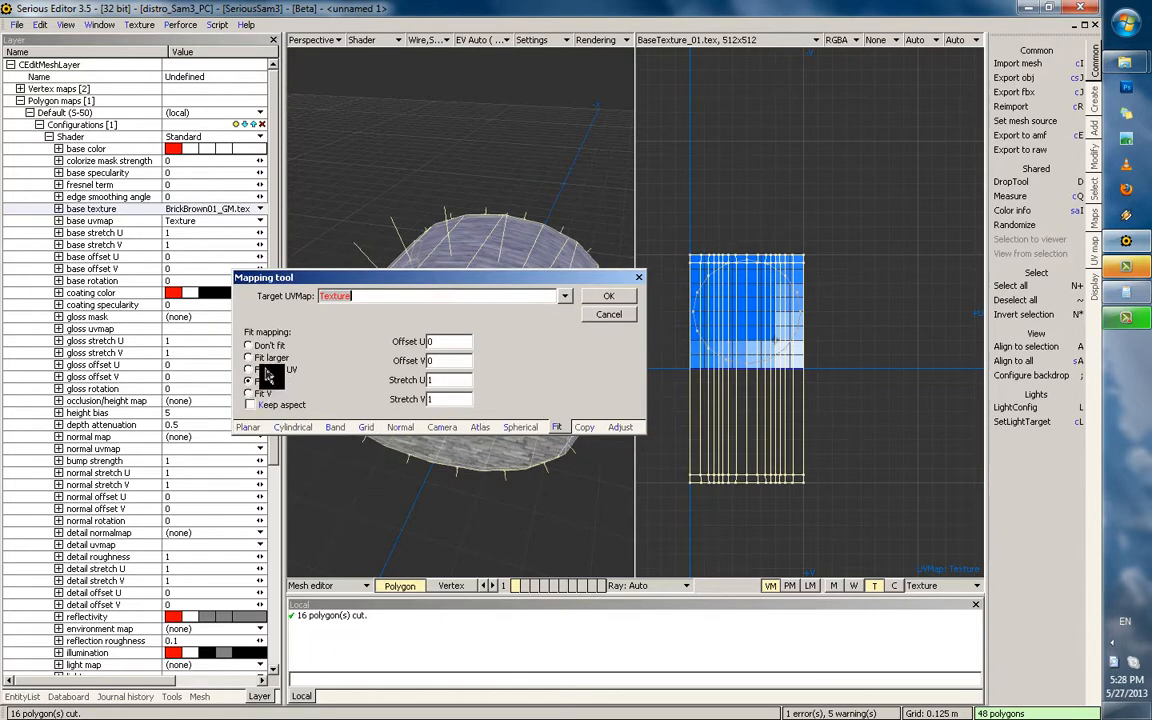
click(266, 370)
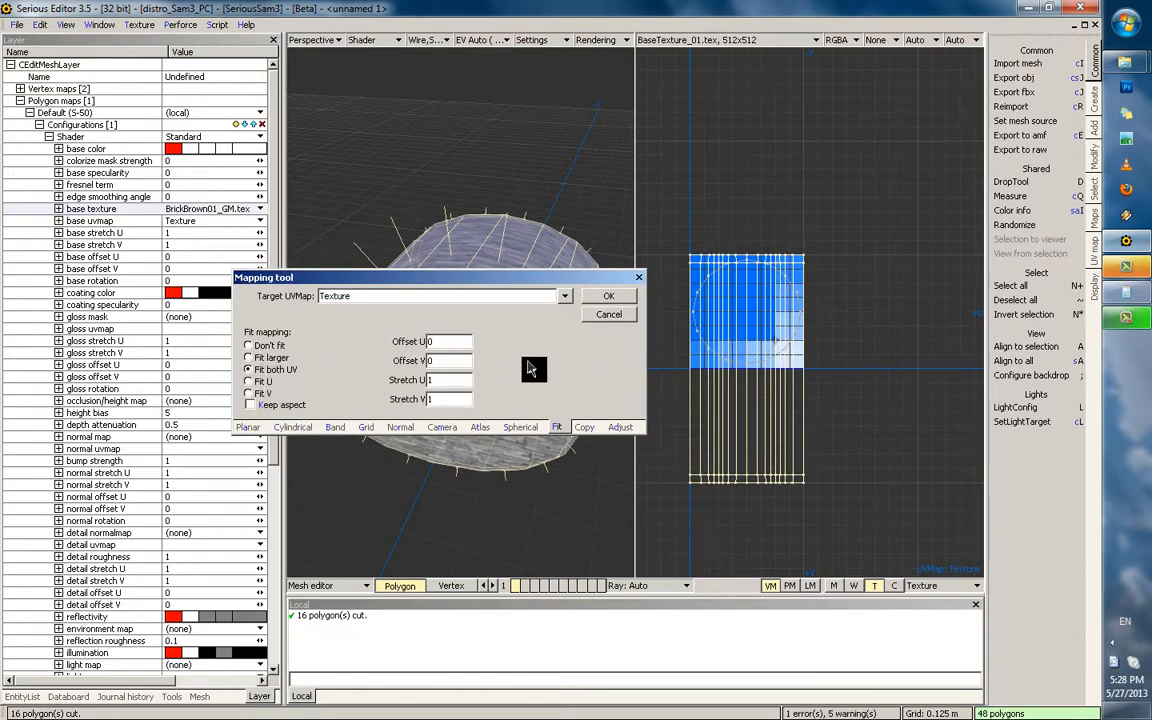
click(608, 318)
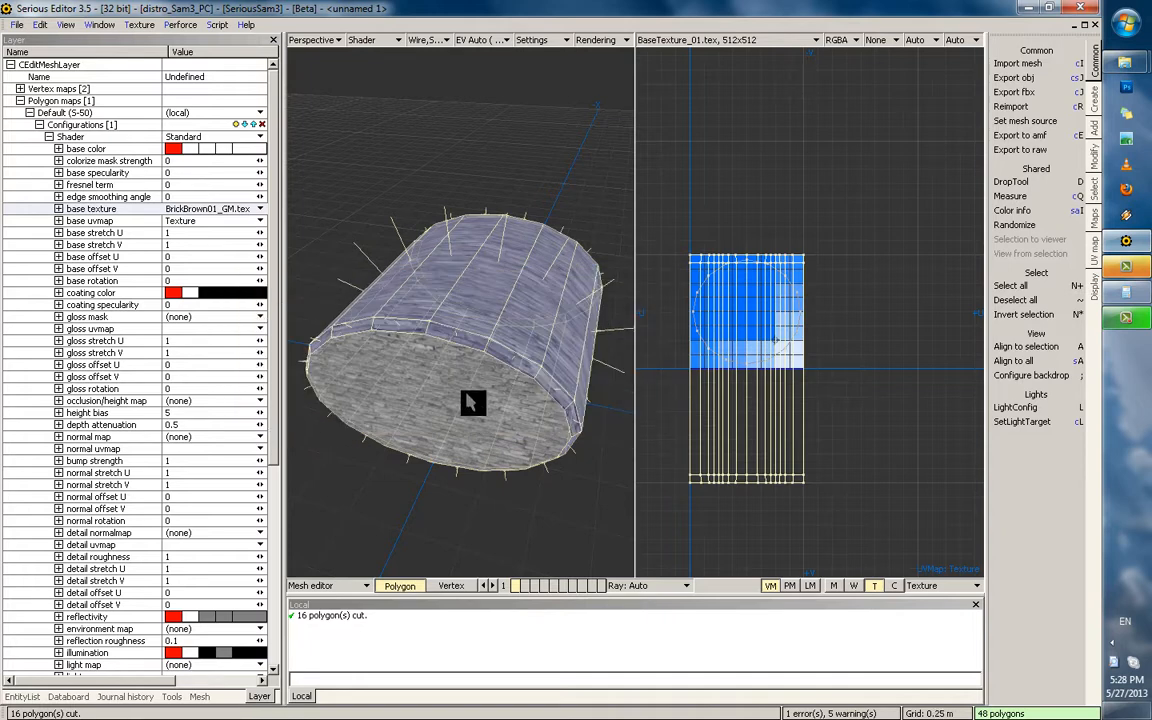
Try Fit both UV with Keep aspect enabled on the side UVs, and undo that fit
key(m)
drag(426, 304, 256, 281)
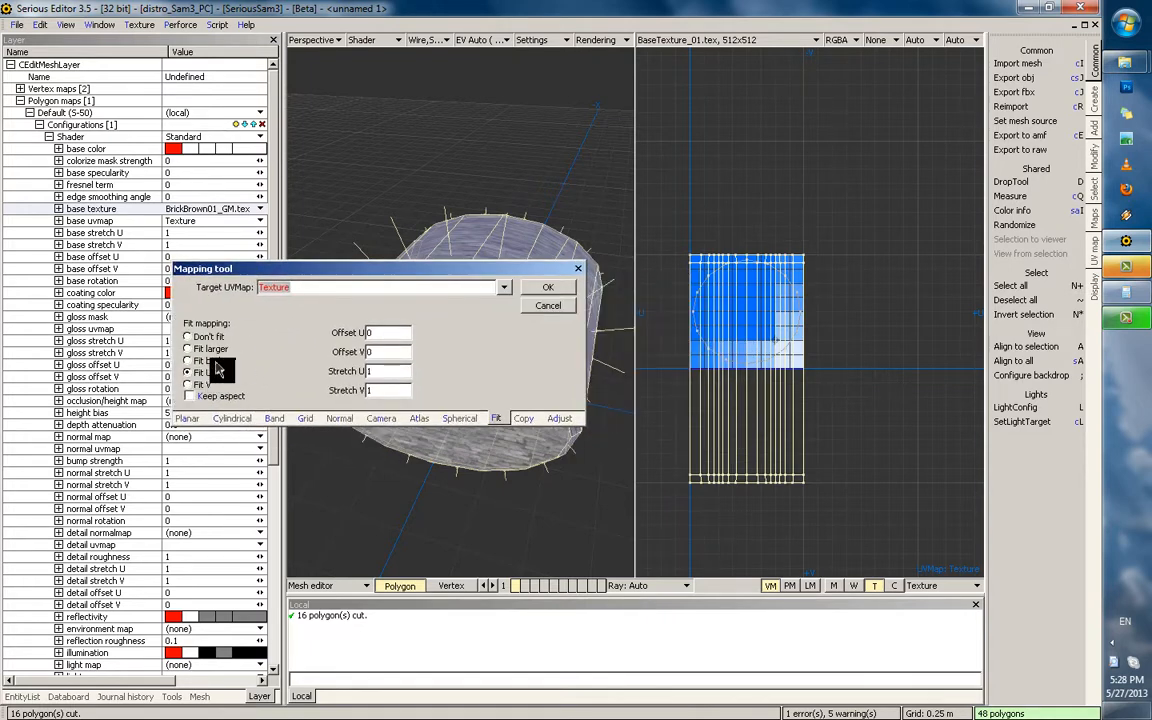
click(212, 360)
click(216, 397)
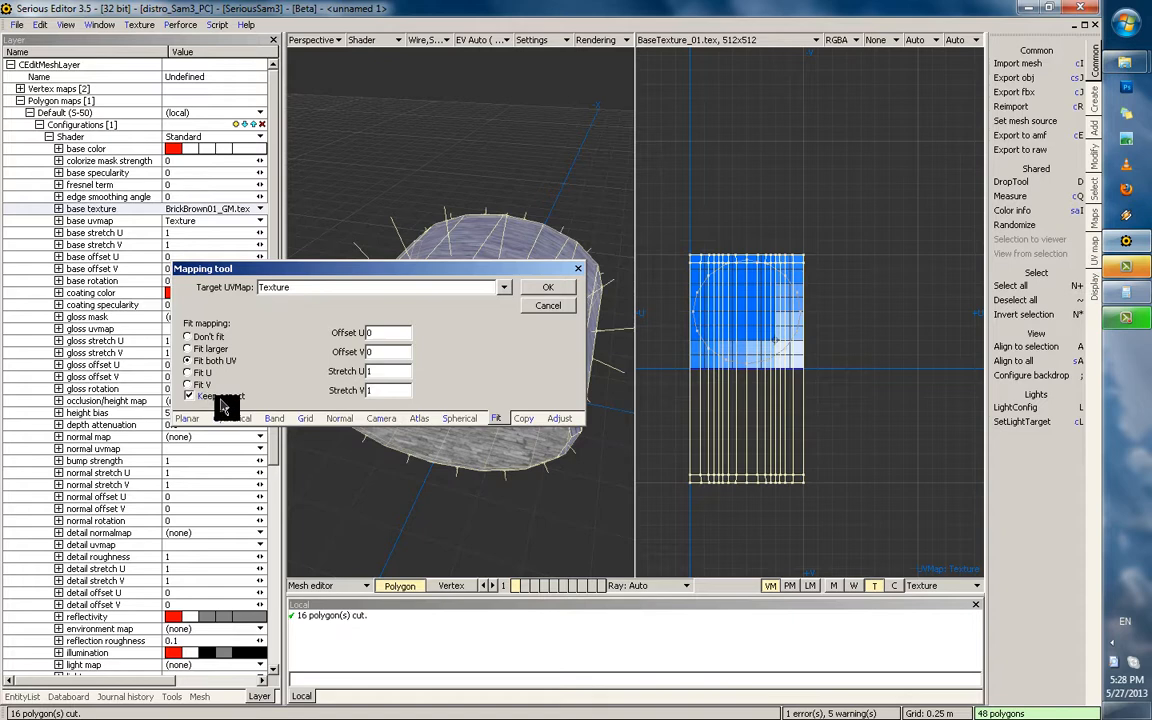
click(549, 290)
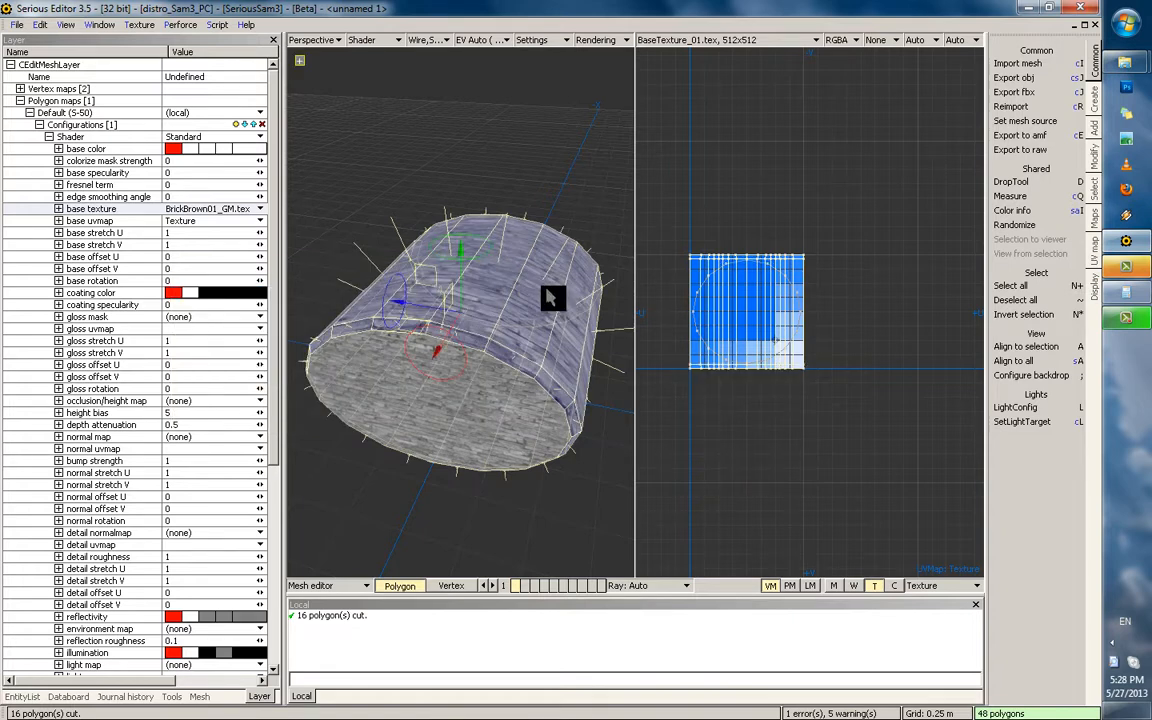
key(ctrl+z)
Fit the side UVs horizontally using Fit U with Keep aspect enabled
key(m)
drag(491, 293, 345, 285)
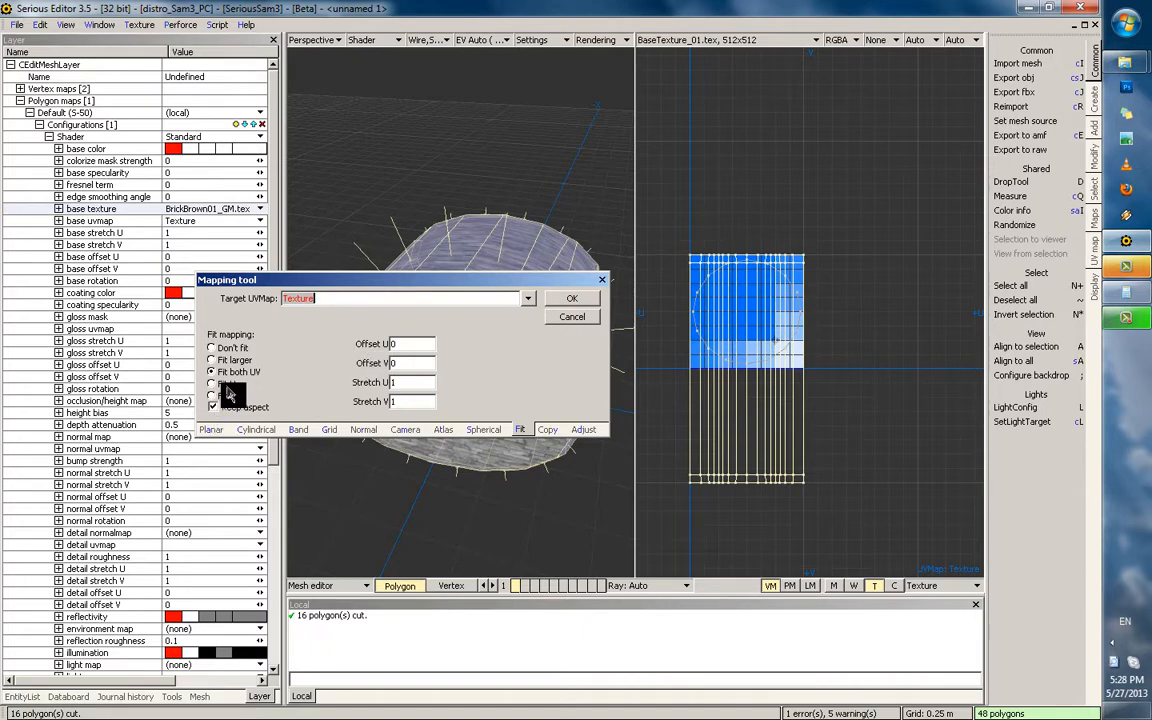
click(563, 297)
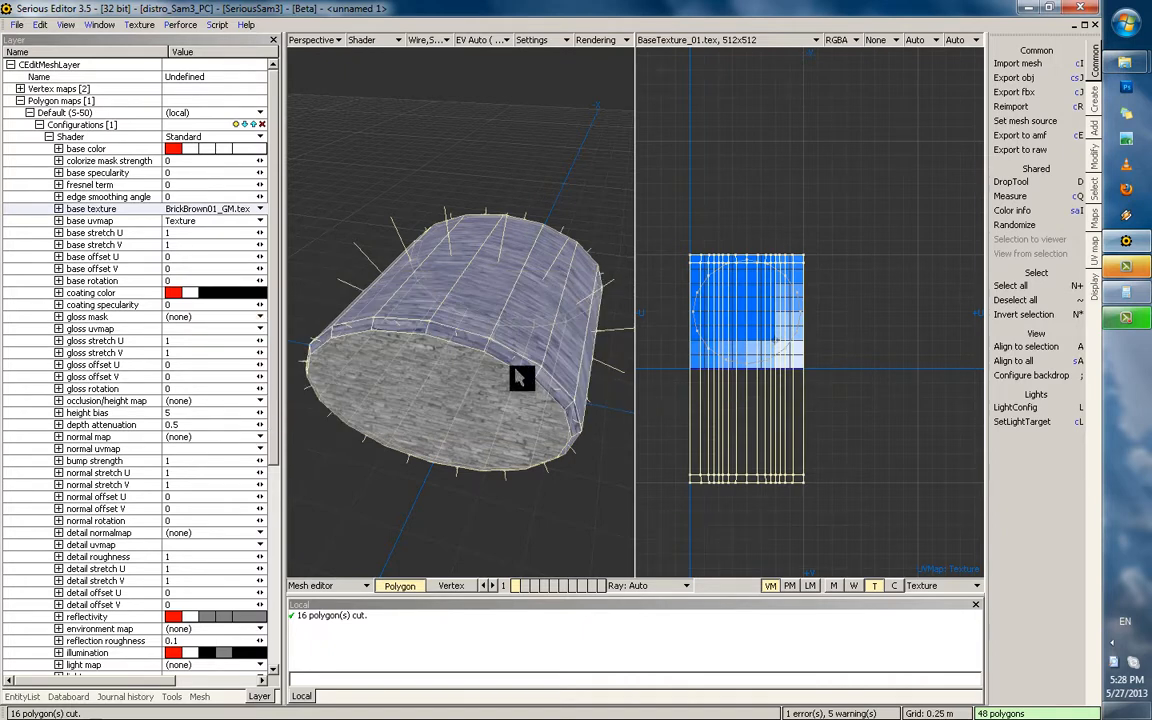
Try Fit U with Keep aspect enabled and a Stretch U of 2 on the side UVs, and undo that fit
key(m)
drag(436, 287, 291, 266)
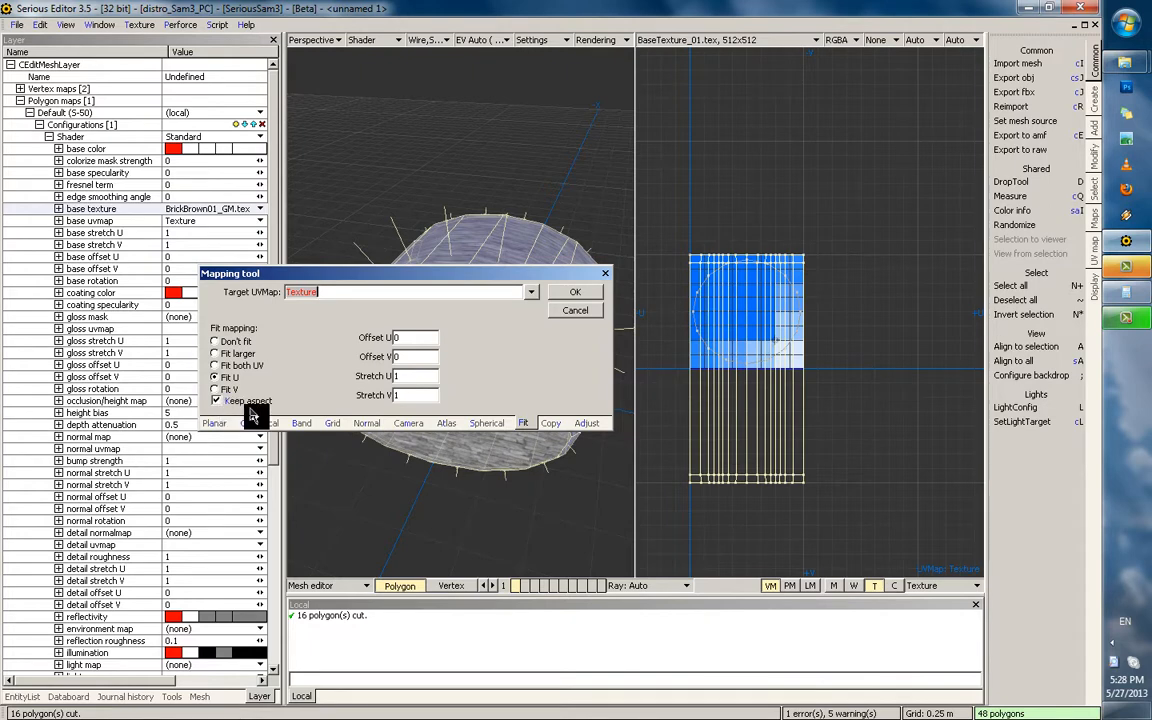
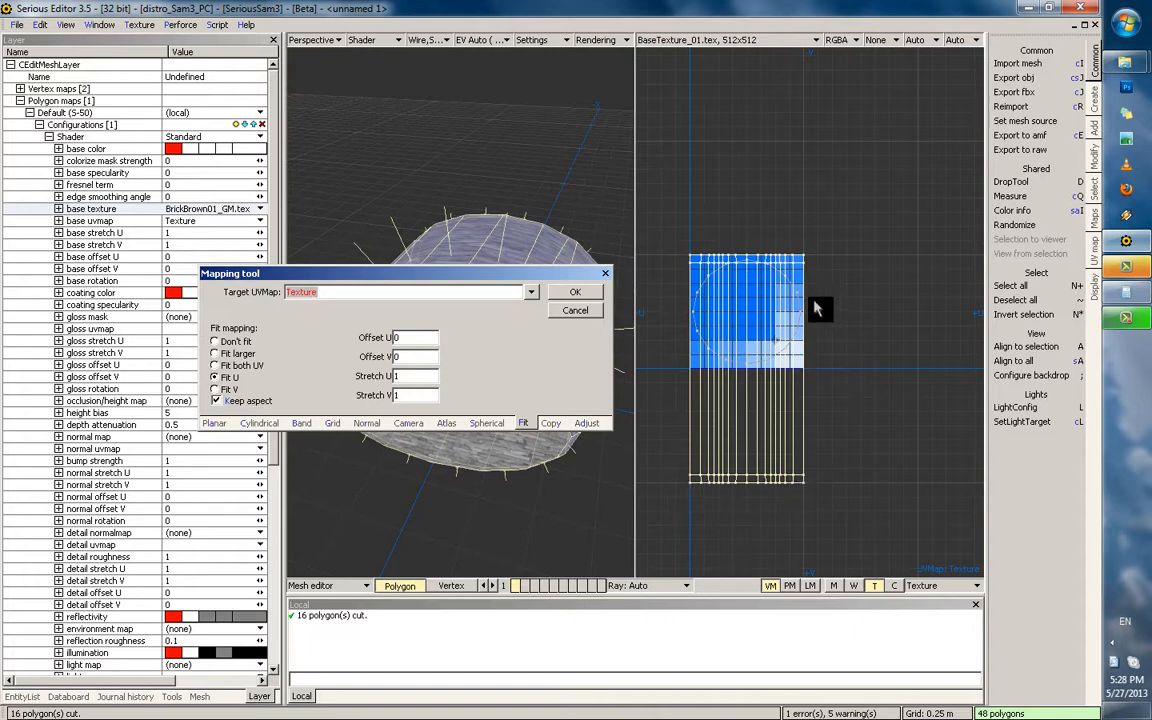
click(575, 291)
scroll(752, 375, up, 2)
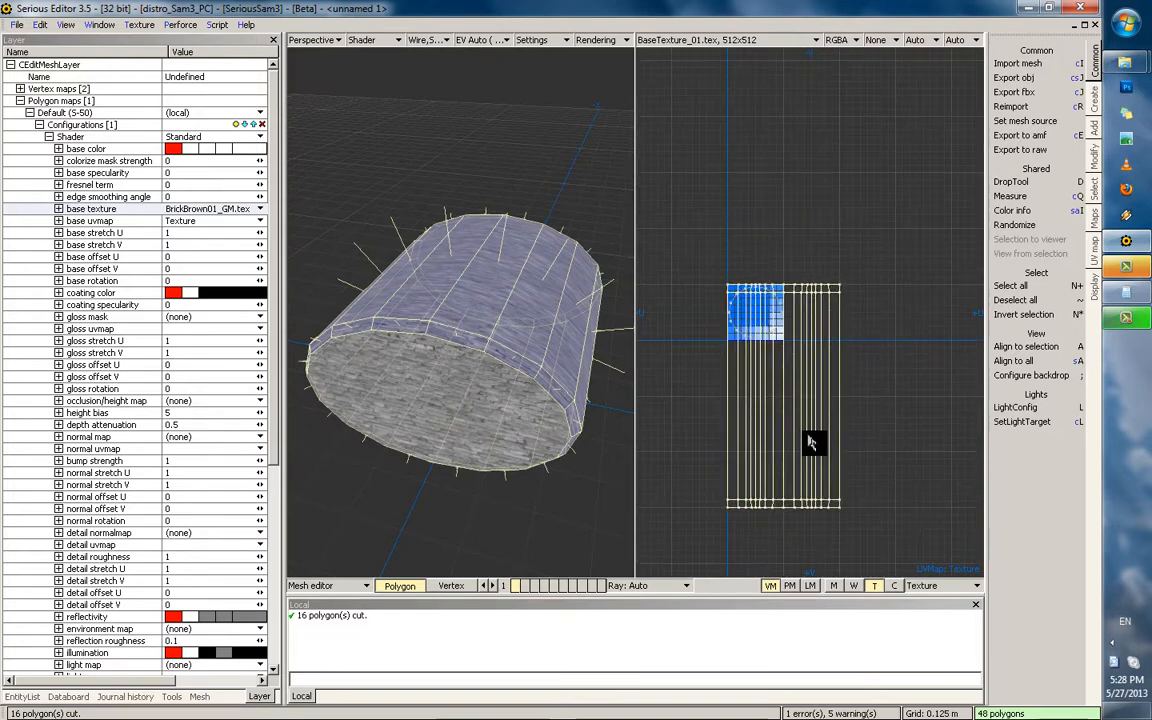
key(ctrl+z)
Fit the side UVs to the texture square using Fit both UV with Keep aspect enabled and a Stretch U of 1
scroll(777, 358, up, 3)
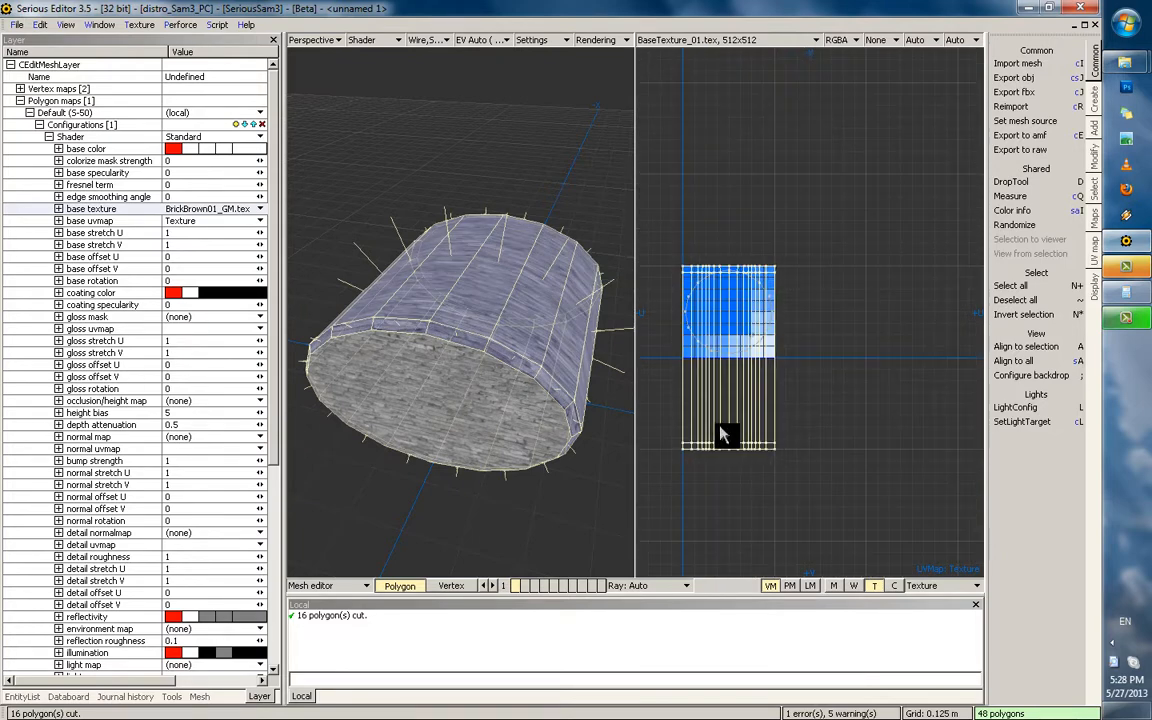
key(m)
drag(541, 298, 420, 298)
click(264, 388)
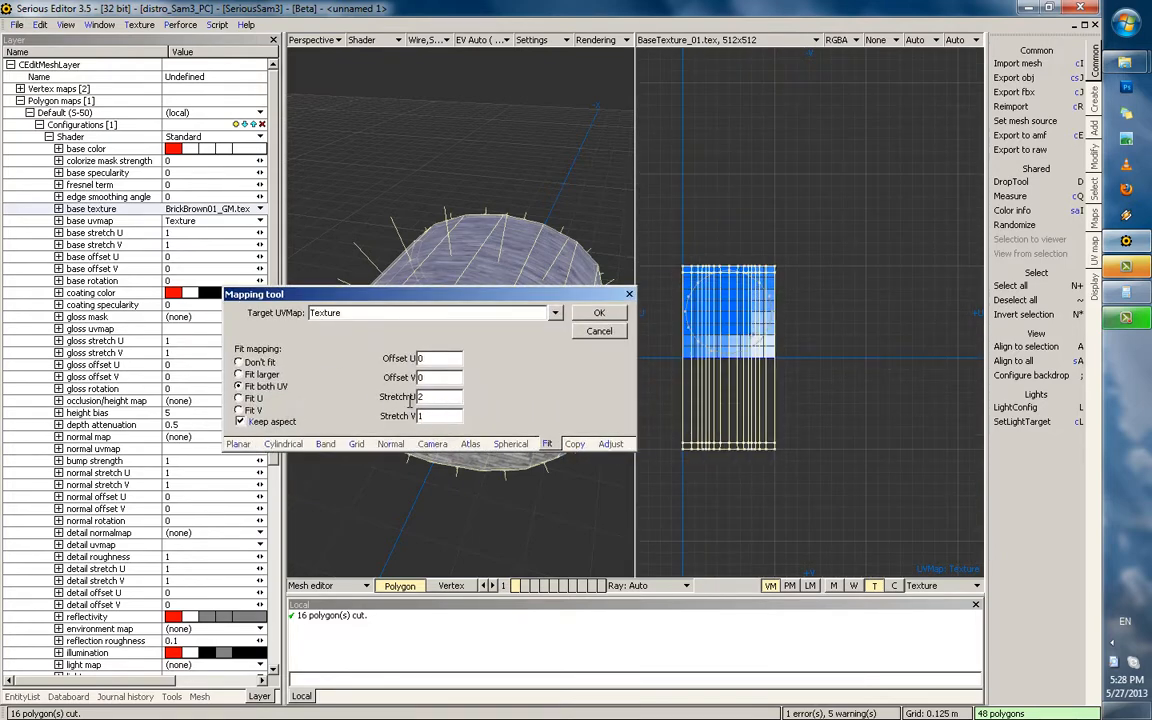
click(599, 313)
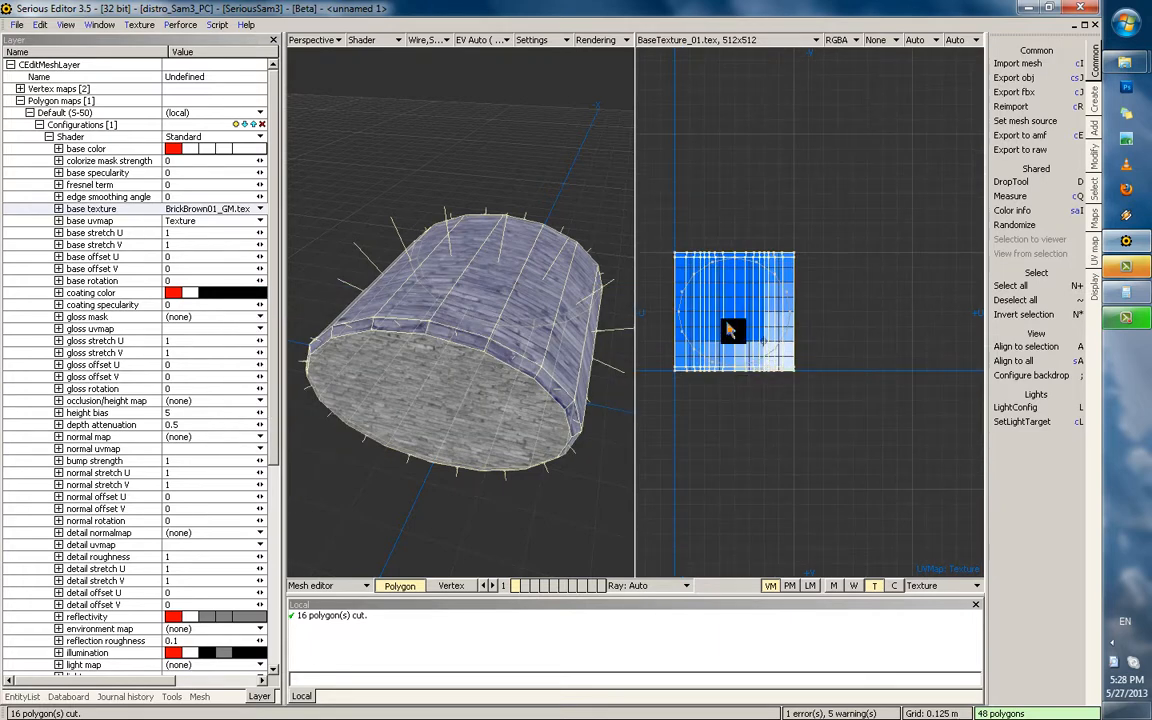
Fit the side UVs using Fit both UV with Keep aspect enabled and a Stretch U of 2
key(m)
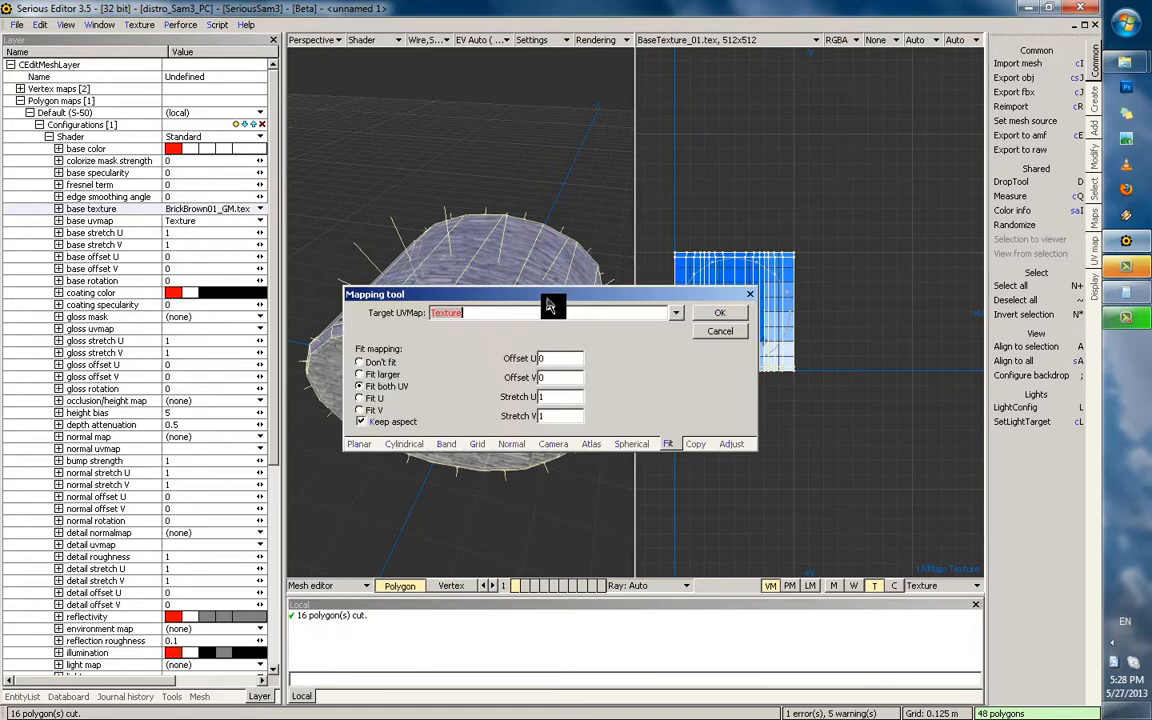
drag(545, 297, 427, 286)
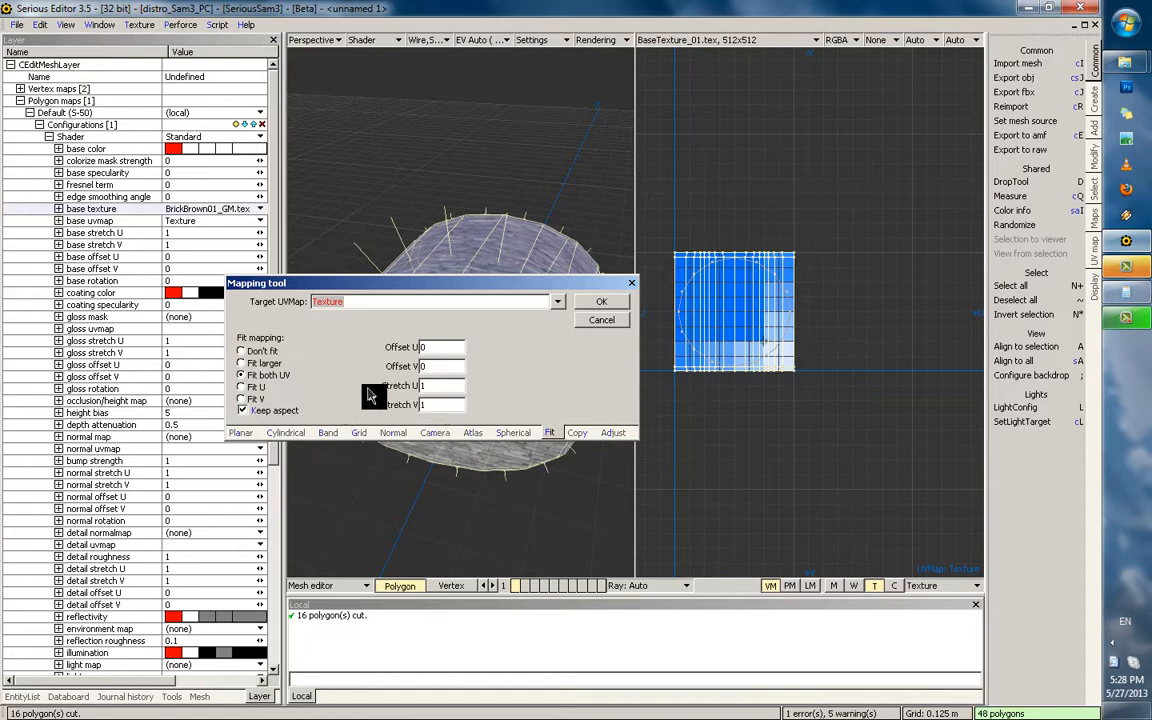
double_click(438, 387)
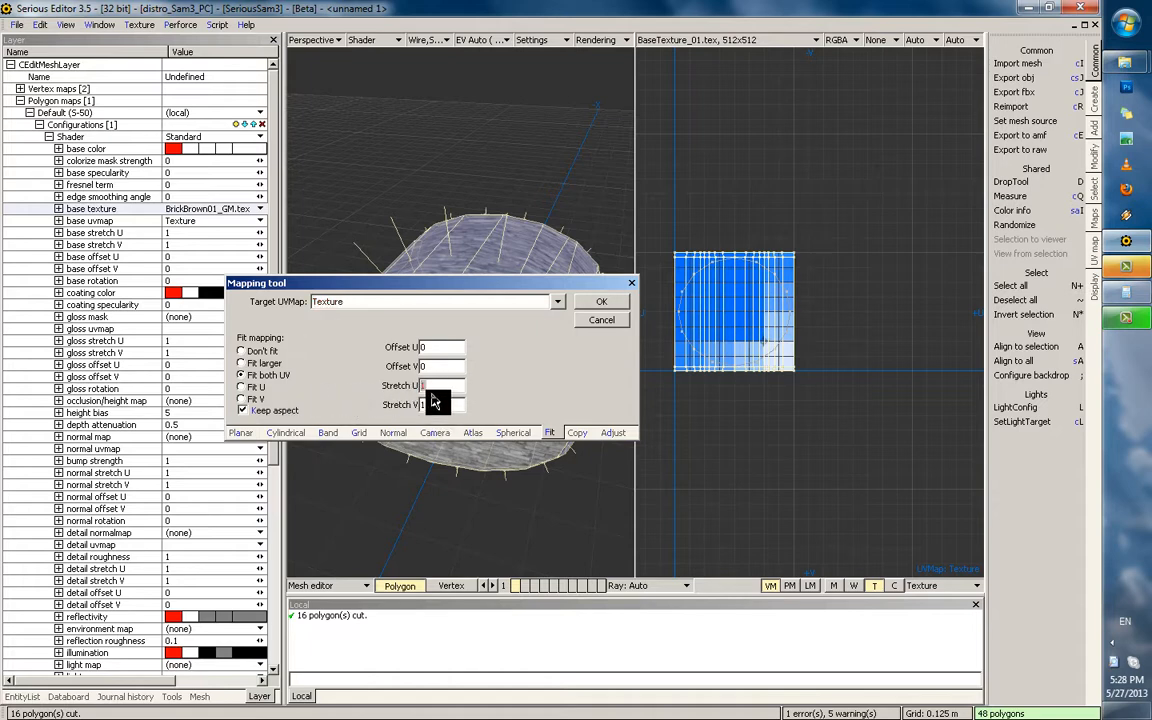
click(601, 302)
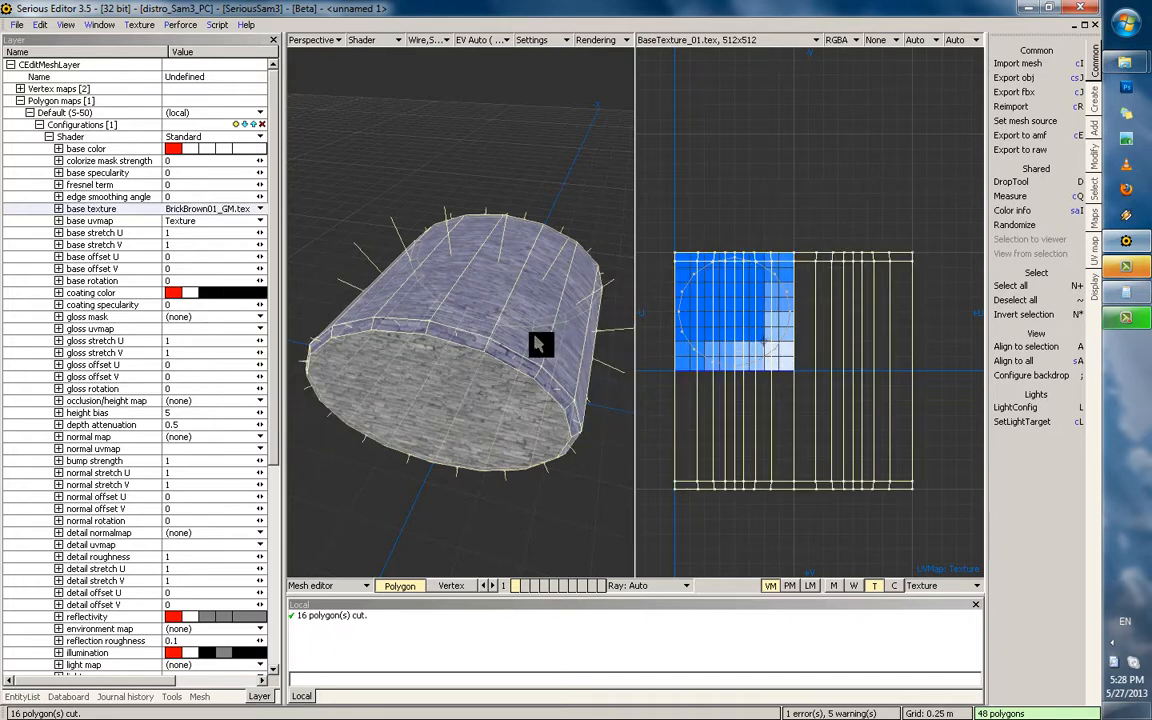
Try Fit U and Fit V on the side UVs with Keep aspect disabled and a Stretch U of 2, undoing the Fit U attempt
key(m)
drag(411, 297, 317, 297)
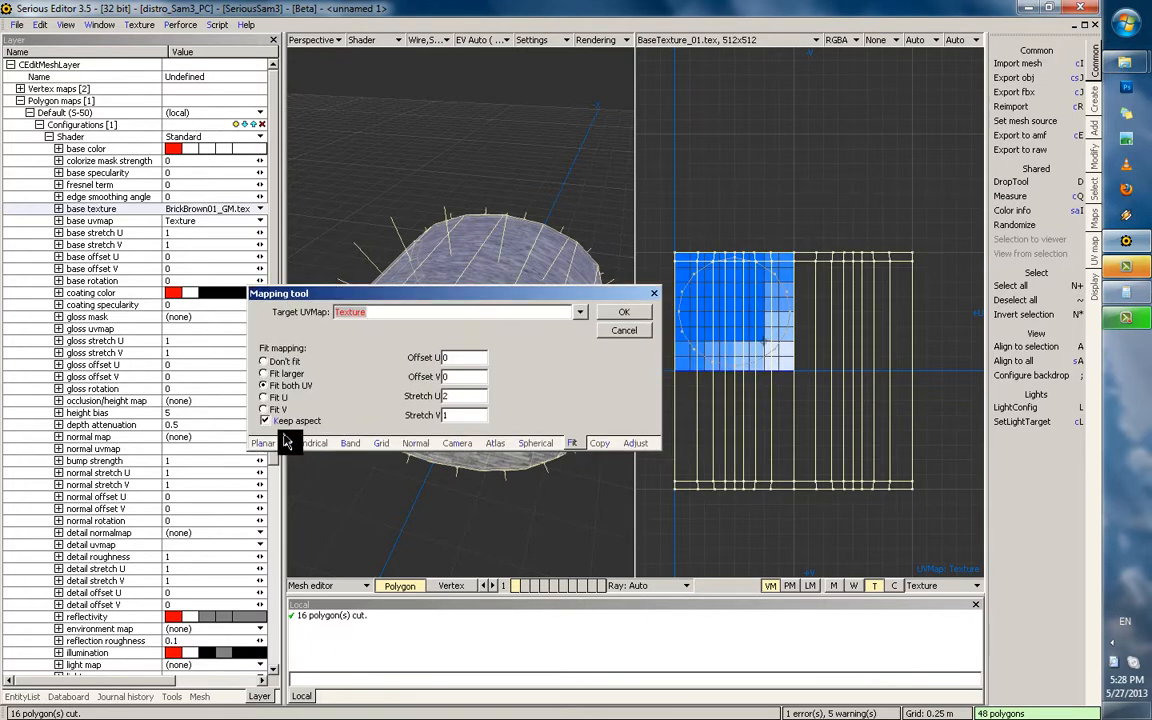
click(283, 399)
click(274, 418)
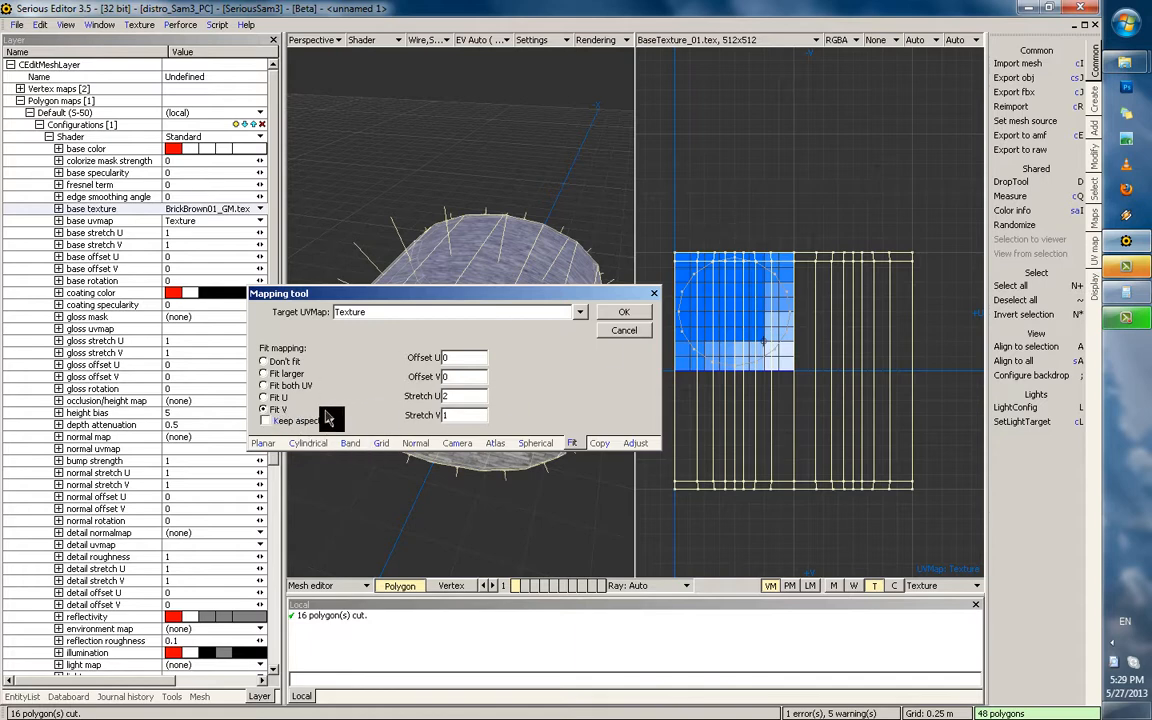
click(272, 398)
click(643, 315)
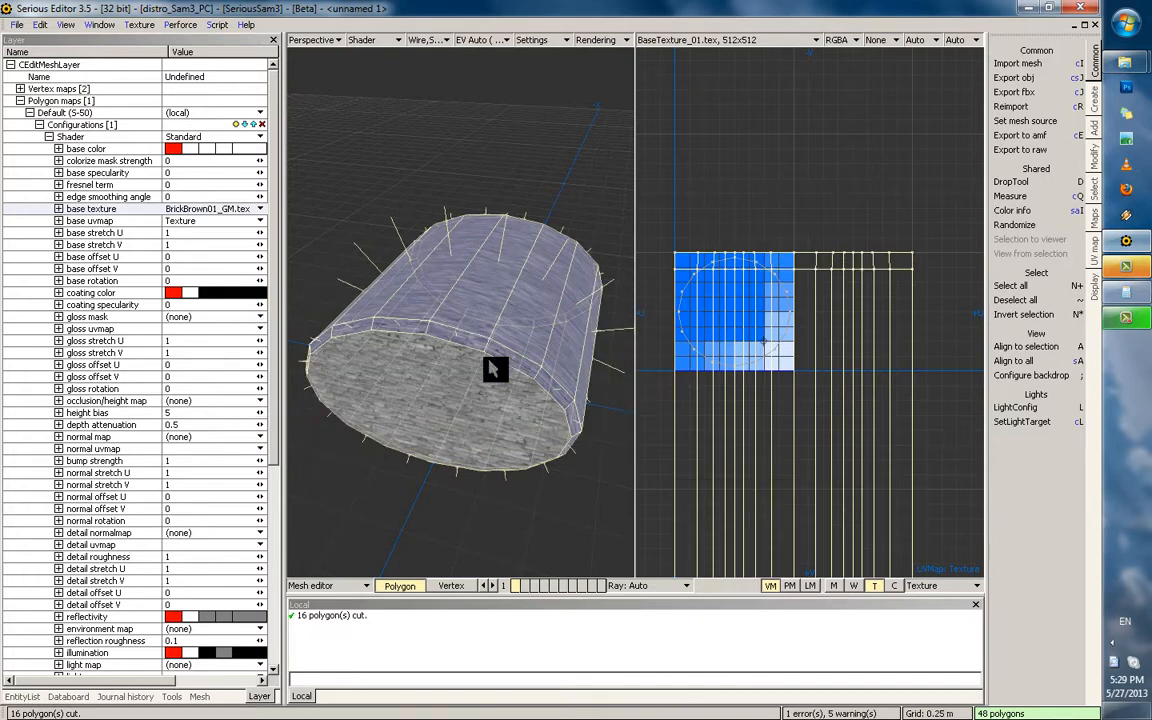
key(m)
click(712, 317)
key(m)
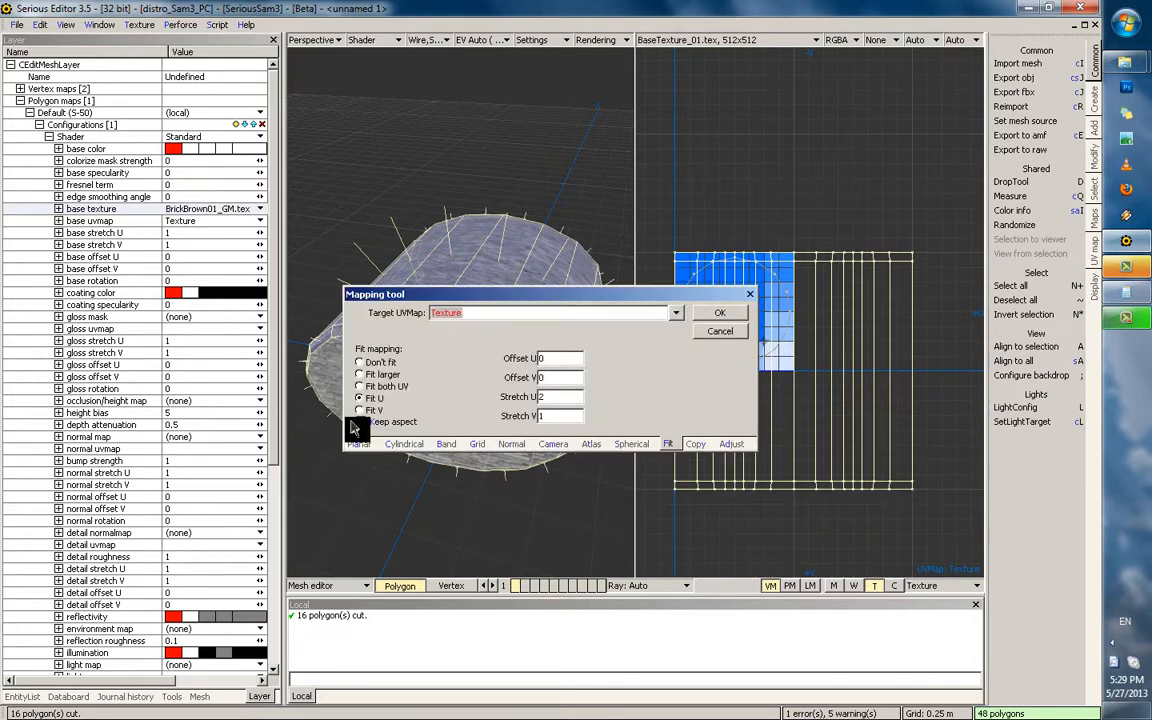
click(738, 316)
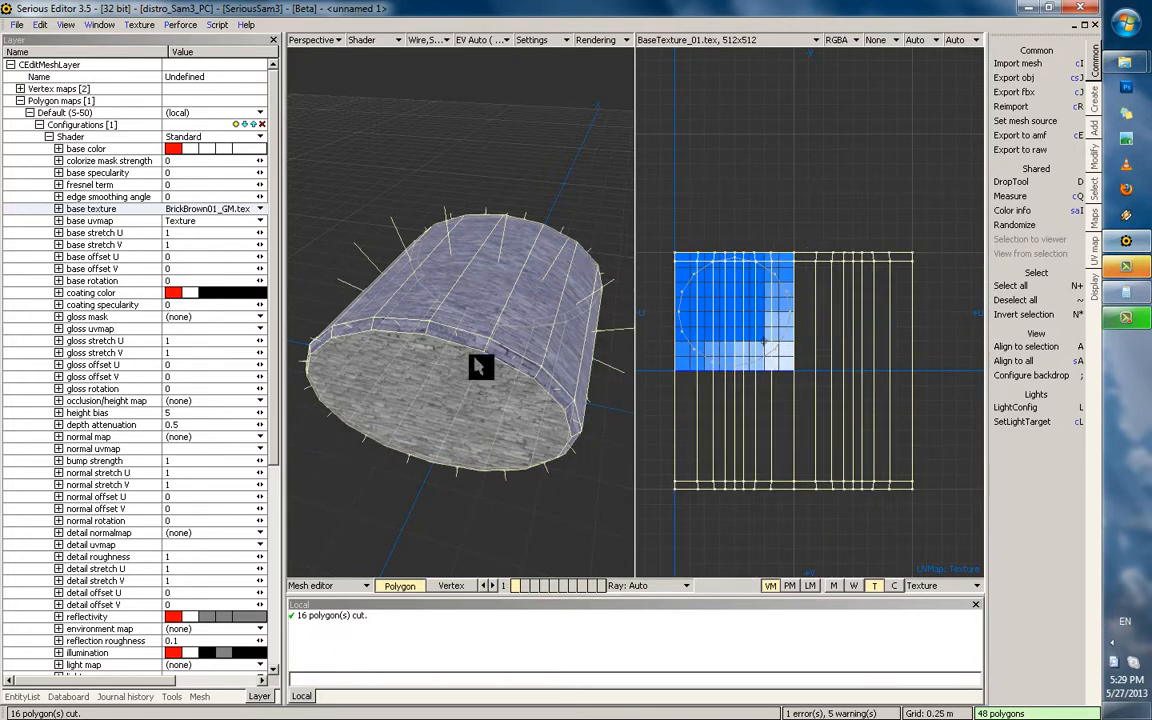
Fit the side UVs vertically to the texture square using Fit V with Keep aspect disabled and Stretch U set to 1
key(m)
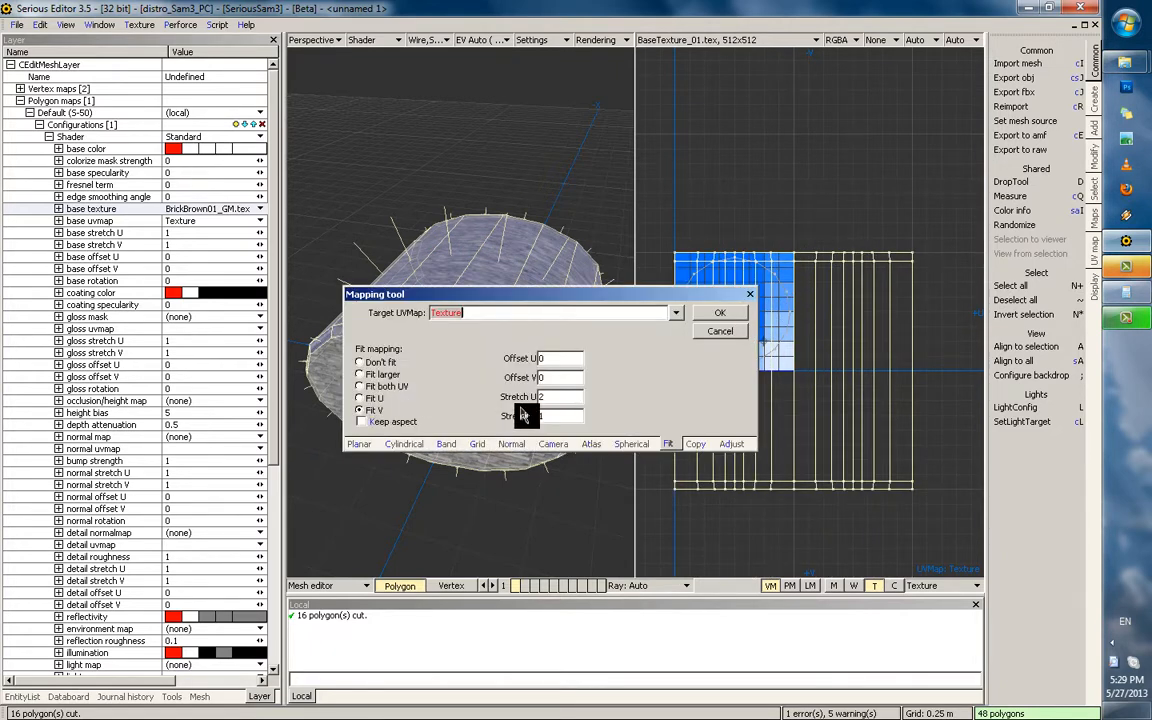
drag(549, 398, 523, 399)
text(1)
click(380, 400)
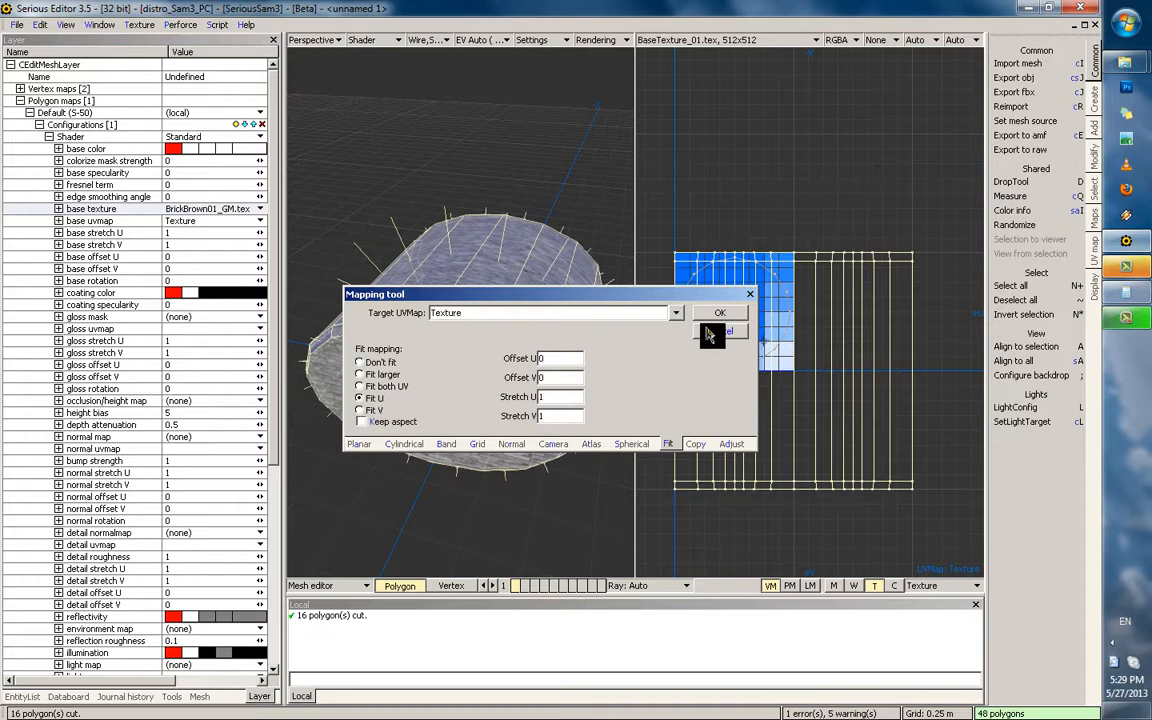
click(716, 328)
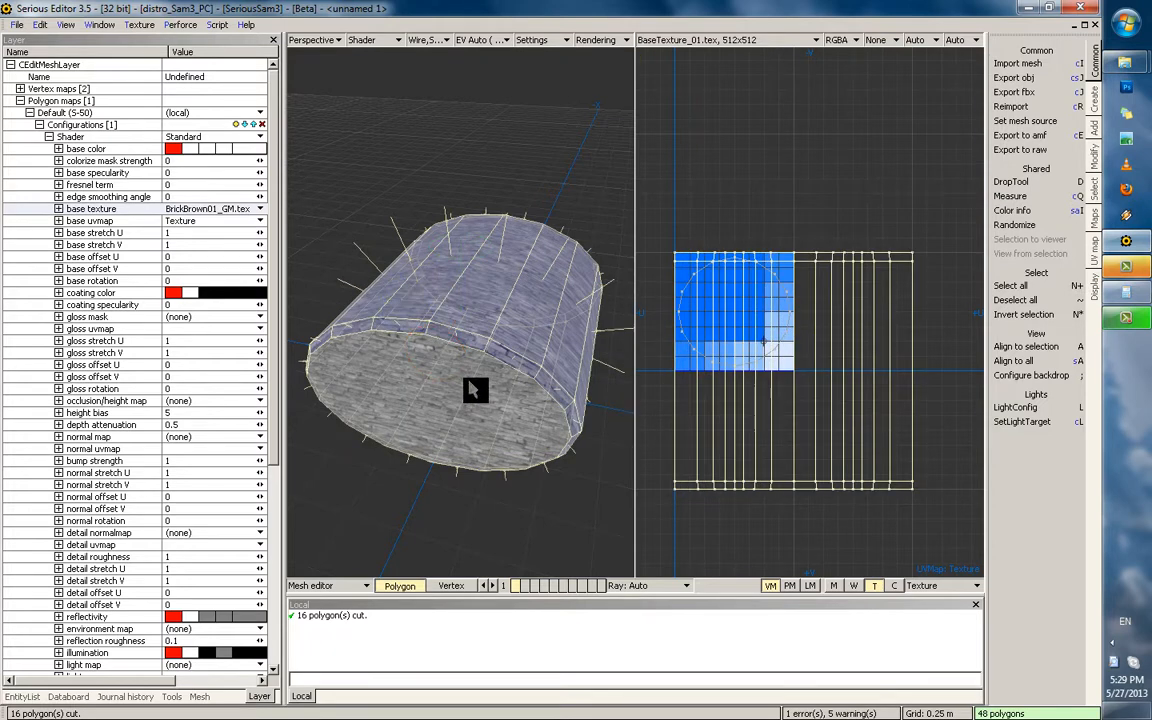
key(m)
click(374, 423)
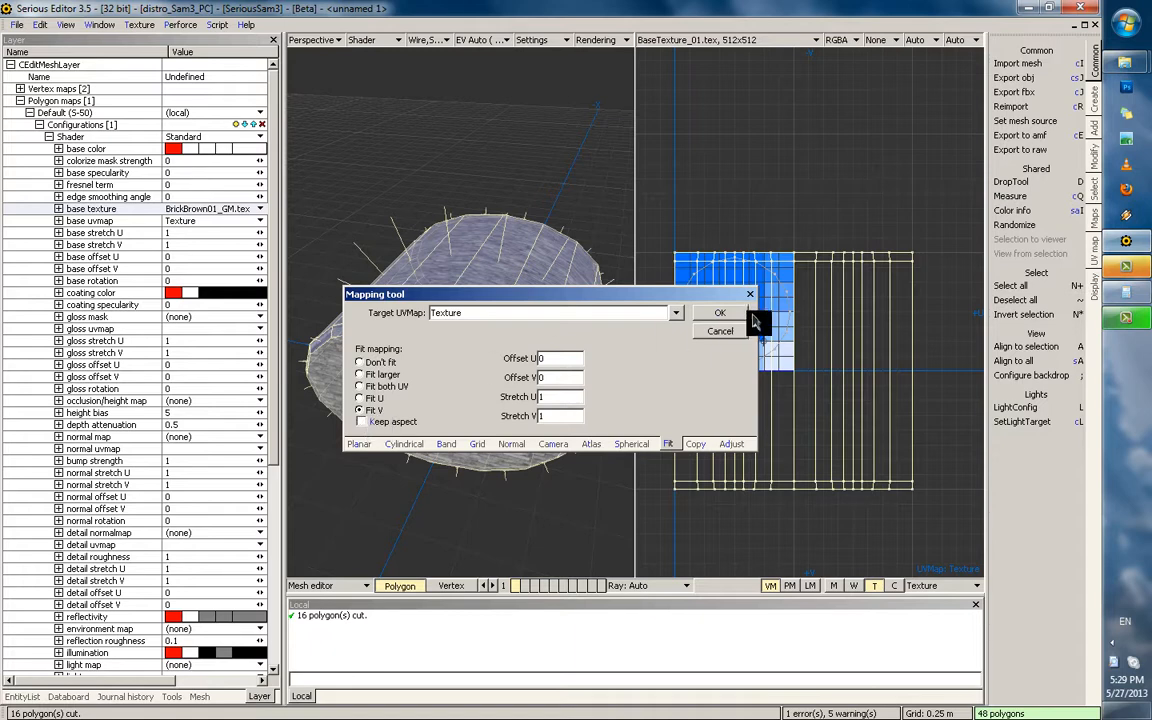
click(736, 317)
Leave mesh editing and examine the brick pattern along the cylinder's side and beveled rim
key(F4)
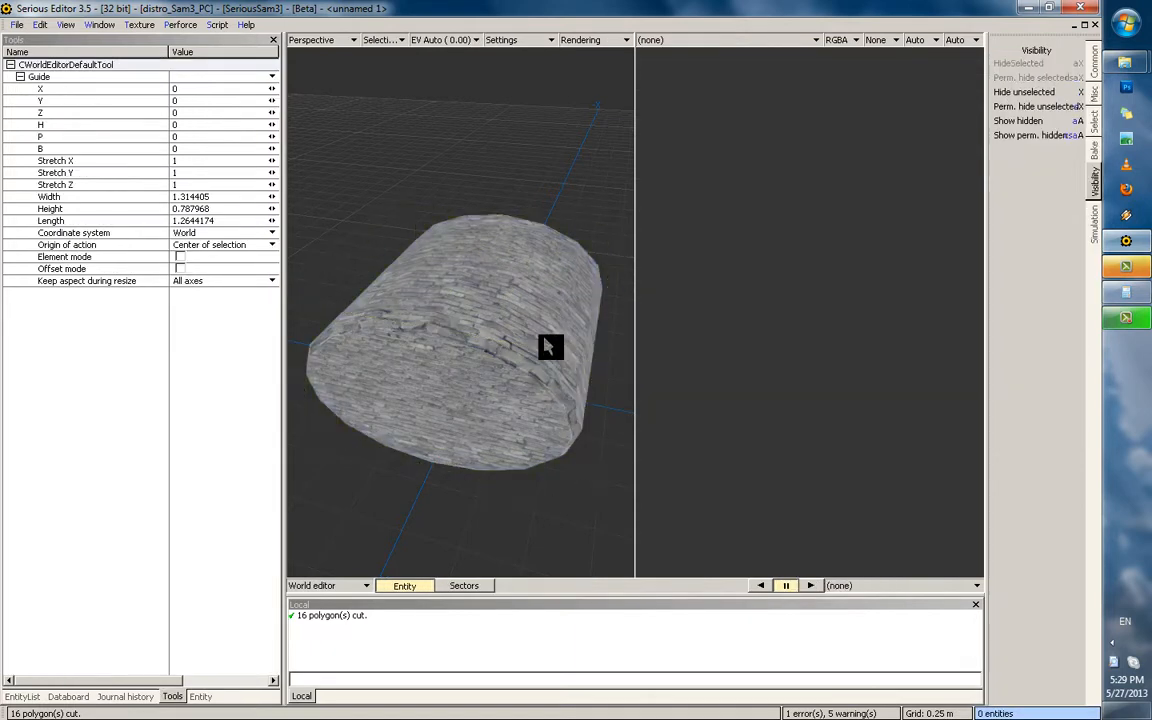
key(grave)
middle_drag(543, 343, 552, 369)
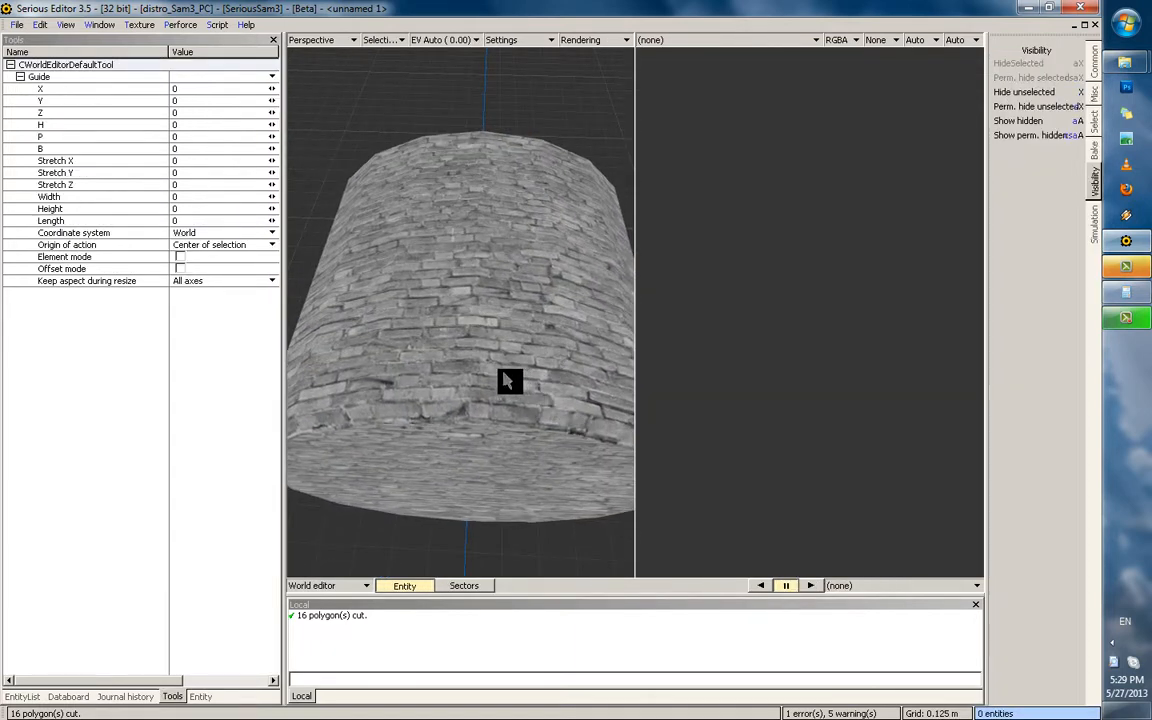
Return to mesh editing and select the cylinder's two end-cap polygons to show their circular UVs
key(F4)
key(m)
key(grave)
middle_drag(494, 465, 470, 400)
key(t)
key(d)
scroll(745, 320, down, 1)
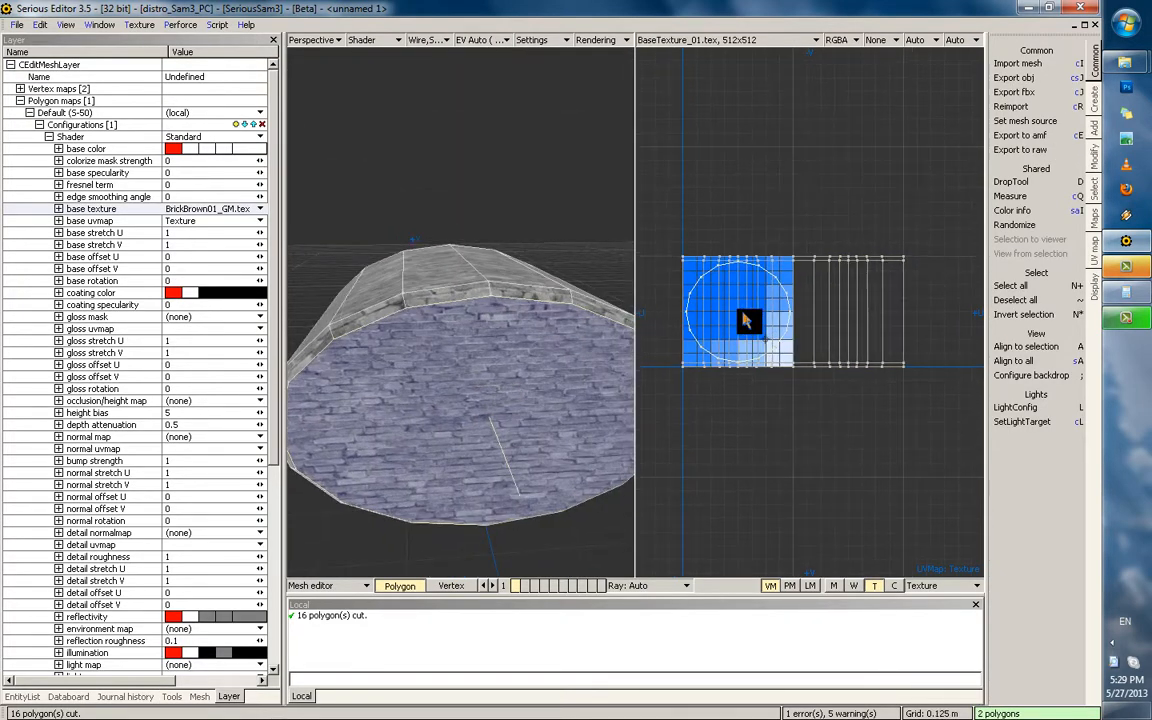
Stretch the end-cap UVs horizontally to about twice their width and shrink them uniformly to lie inside the texture square
middle_drag(600, 322, 543, 333)
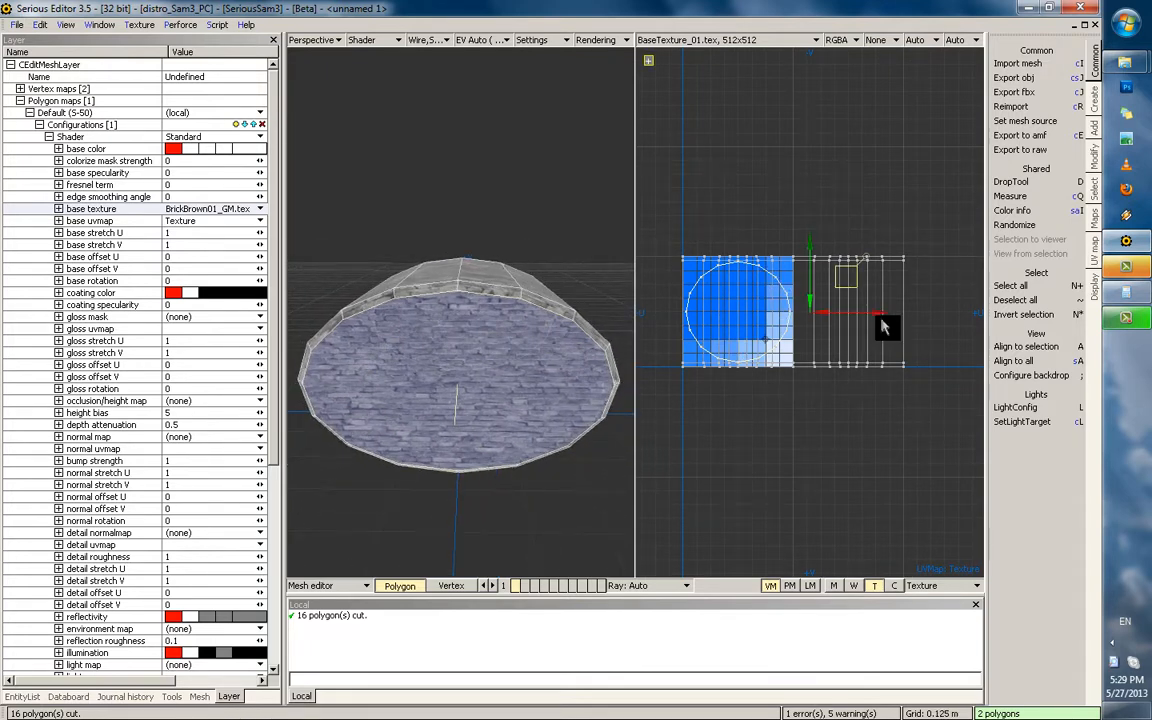
drag(874, 321, 957, 330)
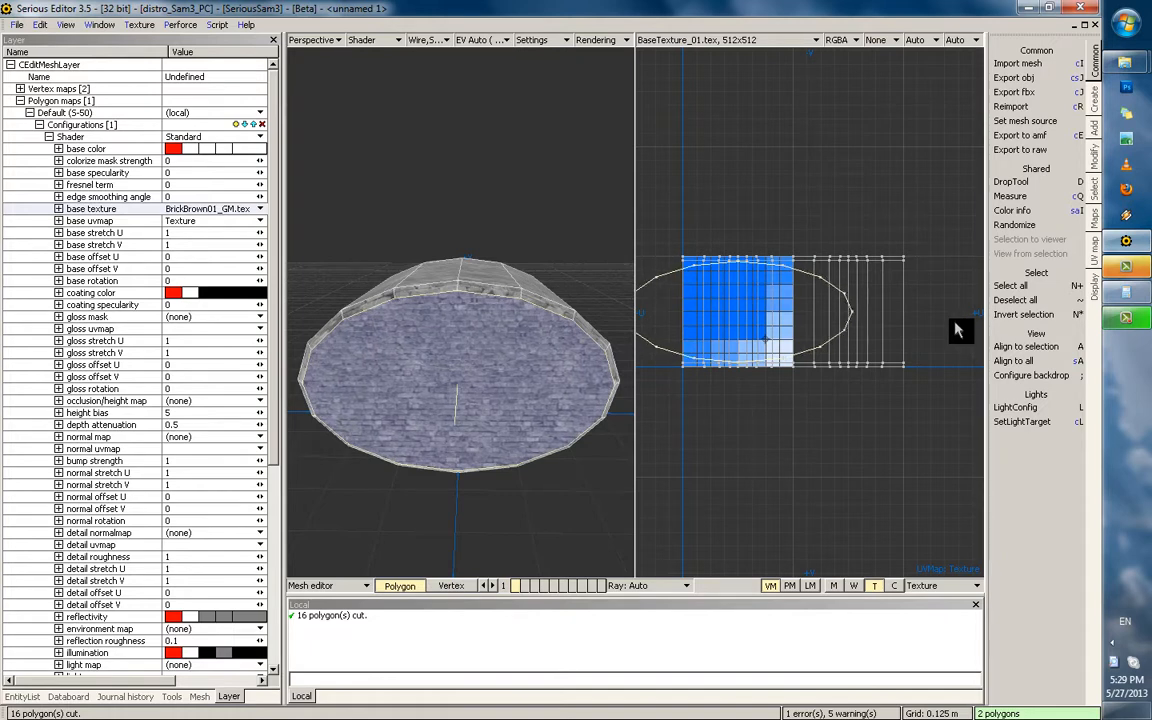
middle_drag(553, 334, 707, 410)
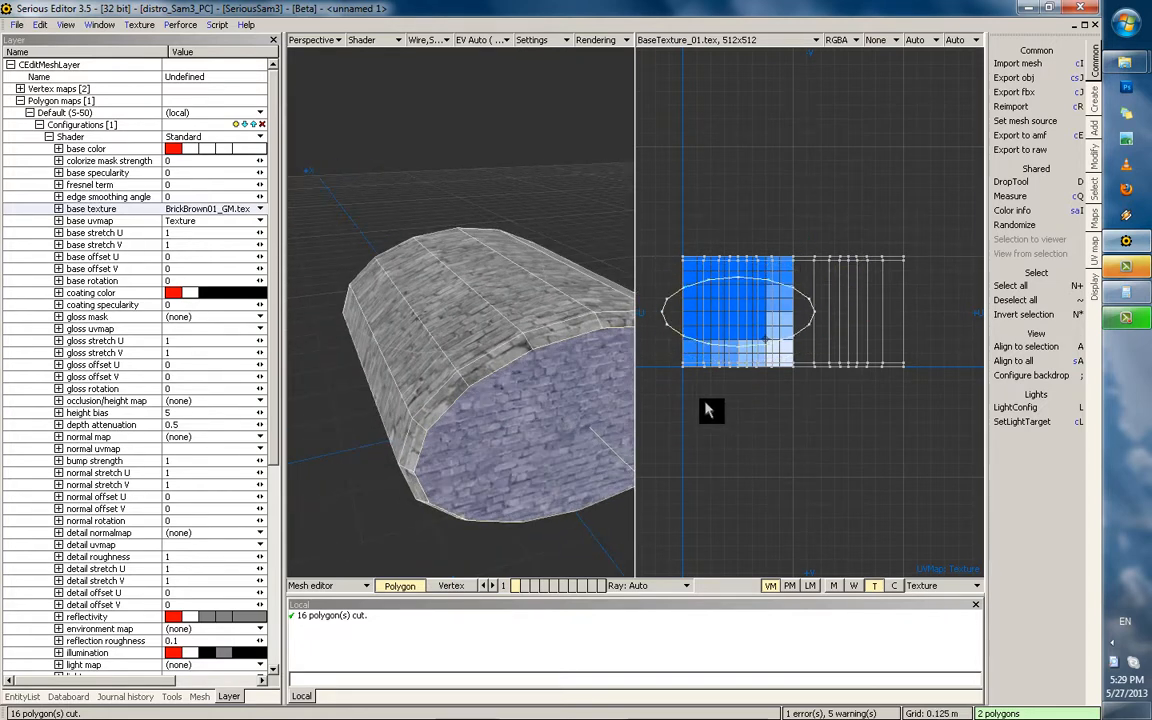
drag(707, 410, 687, 407)
scroll(525, 428, down, 3)
key(Escape)
Examine the brick scale on the cylinder's cap against its side in the world view
key(grave)
mouse_move(515, 402)
middle_down()
mouse_move(492, 405)
mouse_move(537, 434)
mouse_move(531, 406)
middle_up()
middle_drag(508, 357, 522, 321)
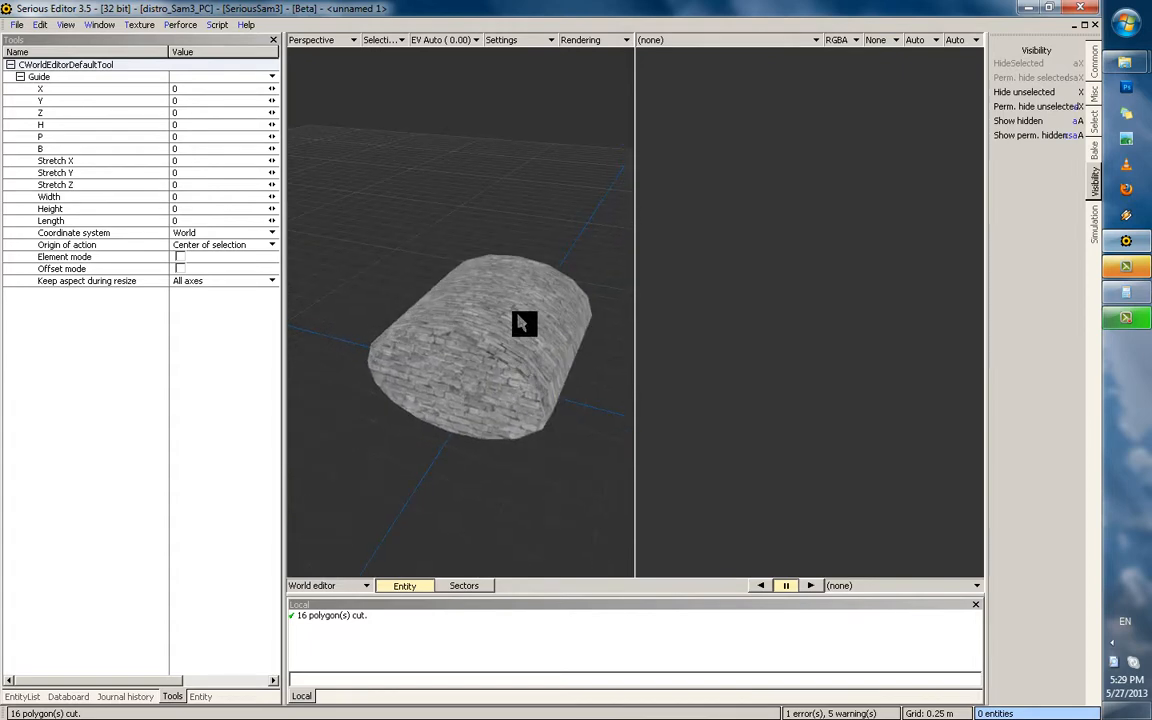
middle_drag(463, 411, 518, 393)
click(480, 318)
click(481, 327)
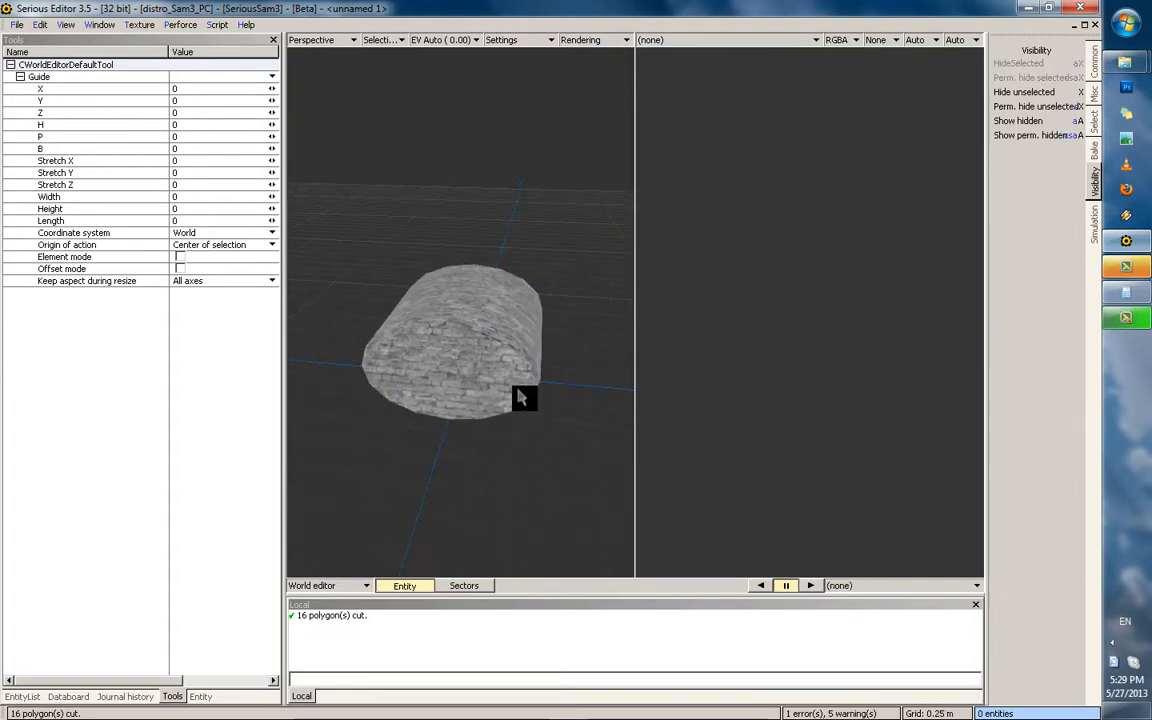
Reopen the cylinder's mesh and set its base texture to BaseTexture_01 from Content/Mischievous/Textures/Misc
double_click(445, 372)
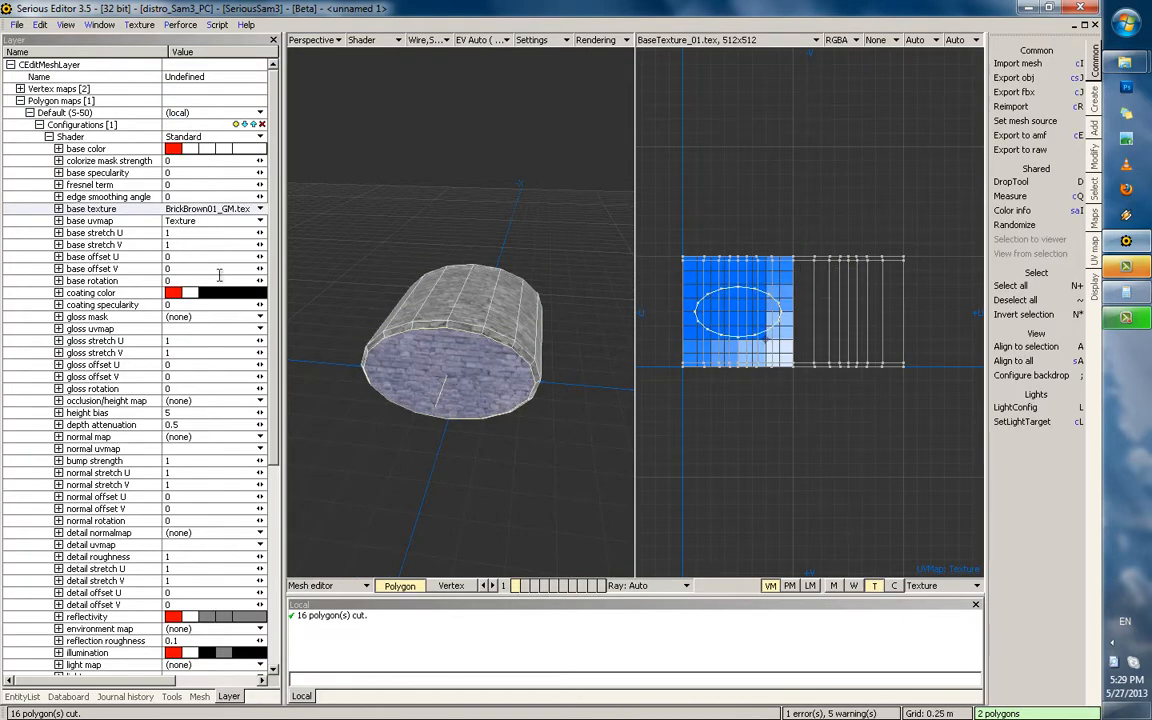
click(207, 209)
click(206, 260)
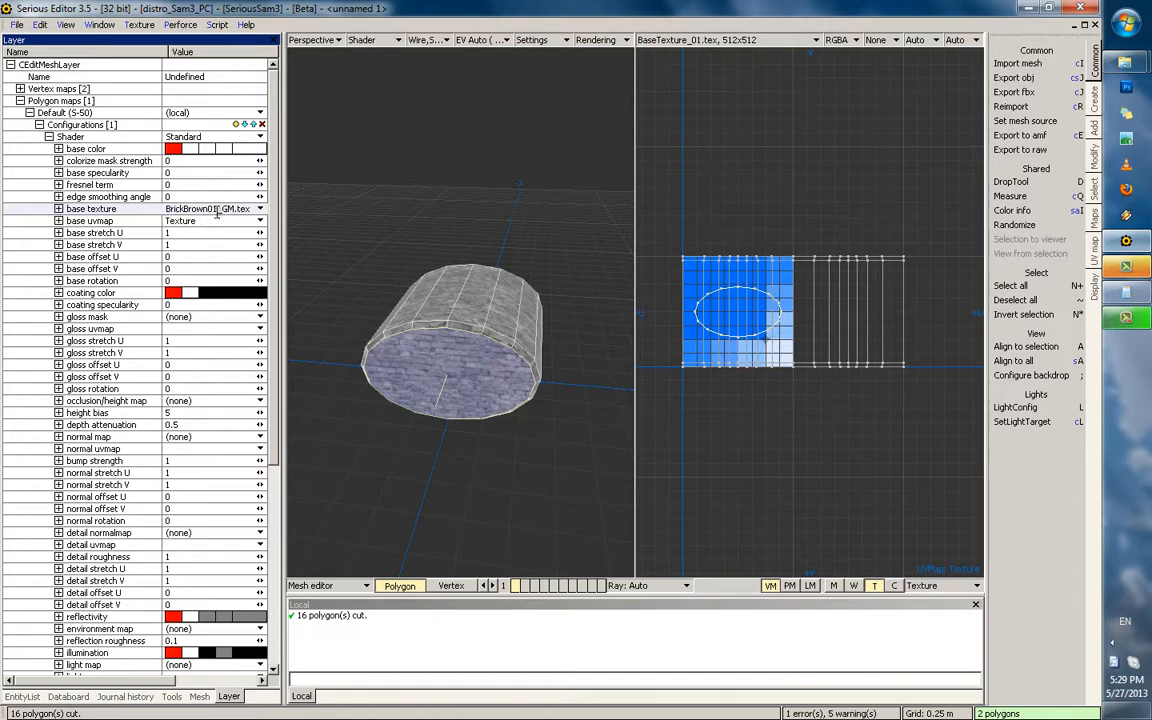
click(207, 209)
click(212, 235)
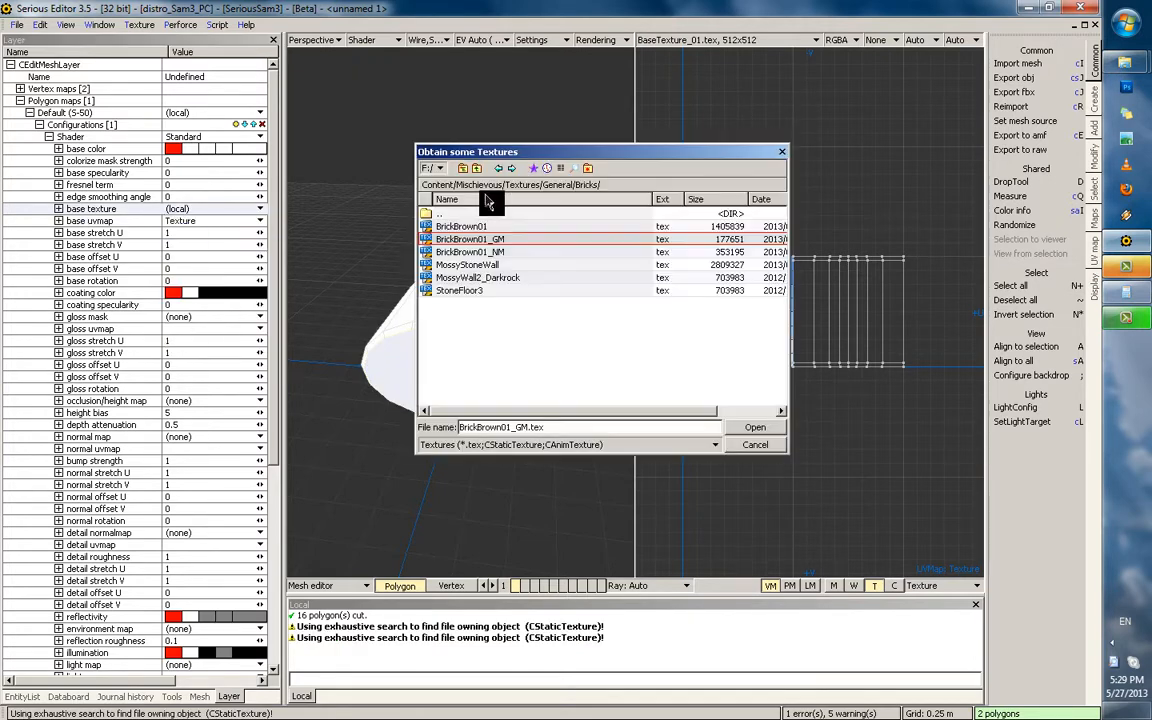
double_click(469, 215)
double_click(469, 215)
double_click(437, 358)
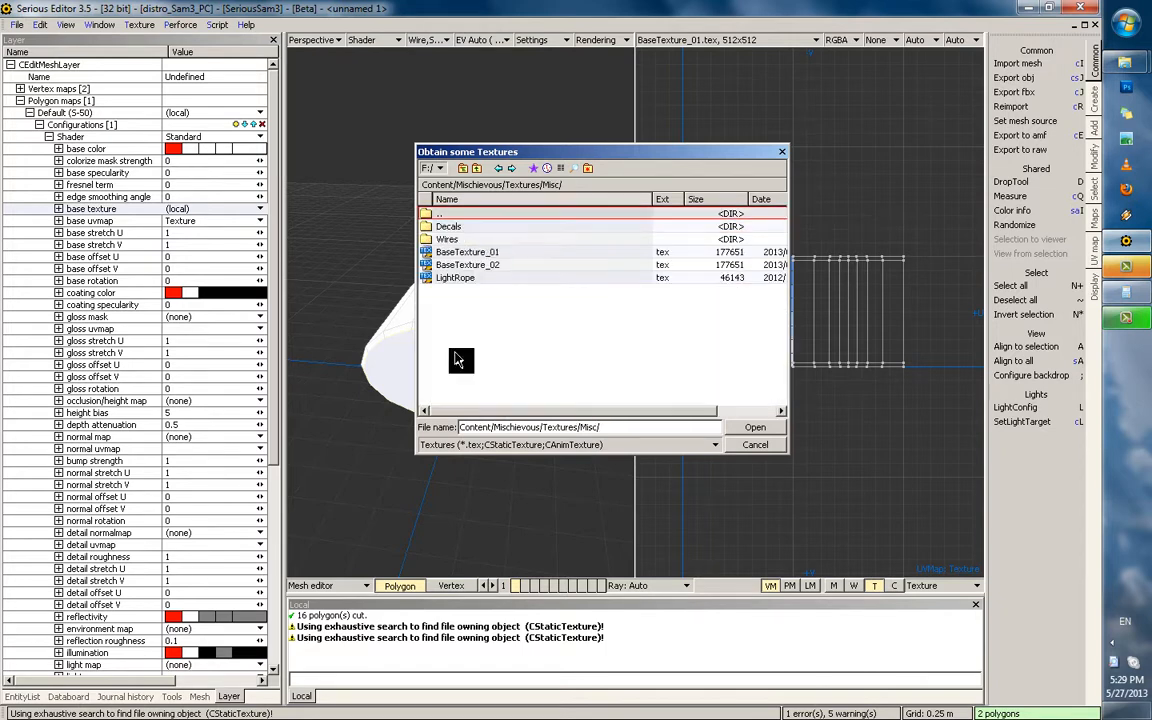
click(472, 252)
double_click(472, 256)
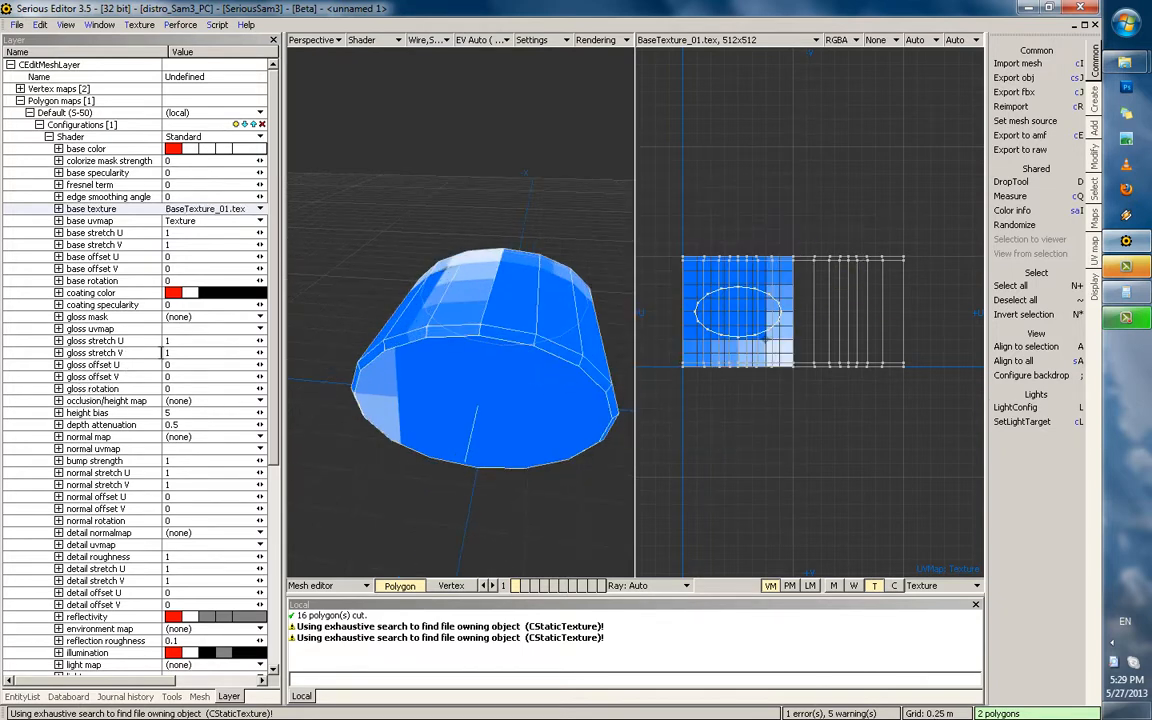
click(174, 342)
text(4)
click(216, 353)
click(174, 353)
text(1)
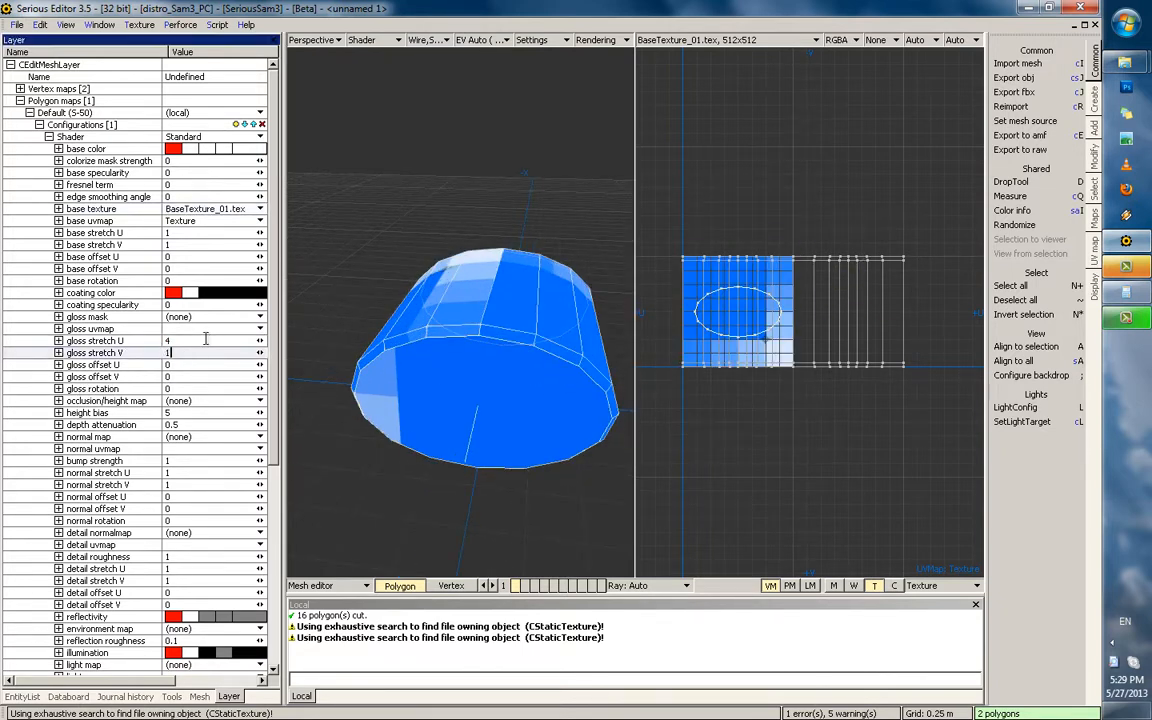
click(196, 341)
text(1)
Set the base texture stretch to 4 in both U and V
click(170, 232)
text(4)
click(170, 244)
text(4)
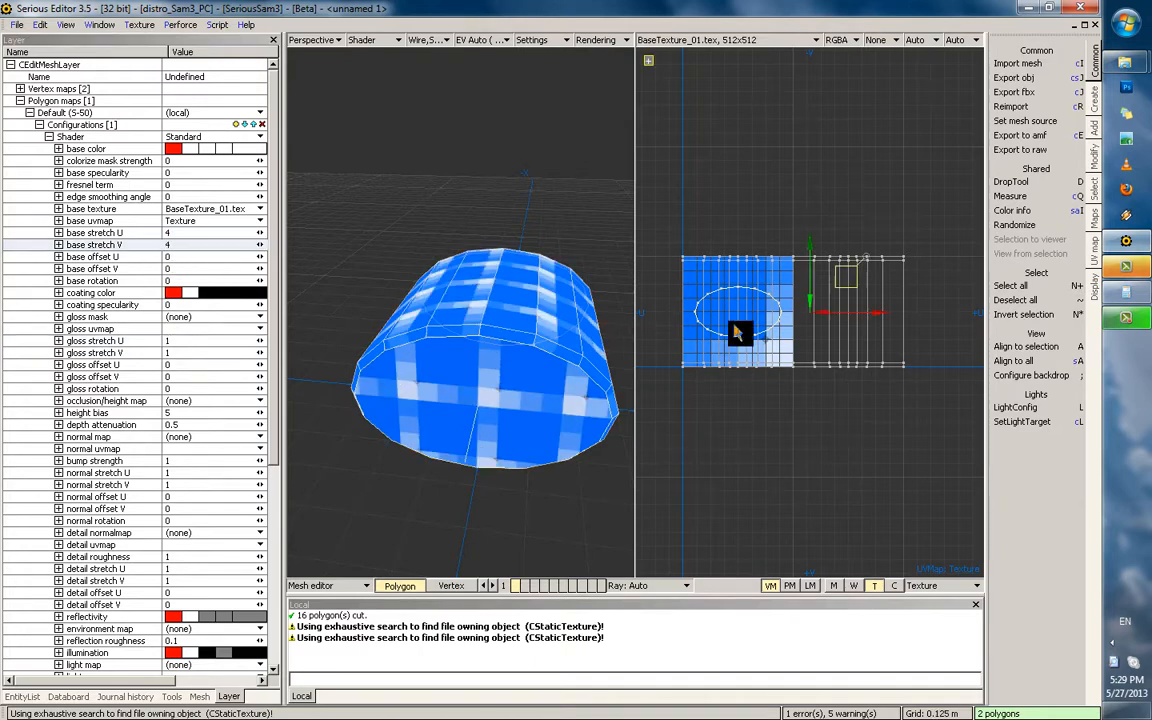
Narrow the two end caps' UVs horizontally to even out the checkered texture's proportions
mouse_move(857, 314)
mouse_down()
mouse_move(879, 316)
mouse_move(866, 316)
mouse_up()
alt+drag(402, 358, 454, 358)
drag(843, 312, 827, 315)
alt+drag(404, 393, 519, 386)
key(Escape)
key(grave)
double_click(519, 386)
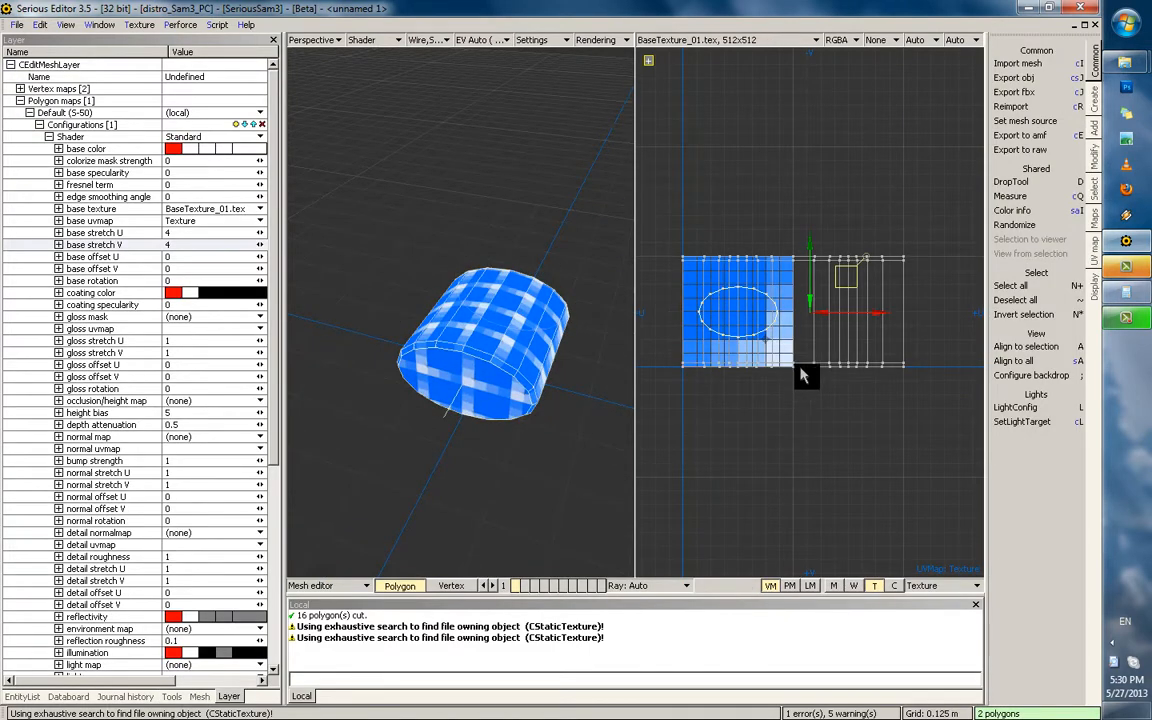
Enlarge the end caps' UVs until the checks match the side texture's scale, and clear the polygon selection
drag(817, 389, 833, 389)
drag(770, 392, 571, 401)
key(Escape)
middle_drag(571, 401, 535, 393)
click(535, 393)
double_click(537, 391)
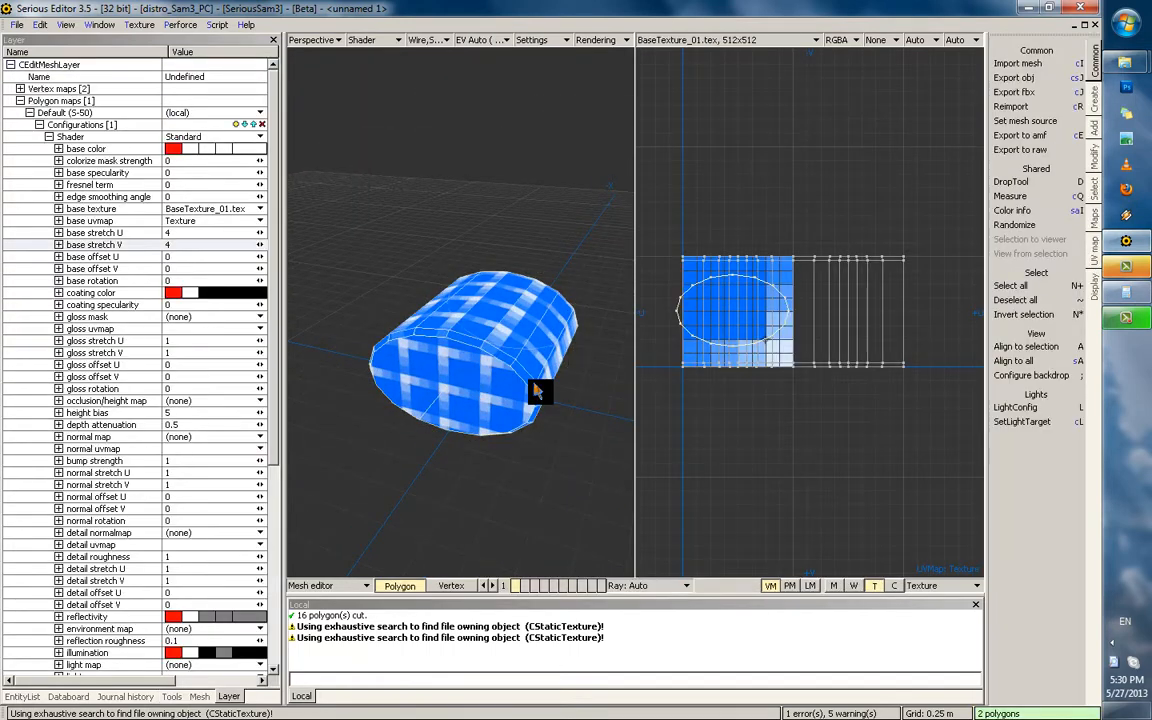
key(grave)
middle_drag(535, 345, 527, 360)
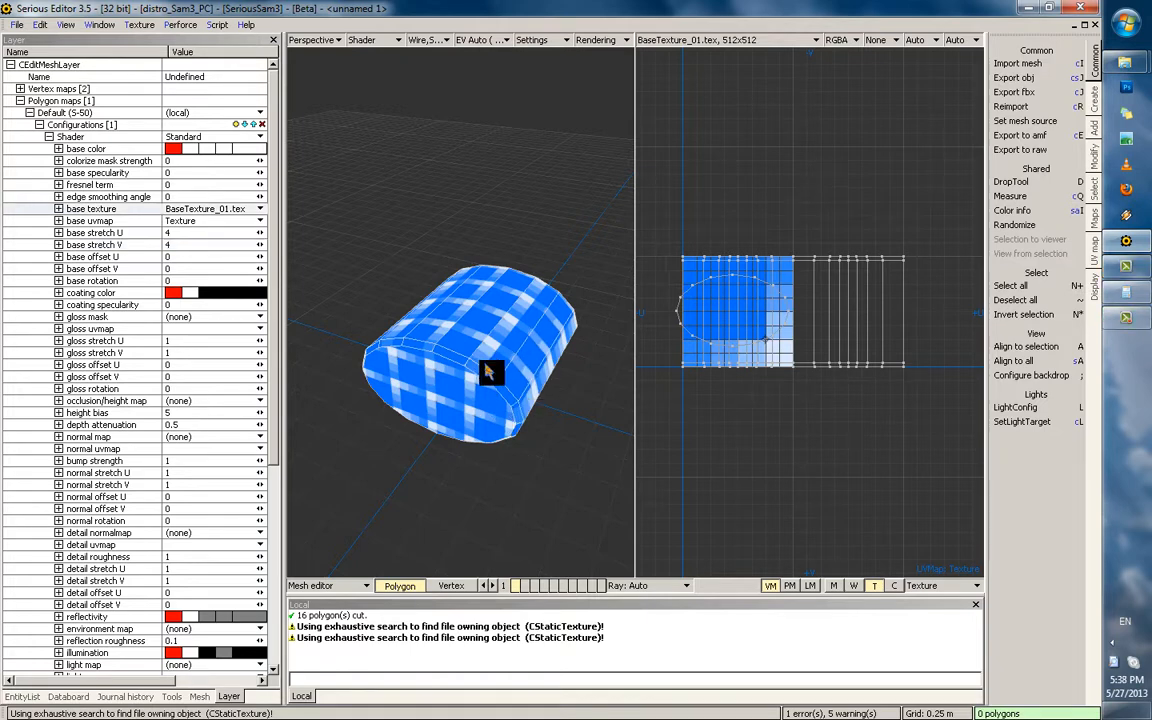
Replace the base texture with Fabric_01.tex from within Content/Mischievous/Textures/General
scroll(486, 368, up, 3)
click(195, 208)
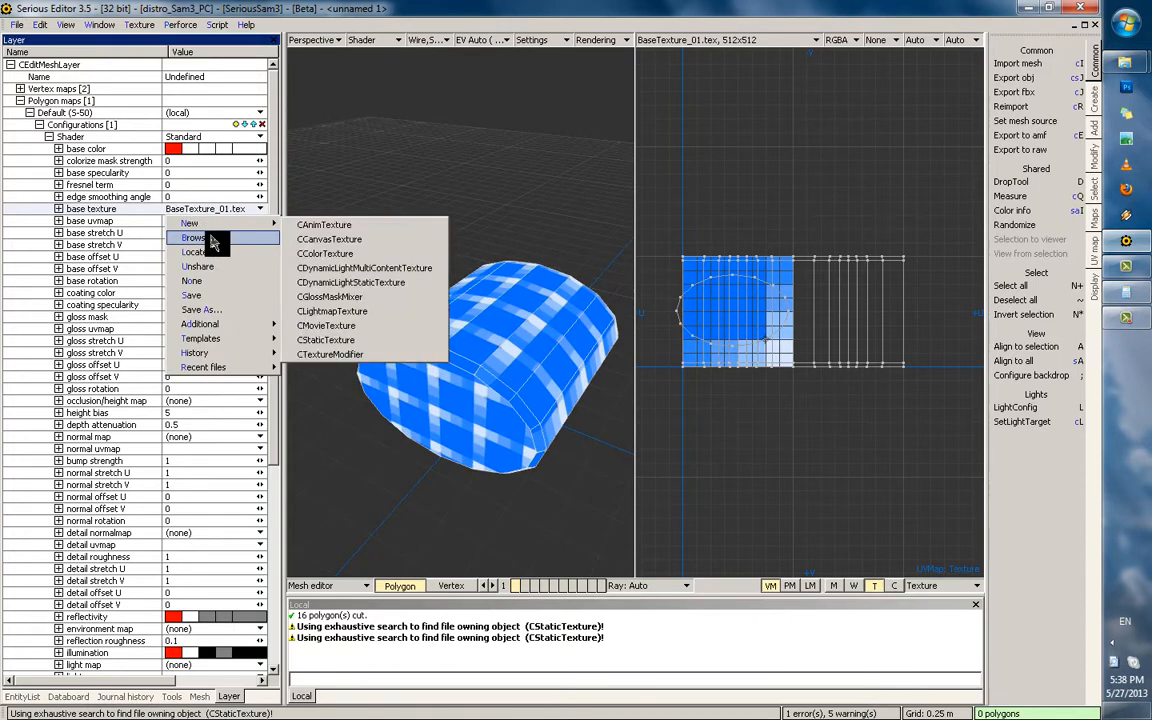
click(210, 240)
double_click(428, 207)
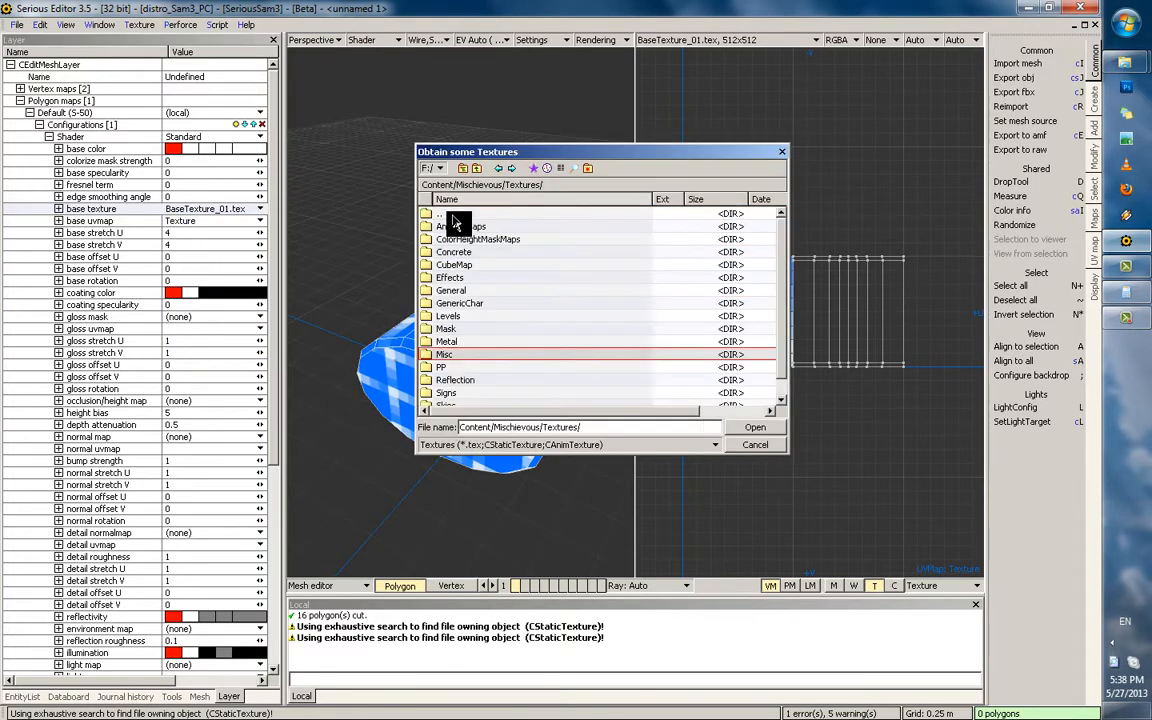
double_click(465, 291)
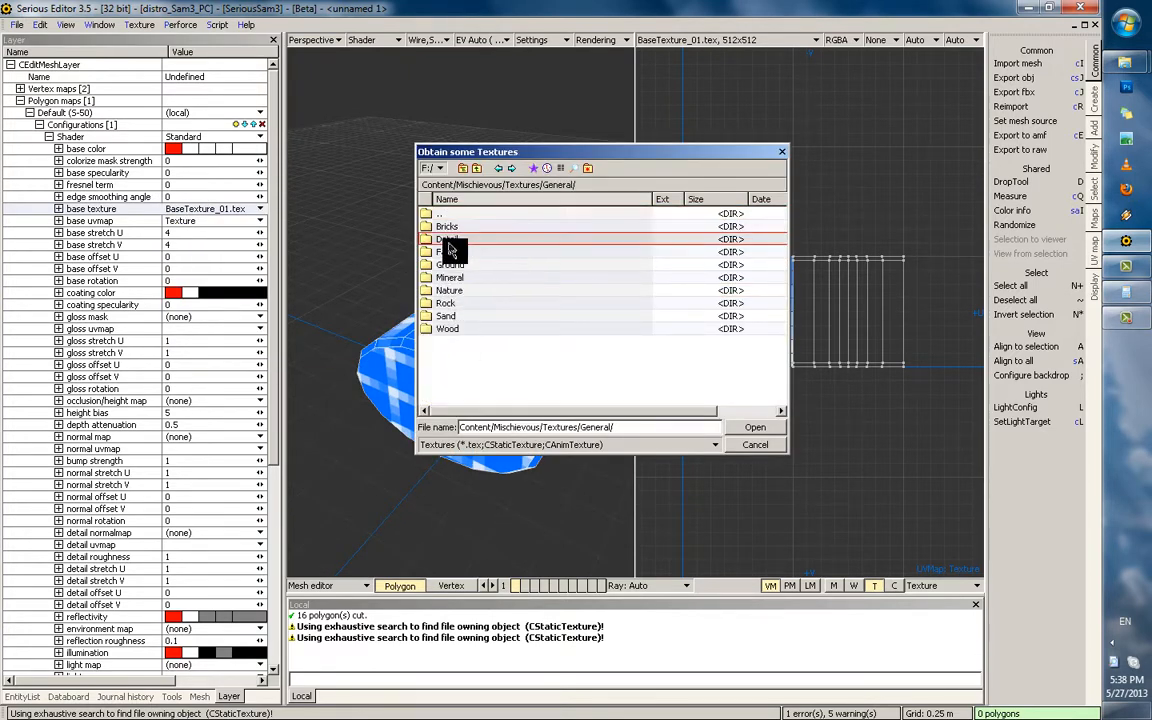
double_click(447, 253)
double_click(465, 228)
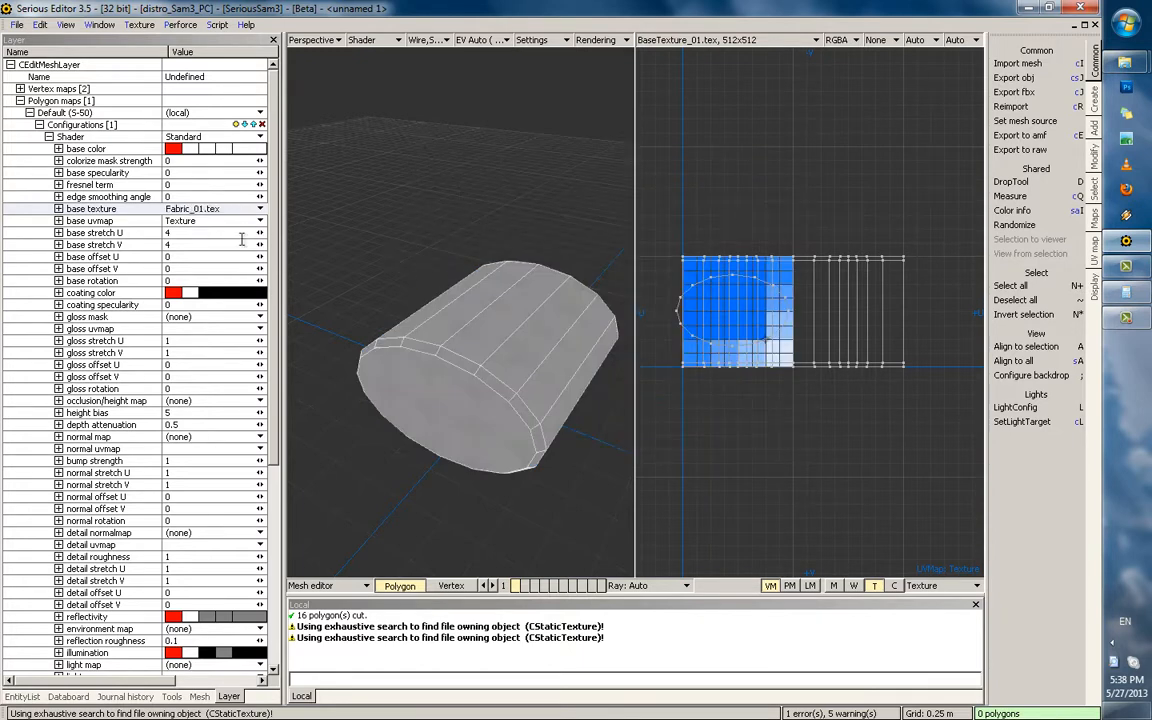
Set the base stretch U and V to 2 and return to the world editor
drag(211, 245, 157, 236)
text(2)
key(Return)
key(a)
key(Escape)
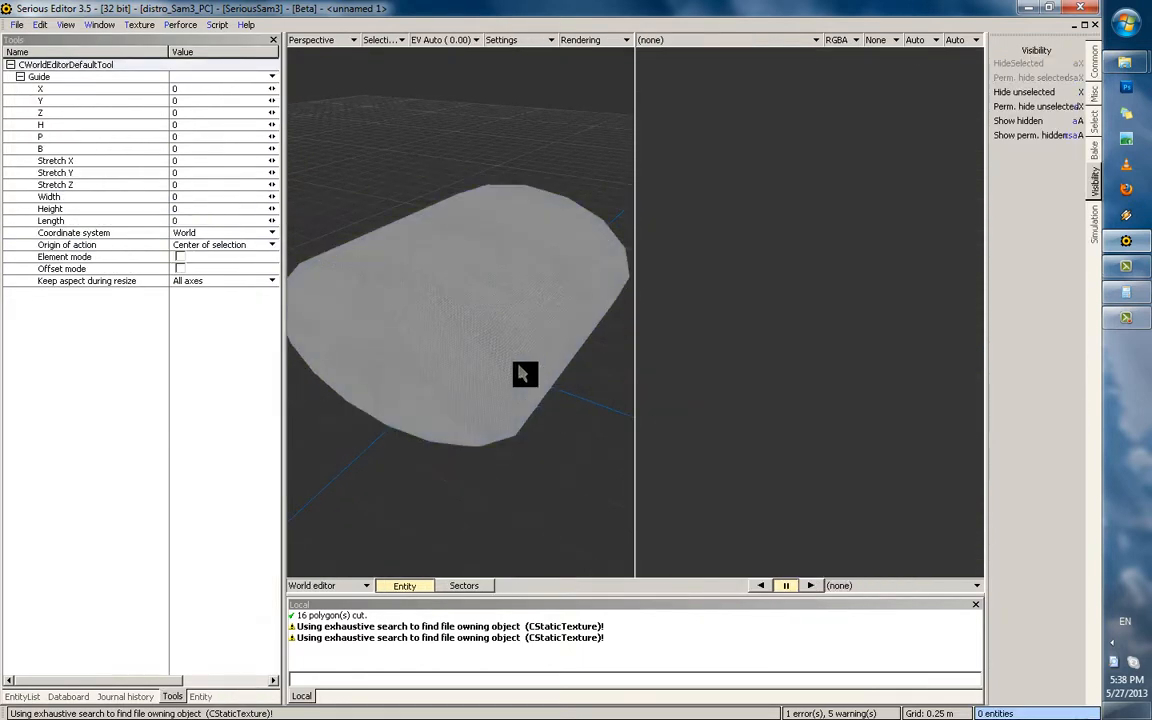
Examine the fabric texture on the rounded model from several angles in both the world and mesh editors
alt+drag(519, 367, 331, 305)
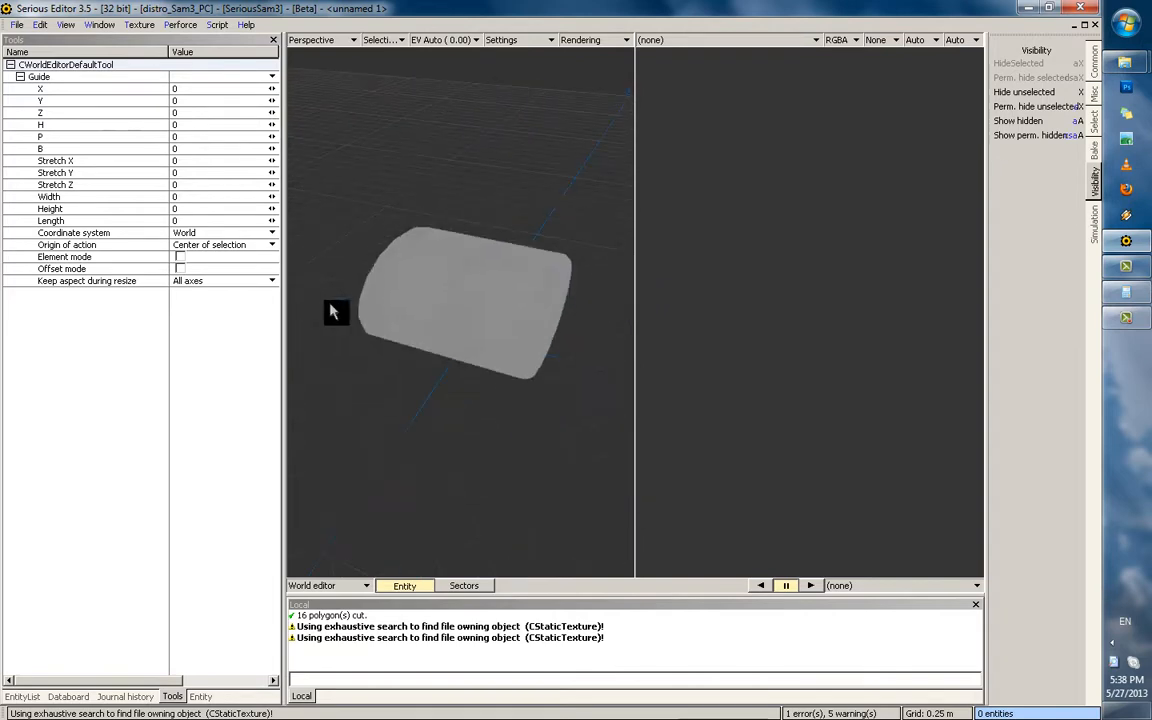
right_drag(333, 312, 481, 332)
click(481, 332)
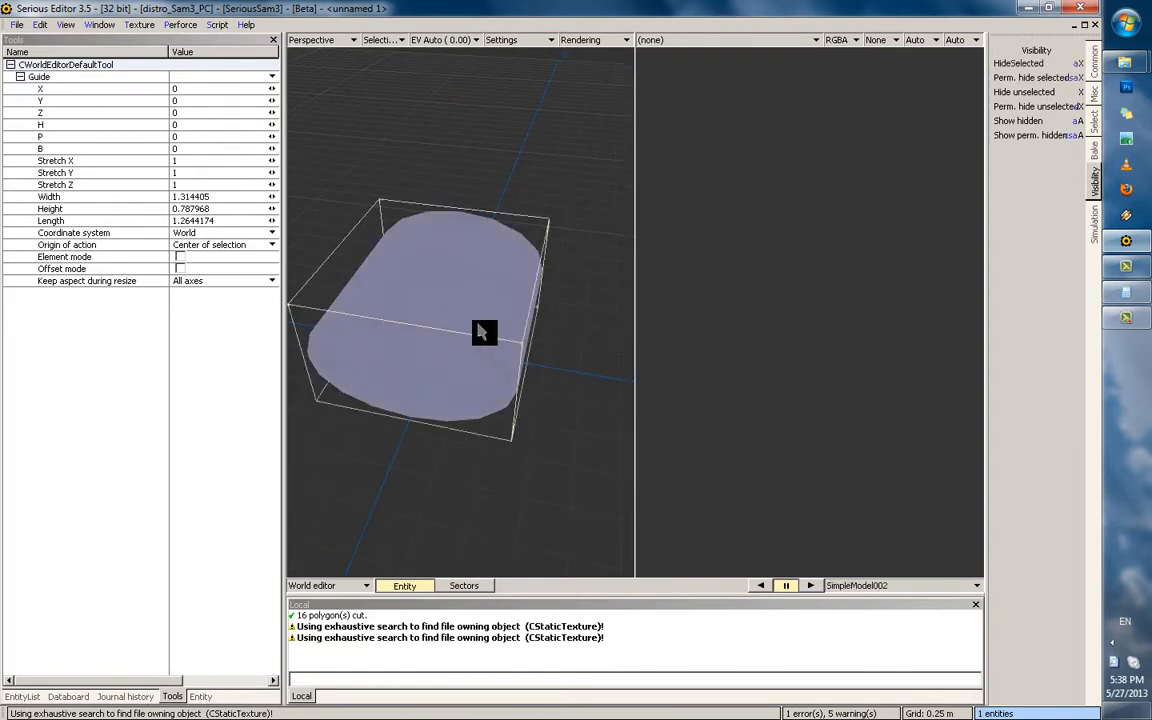
key(Return)
key(Escape)
key(Return)
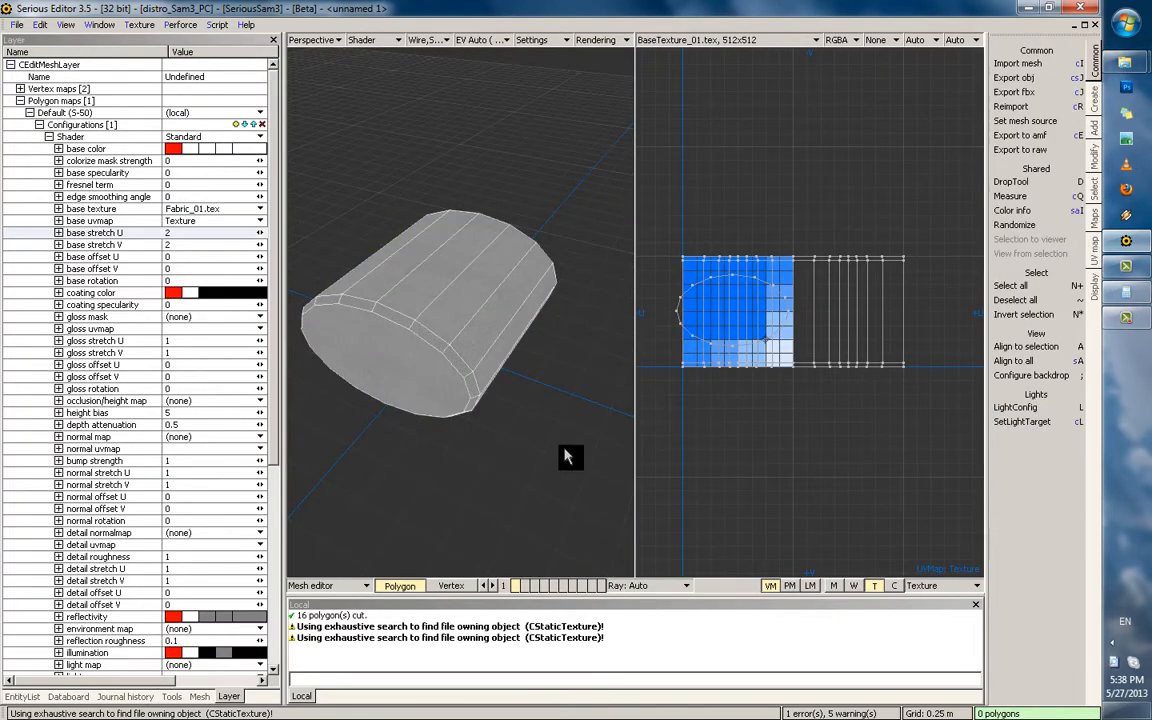
key(Escape)
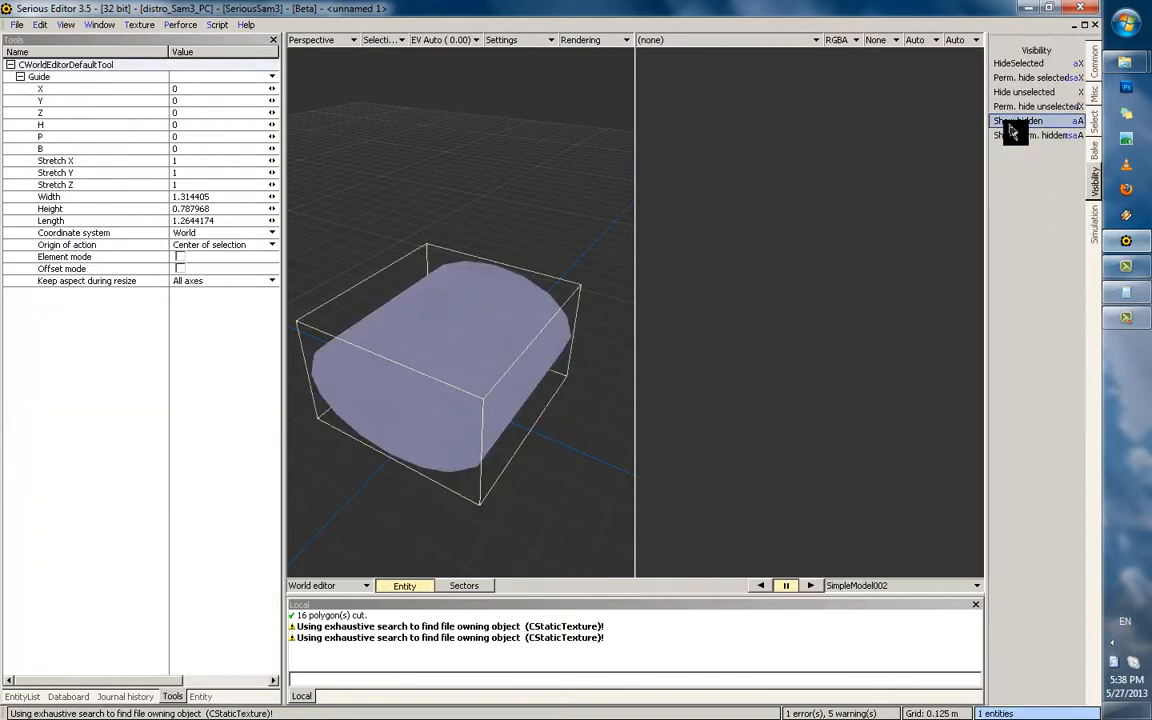
key(Tab)
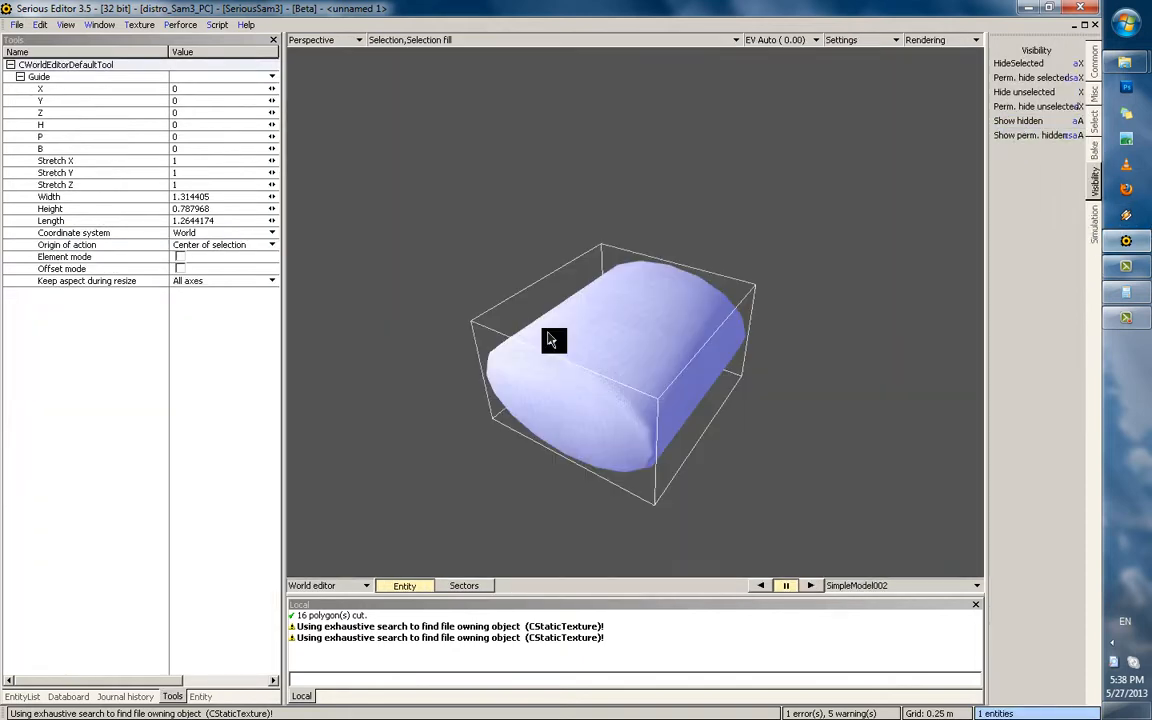
key(Escape)
Show the hidden entities and move the character model in front of the rounded model, to about X 0.025 and Z -0.85
click(1031, 121)
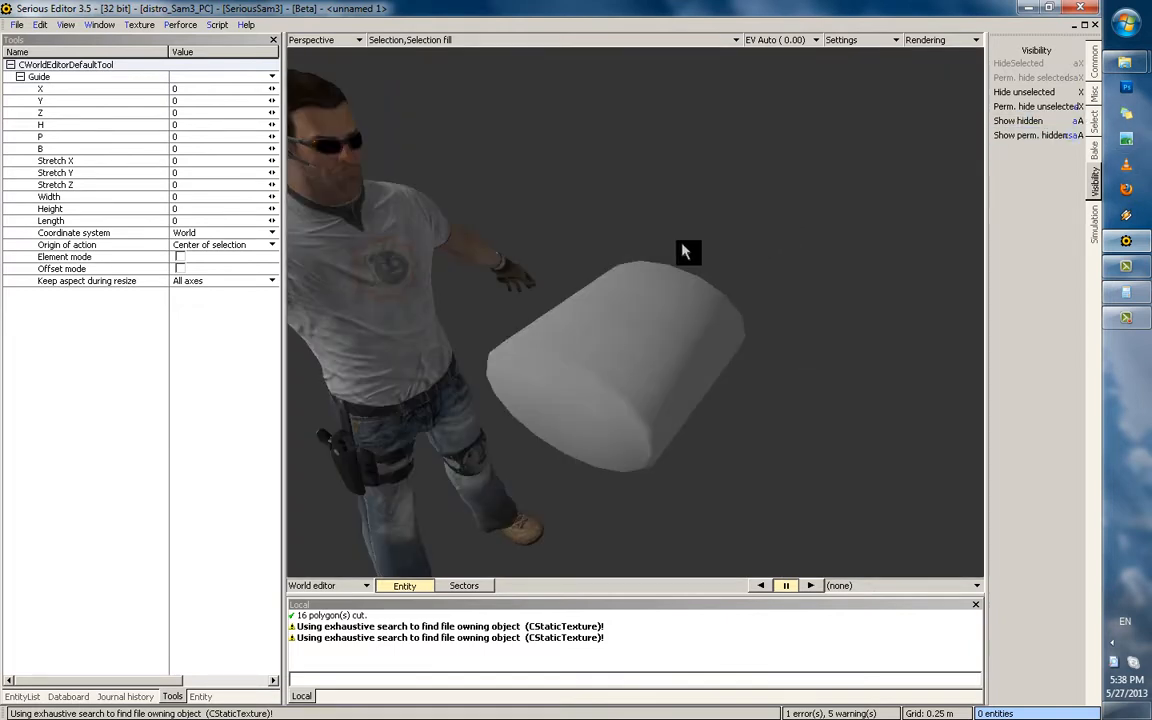
click(535, 288)
key(z)
scroll(549, 160, up, 2)
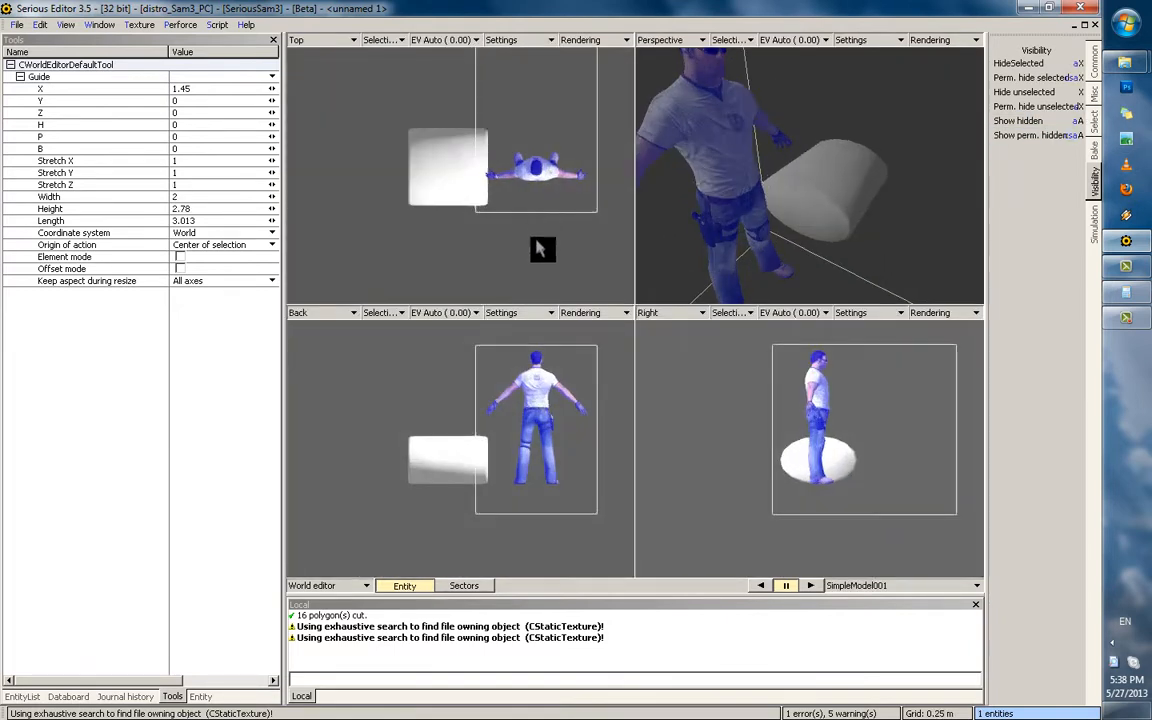
drag(533, 240, 476, 195)
middle_drag(780, 142, 857, 126)
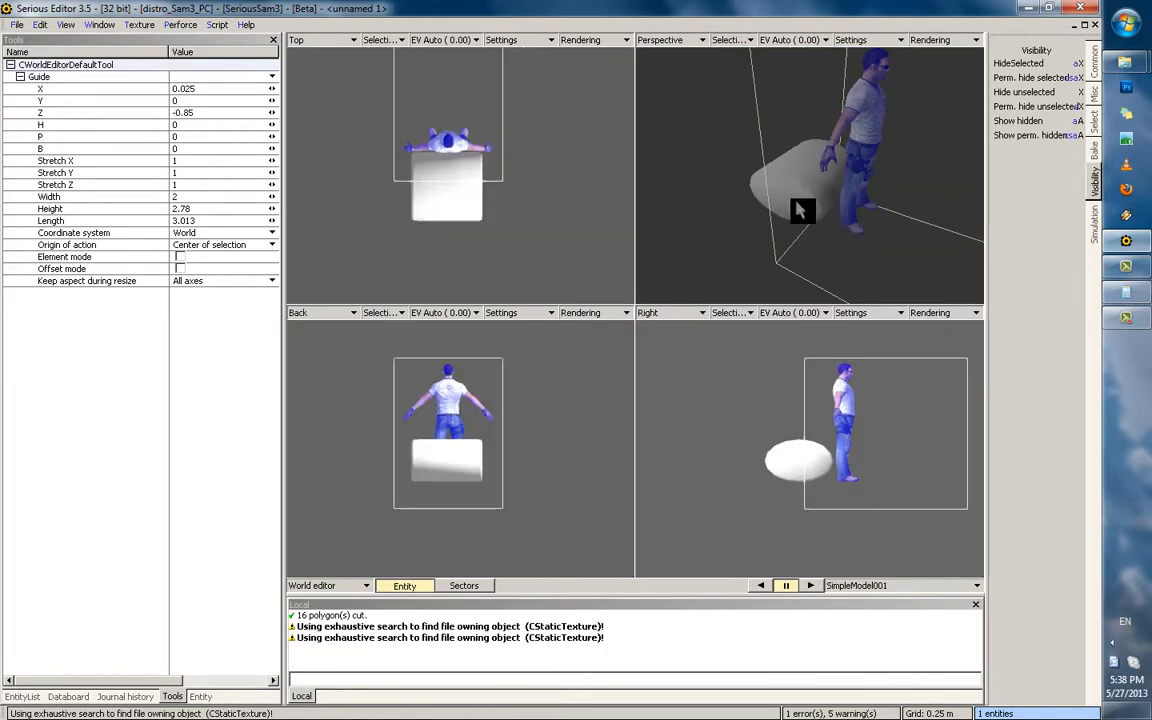
Open the rounded model's mesh for editing and examine its shape beside the character
key(ctrl+Tab)
key(KP_0)
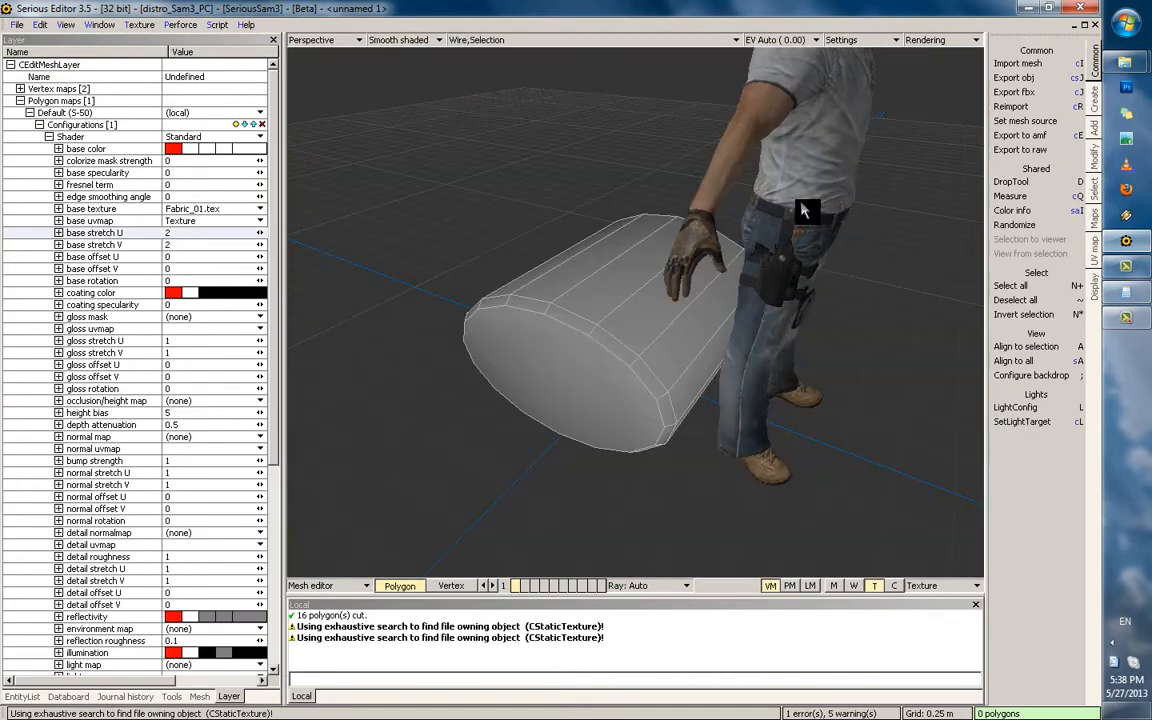
mouse_move(759, 353)
middle_down()
mouse_move(734, 268)
mouse_move(714, 253)
mouse_move(631, 319)
mouse_move(617, 309)
mouse_move(694, 303)
mouse_move(744, 334)
mouse_move(740, 322)
mouse_move(740, 334)
middle_up()
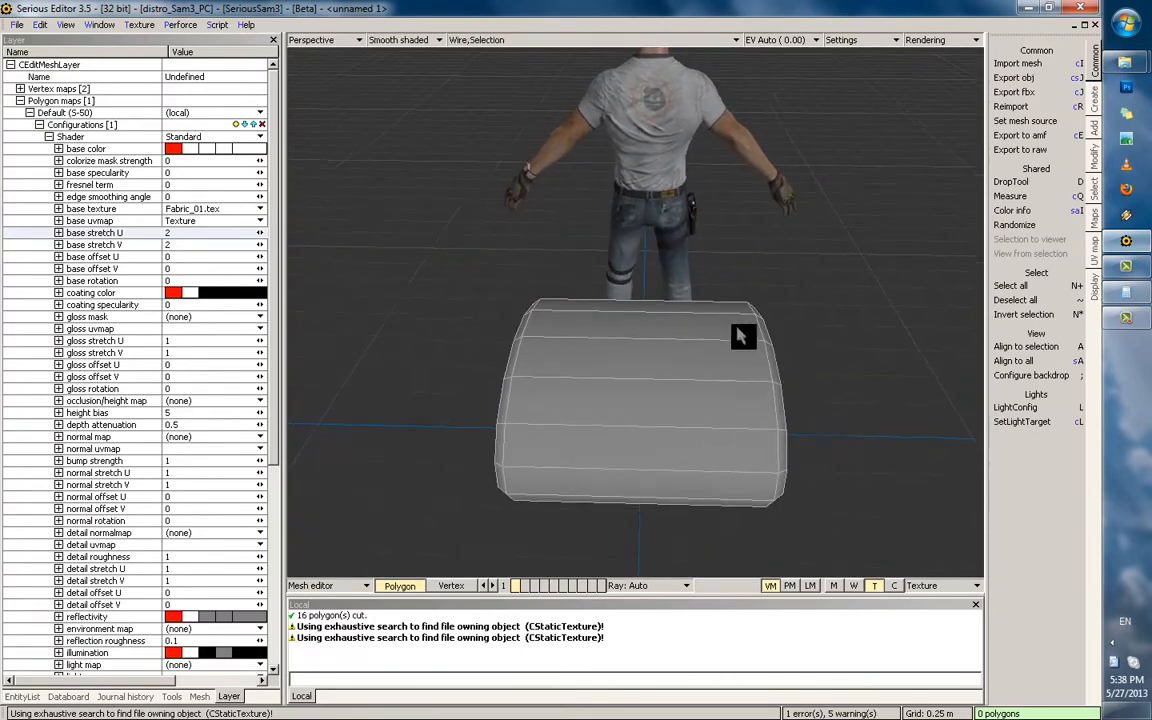
click(718, 357)
click(640, 364)
middle_drag(640, 364, 677, 310)
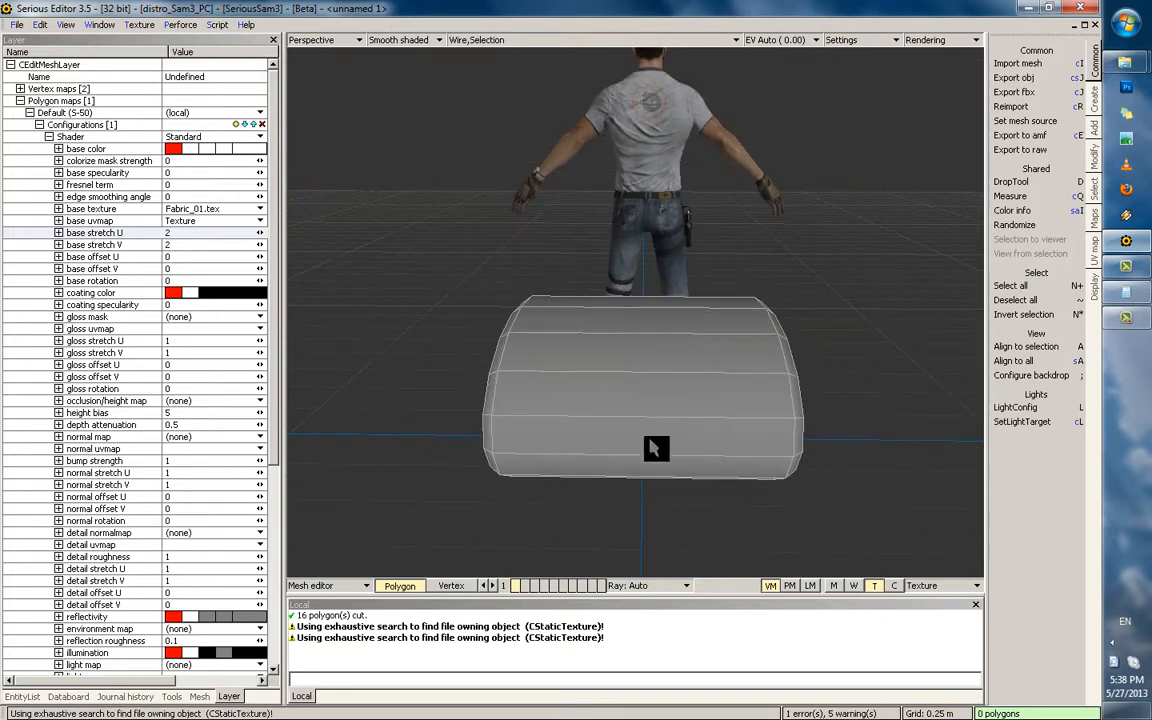
scroll(659, 354, up, 1)
scroll(659, 354, up, 1)
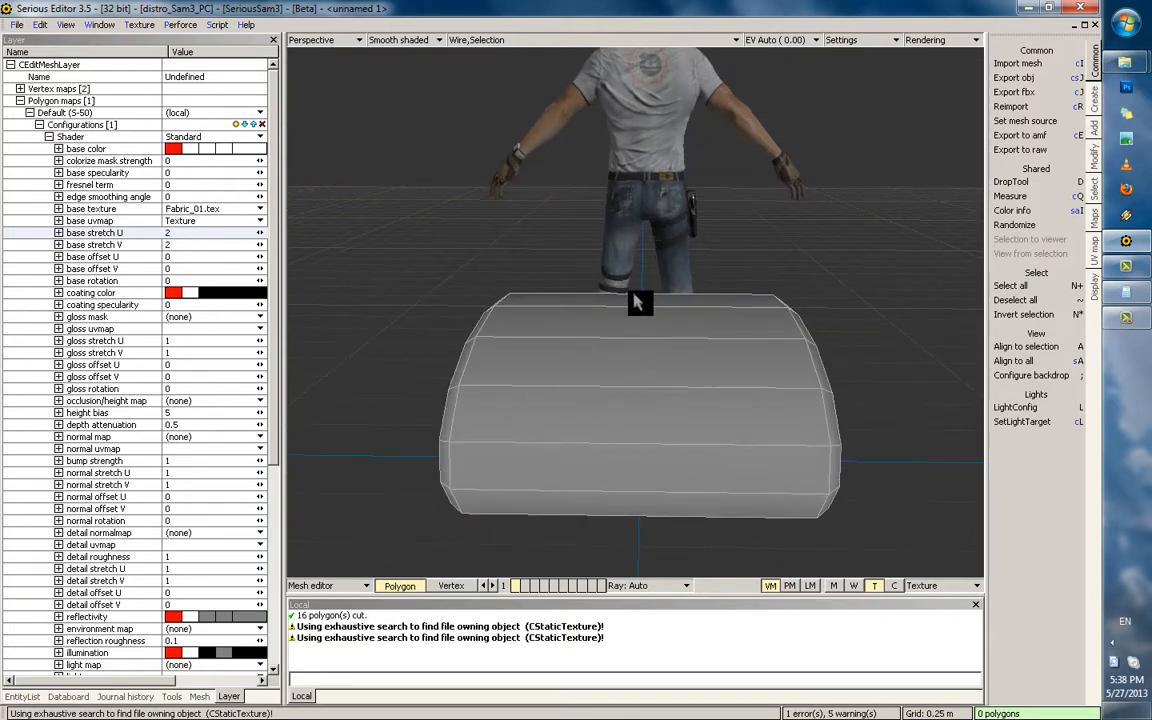
middle_drag(680, 320, 548, 277)
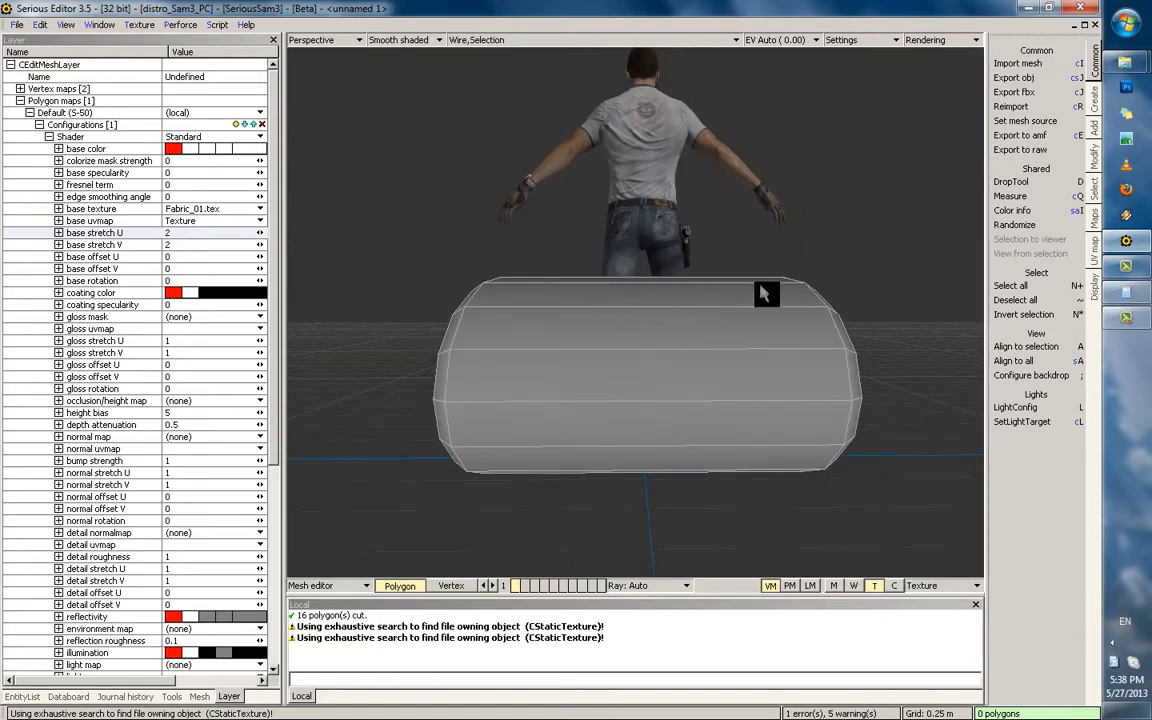
middle_drag(788, 291, 777, 357)
Select only the 16 lengthwise side polygons of the rounded mesh, leaving the bevels and end caps unselected
key(KP_Add)
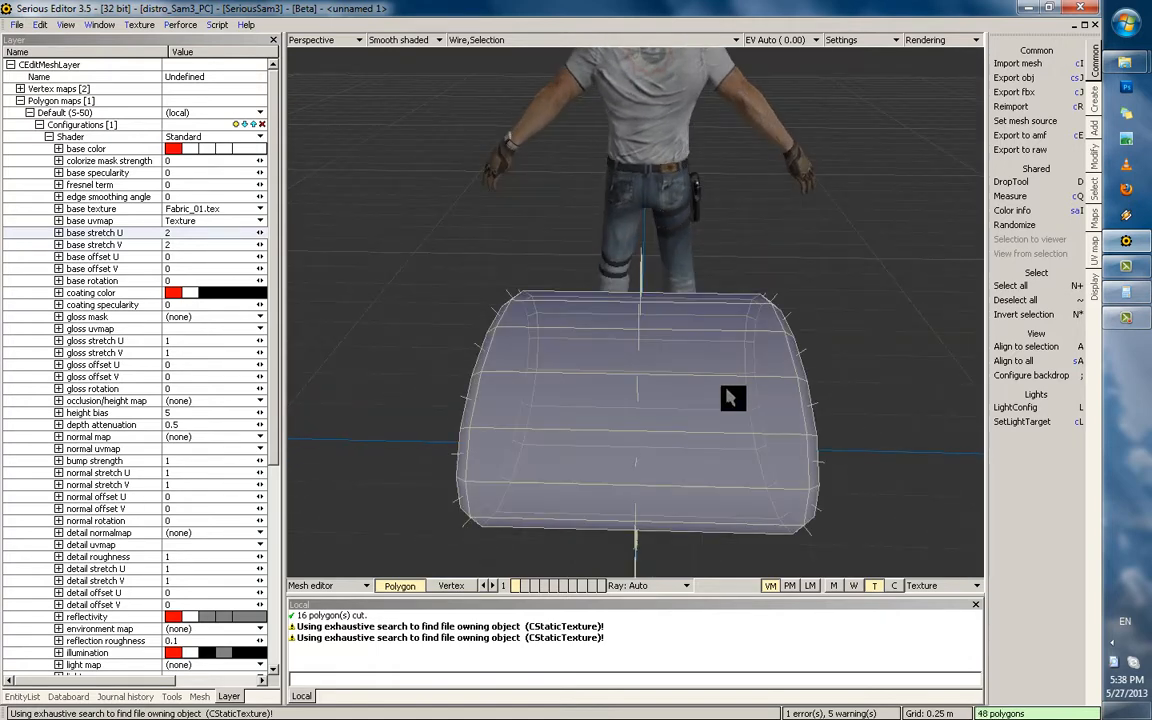
key(Tab)
key(grave)
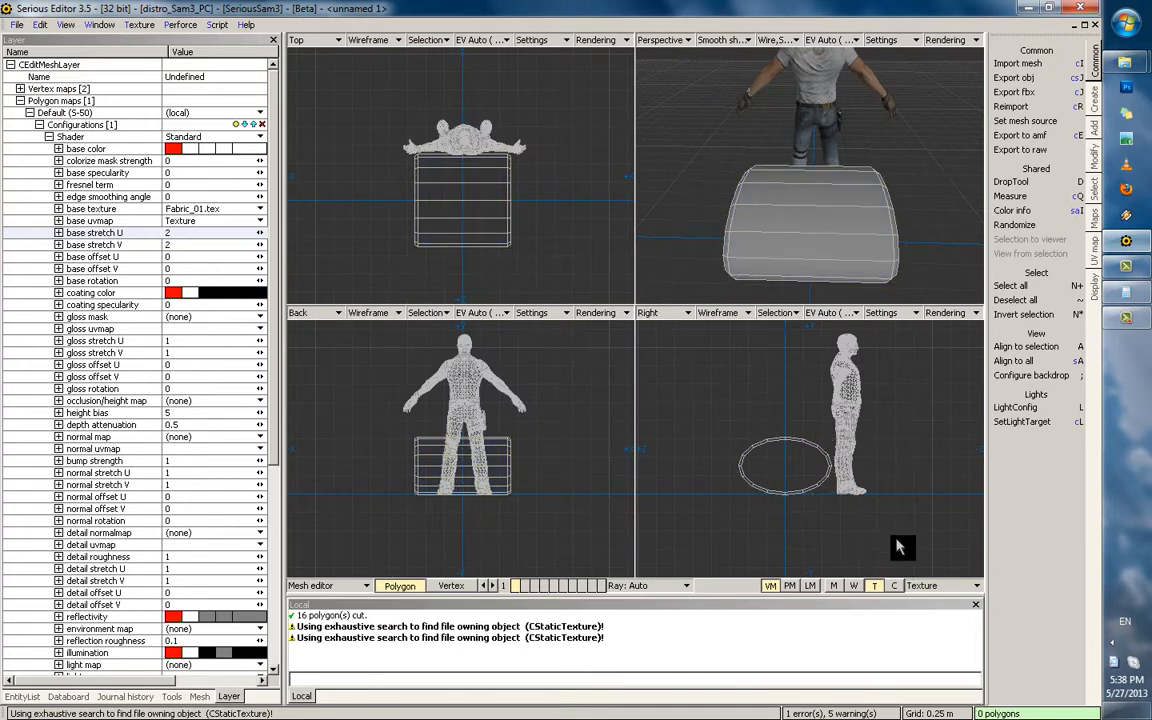
scroll(473, 234, up, 2)
drag(469, 246, 469, 146)
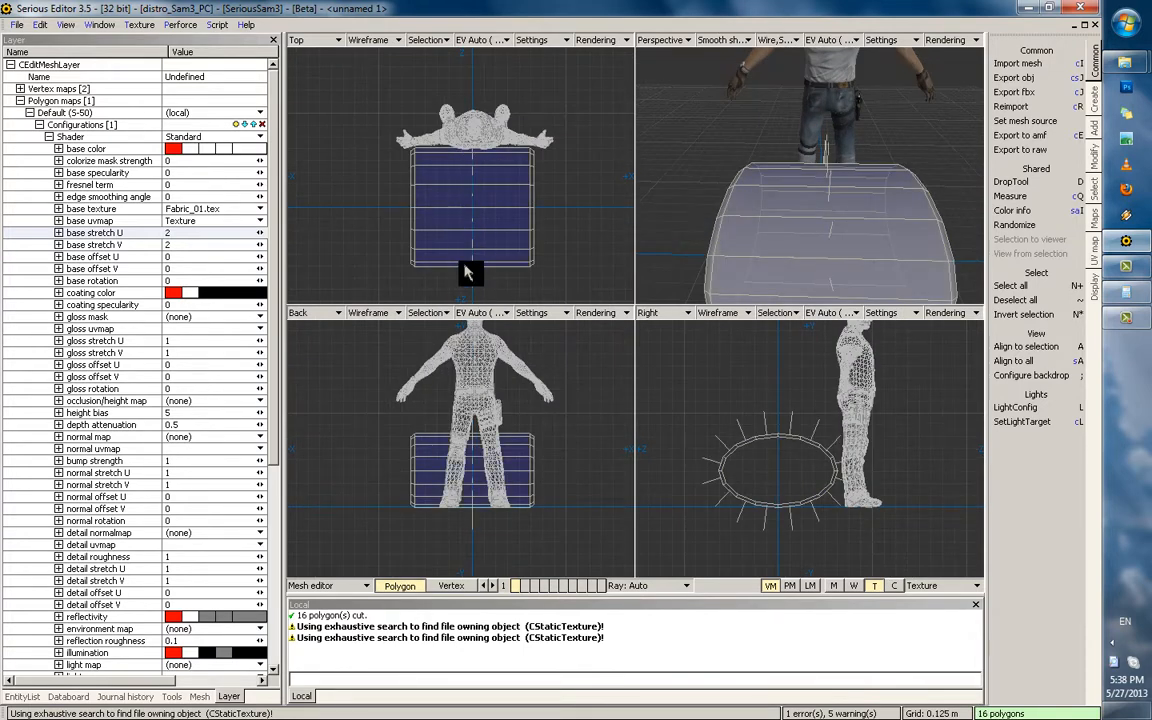
scroll(840, 195, down, 2)
middle_drag(856, 136, 802, 198)
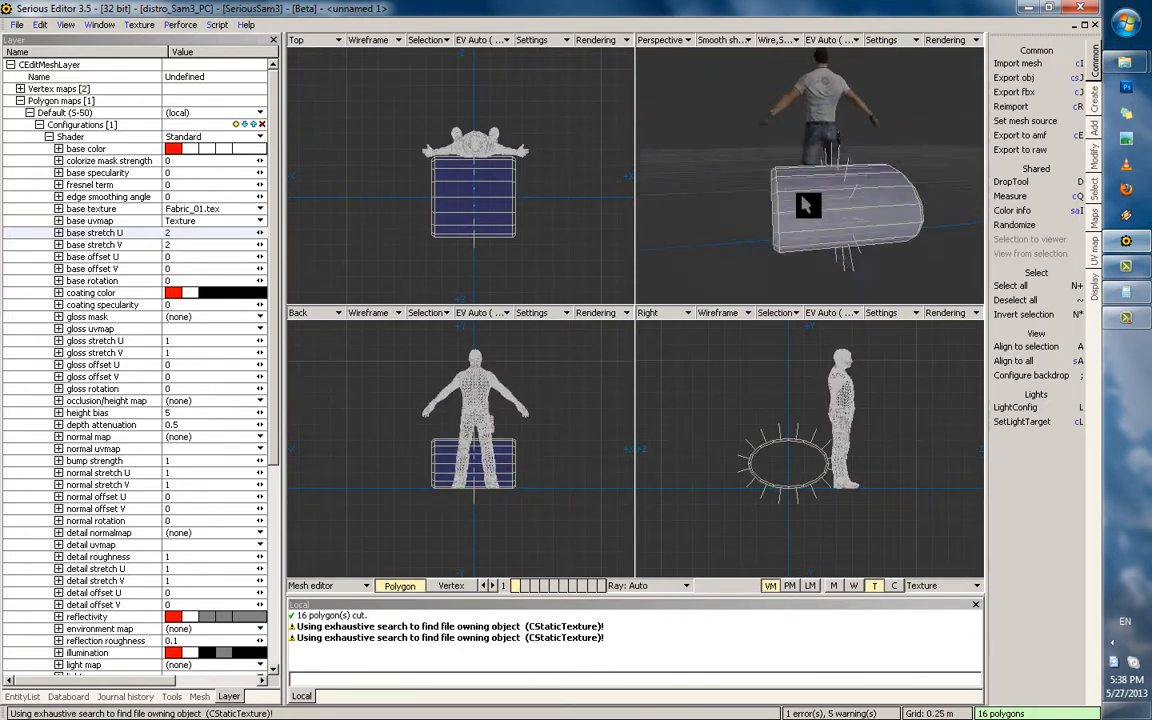
key(a)
key(k)
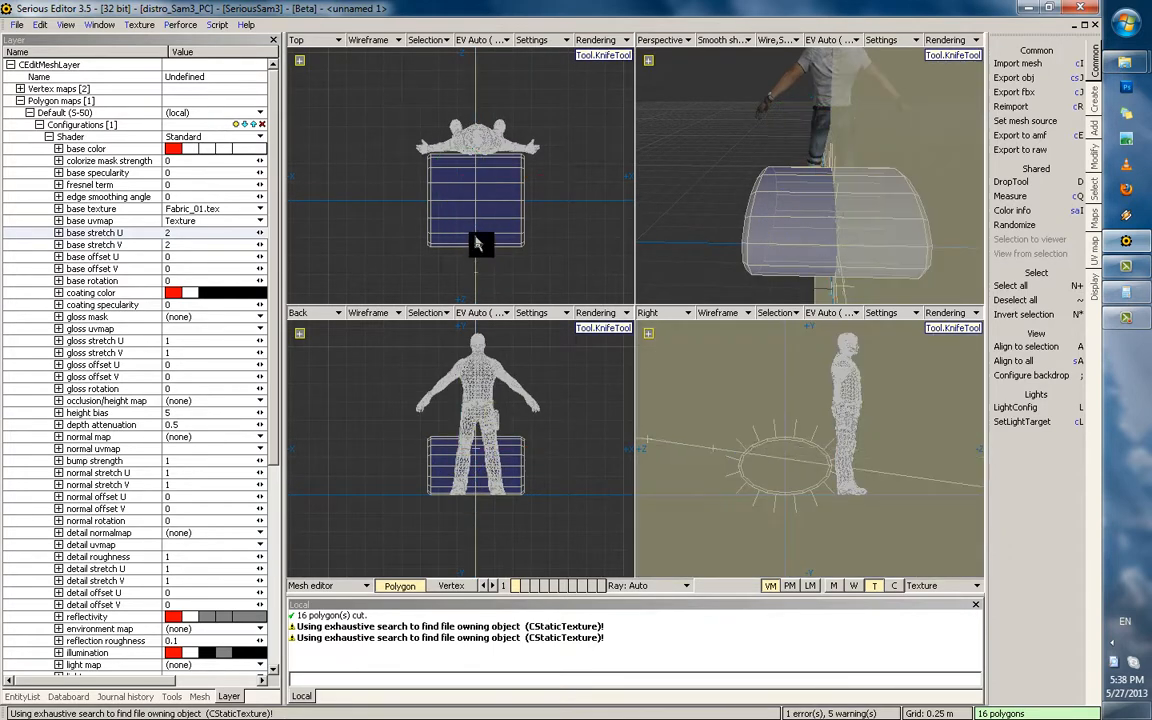
mouse_move(476, 271)
mouse_down()
mouse_move(453, 268)
mouse_move(486, 266)
mouse_up()
key(Escape)
key(KP_0)
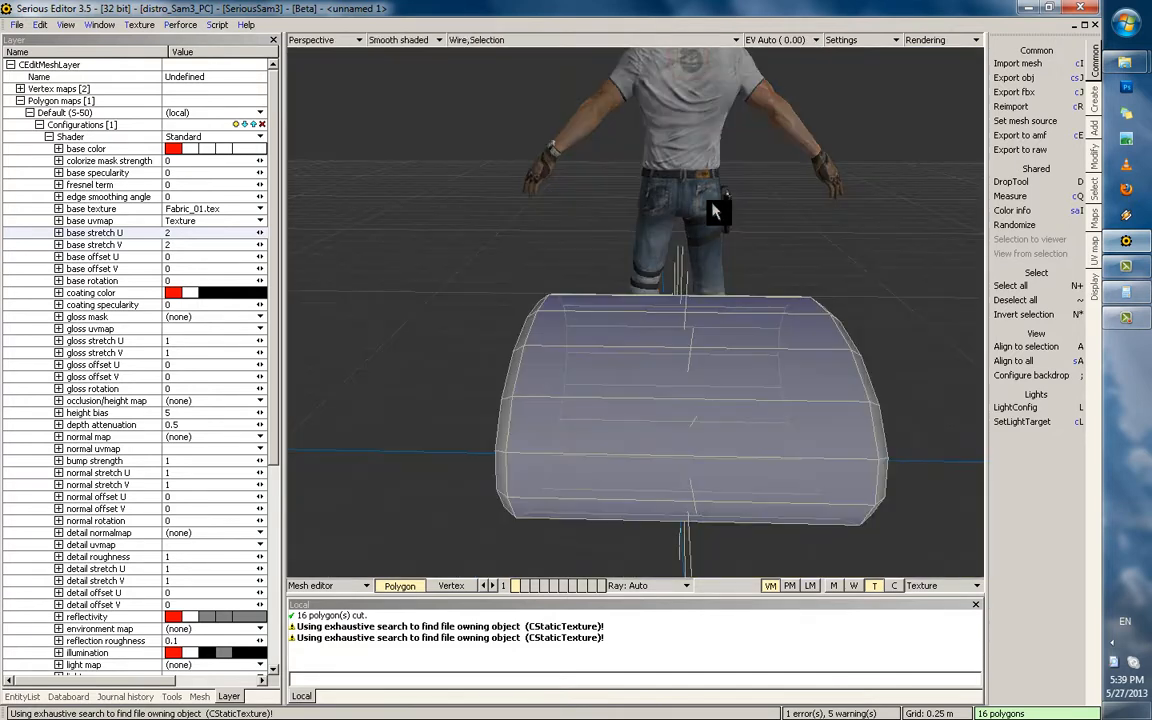
click(1095, 158)
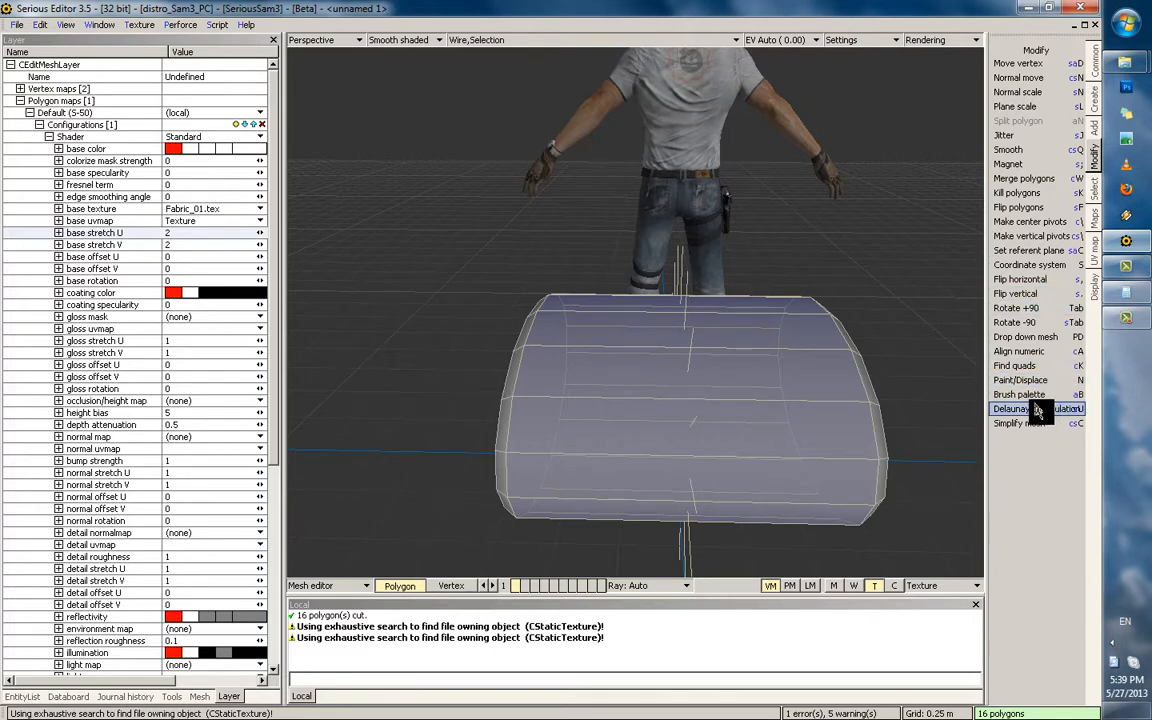
click(1097, 128)
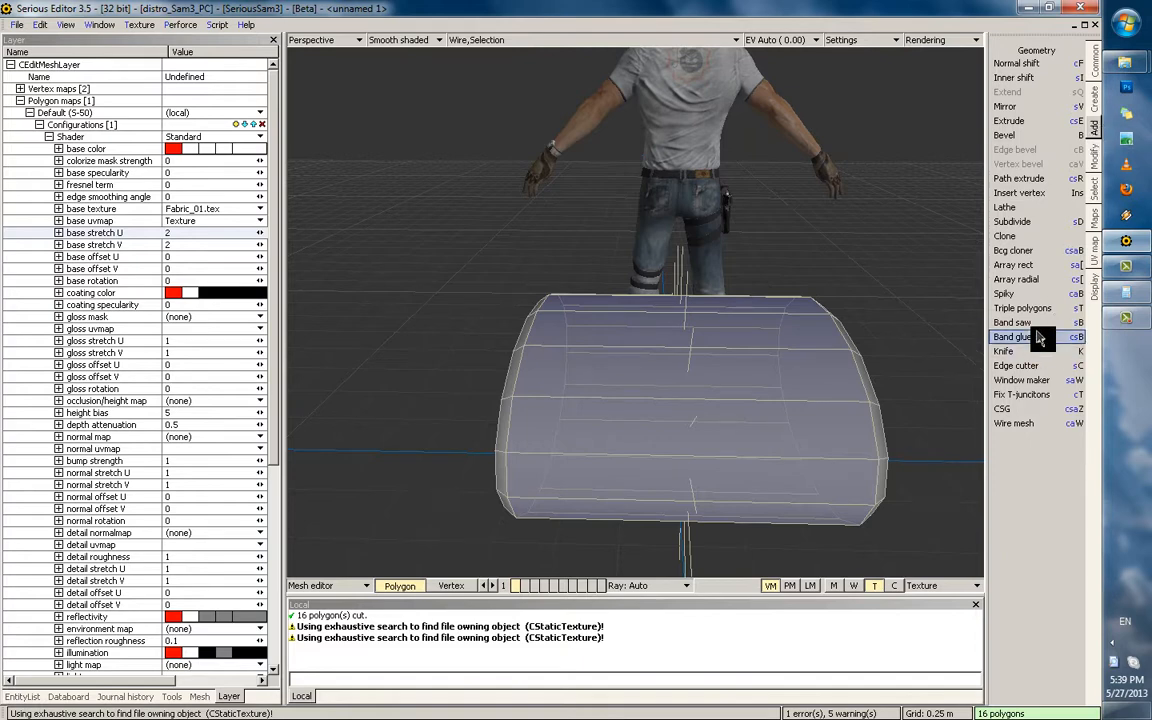
middle_drag(777, 350, 733, 302)
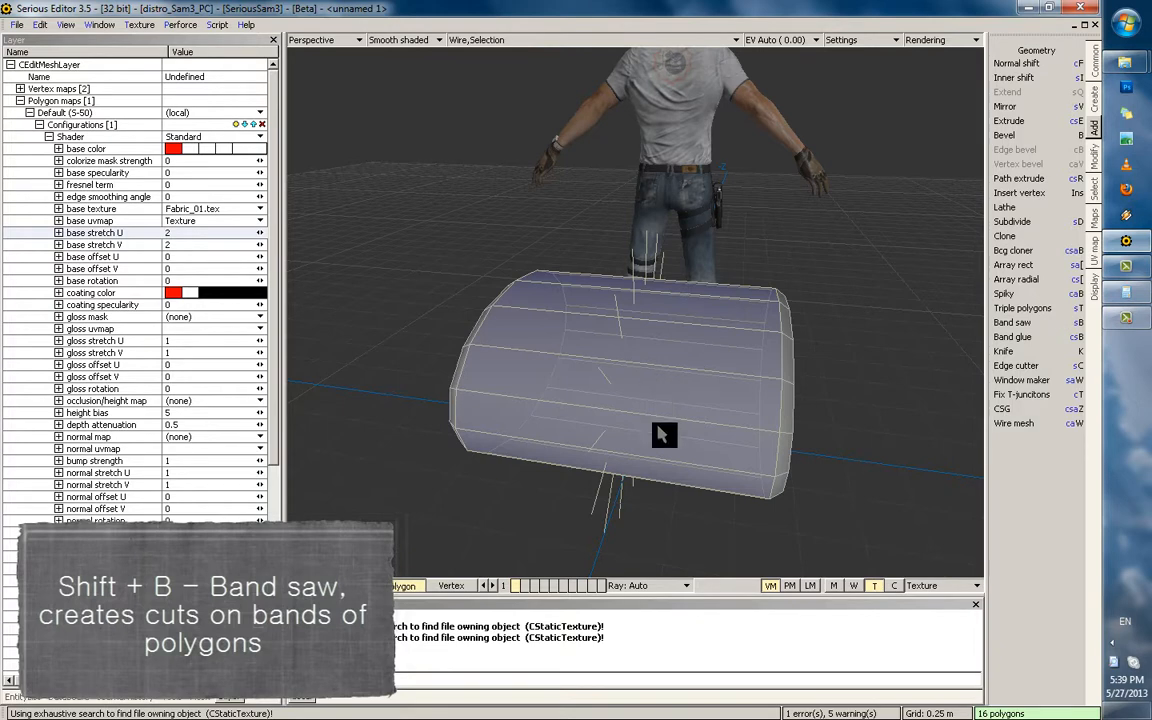
middle_drag(664, 434, 627, 442)
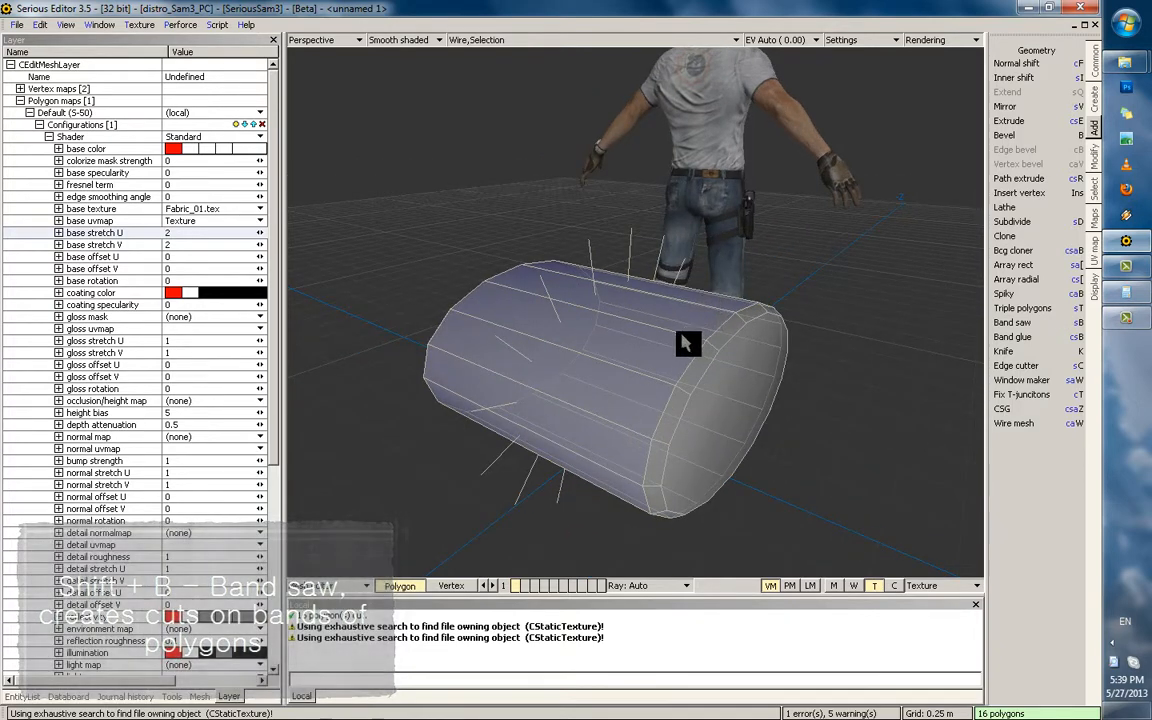
Select a single lengthwise side polygon of the rounded mesh, then extend the selection to neighbouring side polygons around it
click(609, 392)
middle_drag(626, 346, 606, 337)
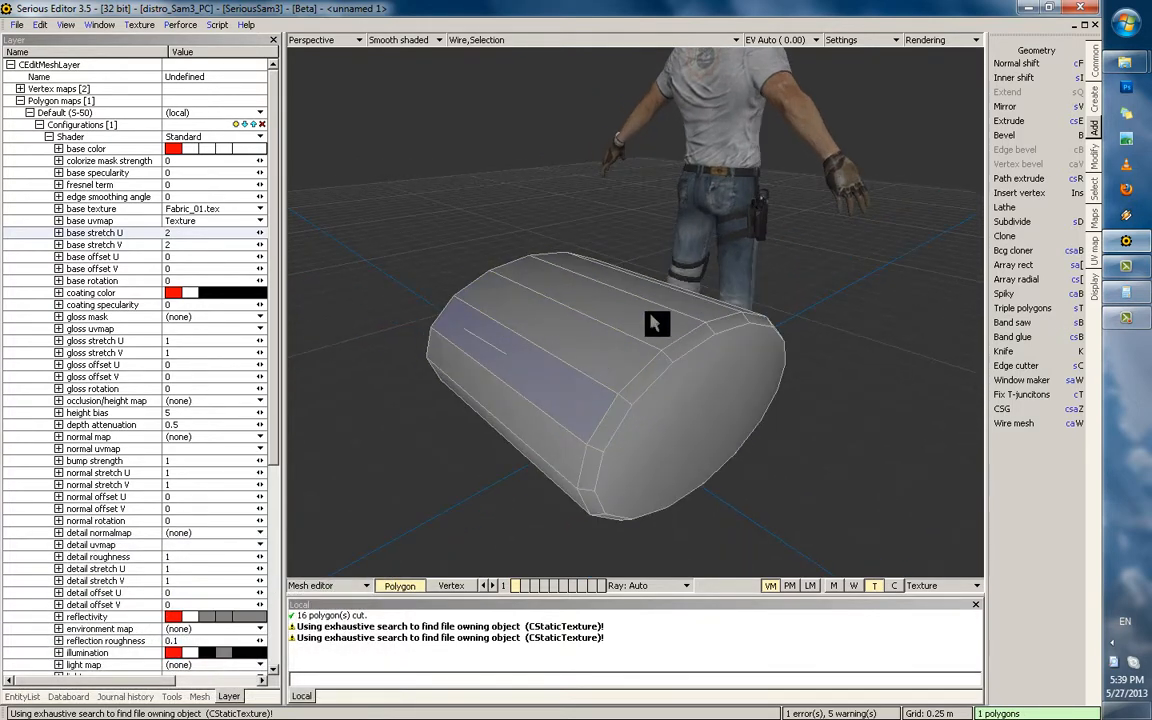
shift+drag(655, 322, 571, 437)
middle_drag(571, 437, 609, 362)
shift+drag(612, 316, 674, 388)
middle_drag(674, 388, 661, 360)
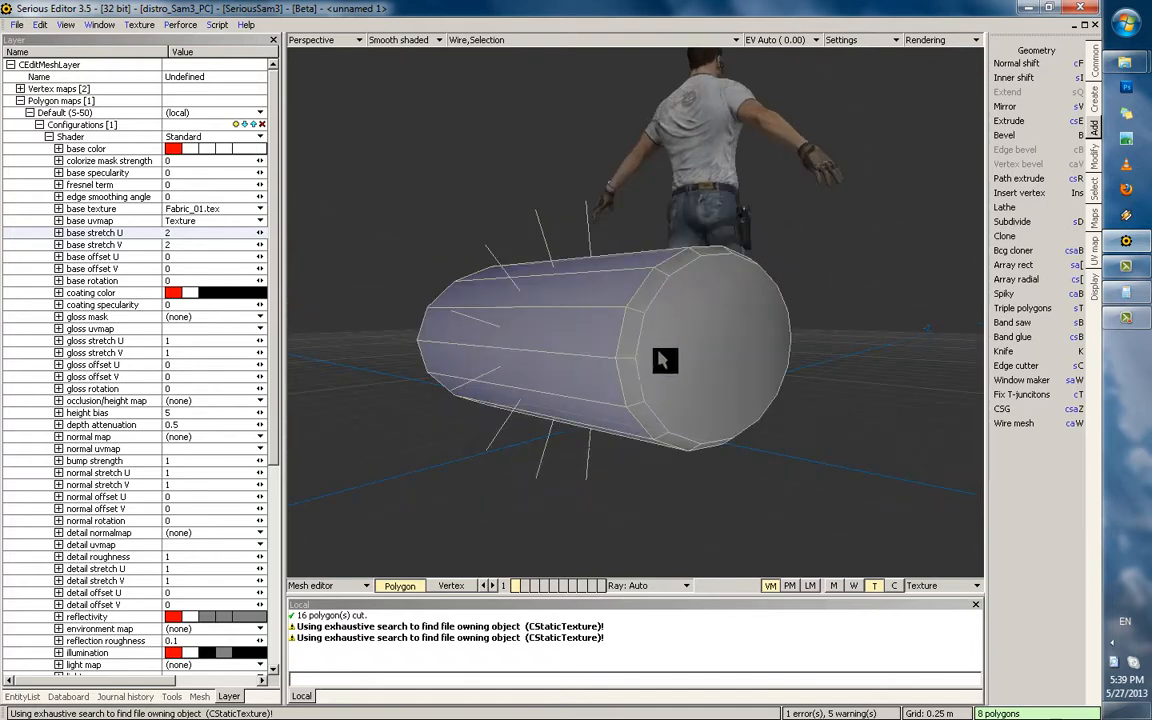
Try selecting bevel polygons along the rim of the end cap, then clear the polygon selection
click(636, 381)
shift+drag(628, 348, 656, 290)
middle_drag(680, 268, 700, 282)
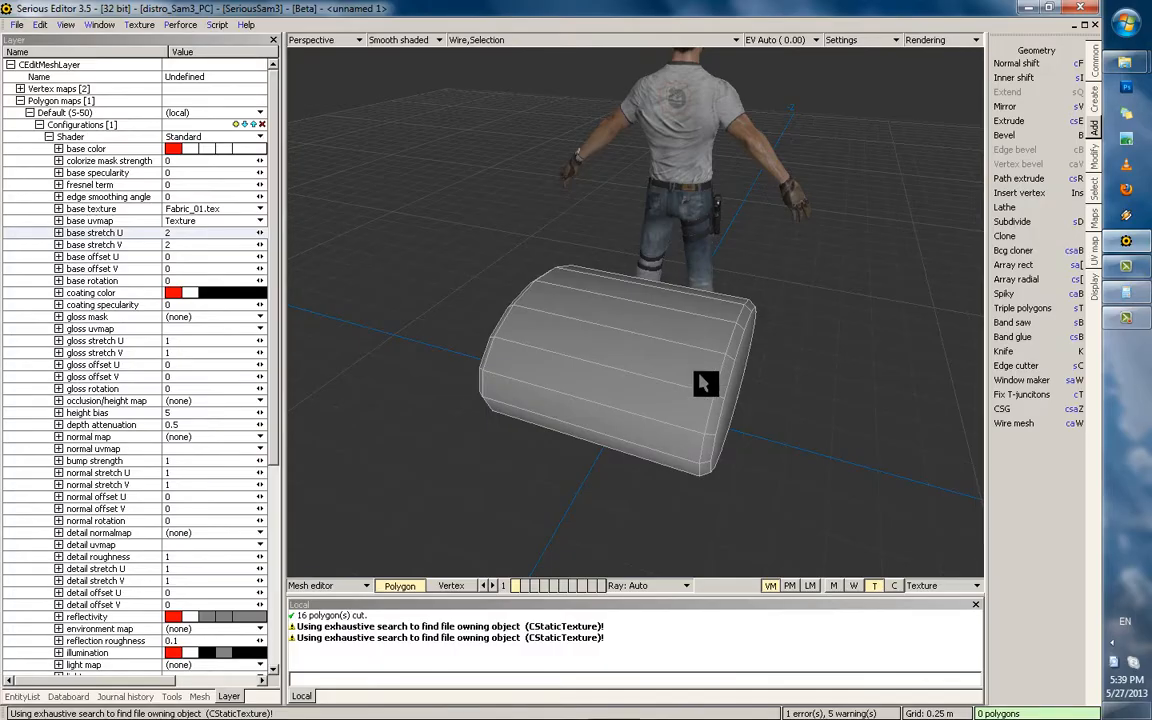
middle_drag(703, 385, 677, 373)
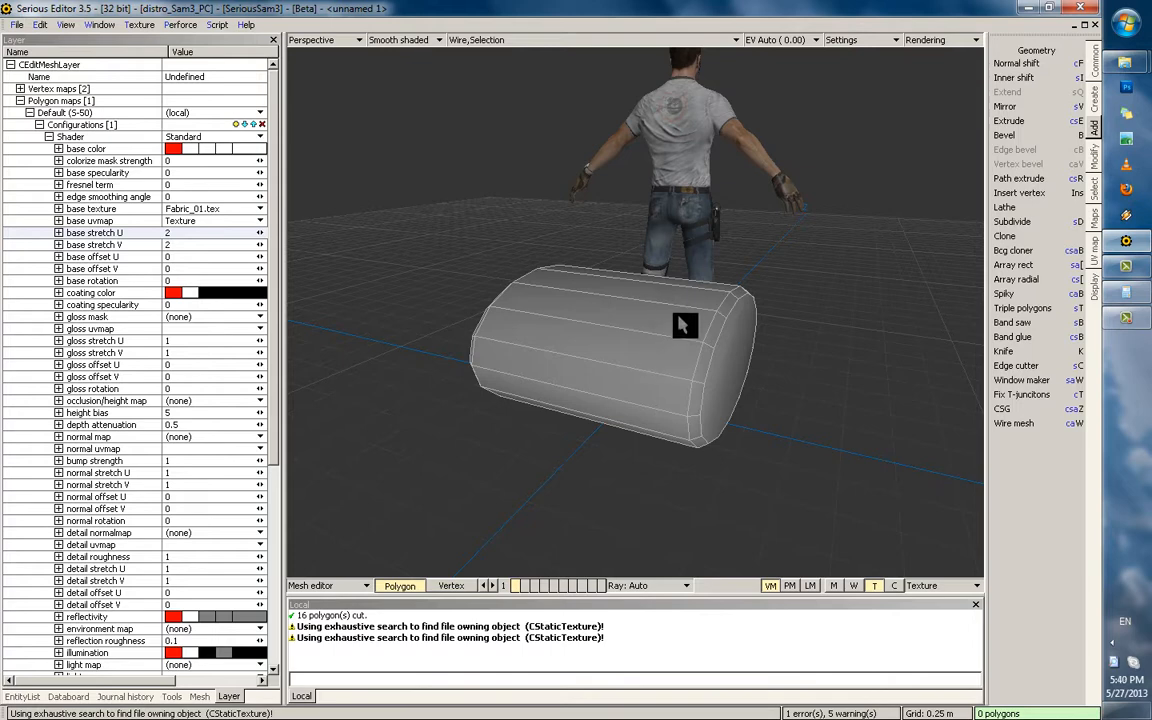
Try a Band saw cut around the mesh from two adjacent lengthwise side polygons, then undo it
scroll(679, 335, up, 1)
drag(679, 335, 656, 394)
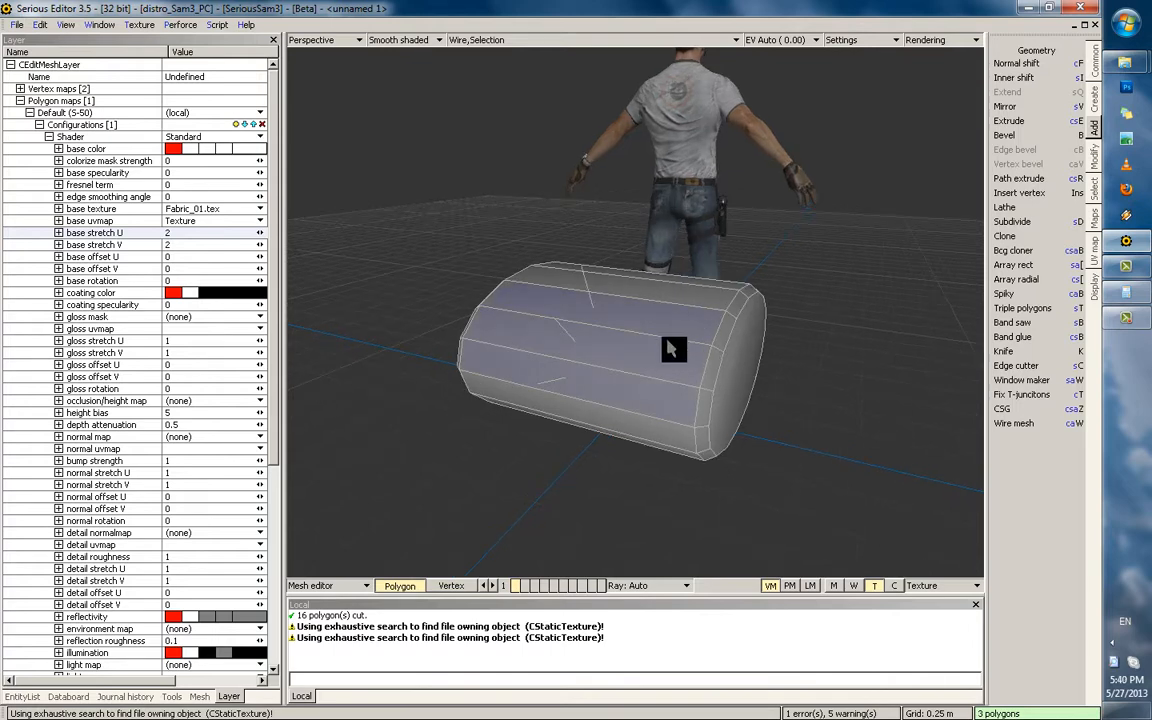
key(Escape)
middle_drag(671, 342, 672, 377)
drag(671, 356, 654, 385)
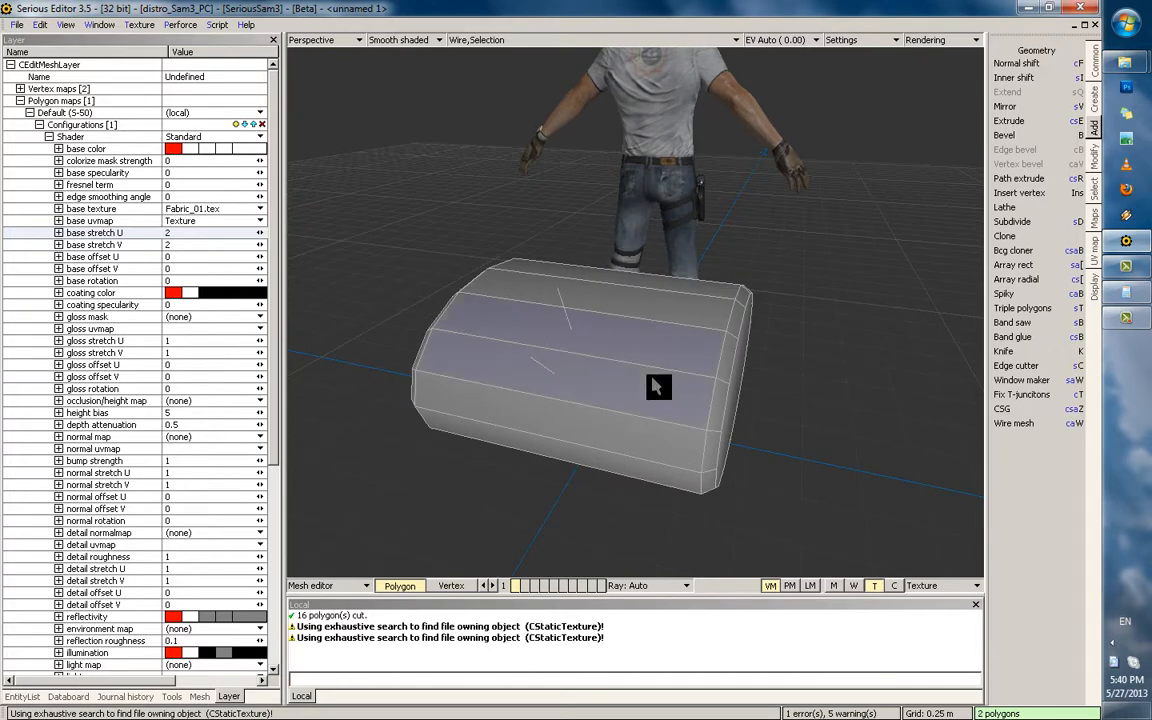
click(1010, 322)
mouse_move(671, 390)
middle_down()
mouse_move(689, 378)
mouse_move(653, 386)
middle_up()
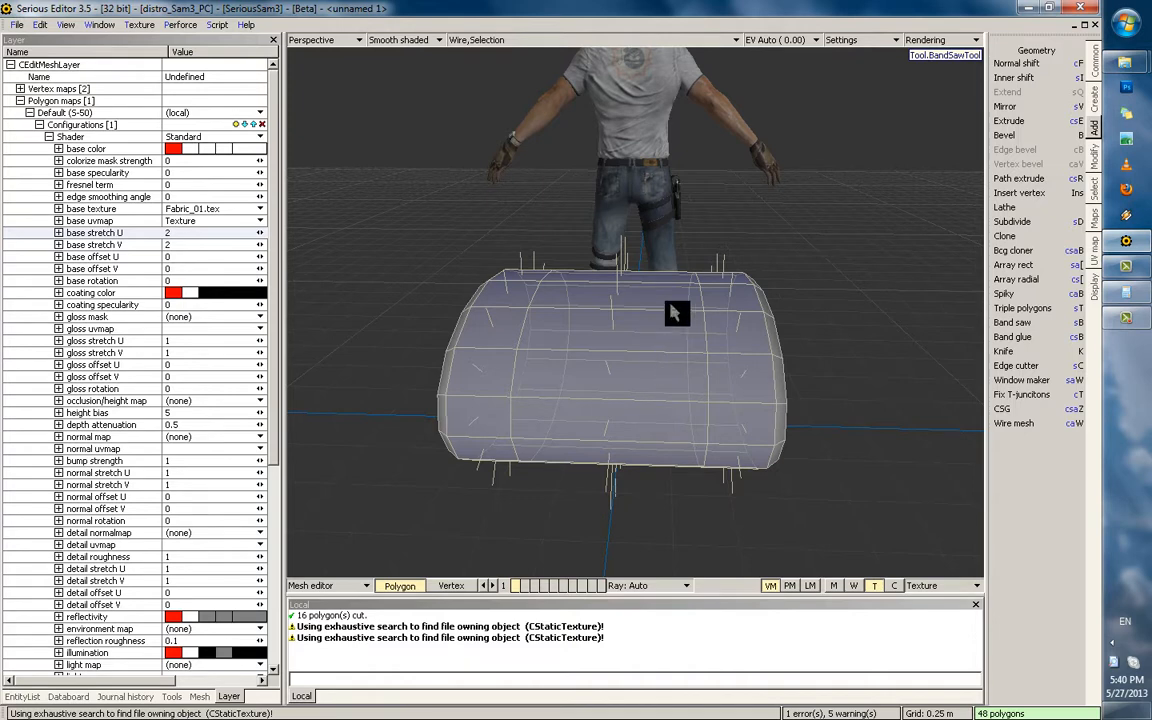
key(ctrl+z)
key(ctrl+z)
Reselect two adjacent side polygons, test the whole-band Band saw cut from a lower viewing angle, and undo it
middle_drag(678, 337, 638, 366)
drag(638, 367, 648, 338)
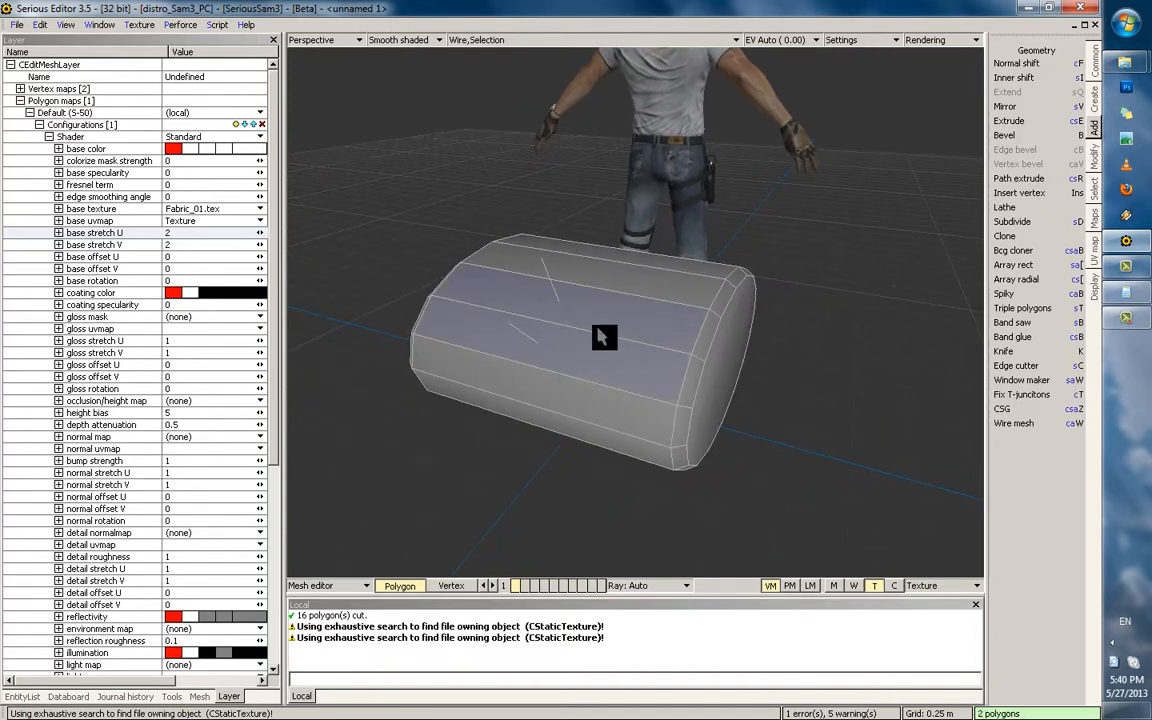
click(1018, 325)
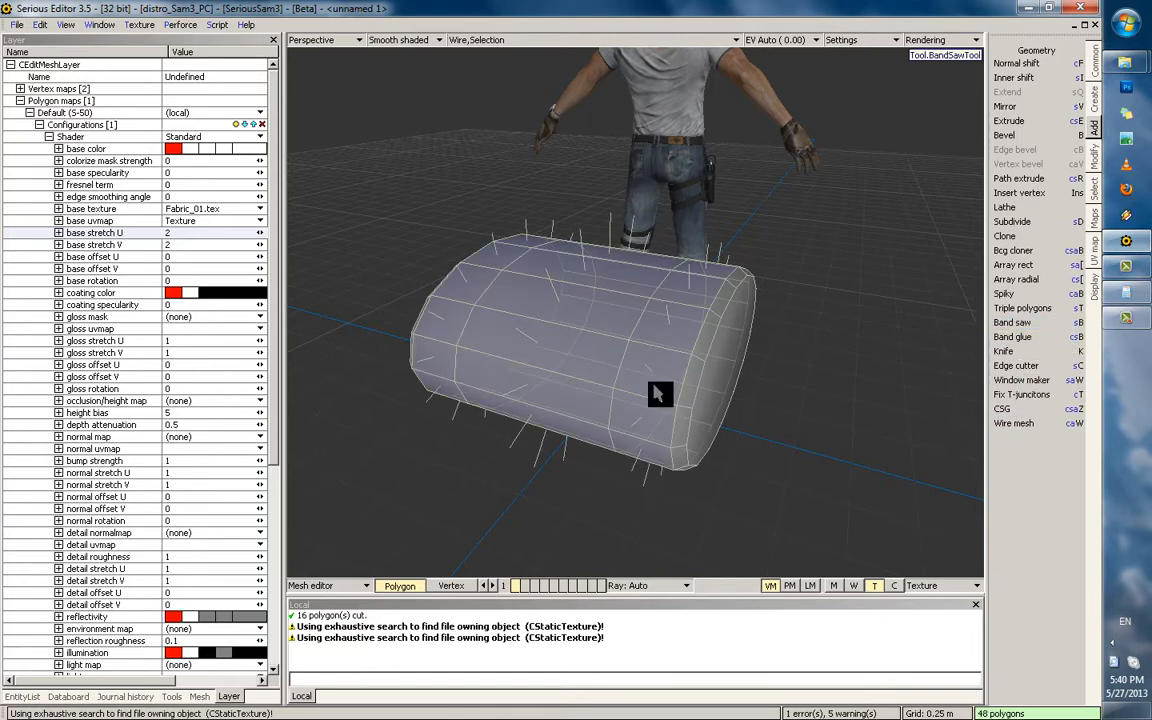
middle_drag(698, 467, 657, 439)
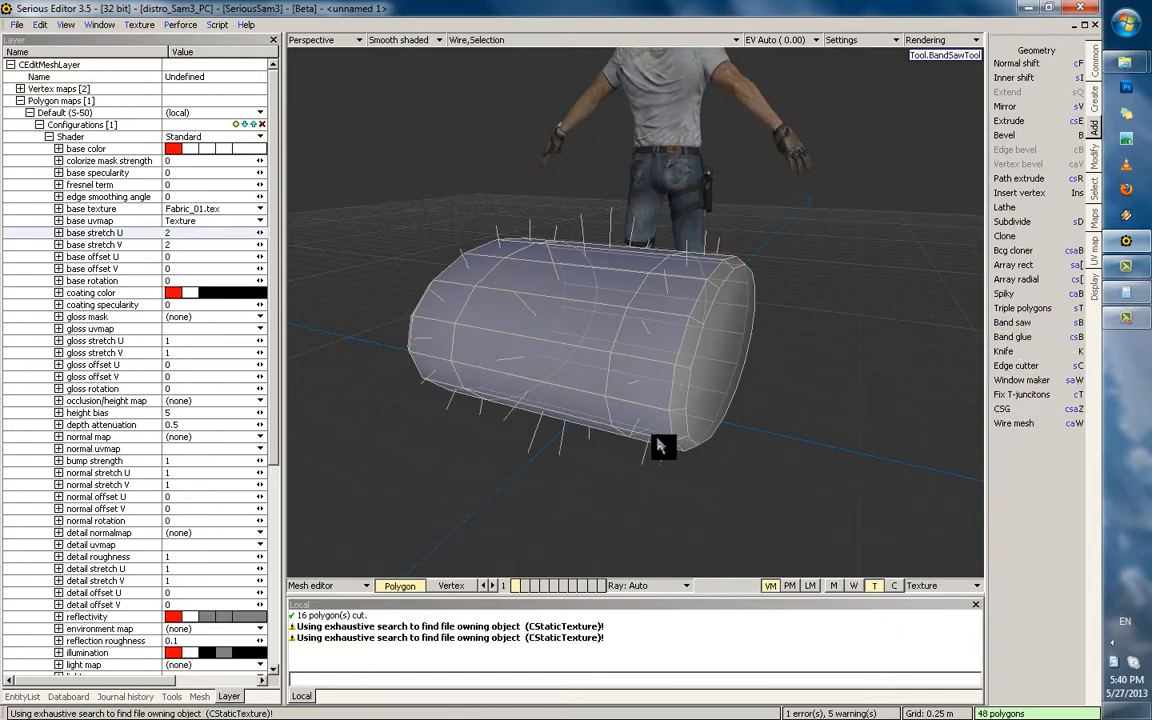
key(ctrl+z)
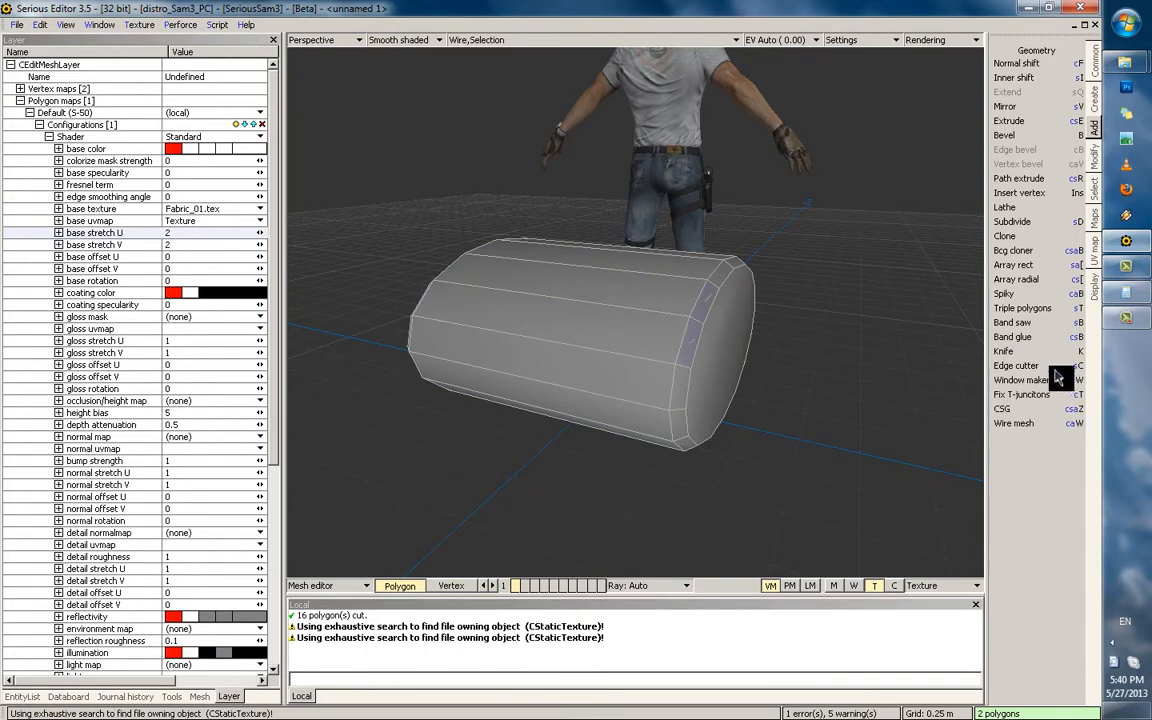
Try the Band saw on two adjacent bevel polygons at the end cap's rim, then undo the cut
click(1030, 325)
middle_drag(758, 284, 669, 416)
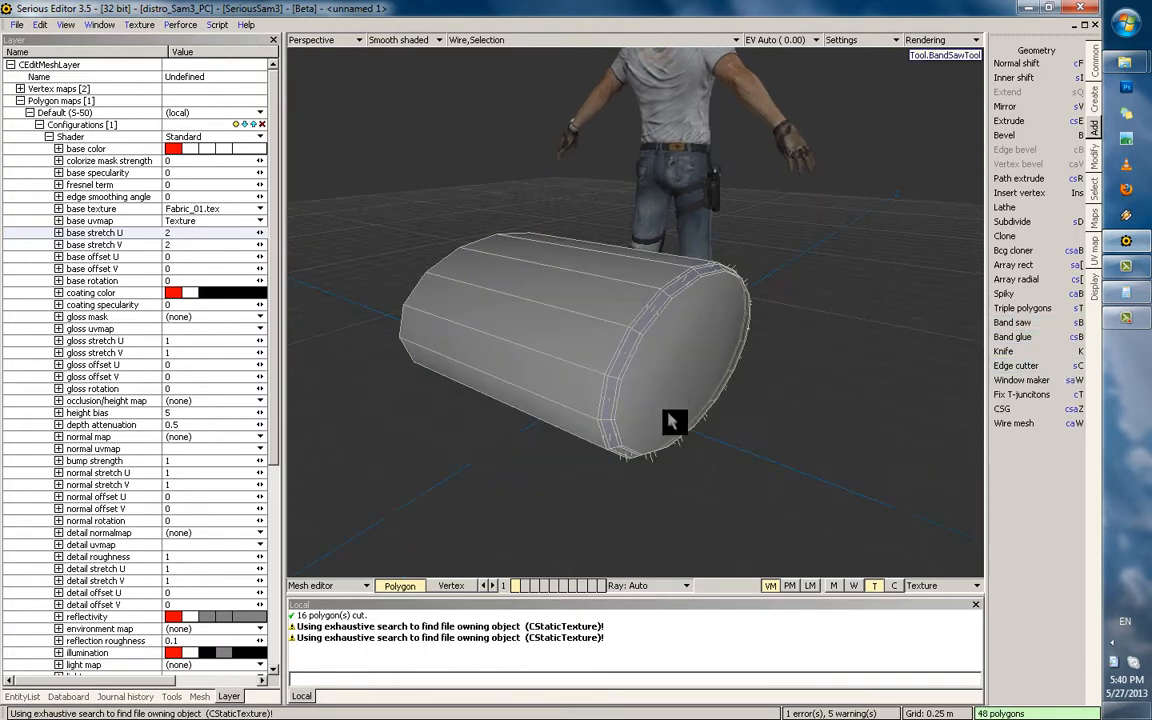
key(Escape)
key(ctrl+z)
Start the Band saw on two adjacent lengthwise side polygons and show the mesh in the four-view layout
drag(590, 333, 604, 298)
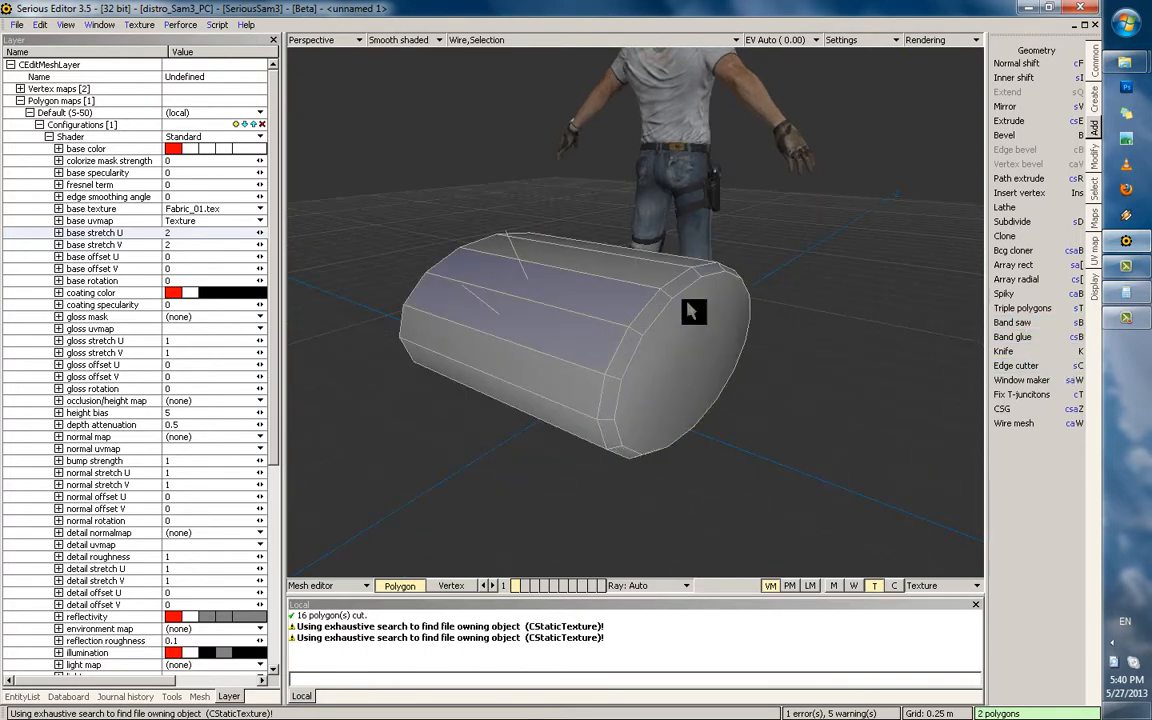
middle_drag(689, 308, 800, 322)
click(1018, 326)
key(space)
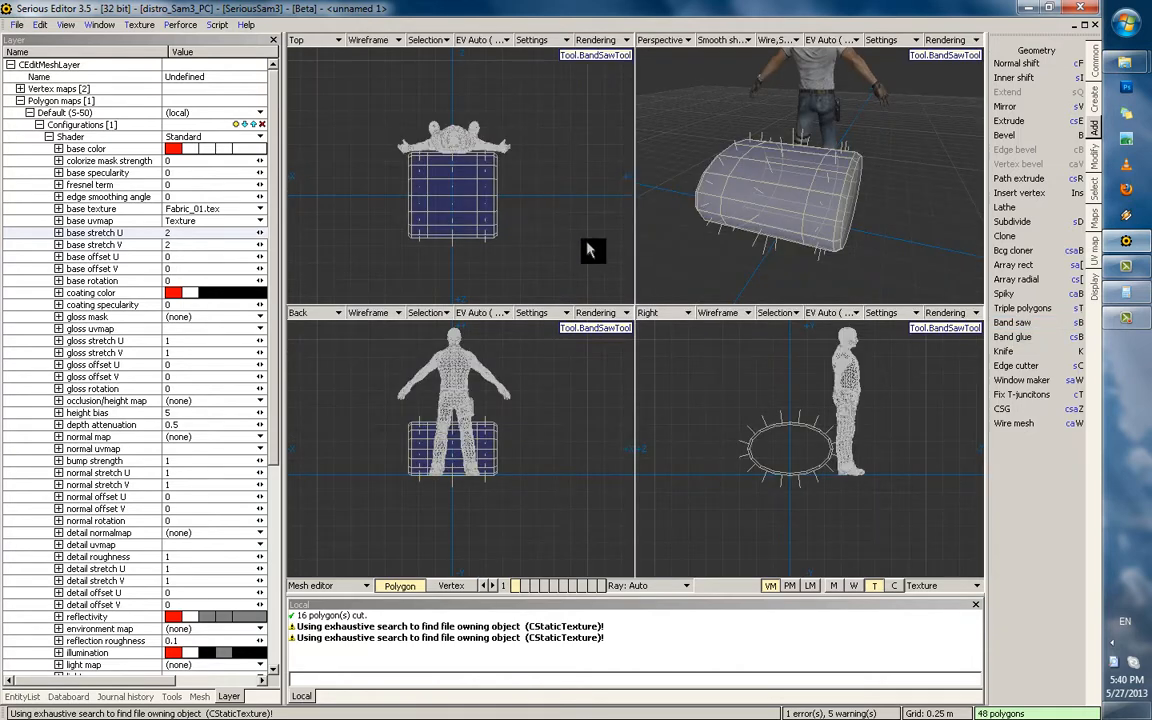
scroll(466, 208, up, 2)
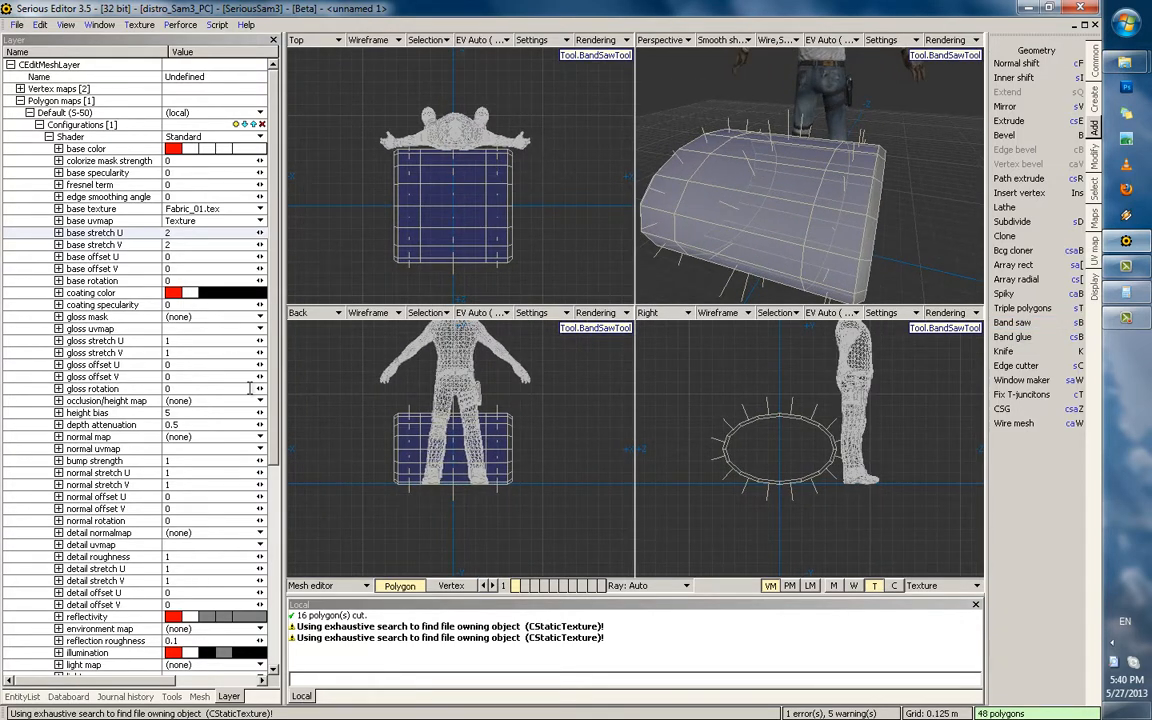
Show the Band saw tool's settings and remove the second saw from its list, keeping the one at 0.8
click(175, 696)
click(20, 77)
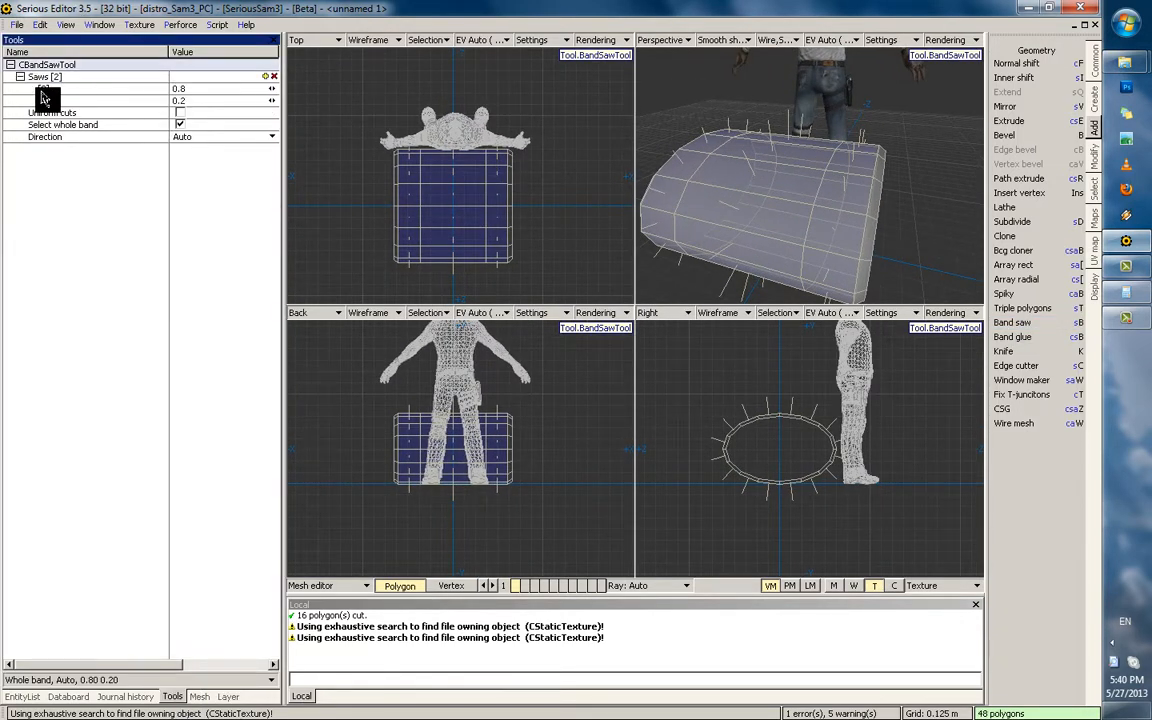
click(274, 76)
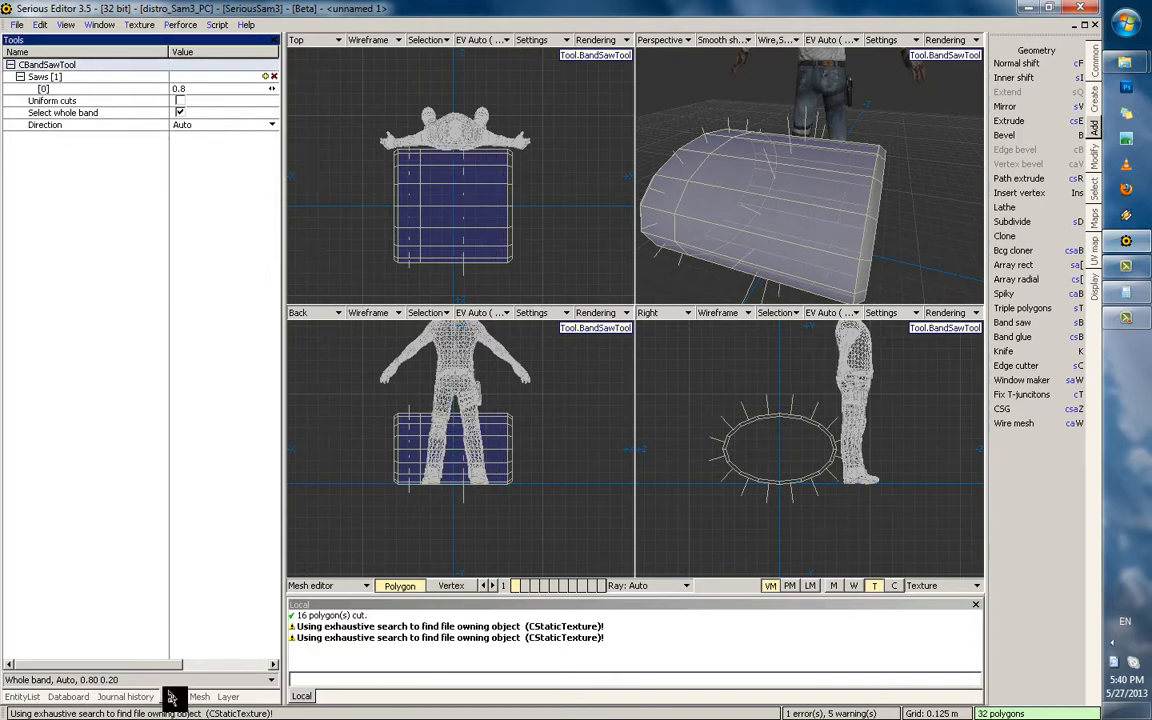
click(20, 77)
click(20, 77)
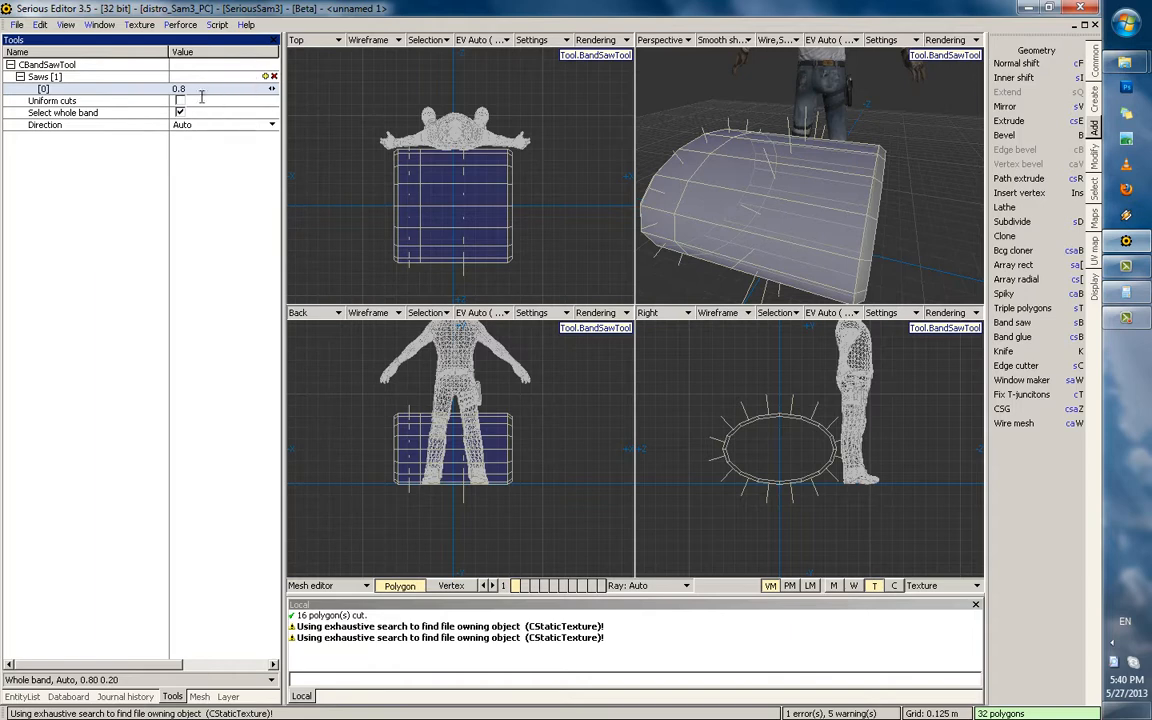
Set the remaining saw's position to 0.5 and enable Uniform cuts
drag(271, 90, 863, 190)
drag(249, 89, 131, 93)
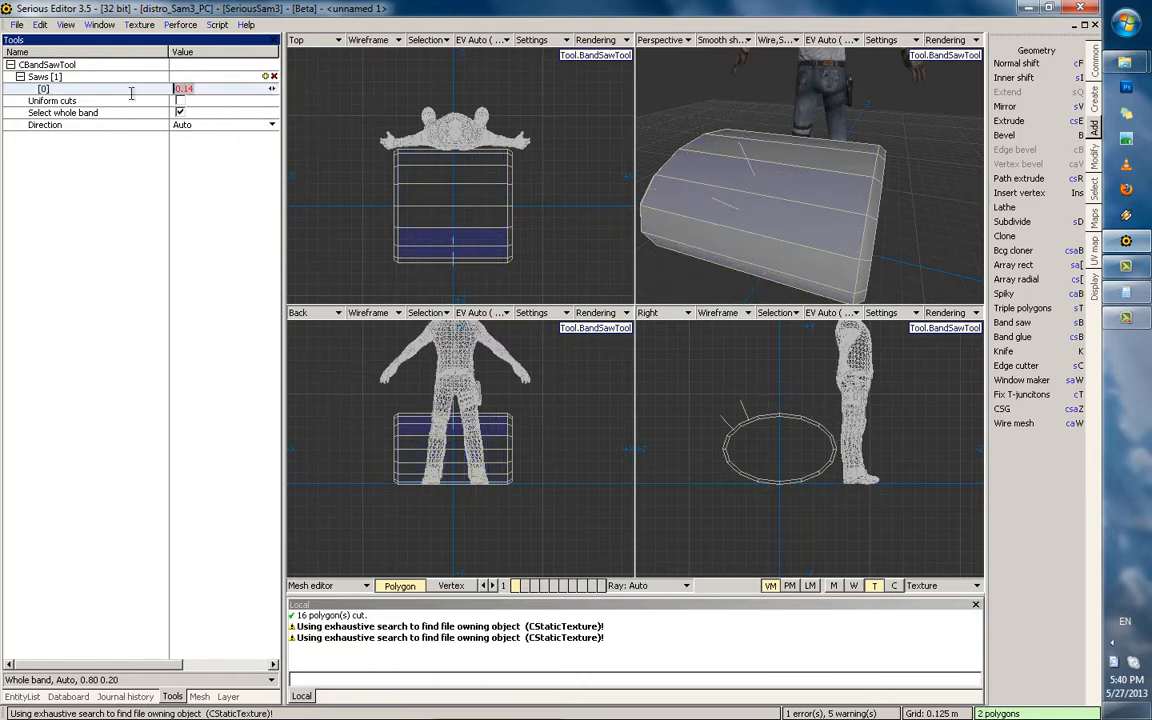
text(0)
text(.5)
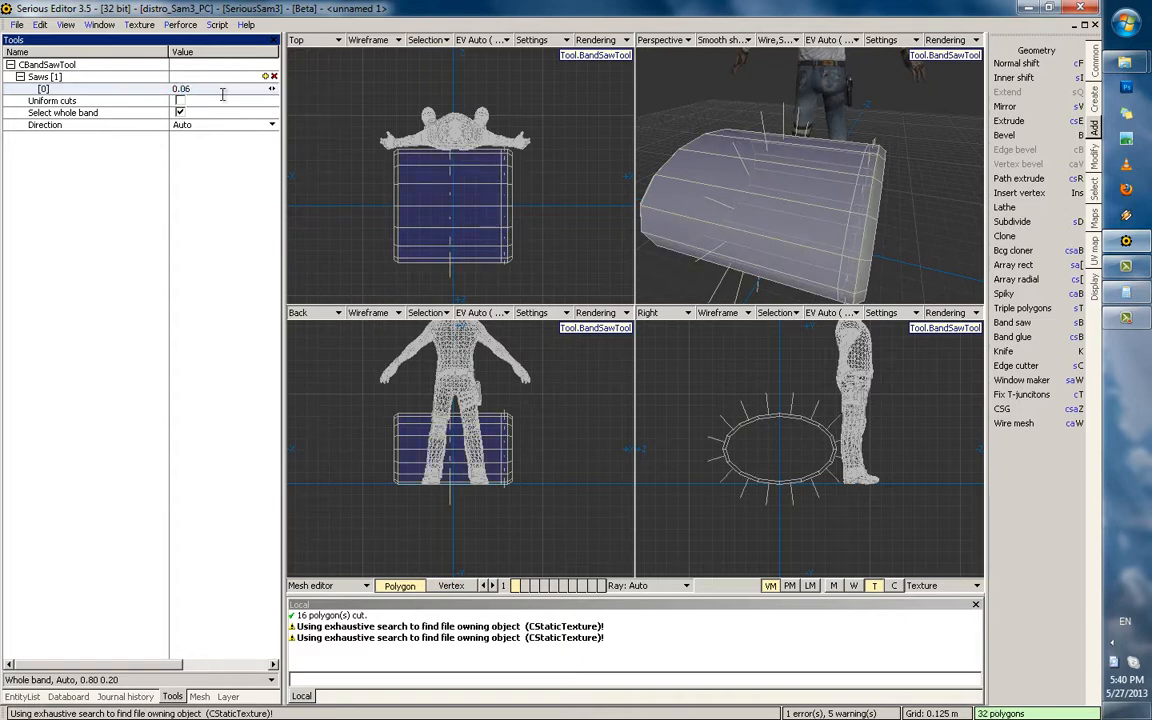
key(Return)
drag(222, 89, 144, 97)
scroll(512, 180, up, 1)
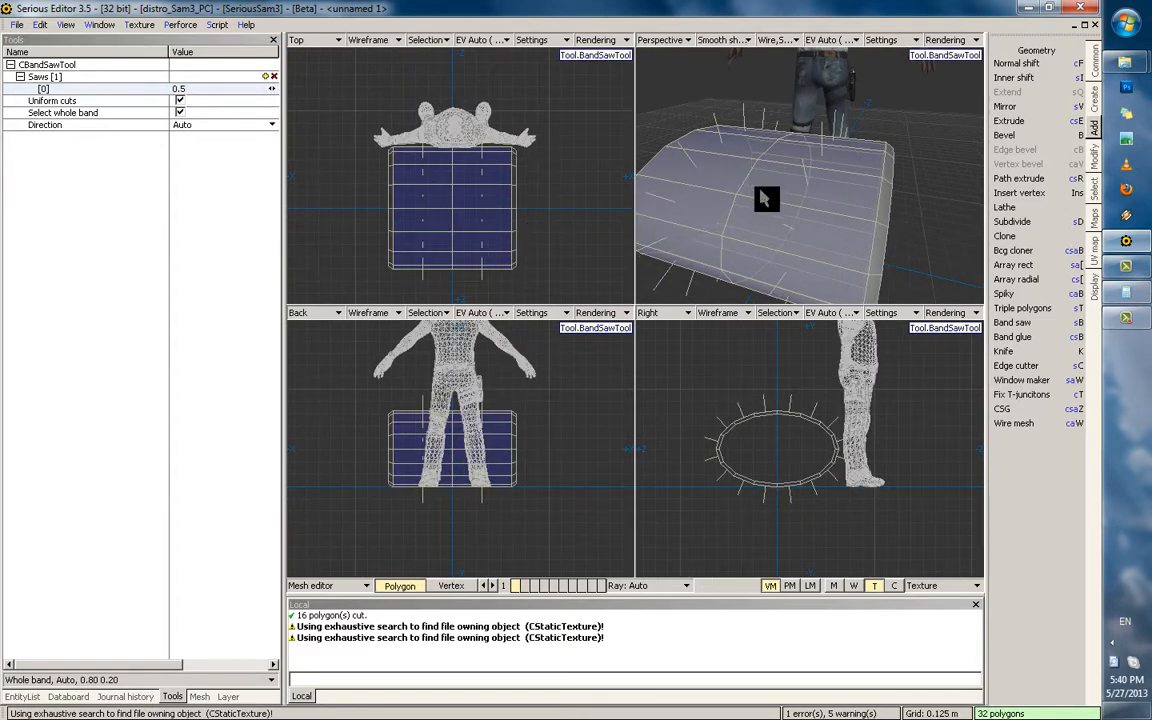
Turn off Uniform cuts, shift the saw's position to 0.417, and turn Uniform cuts back on
middle_drag(765, 198, 748, 202)
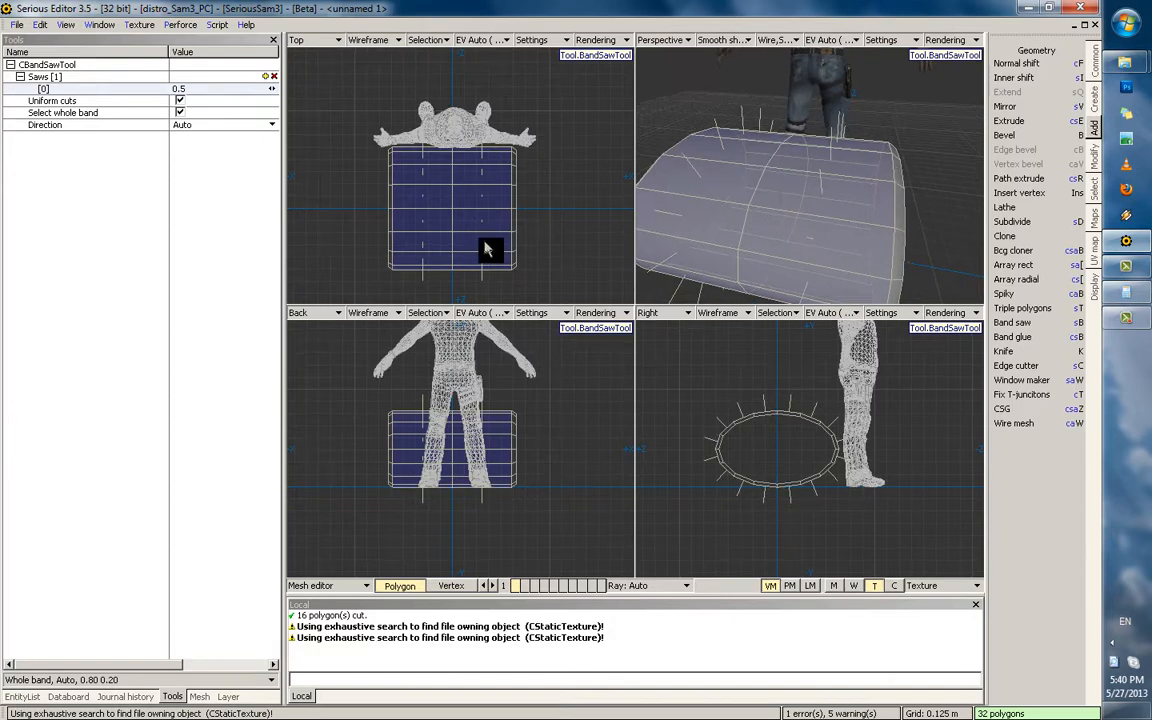
click(263, 92)
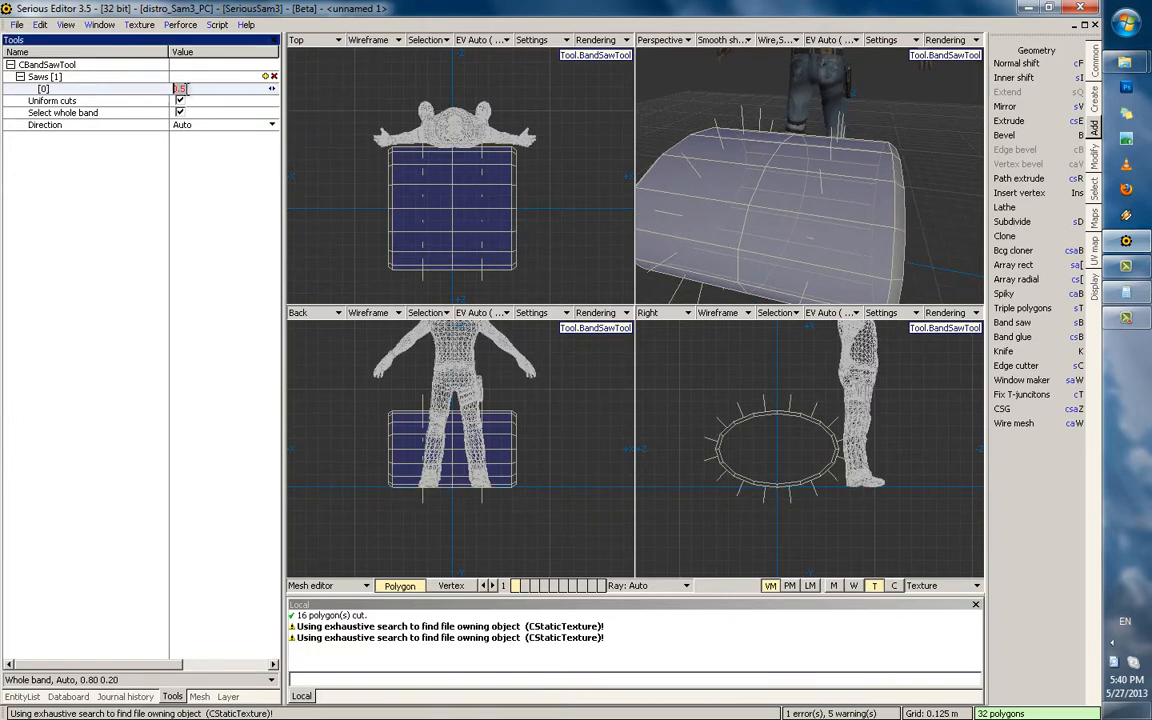
click(110, 87)
click(182, 90)
click(141, 93)
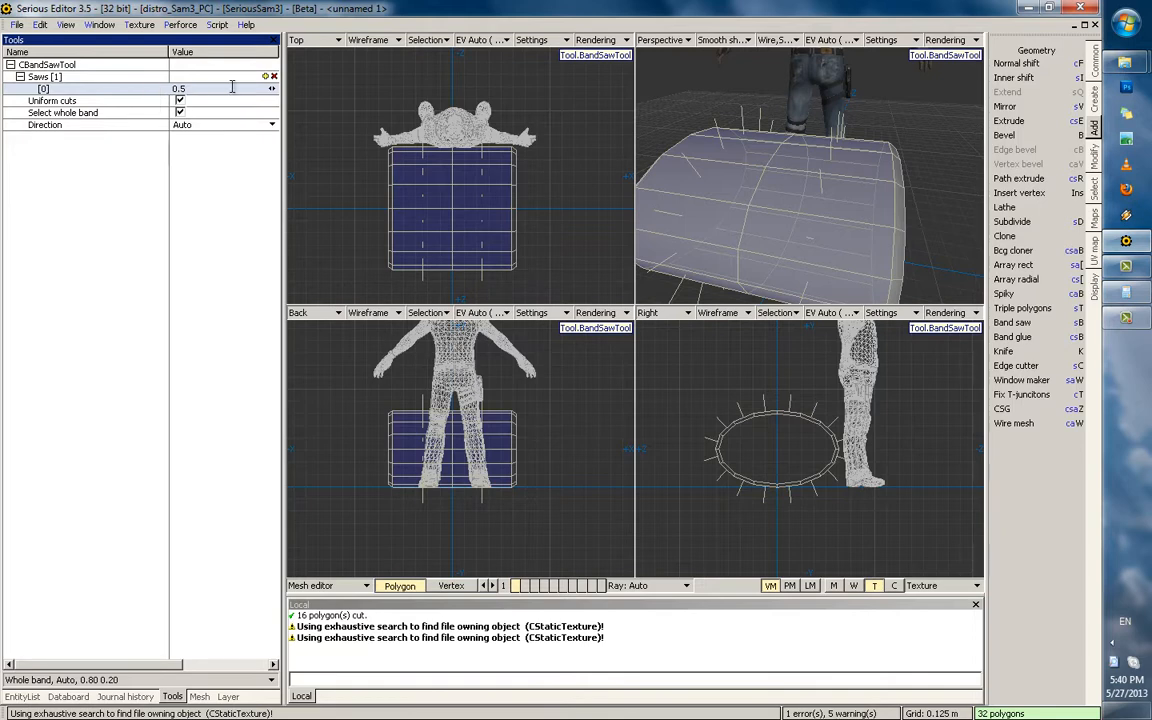
click(182, 102)
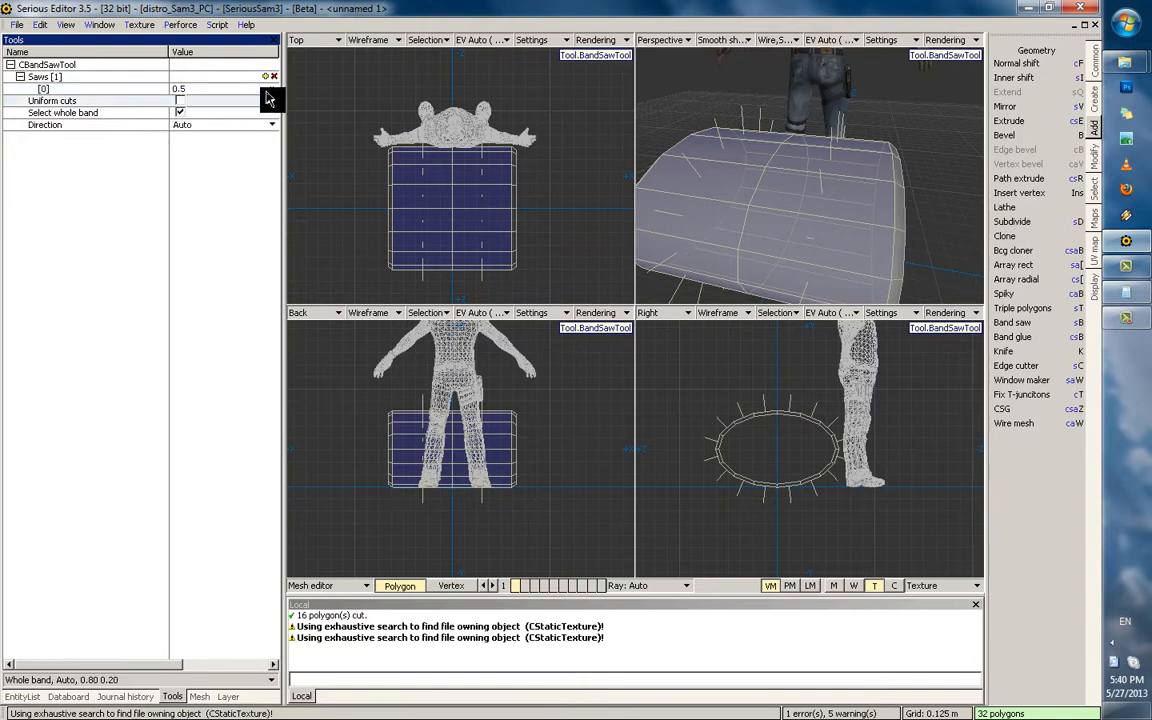
drag(270, 90, 146, 107)
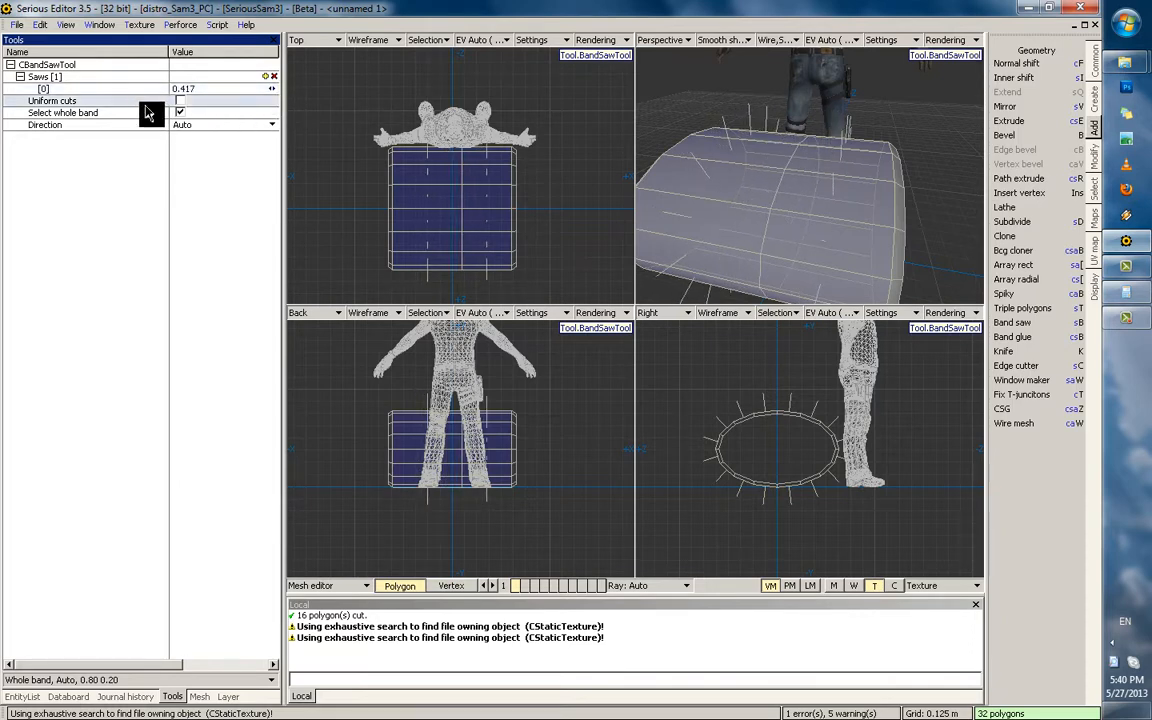
click(181, 101)
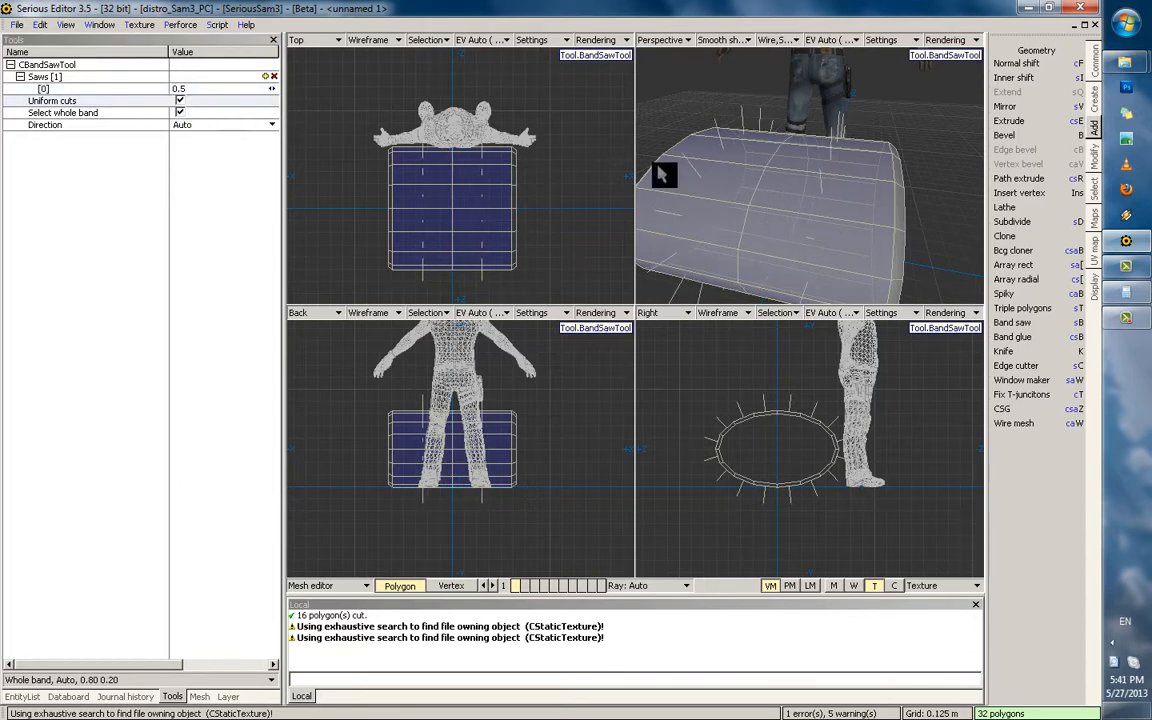
Try a second saw with Uniform cuts enabled, then turn Uniform cuts off and remove that saw
click(265, 76)
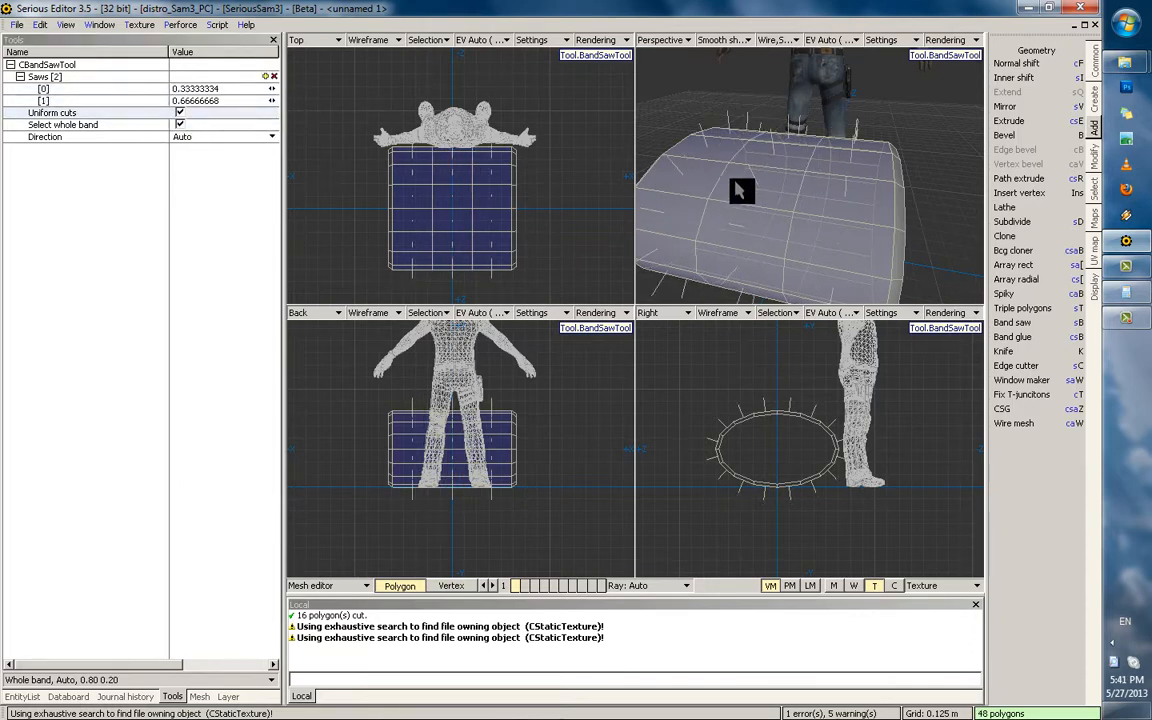
alt+right_drag(733, 183, 797, 267)
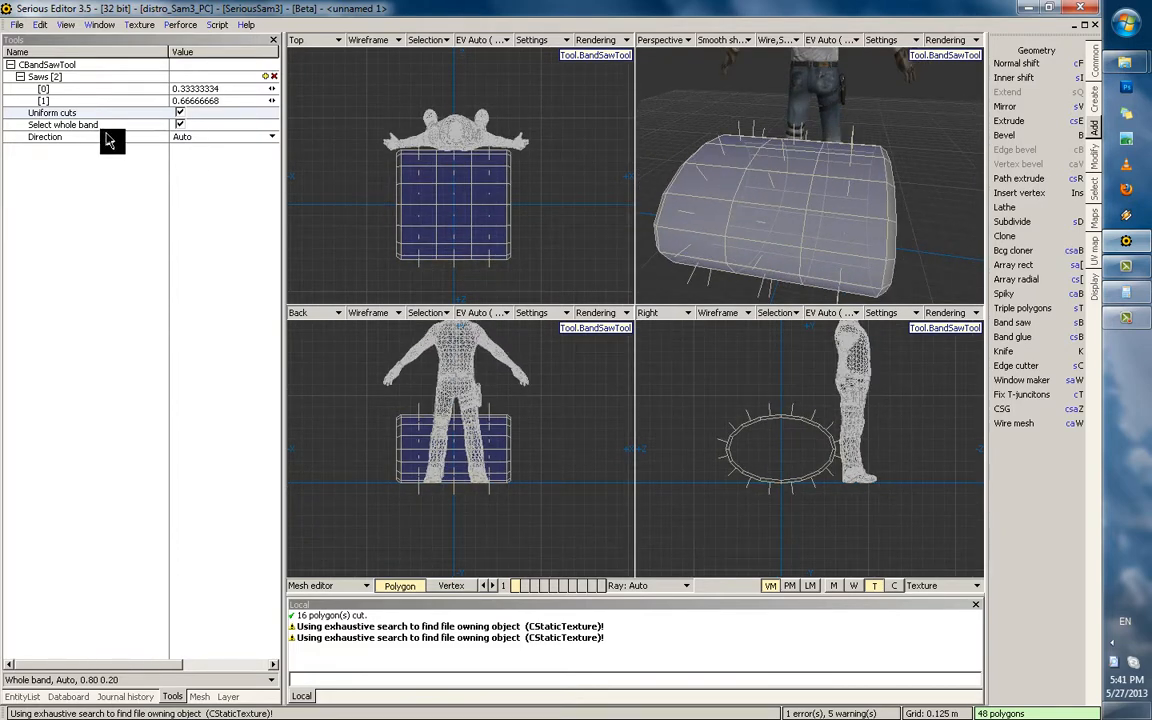
click(180, 113)
click(273, 76)
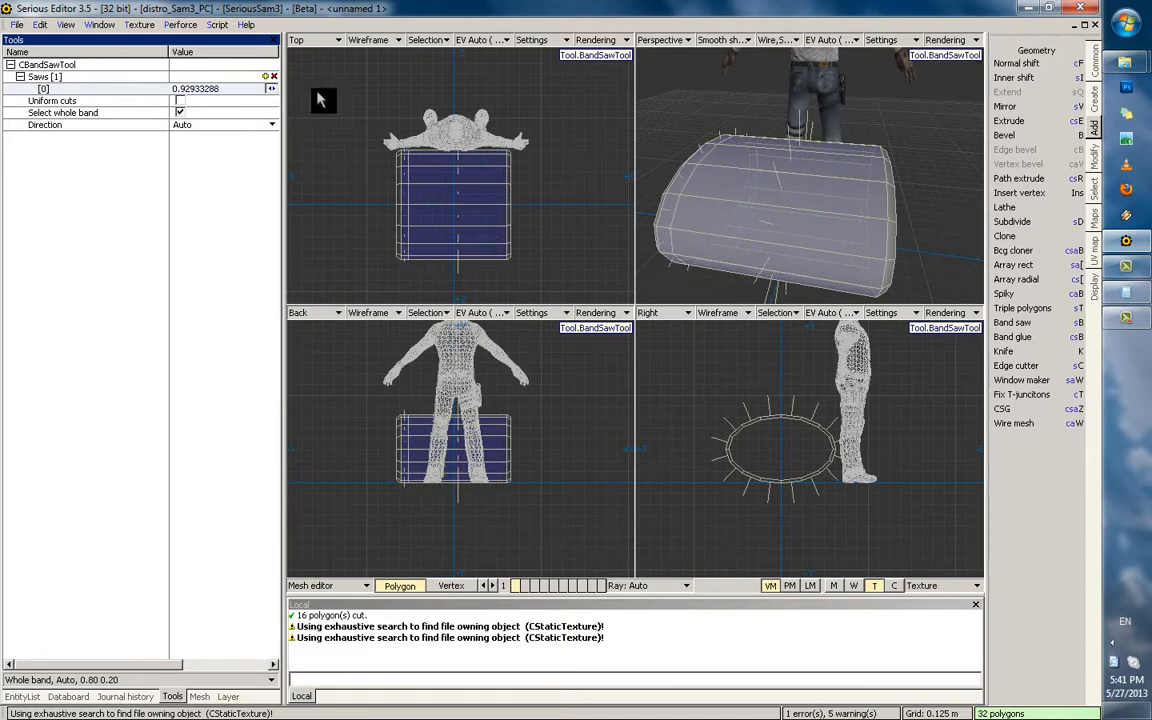
Set the remaining saw's position to 0.8
click(226, 90)
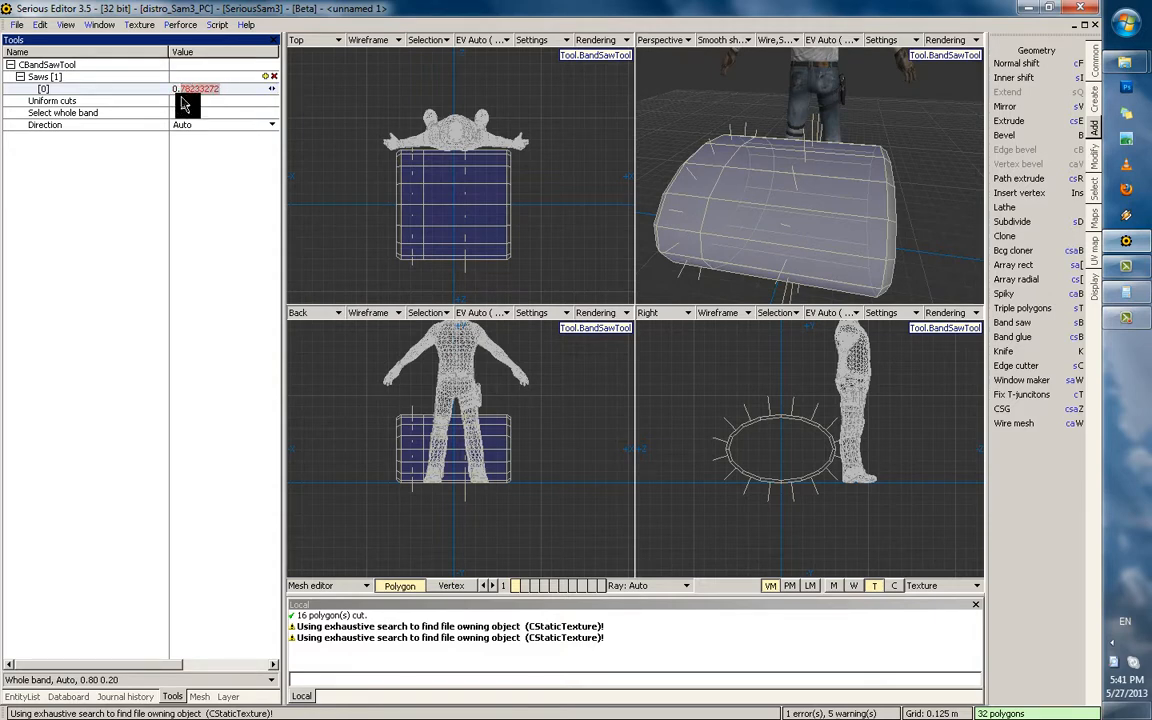
text(8)
key(Return)
Add a second saw to the band cut and set its position to 0.2
click(265, 77)
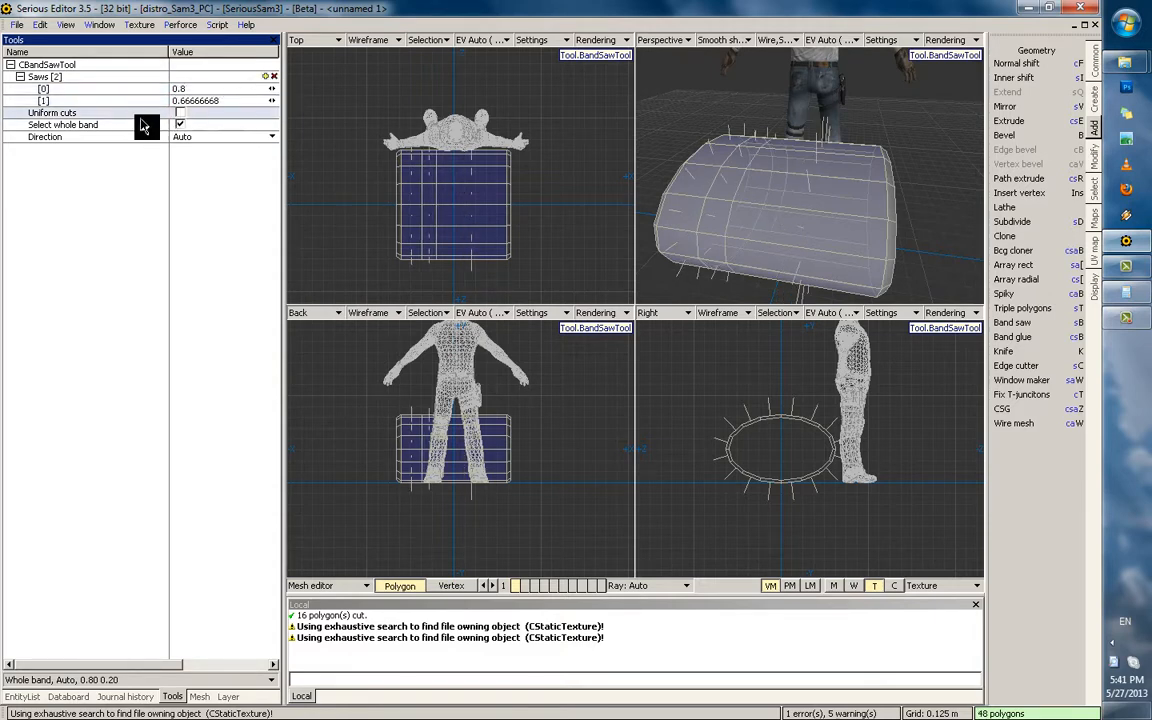
drag(241, 104, 181, 111)
text(1)
key(Return)
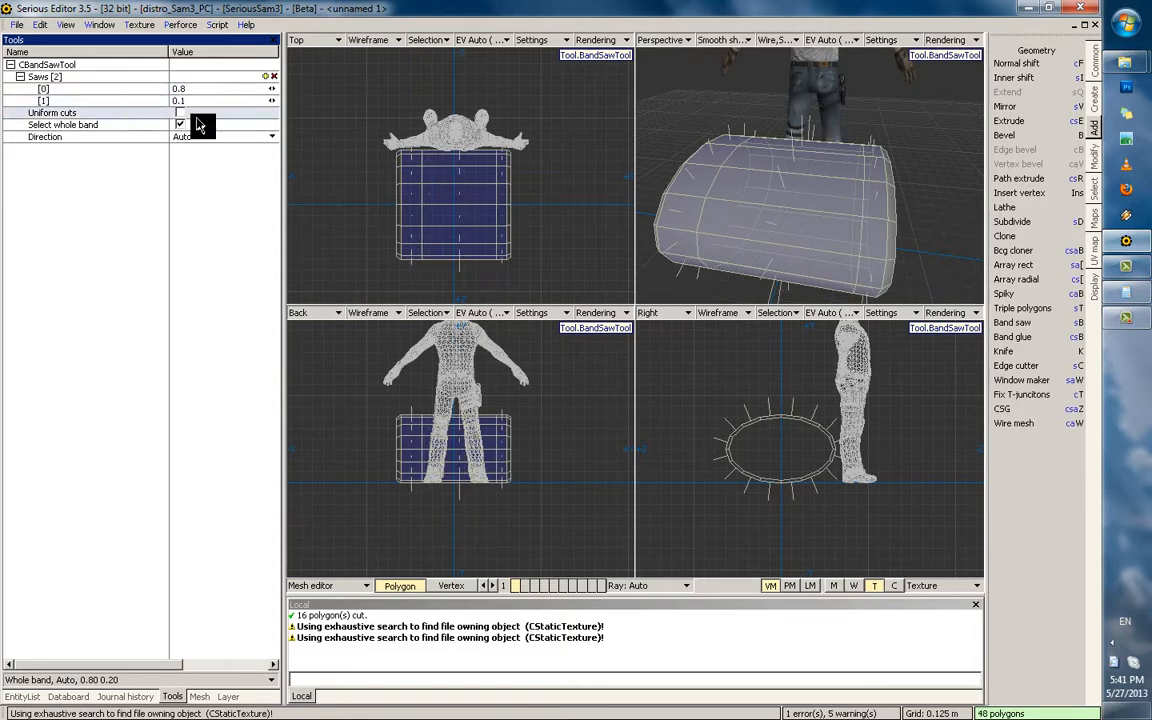
click(183, 104)
text(2)
key(Return)
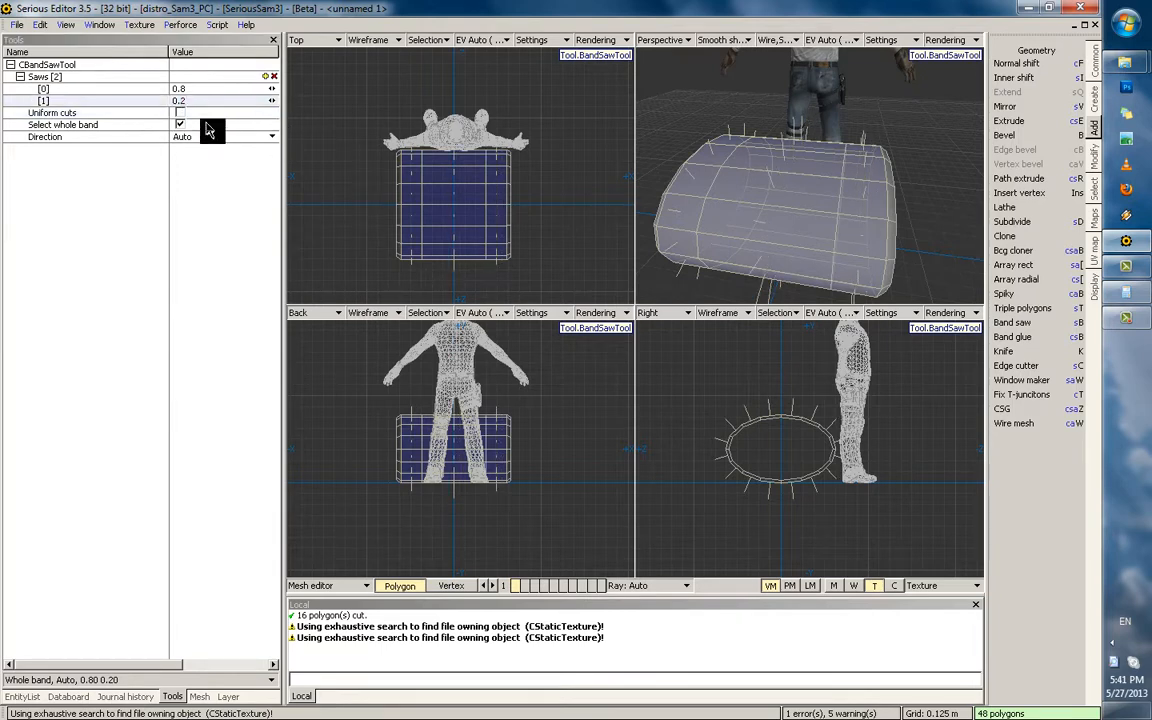
Add a third saw at position 0.5, finish the band cut, and clear the polygon selection
click(265, 77)
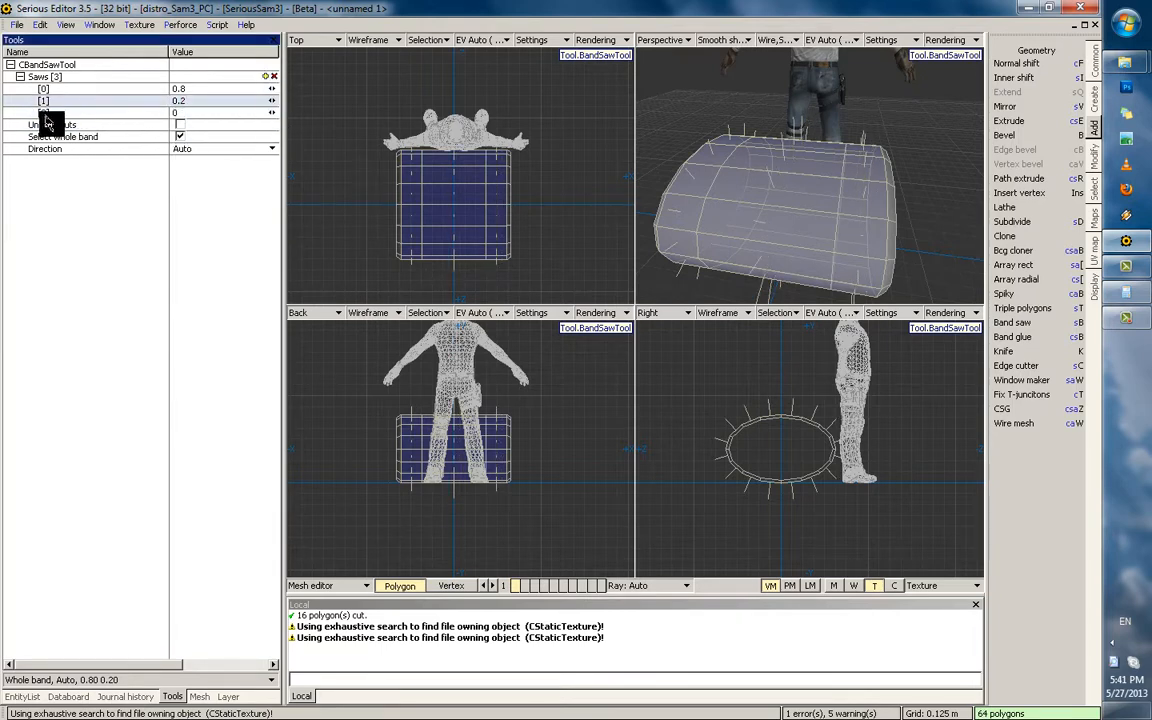
drag(270, 112, 677, 131)
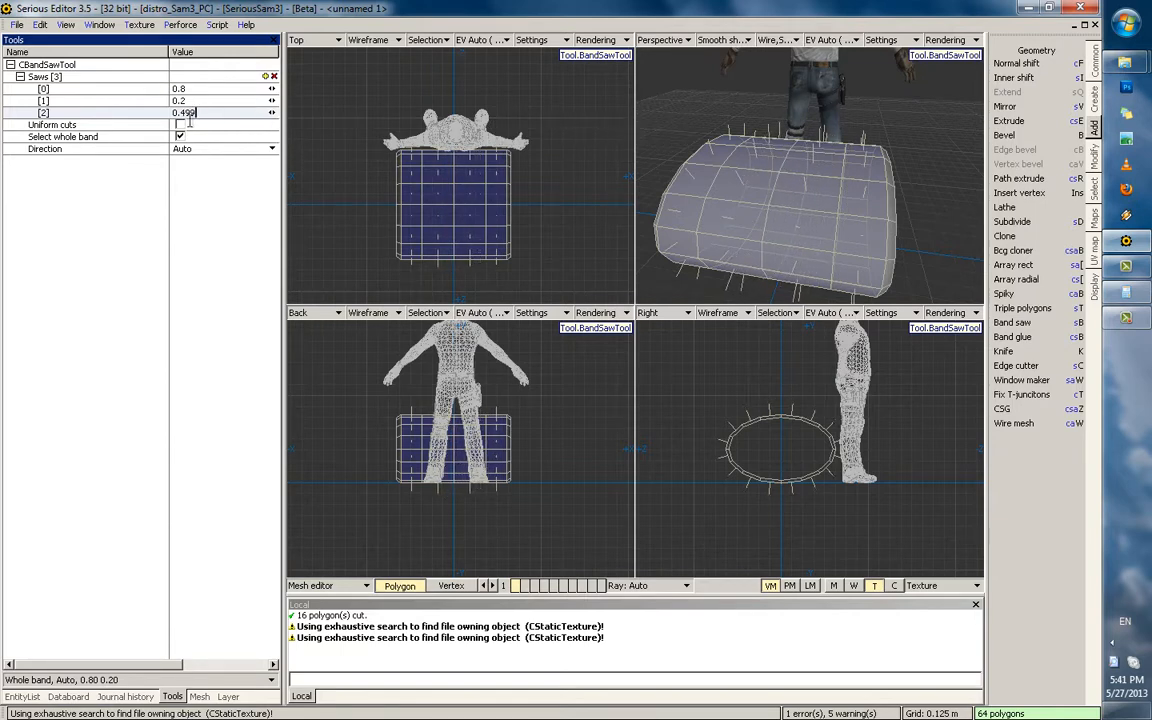
scroll(771, 188, down, 1)
middle_drag(771, 188, 791, 161)
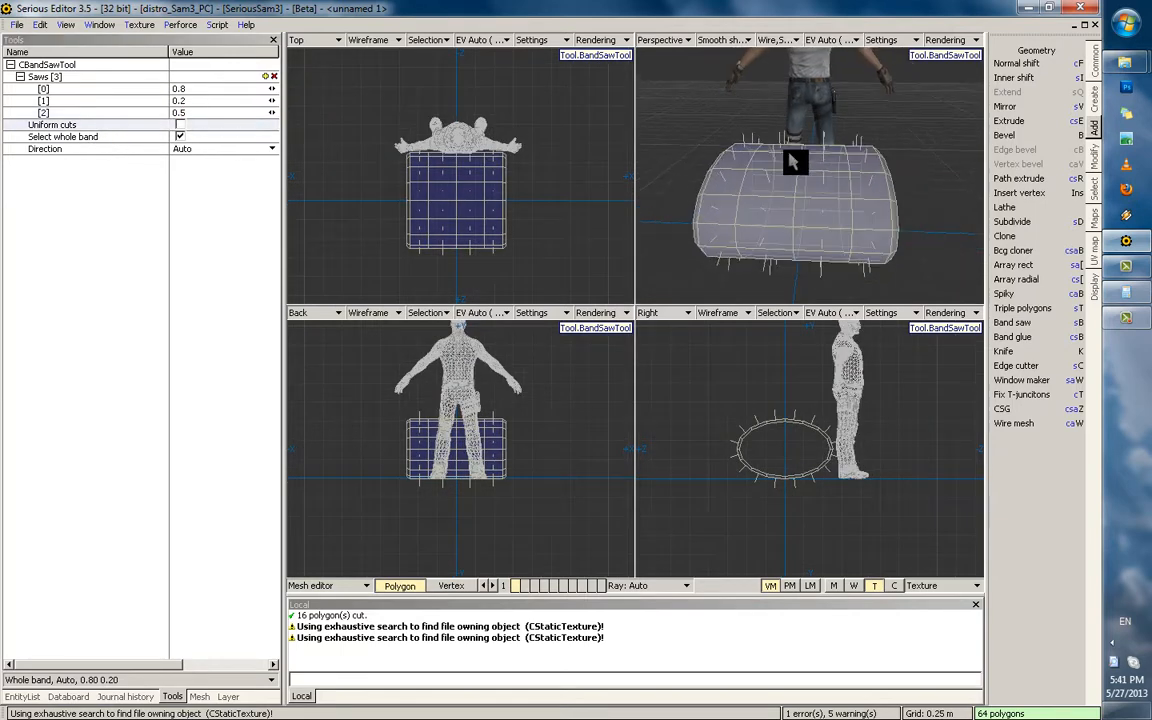
key(Escape)
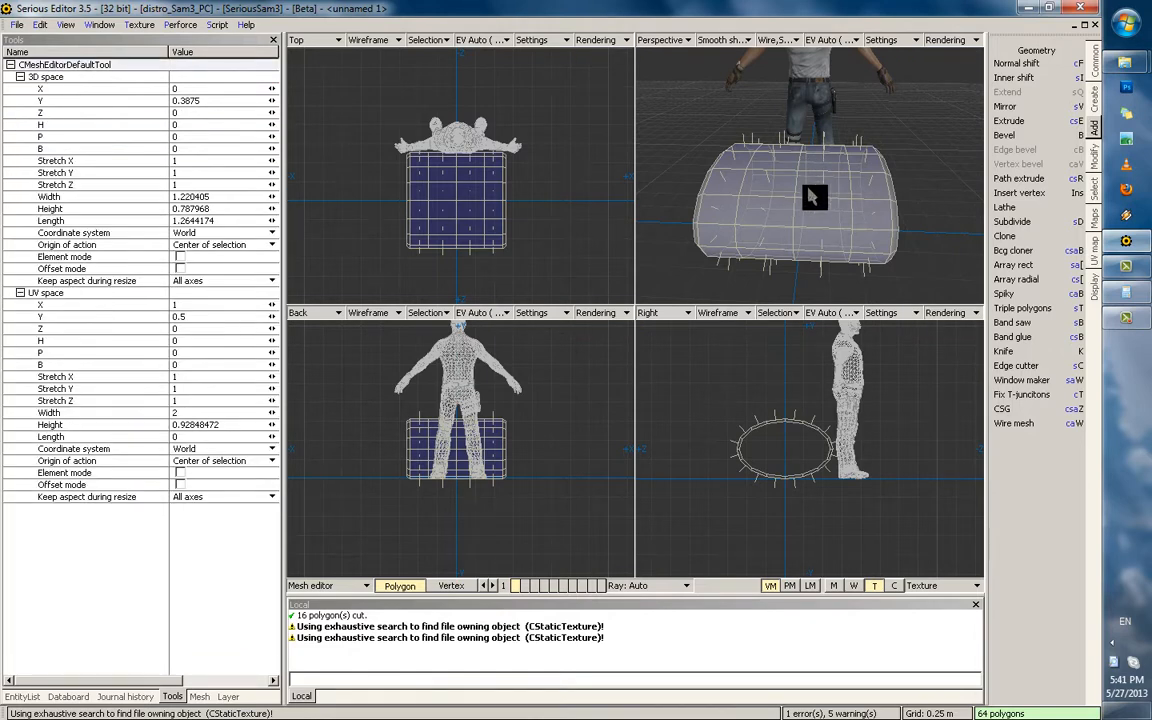
key(Tab)
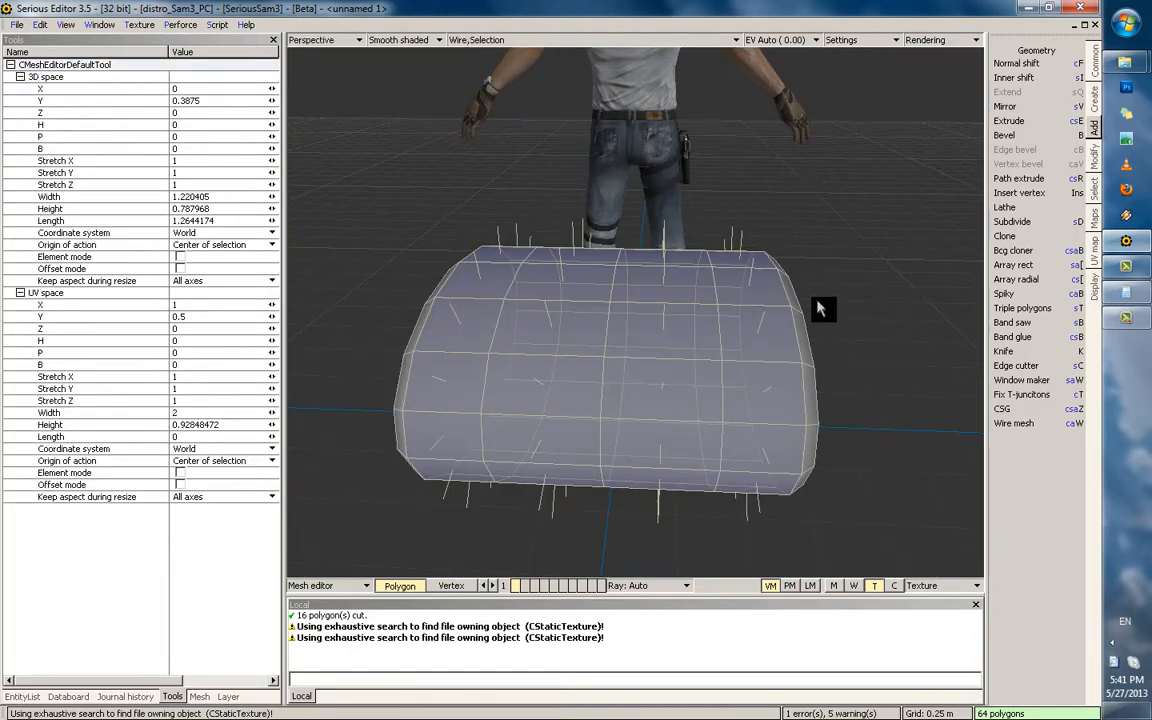
key(Escape)
Select the eight central polygons on the mesh's upper side and lower them to about Y 0.6625
middle_drag(695, 320, 560, 355)
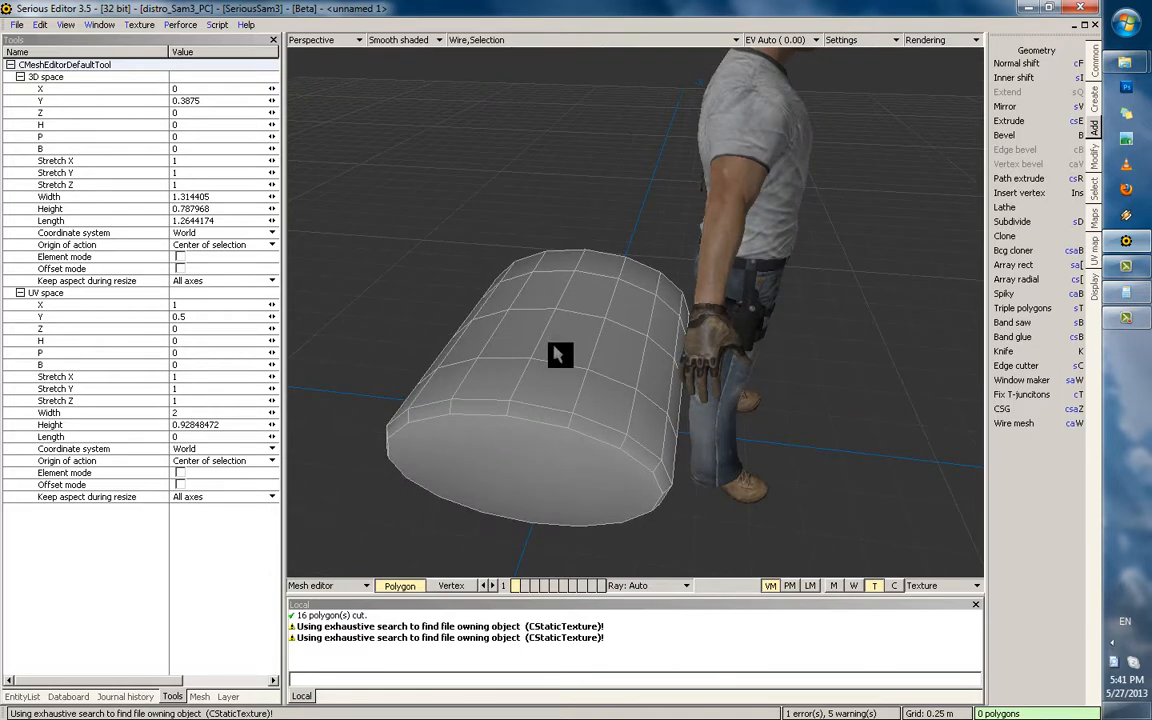
click(626, 304)
scroll(625, 320, up, 5)
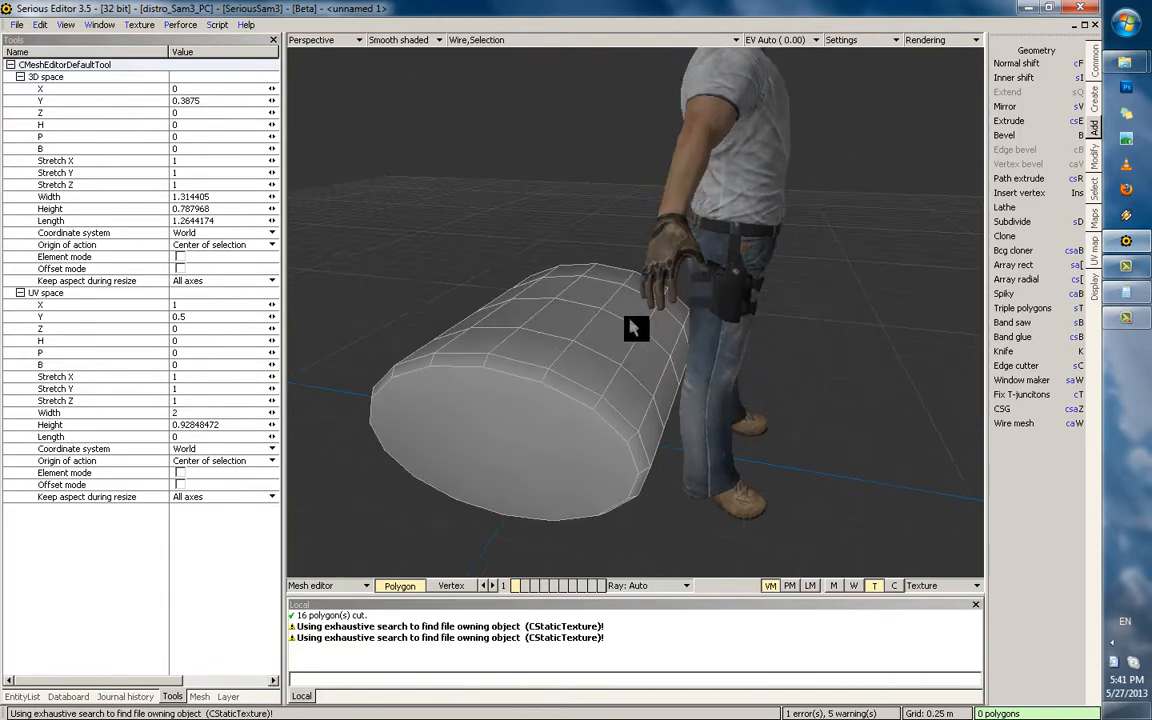
middle_drag(645, 329, 613, 320)
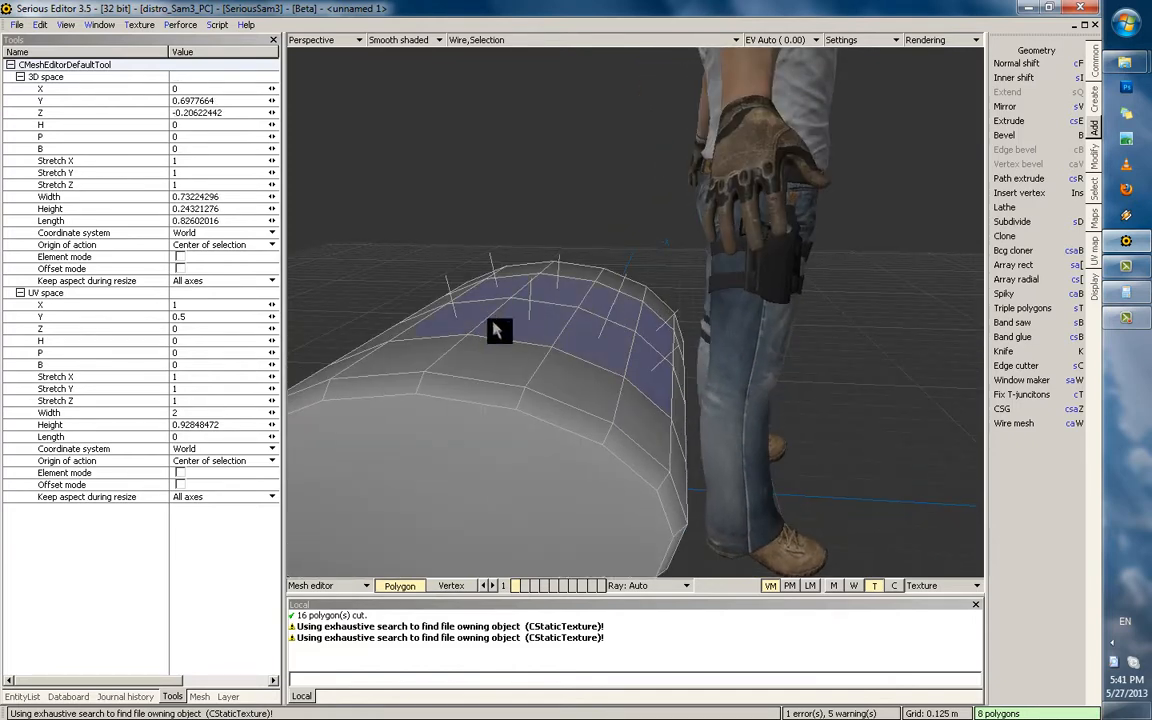
middle_drag(661, 402, 648, 342)
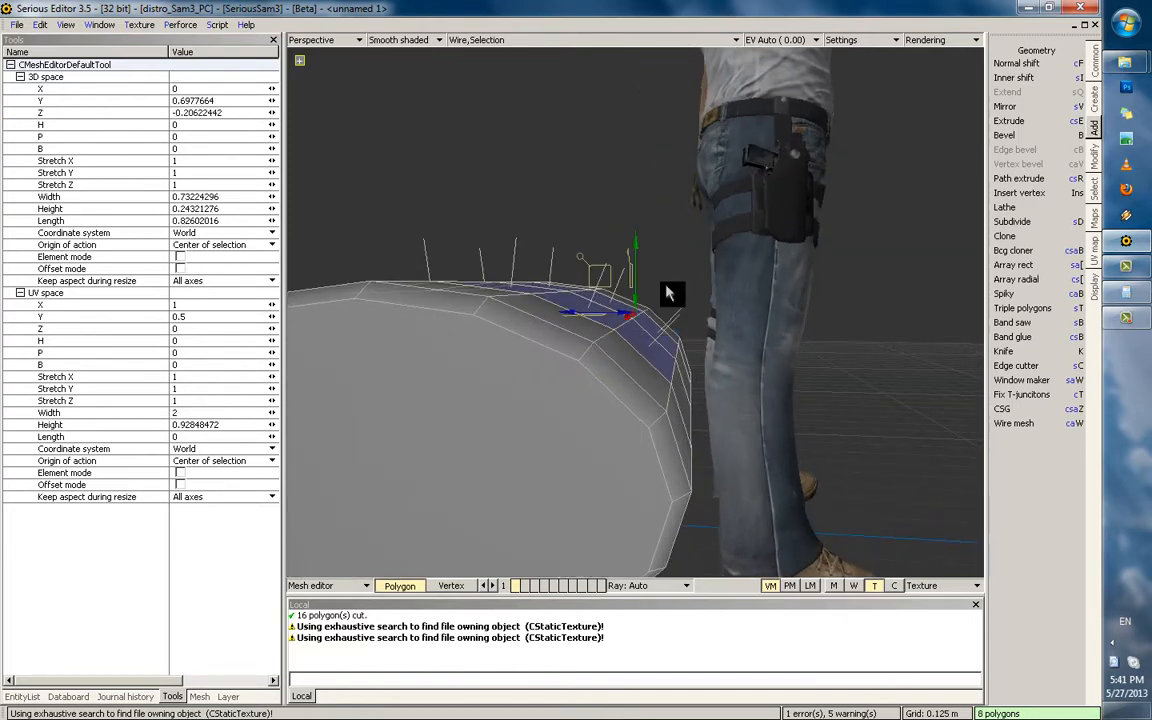
middle_drag(664, 285, 614, 281)
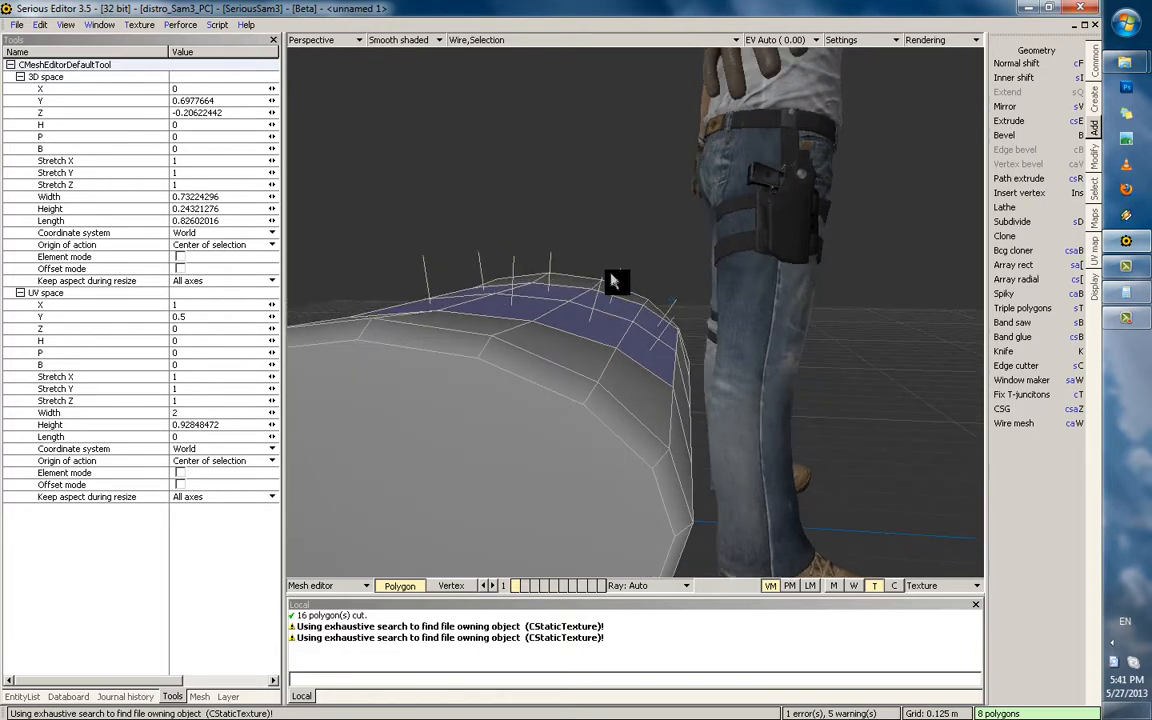
drag(655, 322, 661, 323)
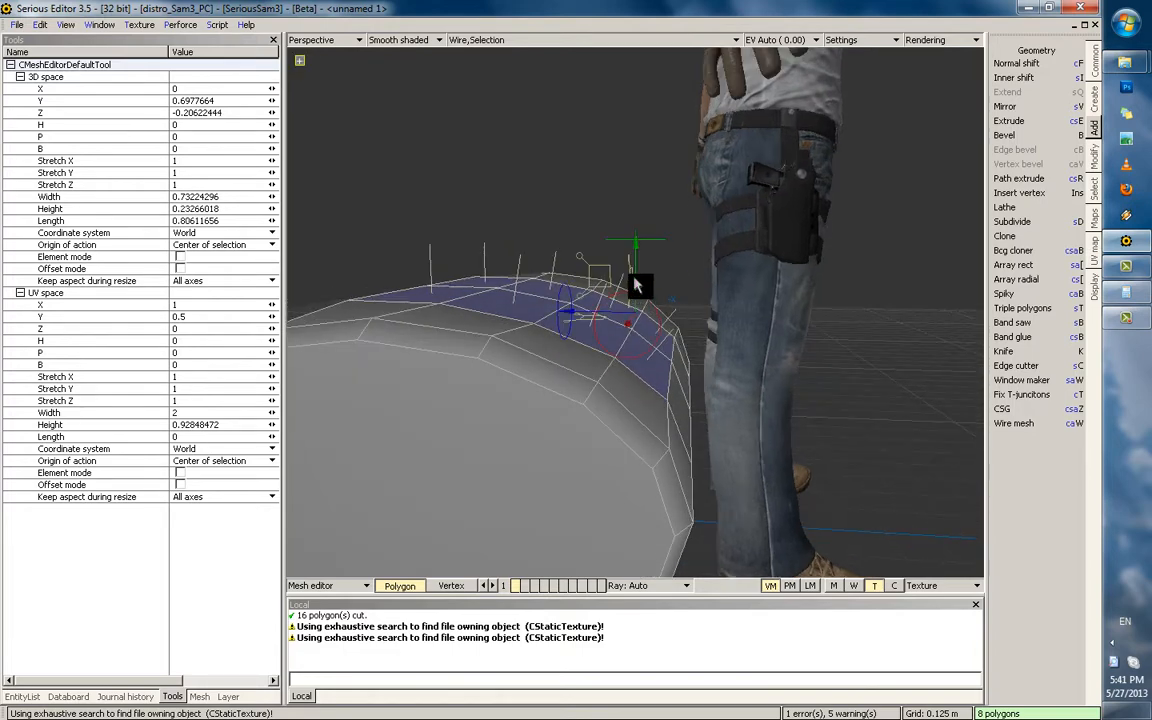
drag(635, 276, 635, 288)
scroll(678, 368, down, 3)
middle_drag(740, 339, 725, 391)
key(Escape)
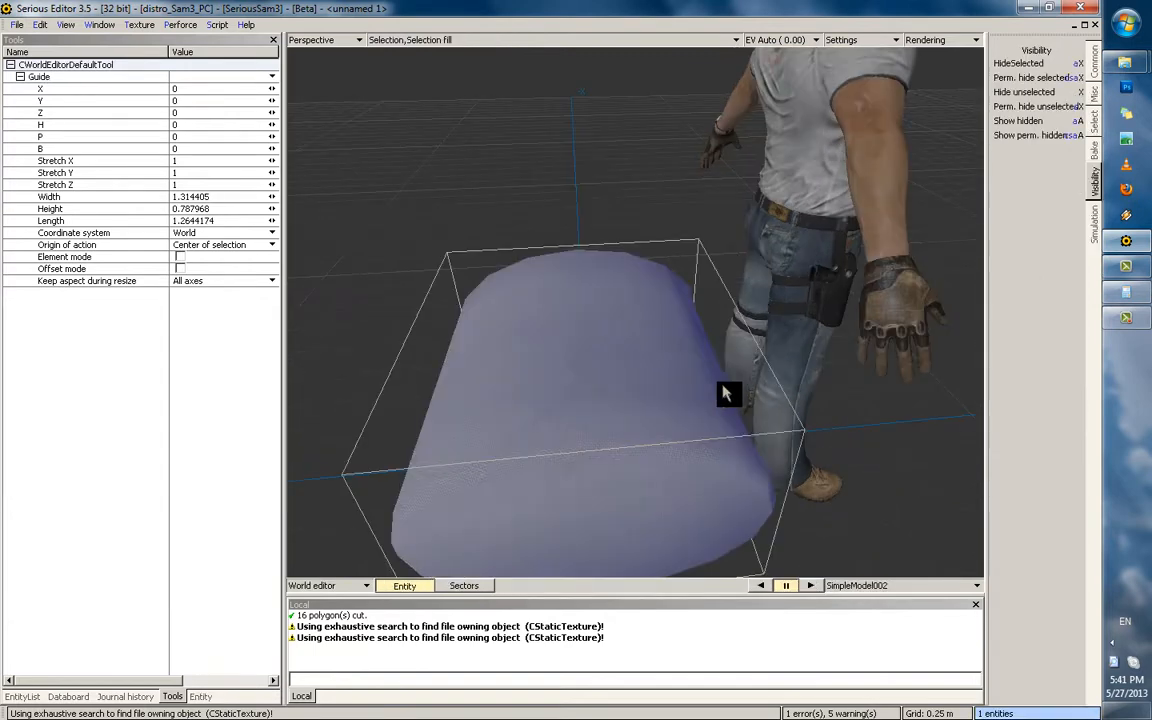
Reopen the mesh in vertex mode, select the six vertices along its upper centre line, and lower them to Y 0.6625
key(Escape)
scroll(683, 267, down, 2)
middle_drag(683, 267, 657, 331)
double_click(657, 337)
scroll(663, 338, up, 3)
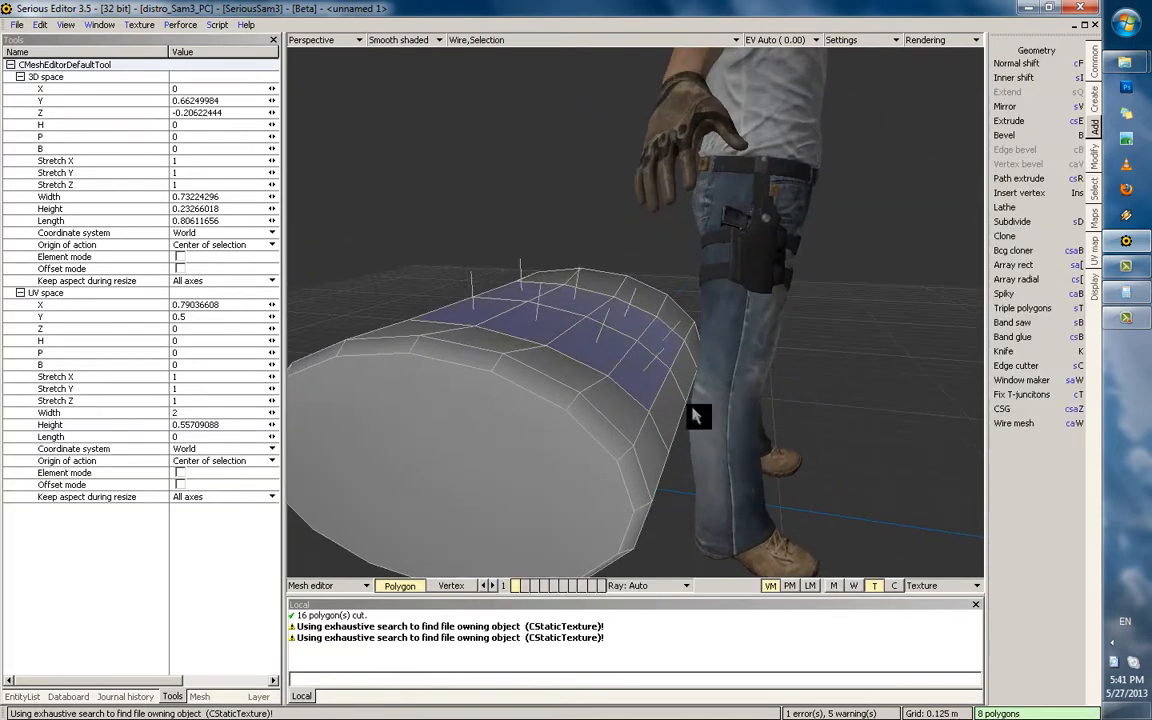
drag(612, 313, 606, 313)
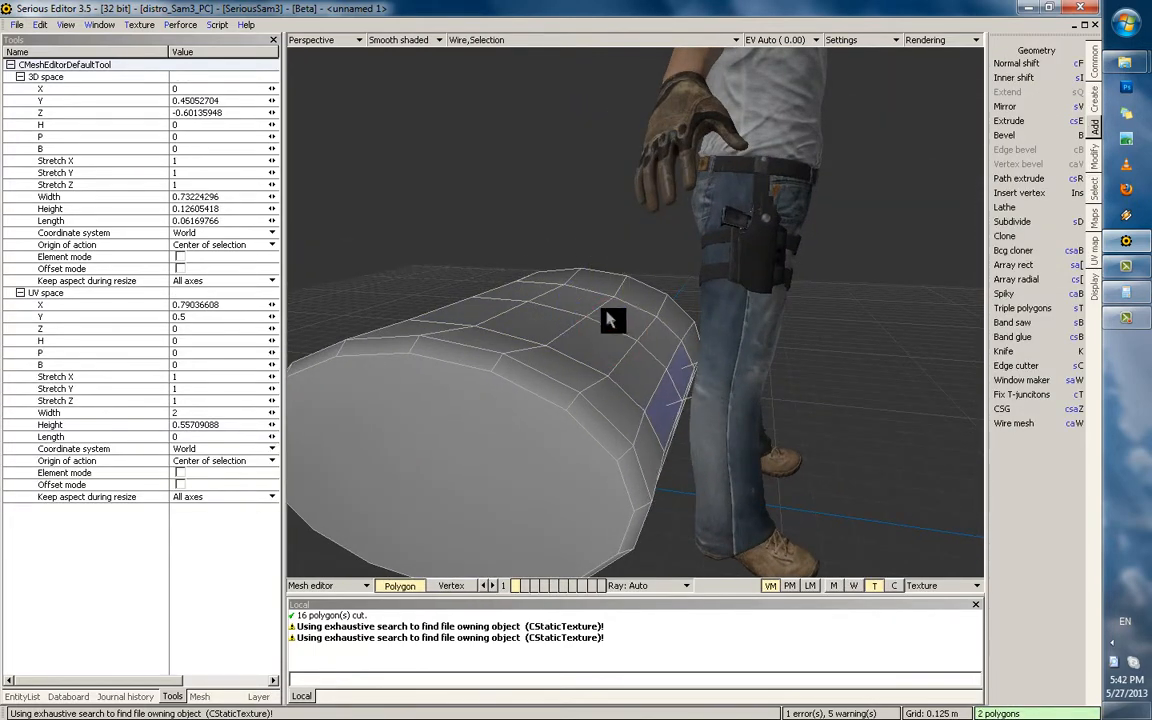
click(451, 585)
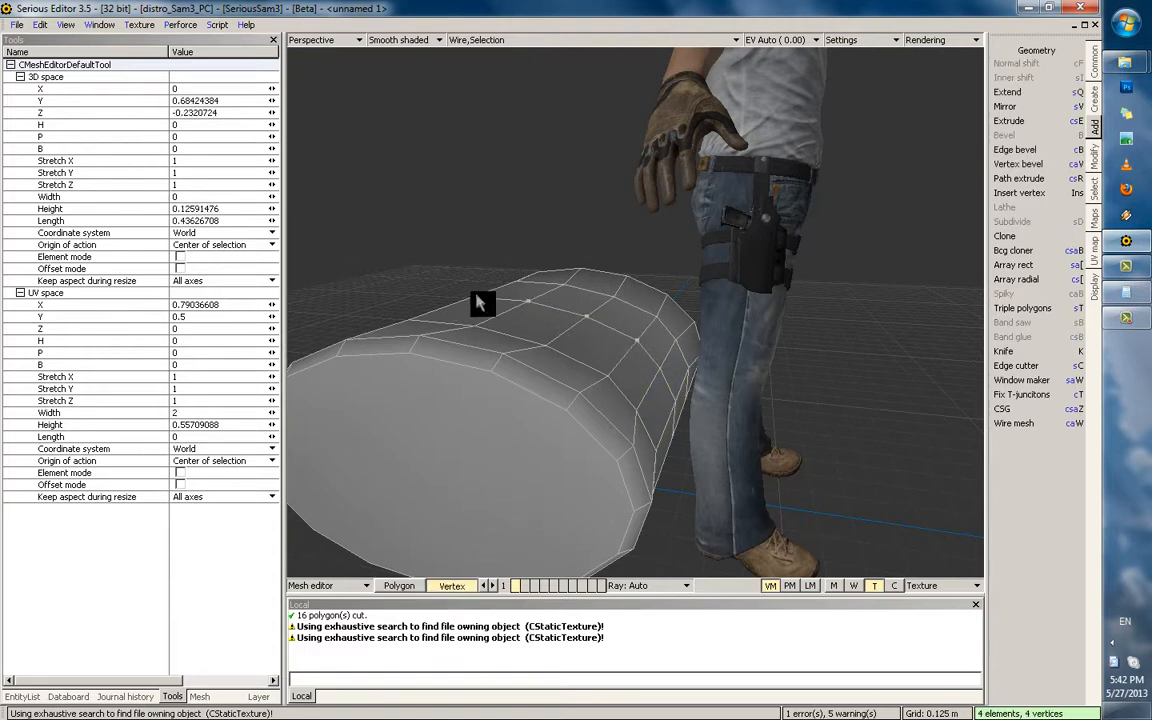
middle_drag(486, 302, 650, 335)
shift+click(648, 346)
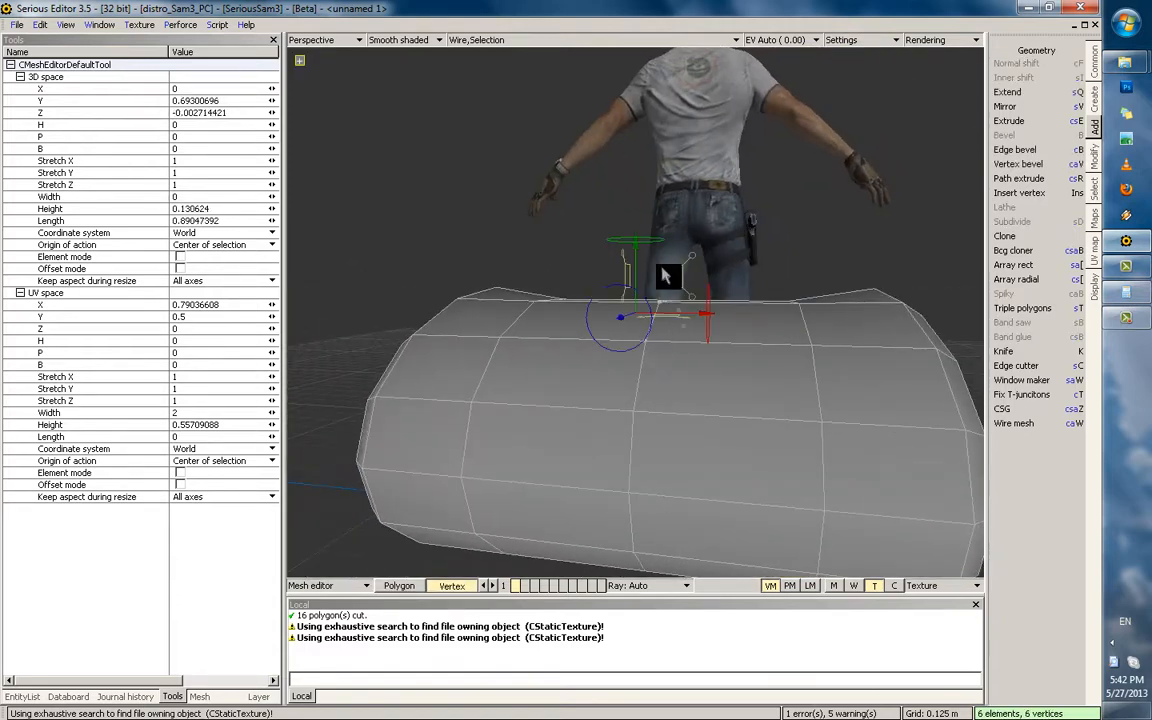
drag(636, 271, 637, 275)
middle_drag(637, 275, 584, 309)
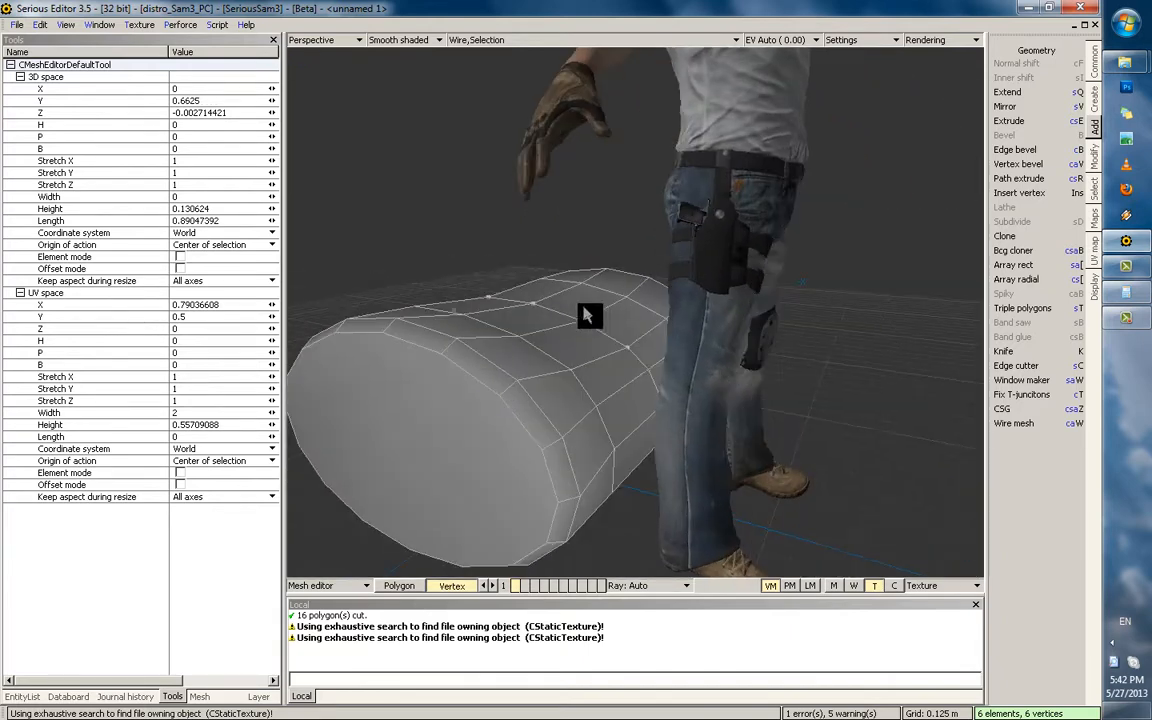
Select the two centre vertices on the mesh's side facing the character and move them inward to Z -0.625
key(Escape)
key(Escape)
scroll(652, 385, down, 3)
middle_drag(676, 291, 690, 392)
double_click(700, 312)
click(690, 392)
scroll(653, 452, up, 3)
middle_drag(653, 452, 580, 400)
click(620, 250)
mouse_move(613, 297)
middle_down()
mouse_move(525, 298)
mouse_move(658, 303)
mouse_move(635, 298)
mouse_move(614, 318)
middle_up()
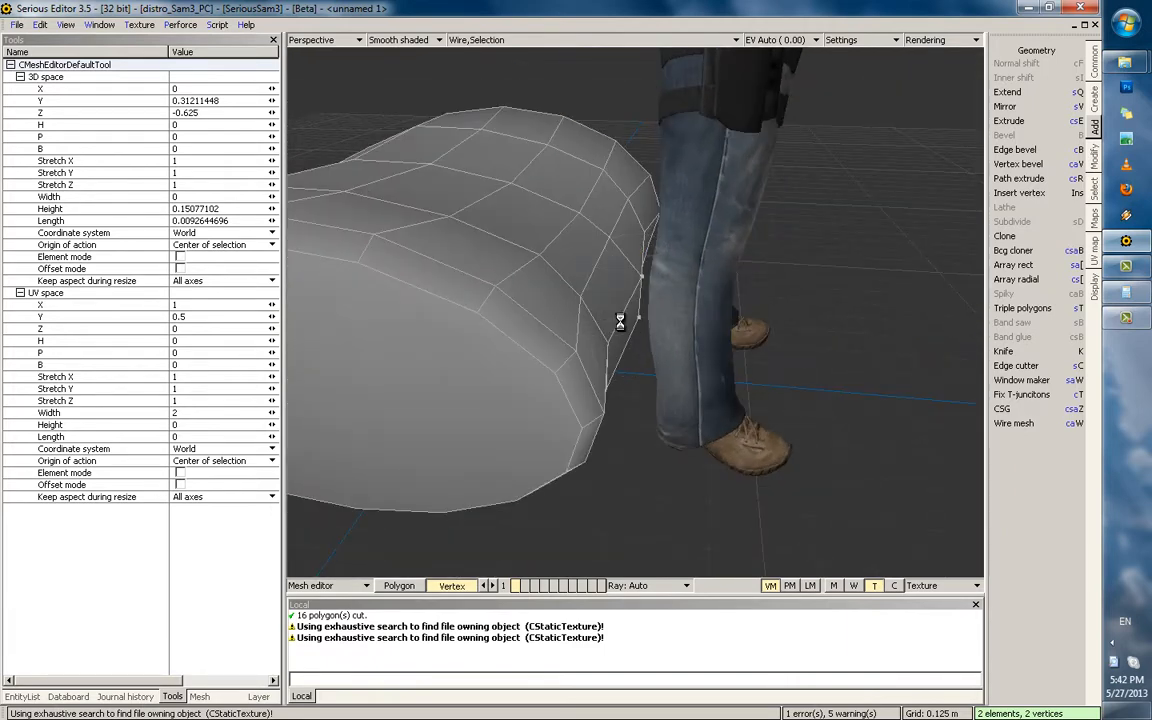
Move the same two side vertices further inward to Y 0.3125 and Z -0.6125
scroll(650, 376, down, 3)
middle_drag(678, 267, 671, 316)
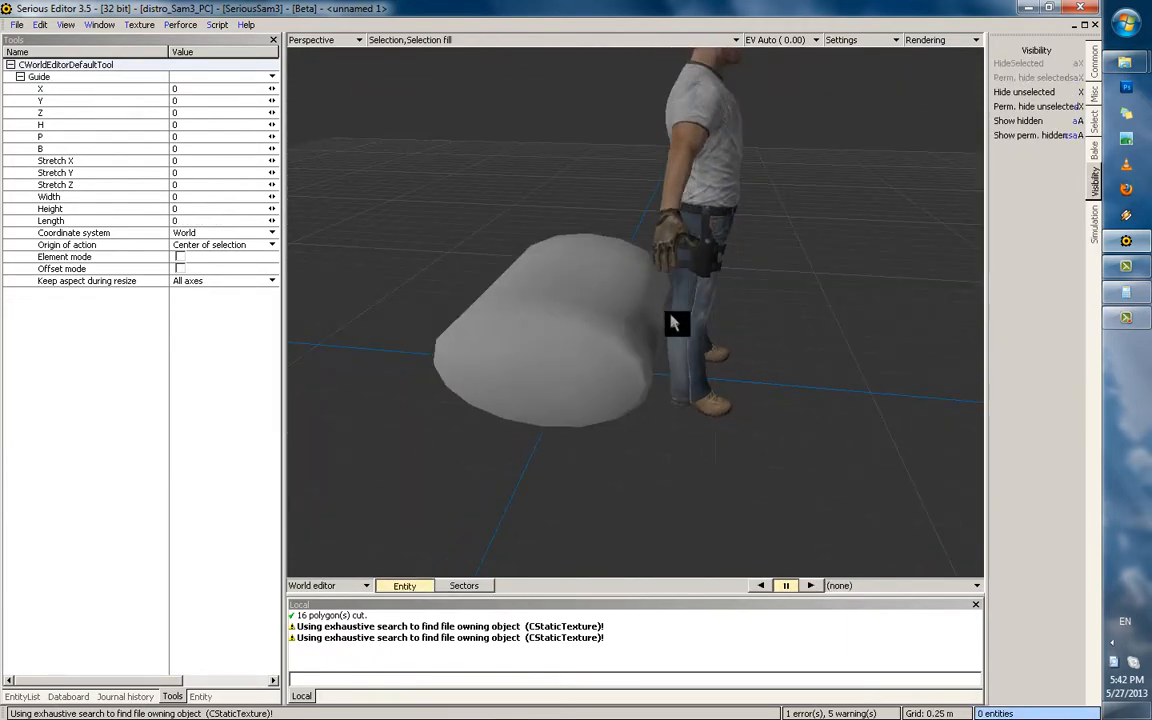
click(646, 336)
key(F4)
scroll(694, 360, up, 3)
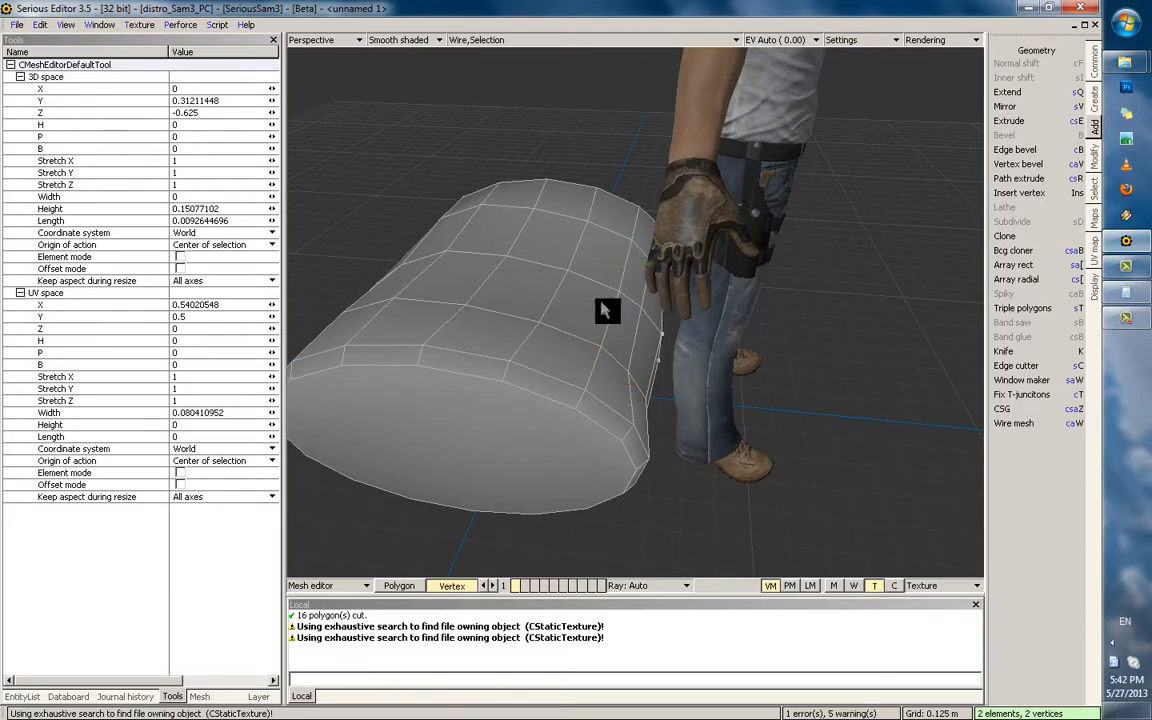
key(F4)
click(618, 350)
scroll(618, 350, down, 2)
middle_drag(618, 350, 624, 238)
click(662, 296)
click(668, 296)
click(650, 386)
key(F4)
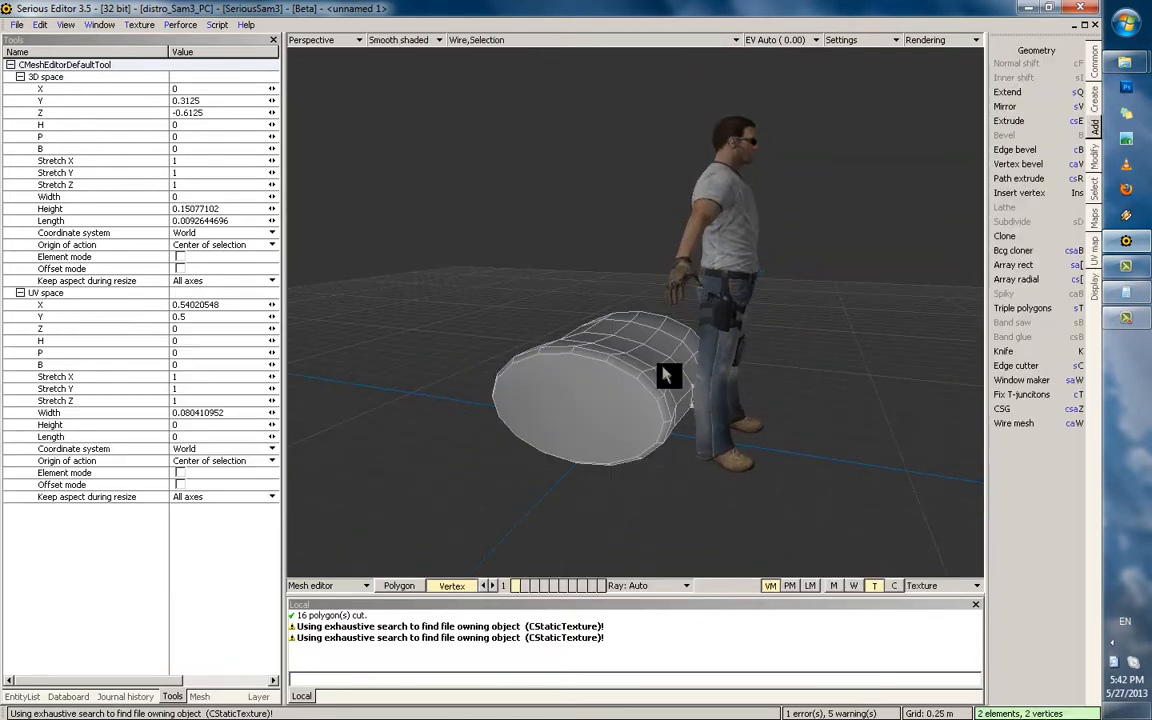
Using the four-view layout, select the mesh's lowest vertices and raise them to flatten the underside
key(space)
scroll(777, 571, up, 5)
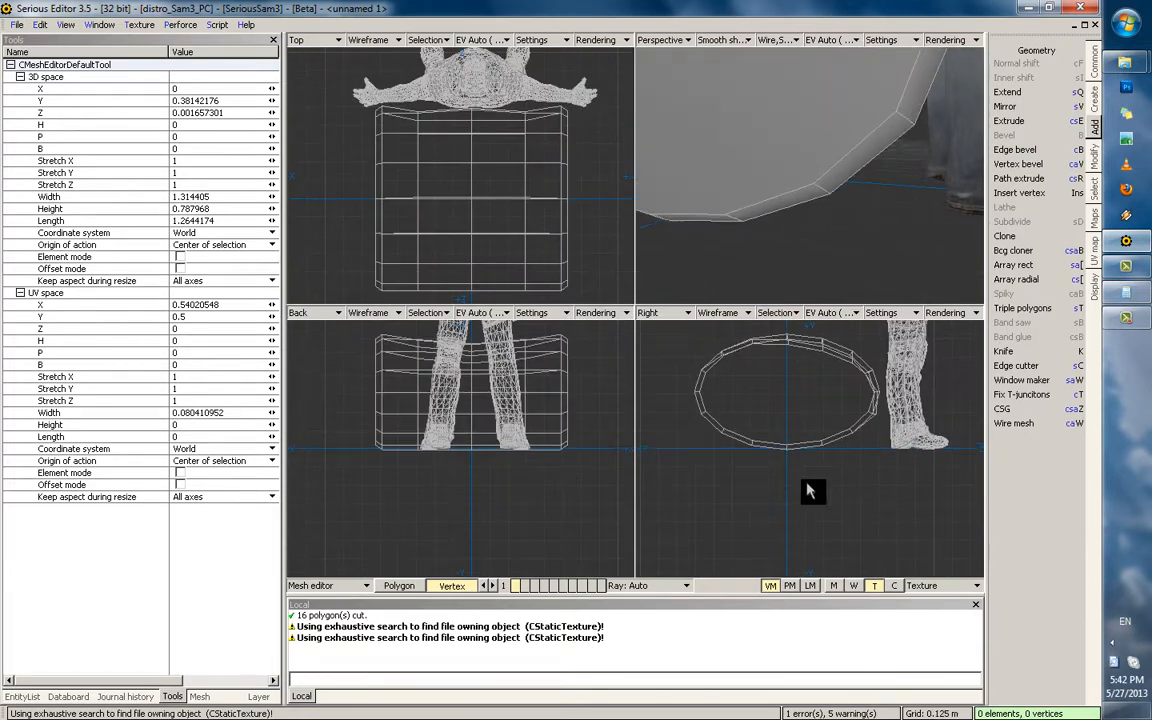
scroll(829, 430, down, 3)
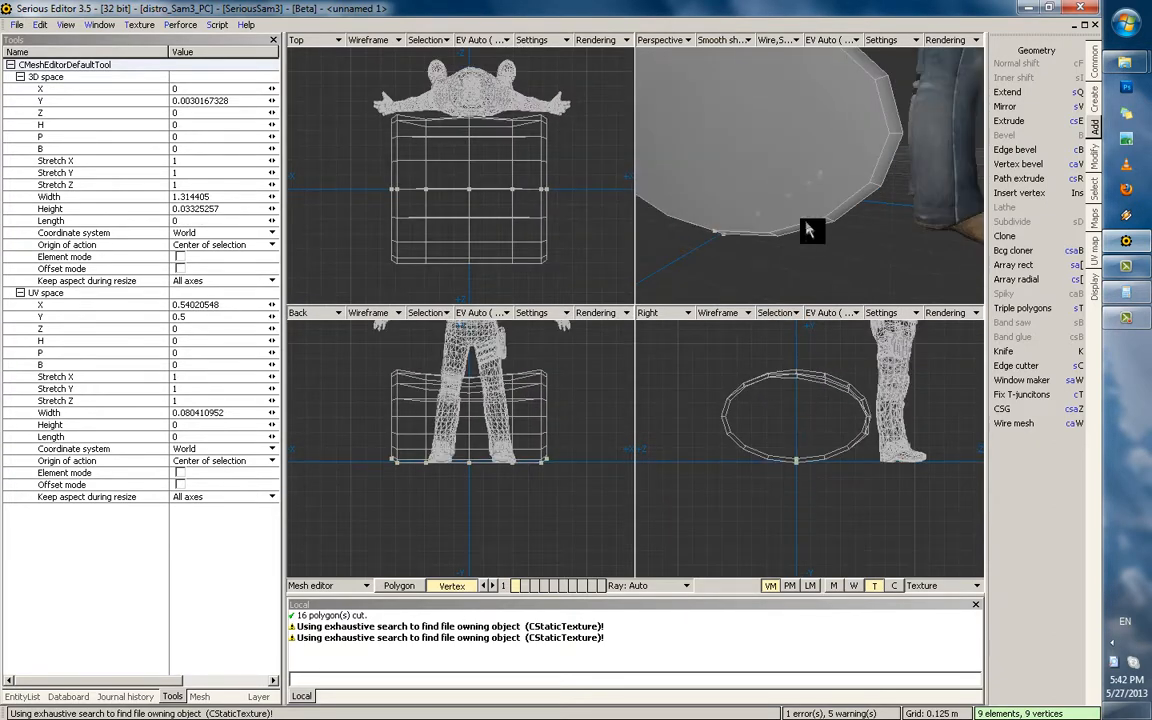
scroll(805, 465, up, 3)
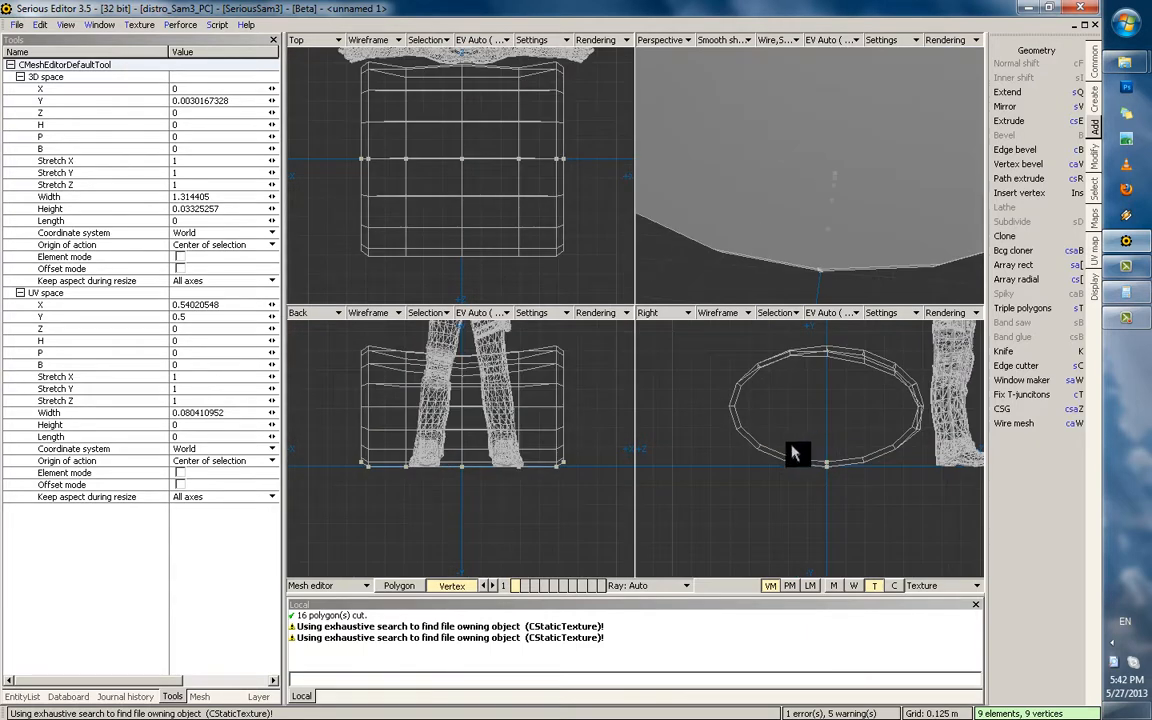
scroll(791, 430, up, 2)
drag(805, 403, 755, 485)
drag(807, 388, 808, 391)
Select all vertices, lower the whole mesh onto the ground at Y 0.325, and leave mesh editing
key(ctrl+a)
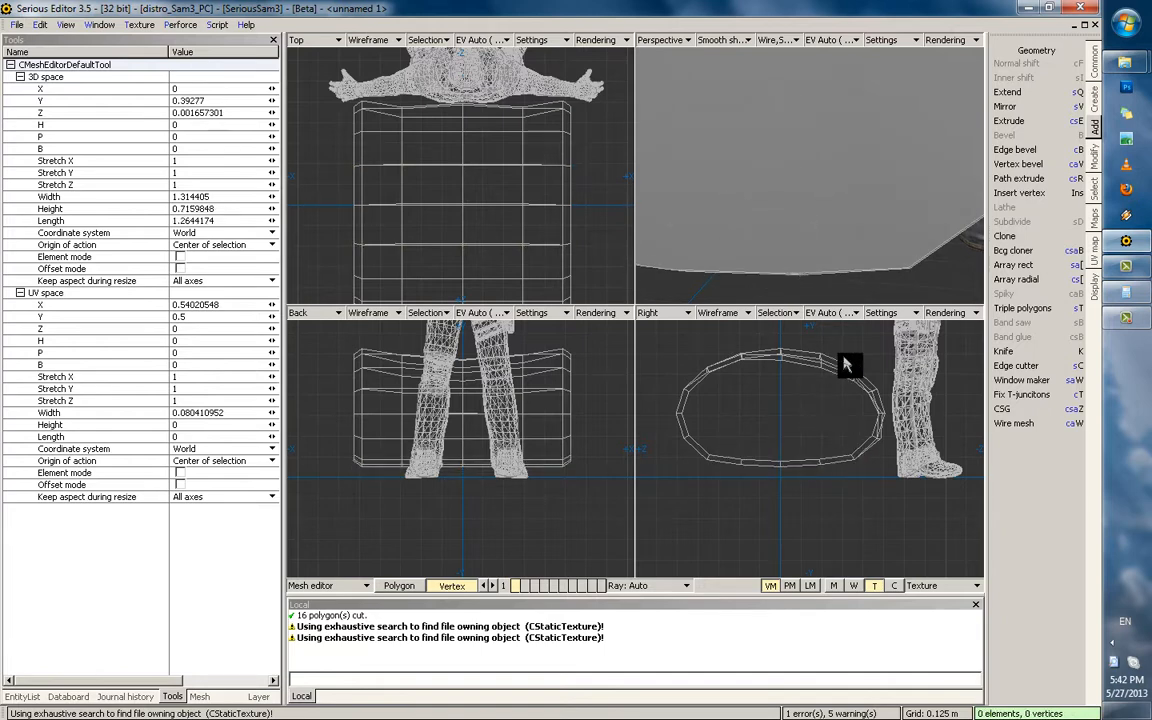
scroll(861, 211, down, 4)
scroll(795, 410, up, 3)
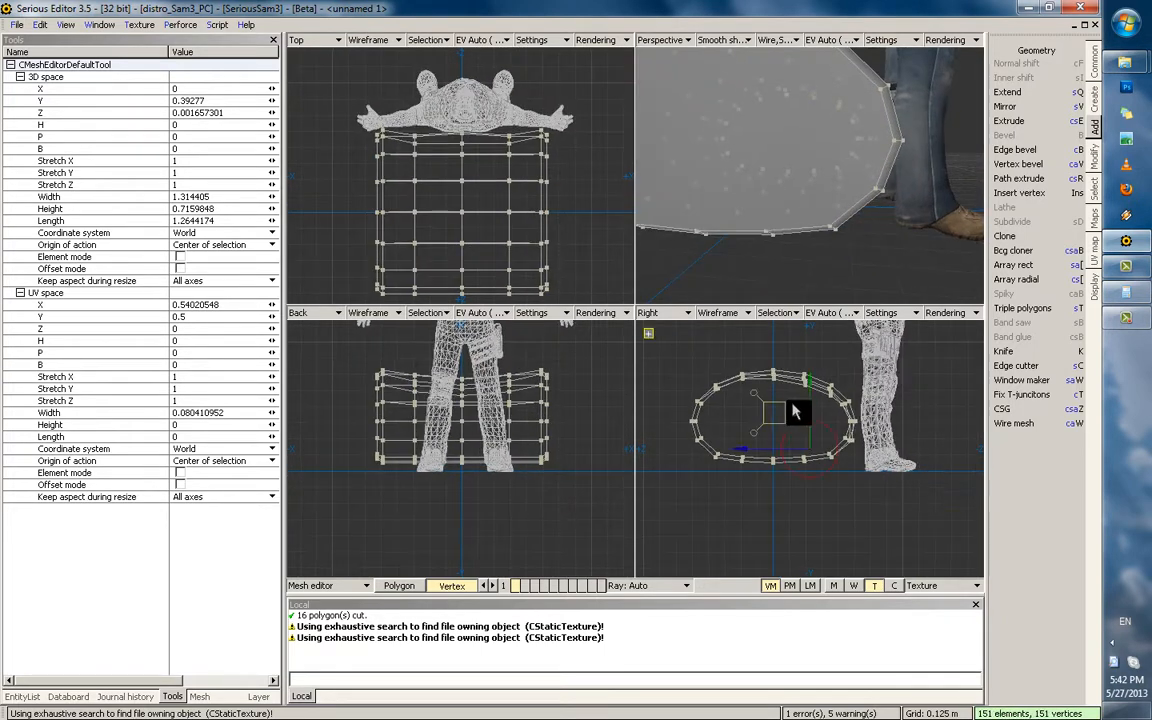
drag(810, 395, 811, 400)
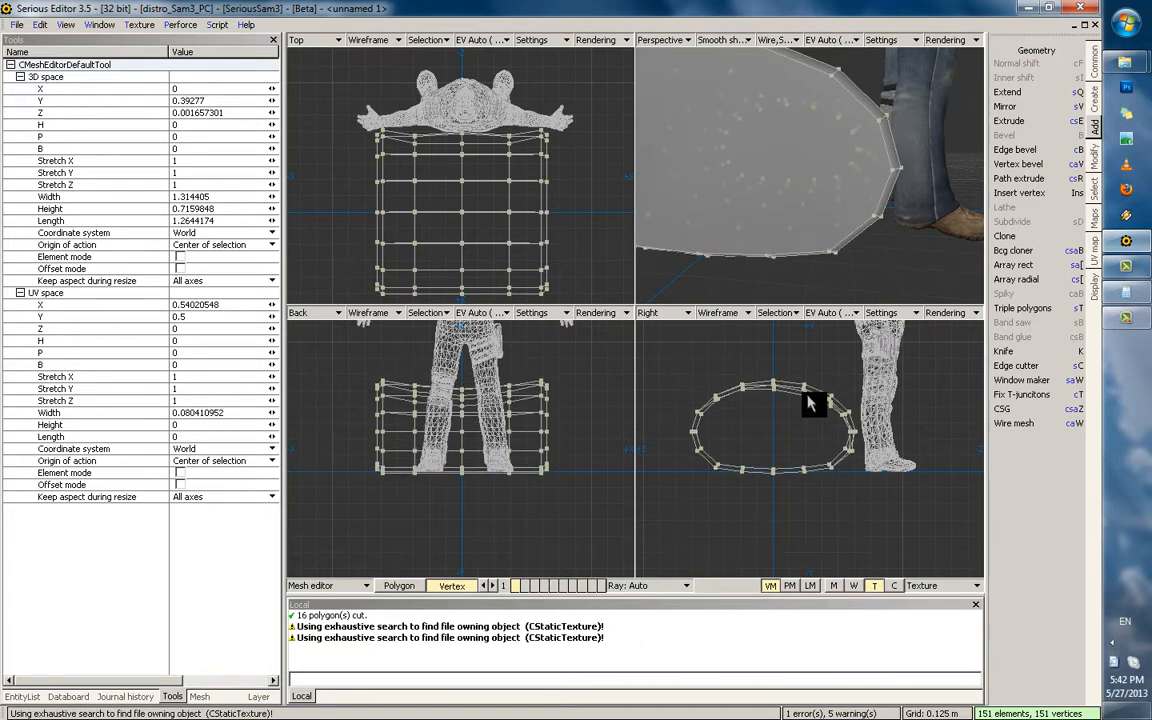
key(Escape)
click(838, 265)
scroll(824, 203, down, 3)
middle_drag(822, 198, 822, 195)
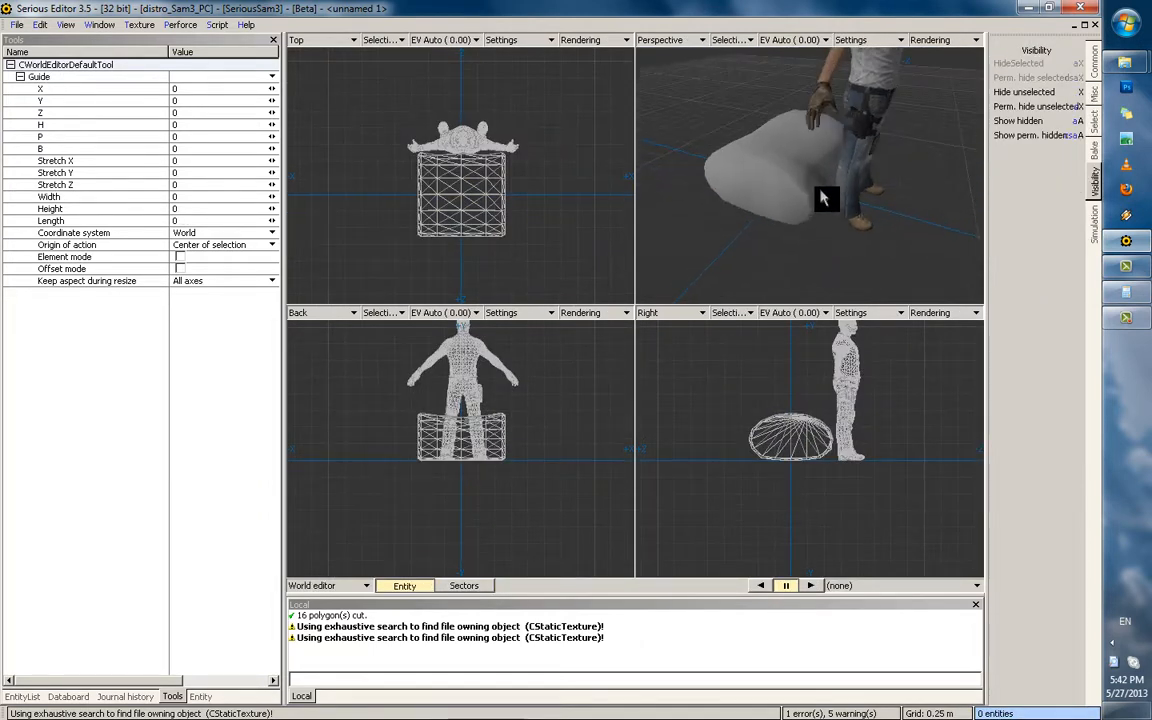
Hide the character model and open the mesh alone for editing in a maximised perspective view
key(f)
key(Tab)
click(748, 195)
key(r)
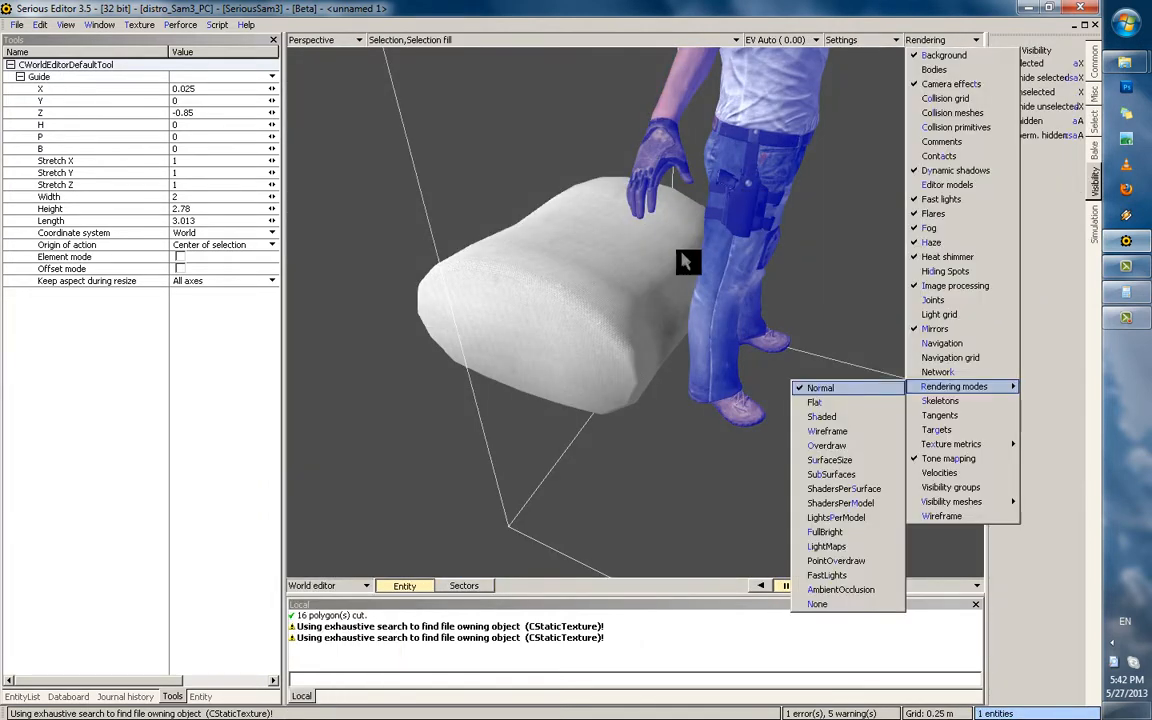
key(Escape)
click(1006, 65)
click(612, 285)
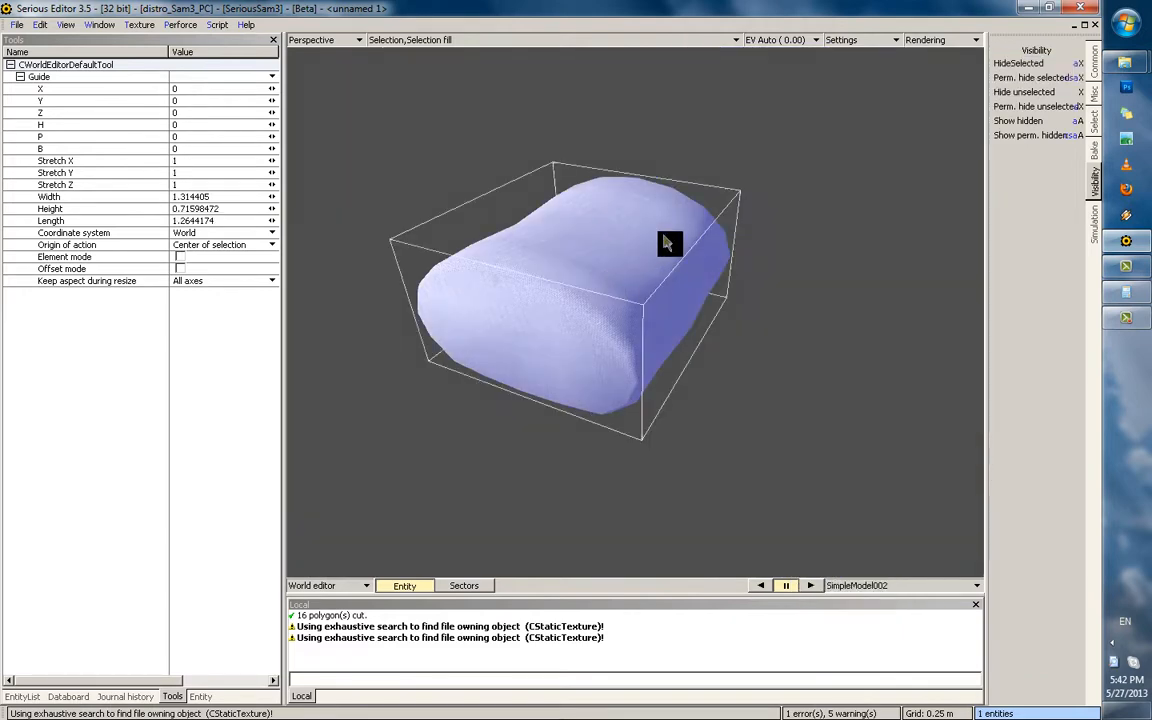
key(Tab)
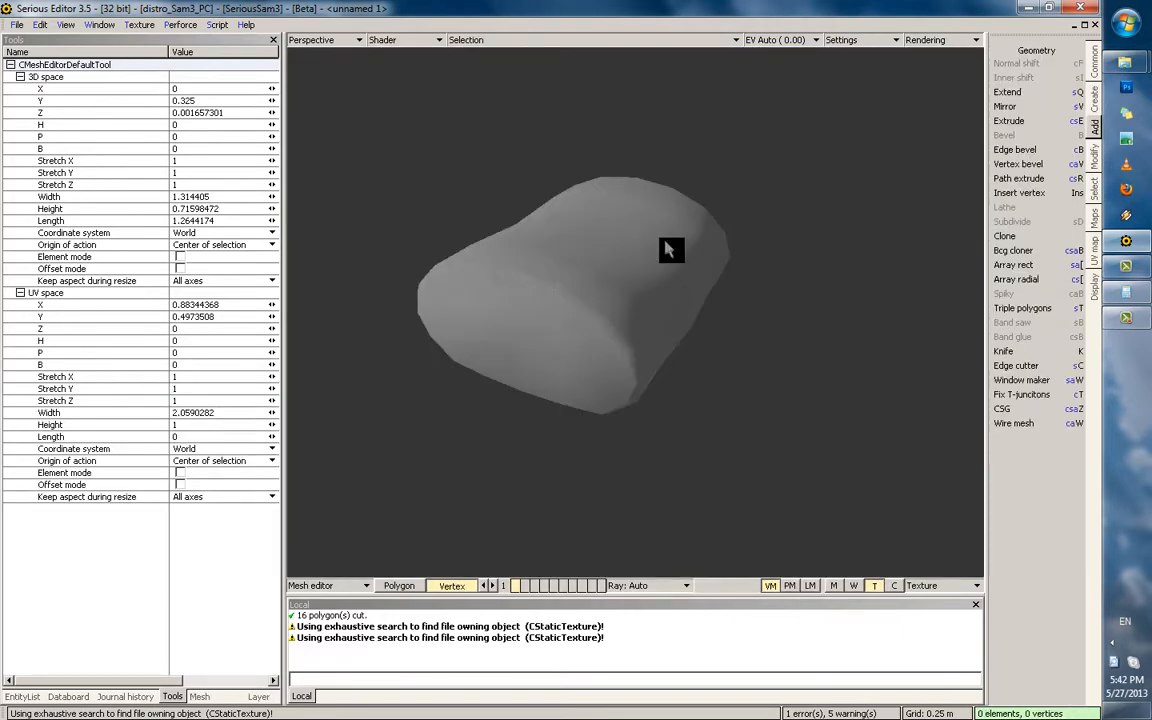
mouse_move(686, 233)
middle_down()
mouse_move(697, 201)
mouse_move(642, 261)
mouse_move(512, 251)
mouse_move(581, 260)
mouse_move(661, 324)
mouse_move(753, 286)
mouse_move(861, 314)
mouse_move(509, 339)
mouse_move(745, 351)
mouse_move(666, 360)
mouse_move(879, 355)
mouse_move(720, 381)
mouse_move(674, 370)
mouse_move(697, 342)
mouse_move(697, 371)
middle_up()
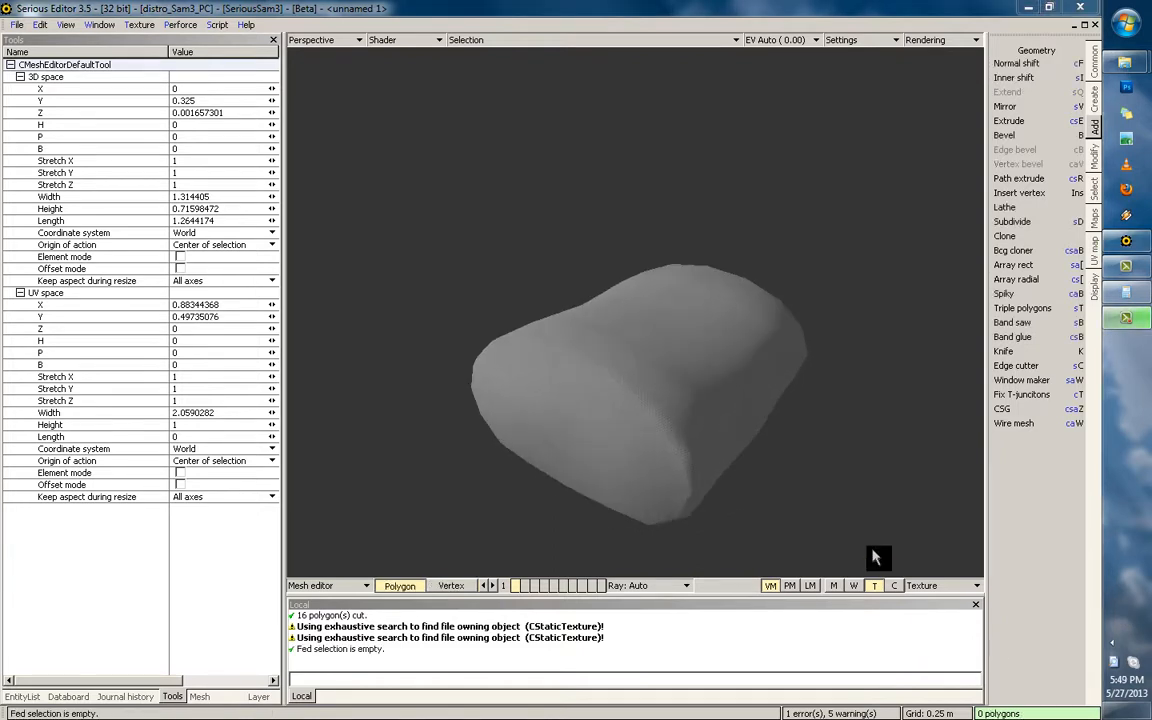
Show the hidden character again and reopen the mesh for polygon editing in the four-view layout
middle_drag(733, 458, 714, 405)
key(Escape)
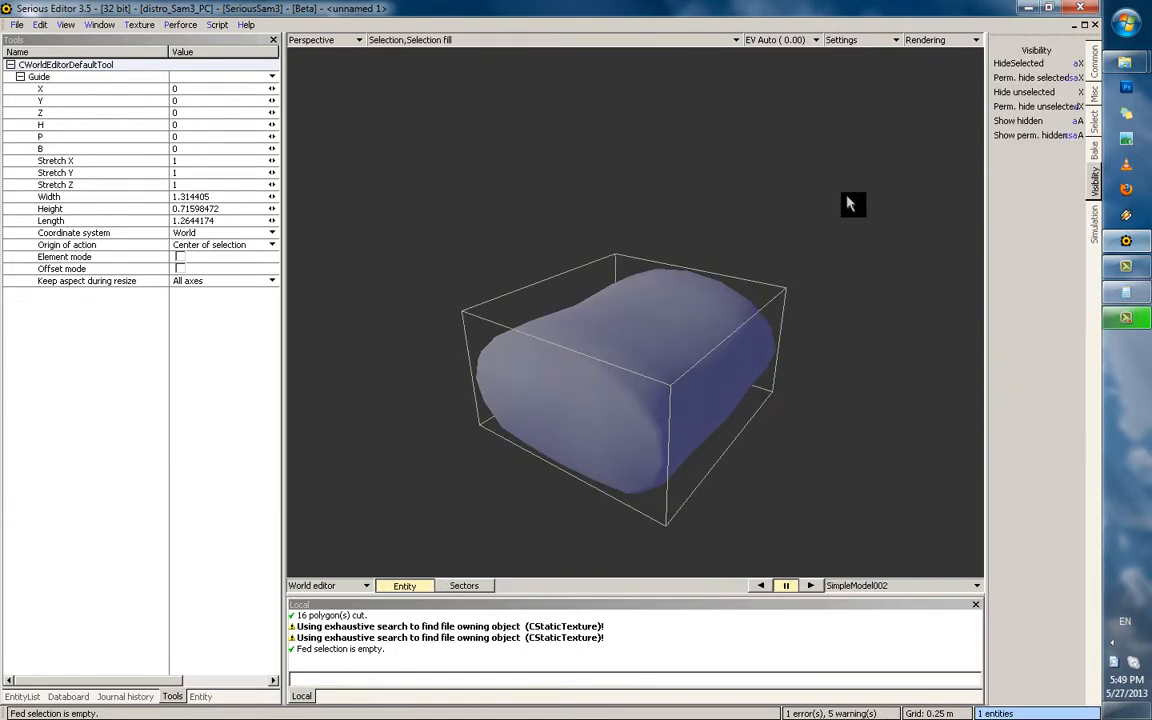
click(848, 200)
click(1005, 121)
click(620, 407)
middle_drag(618, 401, 671, 384)
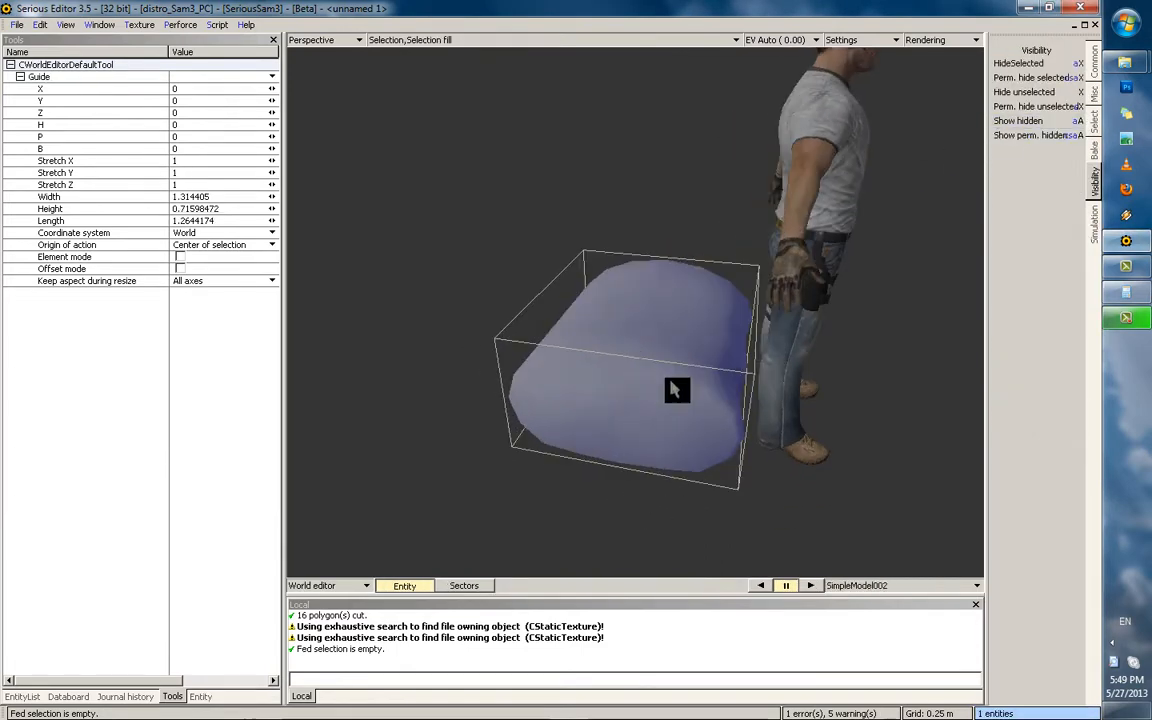
key(F4)
key(space)
scroll(812, 420, up, 1)
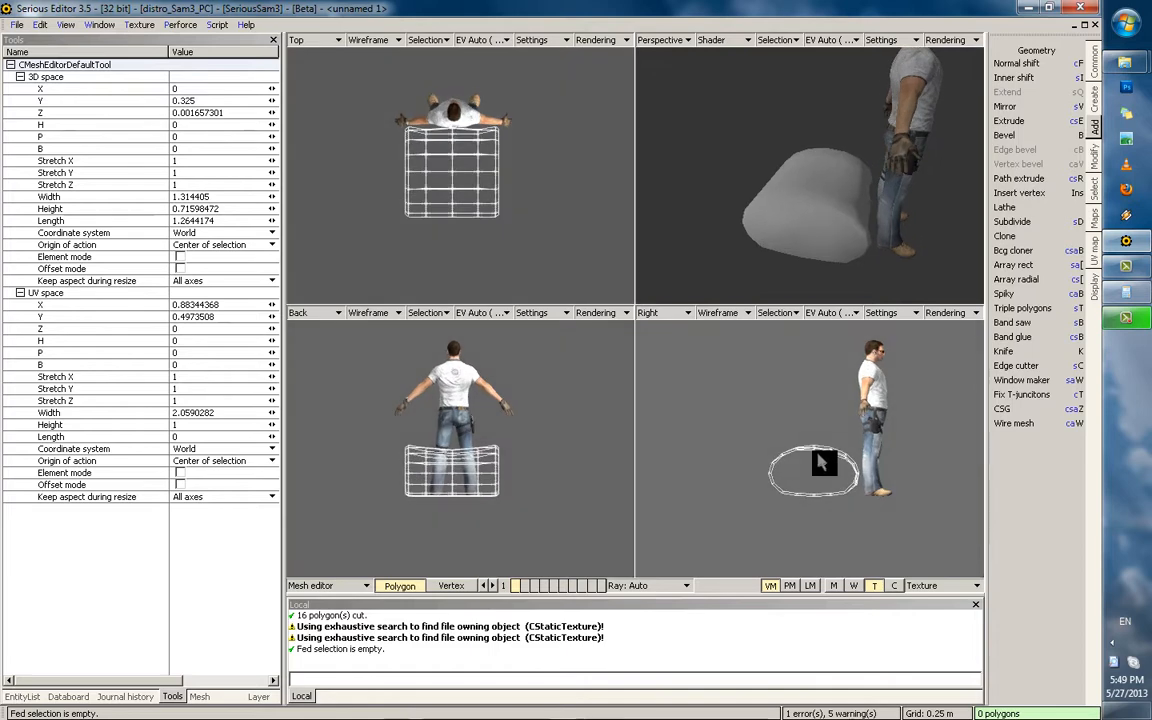
Return to working display in the four-view layout, start a cylinder primitive, and place it with its box size settings expanded
key(space)
key(space)
scroll(861, 206, up, 2)
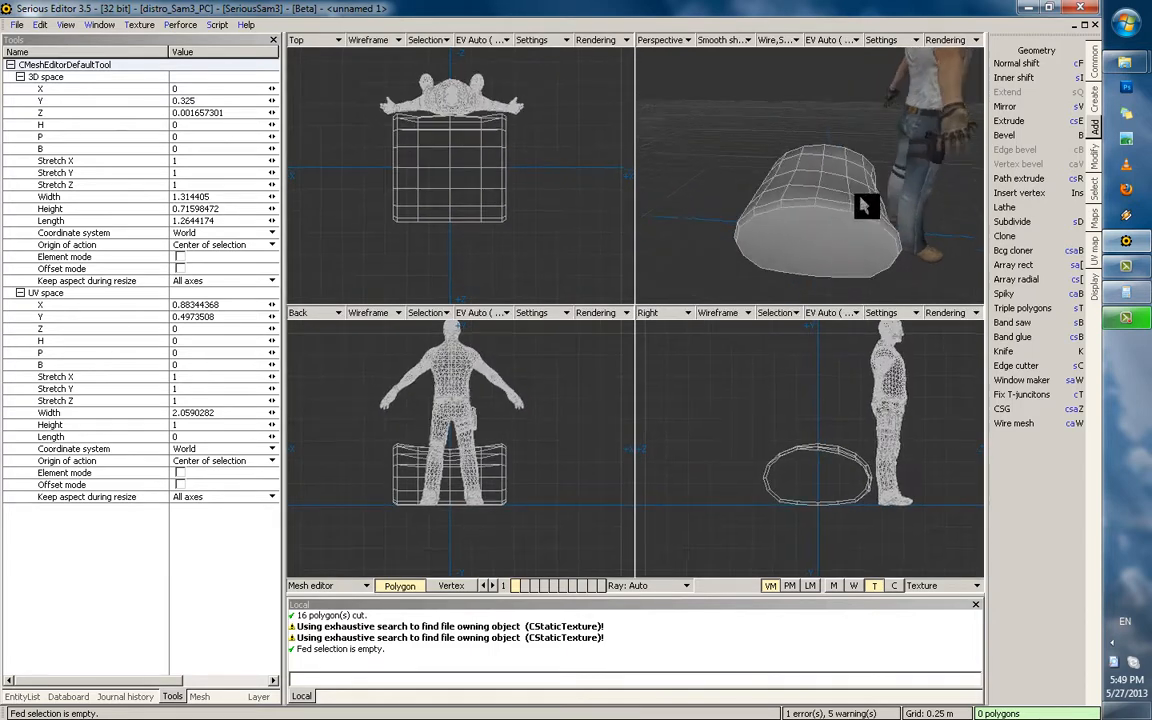
right_click(849, 222)
click(903, 269)
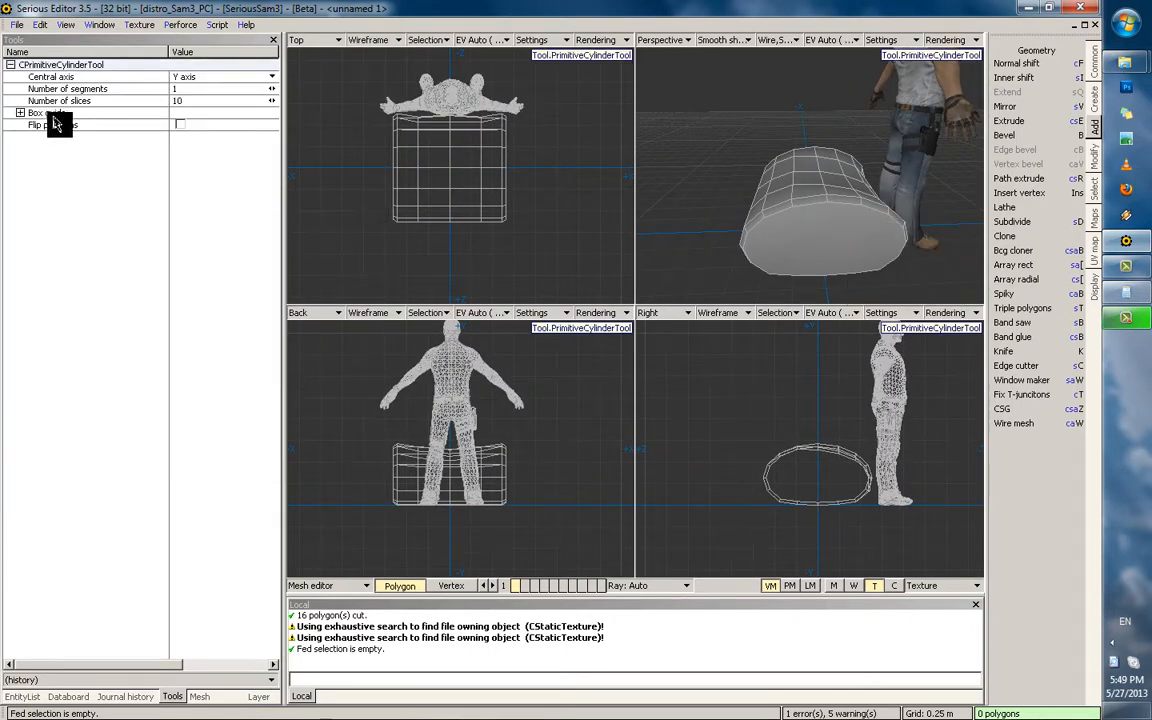
click(200, 78)
click(200, 106)
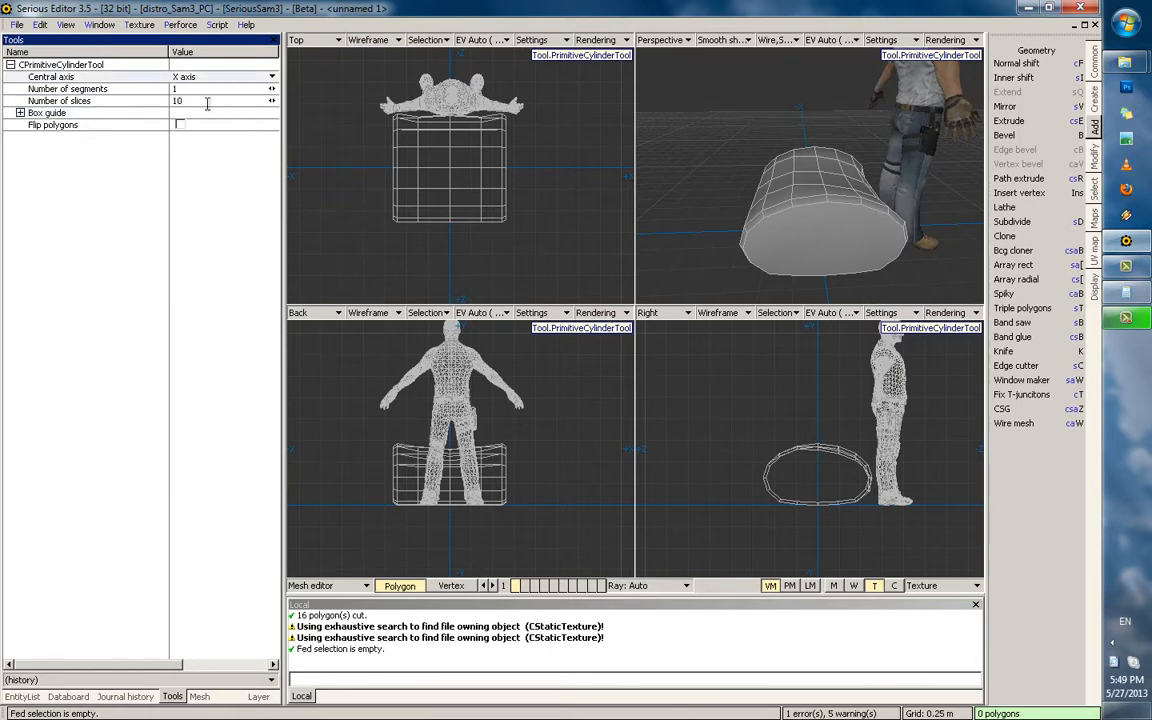
click(20, 112)
click(30, 160)
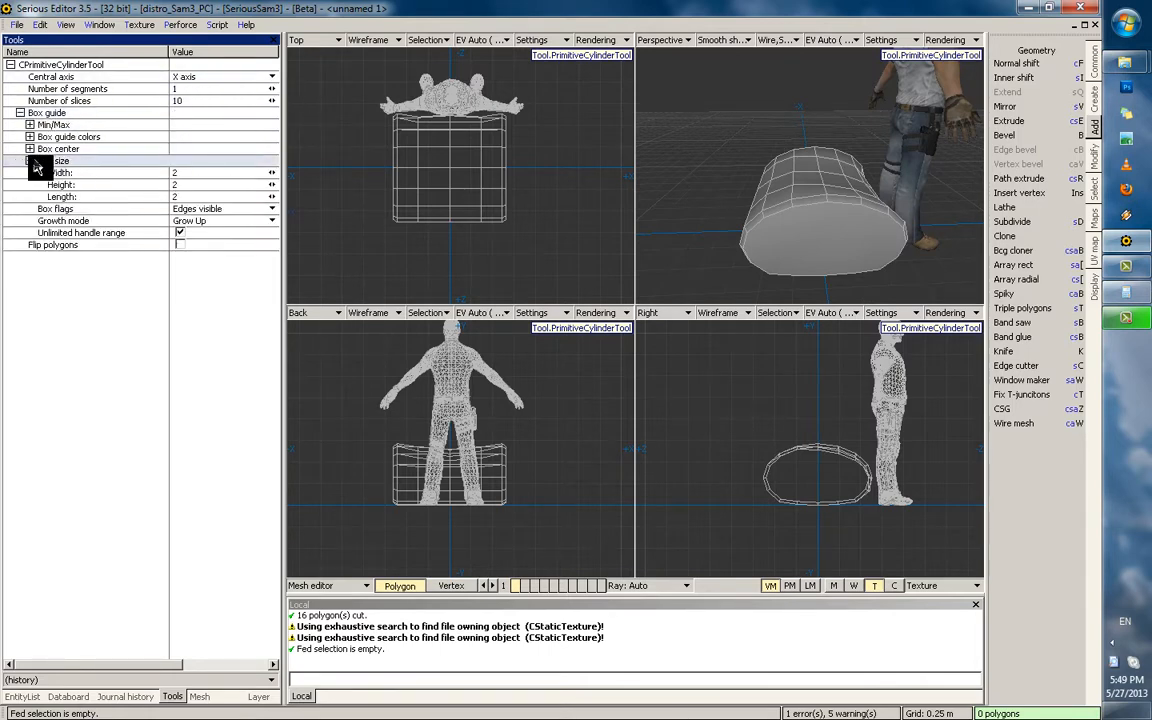
click(140, 185)
key(Return)
scroll(771, 246, down, 2)
Set the cylinder's central axis to the X axis and its number of slices to 16, and create it
click(193, 77)
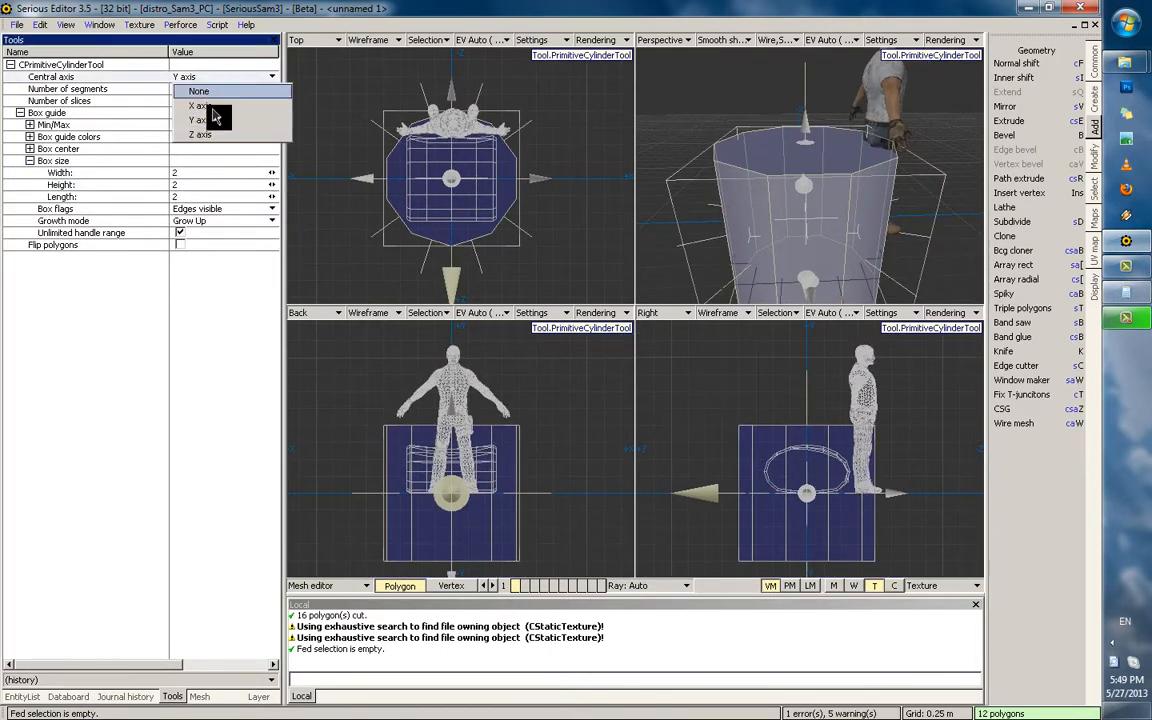
click(208, 106)
scroll(680, 200, down, 1)
click(206, 100)
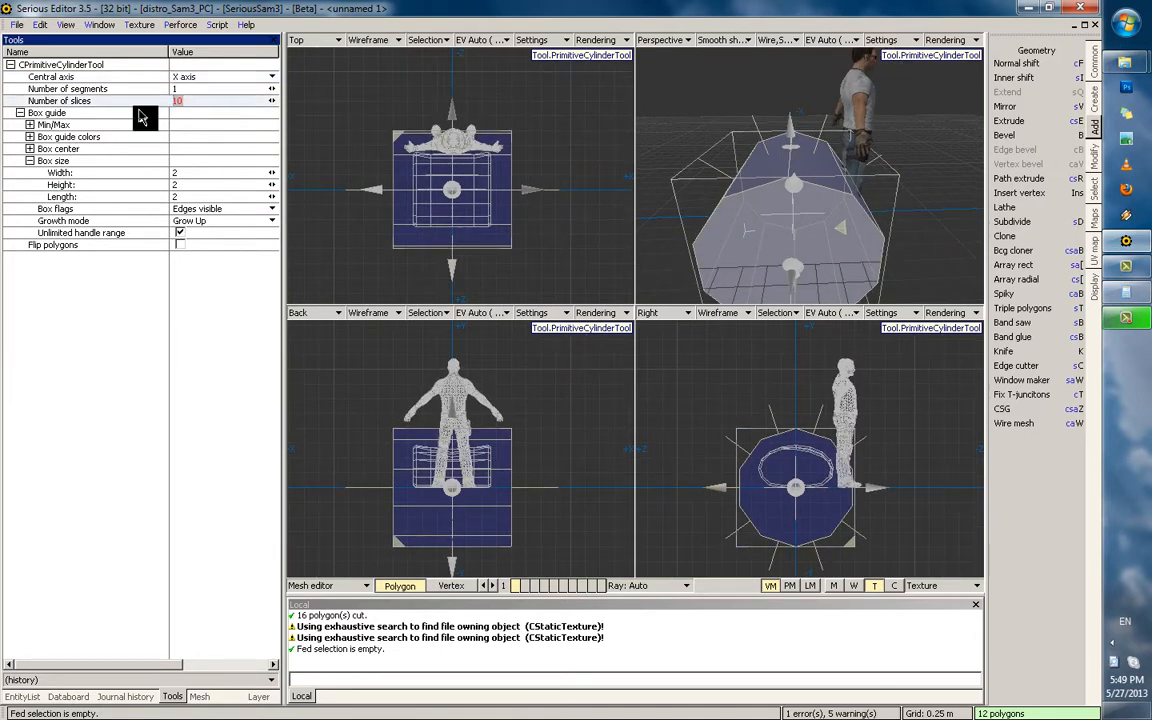
text(16)
key(Return)
scroll(836, 226, down, 1)
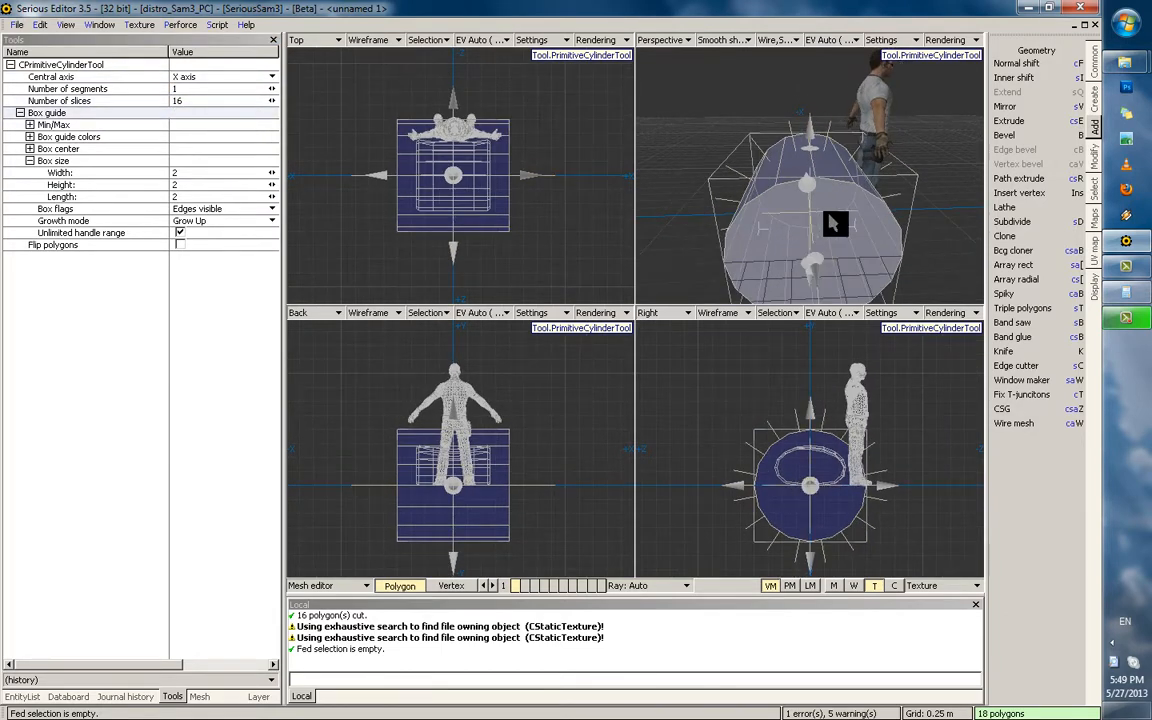
key(Return)
Raise the cylinder to Y 1.125 above the seat mesh and resize it to about 1.34 in width, height and length
scroll(854, 458, up, 1)
drag(905, 463, 907, 420)
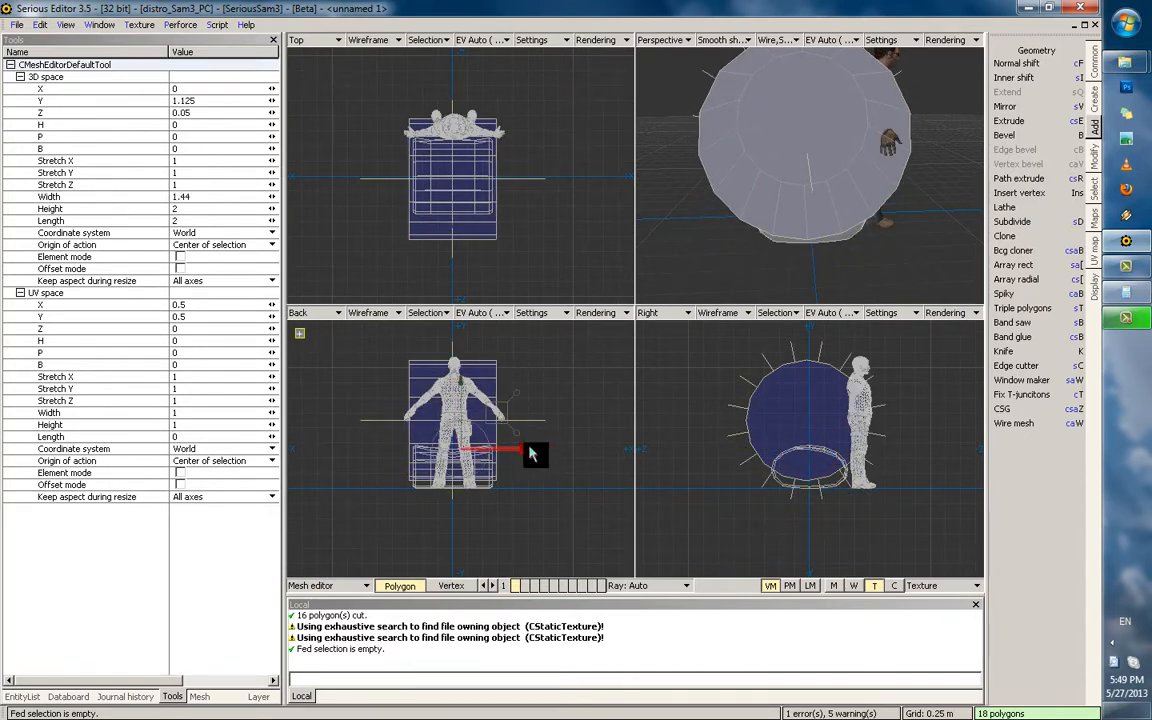
drag(874, 421, 874, 423)
drag(532, 458, 505, 446)
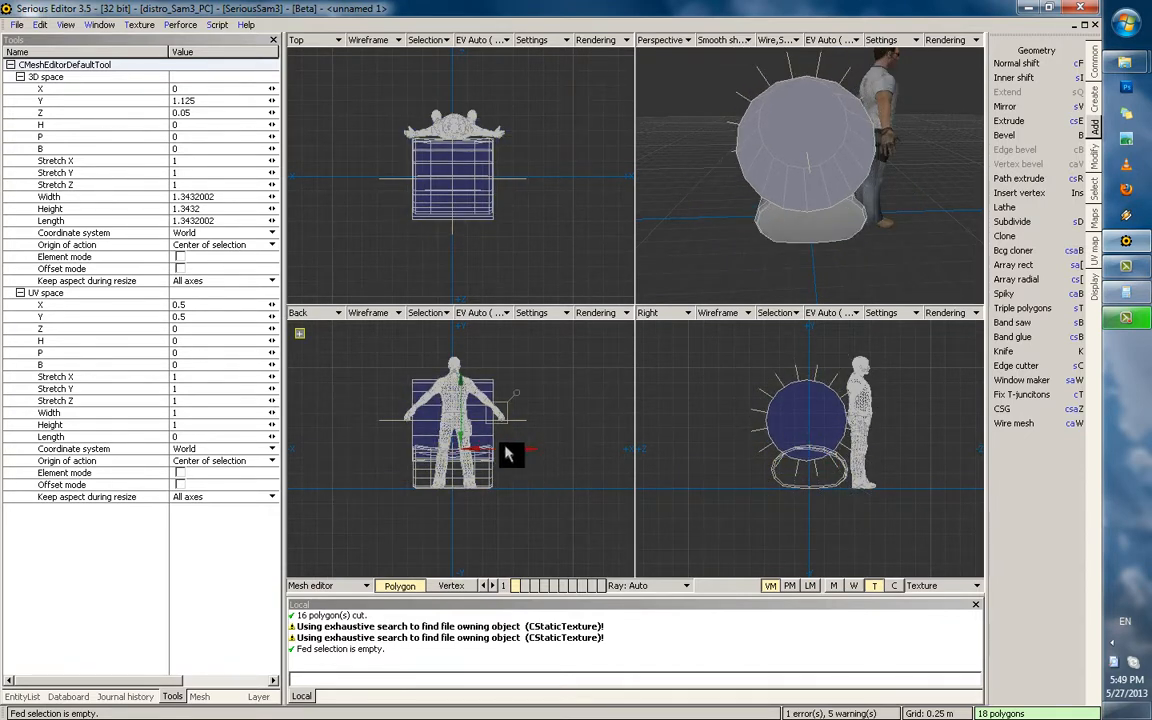
Shape the cylinder into an oval backrest about 1.30 × 1.15 × 0.72 and position it behind the seat at Y 1.175, Z 0.725
drag(815, 455, 732, 459)
drag(805, 411, 850, 402)
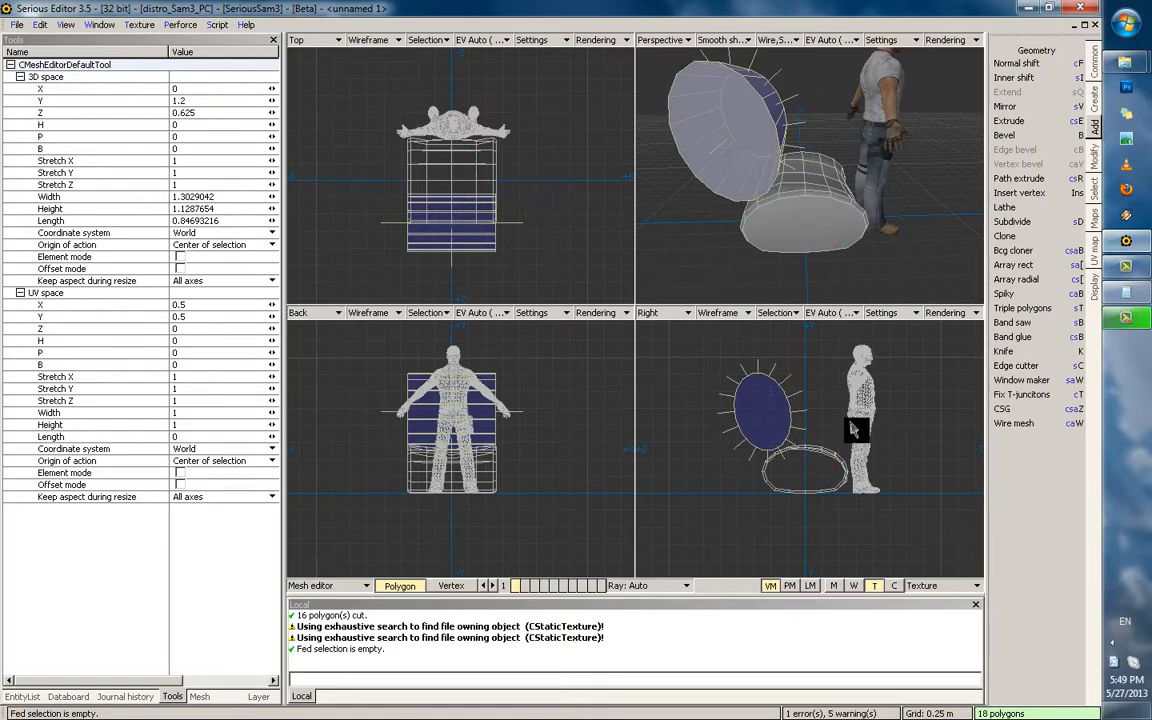
middle_drag(850, 424, 854, 434)
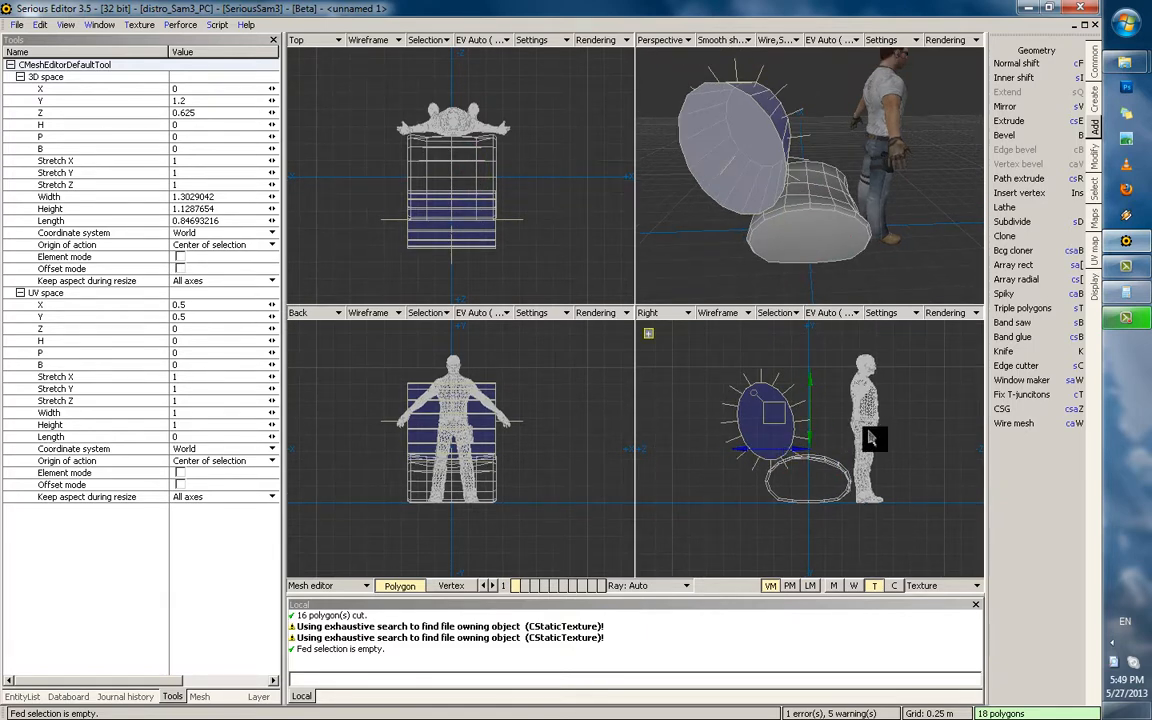
drag(802, 476, 820, 478)
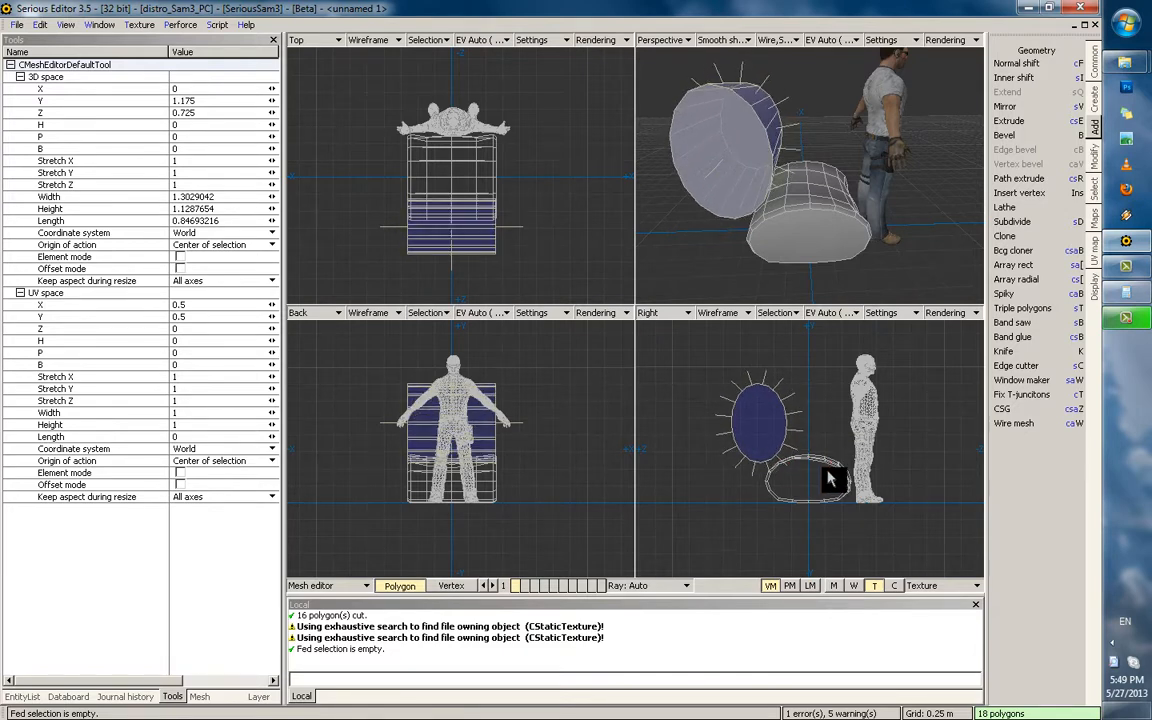
drag(756, 450, 753, 451)
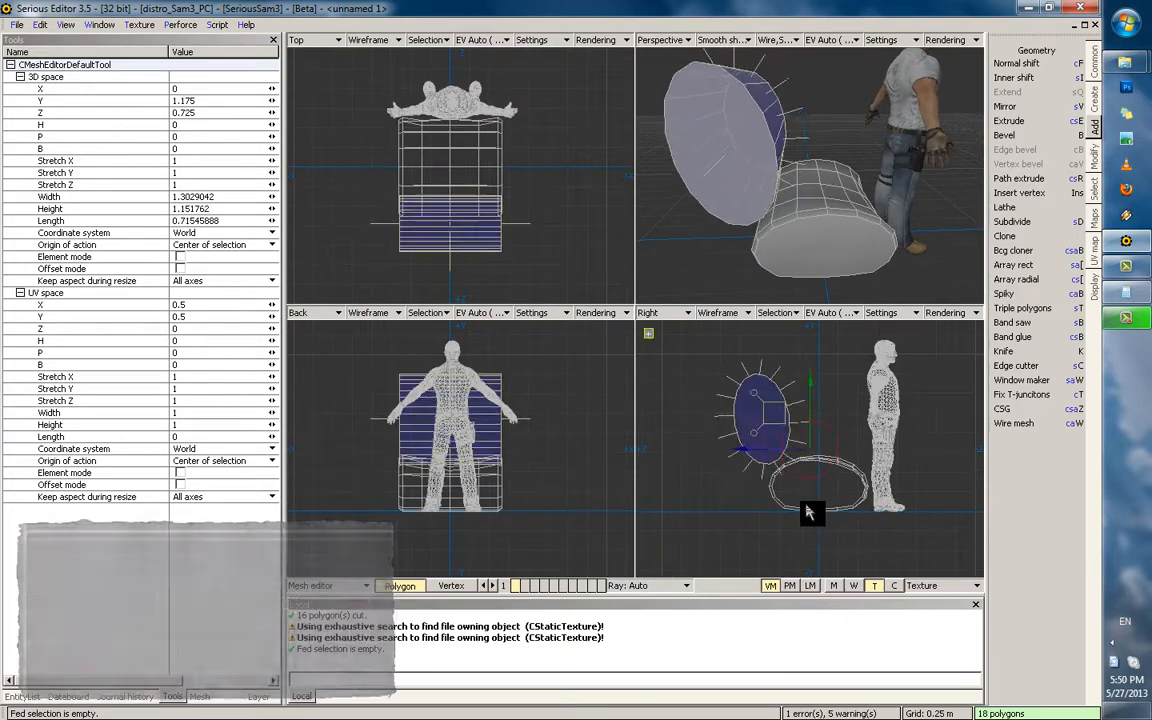
Bevel the end caps of the backrest cylinder
key(b)
click(735, 339)
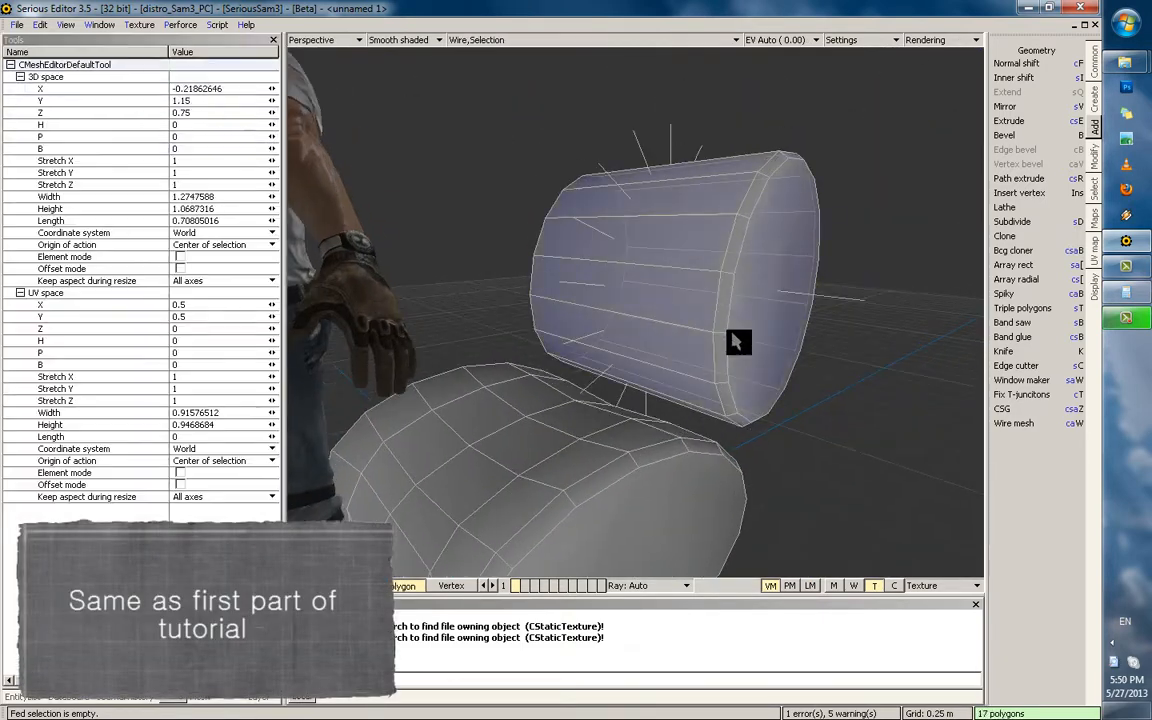
scroll(733, 369, down, 4)
Fit the texture mapping of the backrest's selected polygons along V on the Texture UV map
click(360, 409)
click(717, 318)
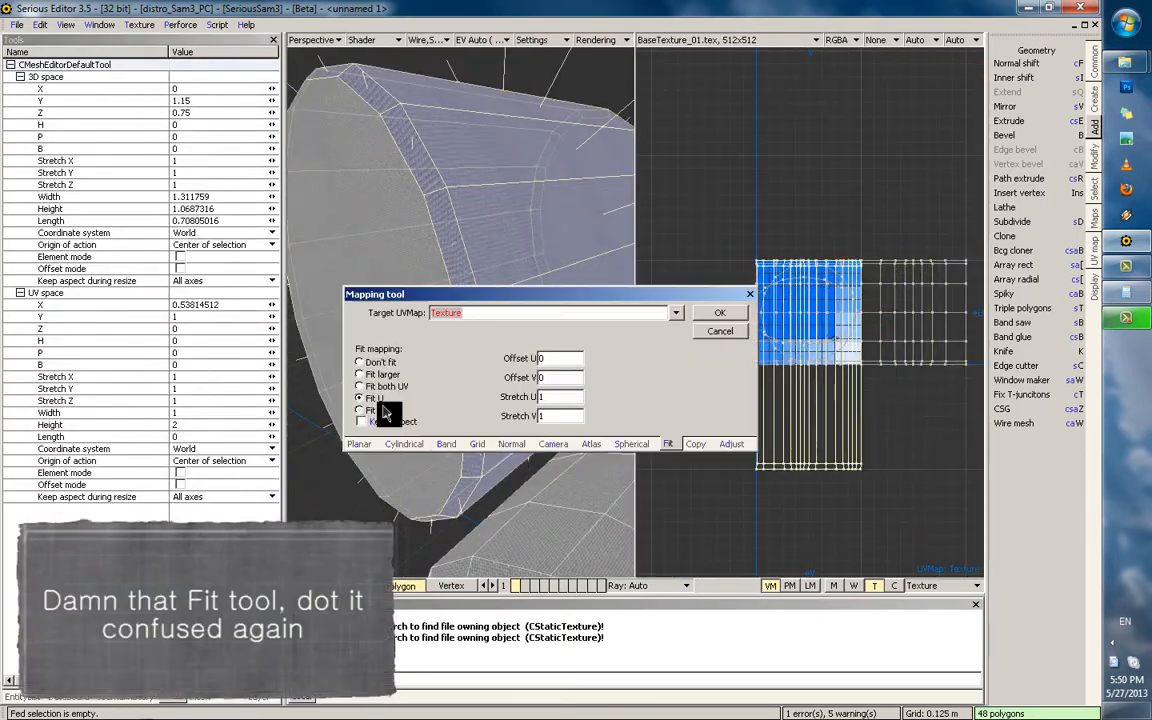
click(381, 406)
click(719, 313)
Select the backrest's side strips facing the seat, divide them across the width, and push the middle polygons inward
click(590, 380)
click(590, 270)
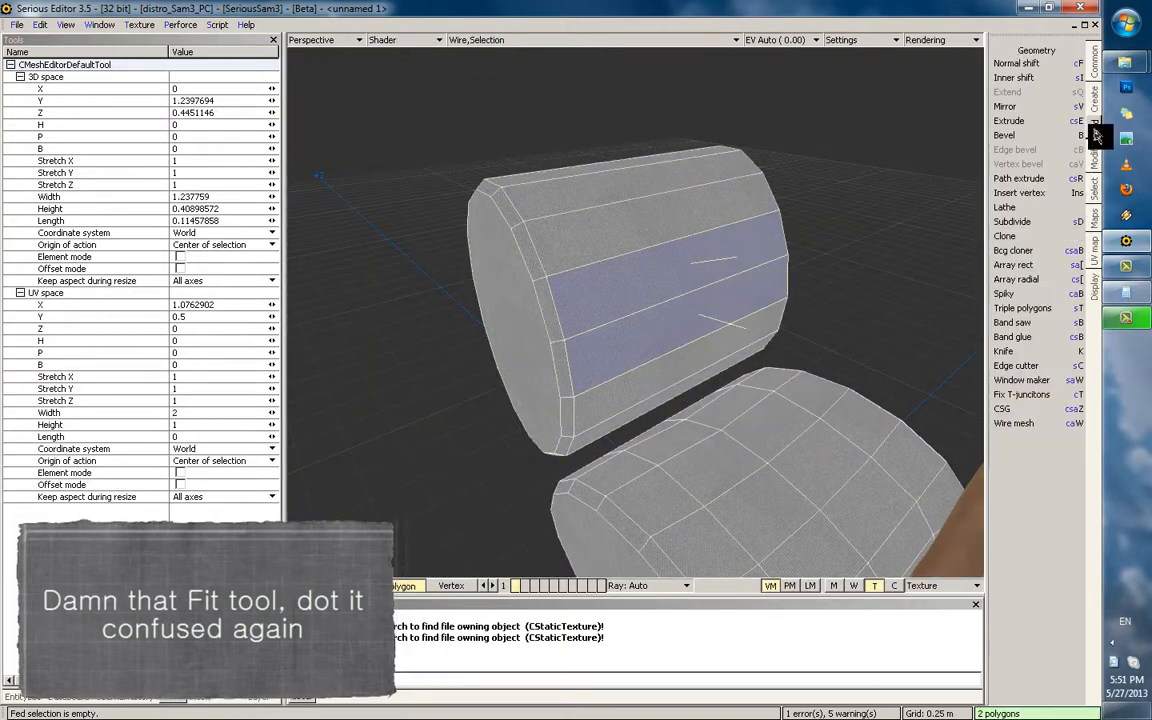
click(451, 586)
click(400, 586)
click(775, 180)
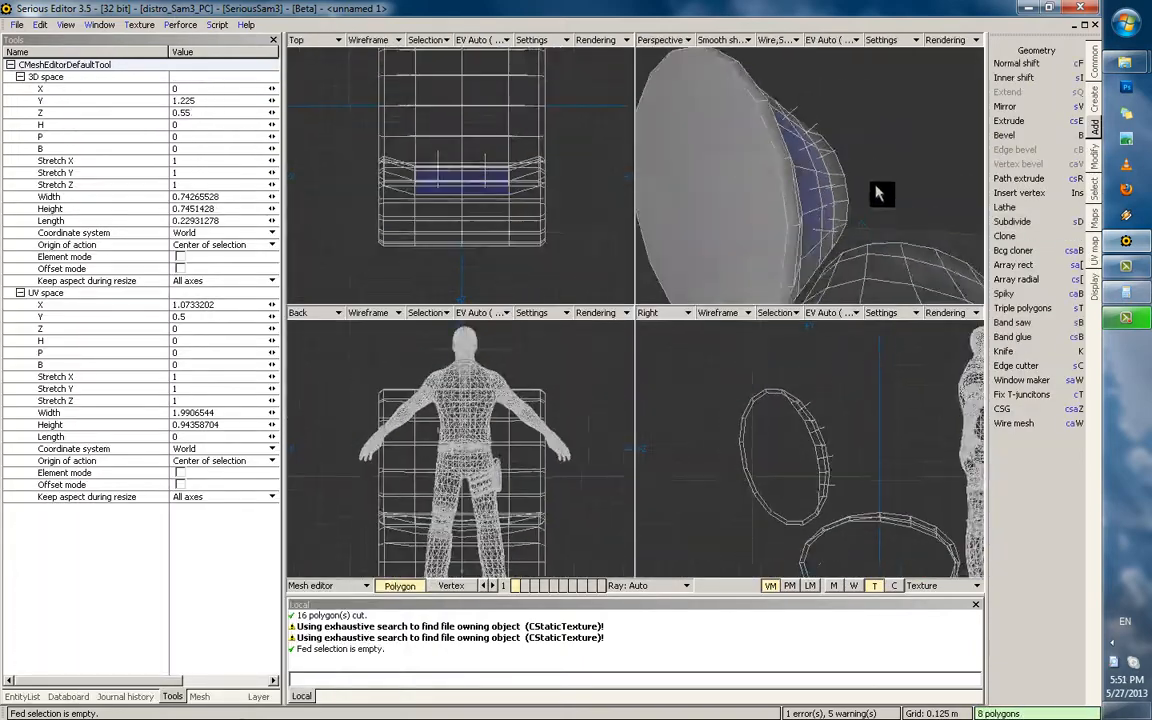
Edit the backrest's vertices to give its front and upper surfaces a smooth inward dent
click(451, 586)
click(818, 170)
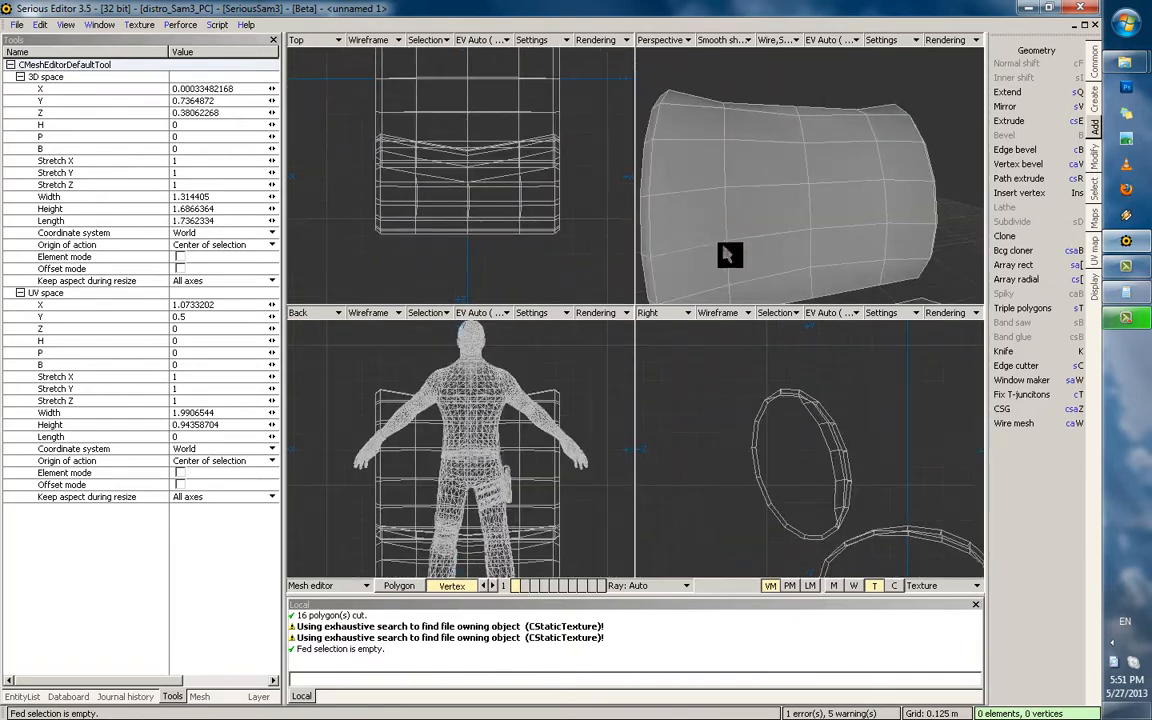
click(713, 195)
scroll(859, 170, down, 4)
click(859, 170)
scroll(541, 174, up, 4)
drag(530, 52, 553, 299)
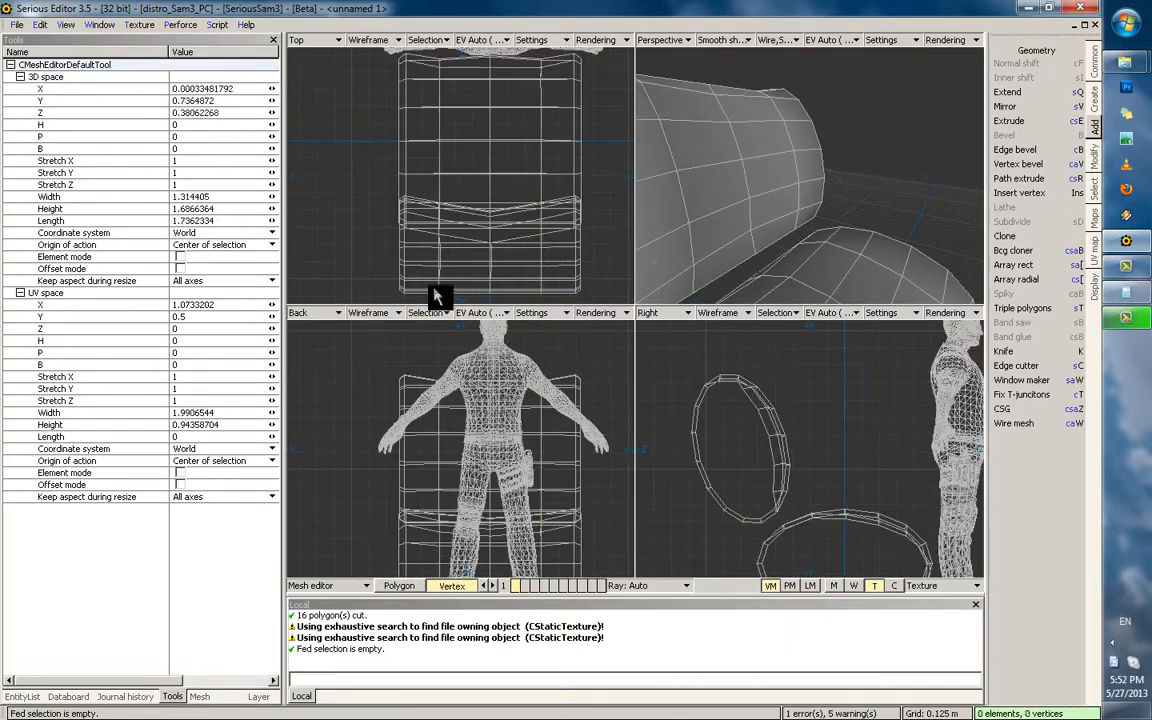
scroll(771, 175, down, 4)
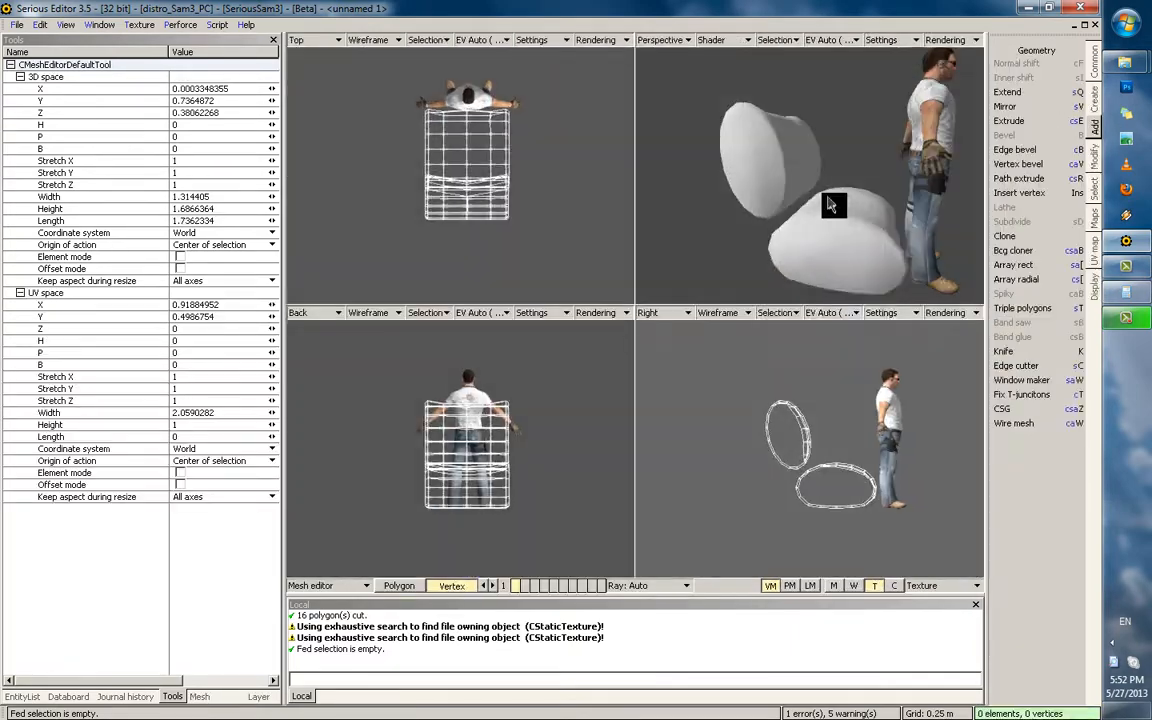
Add an uncapped 8-sided cylinder 0.42 in size and assign it a new surface polygon map named Steel
click(157, 186)
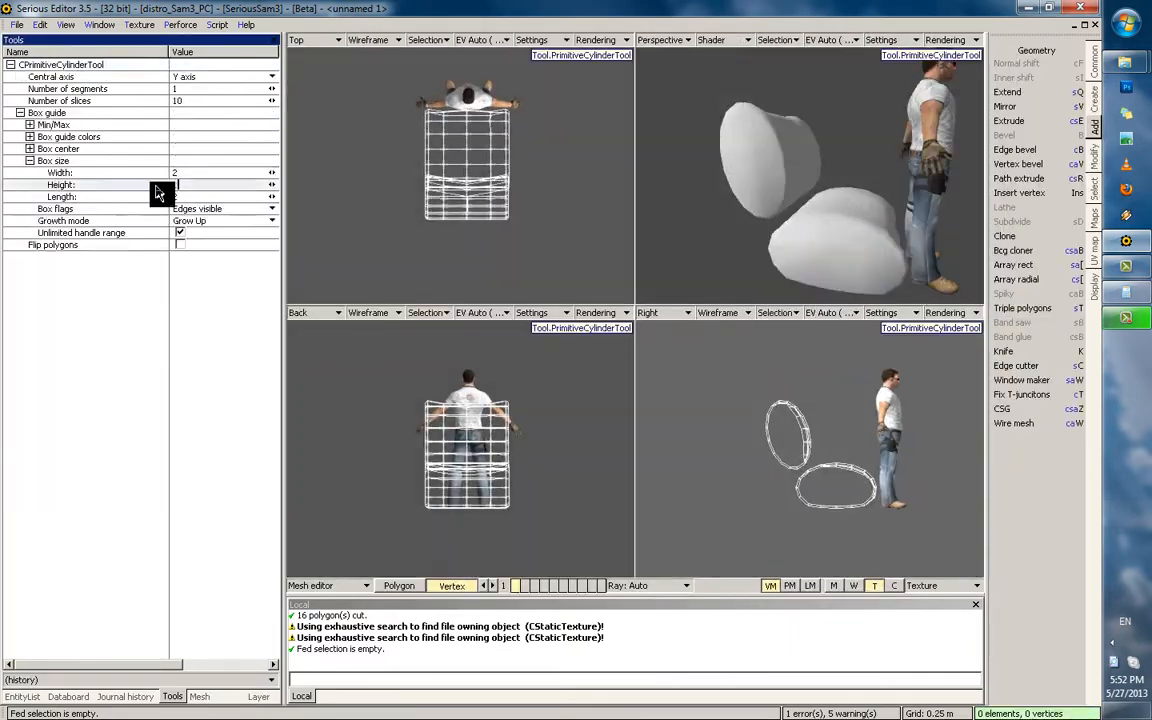
click(400, 589)
text(Steel)
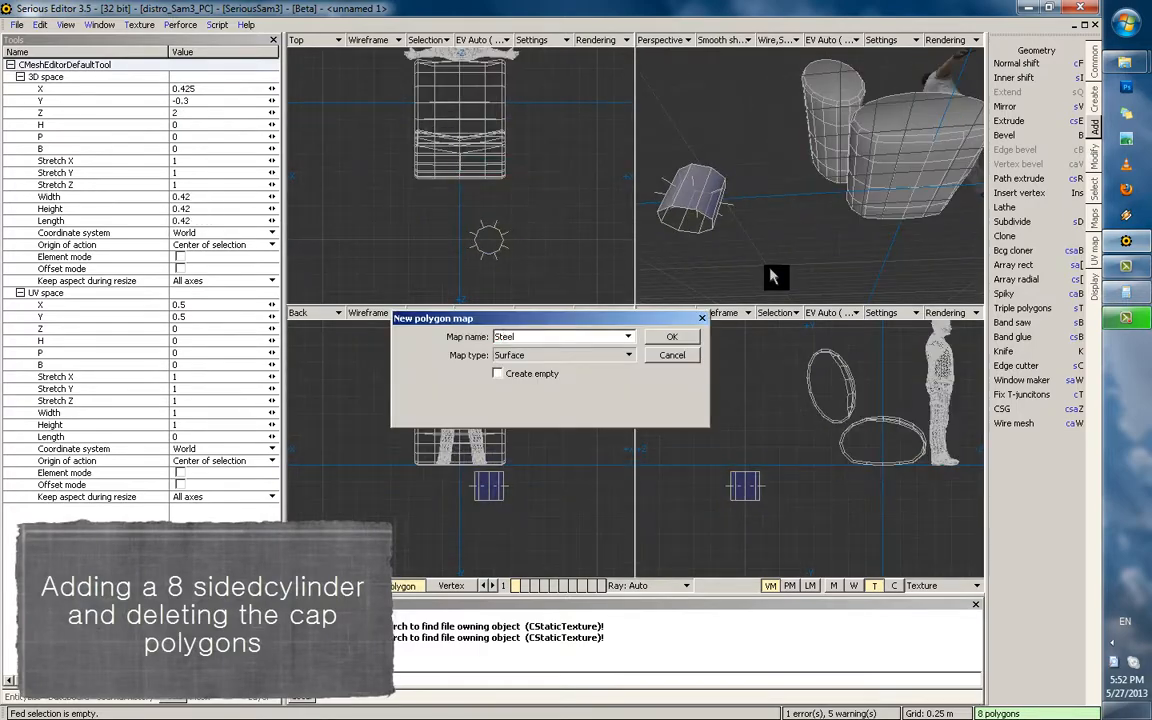
key(Return)
Shrink and tilt the steel cylinder into a thin peg, placing one on each side between the seat and backrest
scroll(597, 414, up, 3)
scroll(566, 203, up, 2)
scroll(423, 188, down, 2)
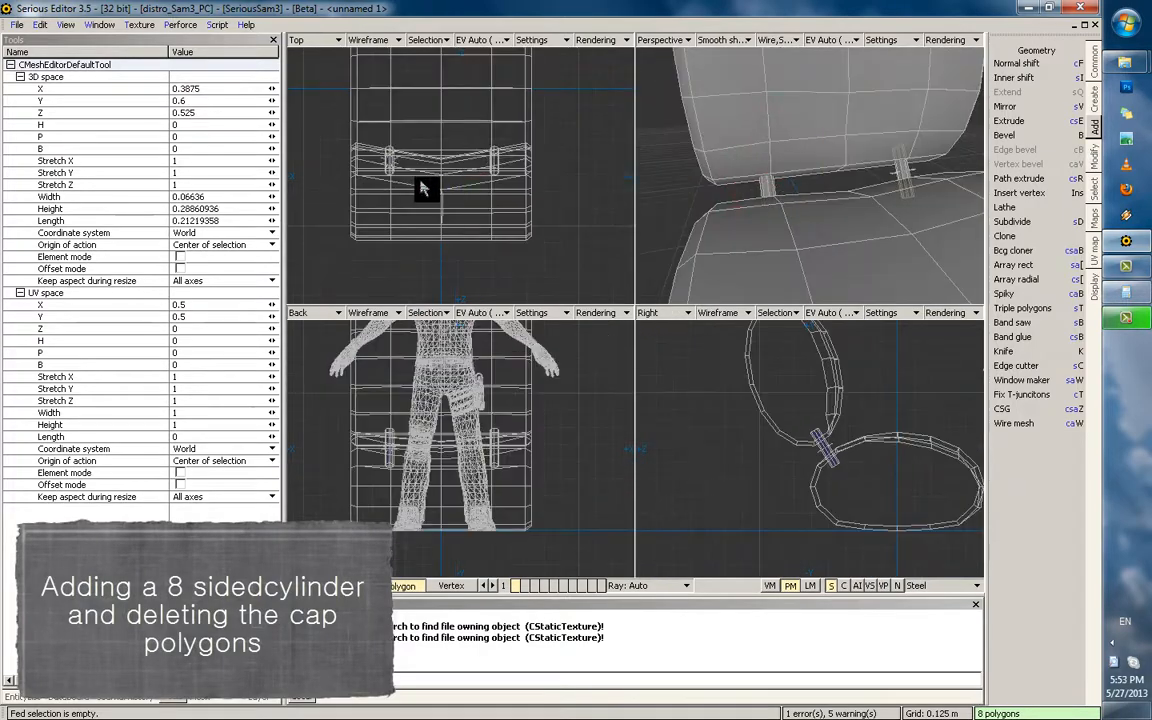
Add an X-axis cylinder about 0.09 in size behind the seat's base at Y 0.0625, Z 0.6375
click(20, 113)
click(203, 77)
click(203, 109)
scroll(836, 490, up, 3)
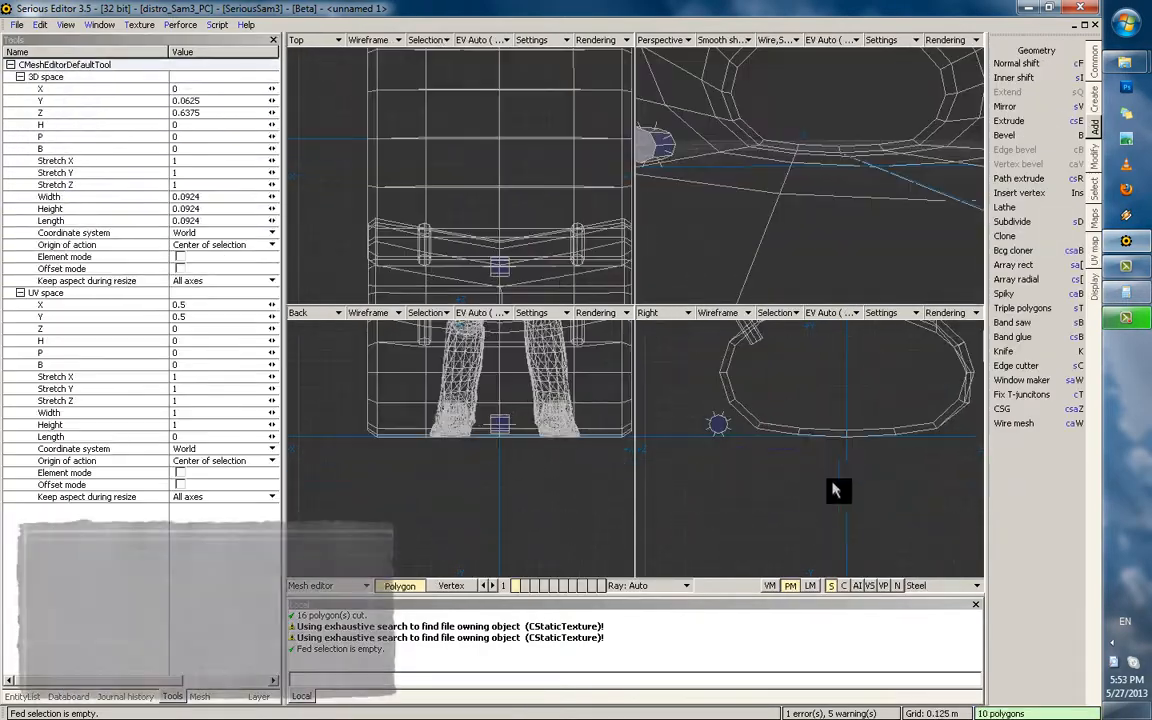
Lengthen the small cylinder into a bar behind the seat and use the connecting pegs as supports joining it to the seat
scroll(846, 450, down, 3)
click(770, 585)
click(768, 144)
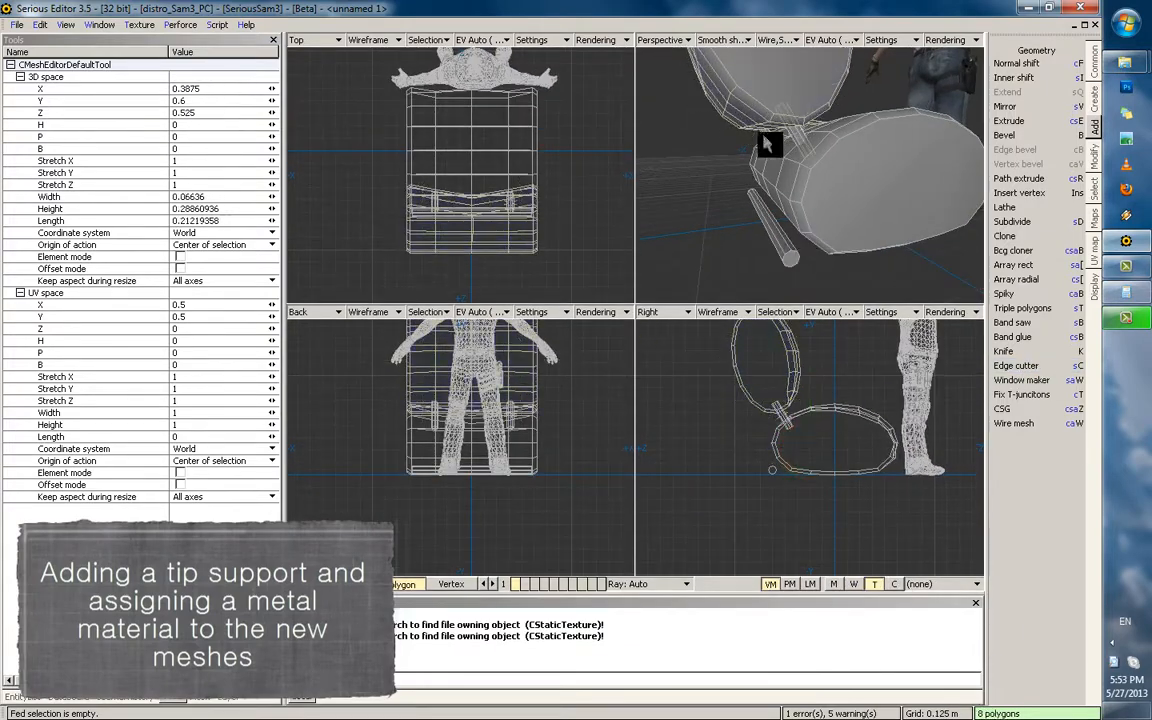
scroll(800, 440, up, 2)
Open the mesh layer's Steel polygon map and expand its Standard shader settings
click(229, 697)
click(20, 101)
click(30, 125)
click(40, 137)
click(50, 149)
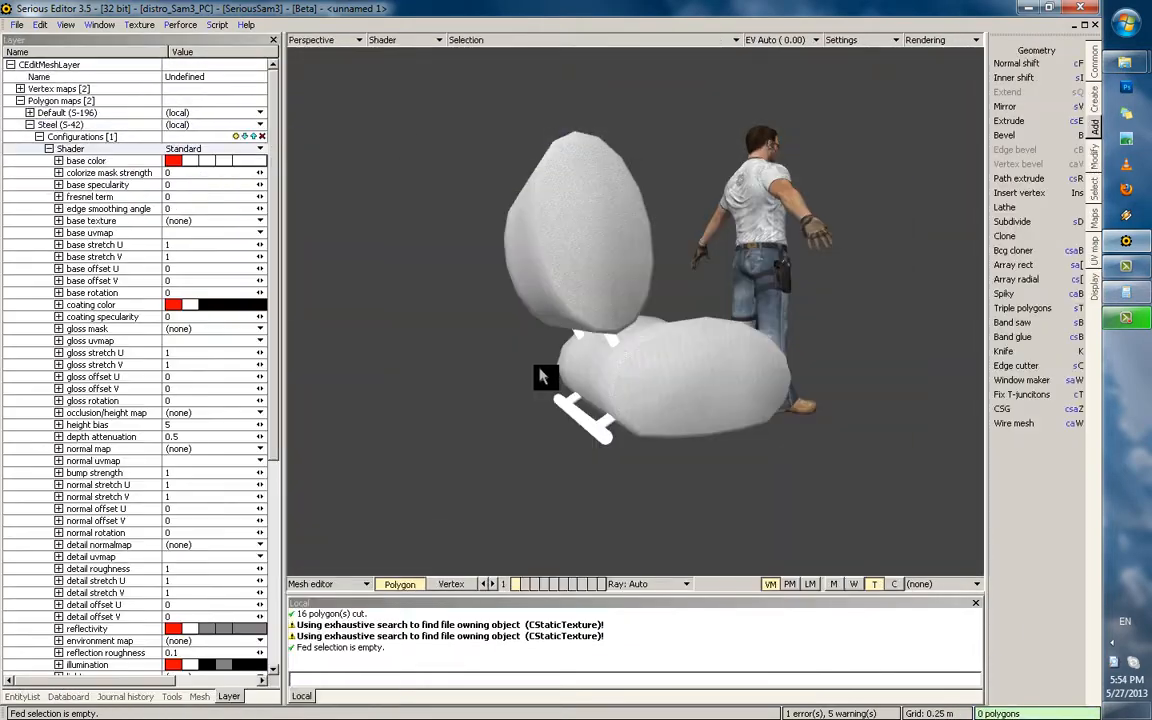
Leave mesh editing, hide the character model, and clear the selection
key(Escape)
click(699, 309)
key(alt+x)
click(663, 463)
key(Escape)
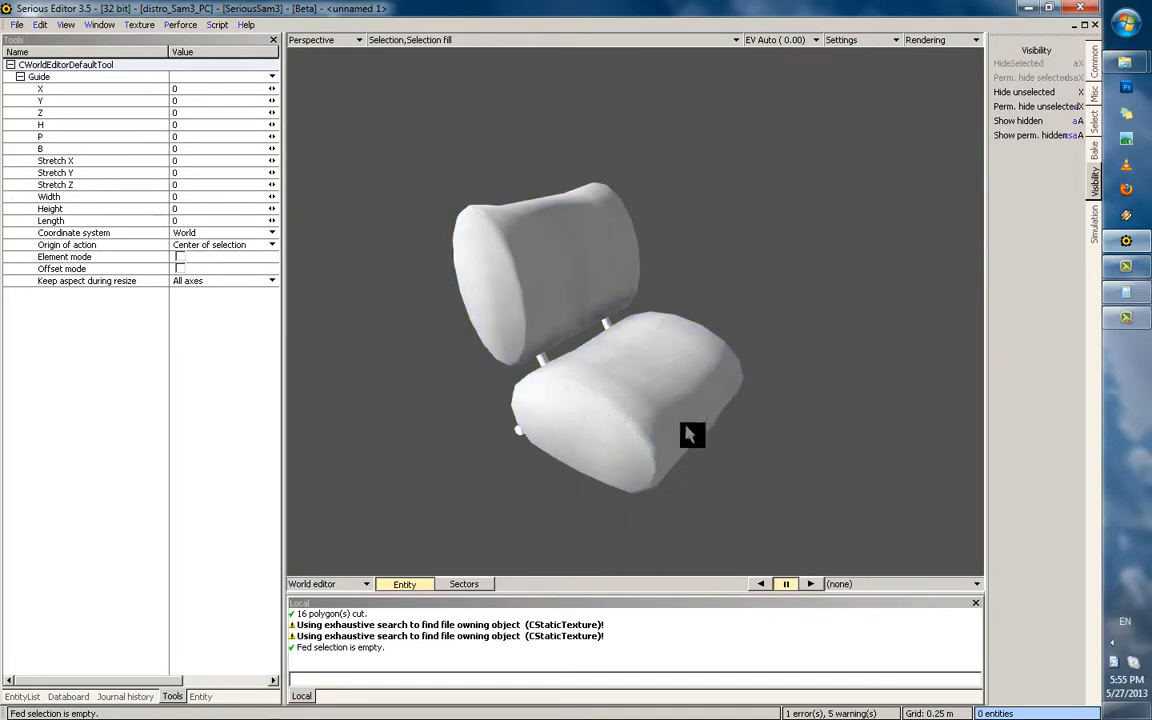
Reopen the chair mesh for editing and expand the shader settings of its Default polygon map
scroll(689, 399, down, 2)
scroll(692, 399, up, 2)
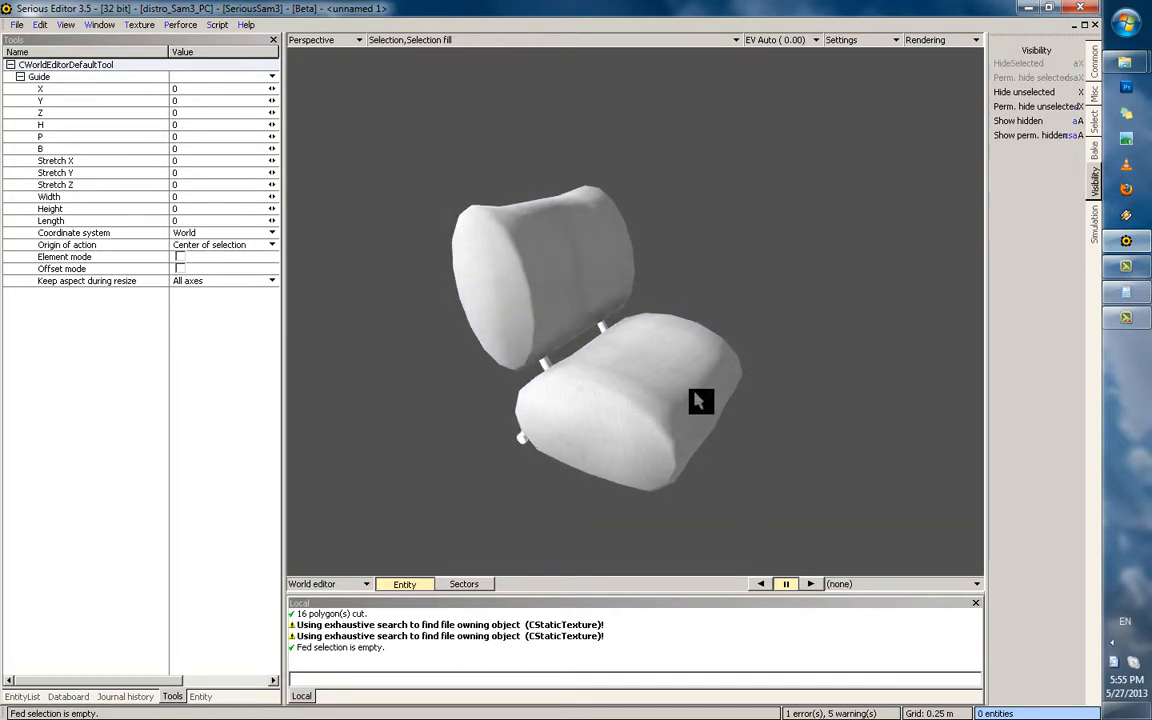
scroll(705, 415, up, 2)
middle_drag(710, 418, 691, 365)
double_click(690, 371)
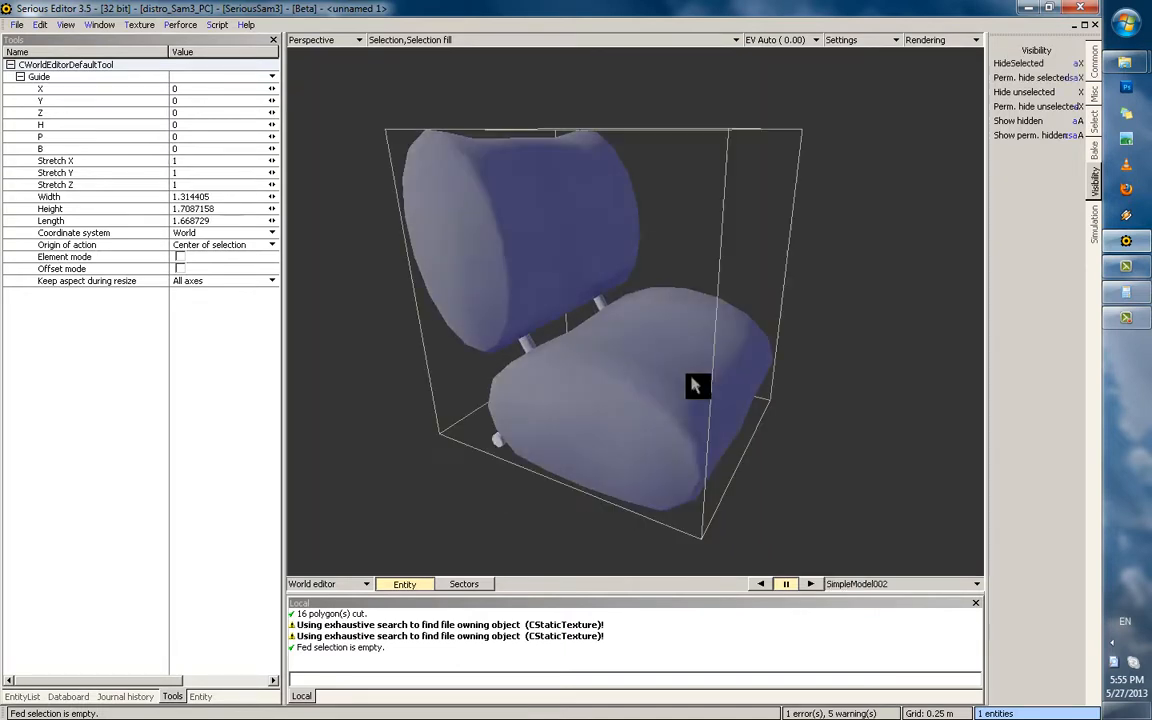
click(20, 101)
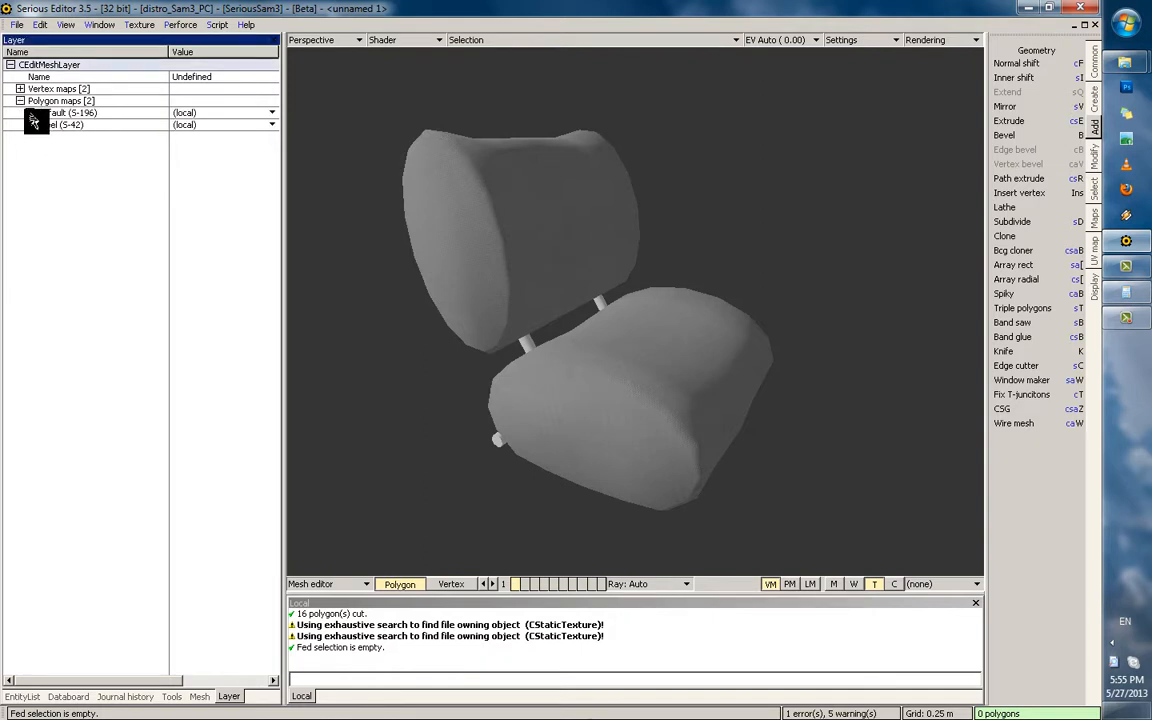
click(31, 114)
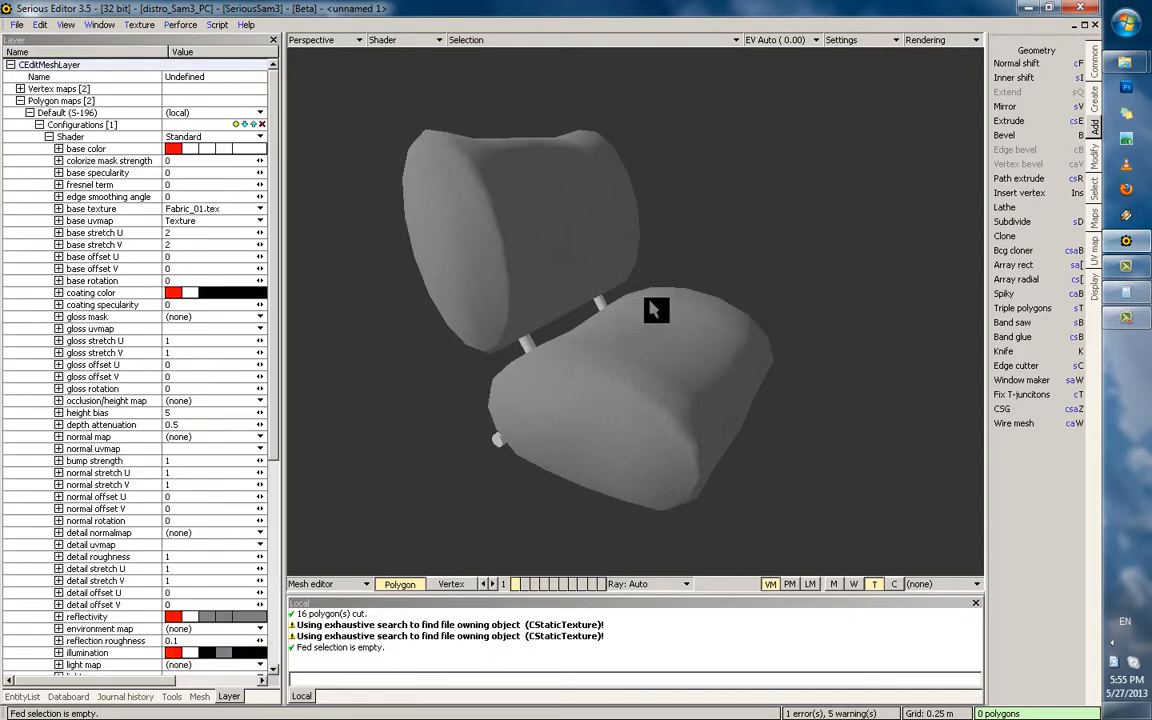
middle_drag(652, 309, 595, 436)
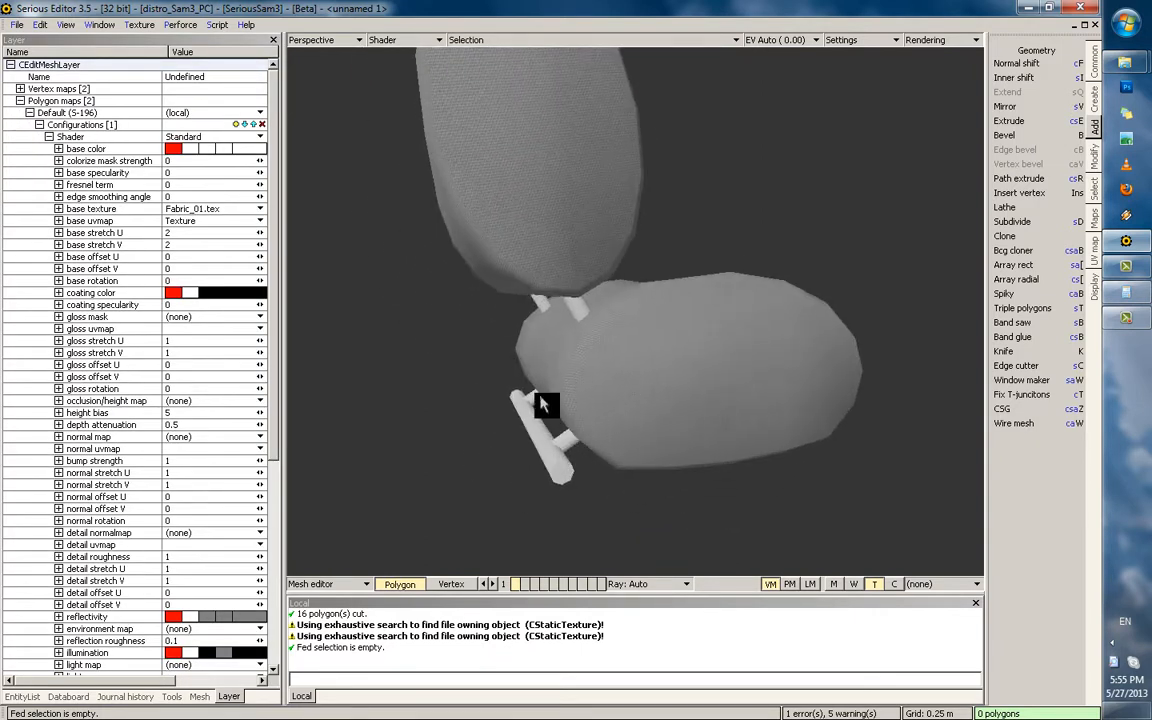
middle_drag(541, 402, 560, 290)
click(186, 317)
click(190, 343)
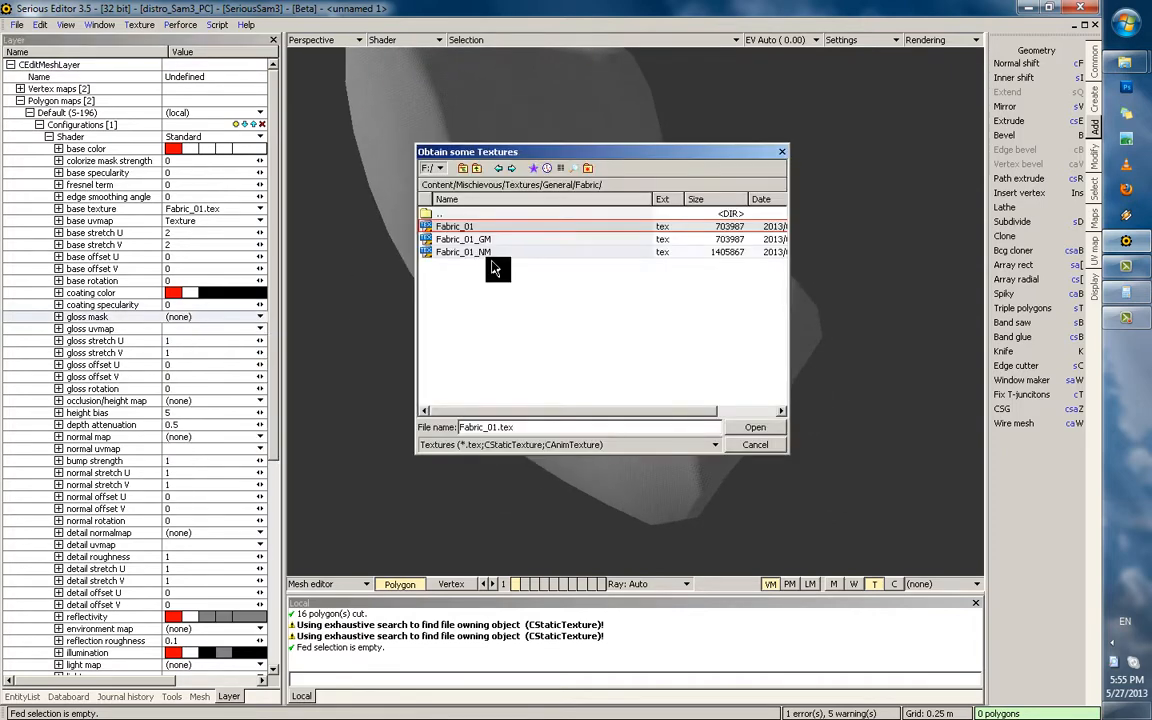
click(474, 240)
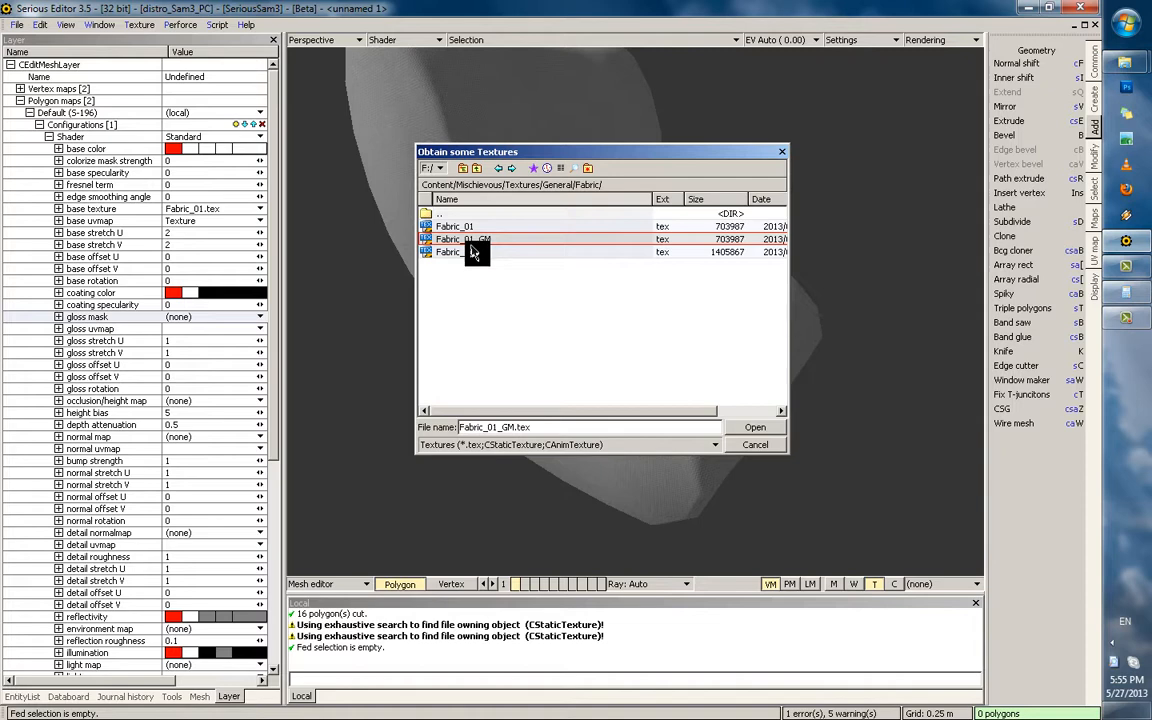
click(474, 252)
click(733, 446)
Assign Fabric_01_NM.tex as the Default material's normal map and set its normal UV map to Texture
click(195, 437)
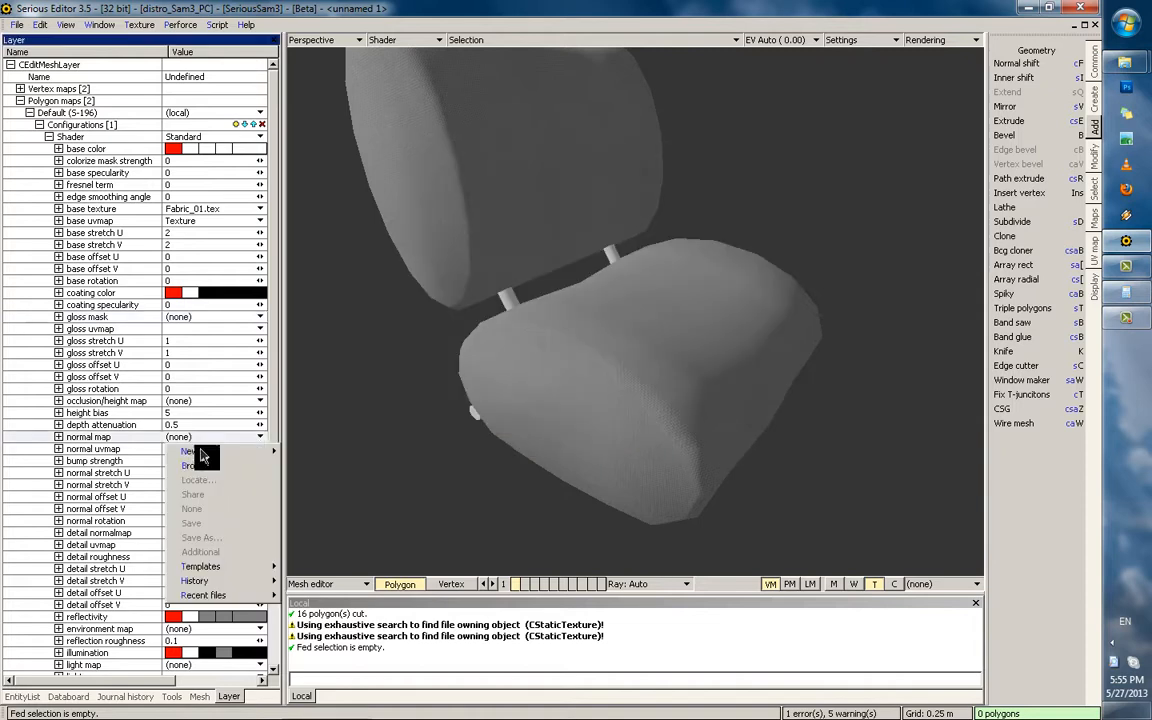
click(190, 462)
double_click(509, 256)
click(258, 449)
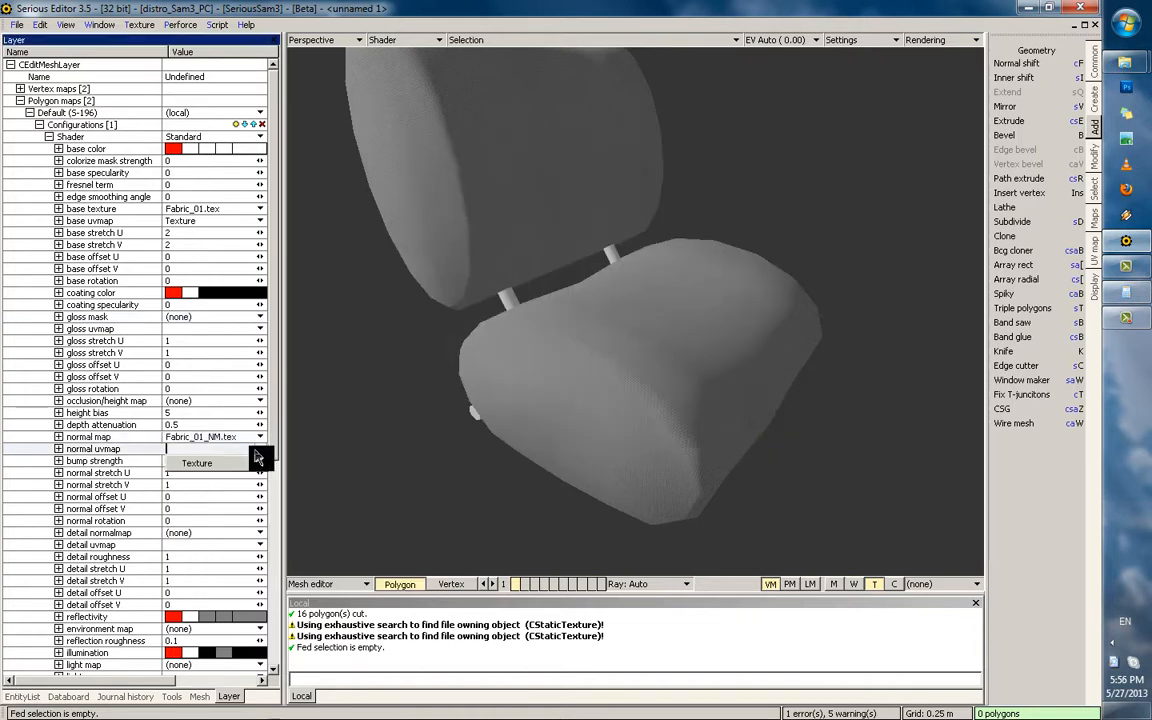
click(240, 462)
scroll(638, 476, up, 3)
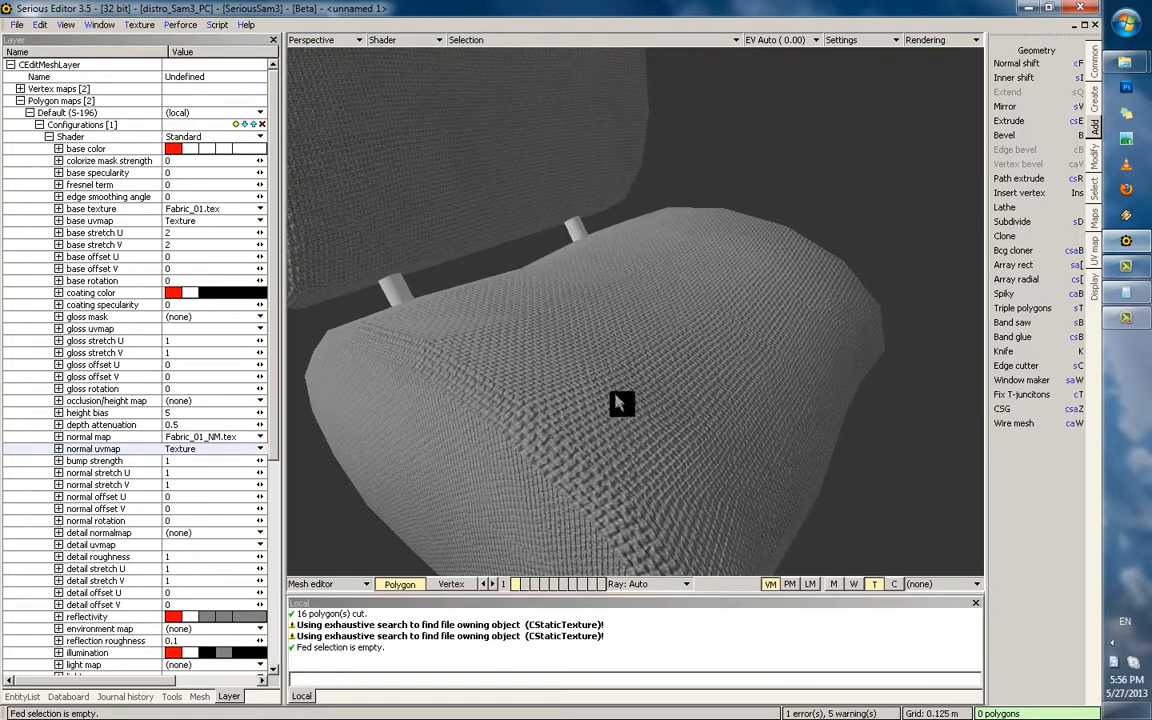
scroll(618, 450, up, 3)
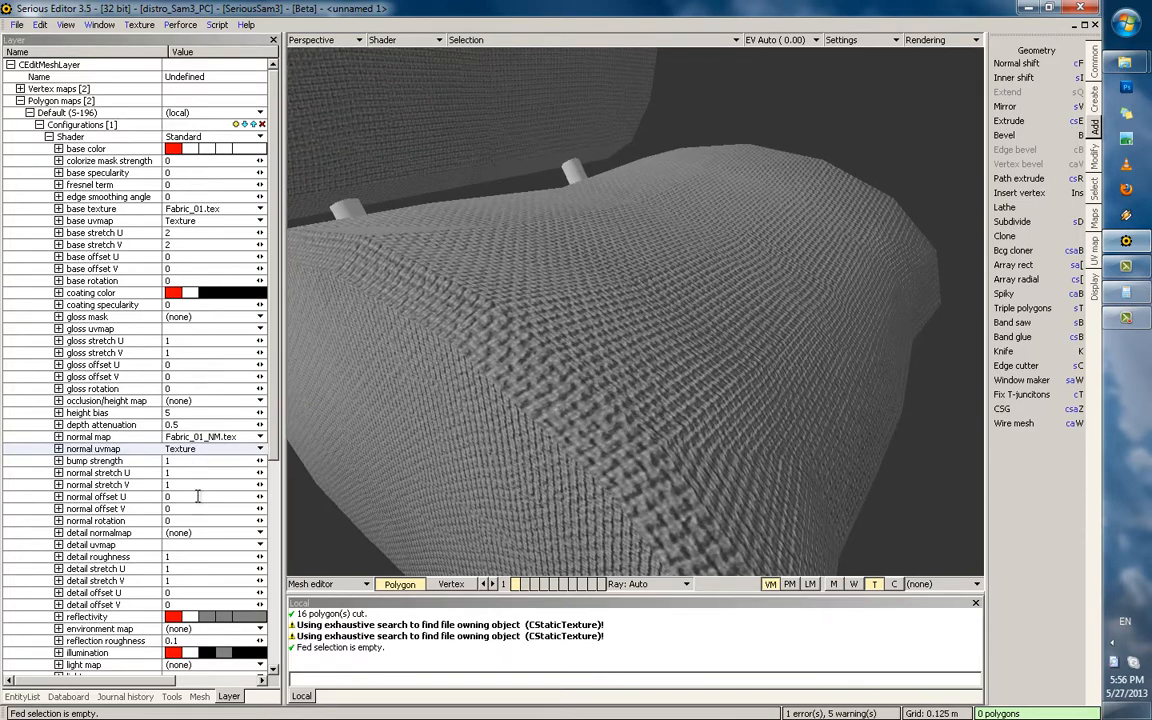
Set the normal map's stretch U and stretch V to 2
drag(180, 472, 135, 487)
text(22)
key(Return)
middle_drag(597, 379, 612, 389)
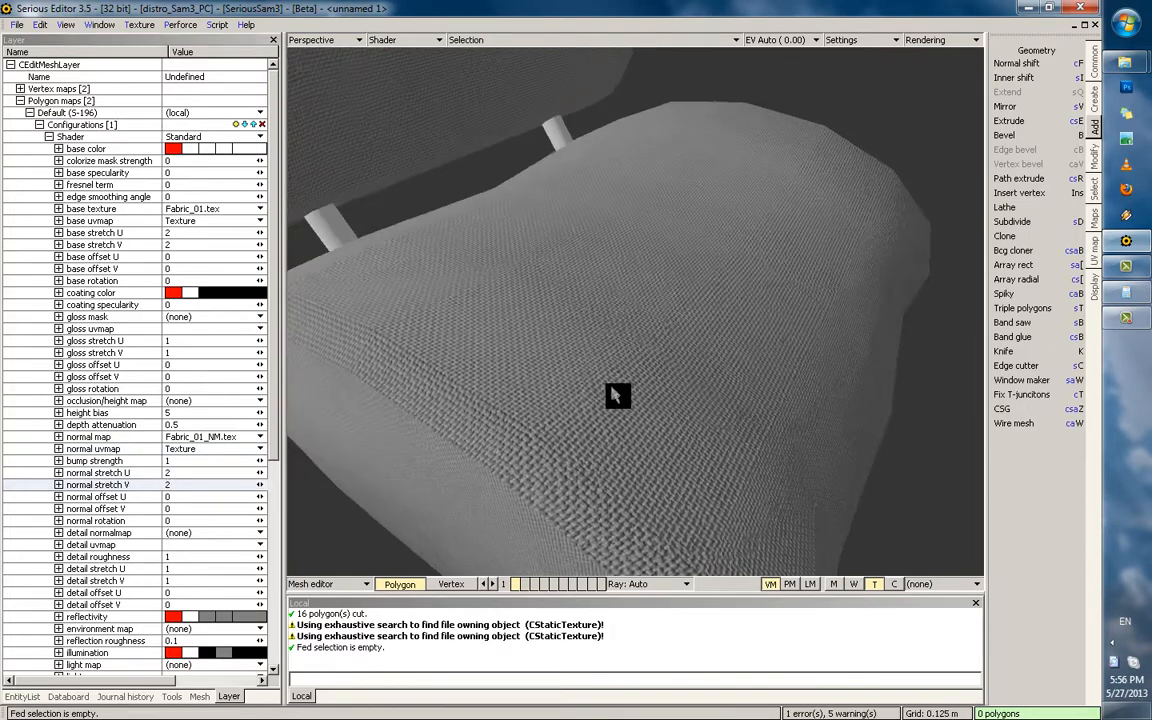
Assign Fabric_01_GM.tex as the Default material's gloss mask
right_click(192, 318)
click(211, 343)
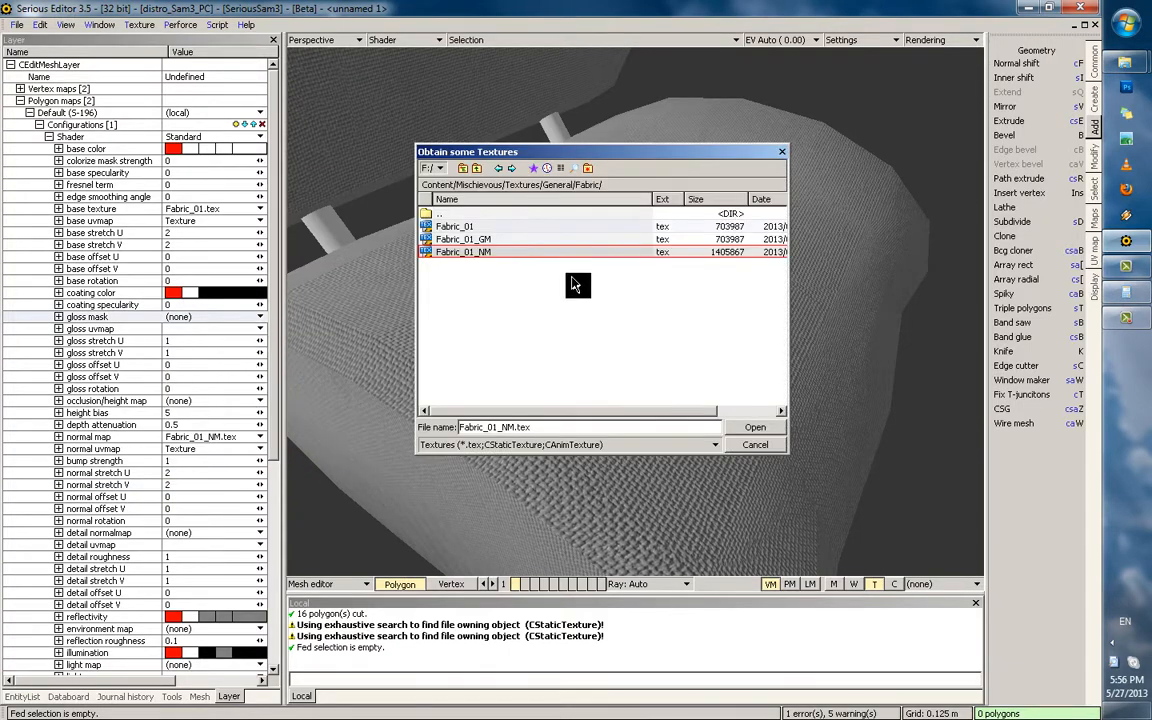
click(494, 242)
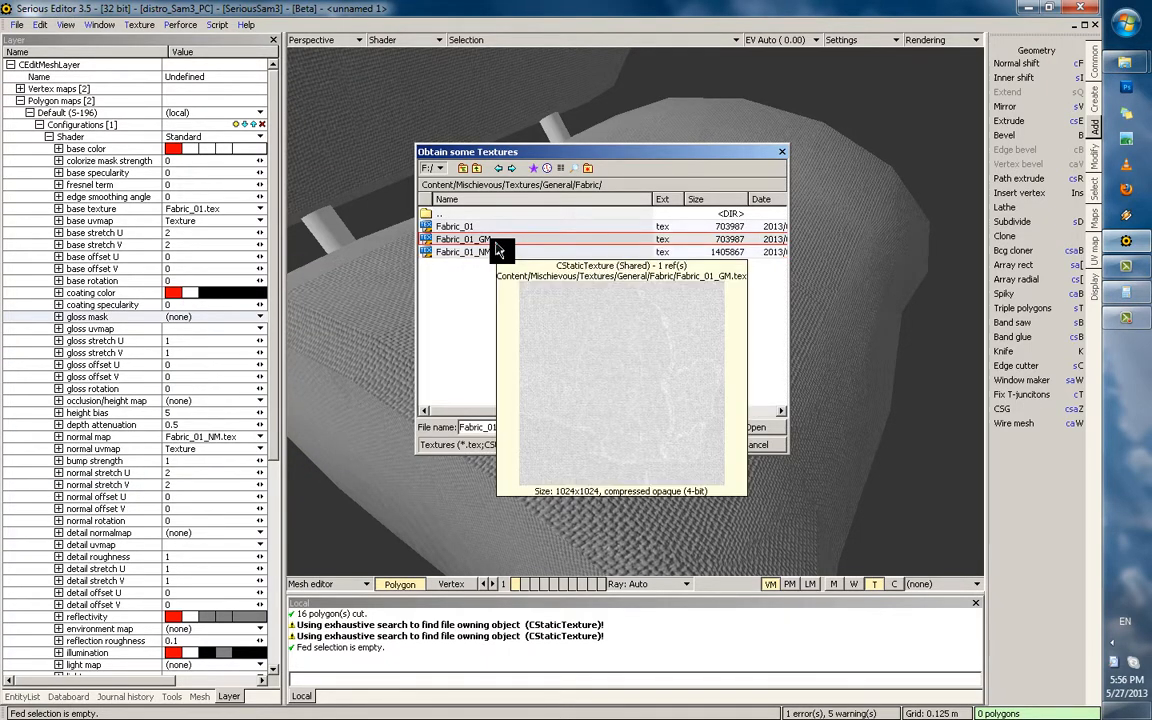
double_click(495, 242)
Preview the Fabric_01_GM texture in the gloss mask's file browser and close it without choosing a file
click(231, 314)
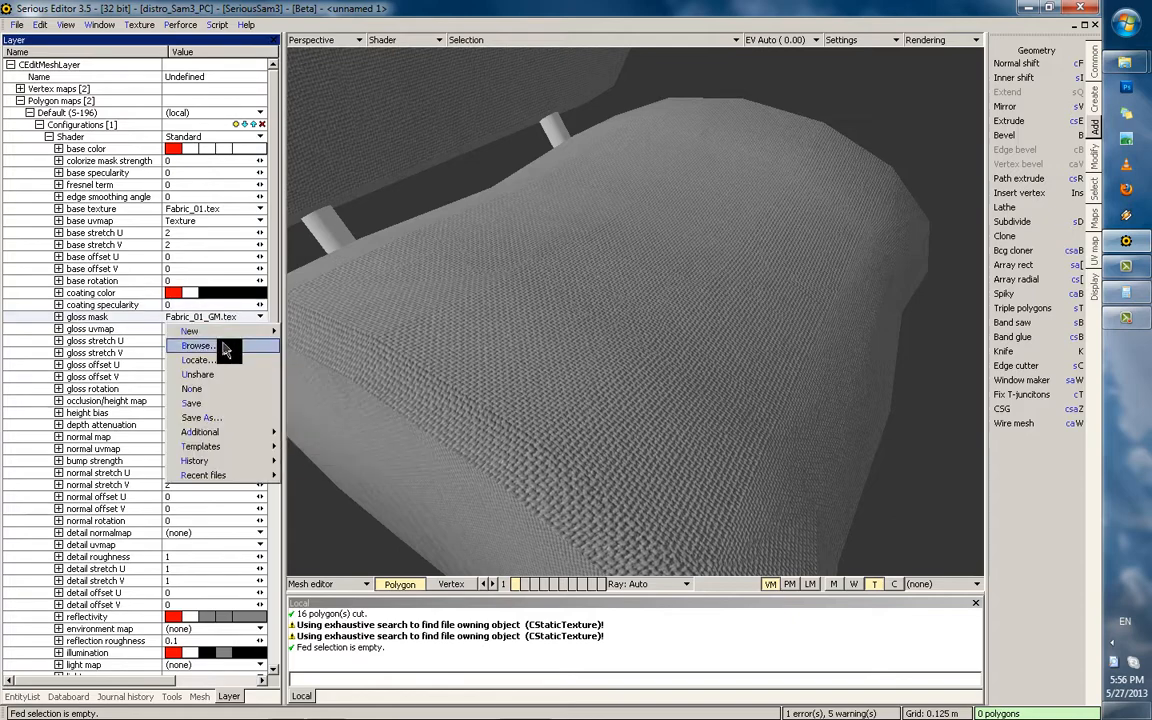
click(226, 346)
mouse_move(514, 238)
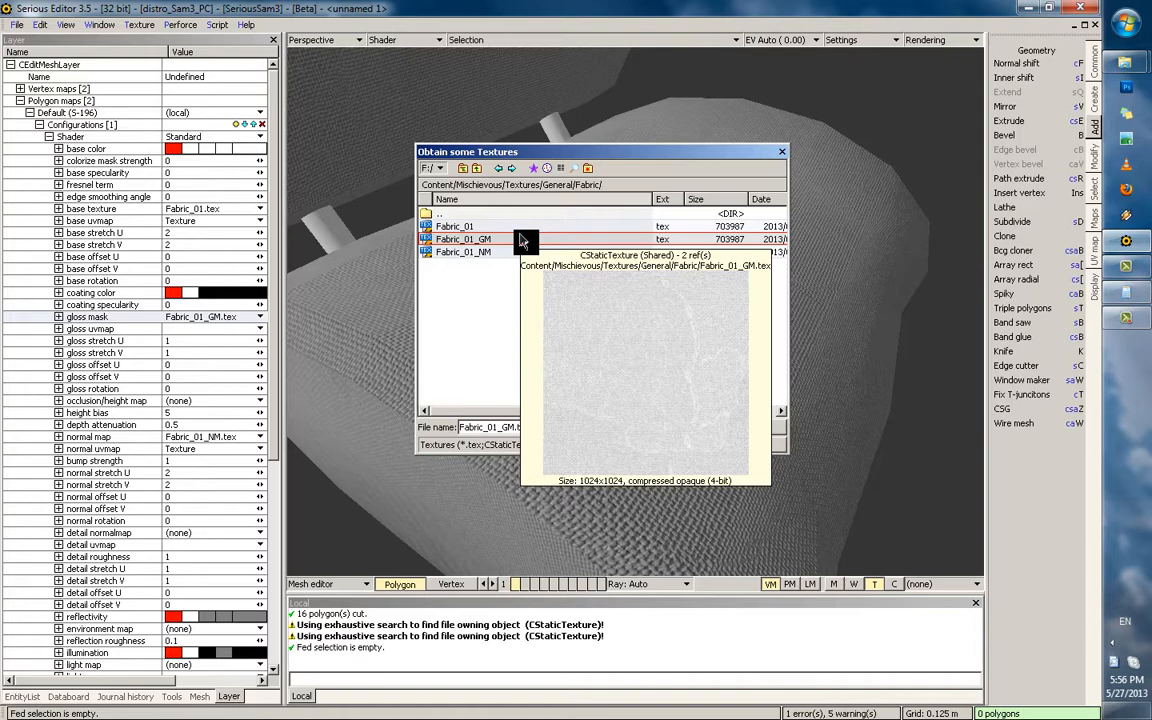
click(757, 444)
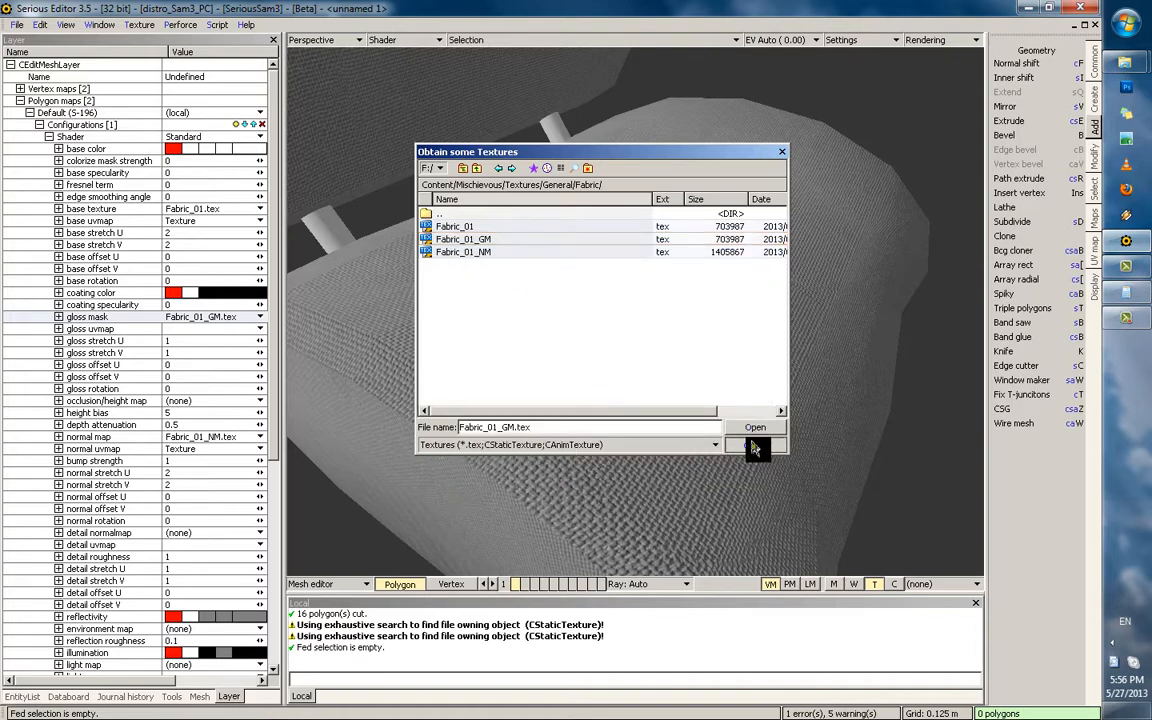
Set the gloss UV map to Texture and both gloss stretch U and gloss stretch V to 2
click(256, 328)
click(210, 342)
click(137, 341)
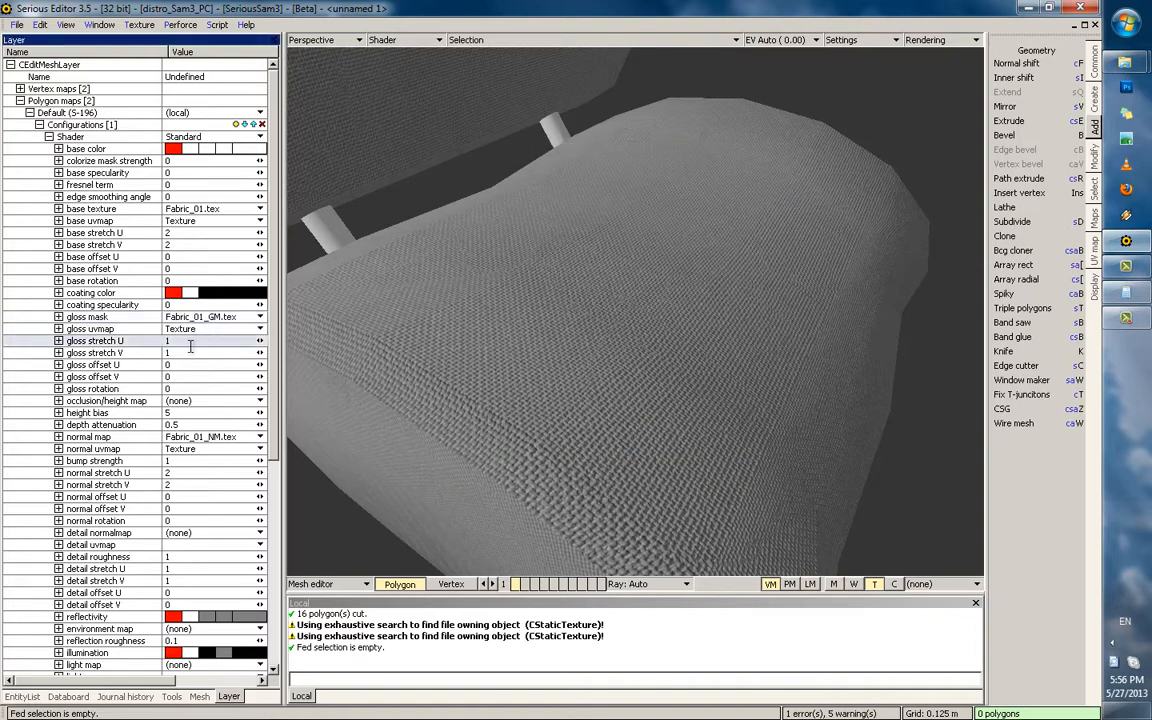
click(190, 343)
text(2)
key(Return)
text(2)
key(Return)
Reduce the fabric's bump strength to 0.5
alt+right_drag(572, 420, 550, 507)
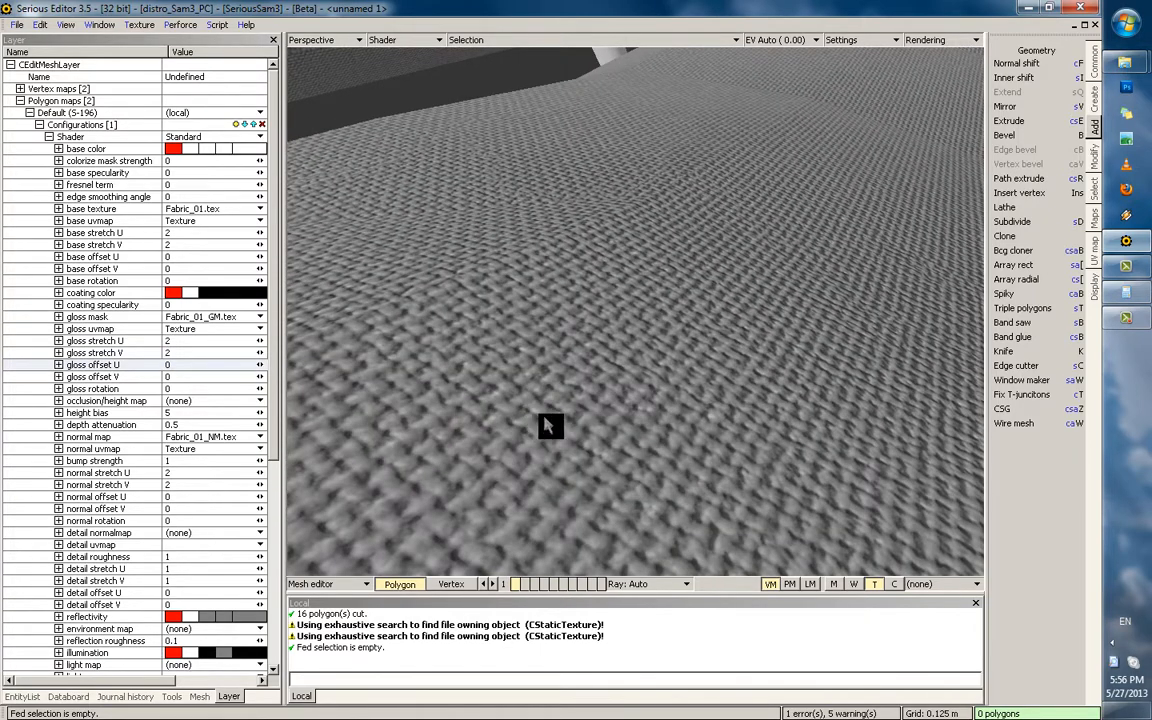
alt+right_drag(562, 416, 537, 293)
alt+drag(537, 293, 535, 197)
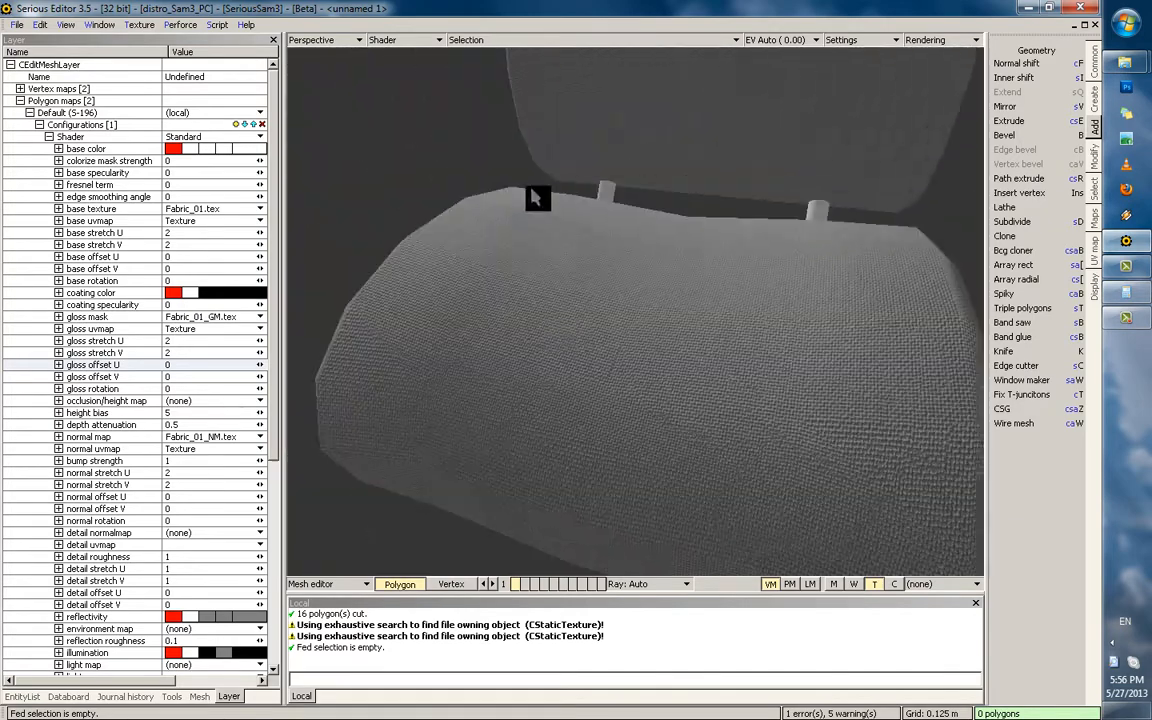
alt+right_drag(532, 191, 565, 259)
alt+drag(565, 259, 518, 323)
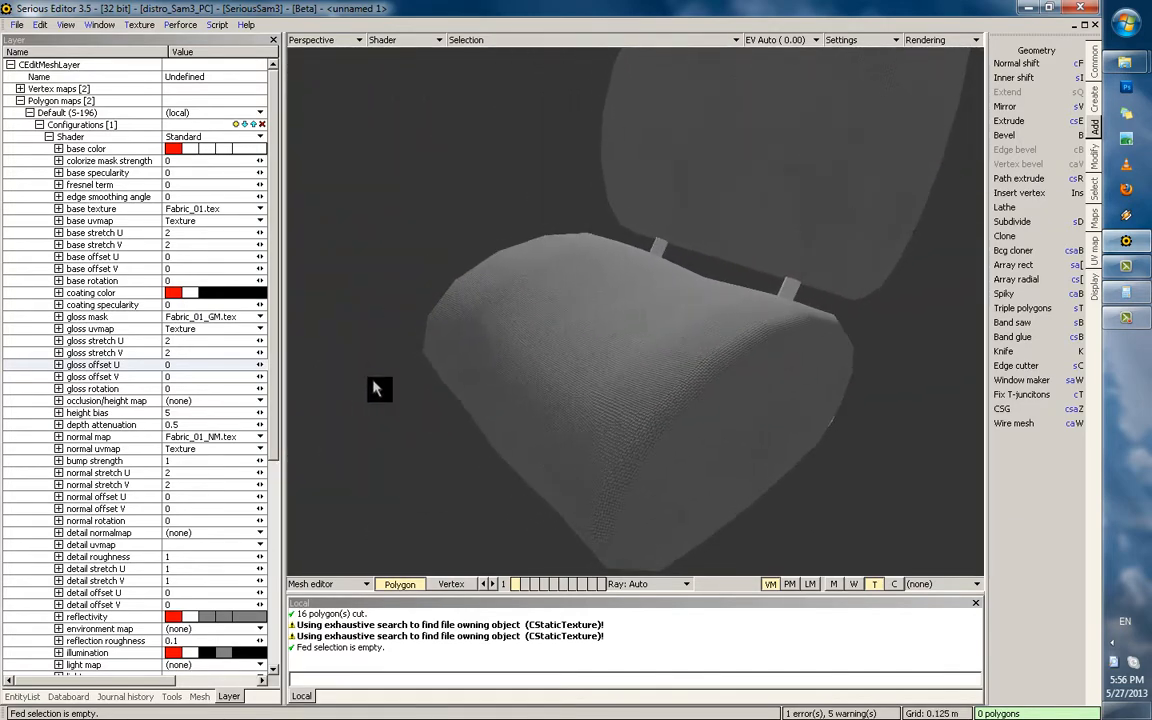
scroll(377, 389, up, 5)
click(244, 462)
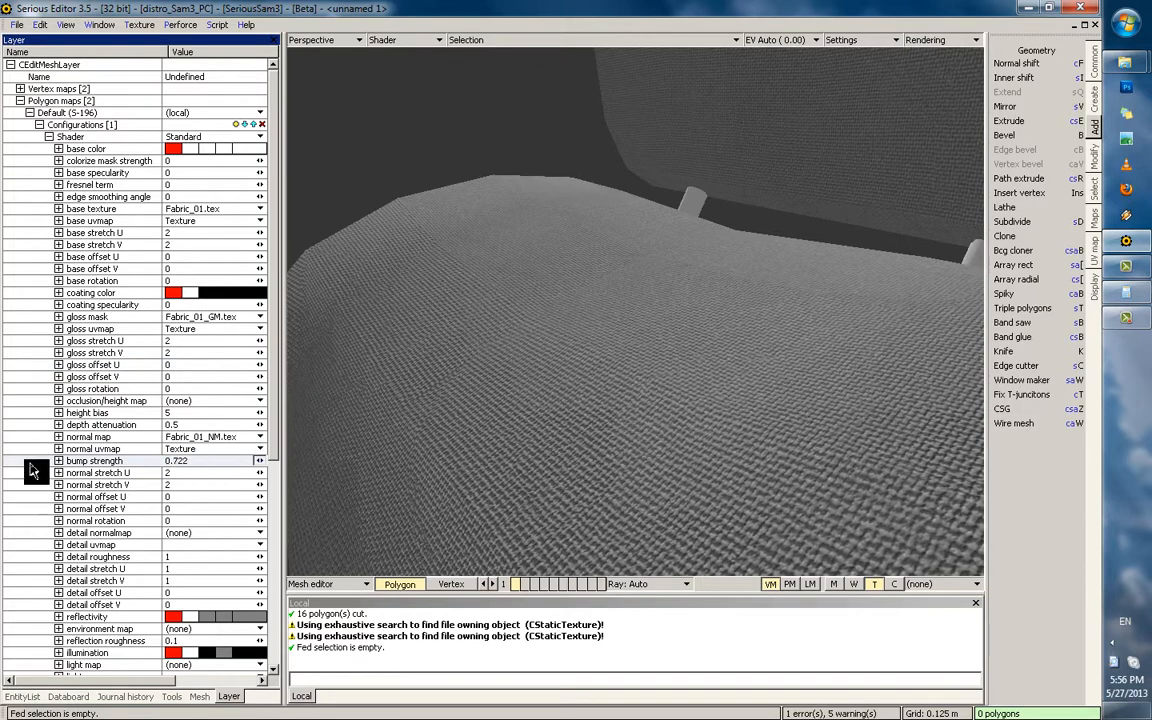
drag(31, 465, 782, 378)
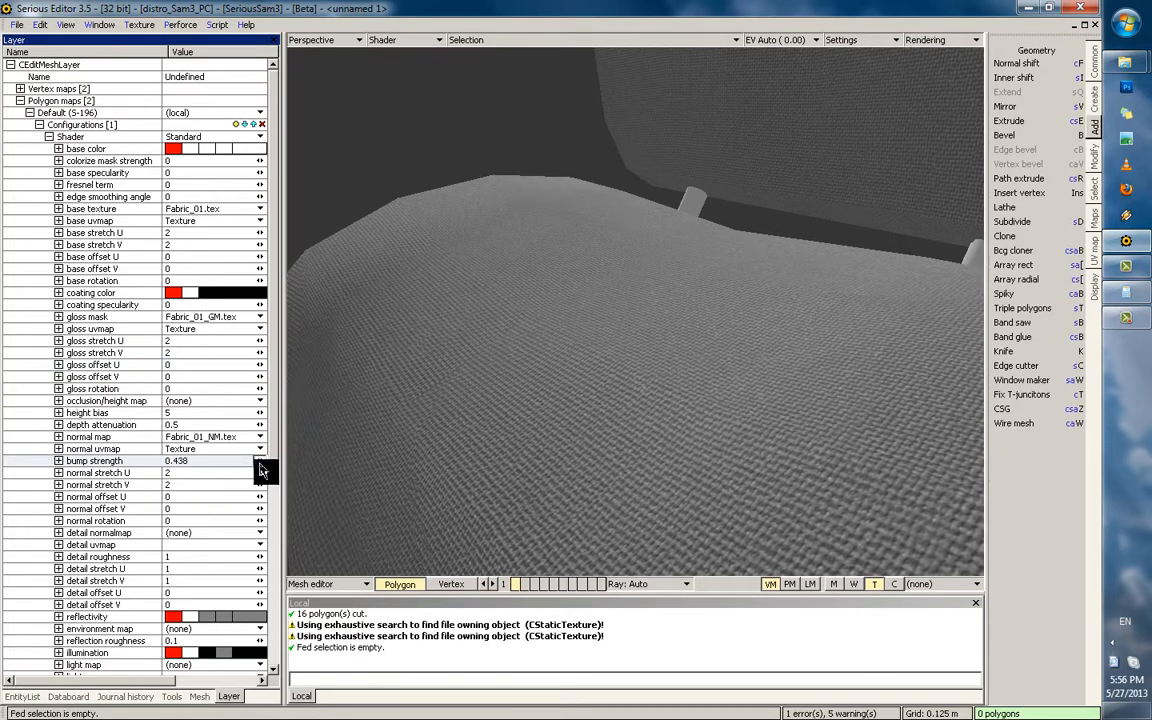
key(Return)
Tune the fabric's coating to a dark grey color with a coating specularity of about 0.583
scroll(455, 190, down, 5)
alt+drag(455, 190, 562, 308)
click(208, 300)
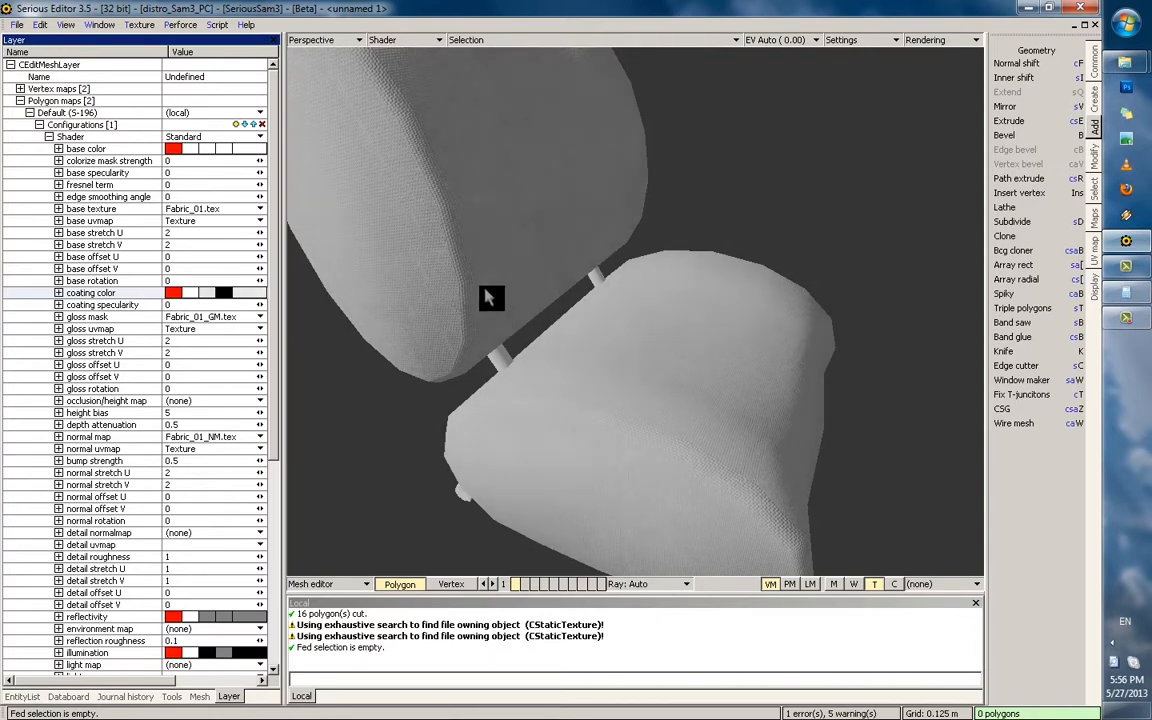
mouse_move(258, 305)
mouse_down()
mouse_move(681, 314)
mouse_move(537, 314)
mouse_up()
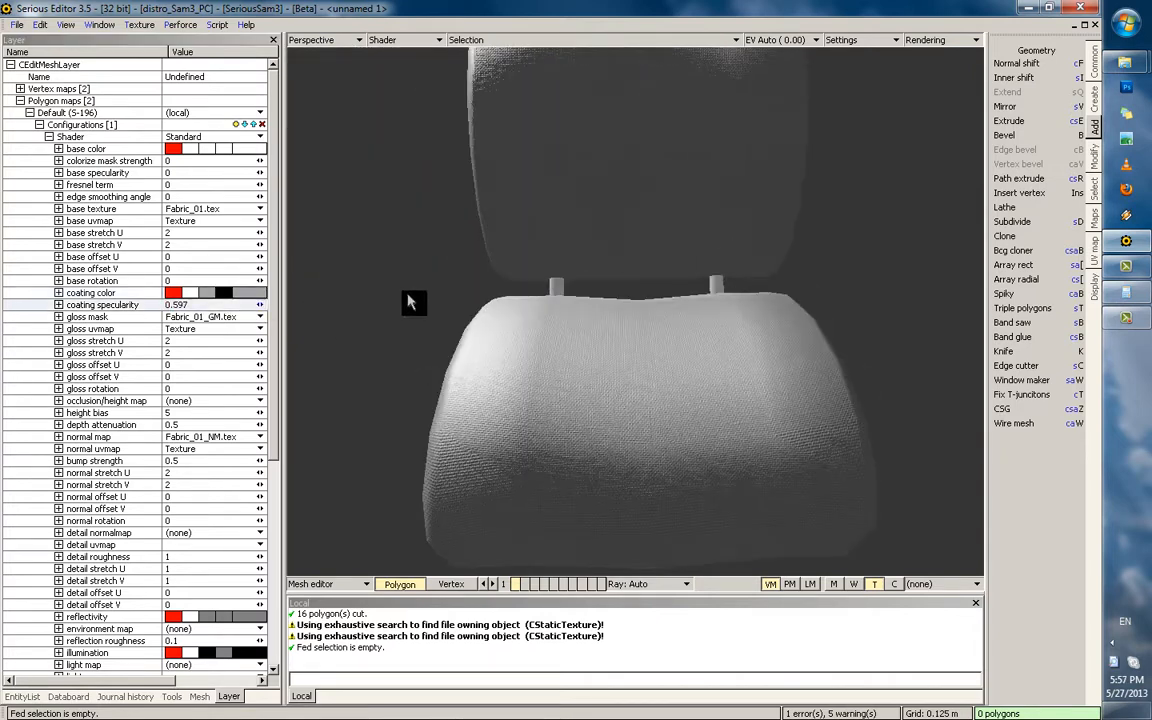
middle_drag(408, 300, 291, 321)
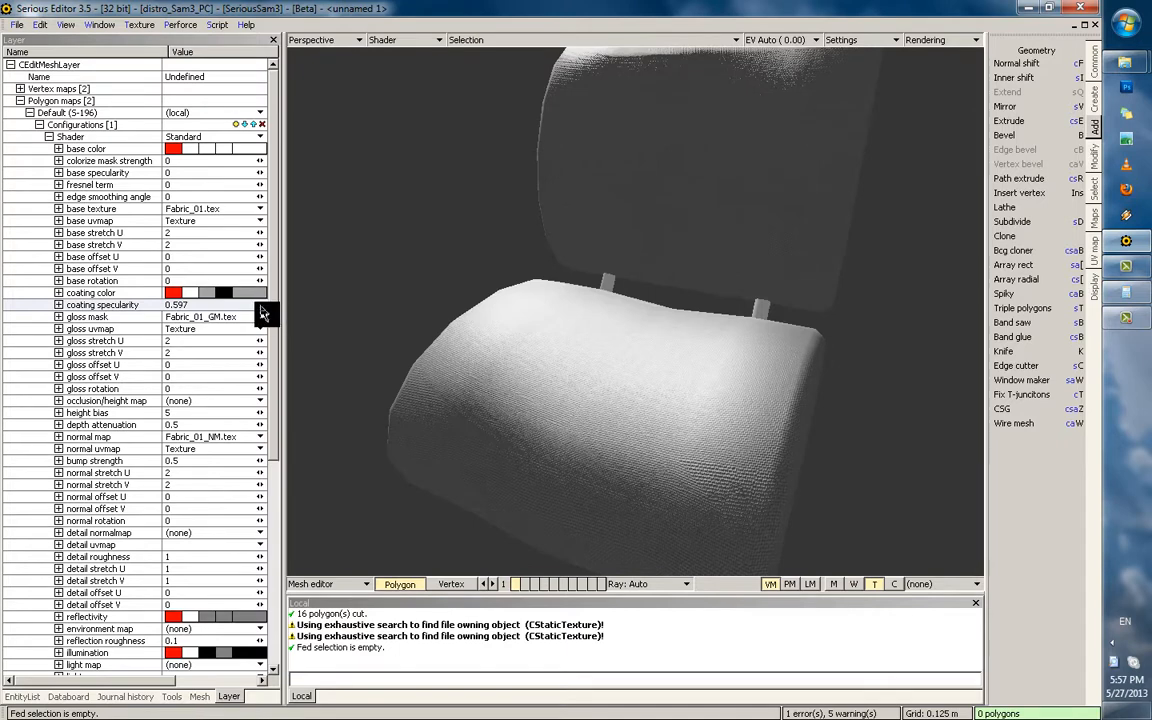
mouse_move(258, 308)
mouse_down()
mouse_move(483, 314)
mouse_move(422, 280)
mouse_up()
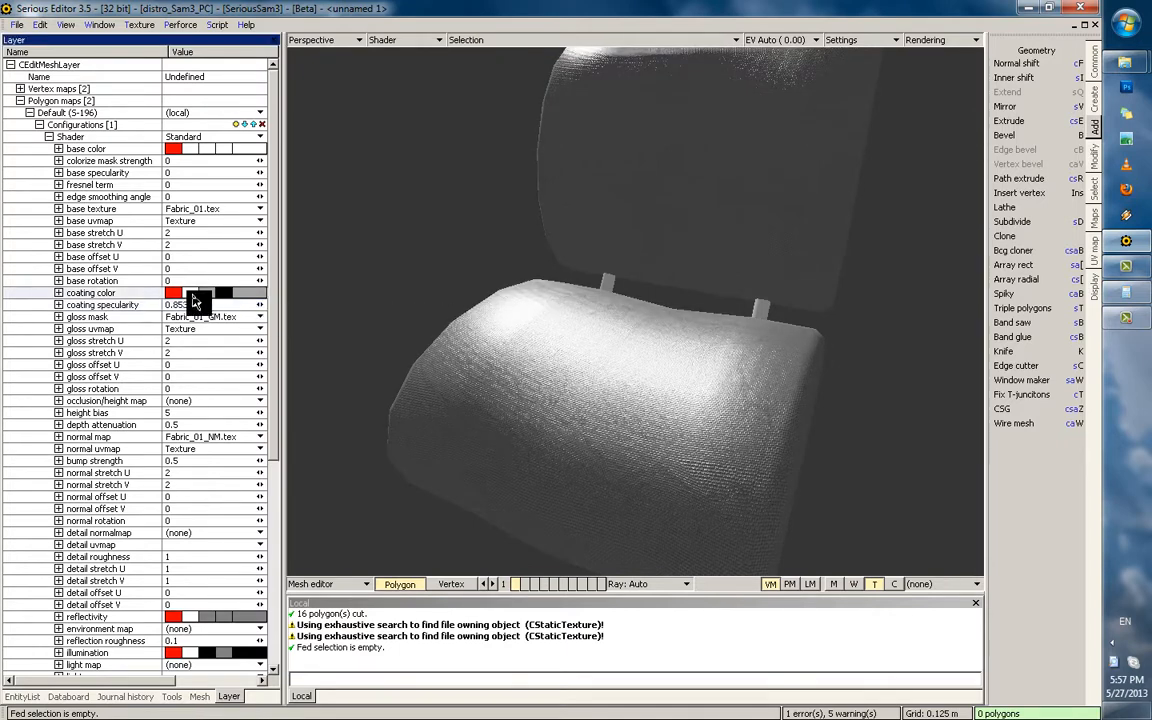
drag(193, 297, 80, 312)
mouse_move(258, 306)
mouse_down()
mouse_move(133, 311)
mouse_move(231, 300)
mouse_move(171, 309)
mouse_up()
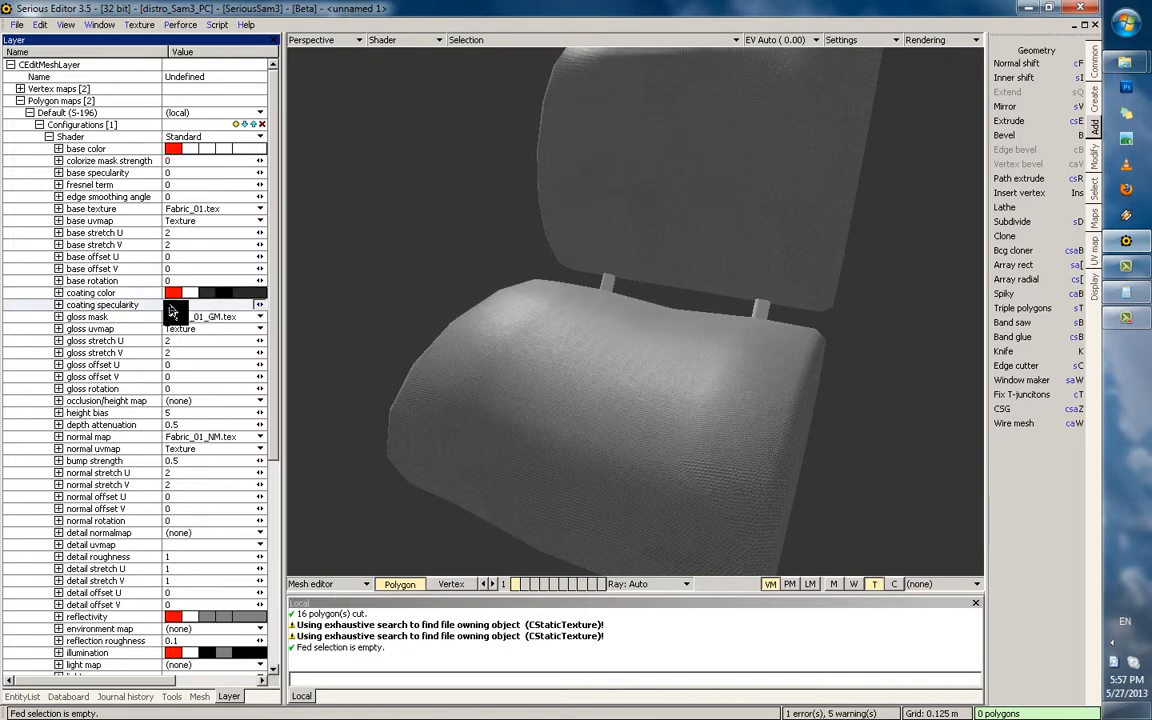
Examine the shaded fabric on the seat and backrest from several distances and angles
scroll(432, 193, down, 3)
alt+drag(432, 193, 533, 213)
scroll(533, 213, down, 2)
key(Escape)
alt+drag(552, 271, 624, 256)
scroll(606, 400, up, 4)
click(609, 408)
key(F4)
scroll(610, 301, down, 1)
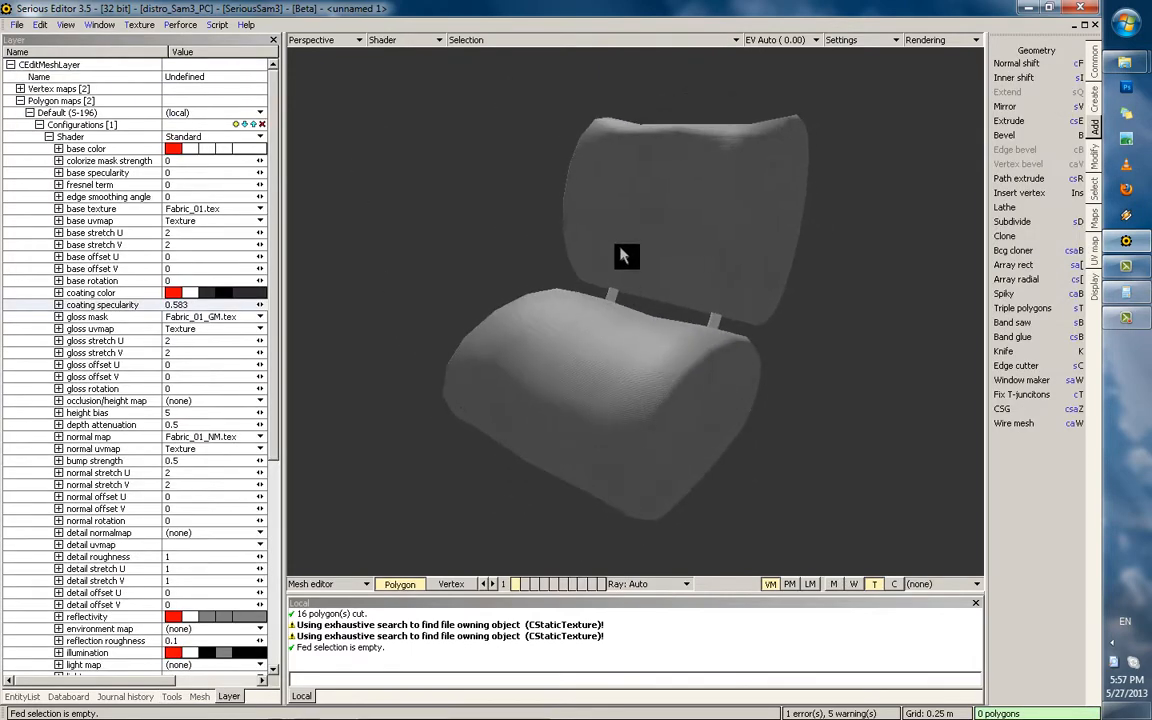
Add a second shader to the Default polygon map's configurations and assign it the Stain shader
click(49, 136)
click(247, 125)
click(214, 149)
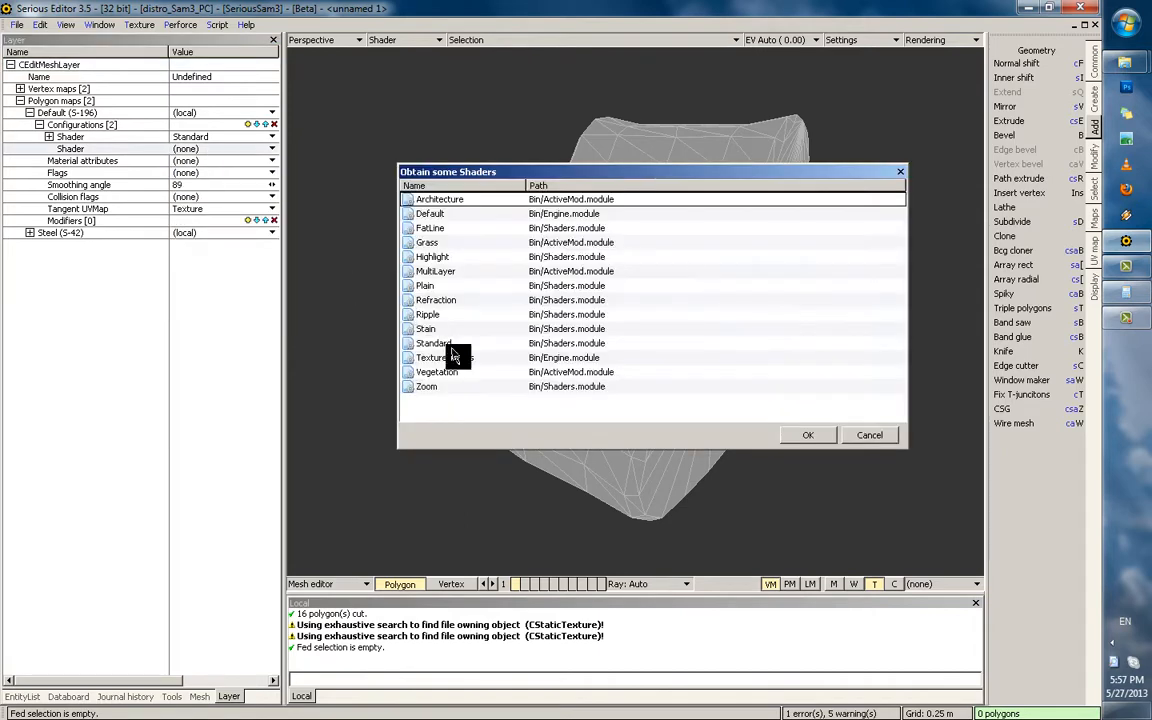
double_click(437, 329)
alt+drag(505, 336, 582, 299)
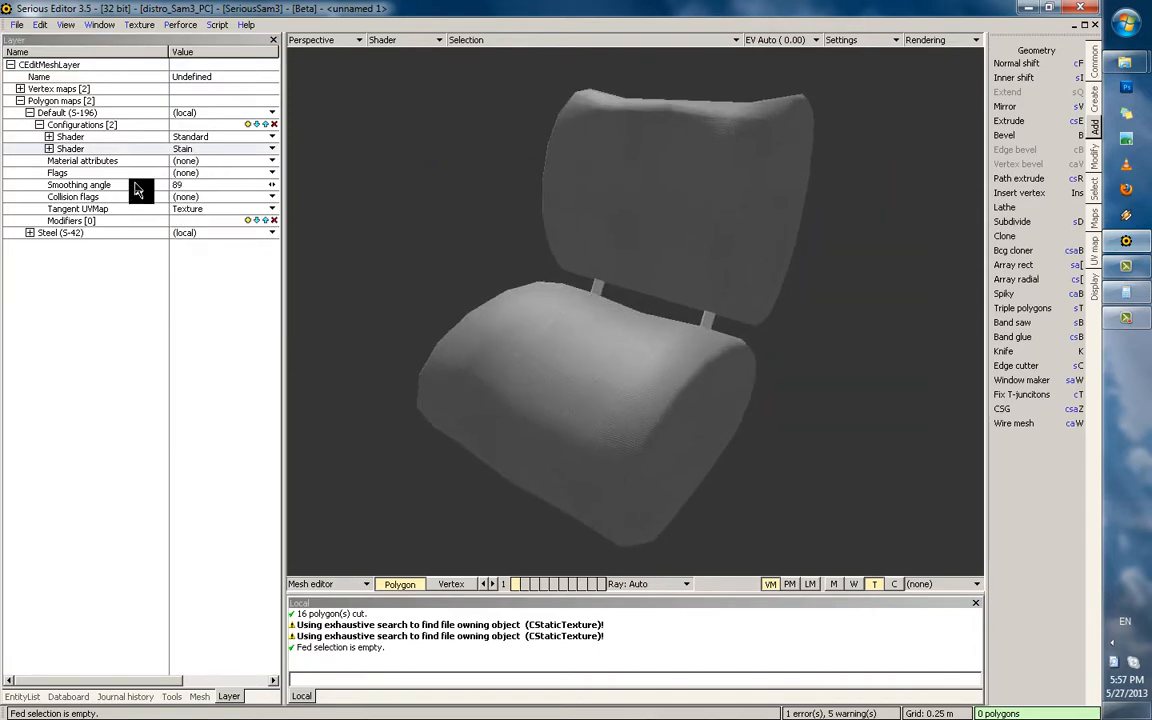
Expand the Stain shader's settings and tint its stains color a saturated yellow-green
click(49, 148)
mouse_move(265, 252)
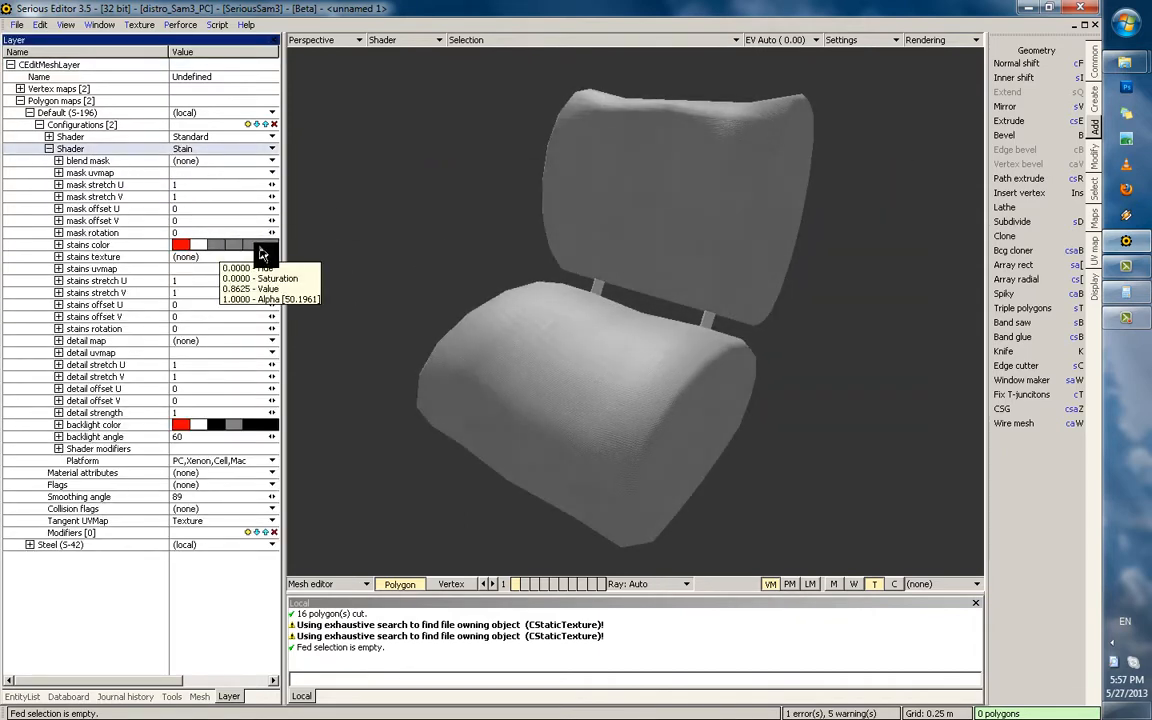
alt+drag(480, 265, 525, 305)
mouse_move(202, 247)
mouse_down()
mouse_move(275, 249)
mouse_move(217, 247)
mouse_up()
middle_drag(420, 245, 328, 253)
drag(185, 250, 226, 247)
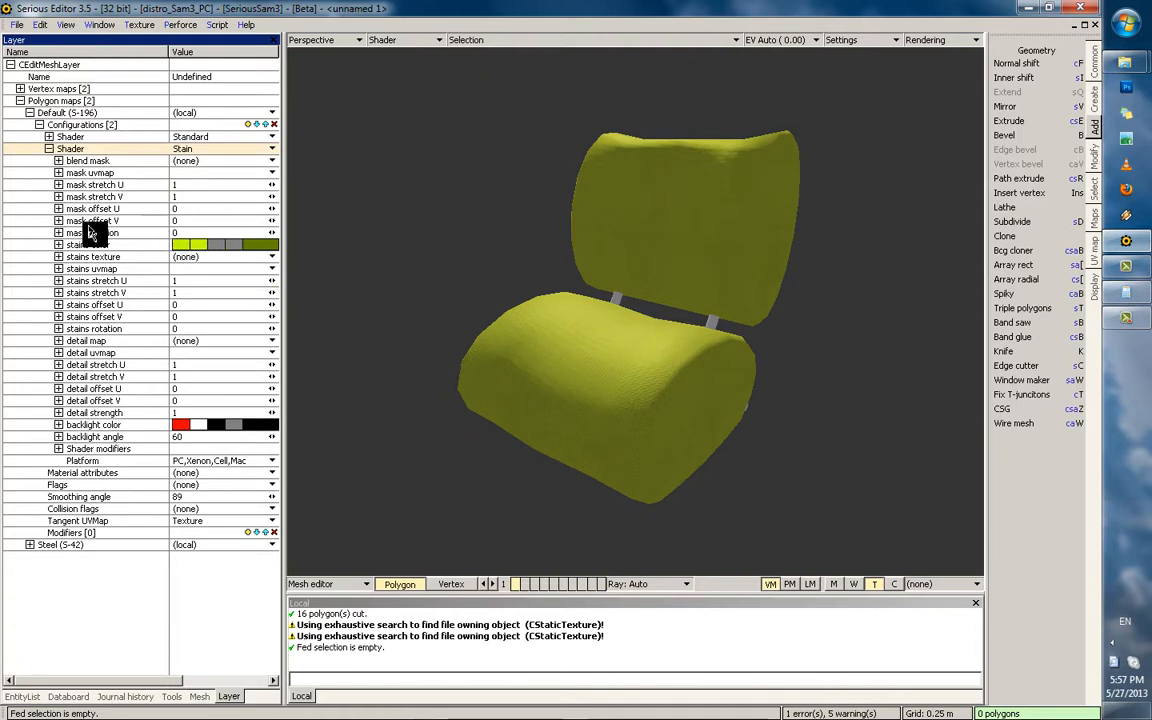
Review the Standard shader's coating and base color settings, and inspect the tinted chair from both sides
click(49, 136)
click(150, 293)
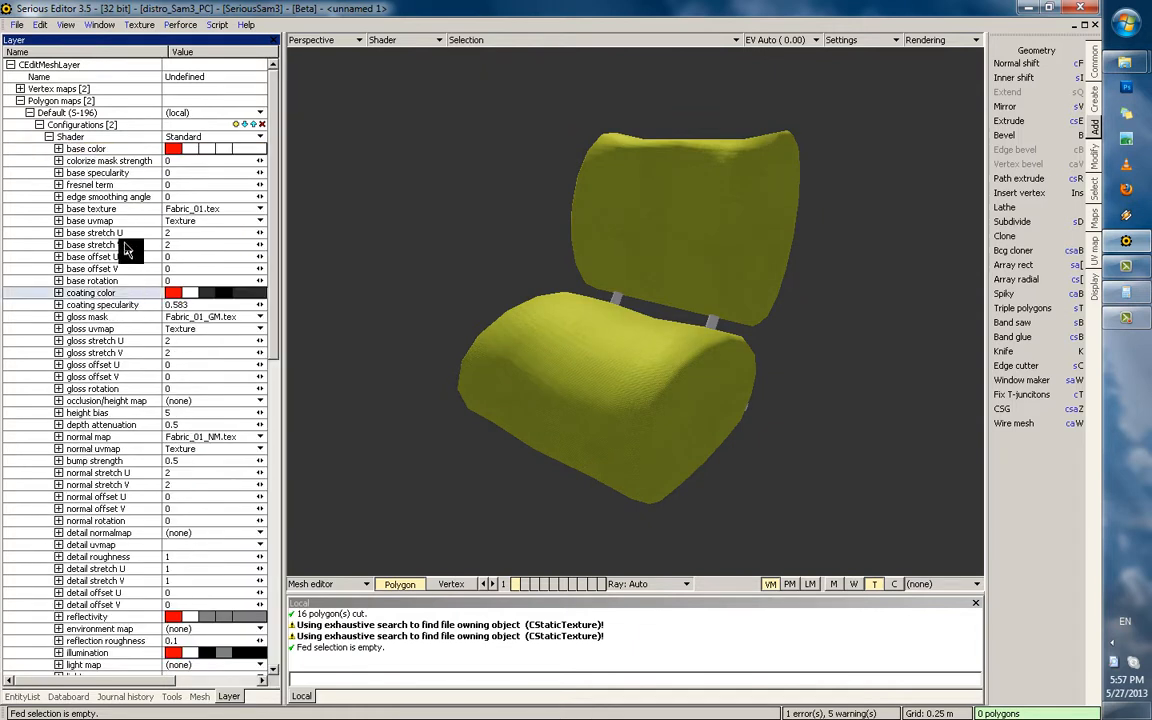
click(121, 150)
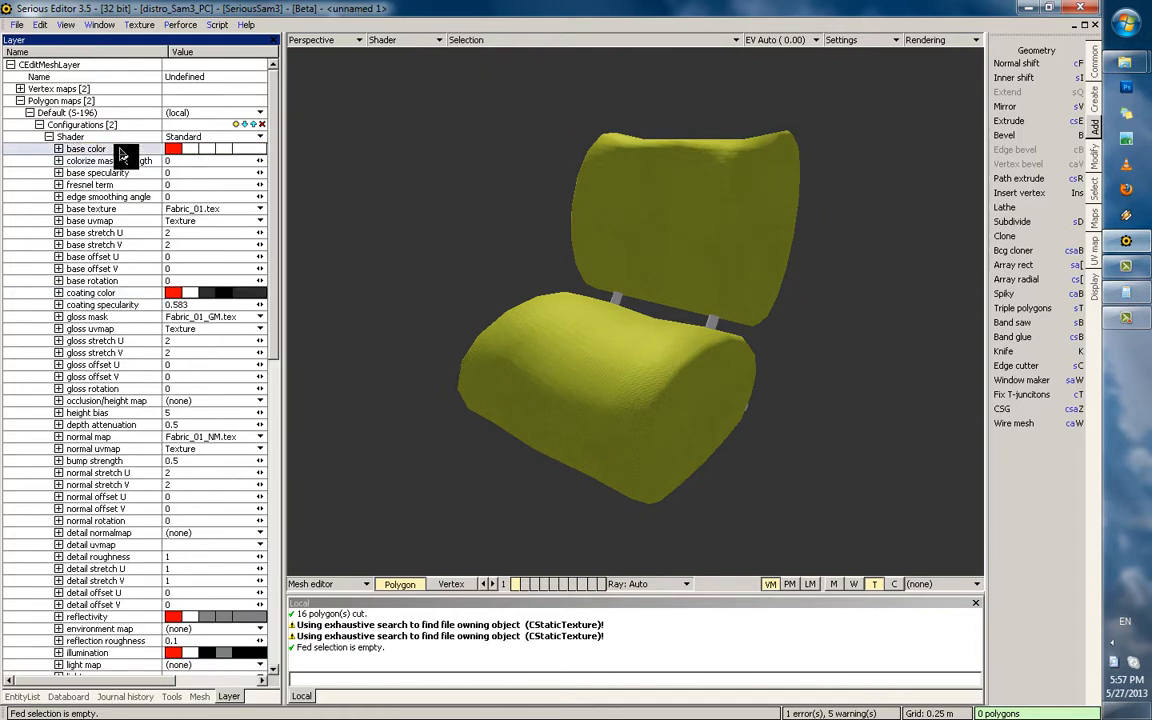
click(49, 137)
scroll(527, 347, up, 3)
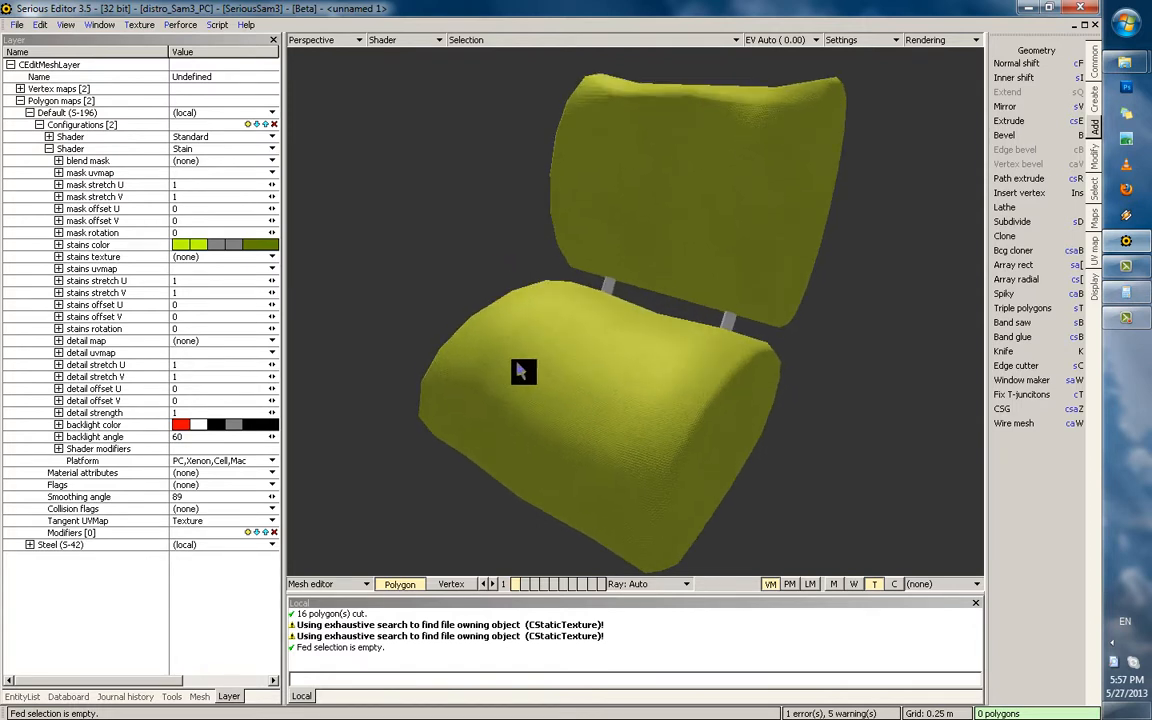
mouse_move(518, 368)
middle_down()
mouse_move(480, 287)
mouse_move(507, 300)
mouse_move(510, 360)
middle_up()
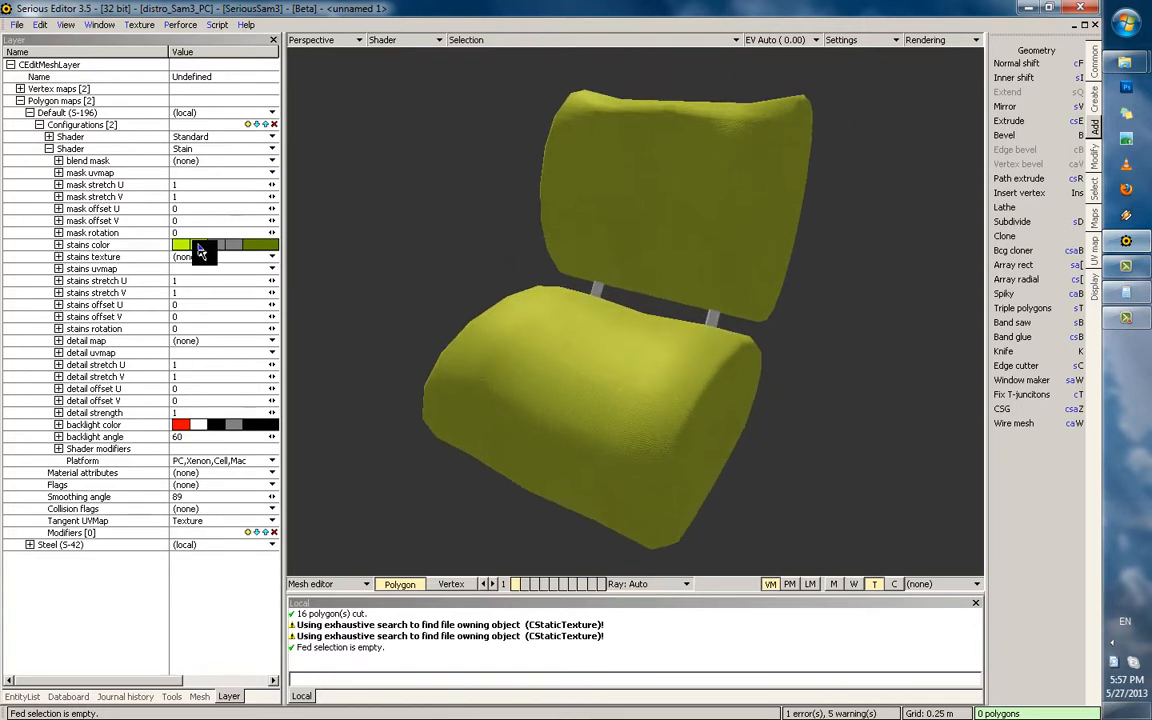
middle_drag(480, 268, 668, 264)
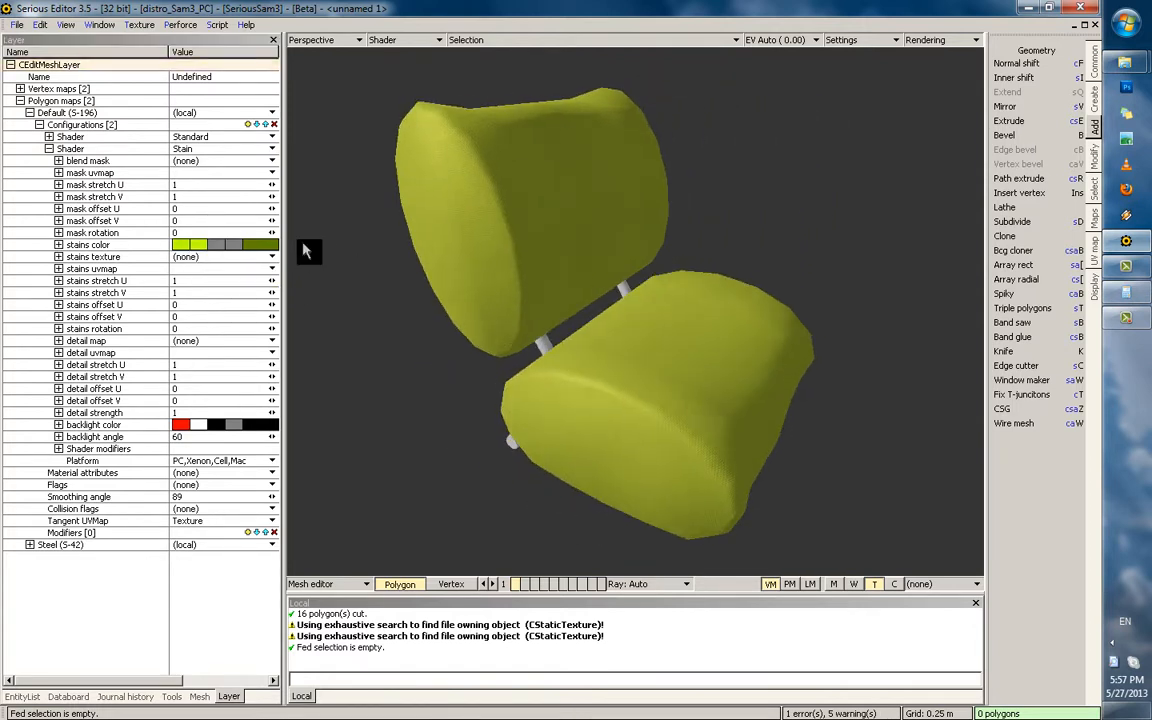
Change the Stain shader's stains color to salmon pink with hue about 0.025, saturation 0.60 and value 1.92
drag(199, 245, 246, 250)
scroll(377, 258, down, 3)
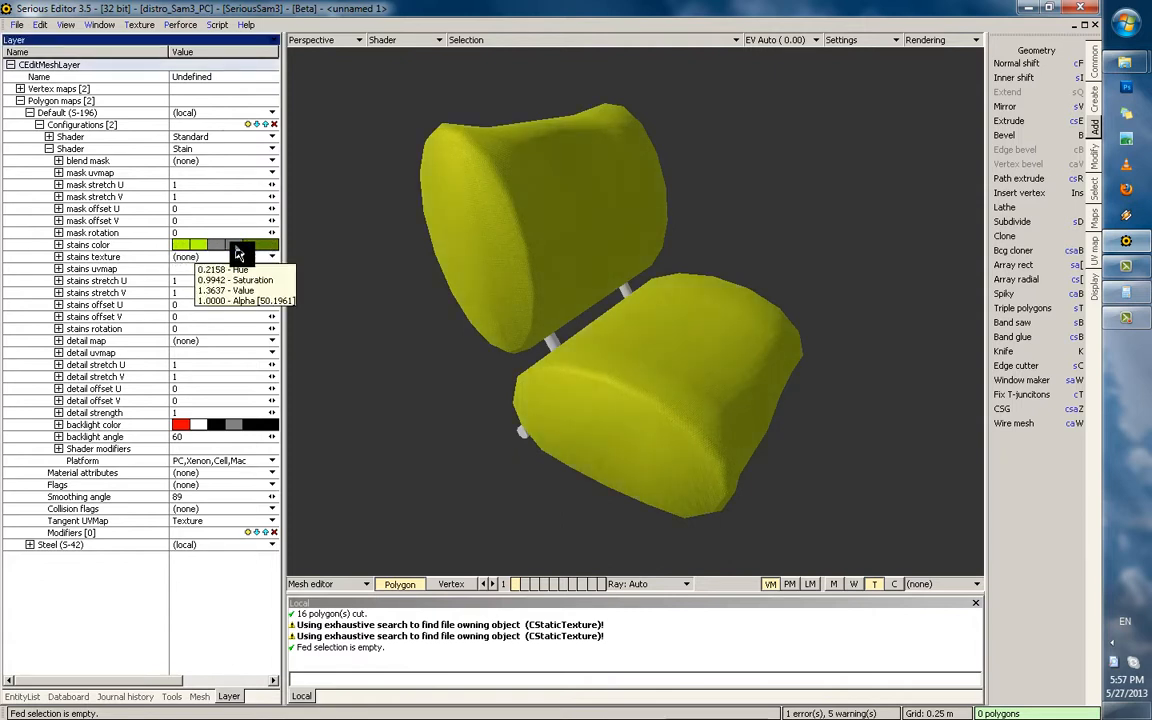
mouse_move(226, 250)
mouse_down()
mouse_move(275, 249)
mouse_move(200, 256)
mouse_move(224, 251)
mouse_up()
middle_drag(594, 262, 545, 288)
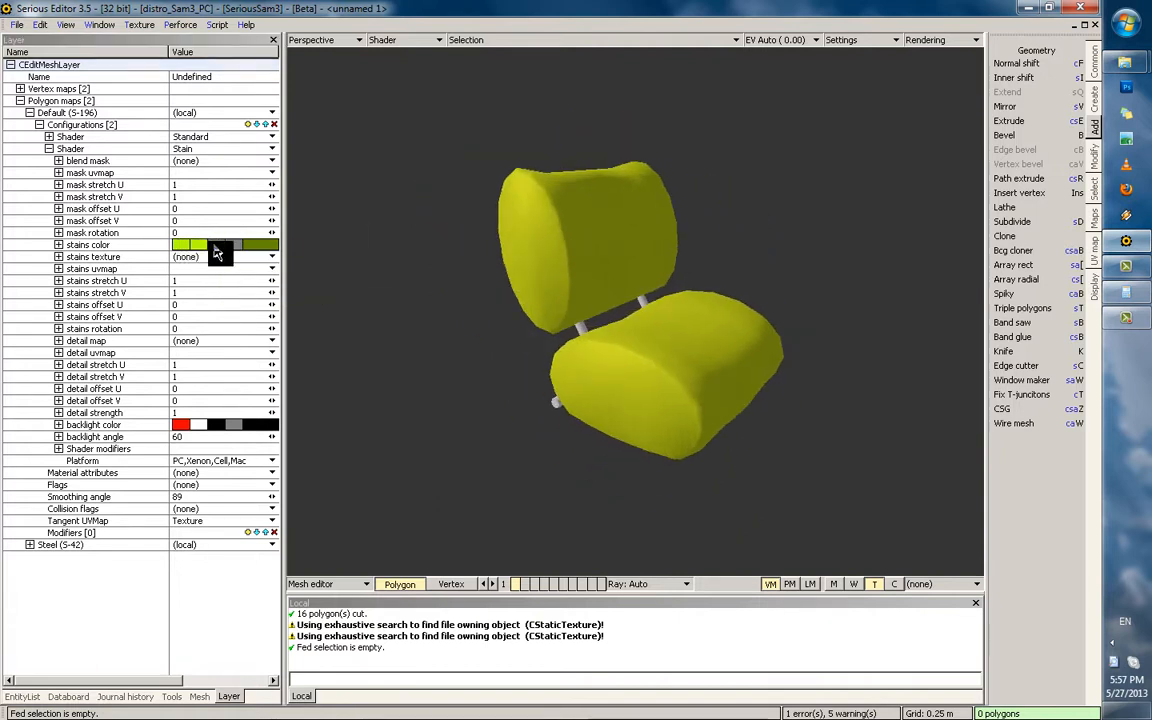
drag(226, 249, 268, 256)
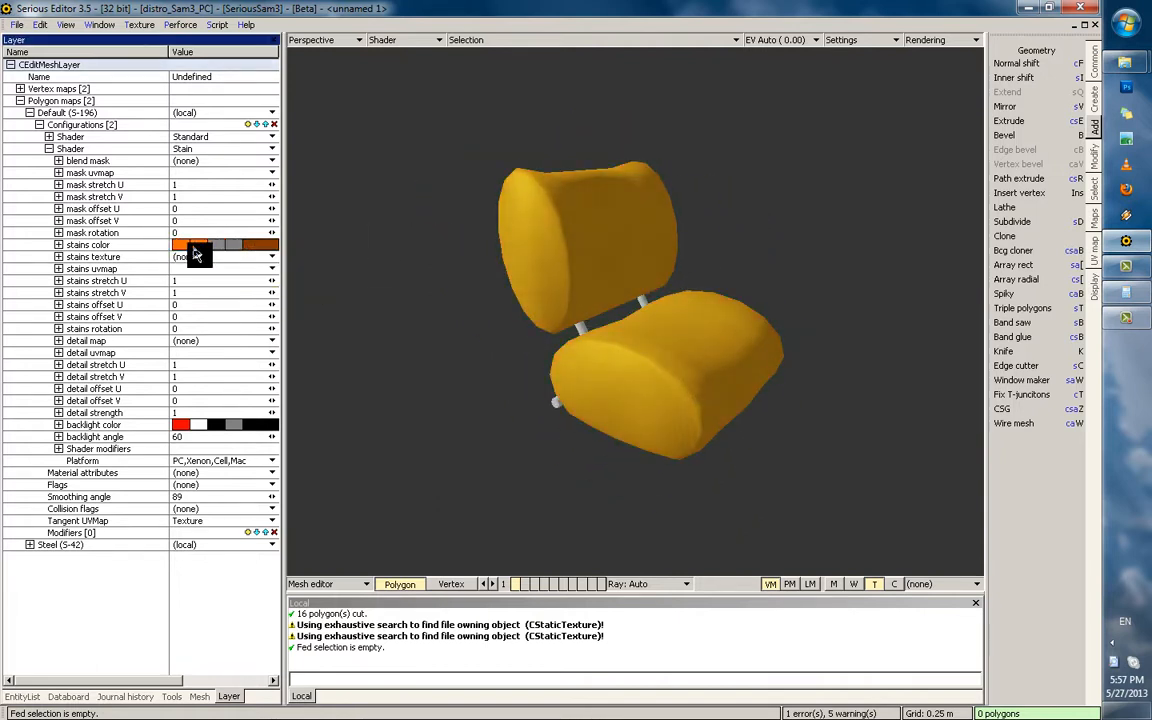
drag(197, 255, 294, 251)
drag(185, 252, 215, 250)
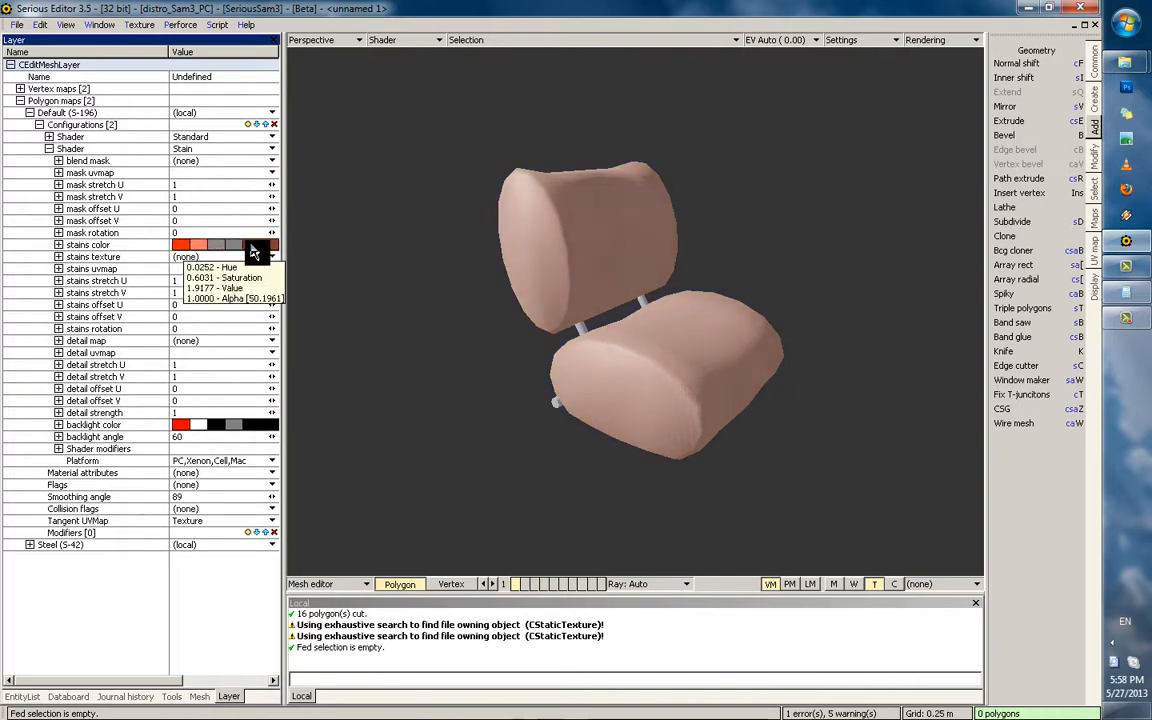
Change the Stain shader's stains color to pale blue with hue about 0.555, saturation 0.33 and value 2.71
drag(294, 253, 223, 250)
drag(153, 254, 260, 250)
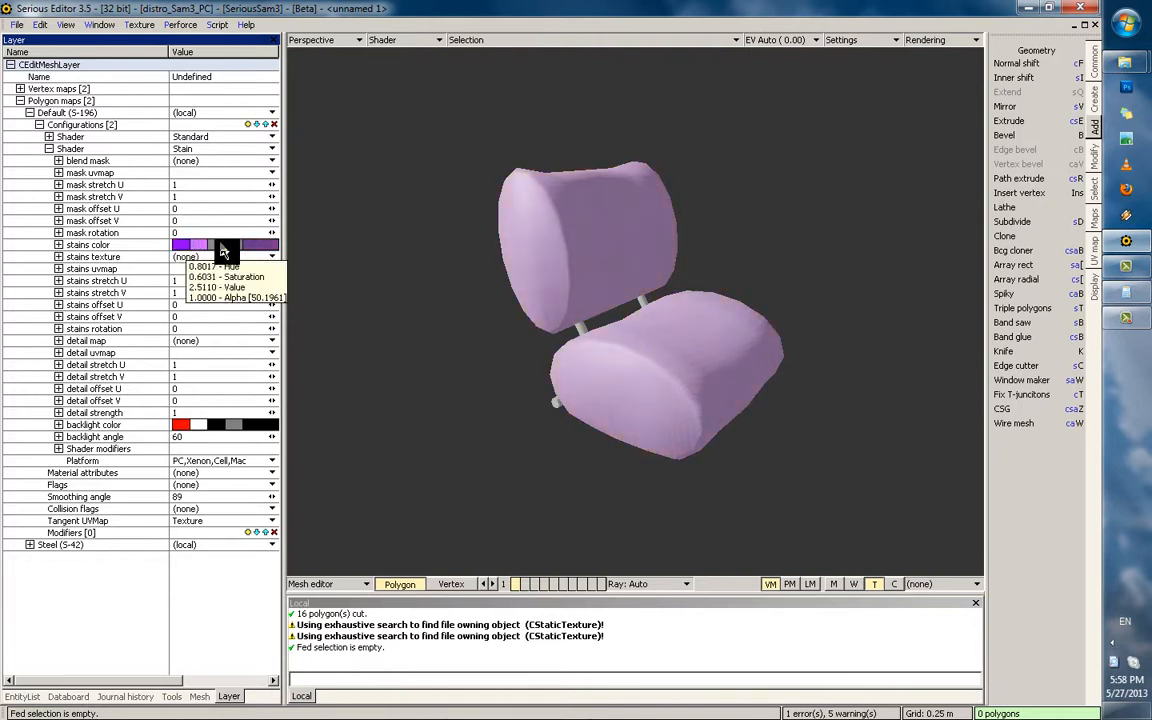
mouse_move(172, 250)
mouse_down()
mouse_move(244, 250)
mouse_move(180, 247)
mouse_up()
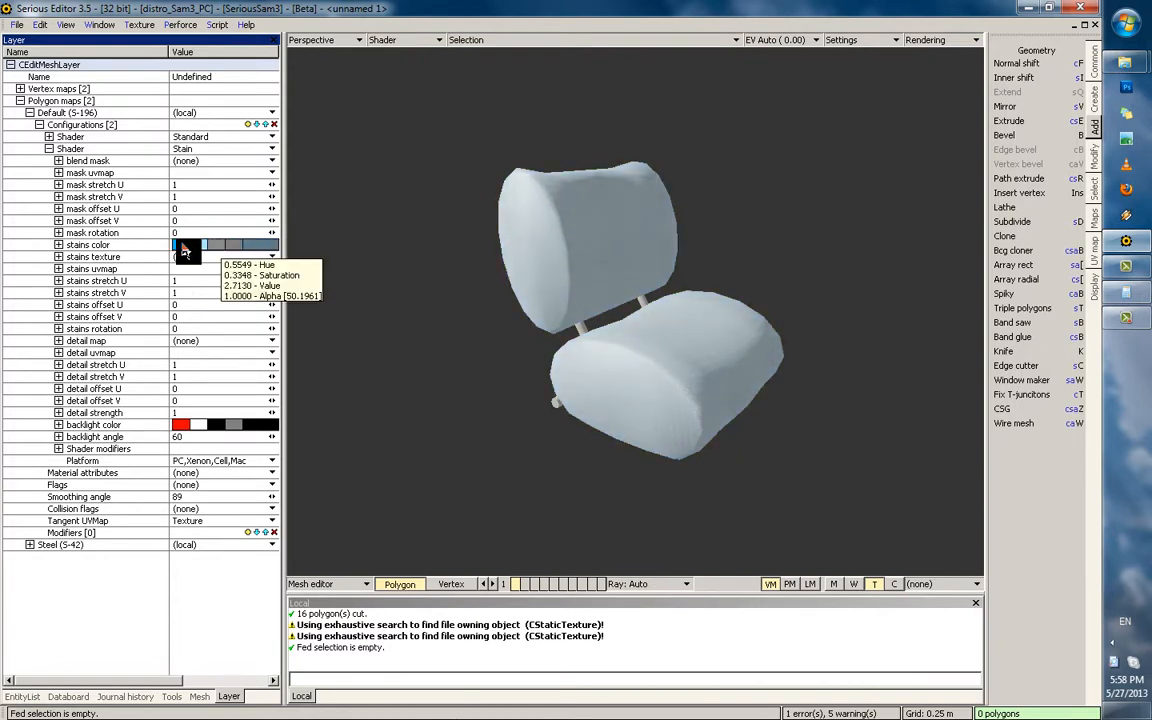
middle_drag(688, 245, 735, 229)
scroll(737, 232, up, 2)
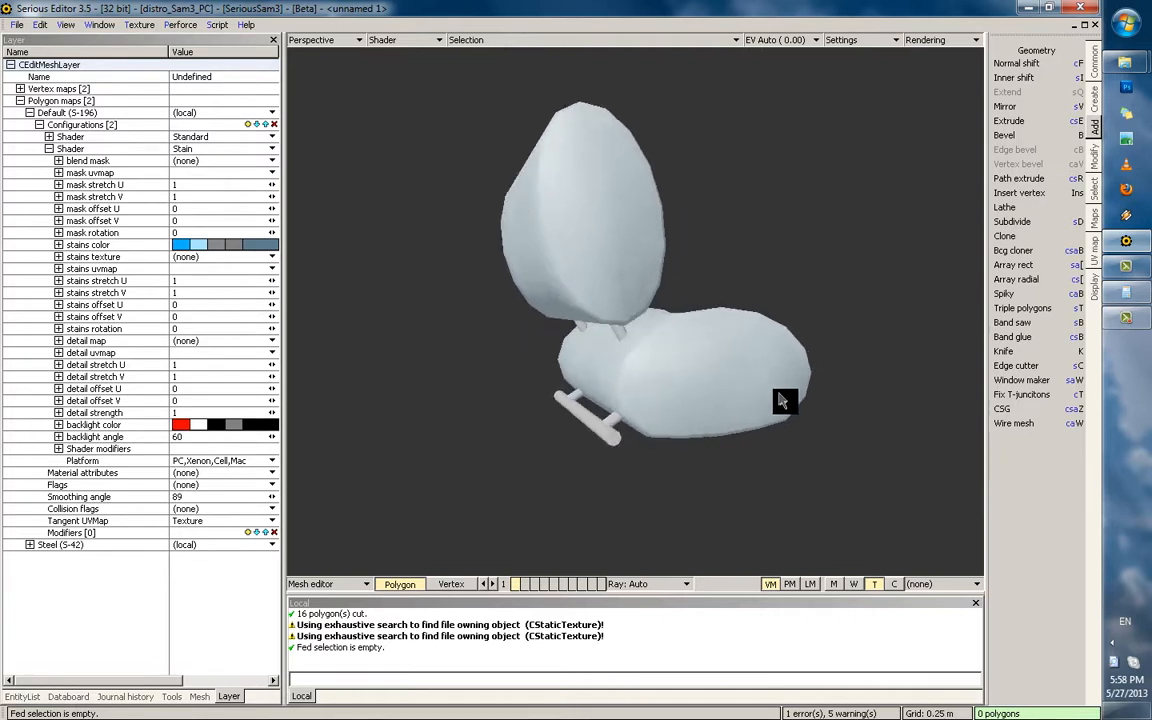
middle_drag(782, 399, 560, 335)
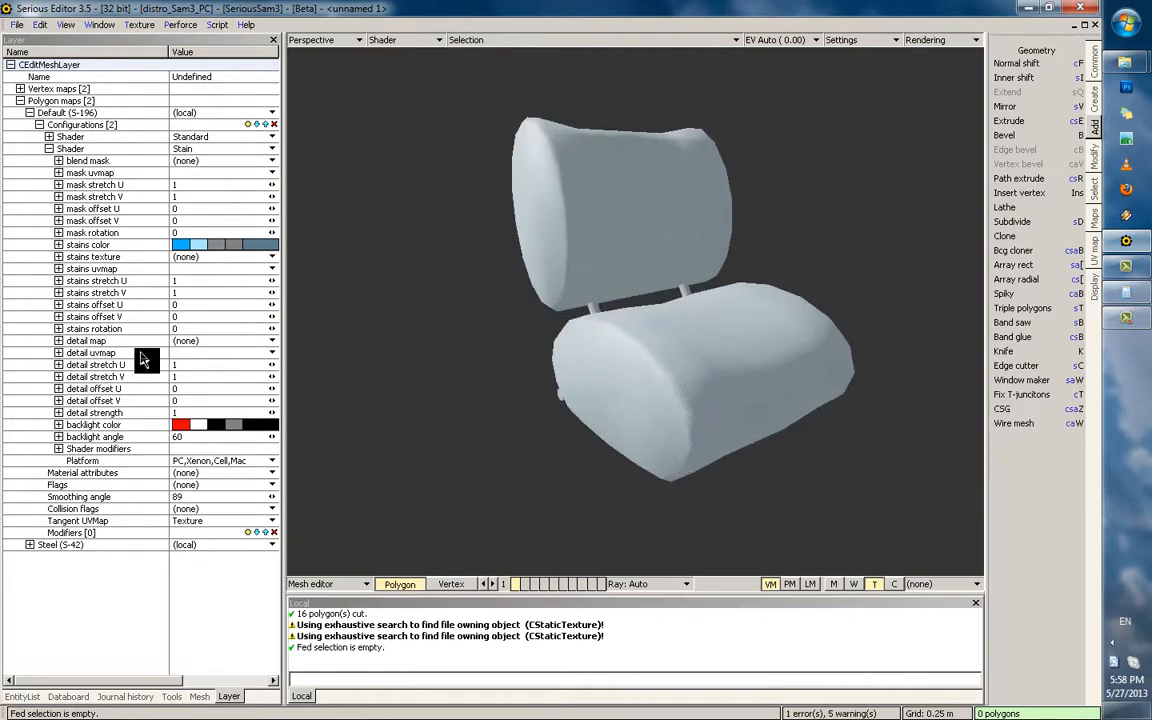
Brighten the Stain shader's backlight color from black to mid gray and check the cushions from several sides
click(200, 433)
drag(218, 428, 390, 428)
middle_drag(805, 362, 690, 362)
mouse_move(224, 430)
mouse_down()
mouse_move(301, 436)
mouse_move(223, 428)
mouse_up()
middle_drag(411, 387, 668, 417)
middle_drag(727, 355, 547, 343)
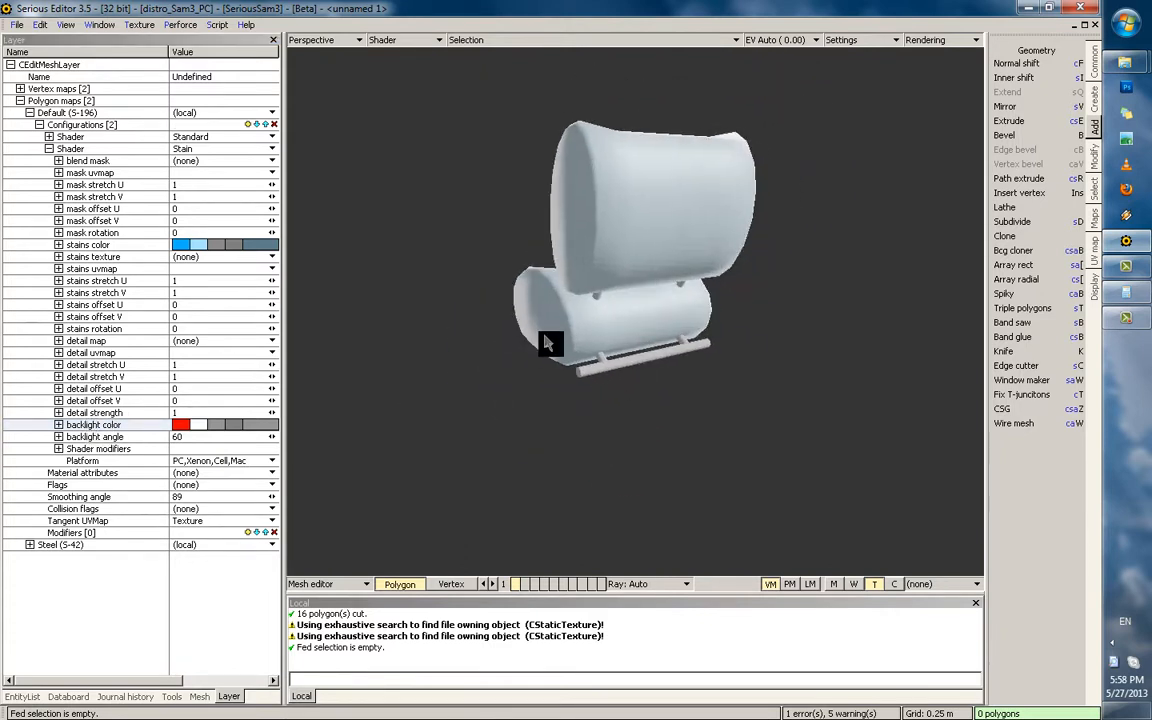
middle_drag(578, 229, 640, 280)
Raise the Stain shader's backlight angle to 90 and check the light on the cushion edges
click(225, 441)
mouse_move(270, 444)
mouse_down()
mouse_move(411, 450)
mouse_move(249, 455)
mouse_move(385, 457)
mouse_up()
middle_drag(605, 287, 567, 366)
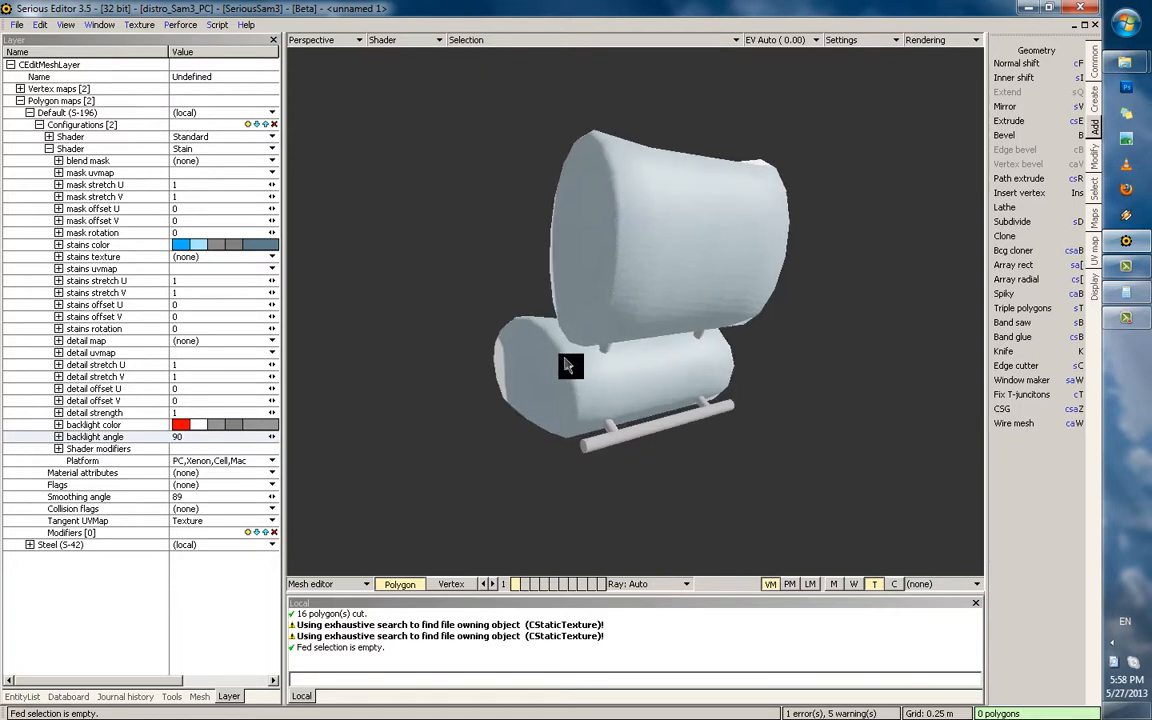
middle_drag(597, 320, 575, 310)
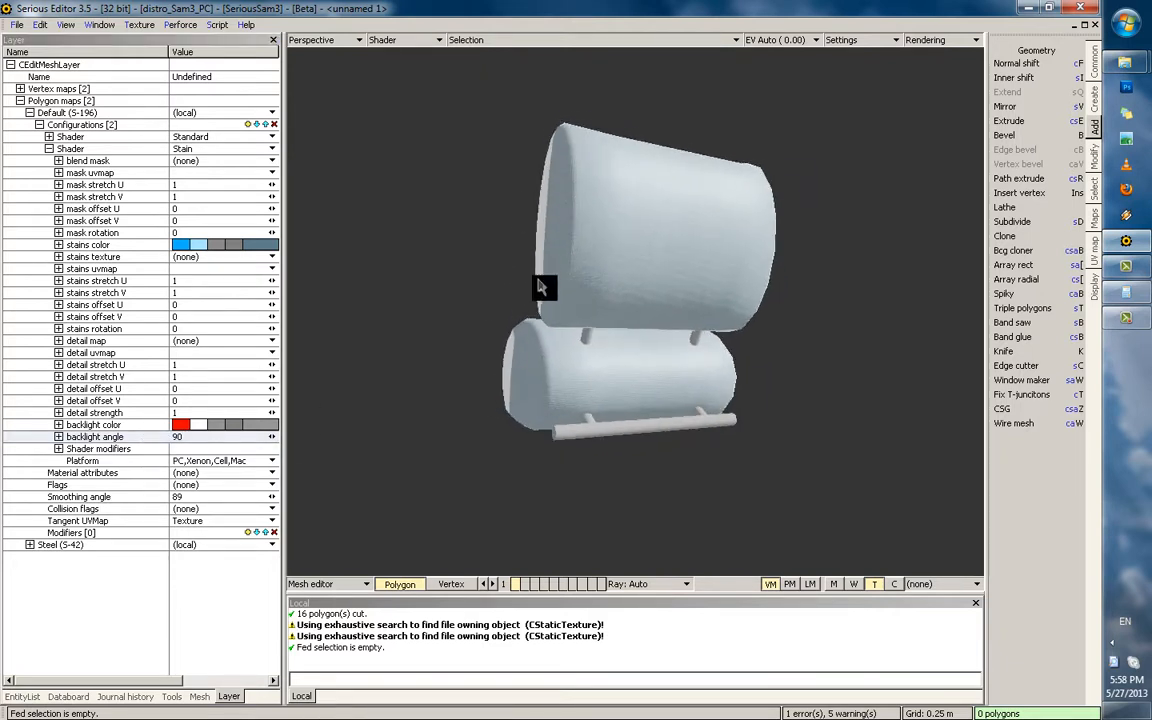
Set the Stain shader's backlight angle to 40 and inspect the chair from the back and side
mouse_move(271, 437)
mouse_down()
mouse_move(147, 442)
mouse_move(177, 443)
mouse_up()
middle_drag(470, 400, 311, 416)
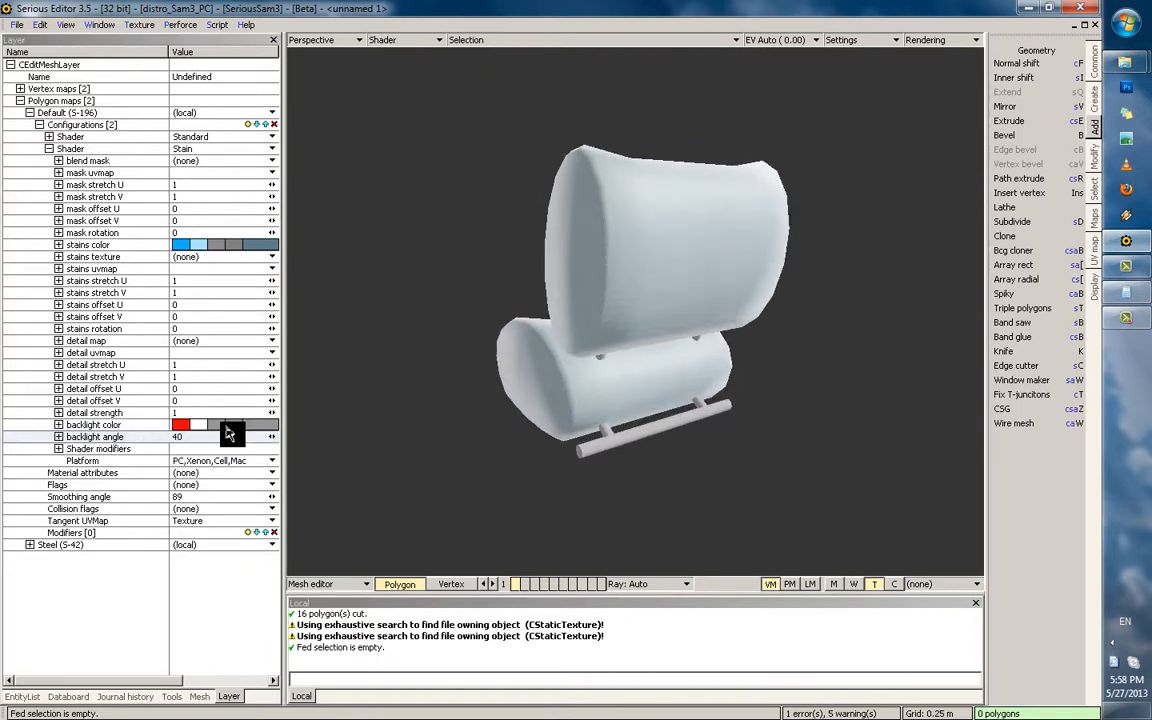
middle_drag(450, 340, 560, 350)
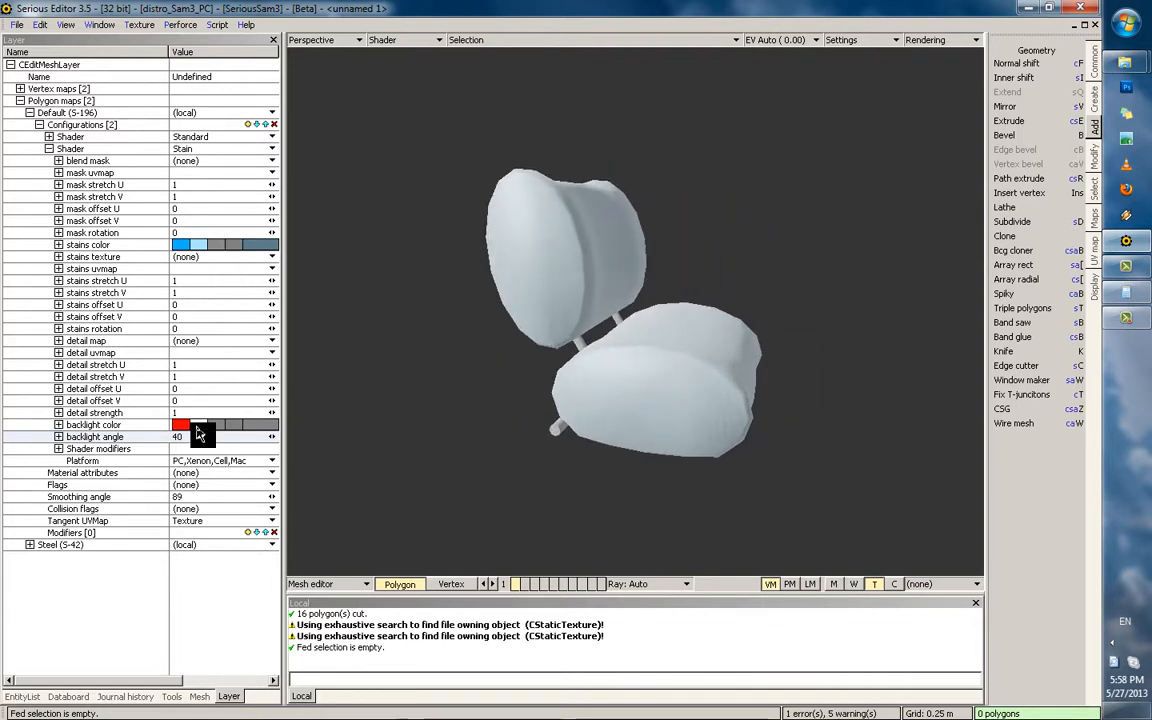
Tint the Stain shader's backlight color light blue and inspect the cushions up close
mouse_move(197, 428)
mouse_down()
mouse_move(298, 432)
mouse_move(175, 430)
mouse_up()
scroll(555, 366, down, 2)
middle_drag(555, 366, 337, 349)
middle_drag(596, 316, 668, 250)
scroll(560, 408, up, 3)
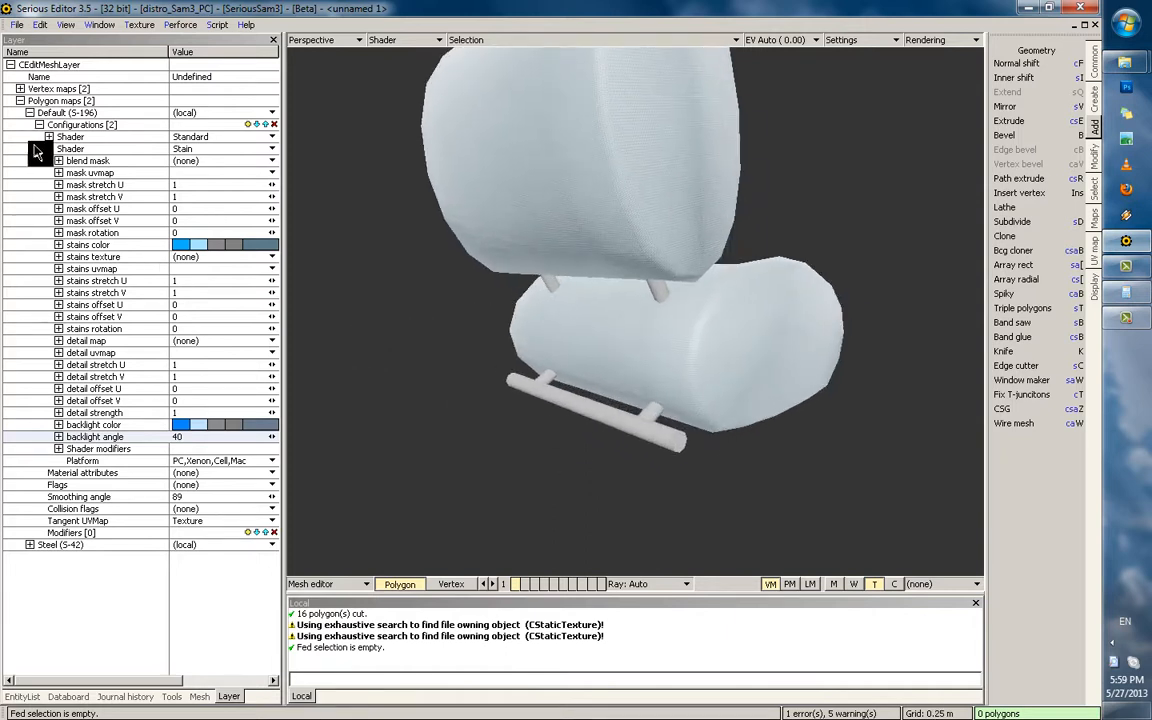
Collapse the Default polygon map, expand the Steel map and raise its shader's base specularity to 0.826
click(30, 113)
click(30, 125)
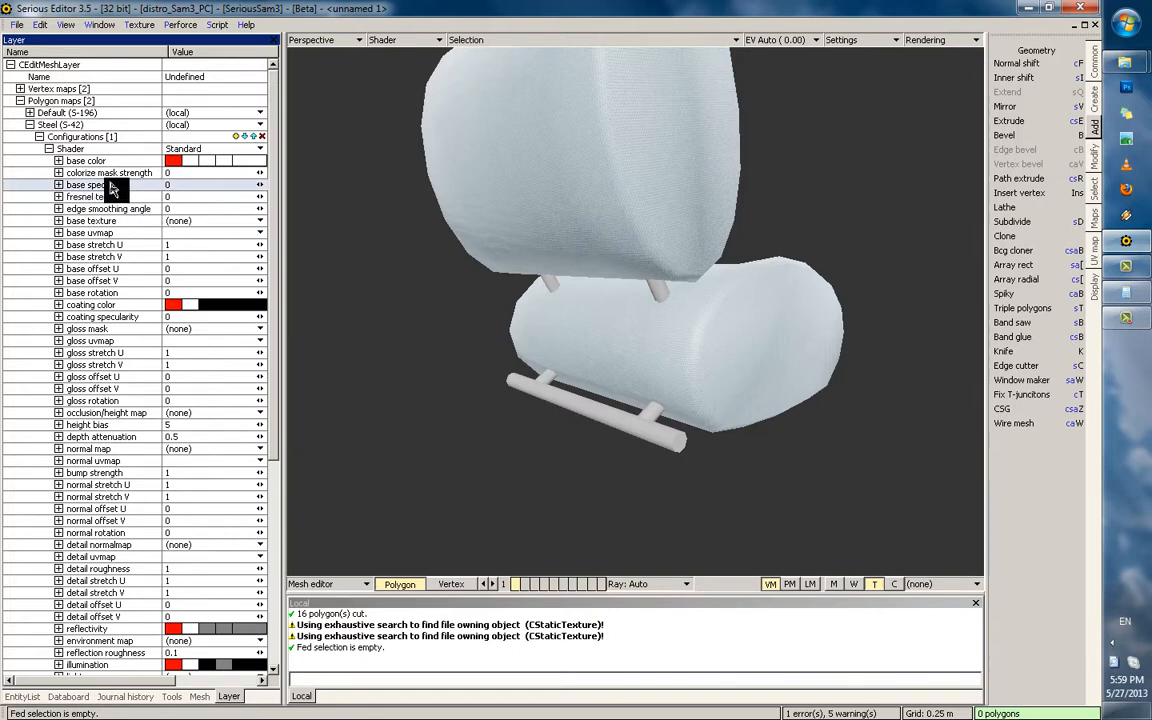
drag(258, 184, 915, 209)
scroll(540, 305, up, 1)
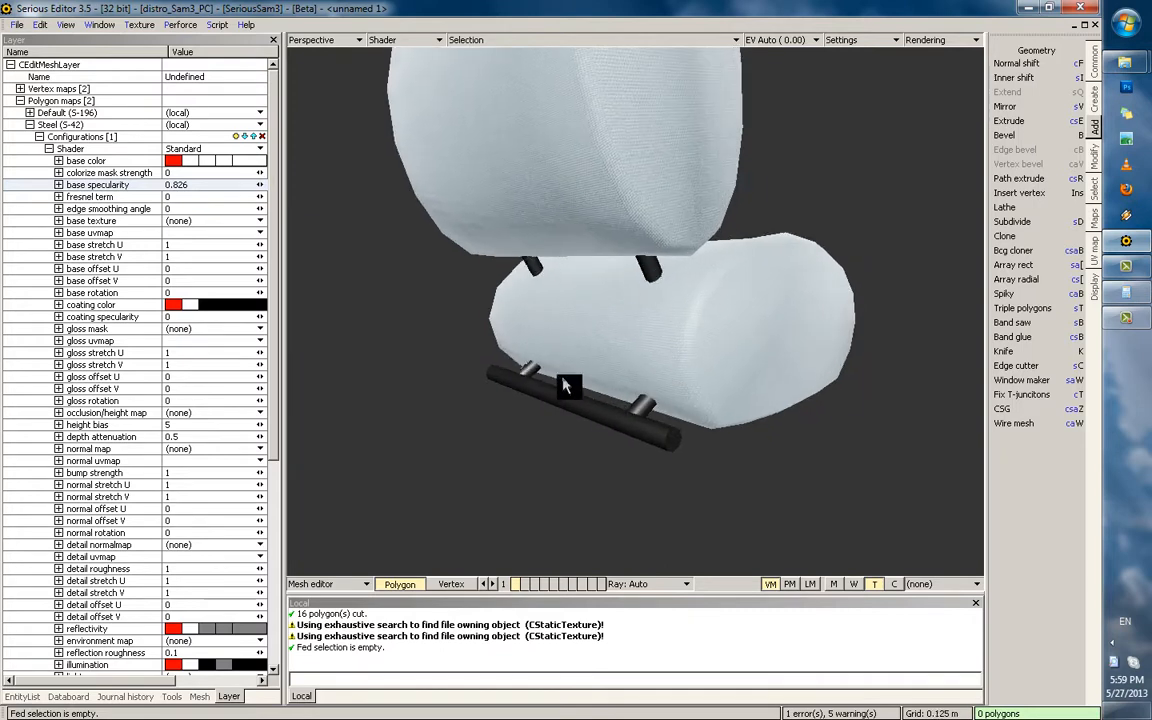
middle_drag(661, 322, 650, 306)
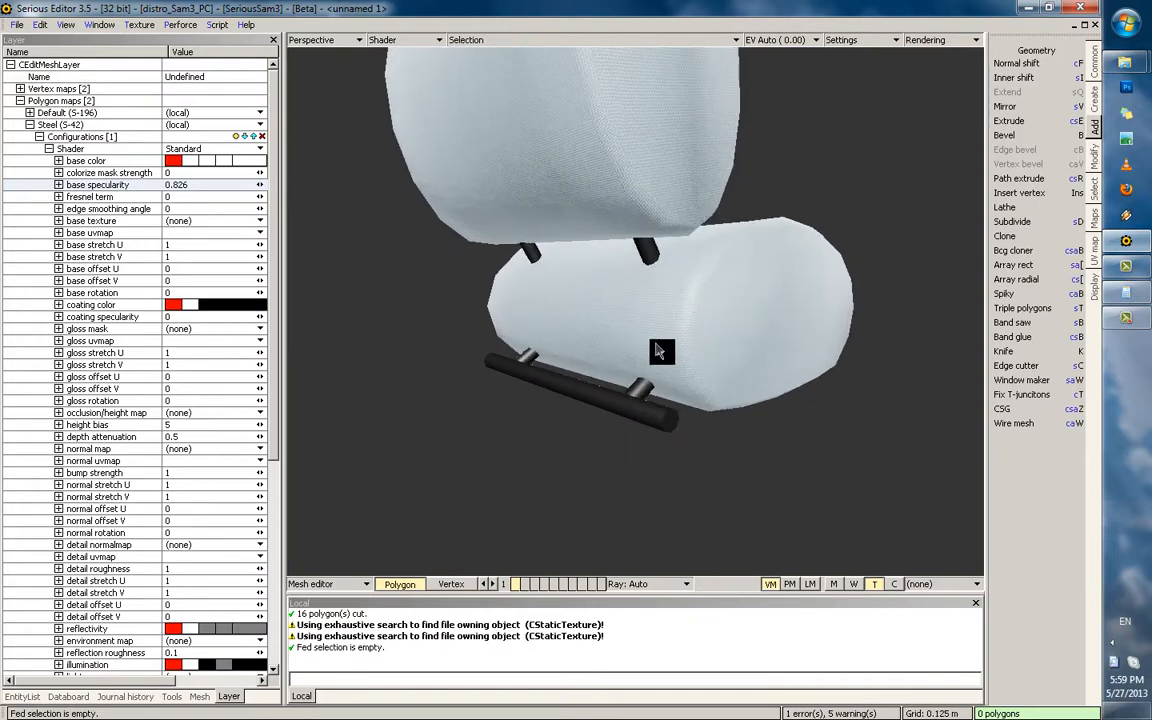
scroll(656, 402, up, 2)
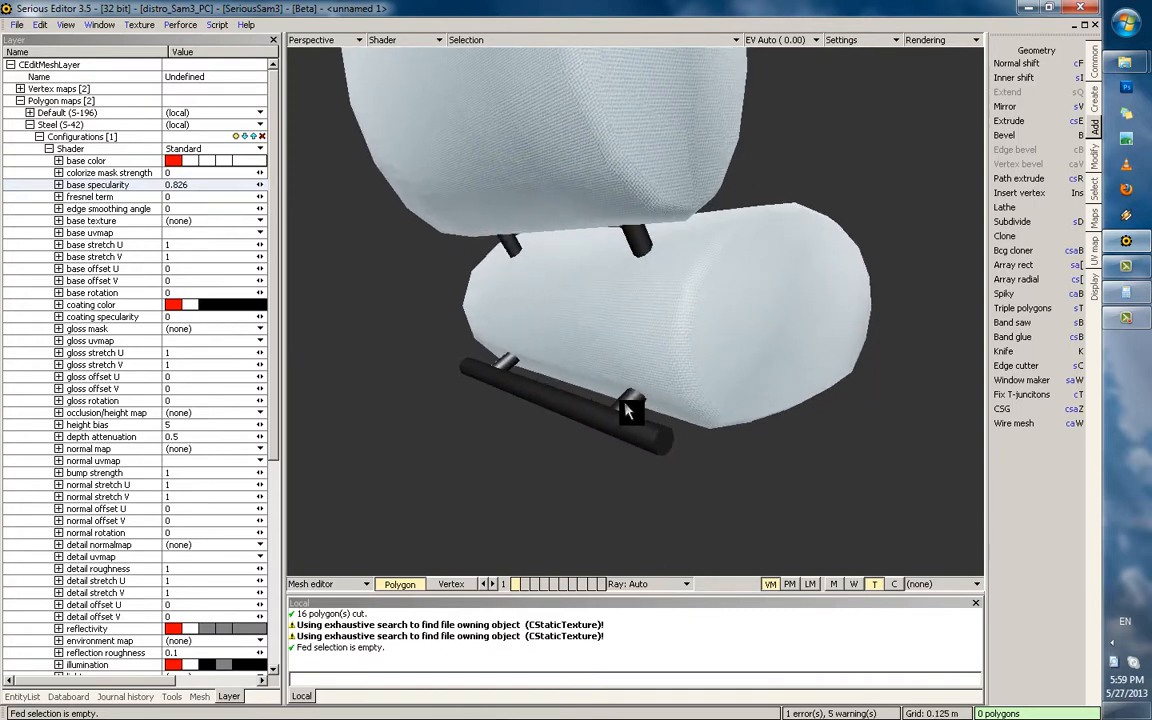
Review the Steel shader's base specularity and coating color settings against the look of the support bars
scroll(226, 507, down, 9)
scroll(201, 510, up, 8)
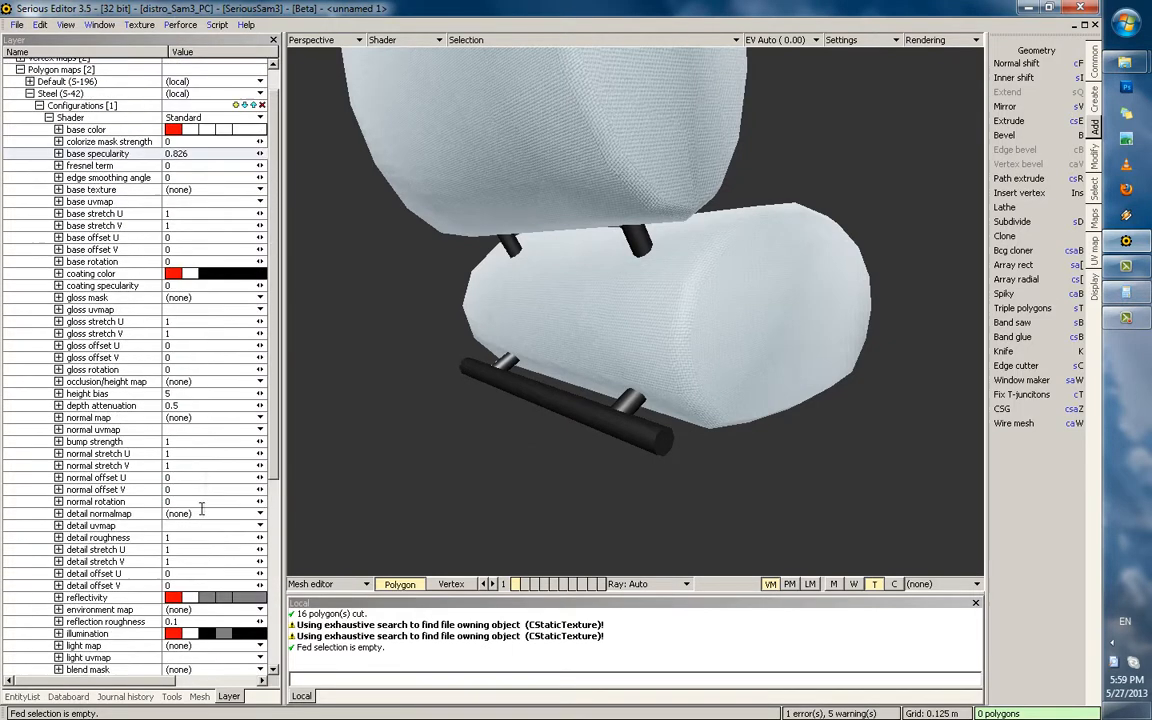
scroll(201, 510, up, 1)
click(118, 187)
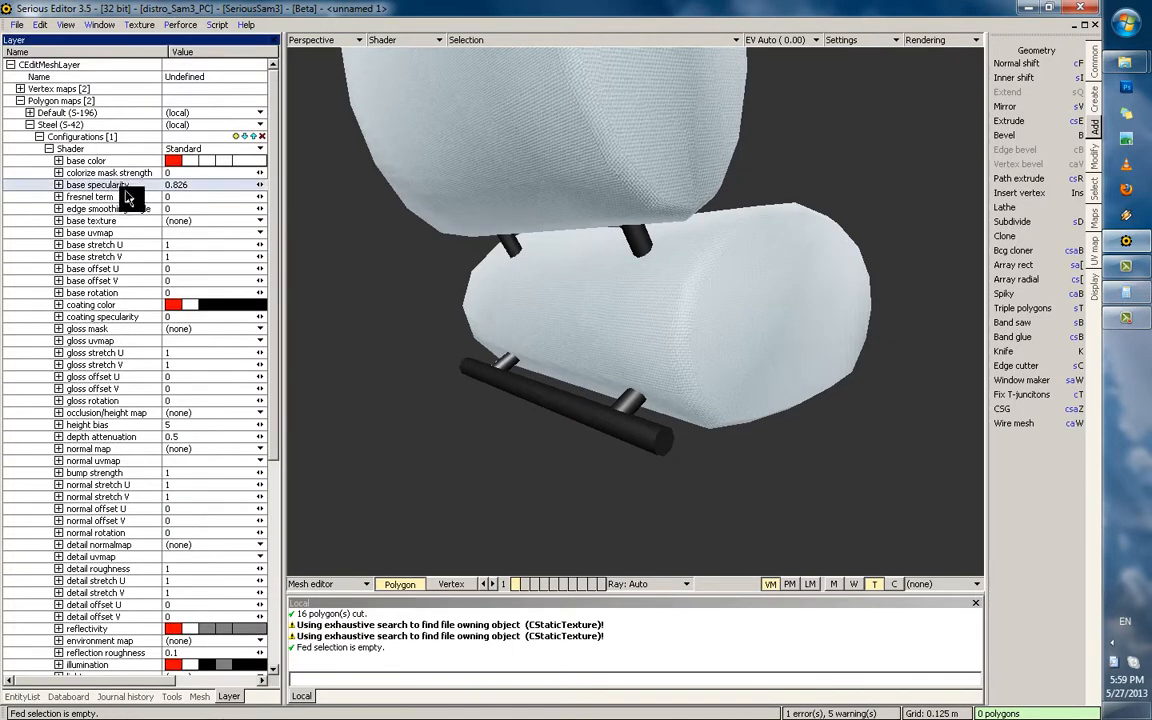
scroll(560, 368, up, 2)
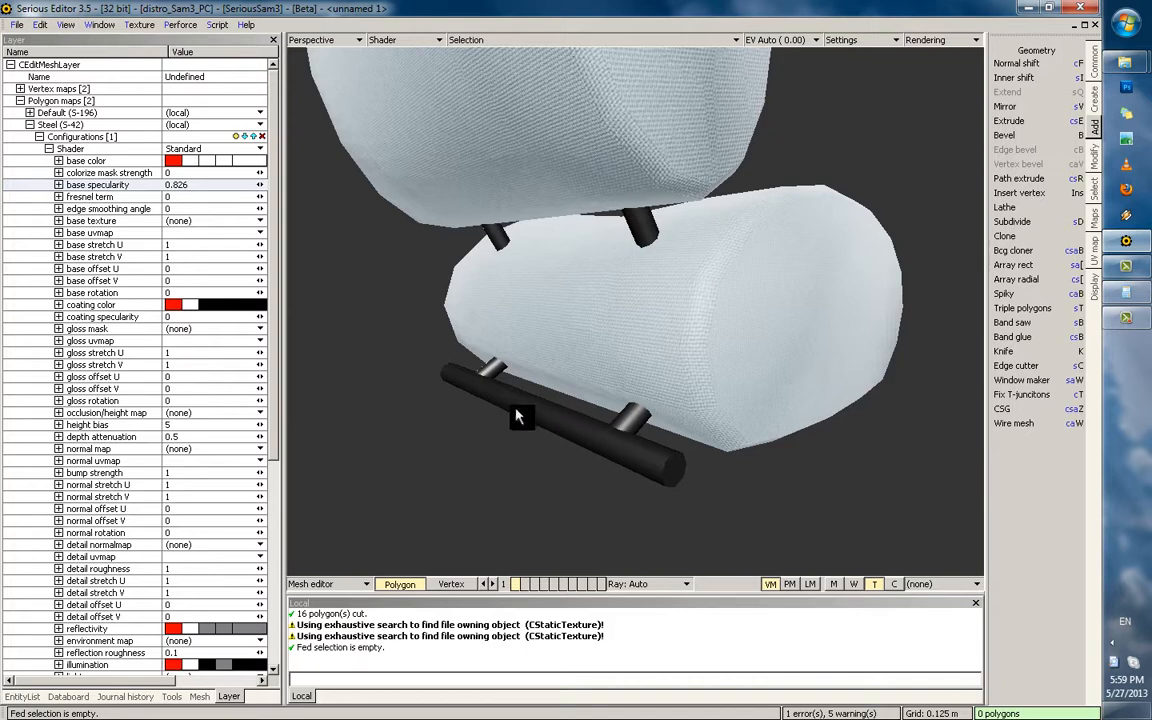
click(104, 307)
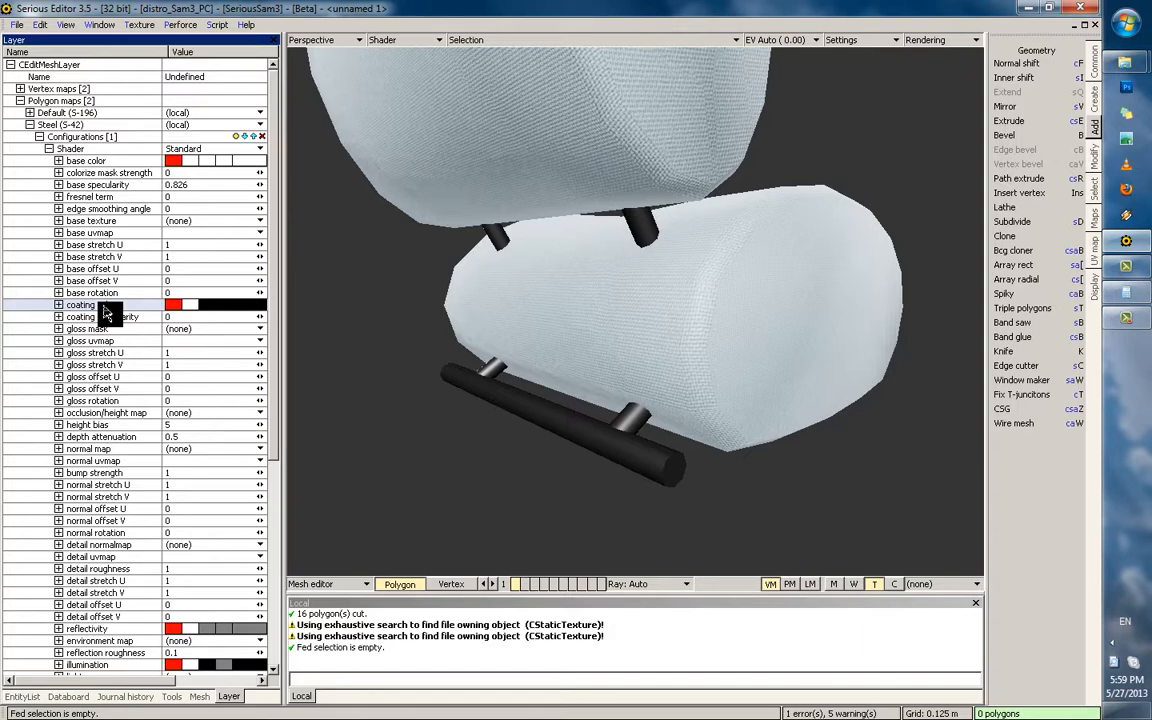
click(437, 338)
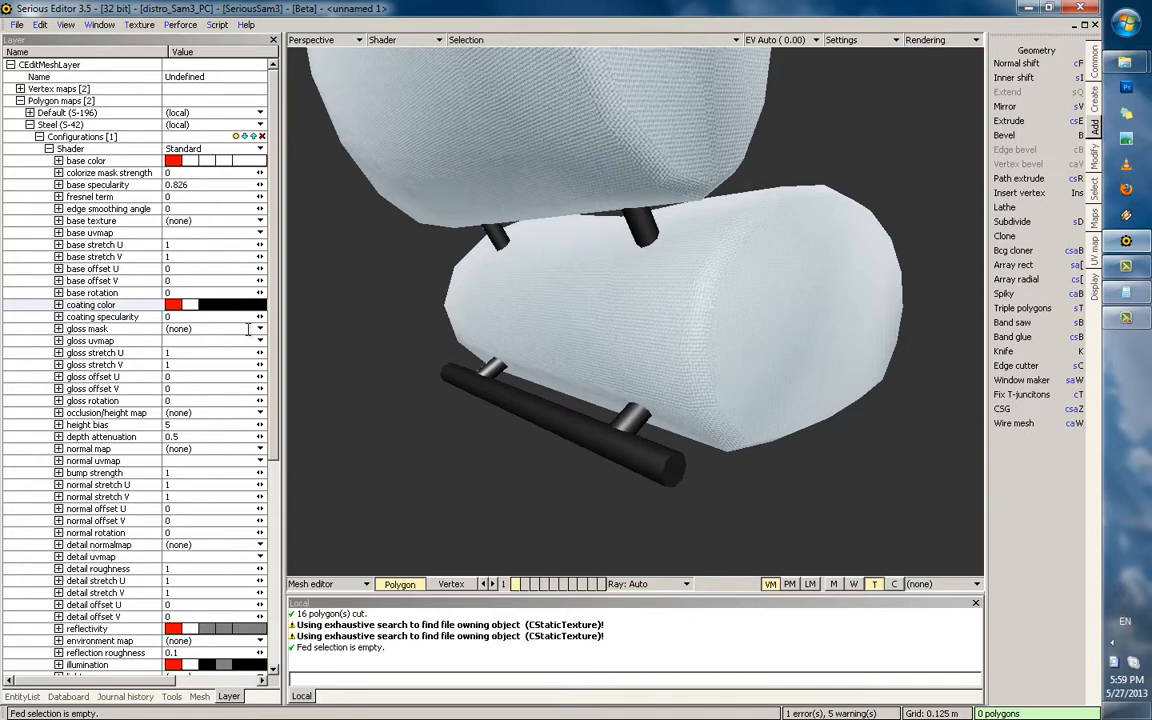
Locate the Steel polygon map's smoothing angle and examine the shading on the support bars up close
scroll(212, 340, down, 1)
scroll(200, 350, up, 1)
scroll(168, 360, down, 10)
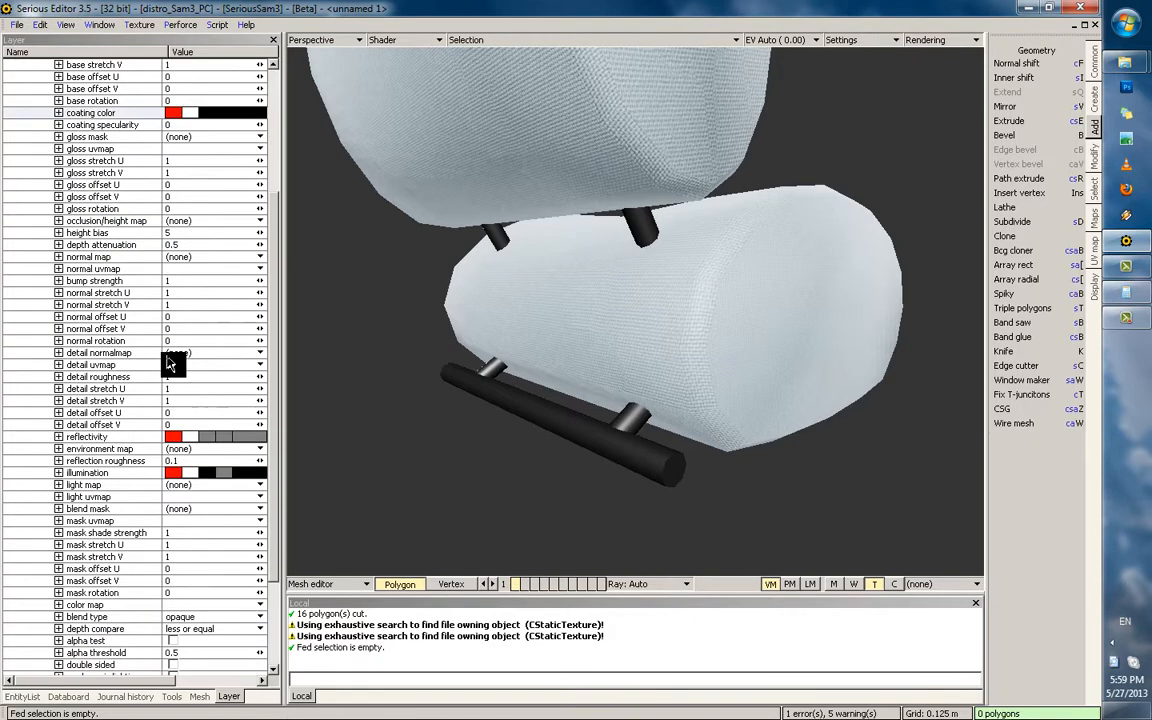
click(131, 637)
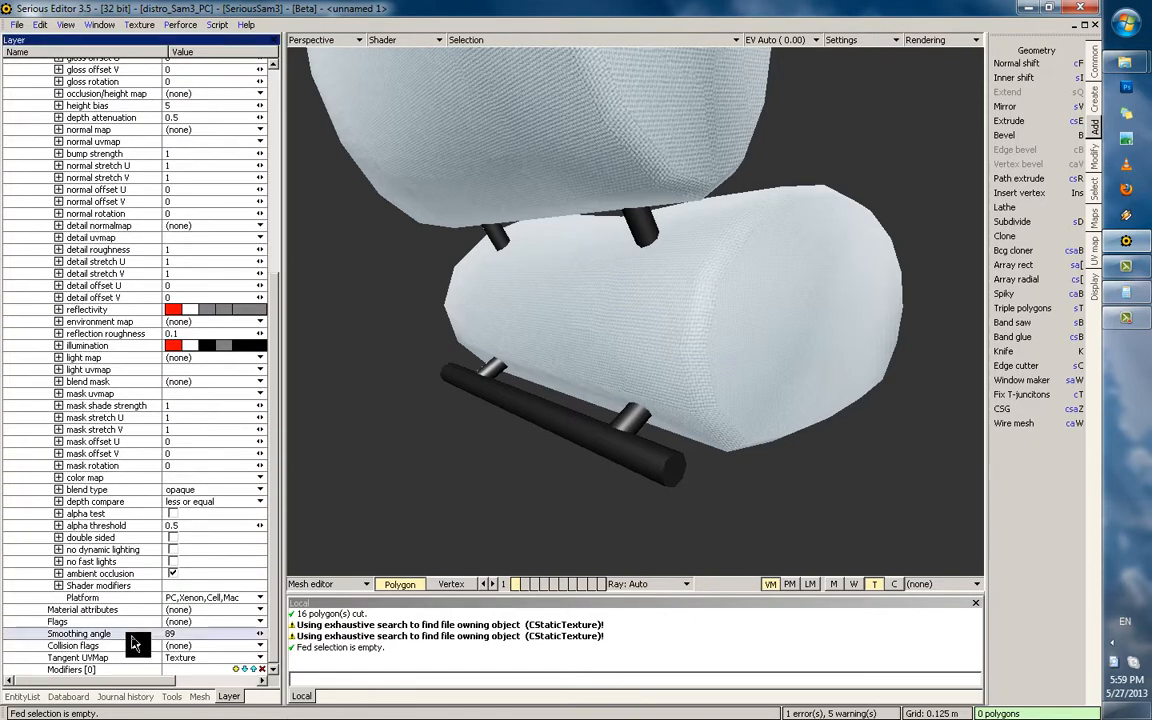
double_click(171, 634)
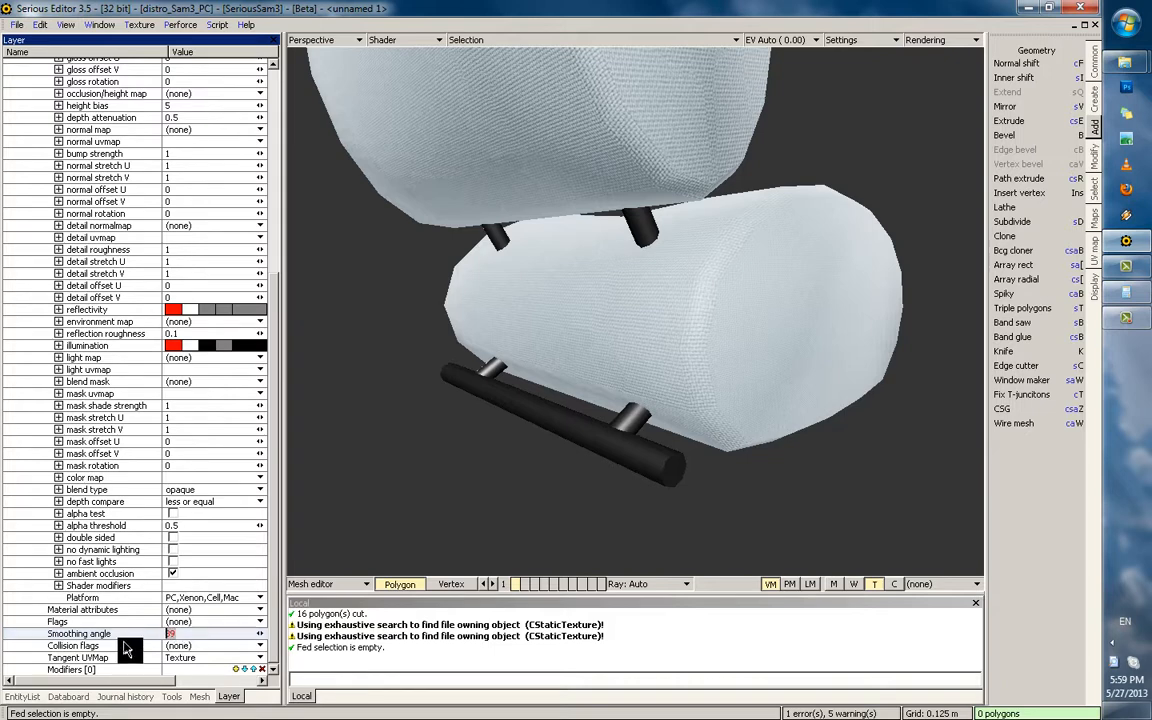
click(622, 378)
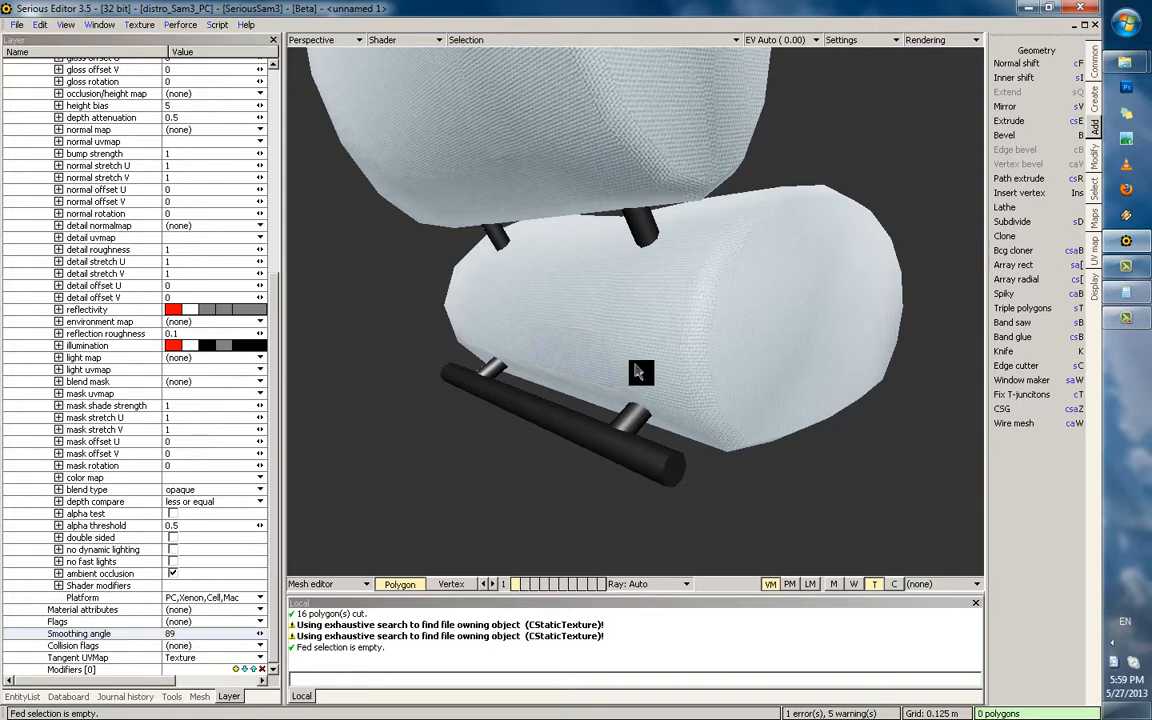
middle_drag(636, 371, 663, 450)
scroll(626, 378, up, 2)
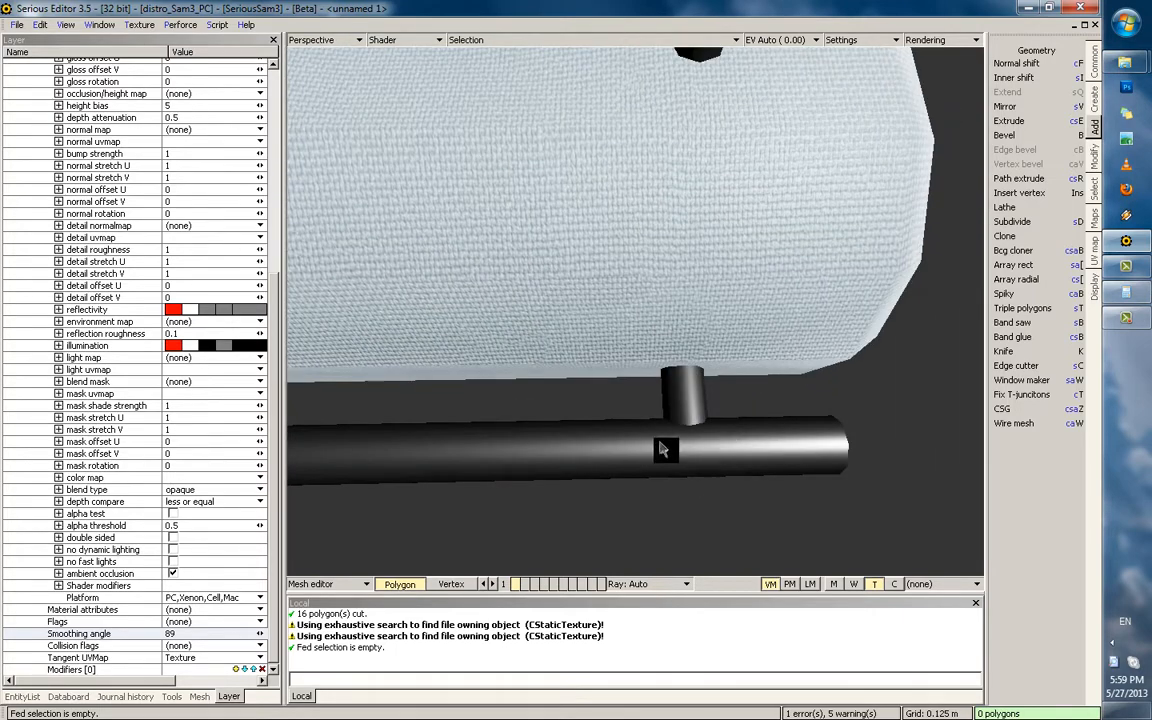
Set the Steel polygon map's smoothing angle to 1 and inspect the support bars' facets
drag(189, 635, 145, 636)
text(1)
key(Return)
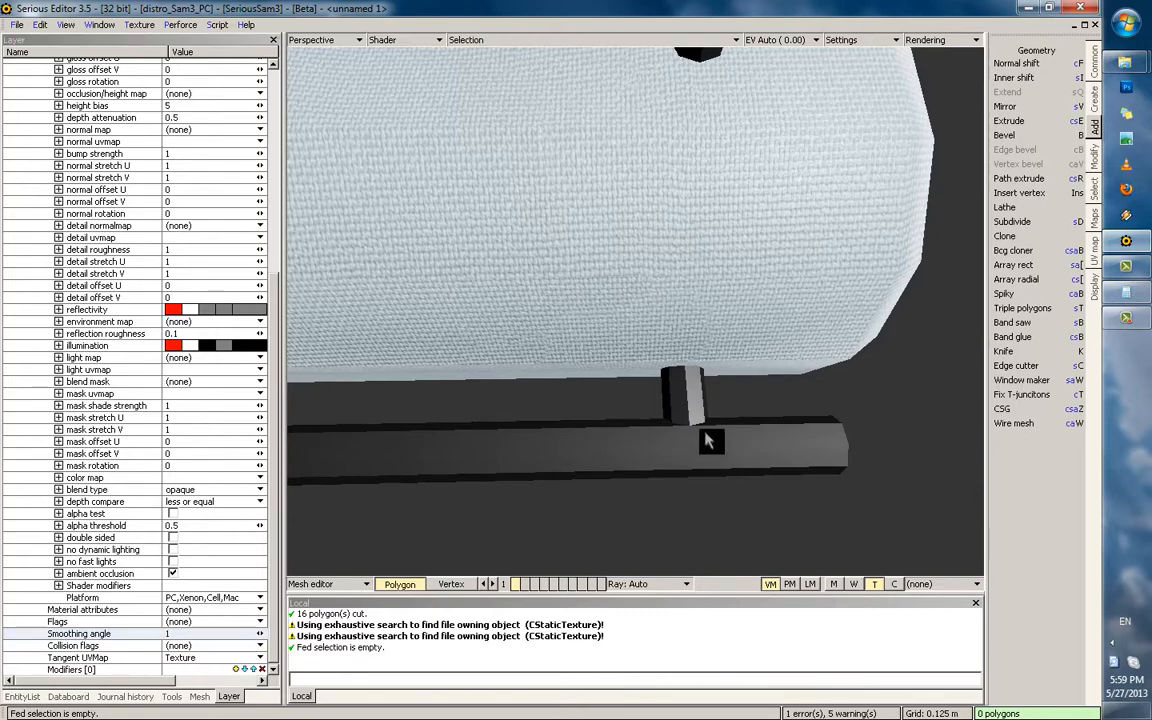
middle_drag(707, 441, 632, 456)
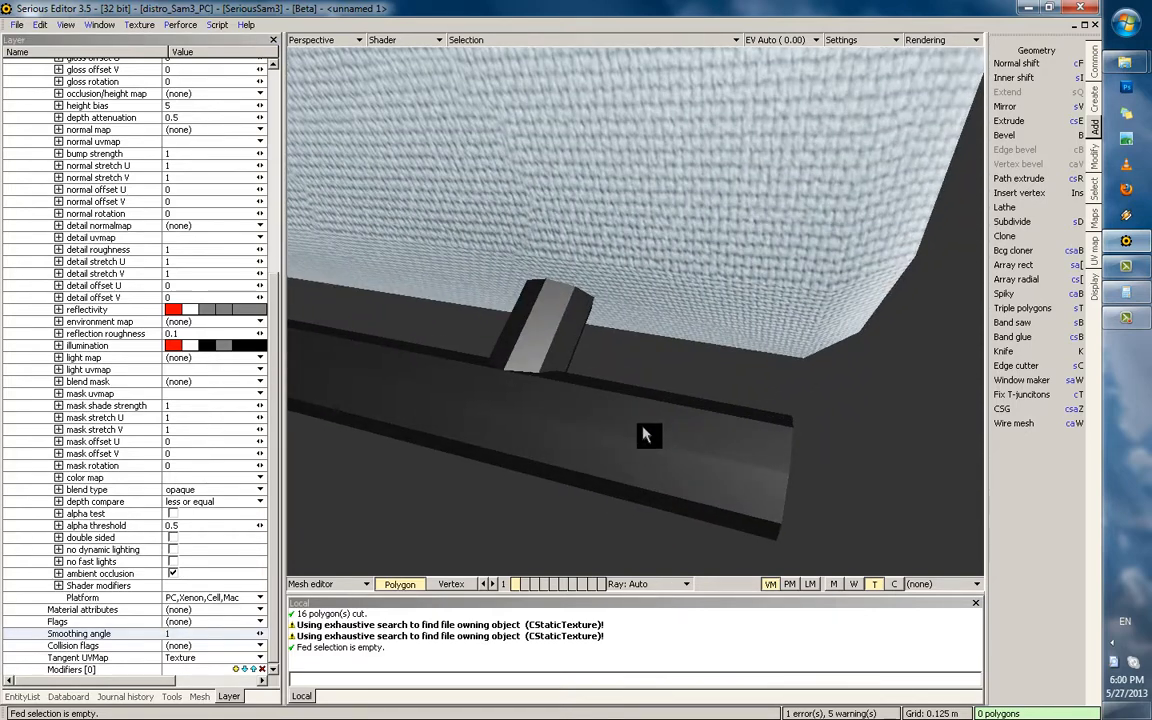
click(145, 636)
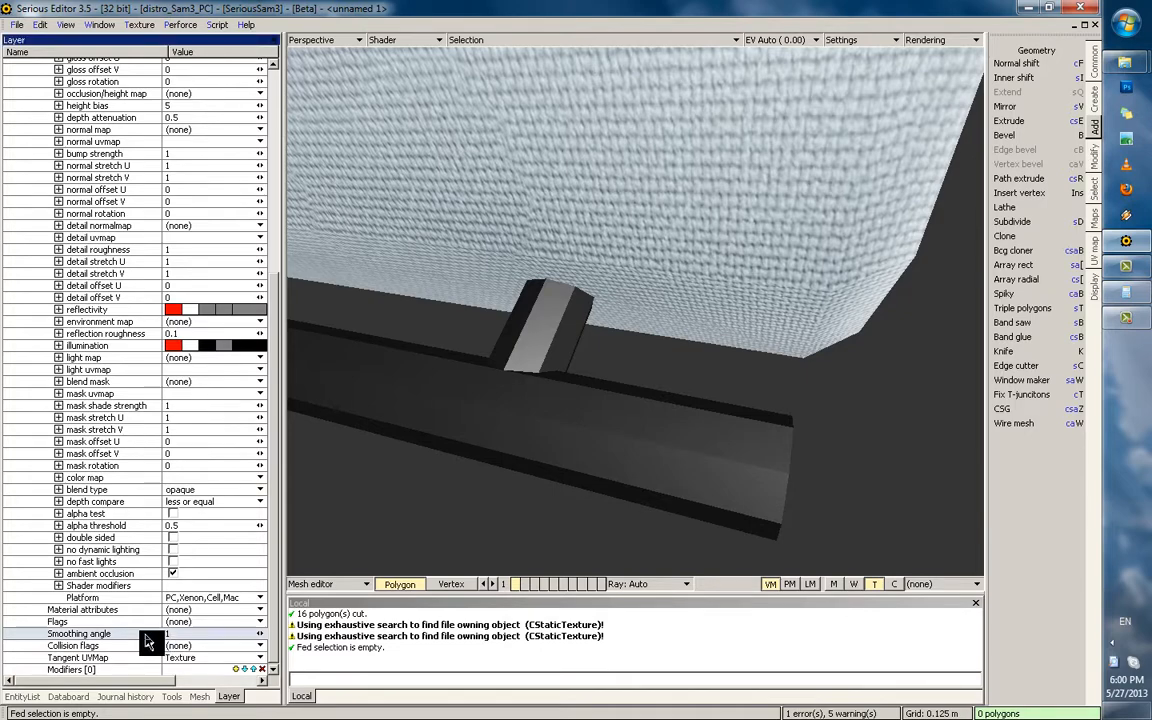
Collapse the Steel map, expand the Default map and set its smoothing angle to 1, checking the seat cushion
middle_drag(400, 510, 460, 316)
scroll(10, 210, up, 9)
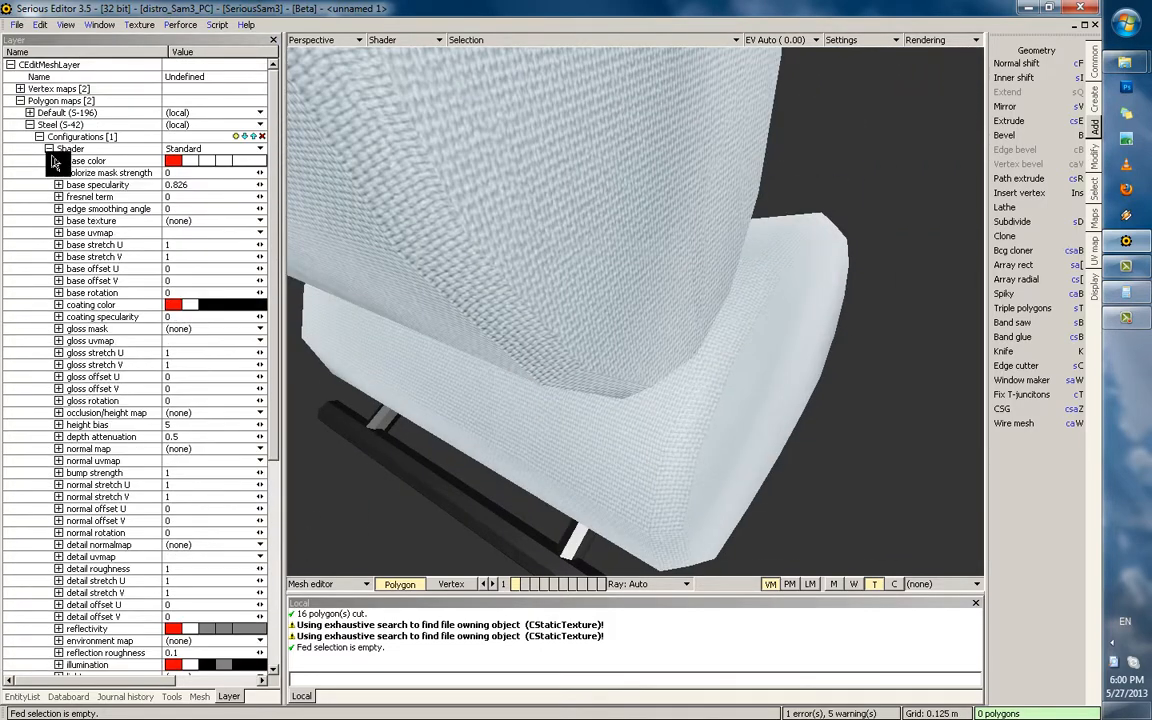
click(30, 124)
click(30, 112)
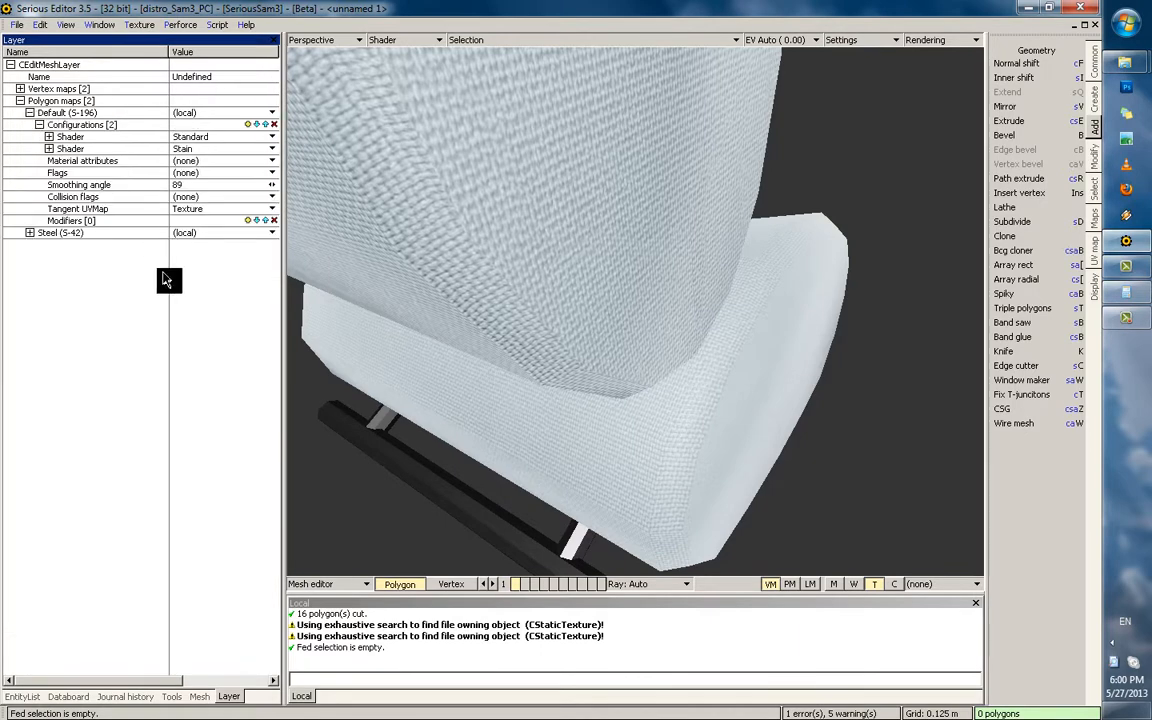
drag(193, 184, 134, 188)
text(1)
key(Return)
middle_drag(470, 240, 584, 278)
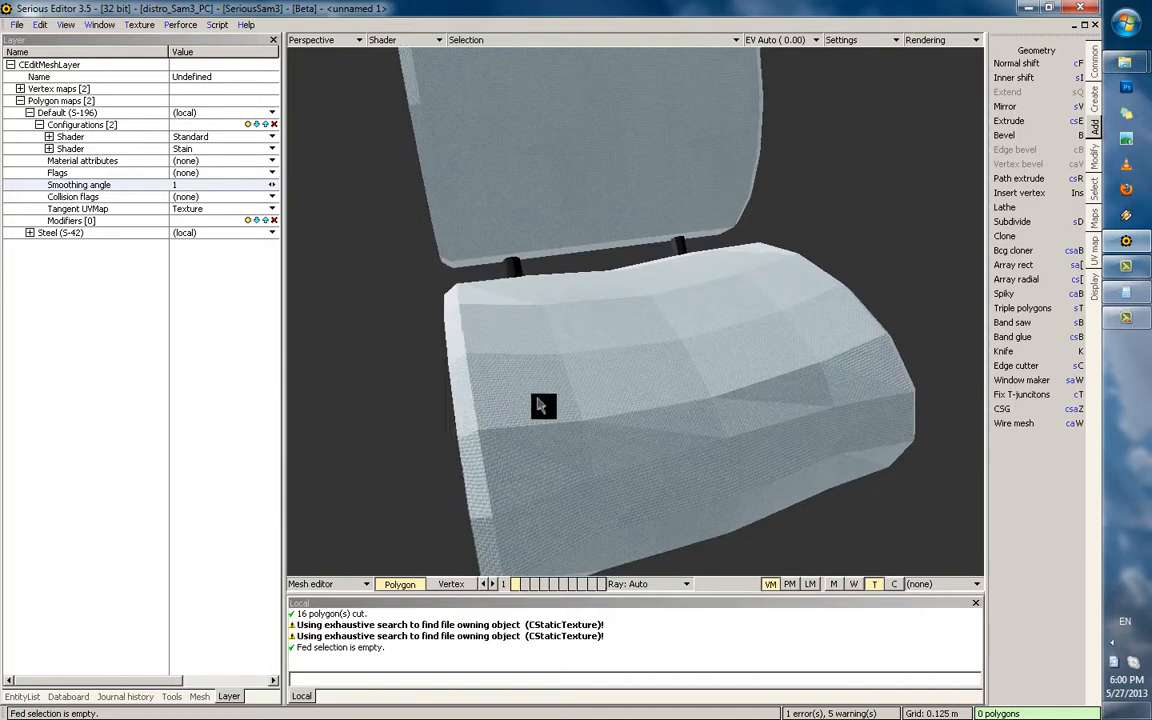
mouse_move(543, 404)
middle_down()
mouse_move(540, 371)
mouse_move(560, 411)
middle_up()
middle_drag(673, 326, 606, 370)
Raise the Default polygon map's smoothing angle to about 42.43 and inspect the seat cushion's side edge
drag(271, 185, 458, 200)
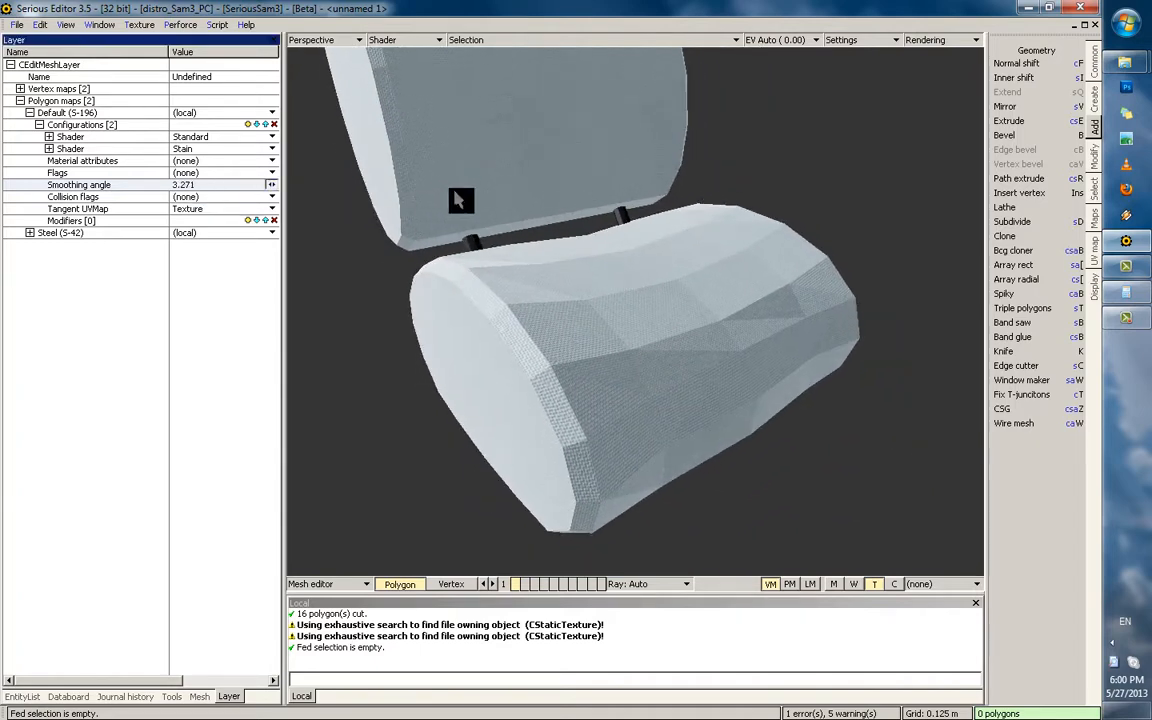
drag(846, 193, 627, 375)
mouse_move(587, 336)
mouse_down()
mouse_move(252, 186)
mouse_move(345, 180)
mouse_move(130, 222)
mouse_up()
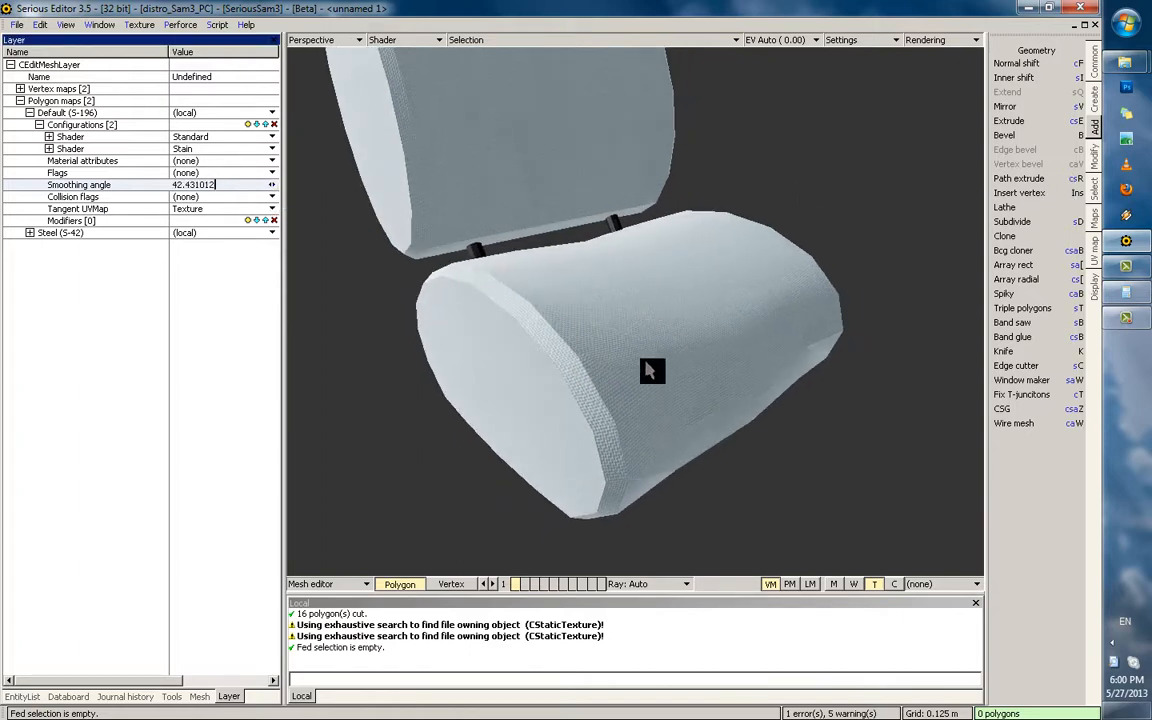
middle_drag(652, 371, 596, 486)
click(156, 190)
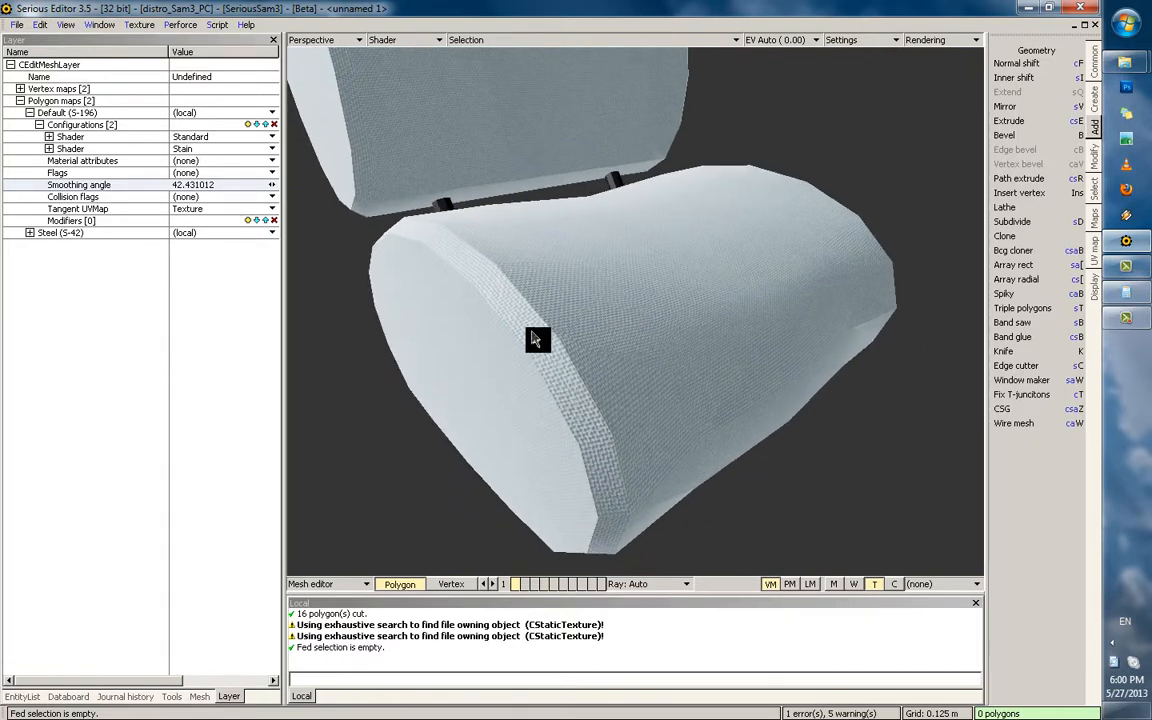
Set the Default polygon map's smoothing angle to 80 and view the seat from below
mouse_move(274, 187)
mouse_down()
mouse_move(383, 185)
mouse_move(388, 206)
mouse_move(312, 211)
mouse_move(311, 185)
mouse_move(490, 195)
mouse_up()
text(80)
key(Return)
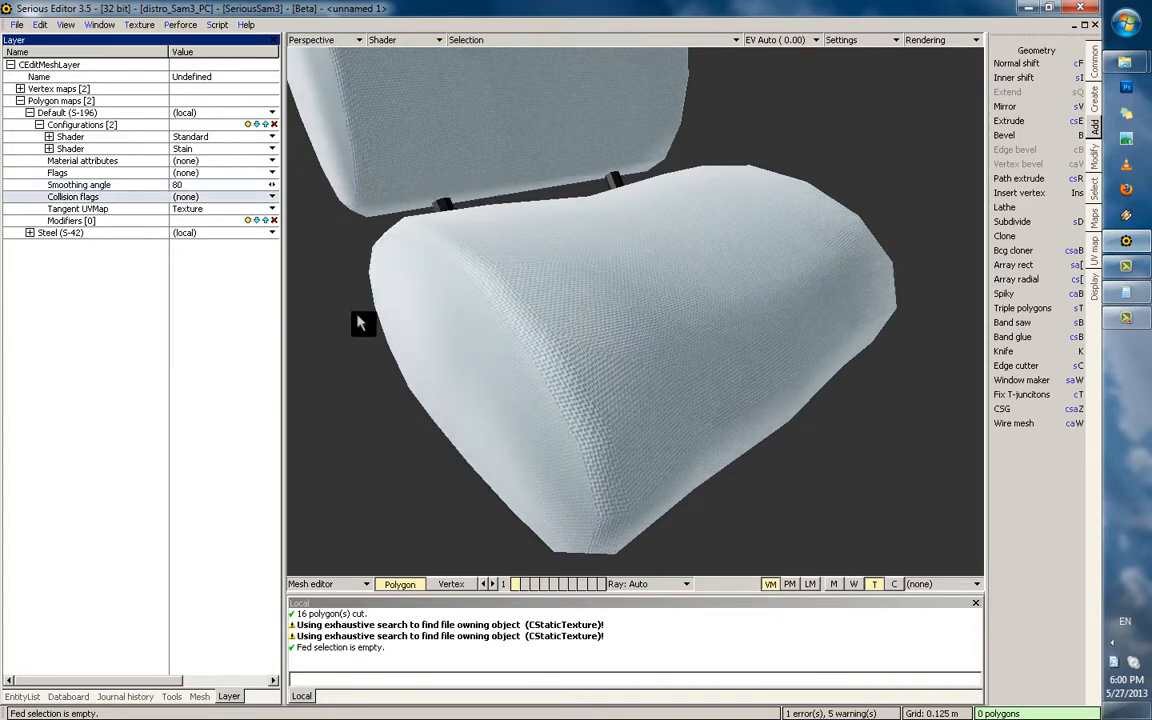
middle_drag(358, 318, 332, 350)
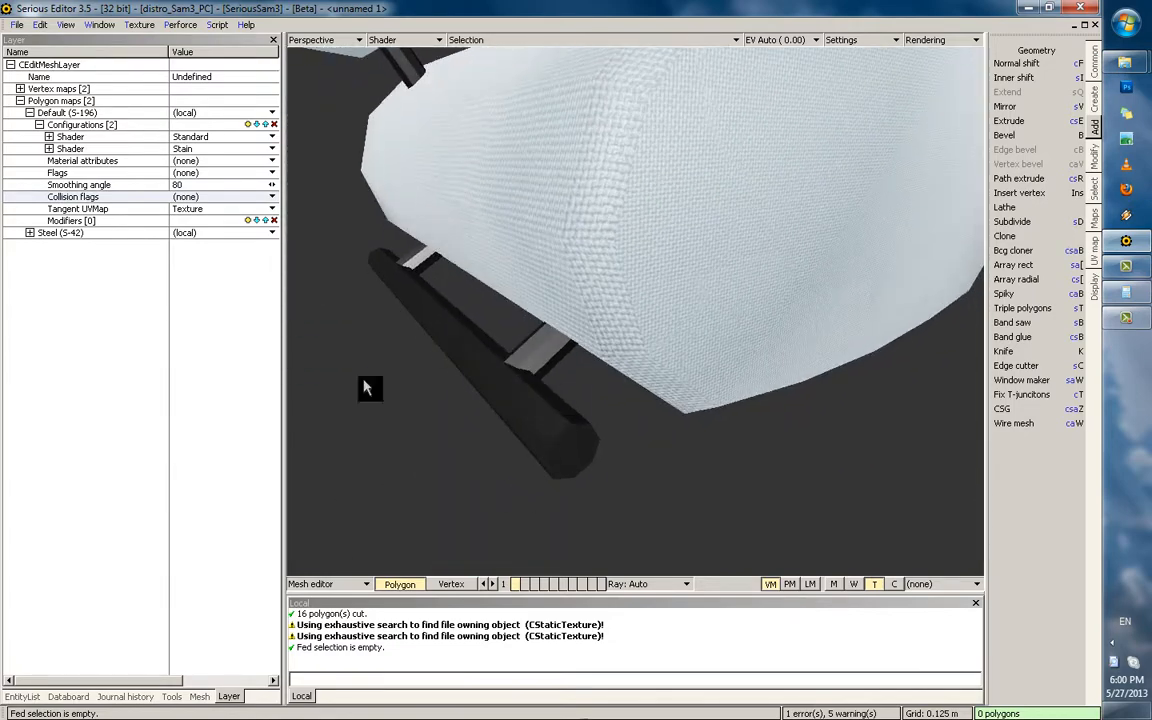
Expand the Steel polygon map and compare the chair in the different viewport display modes, ending in Shader display
click(30, 232)
scroll(248, 435, down, 6)
scroll(248, 443, down, 5)
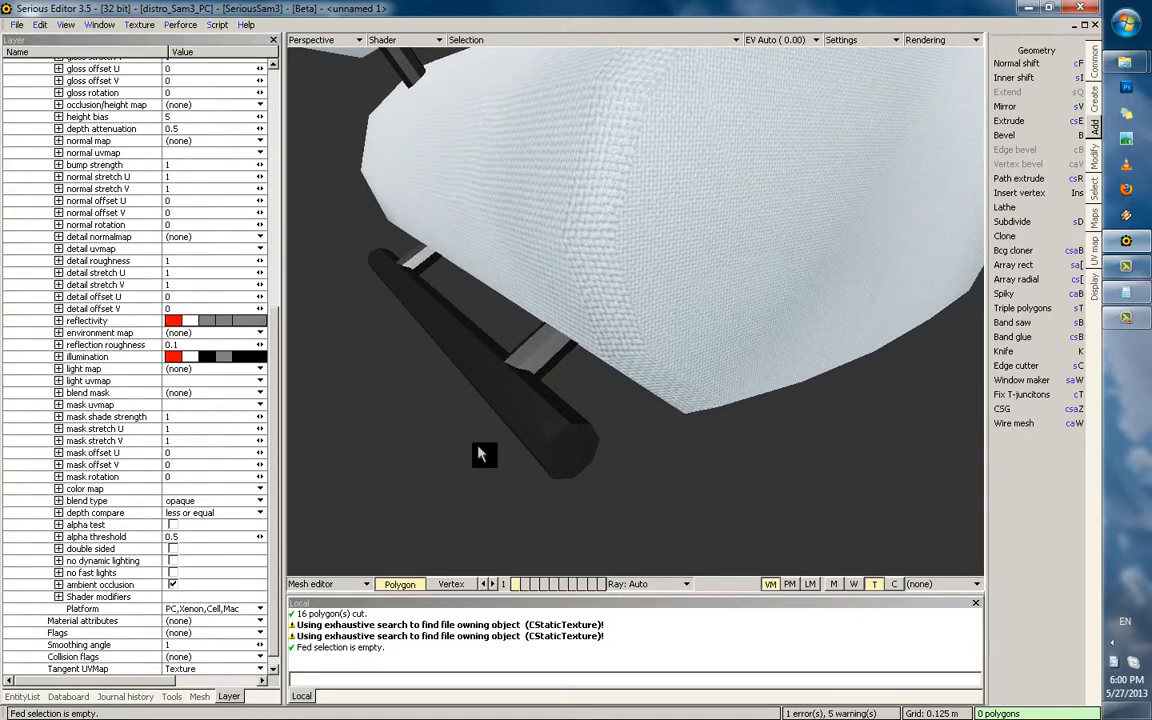
key(6)
key(7)
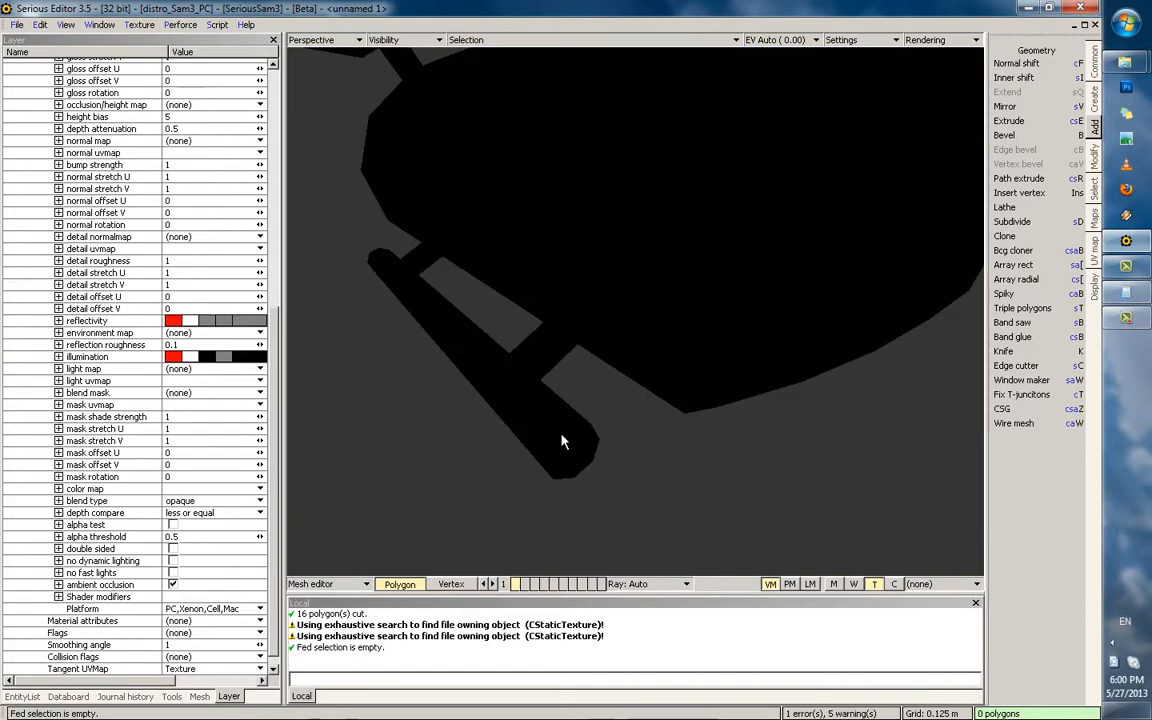
key(8)
key(9)
key(0)
key(5)
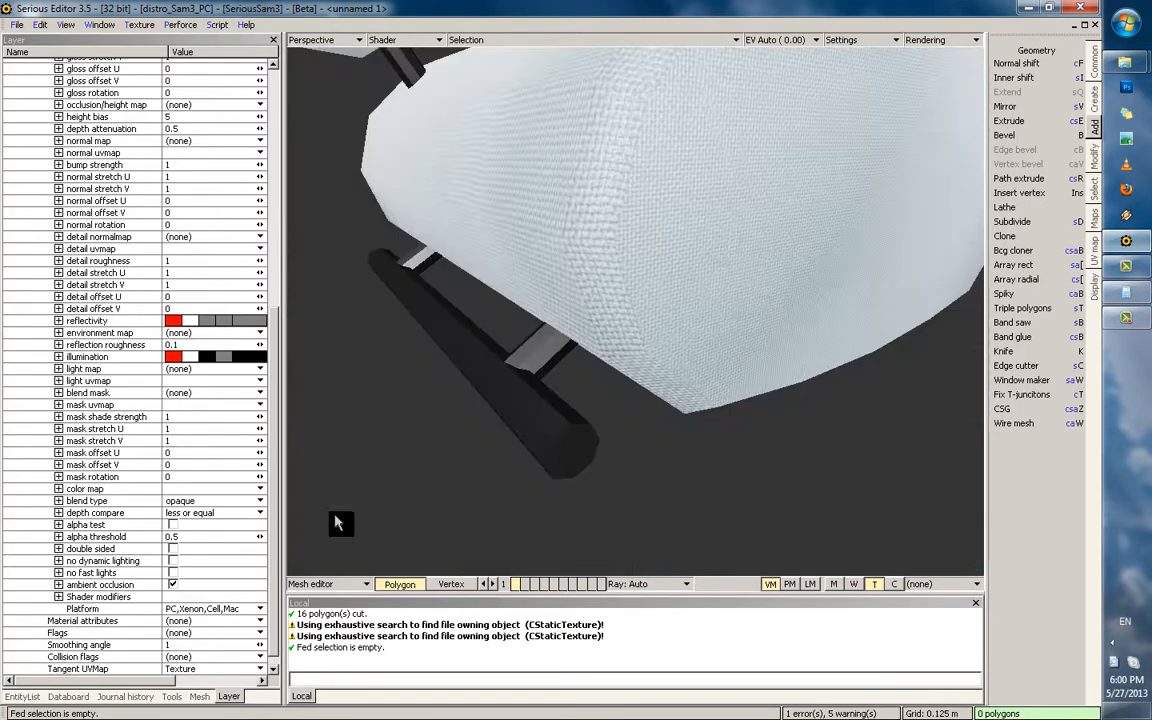
Set the Steel polygon map's smoothing angle to 120 and inspect the chair with its support bars
scroll(182, 624, down, 1)
click(132, 637)
text(12)
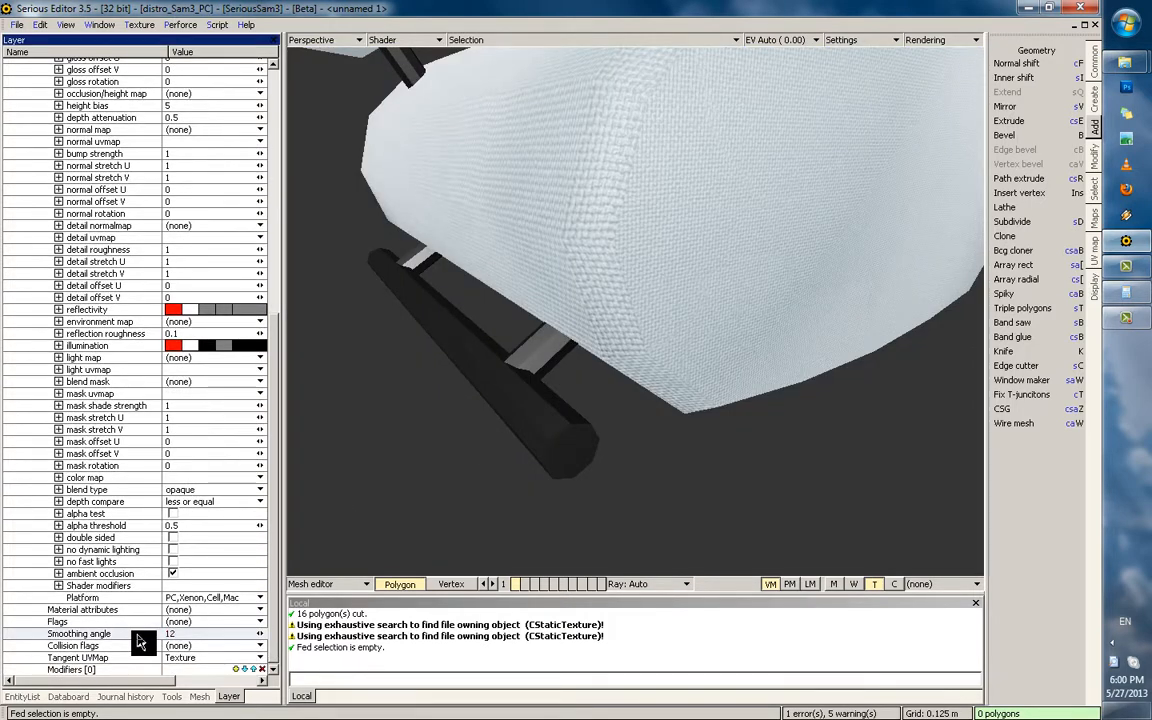
text(0)
key(Return)
scroll(530, 512, down, 5)
middle_drag(593, 262, 660, 336)
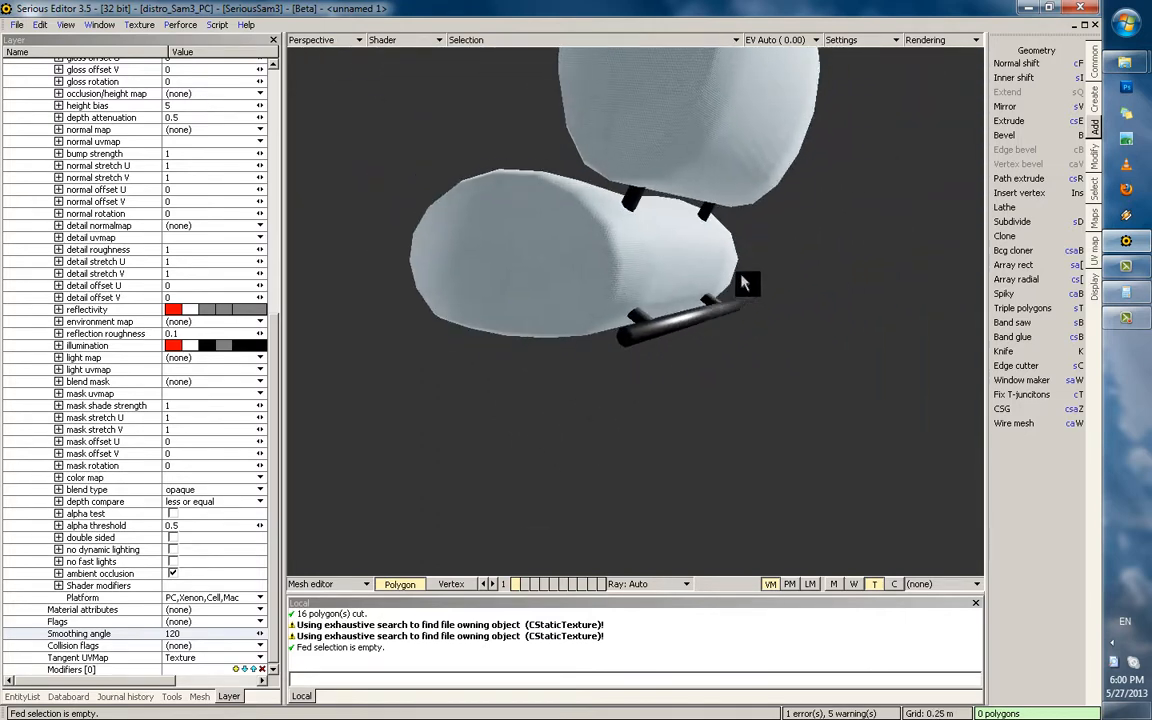
middle_drag(742, 278, 676, 363)
Leave mesh editing, select the chair entity and start saving its local model as a file
key(Escape)
key(Escape)
click(678, 365)
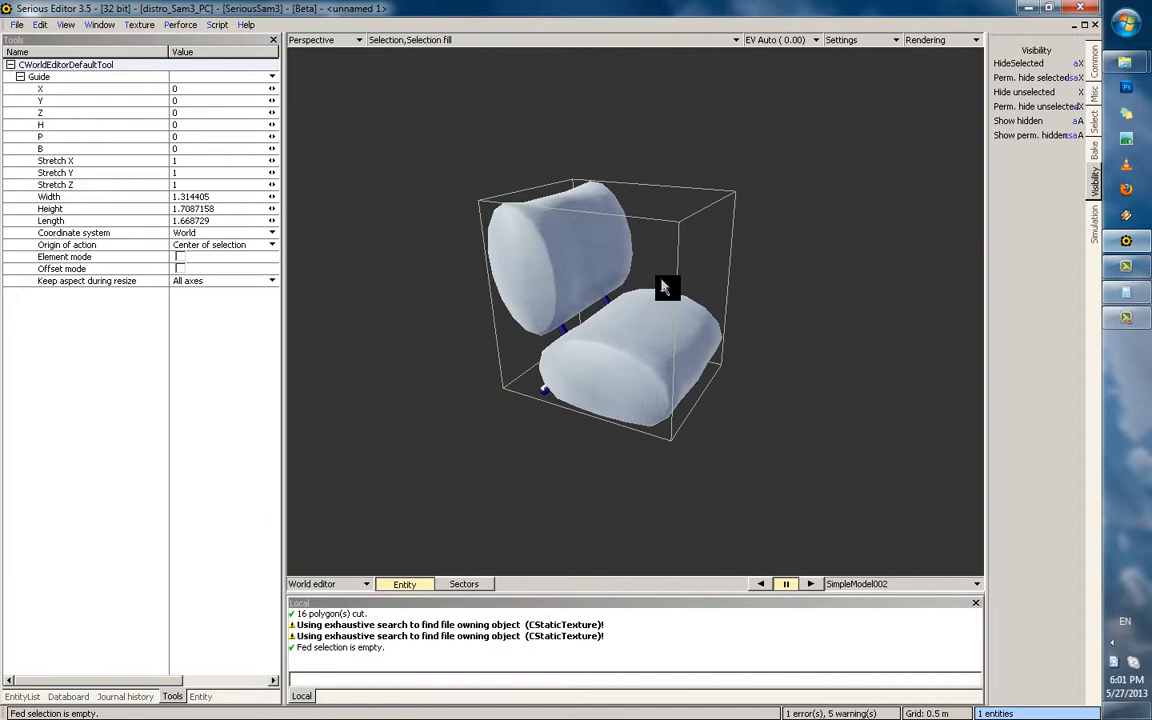
click(201, 696)
click(214, 79)
click(222, 181)
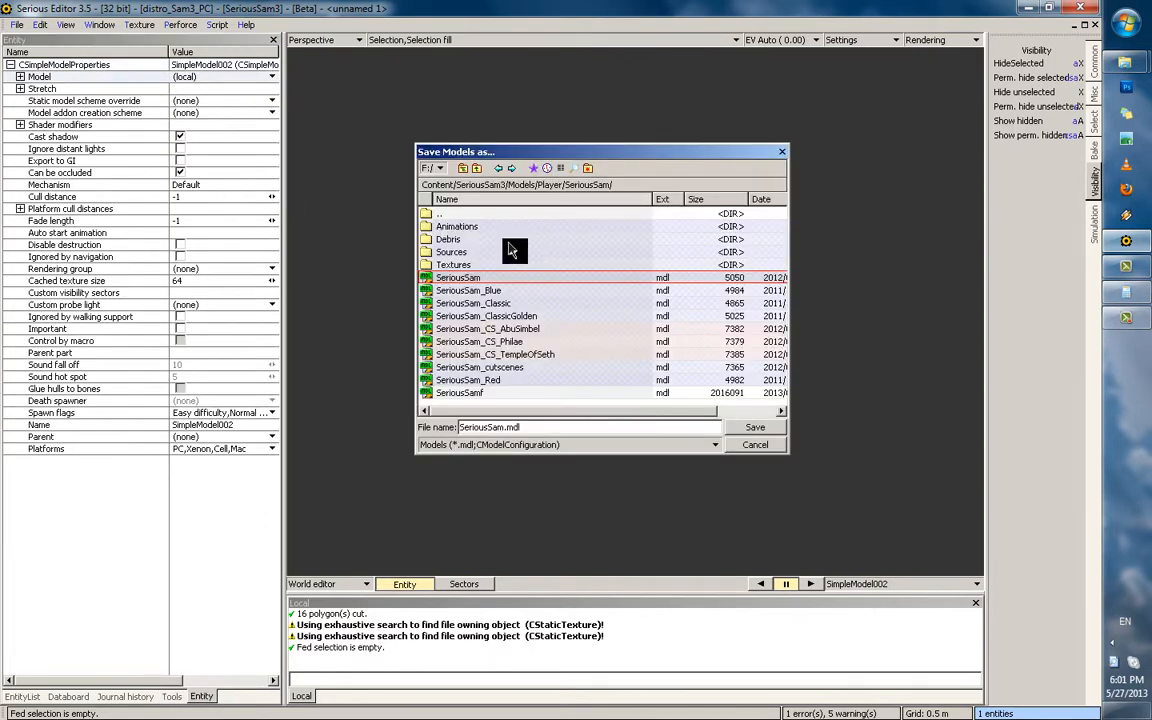
Browse to Content/Mischievous/Models/Objects/Interior/Furniture as the folder for the saved model
click(465, 214)
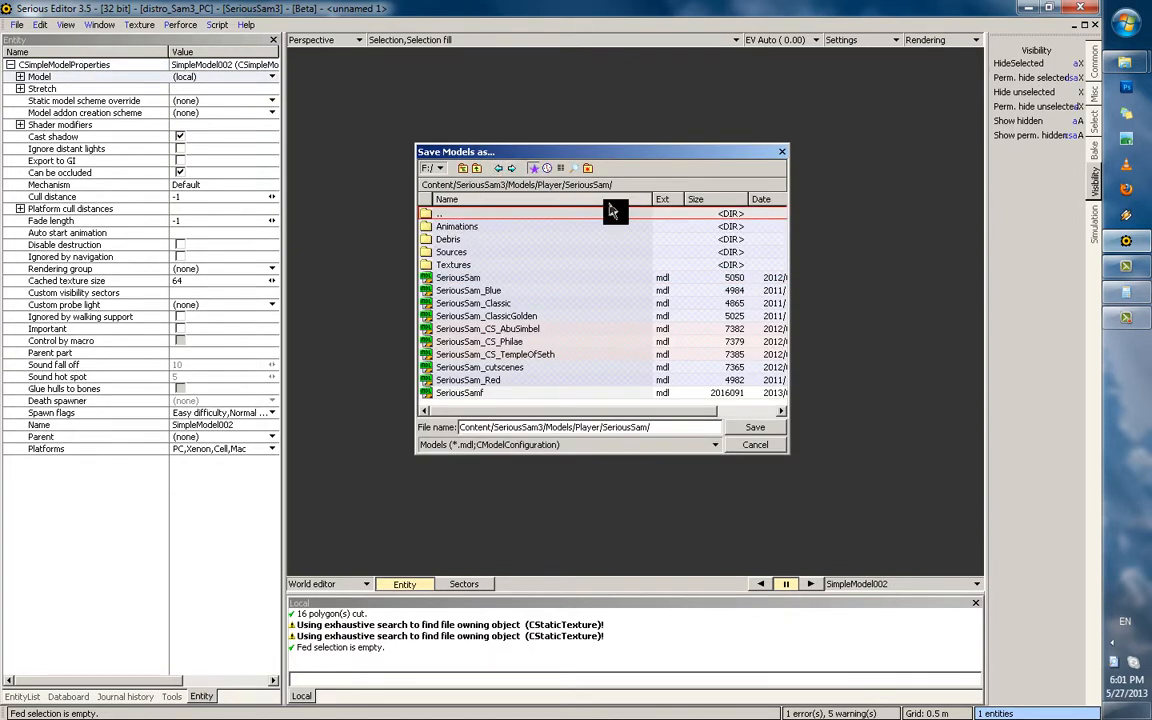
click(533, 168)
click(560, 189)
double_click(476, 257)
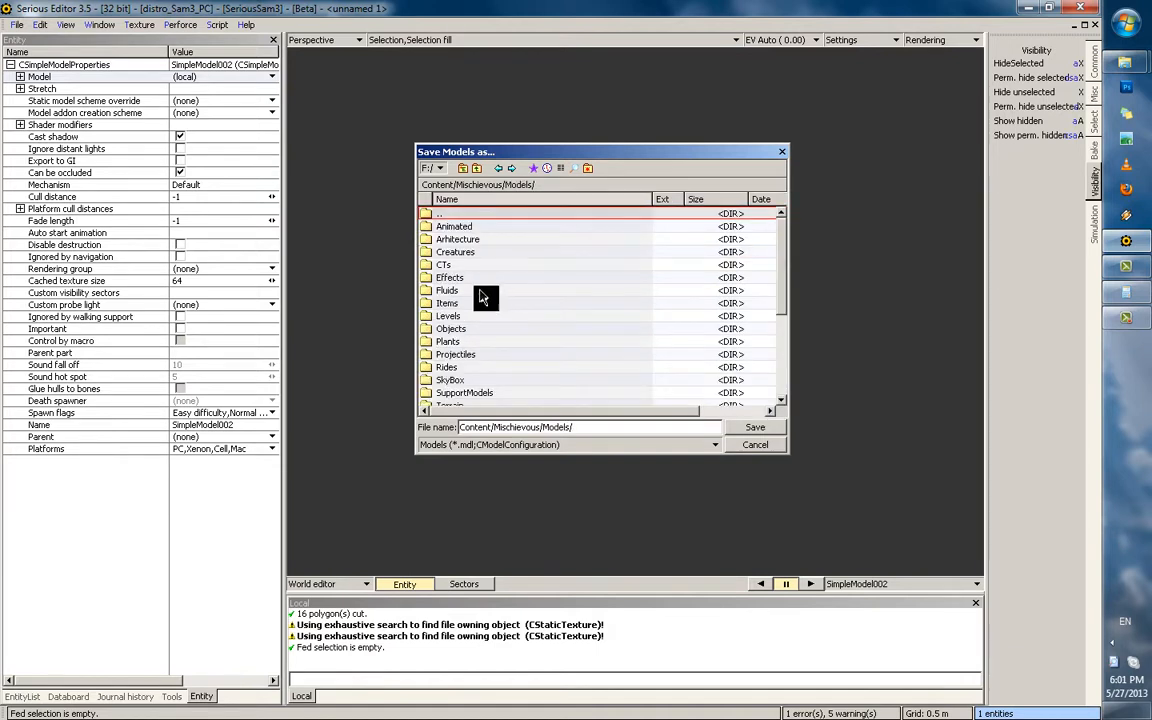
double_click(476, 330)
click(466, 254)
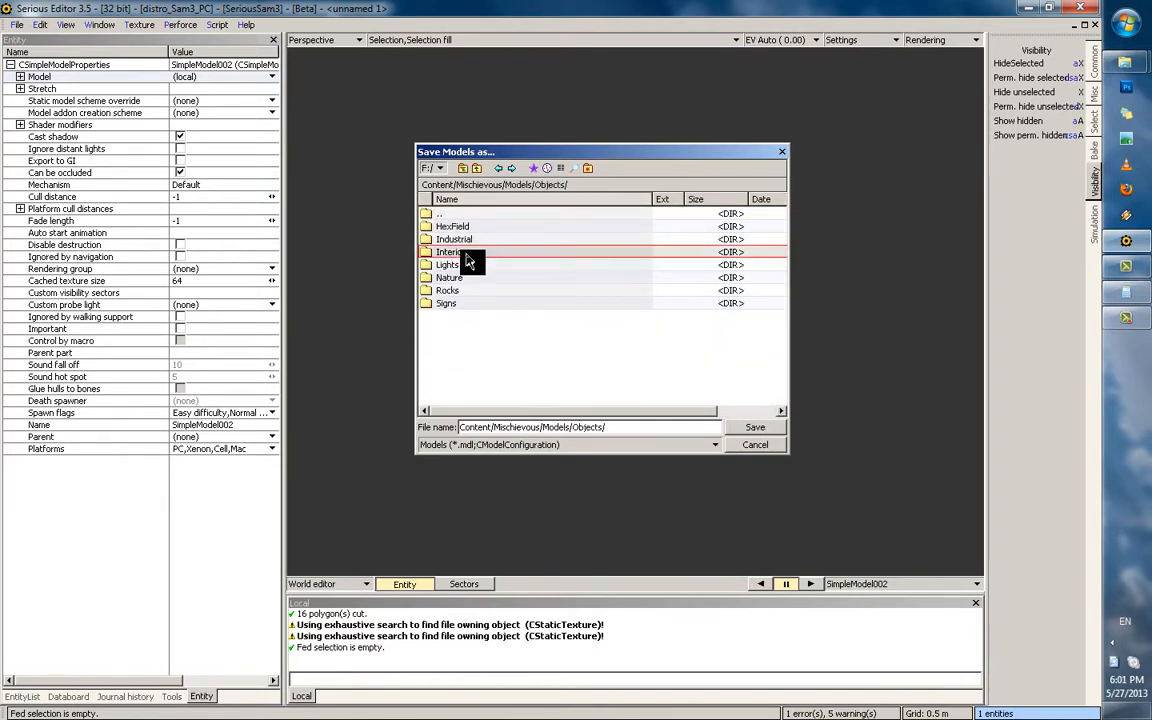
double_click(466, 255)
double_click(463, 230)
double_click(458, 255)
click(462, 229)
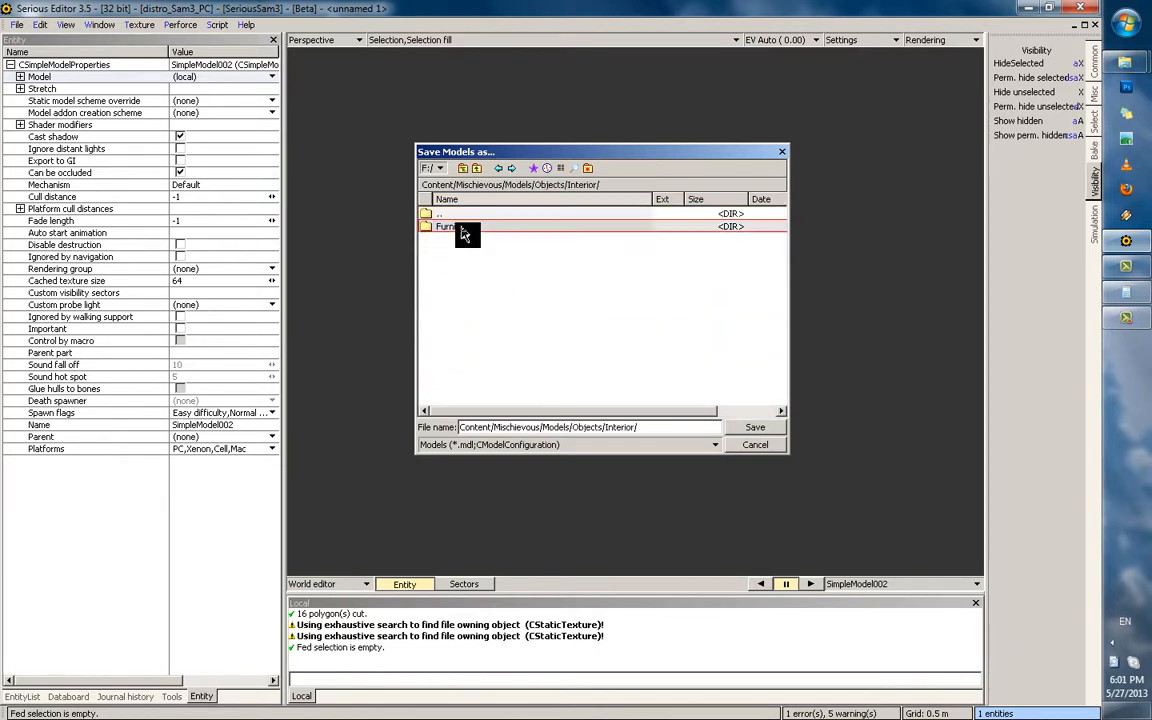
double_click(462, 229)
Save the chair model as Modern_Chair_01 and view it in the world
click(680, 430)
text(Modern_Chair_01)
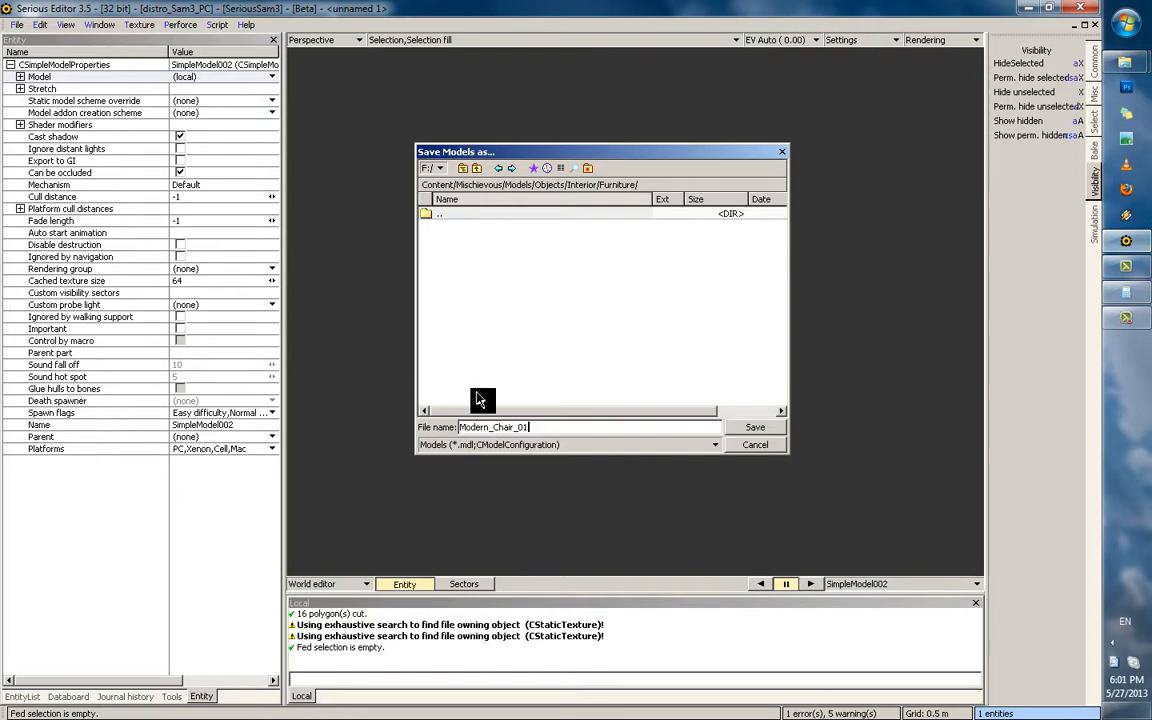
click(745, 430)
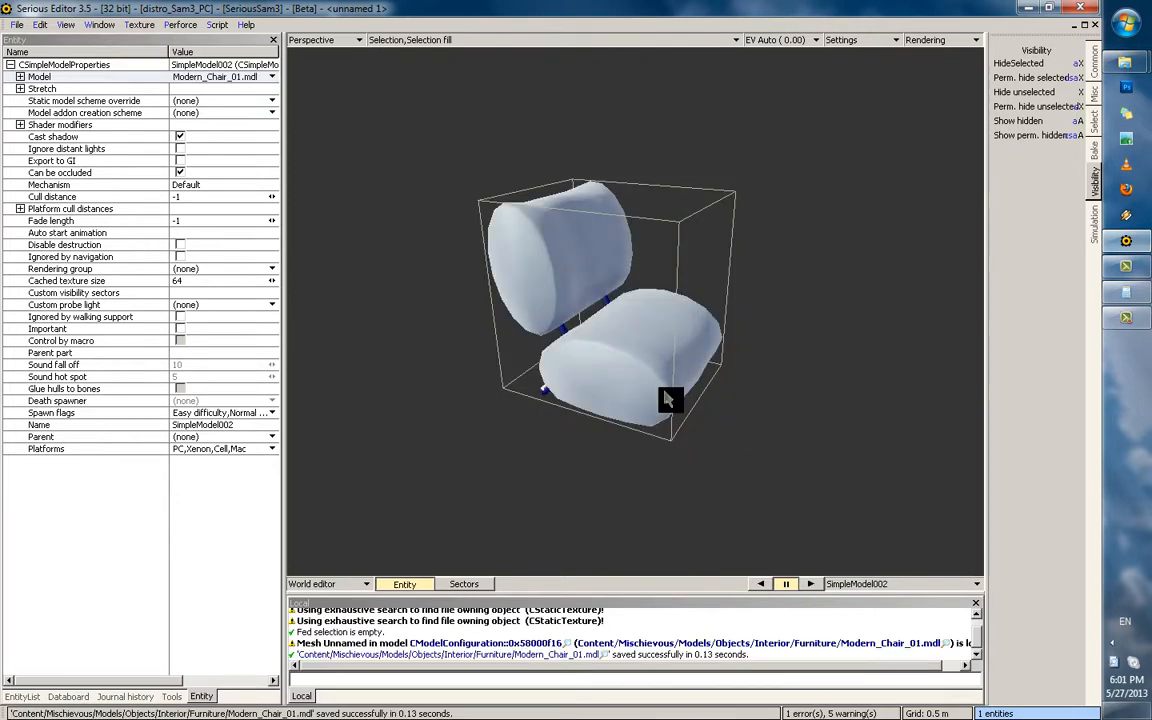
middle_drag(669, 399, 608, 402)
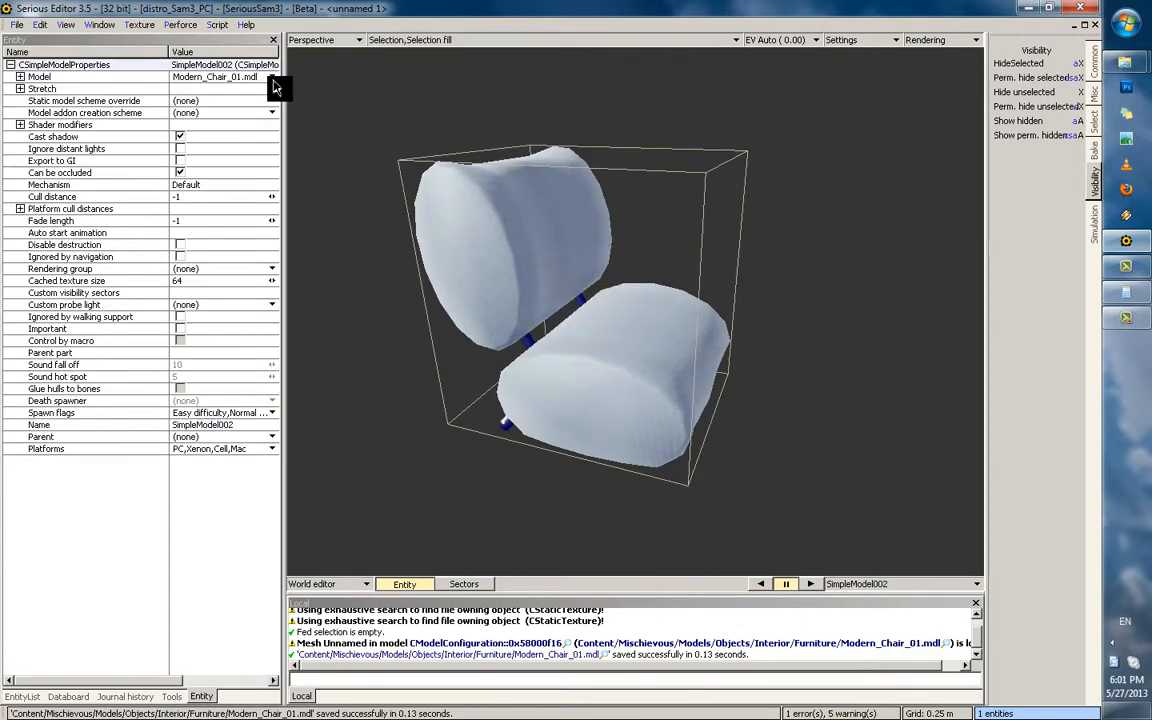
Switch to the SedIT_TutorialRoomExample.wld world, paste the chair and place three copies of it on the wooden floor
click(100, 25)
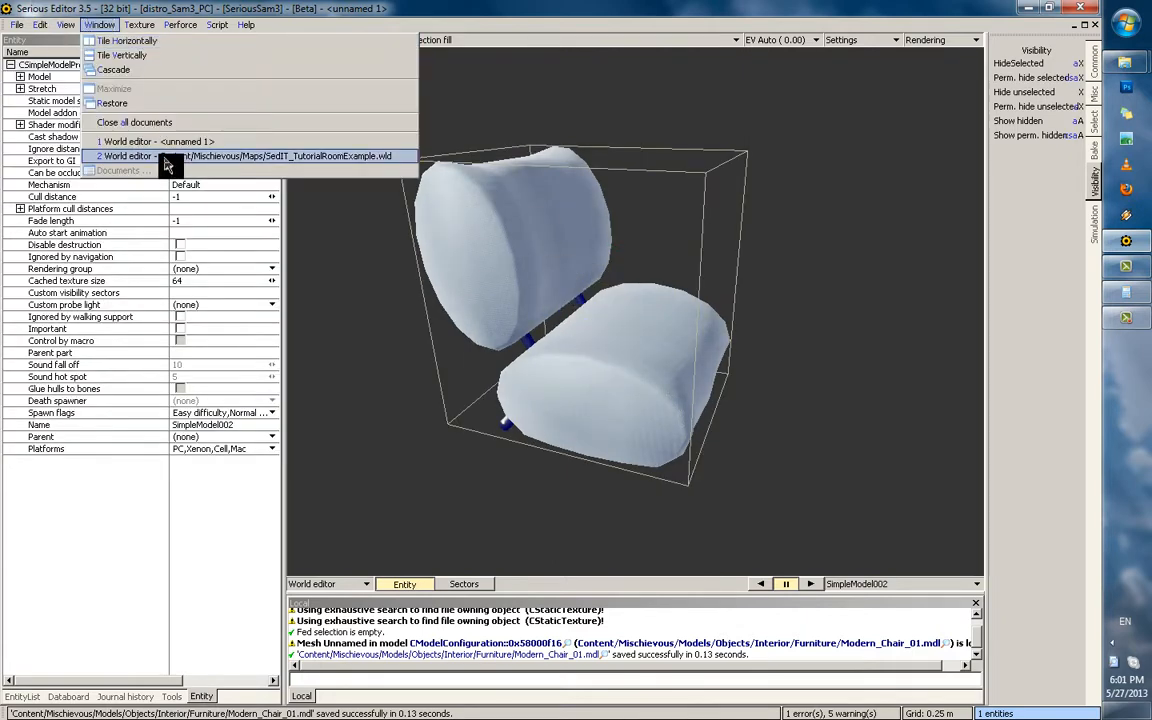
click(166, 159)
key(ctrl+v)
key(a)
middle_drag(757, 297, 618, 266)
click(654, 376)
click(705, 358)
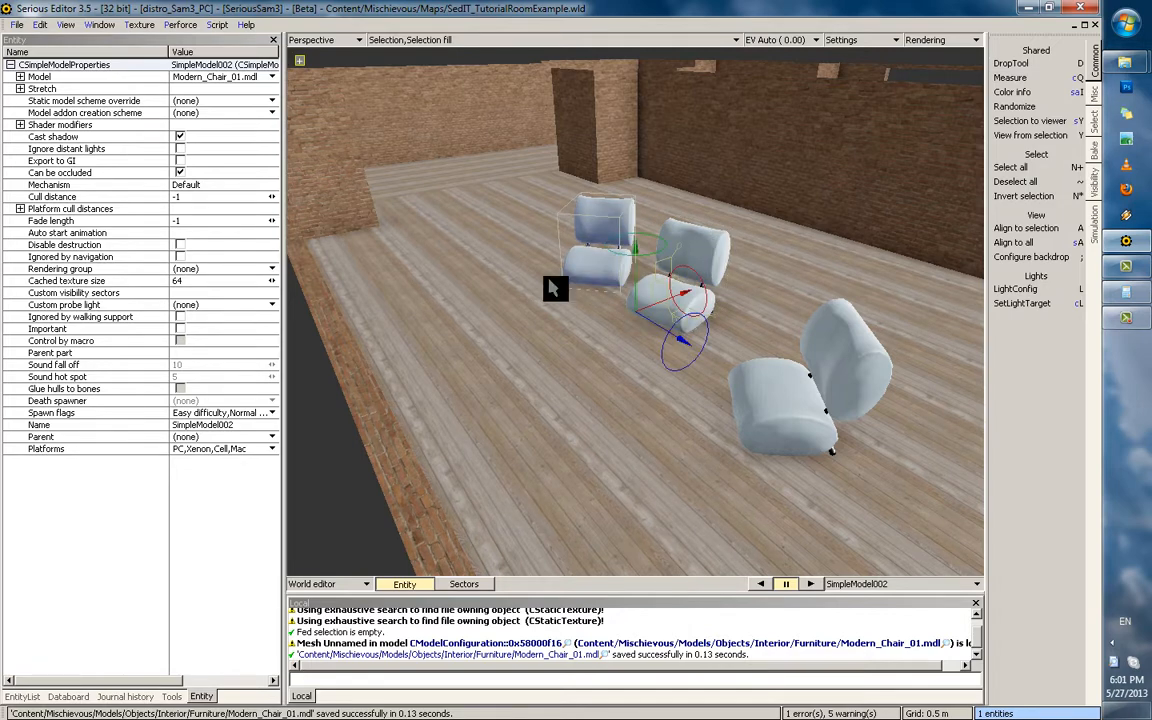
Test-run the room and walk around the three chairs in first-person and third-person view
middle_drag(722, 301, 707, 271)
key(ctrl+t)
key(a)
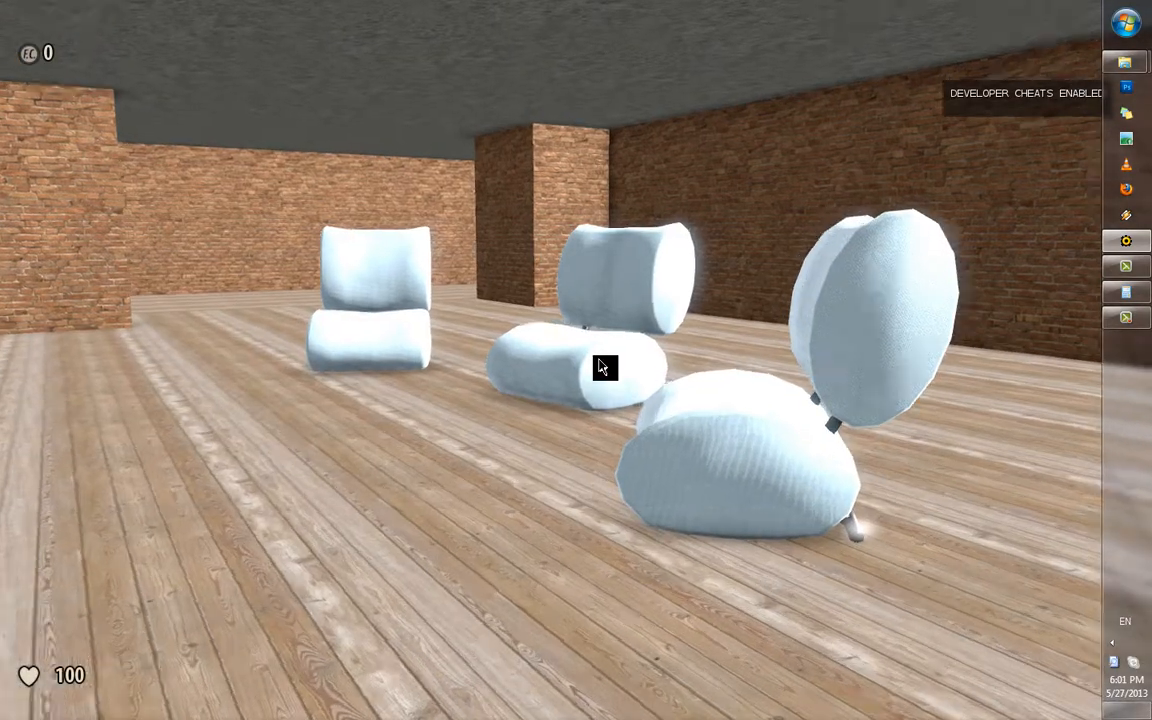
key(w)
key(h)
key(w)
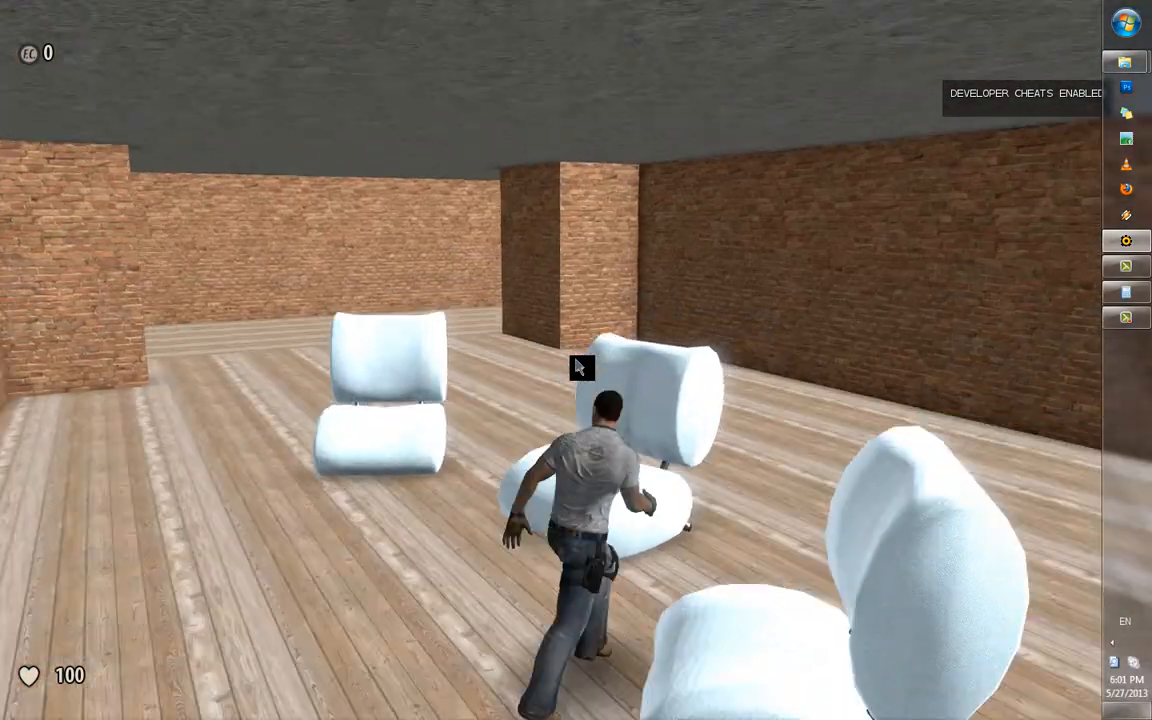
key(h)
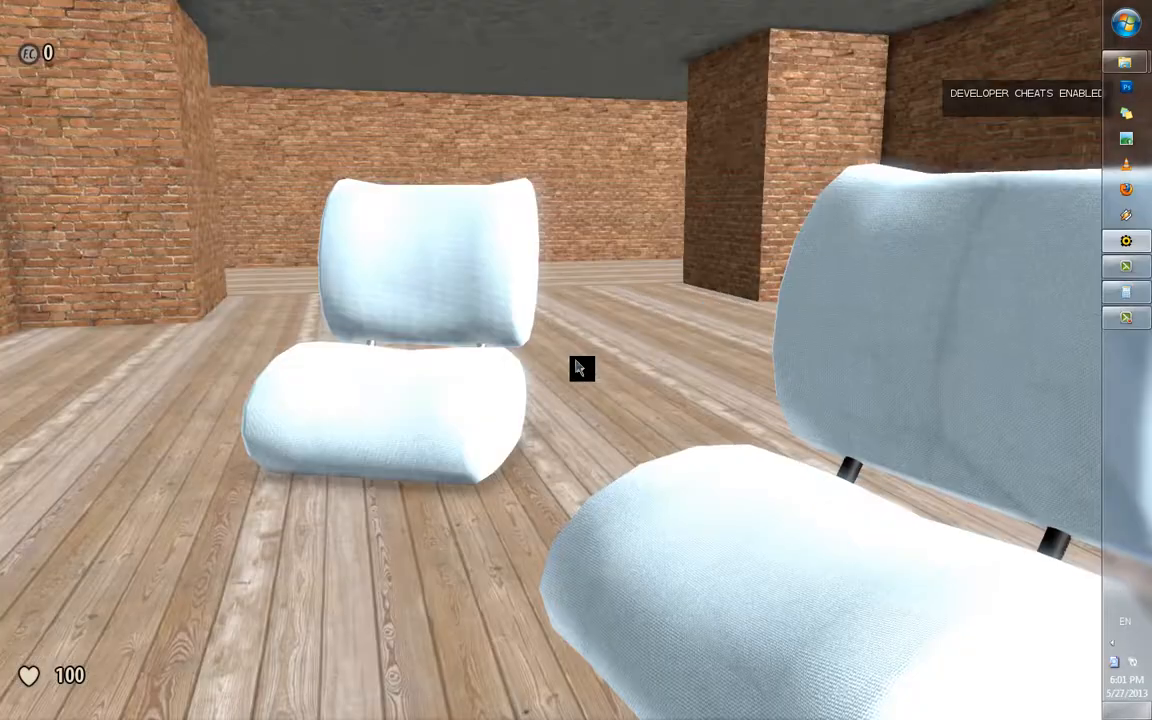
key(s)
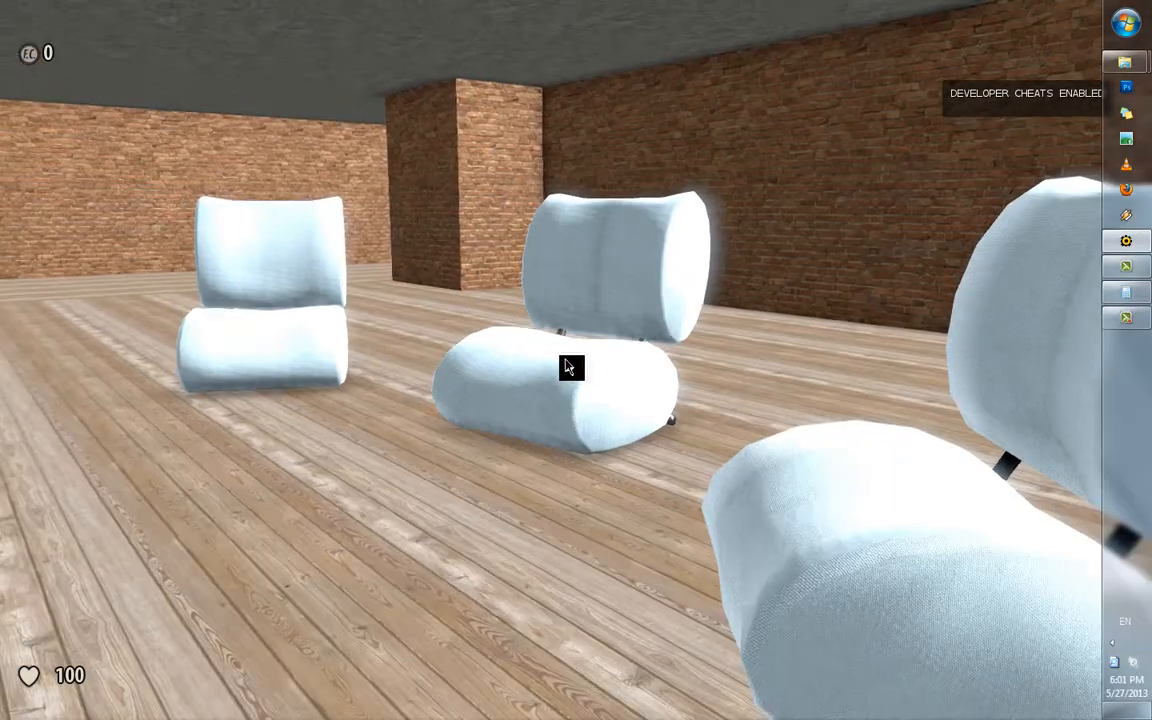
key(s)
key(w)
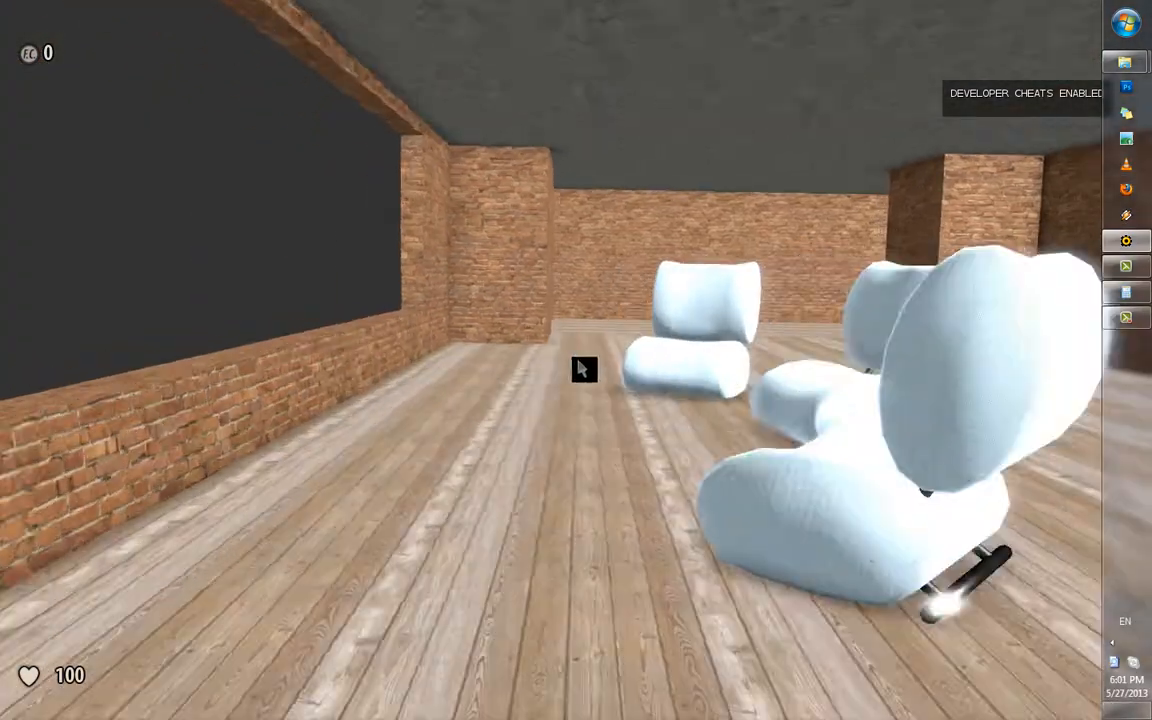
key(s)
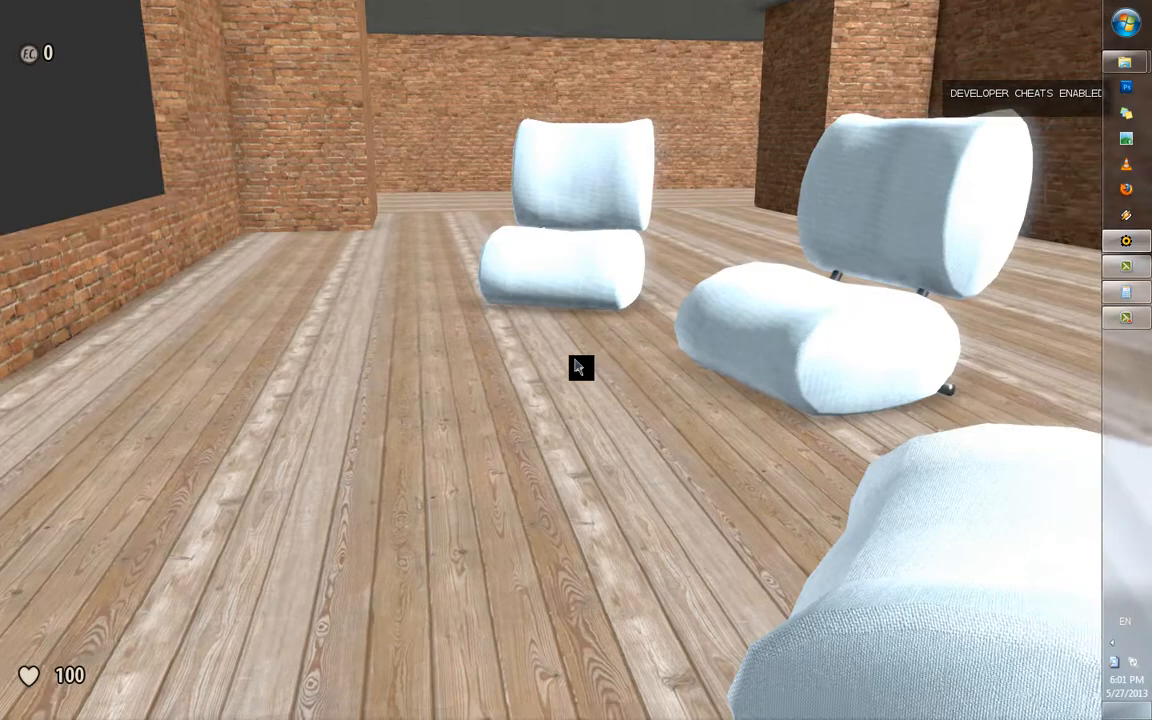
key(w)
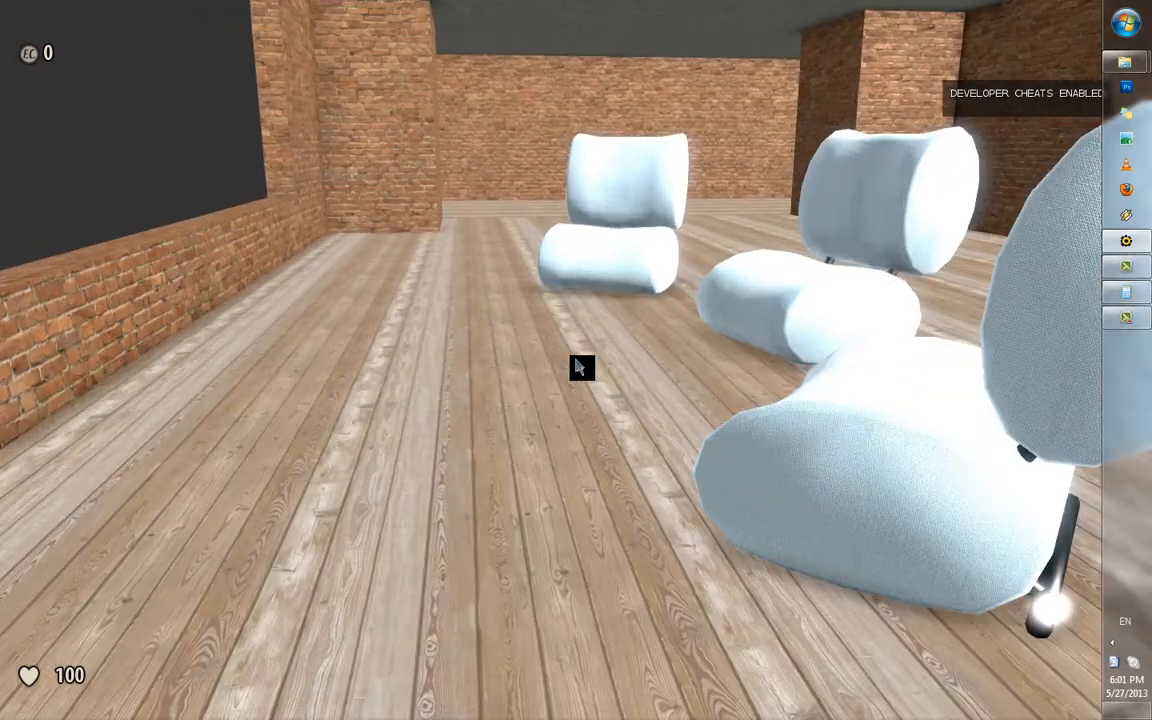
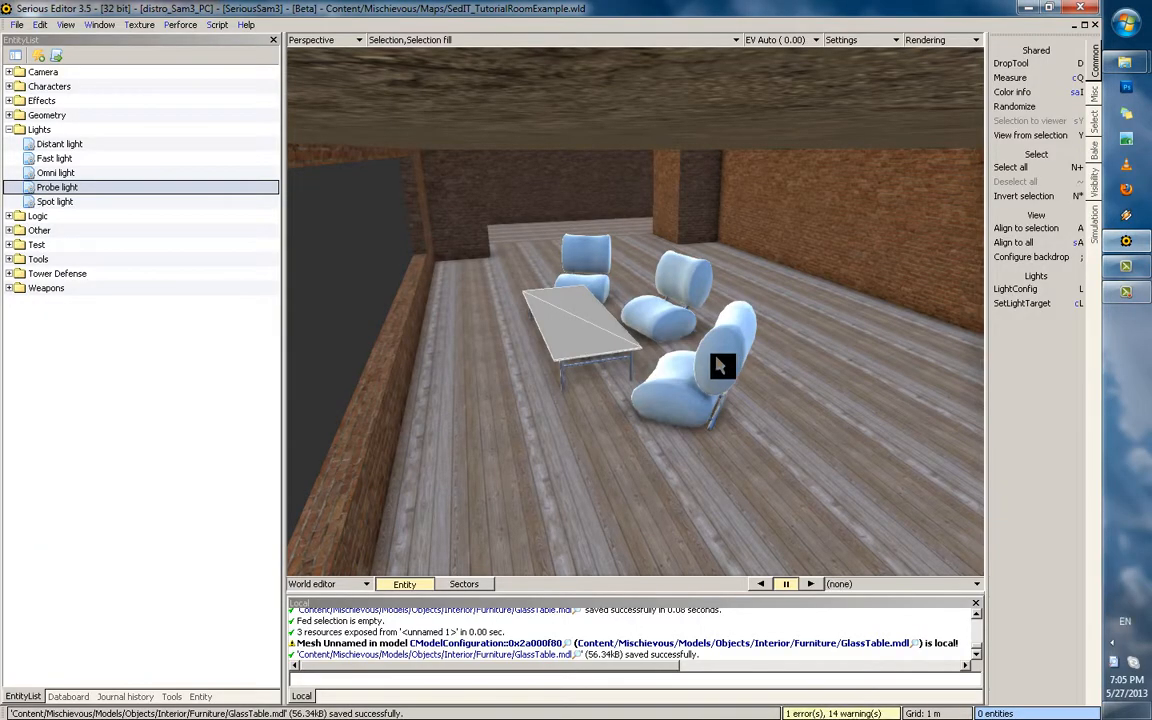
Examine the glass table, the chairs and the reflective probe light sphere in the room
middle_drag(715, 370, 641, 376)
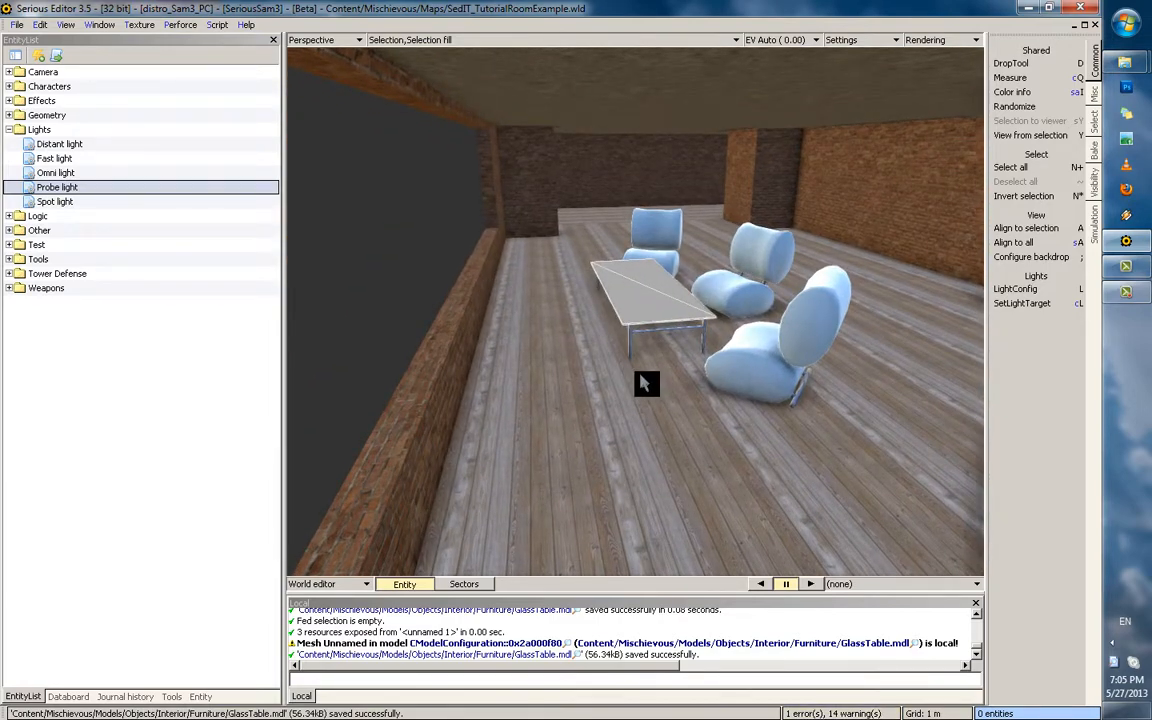
scroll(649, 384, up, 4)
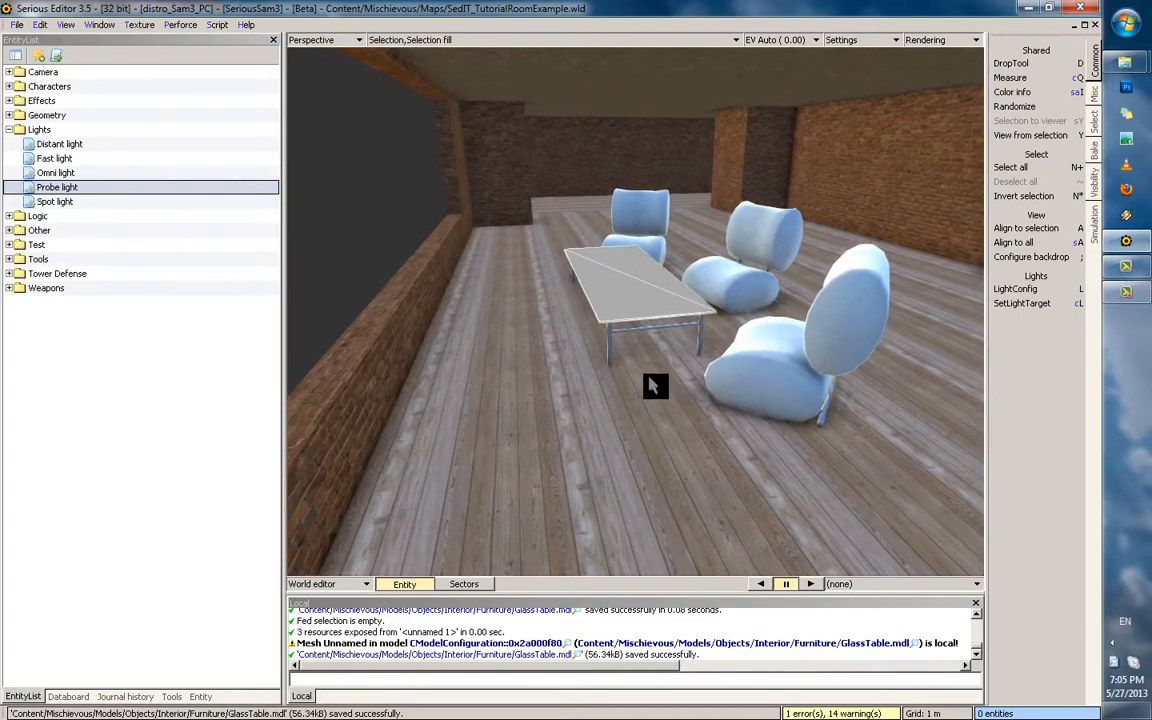
middle_drag(650, 380, 659, 408)
scroll(659, 408, up, 3)
scroll(665, 414, up, 5)
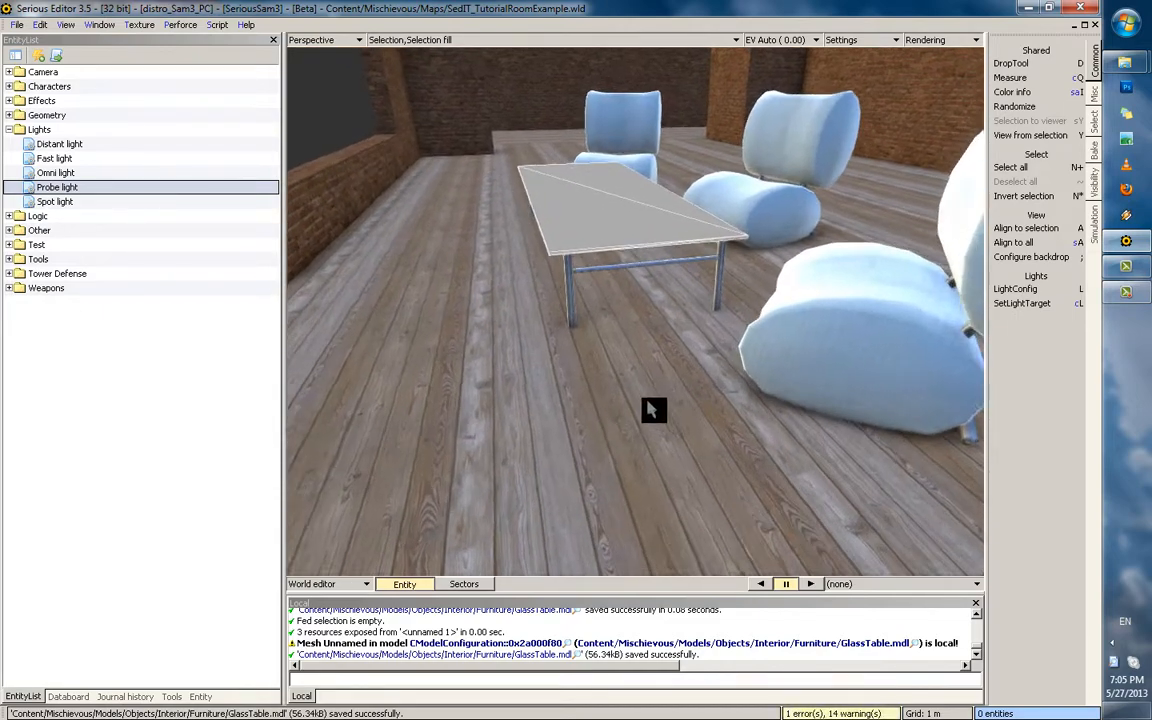
middle_drag(676, 352, 771, 267)
scroll(735, 437, up, 3)
middle_drag(771, 268, 632, 275)
right_drag(635, 283, 706, 390)
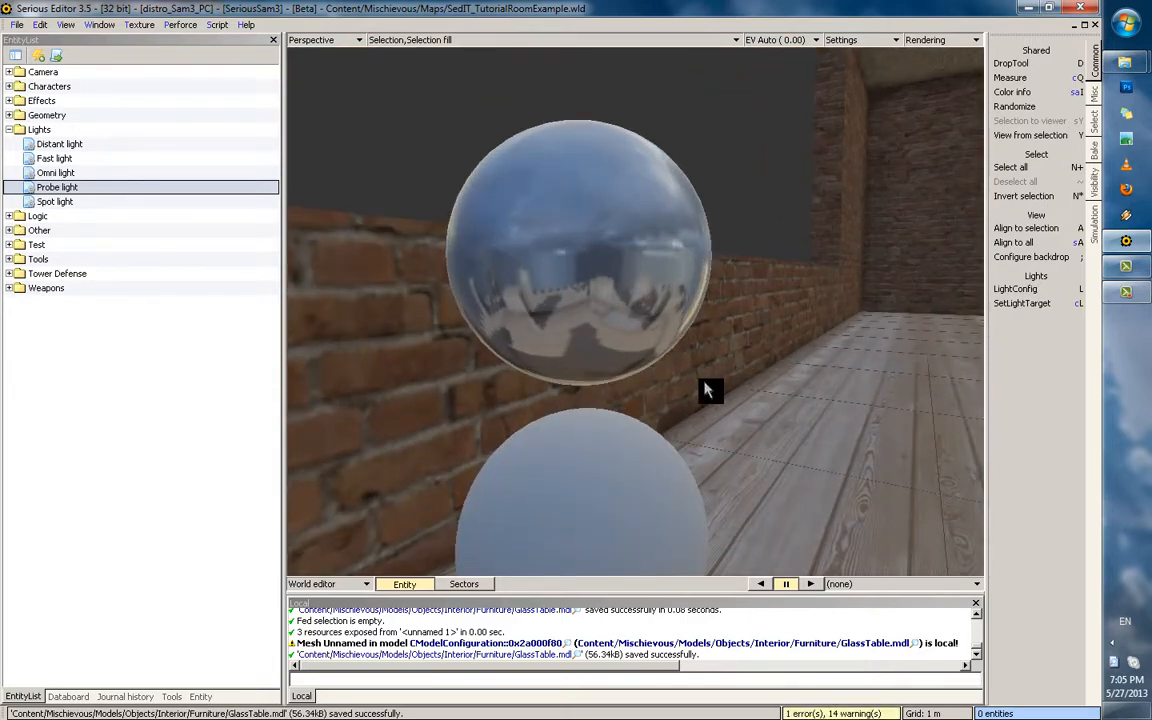
right_drag(706, 390, 410, 214)
Open the glass table's mesh for editing and give its Default polygon map a single empty shader configuration
double_click(658, 378)
click(247, 124)
click(248, 124)
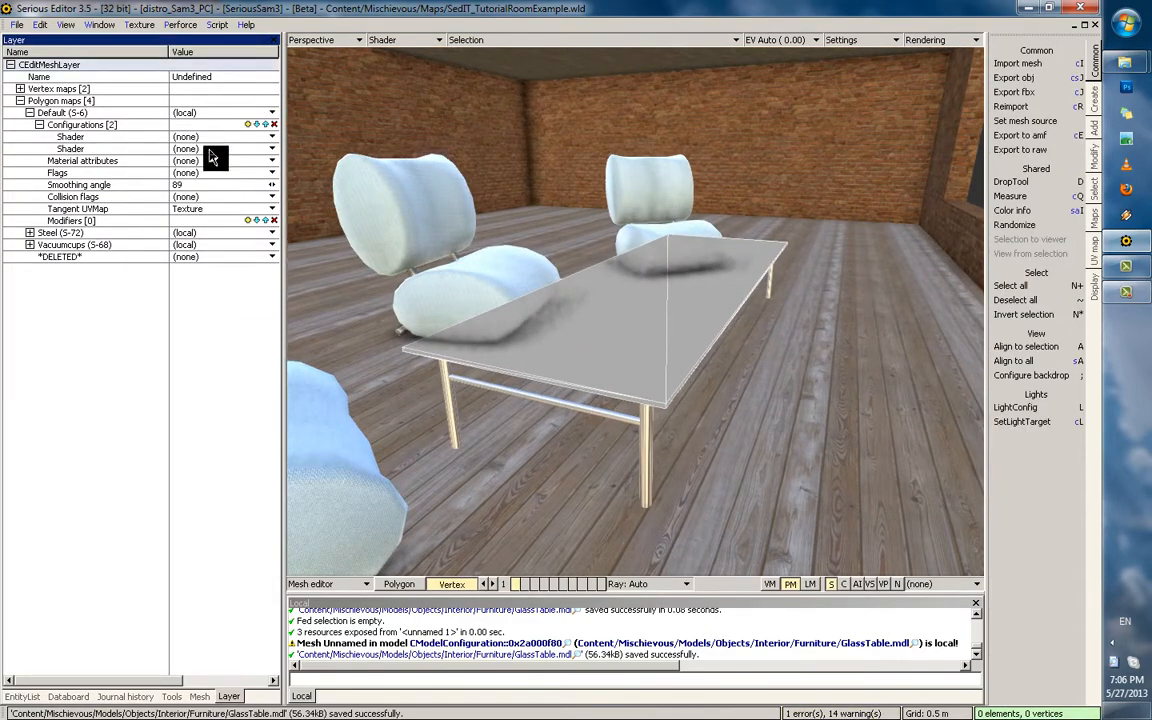
click(209, 149)
click(268, 126)
click(274, 125)
Assign the Refraction shader to the tabletop's Default polygon map configuration
click(228, 137)
click(224, 165)
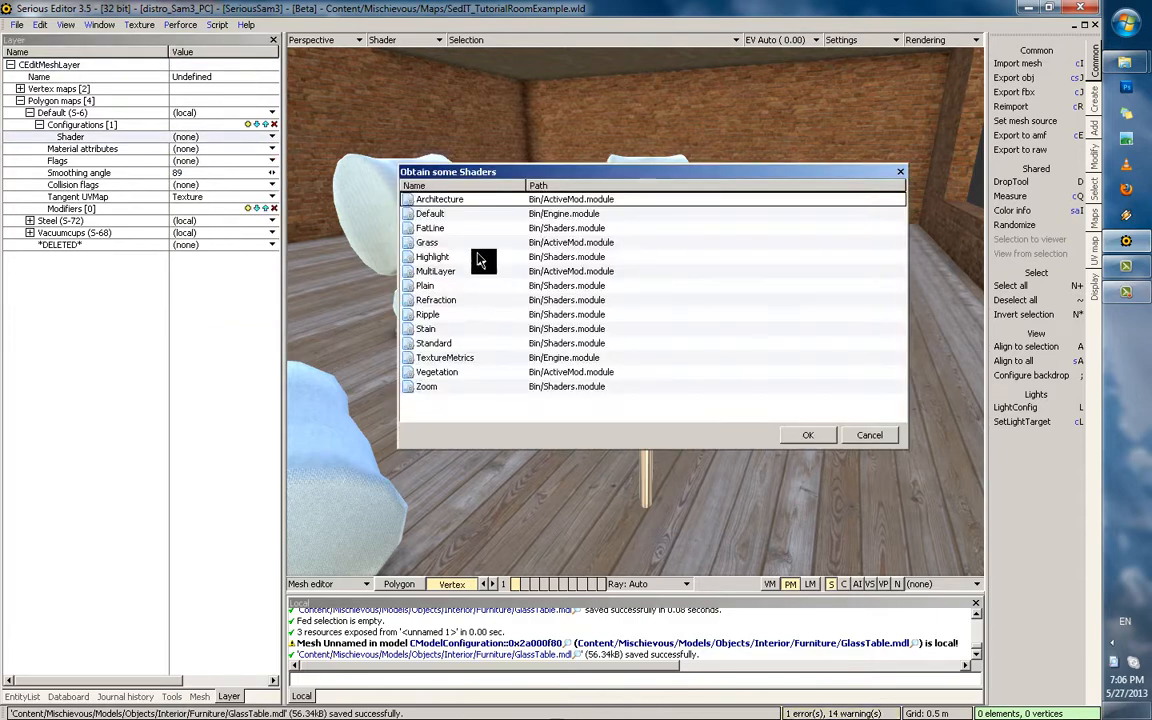
double_click(450, 301)
scroll(586, 294, up, 2)
key(Escape)
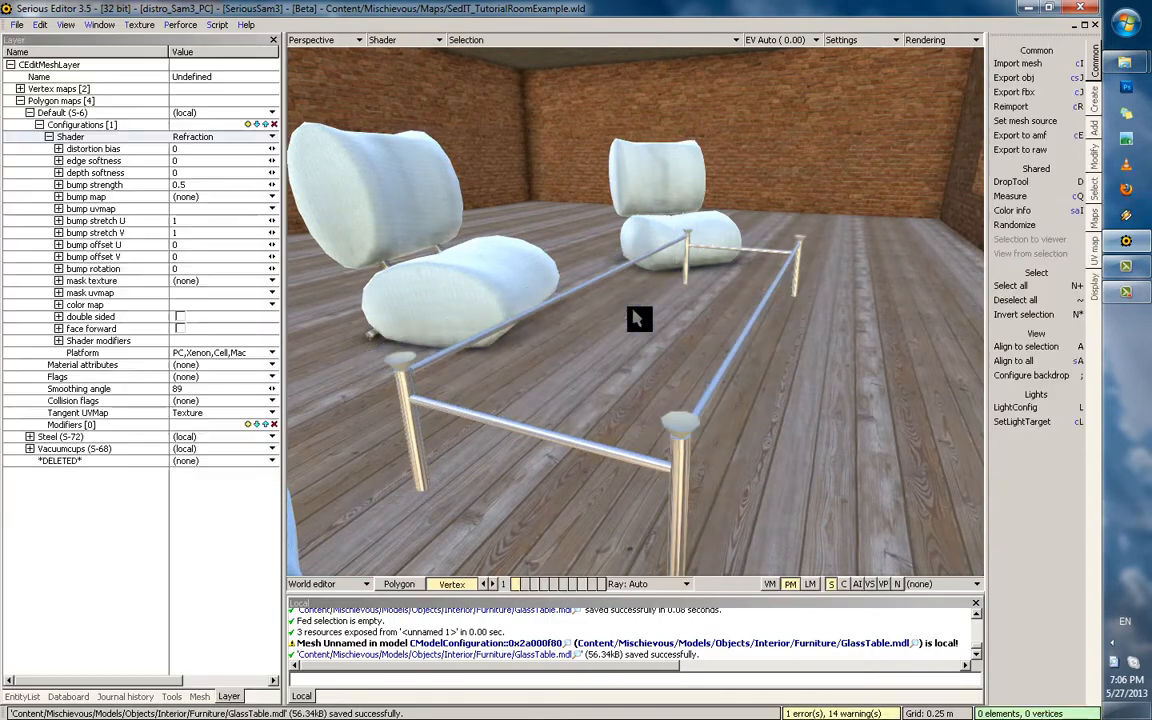
Set the Refraction shader's bump map to Fabric_01_NM and its bump uvmap to Texture, and inspect the tabletop's distortion
click(227, 197)
click(210, 226)
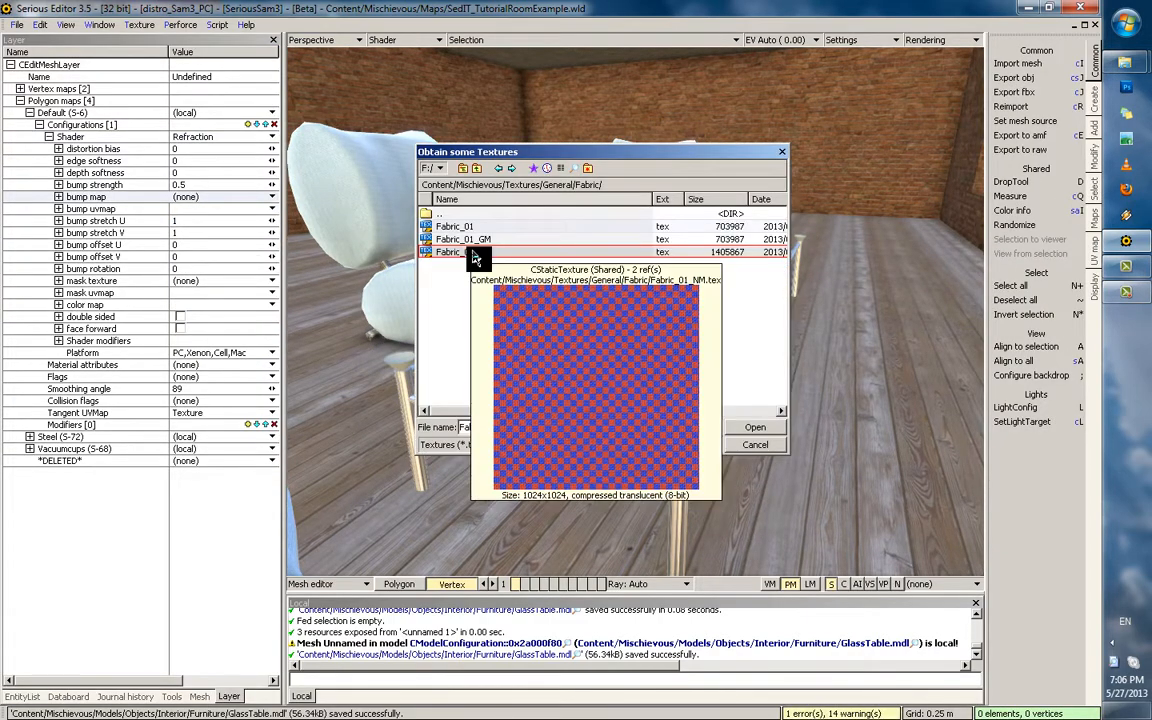
key(Escape)
click(271, 209)
click(218, 221)
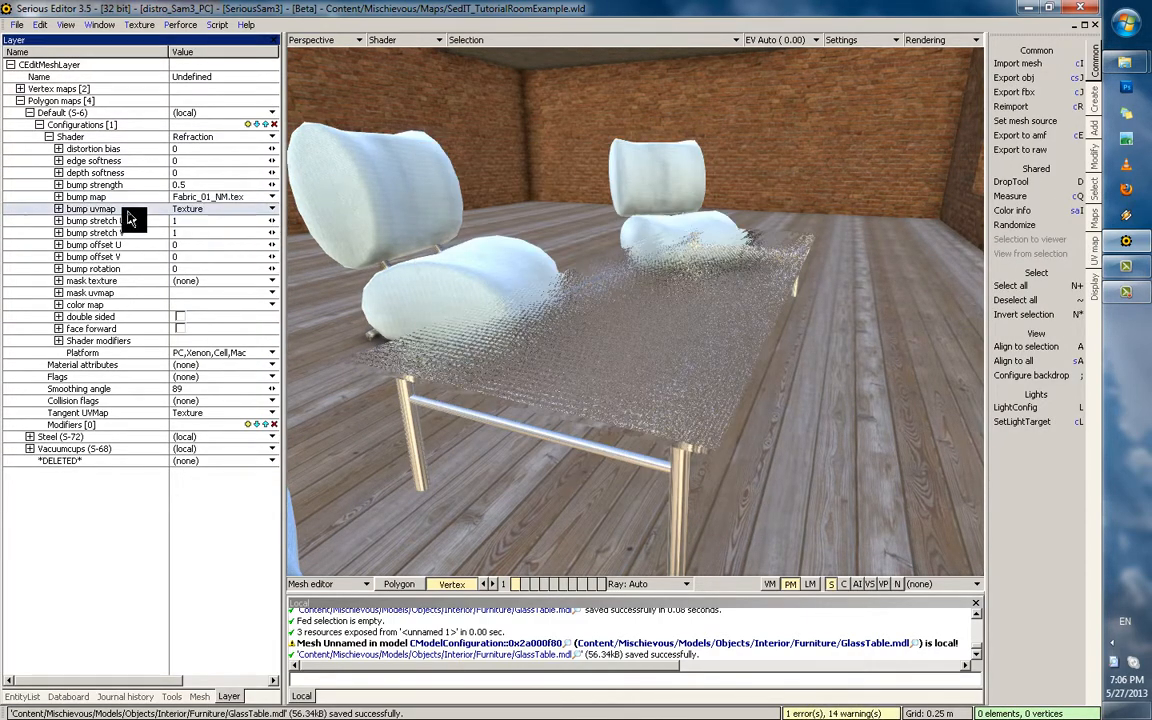
scroll(565, 305, up, 1)
mouse_move(566, 302)
middle_down()
mouse_move(566, 374)
mouse_move(637, 263)
mouse_move(556, 325)
middle_up()
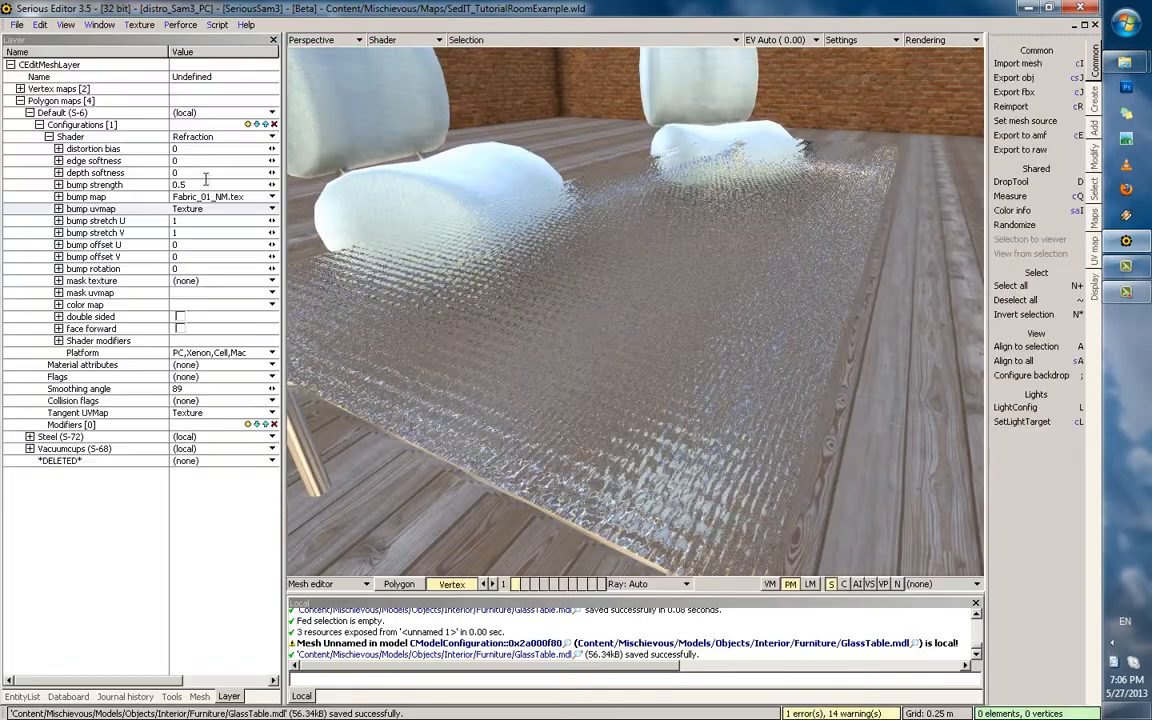
Lower the Refraction shader's bump strength to 0.051 to weaken the tabletop's distortion
click(115, 189)
drag(218, 188, 97, 193)
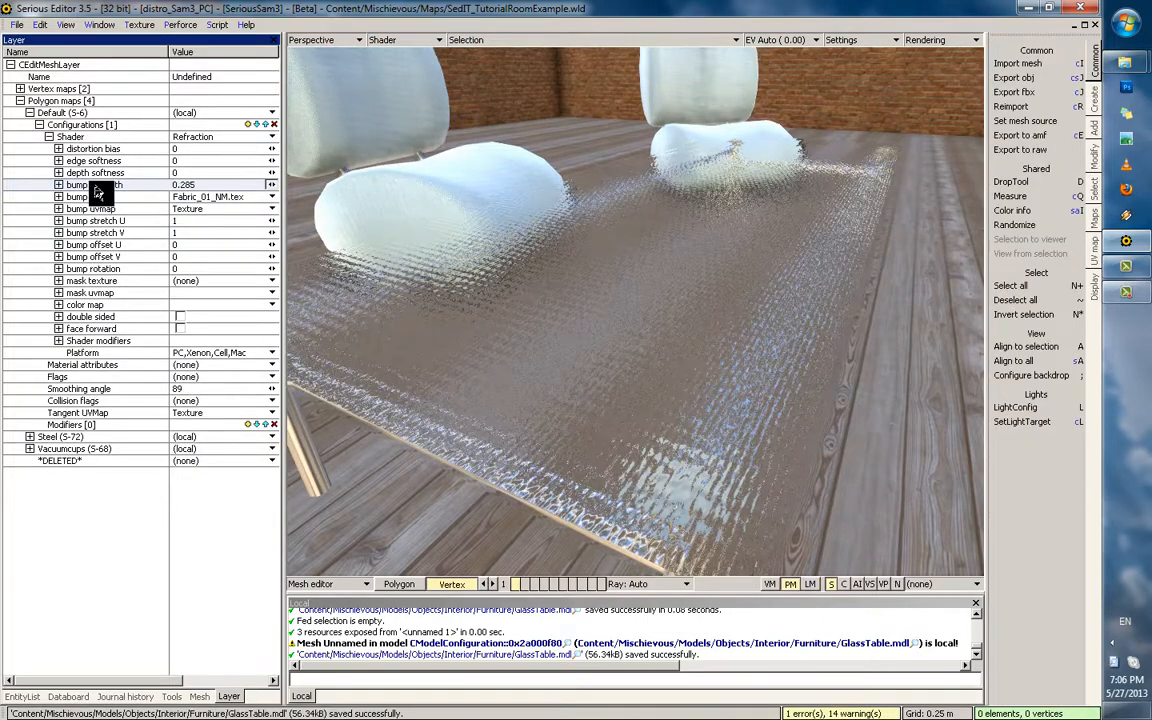
drag(536, 376, 428, 376)
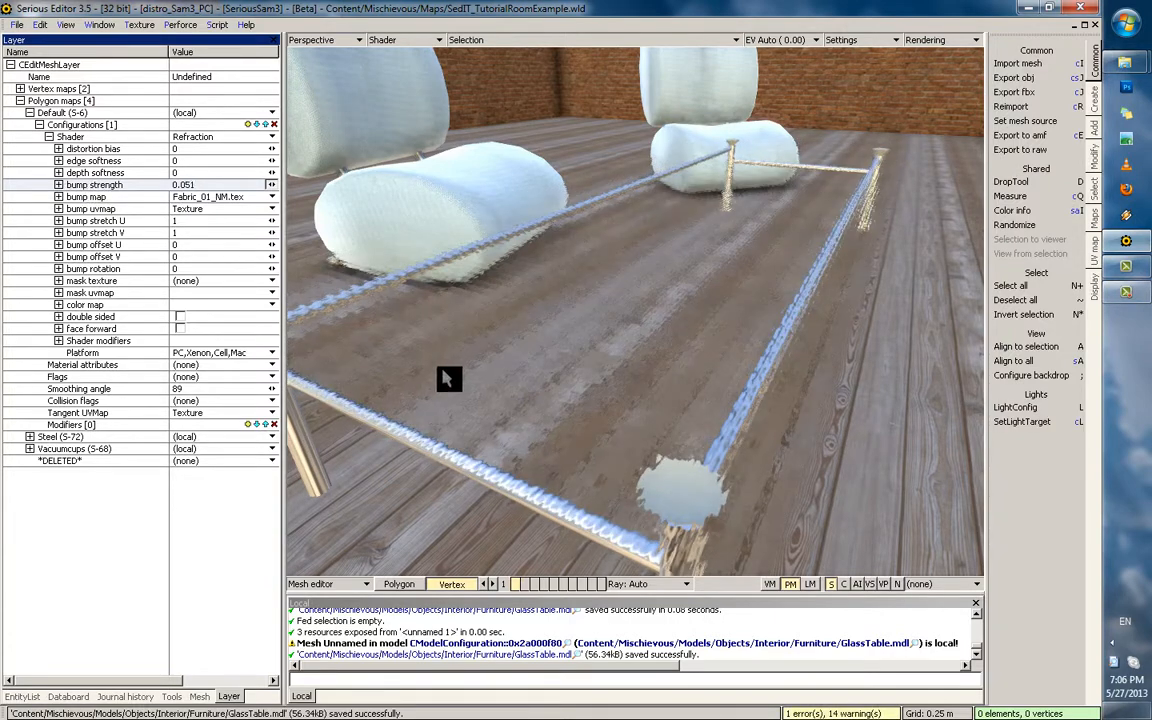
Try a bump strength of 1 on the tabletop's Refraction shader, inspect the table, and set the bump strength to 0
middle_drag(716, 249, 740, 249)
key(Tab)
drag(272, 185, 800, 339)
key(Tab)
key(grave)
middle_drag(737, 284, 556, 208)
right_drag(562, 215, 594, 293)
double_click(594, 293)
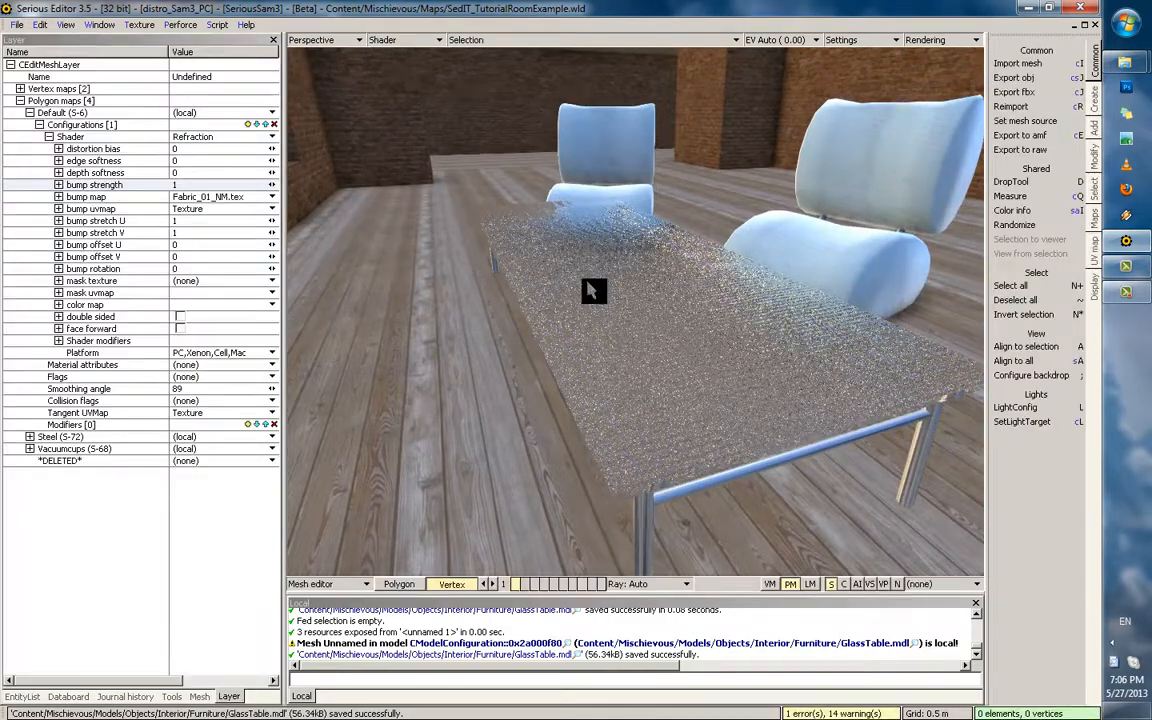
text(0)
key(Return)
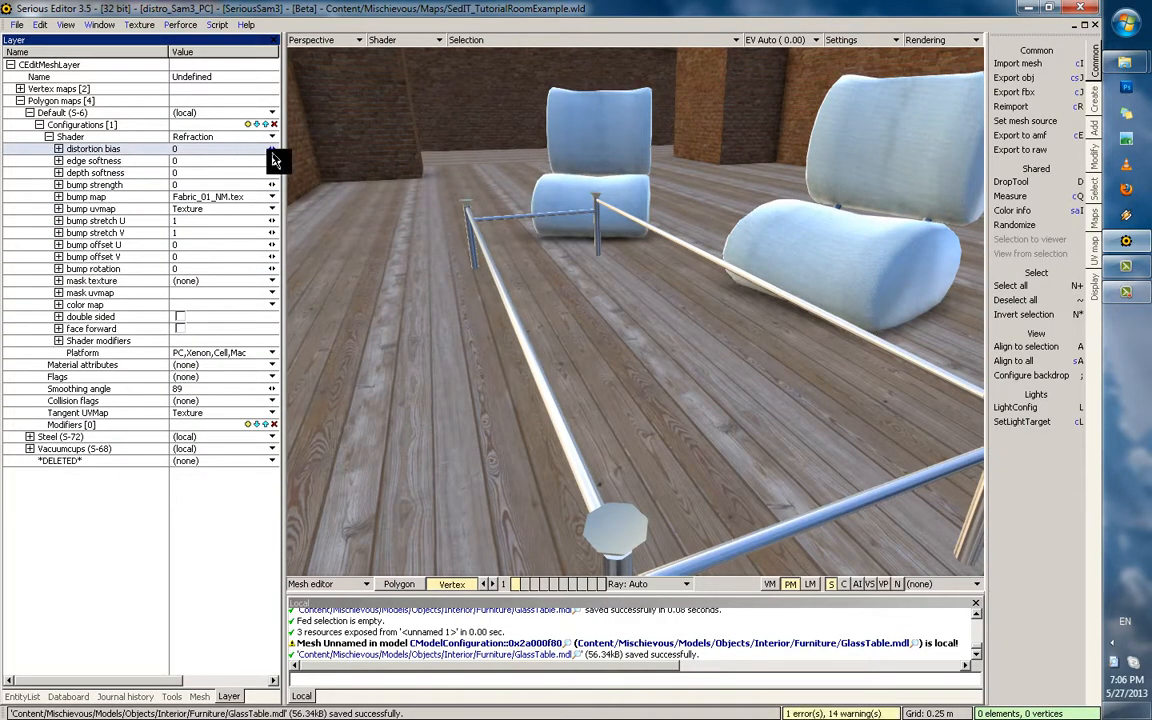
Try a distortion bias of 0.123 on the Refraction shader and inspect the tabletop outside mesh editing
drag(272, 150, 367, 160)
key(Escape)
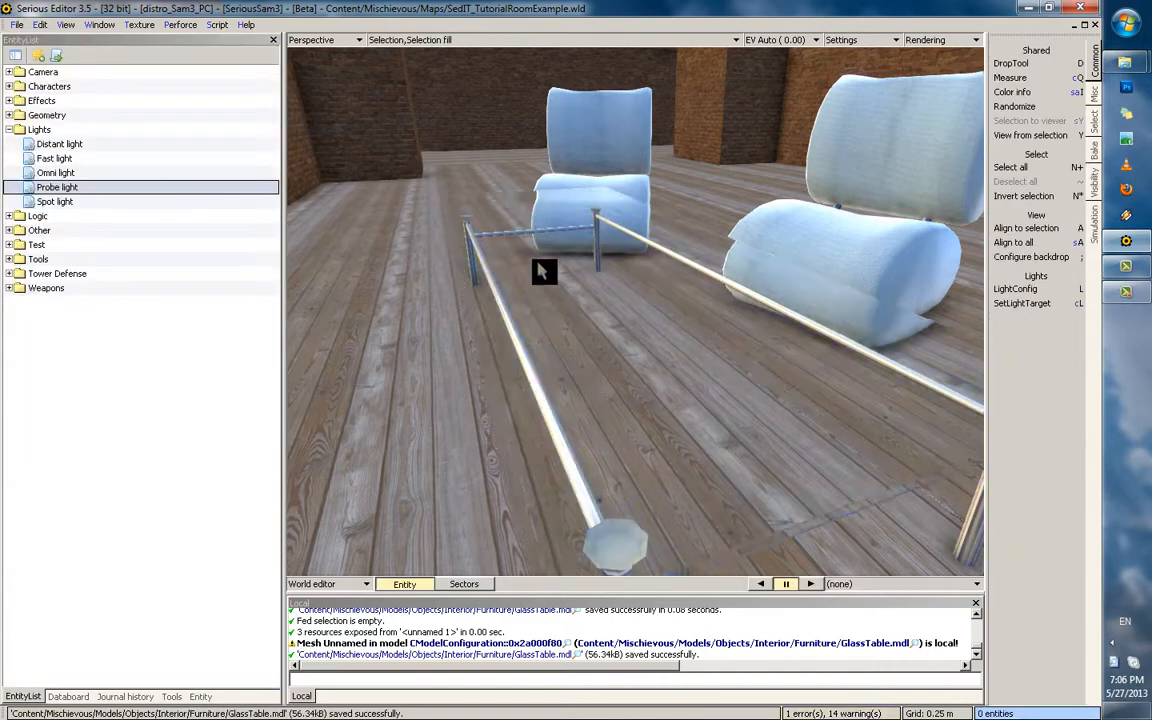
middle_drag(544, 271, 573, 283)
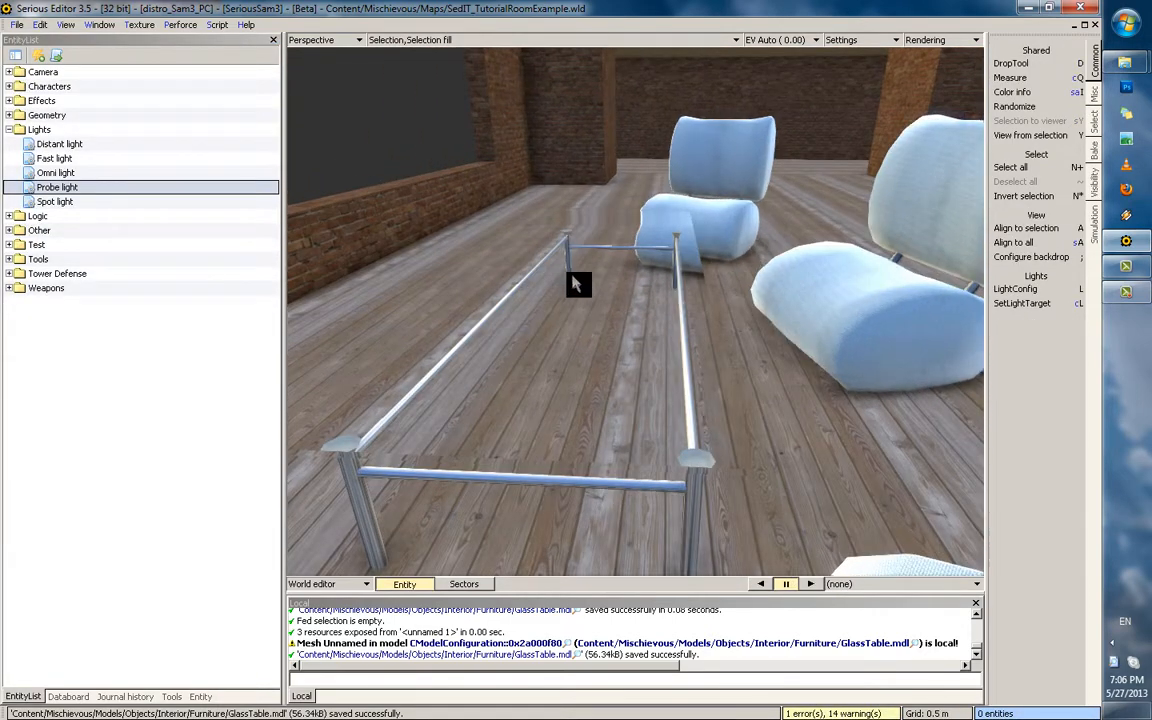
double_click(643, 290)
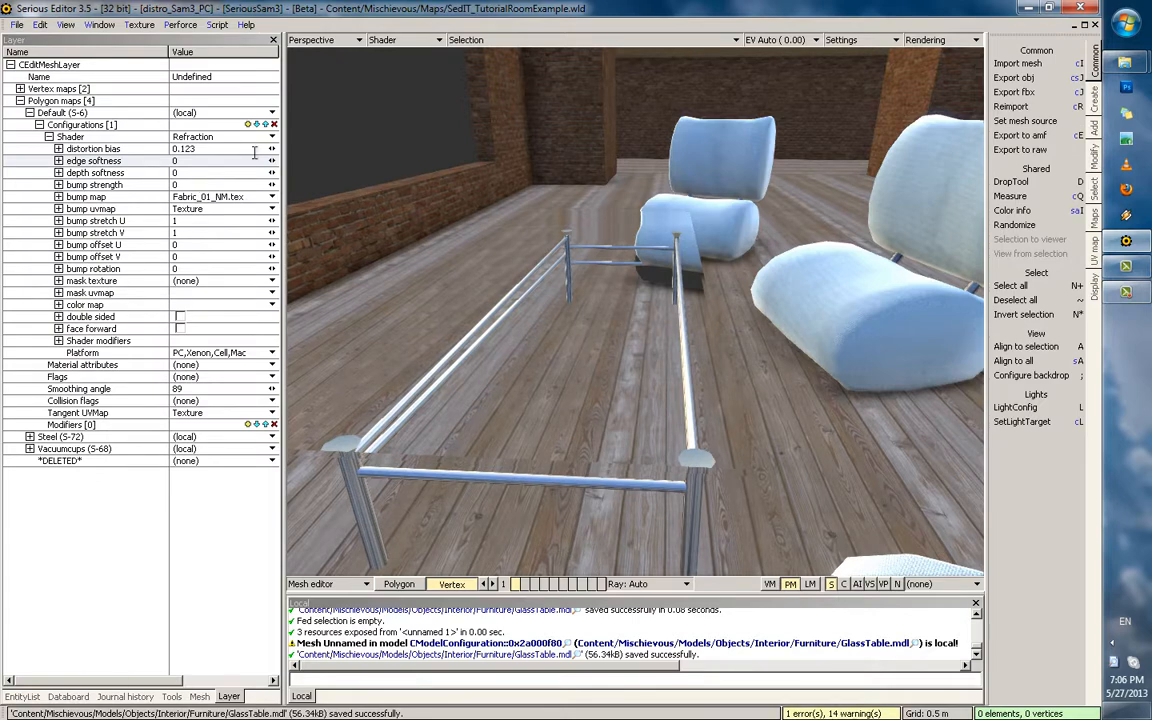
Try a distortion bias of about -0.188 on the tabletop's Refraction shader and inspect the table from the opposite end
drag(271, 148, 541, 378)
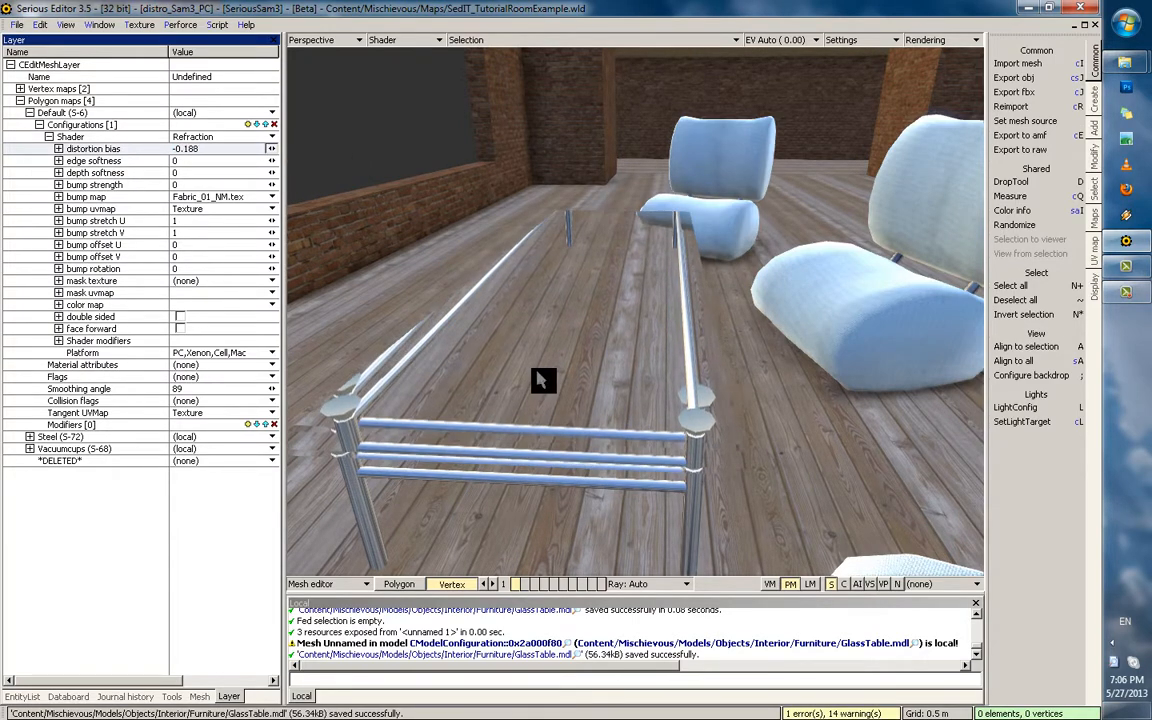
key(Escape)
right_drag(537, 237, 512, 288)
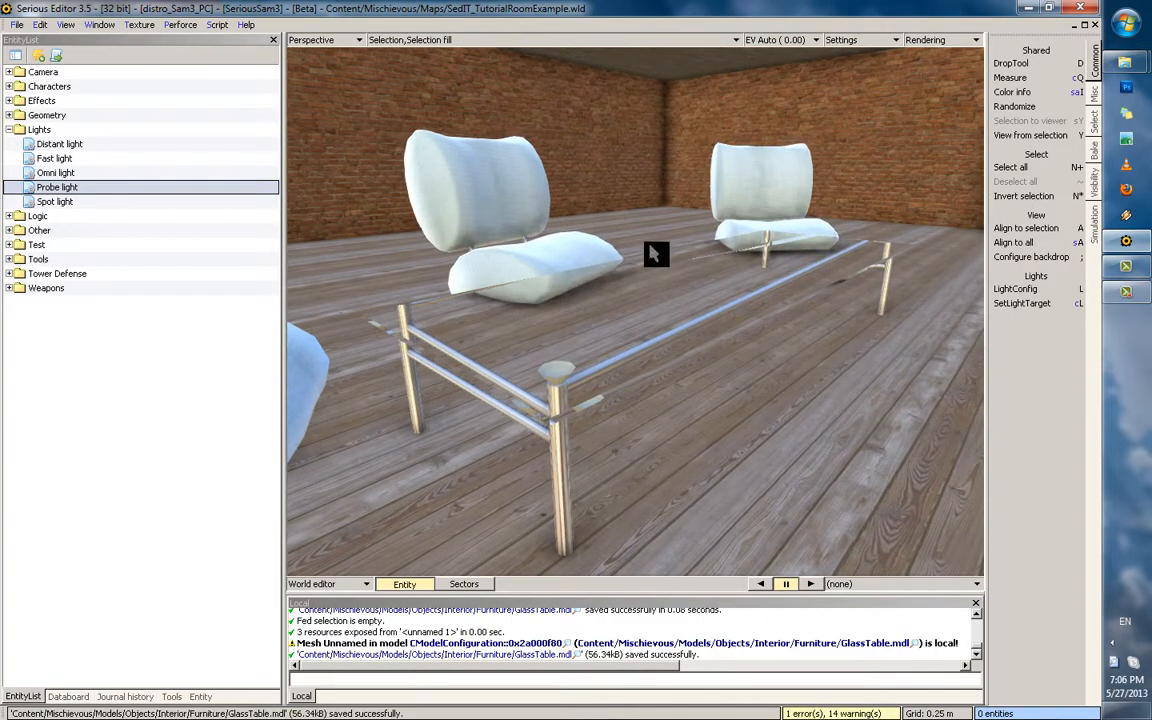
double_click(656, 280)
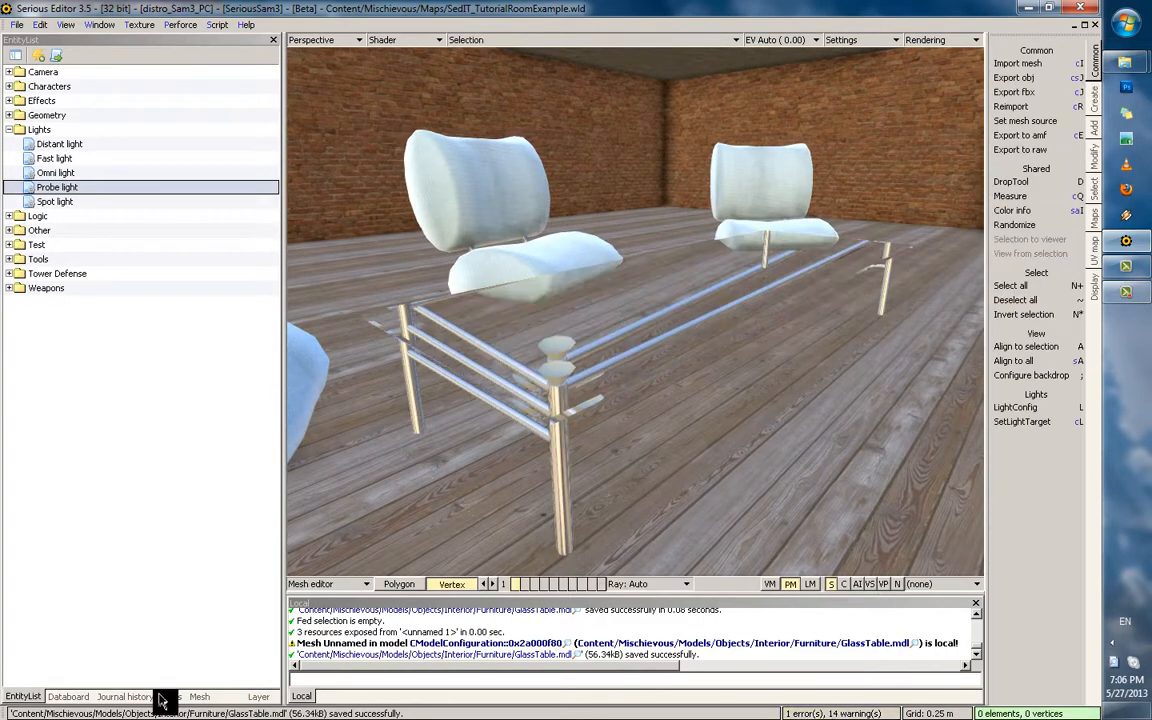
click(257, 697)
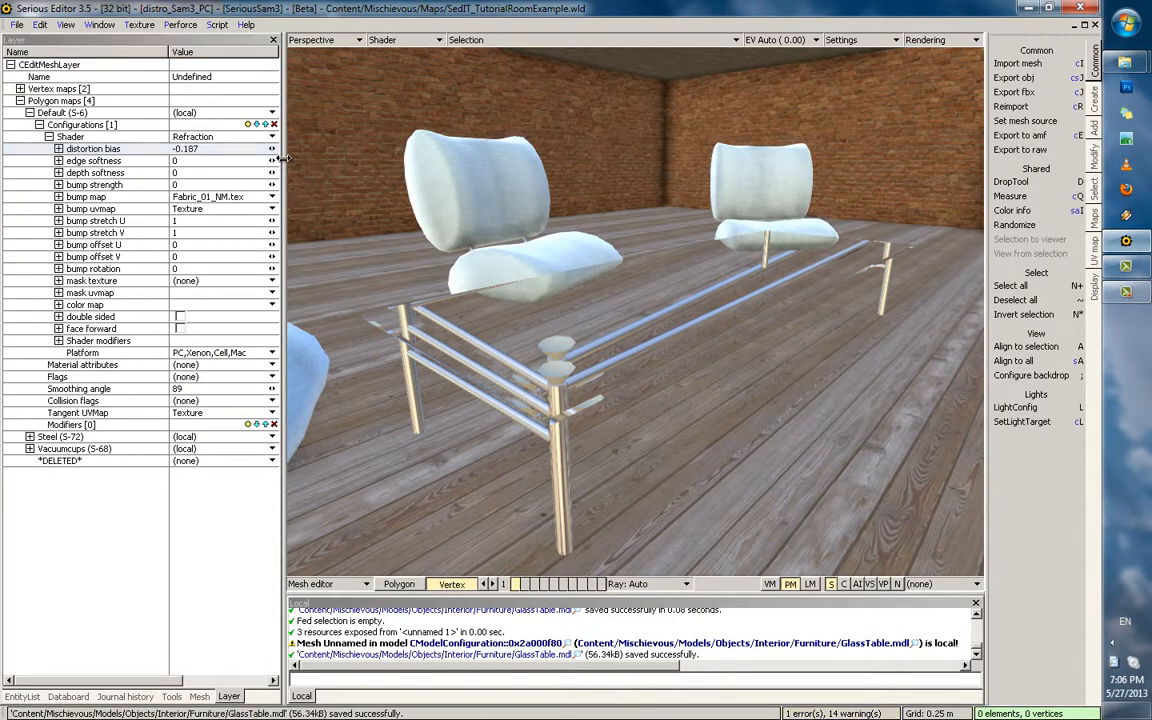
Raise the tabletop's distortion bias to a small positive value and inspect how the chairs refract through the glass
drag(382, 161, 571, 182)
key(Escape)
key(grave)
alt+drag(563, 257, 650, 260)
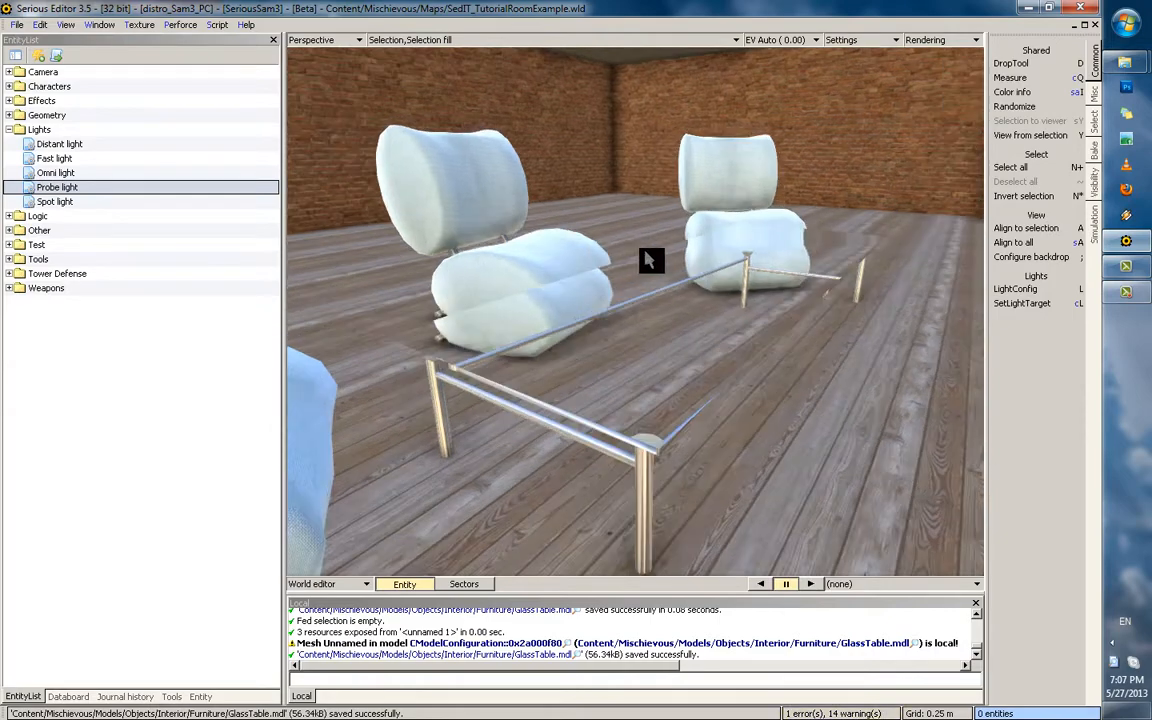
click(660, 317)
key(grave)
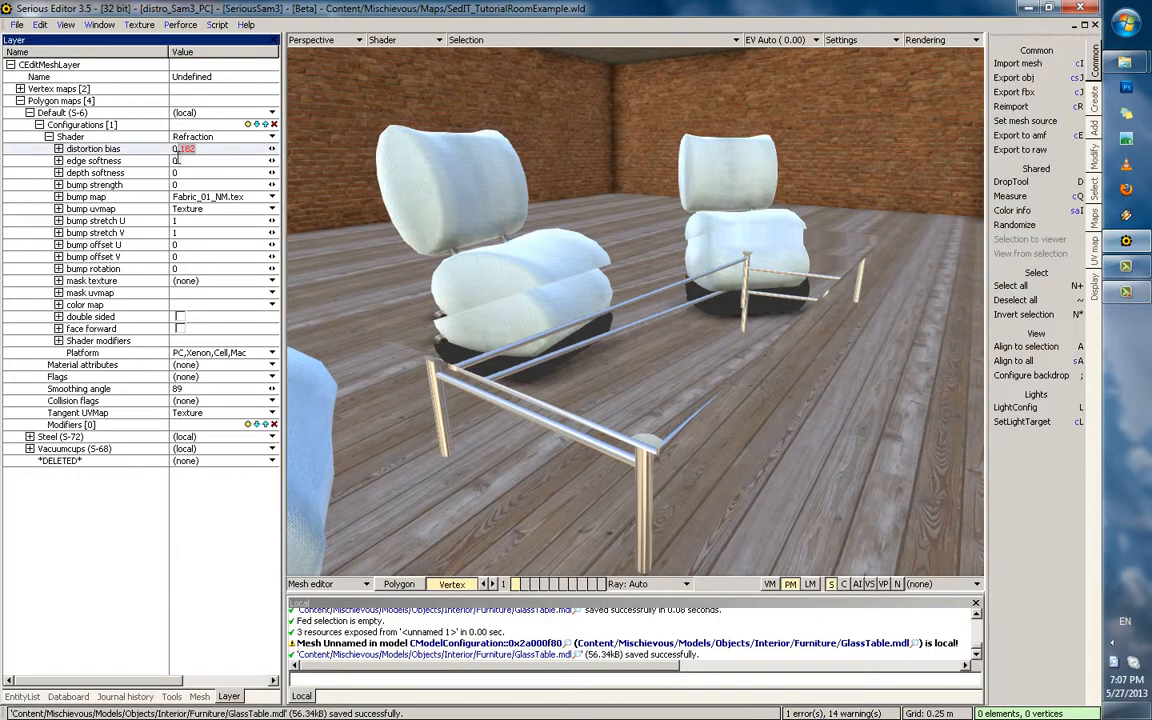
Set the Refraction shader's distortion bias to 0.1 and inspect the table from the window side and other angles
text(1)
click(122, 160)
key(Escape)
key(grave)
alt+drag(610, 275, 531, 290)
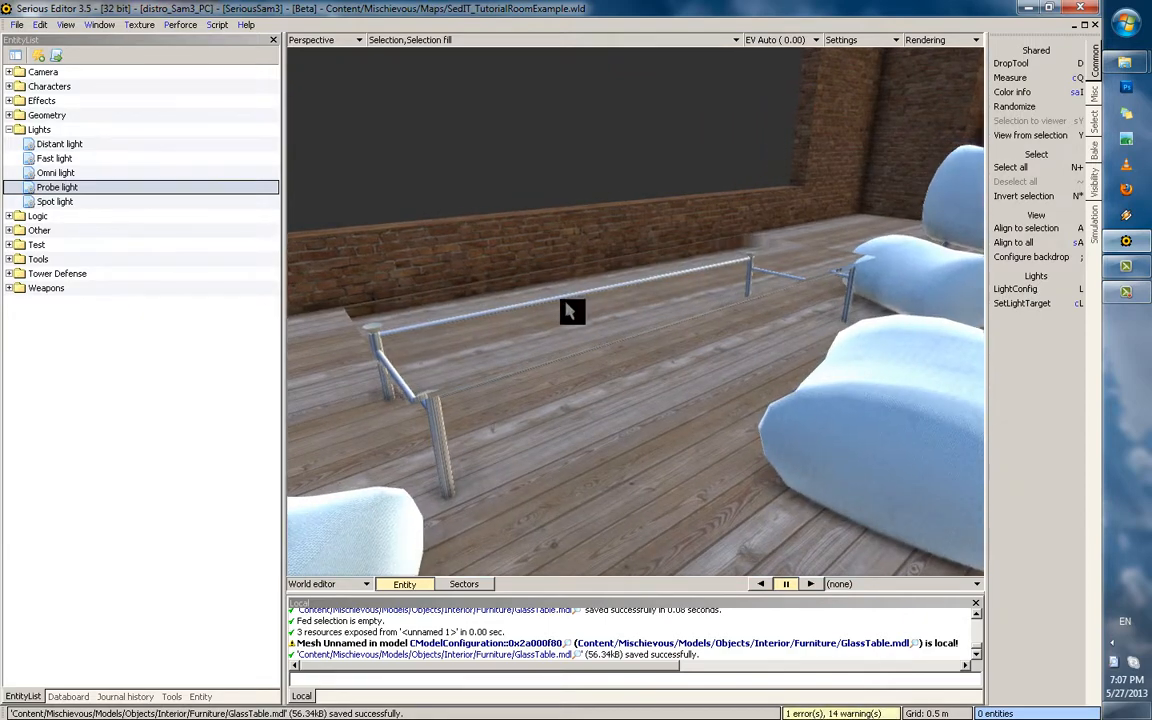
Try a strong distortion bias of 0.486 on the glass tabletop and inspect the refraction from several angles
double_click(563, 303)
drag(270, 149, 410, 158)
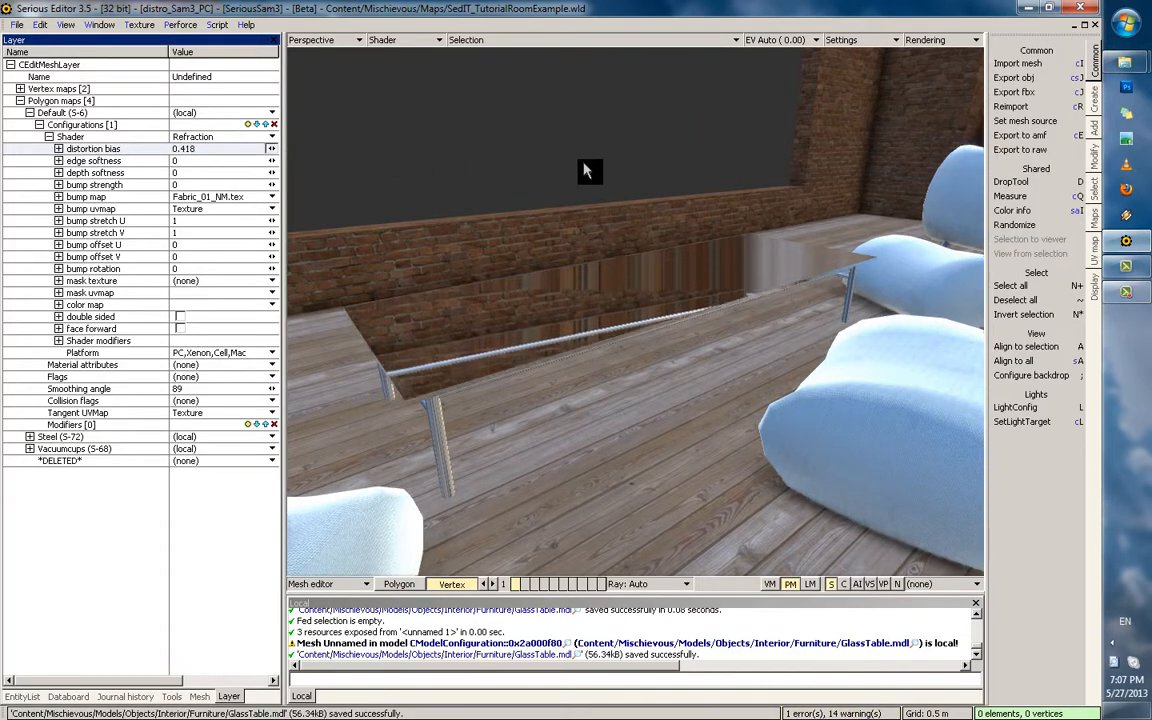
alt+drag(502, 202, 585, 210)
drag(270, 149, 606, 191)
key(Escape)
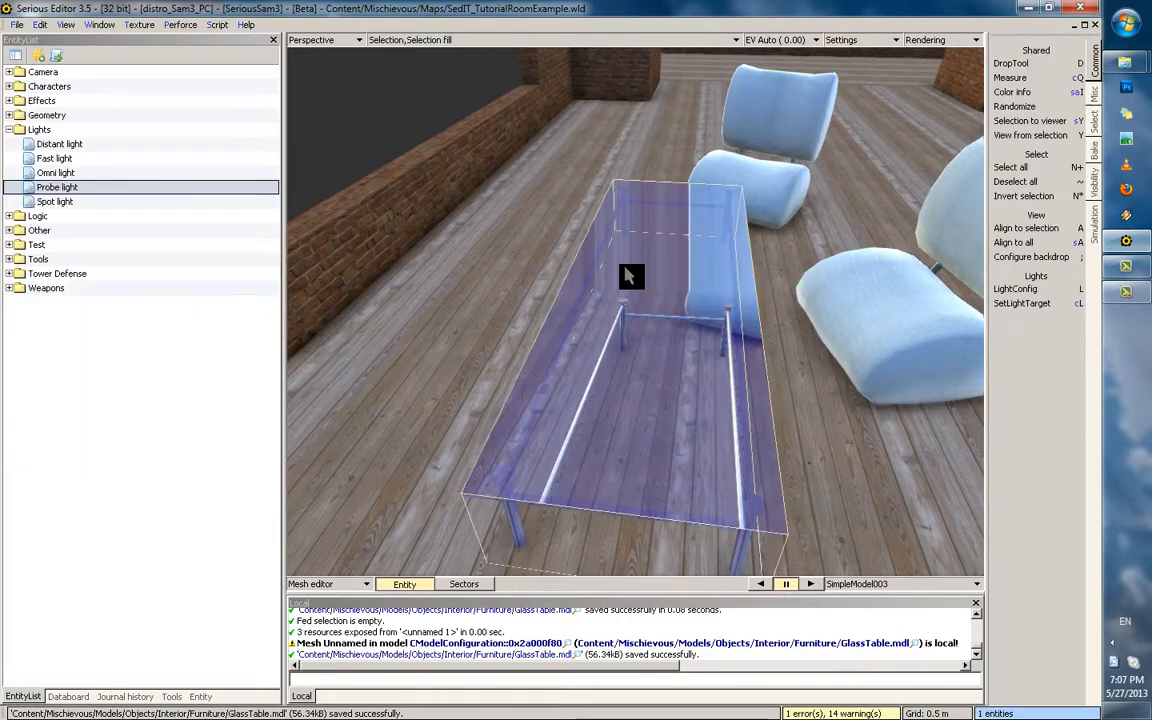
key(grave)
alt+drag(663, 267, 721, 353)
alt+double_click(721, 353)
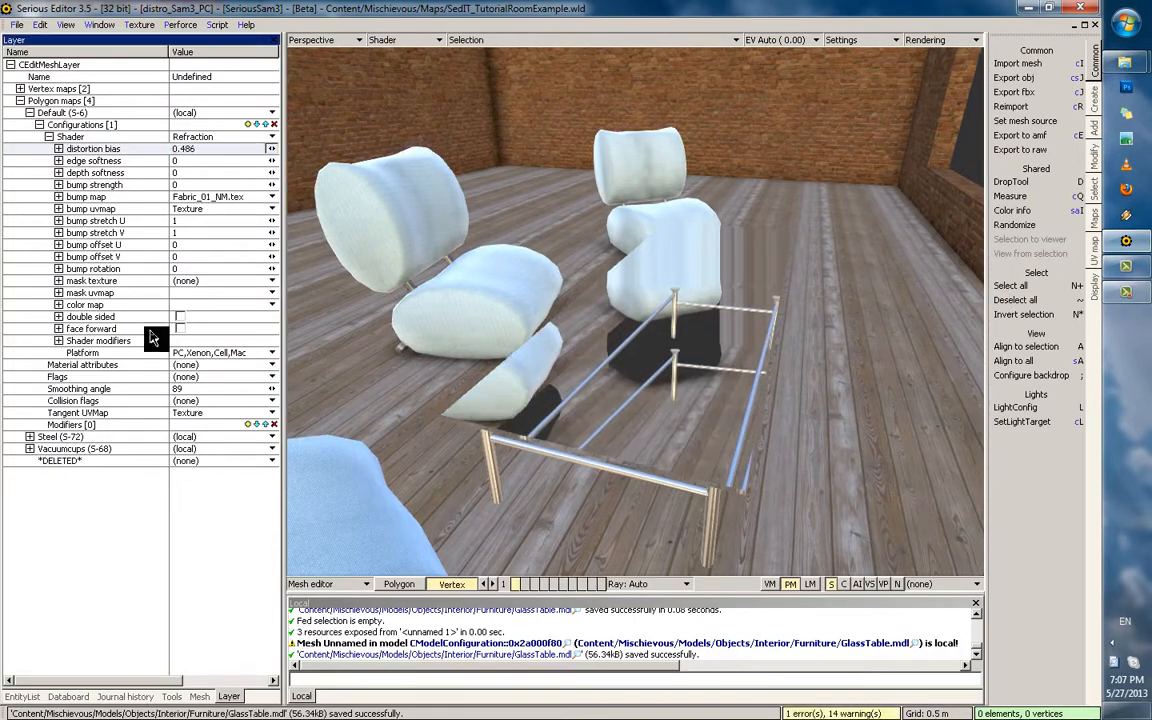
Try an extreme distortion bias of -0.969, inspect the tabletop, and reset the distortion bias to 0
drag(150, 331, 343, 367)
alt+double_click(660, 310)
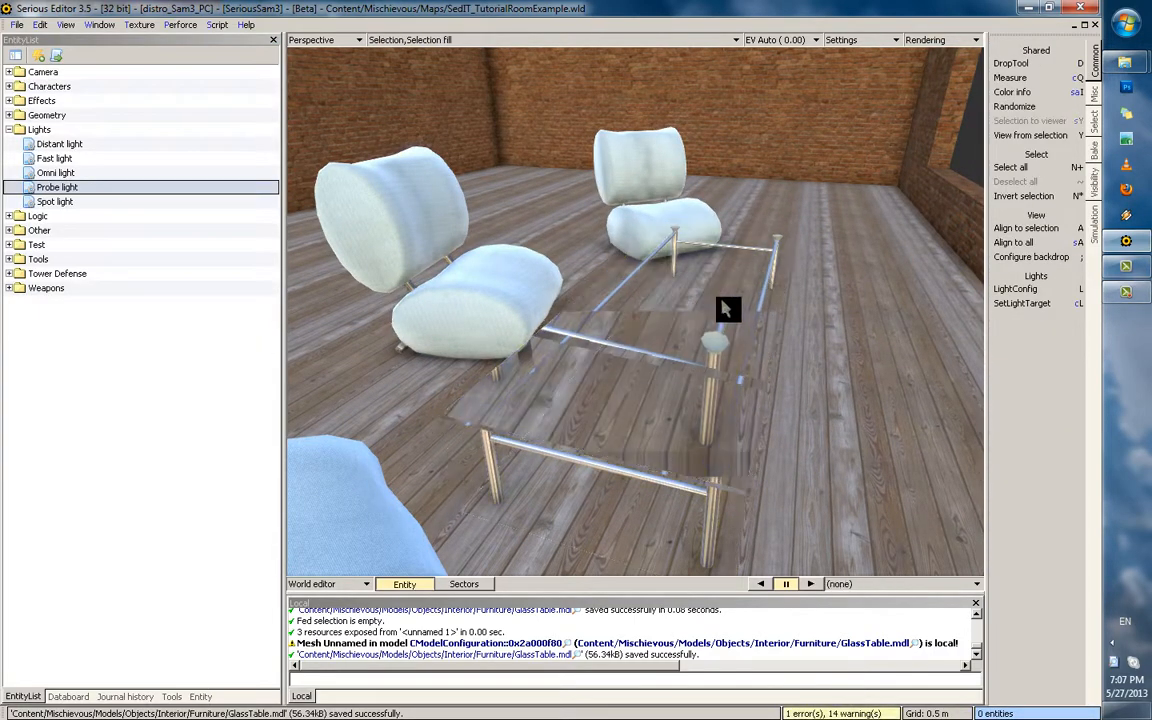
alt+drag(722, 305, 692, 324)
alt+double_click(692, 324)
click(207, 152)
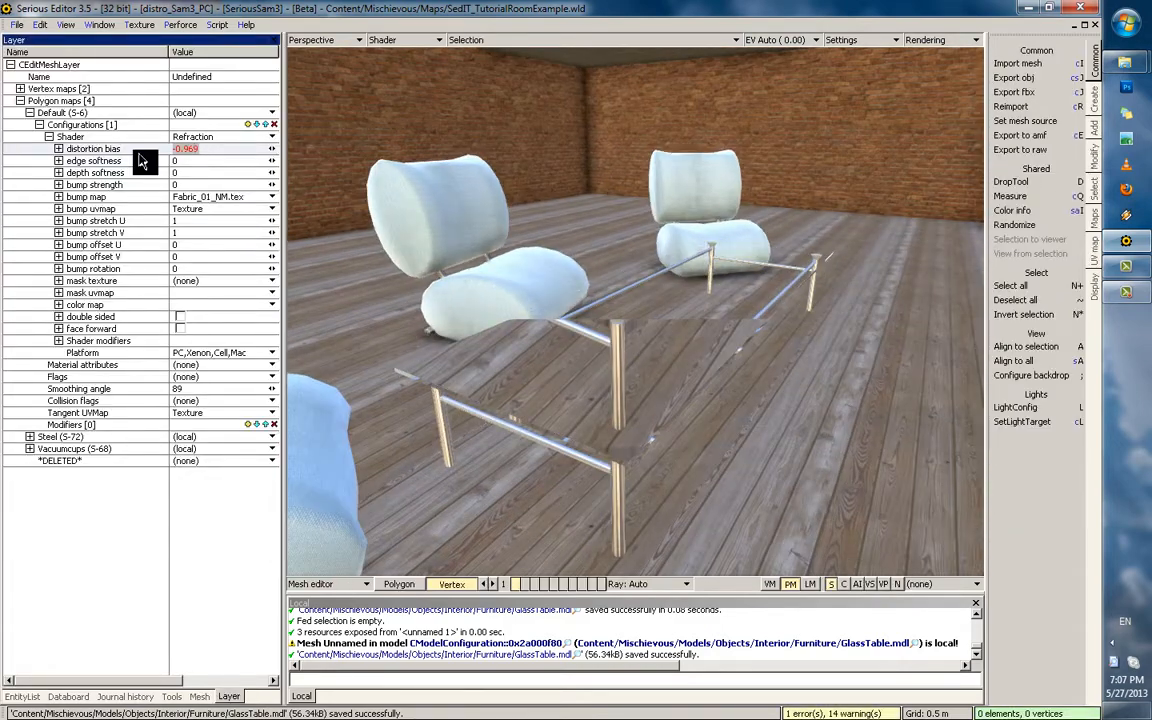
alt+drag(476, 270, 541, 317)
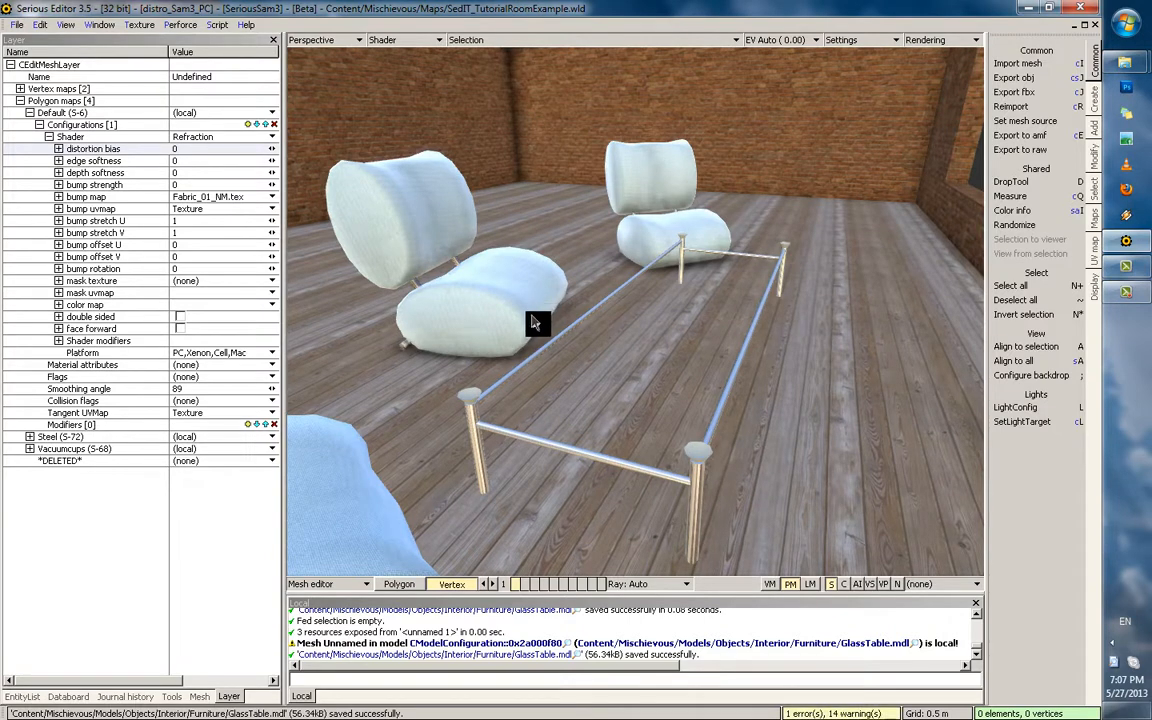
Lower the Refraction shader's distortion bias to -0.109 and inspect the tabletop from a low angle
click(123, 147)
drag(272, 149, 180, 181)
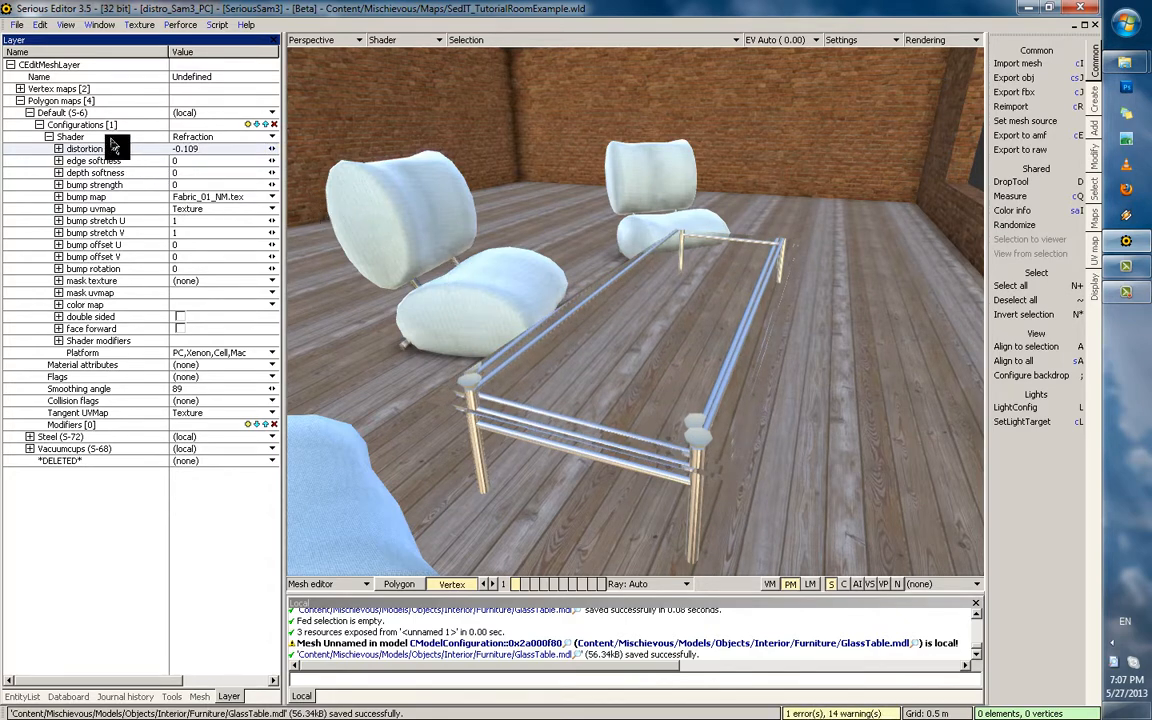
key(Escape)
alt+drag(627, 259, 623, 316)
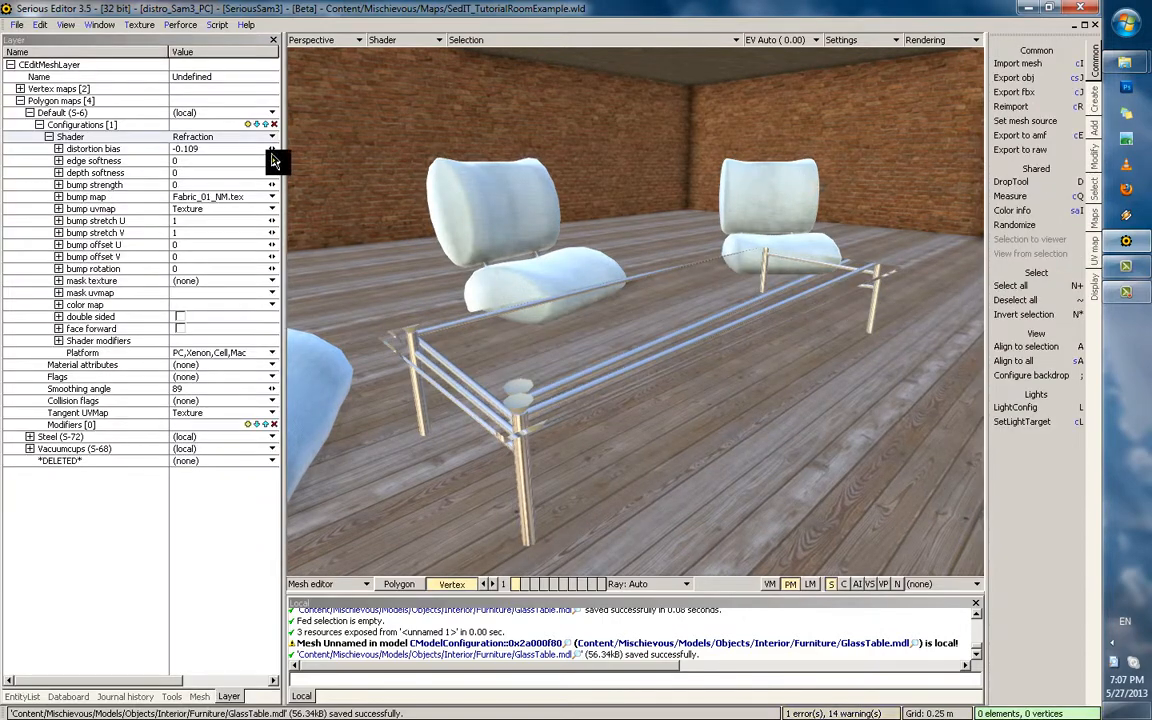
Raise the Refraction shader's distortion bias to 0.099 and inspect the glass in front of the chairs
drag(272, 150, 455, 170)
key(Escape)
alt+drag(635, 252, 656, 312)
double_click(656, 312)
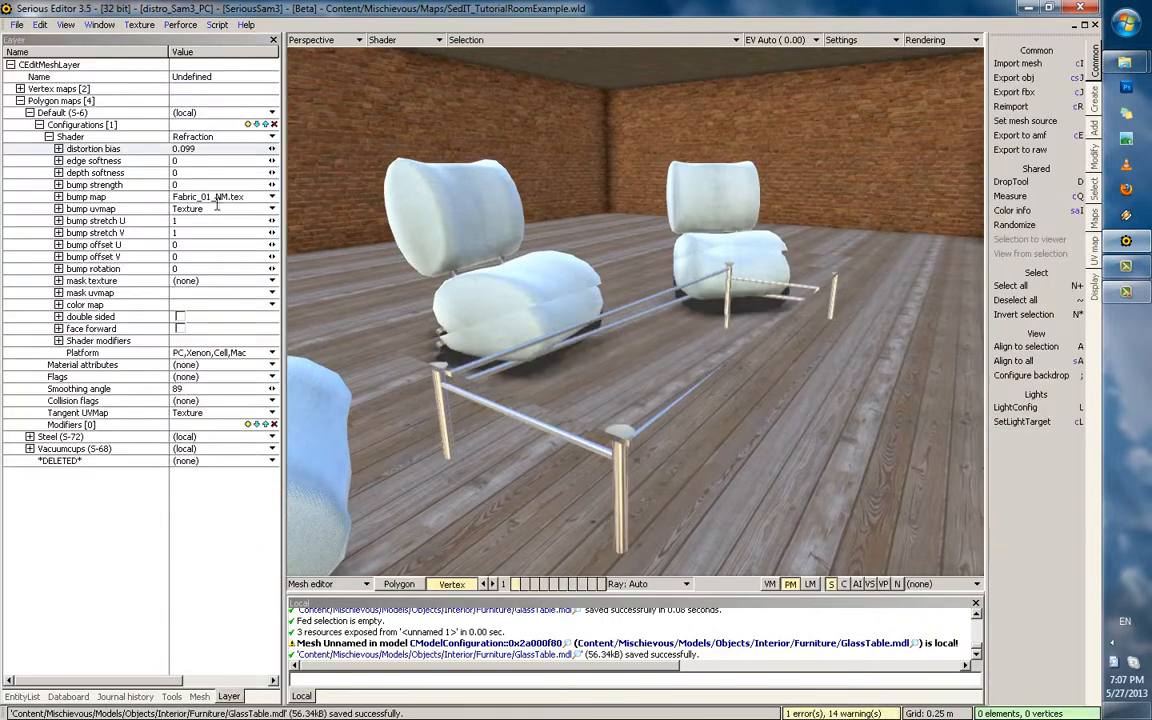
Set the Refraction shader's distortion bias to exactly 0.1 and check the tabletop outside mesh editing
click(140, 150)
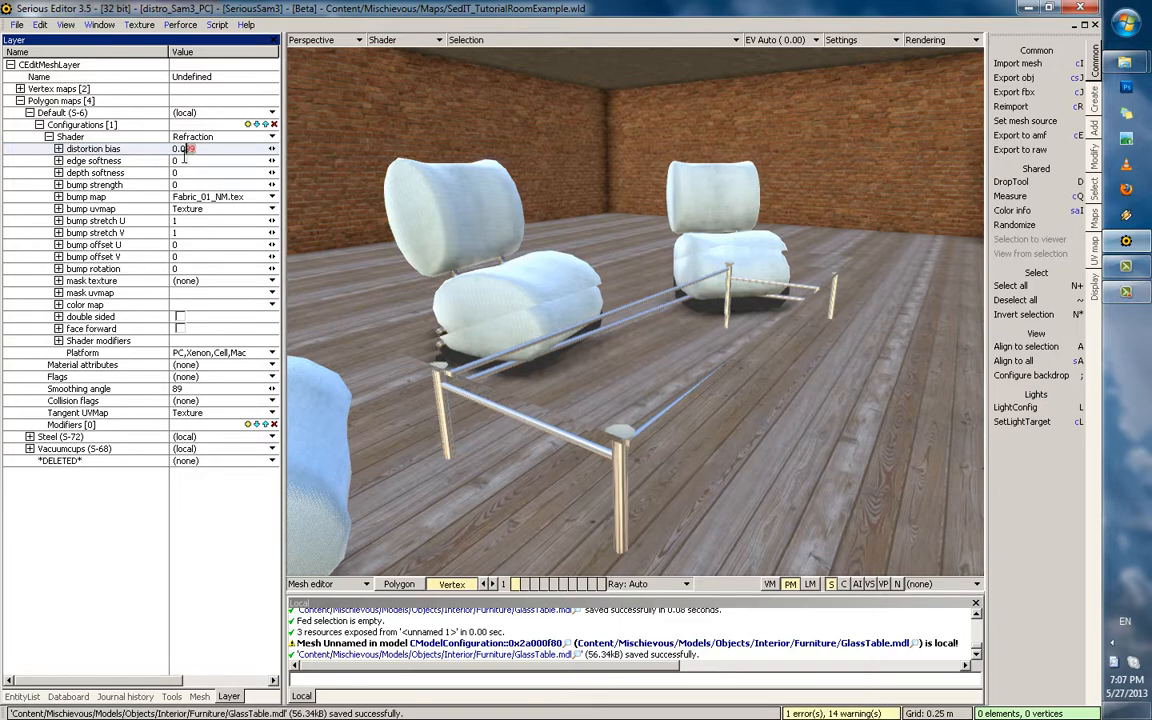
click(541, 280)
double_click(646, 333)
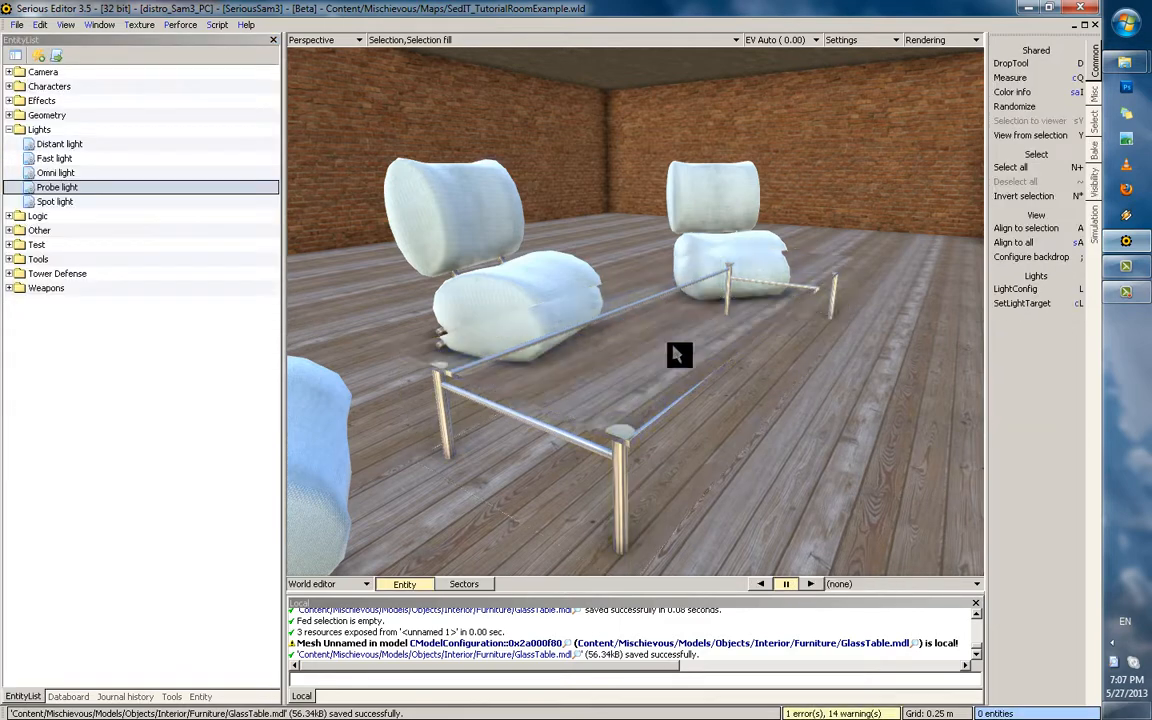
alt+drag(674, 347, 665, 407)
Select the tabletop's four side edge polygons in the mesh and assign them a new surface polygon map named GlassEdge
double_click(688, 311)
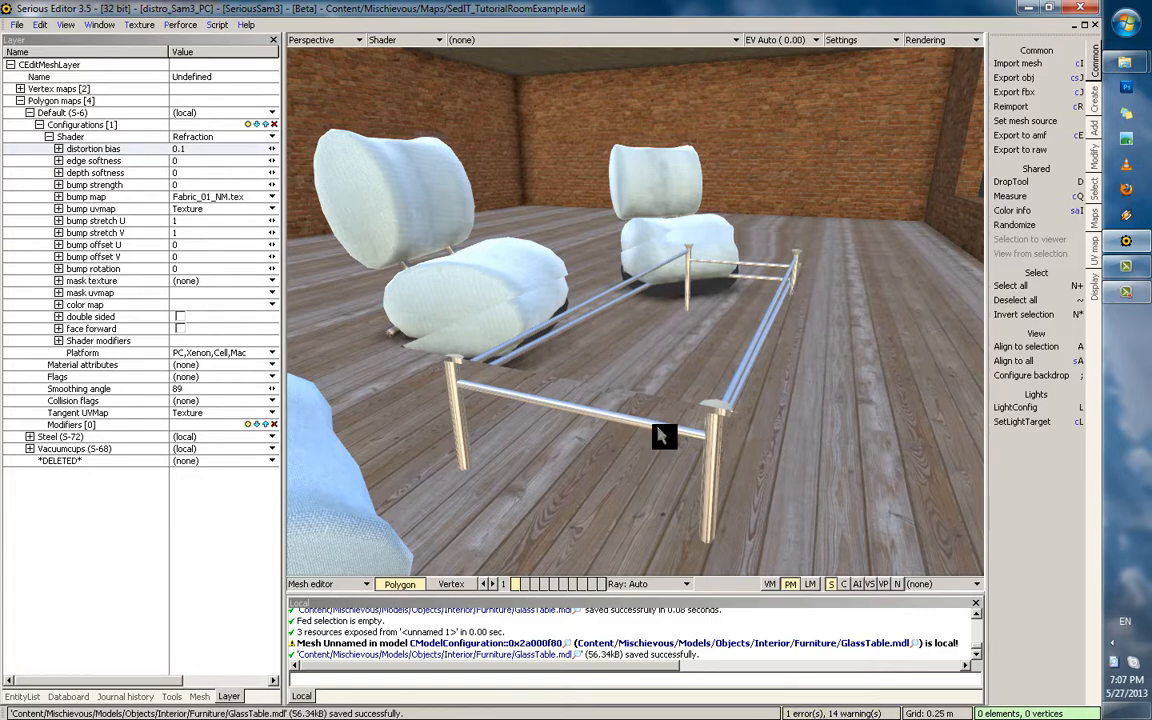
click(665, 407)
alt+drag(665, 407, 619, 368)
shift+click(601, 360)
alt+drag(706, 328, 615, 407)
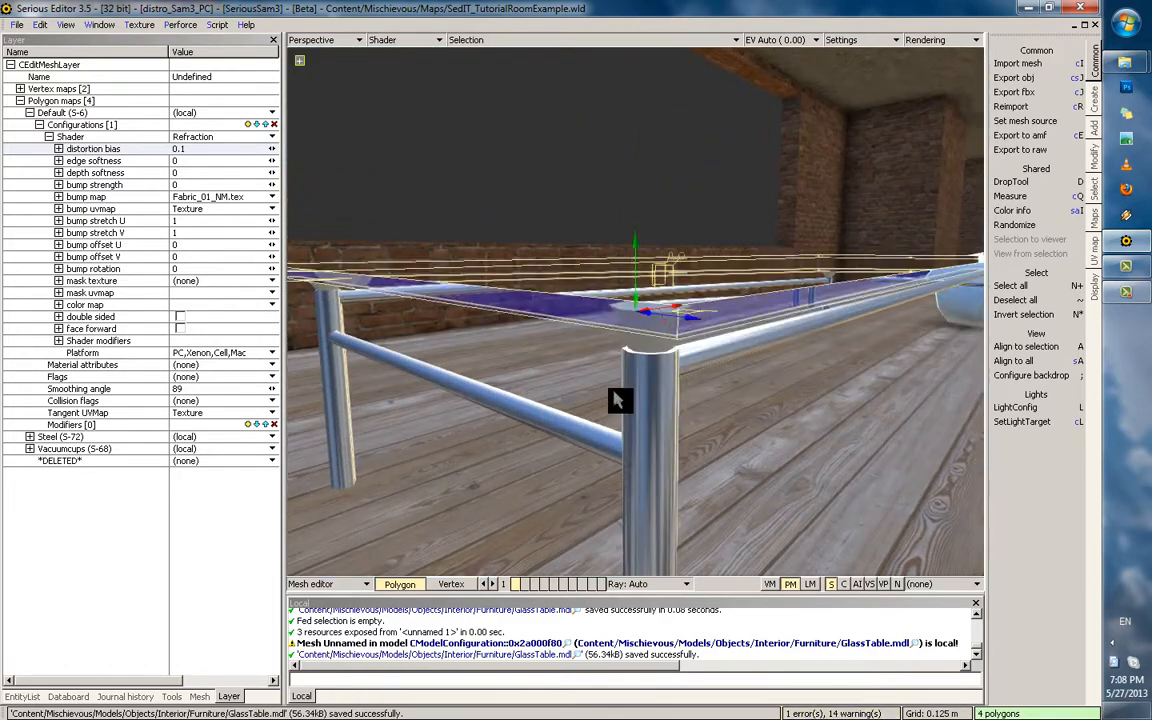
key(q)
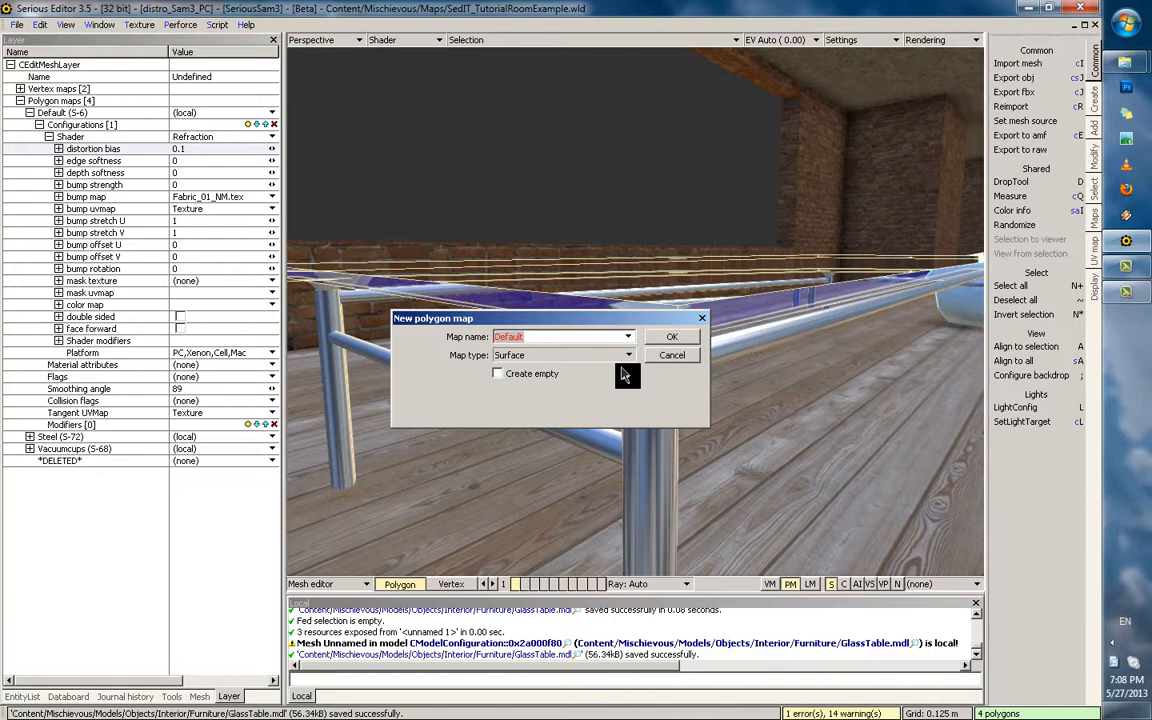
key(Return)
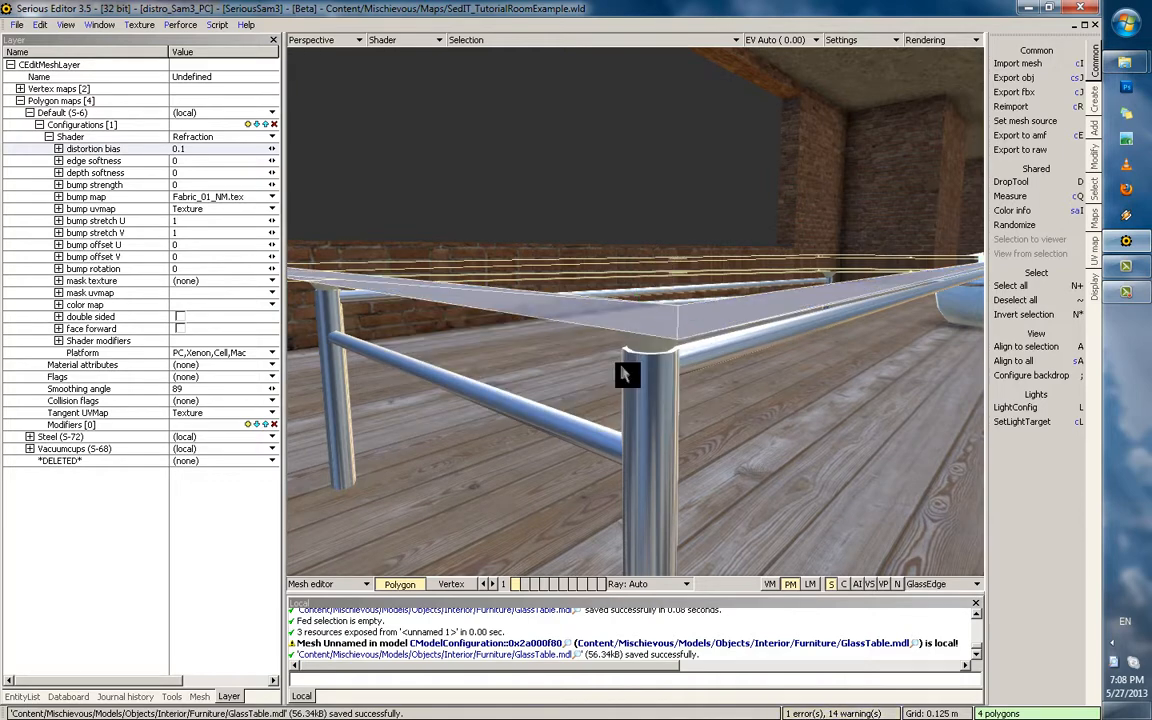
Add a second configuration with the Stain shader to the GlassEdge polygon map, alongside its Refraction shader
click(31, 115)
click(75, 151)
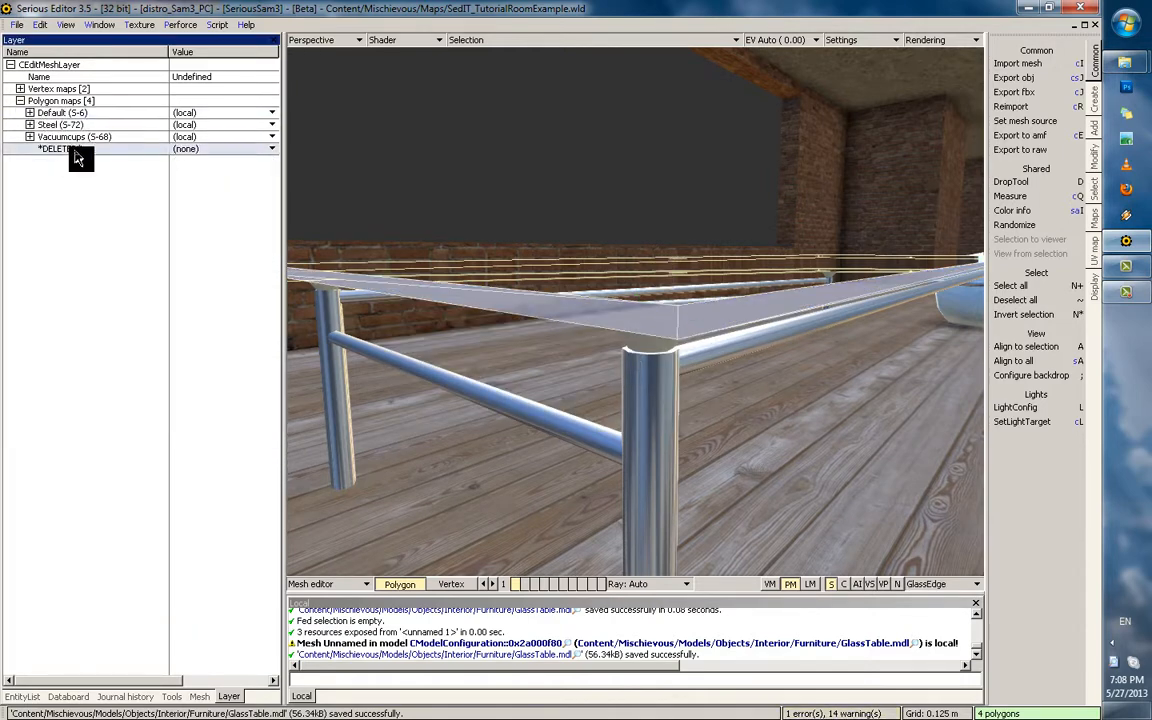
alt+drag(440, 264, 501, 286)
alt+drag(585, 313, 620, 318)
click(28, 149)
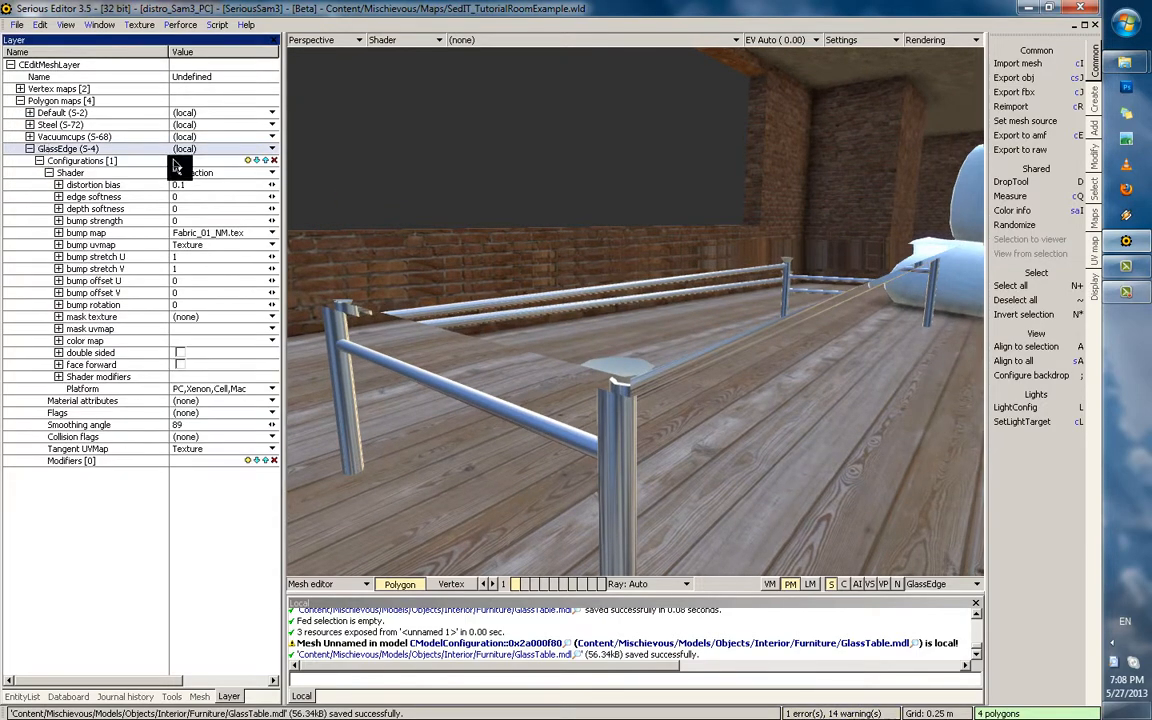
click(48, 174)
click(248, 161)
click(220, 187)
click(212, 213)
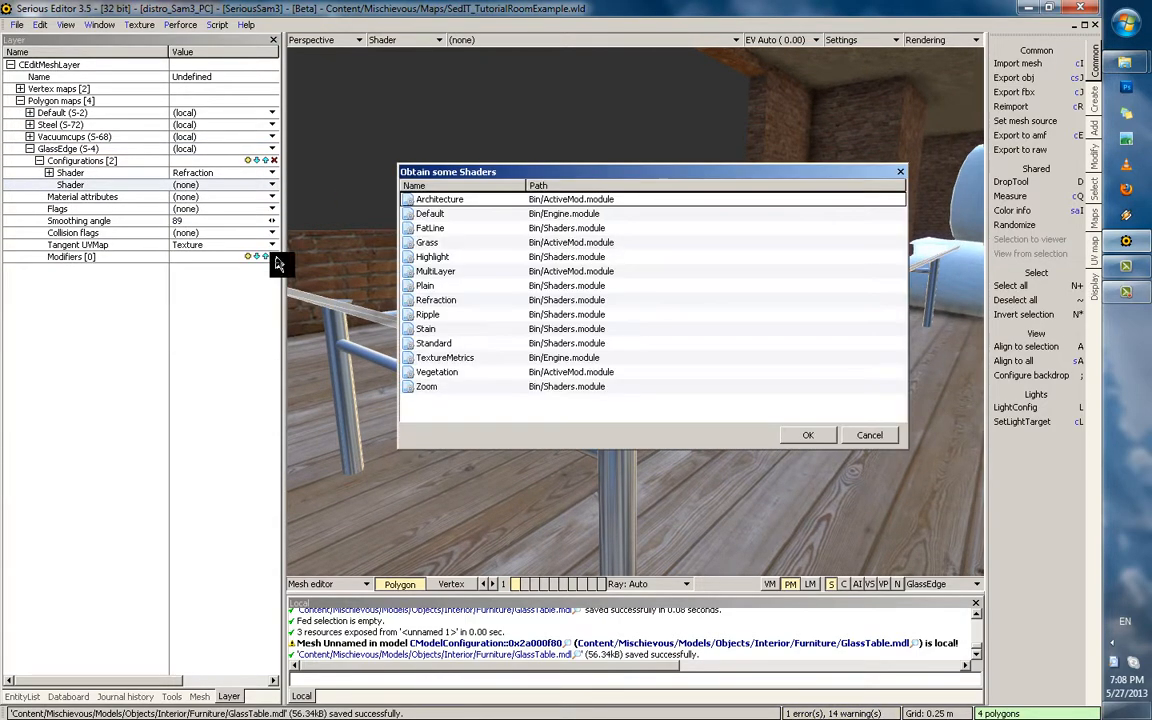
click(435, 330)
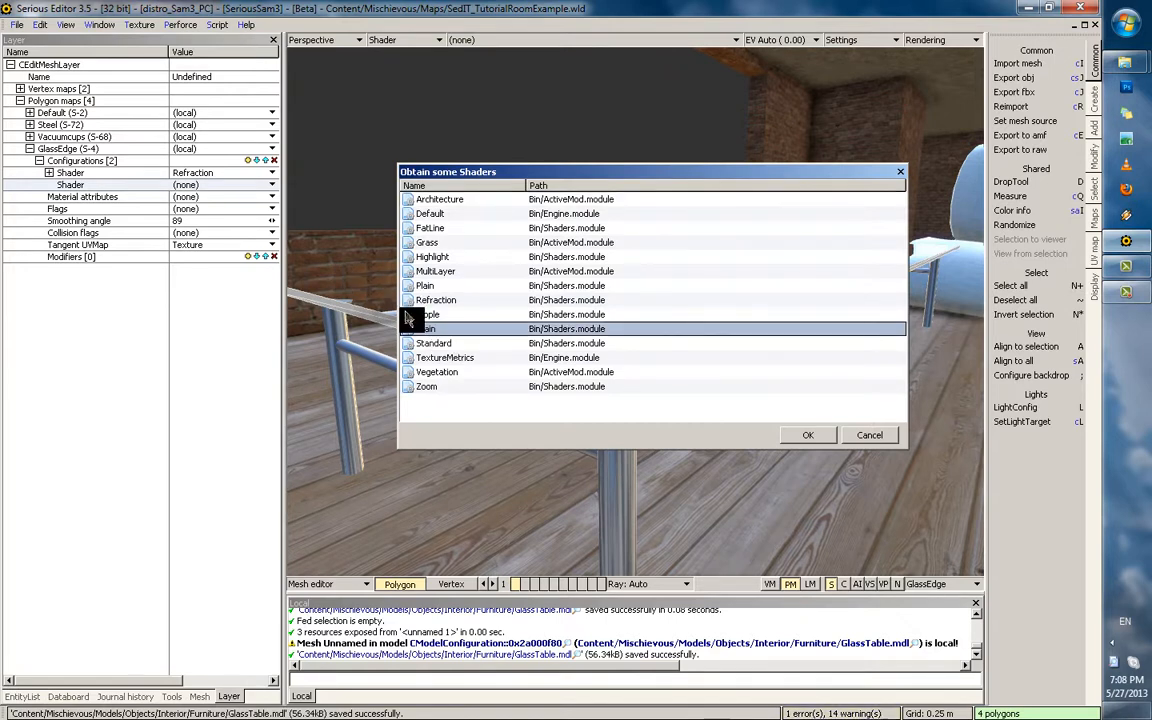
key(Return)
Set the GlassEdge Stain shader's stains color to green with hue 0.4384, saturation 0.7723 and value 0.5
click(48, 185)
drag(202, 283, 258, 285)
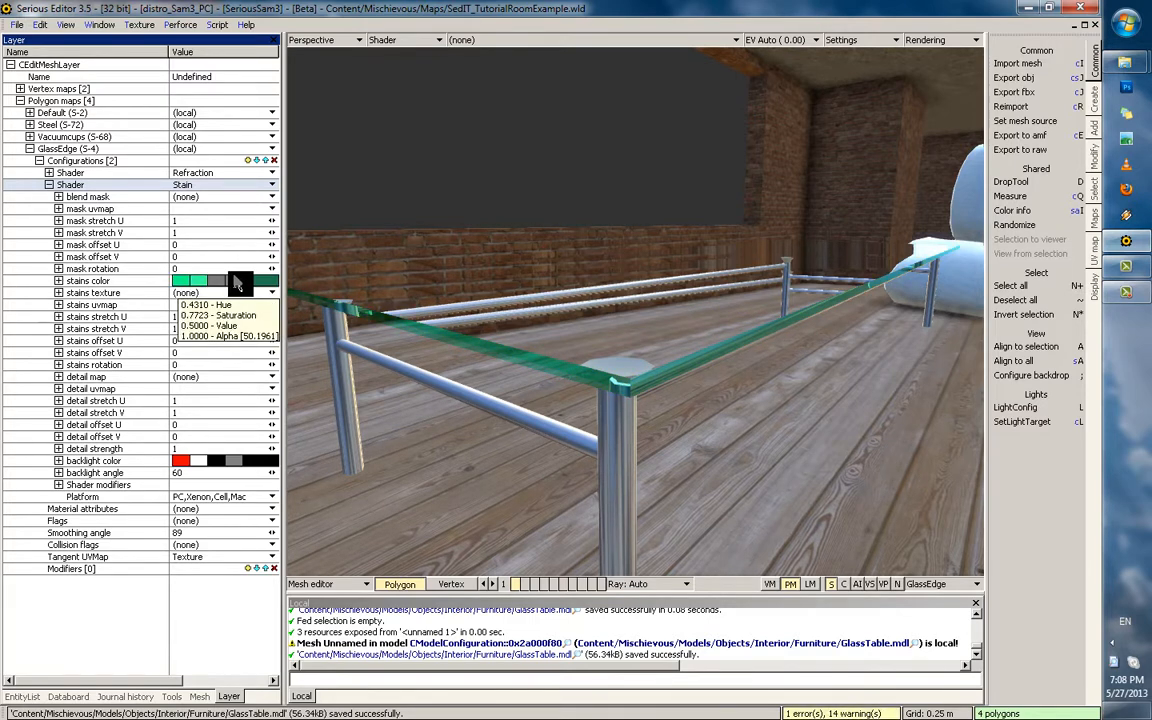
drag(189, 286, 179, 288)
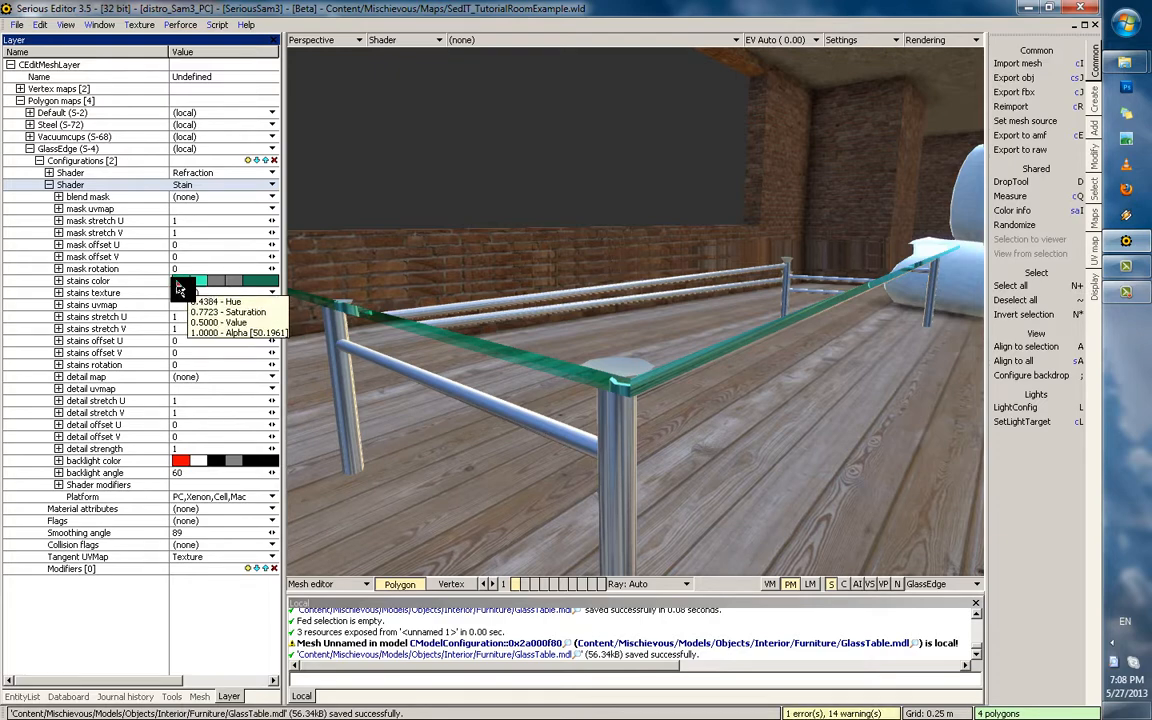
Leave mesh editing and check the table's green glass edges in the room
middle_drag(640, 388, 681, 324)
key(Escape)
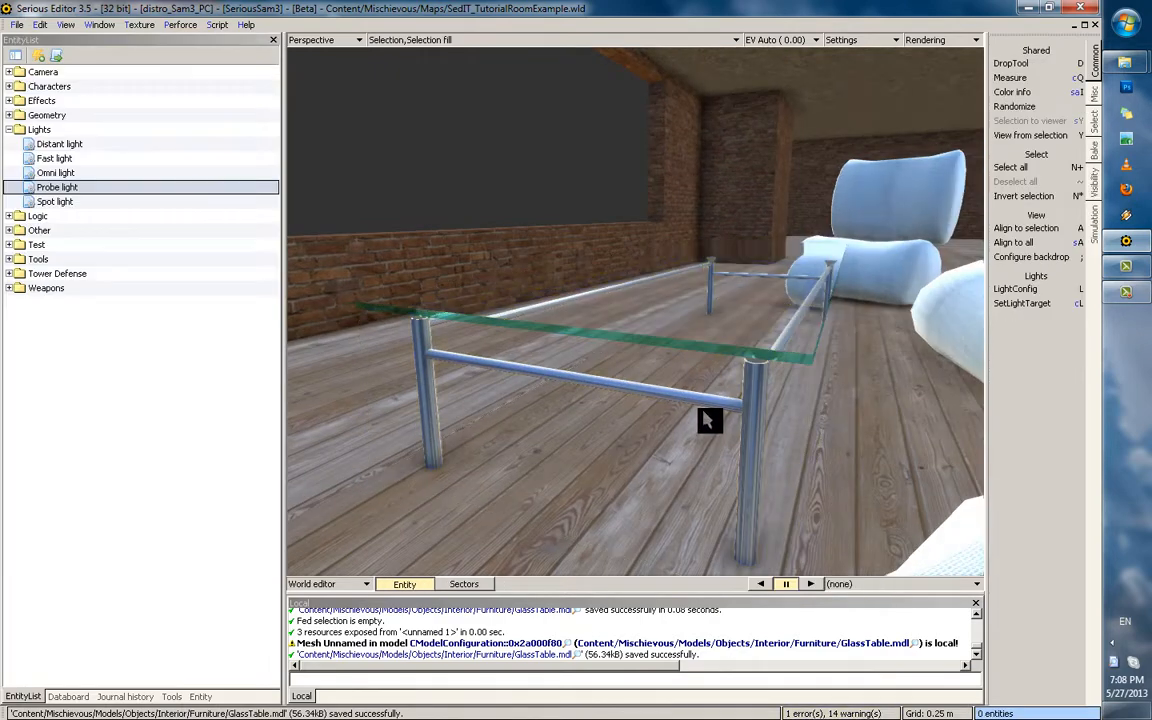
middle_drag(707, 416, 689, 328)
Reopen the table's mesh and add a second configuration with the Stain shader to the Default polygon map
double_click(689, 328)
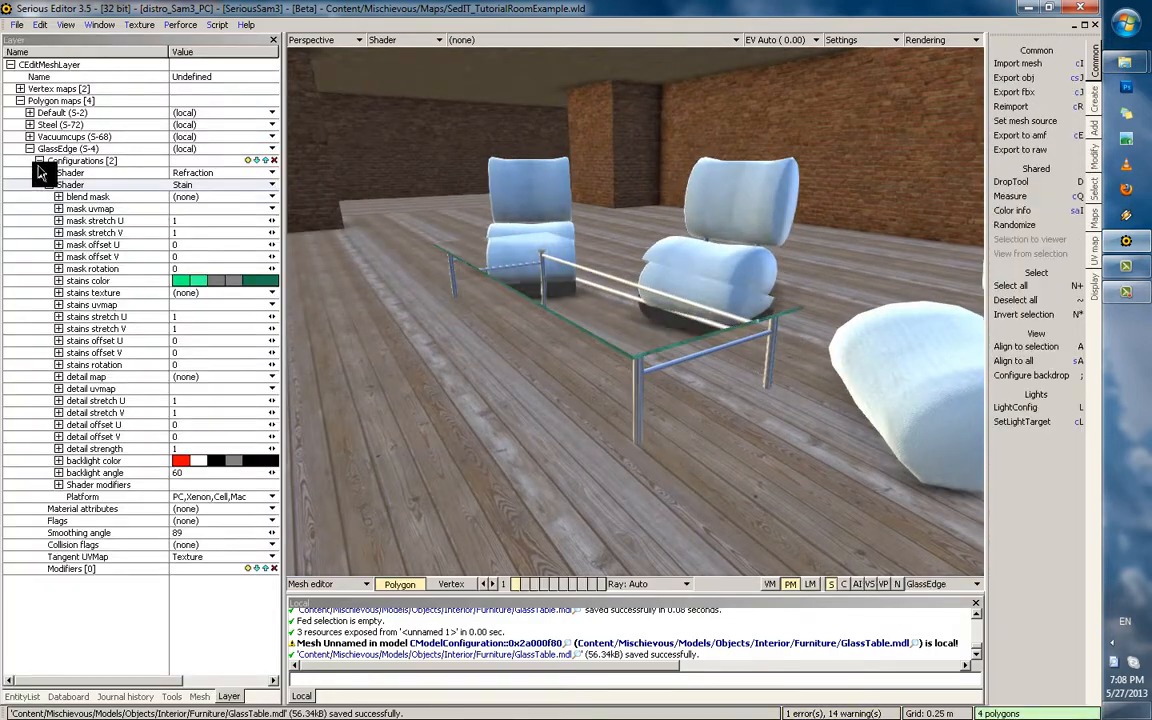
click(30, 148)
click(30, 112)
click(49, 137)
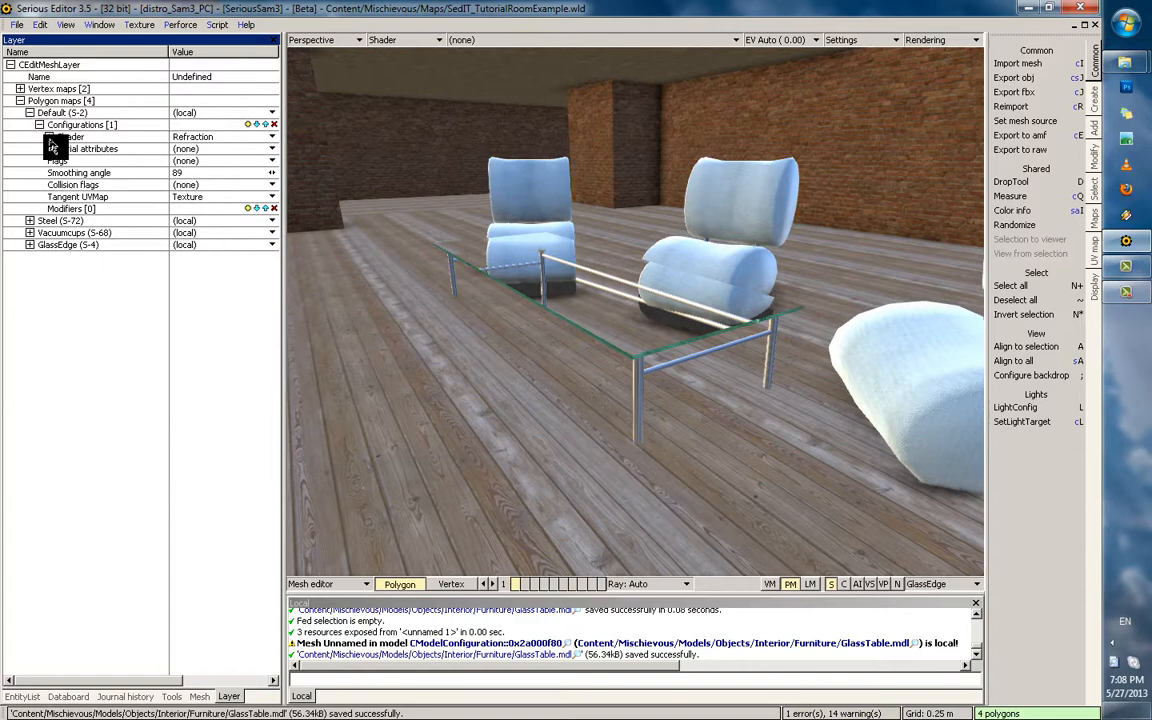
click(249, 125)
click(219, 148)
click(228, 195)
double_click(459, 331)
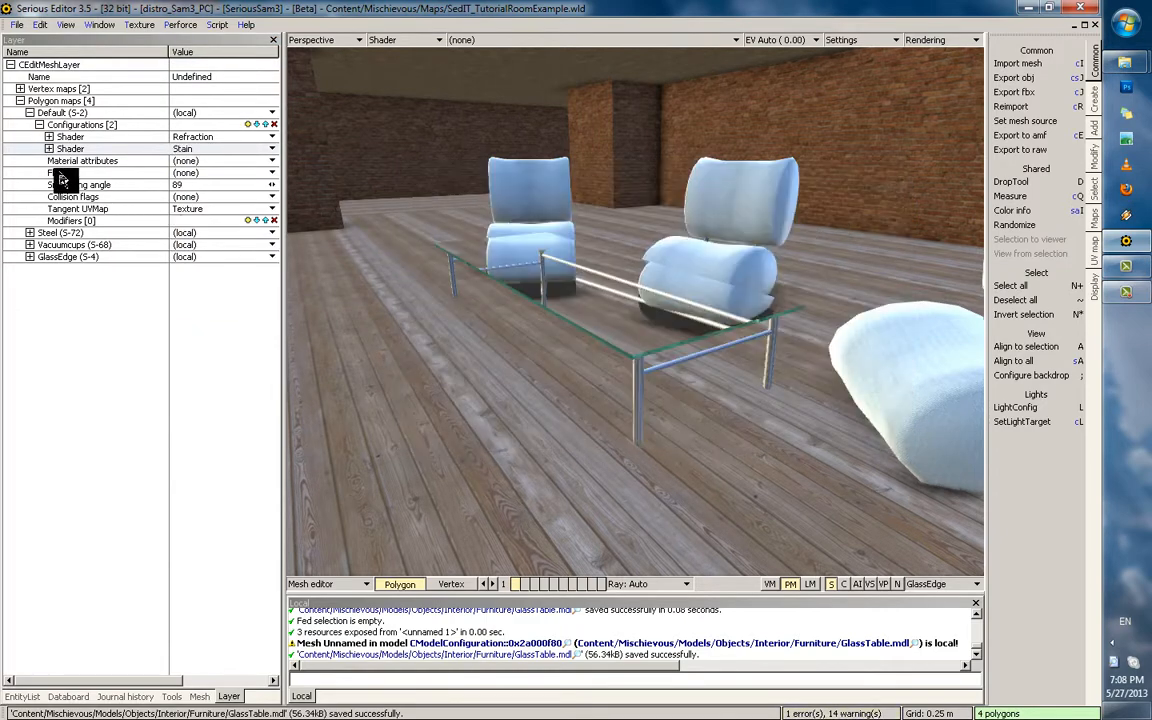
Set the stains texture of the Default map's Stain shader to Stains.tex from the Content/Mischievous/Textures/Stains folder
click(49, 148)
click(190, 160)
click(135, 226)
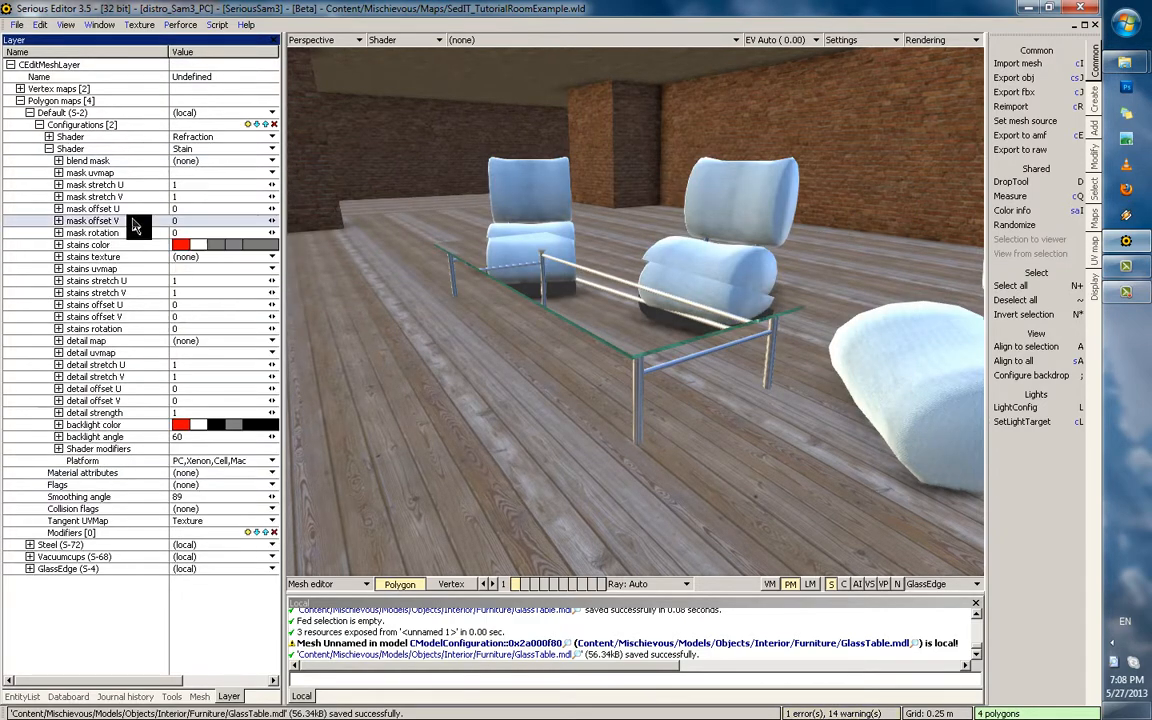
click(200, 256)
click(215, 372)
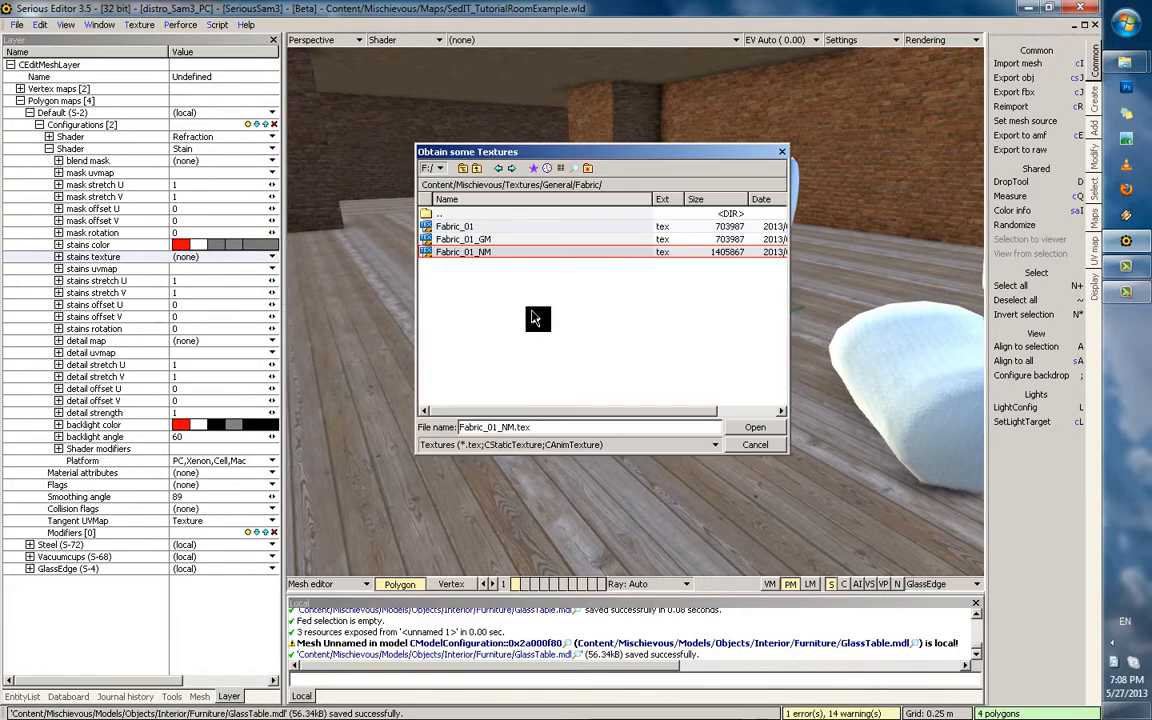
double_click(449, 216)
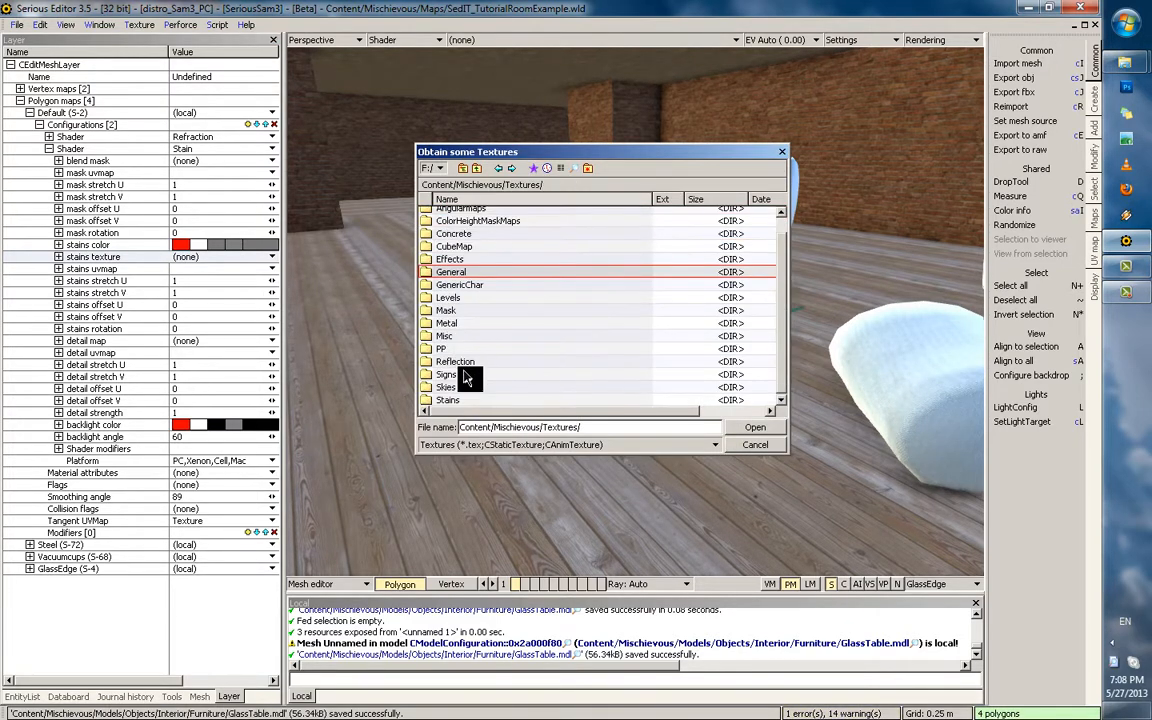
double_click(453, 400)
double_click(452, 228)
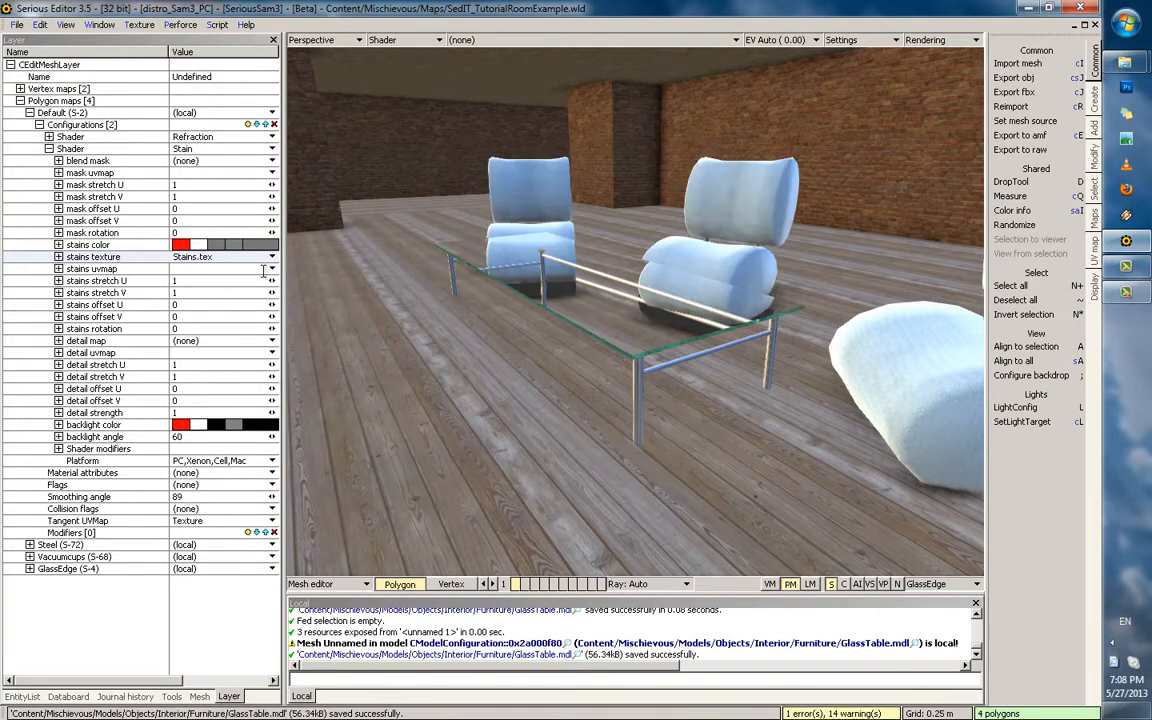
Set the Default Stain shader's stains uvmap to Texture, stains stretch U to 0.262 and stains stretch V to 0.492
click(250, 268)
click(248, 283)
scroll(531, 356, up, 3)
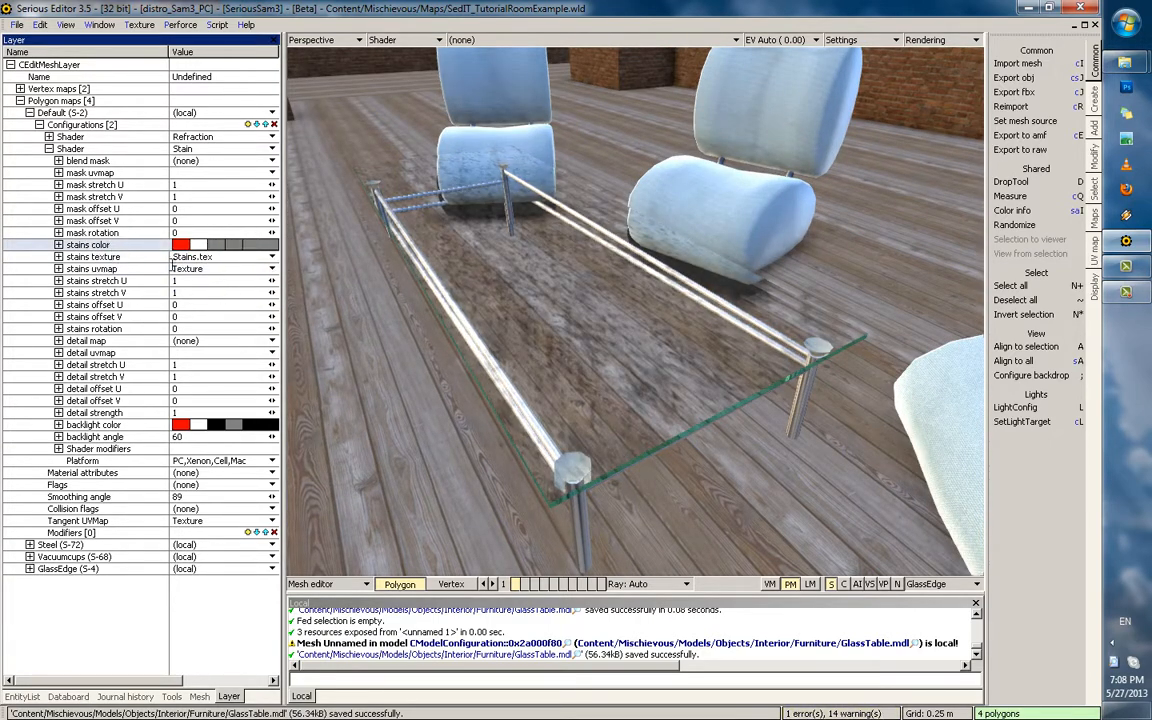
drag(272, 293, 18, 298)
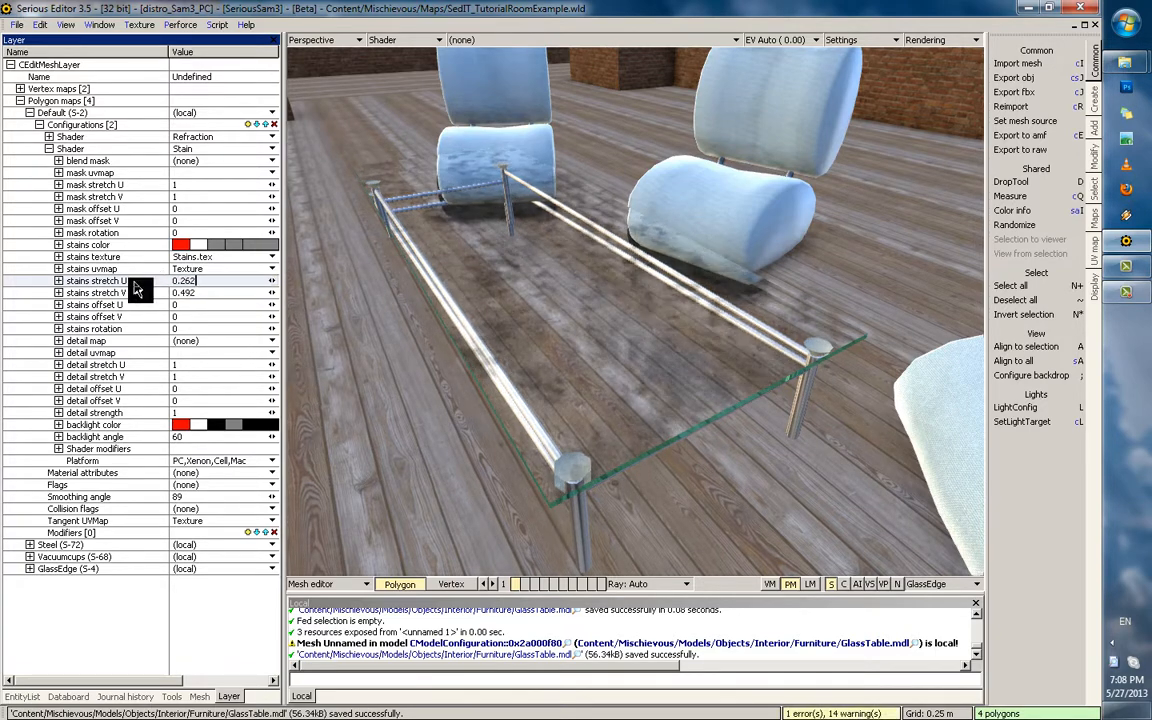
Leave mesh editing and examine the stained glass tabletop from several angles against the chairs and wooden floor
key(Escape)
key(grave)
middle_drag(597, 293, 718, 329)
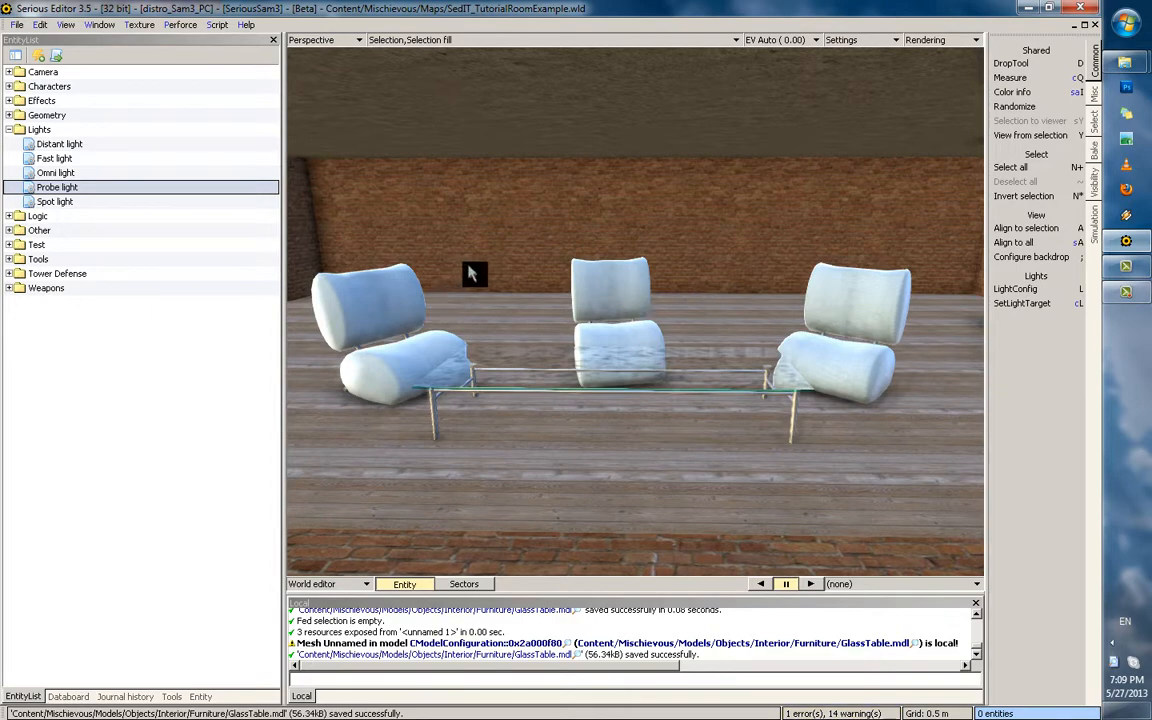
scroll(677, 250, down, 4)
middle_drag(677, 250, 633, 274)
scroll(600, 410, up, 3)
scroll(595, 413, up, 3)
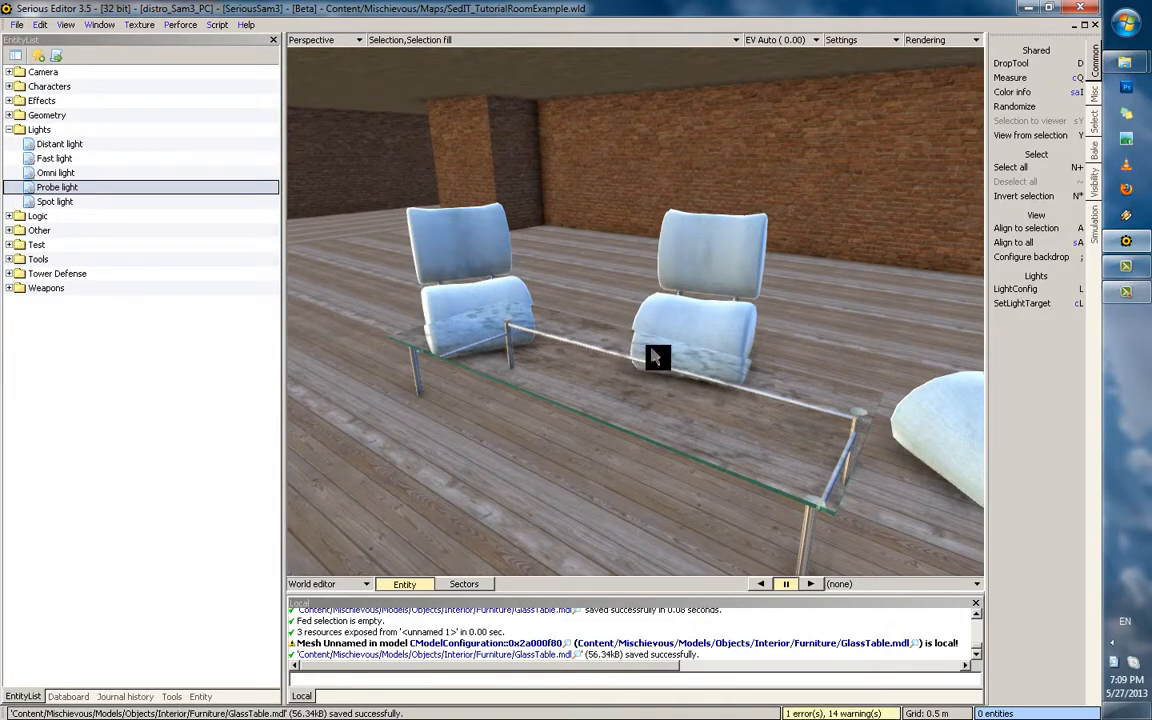
middle_drag(655, 357, 750, 239)
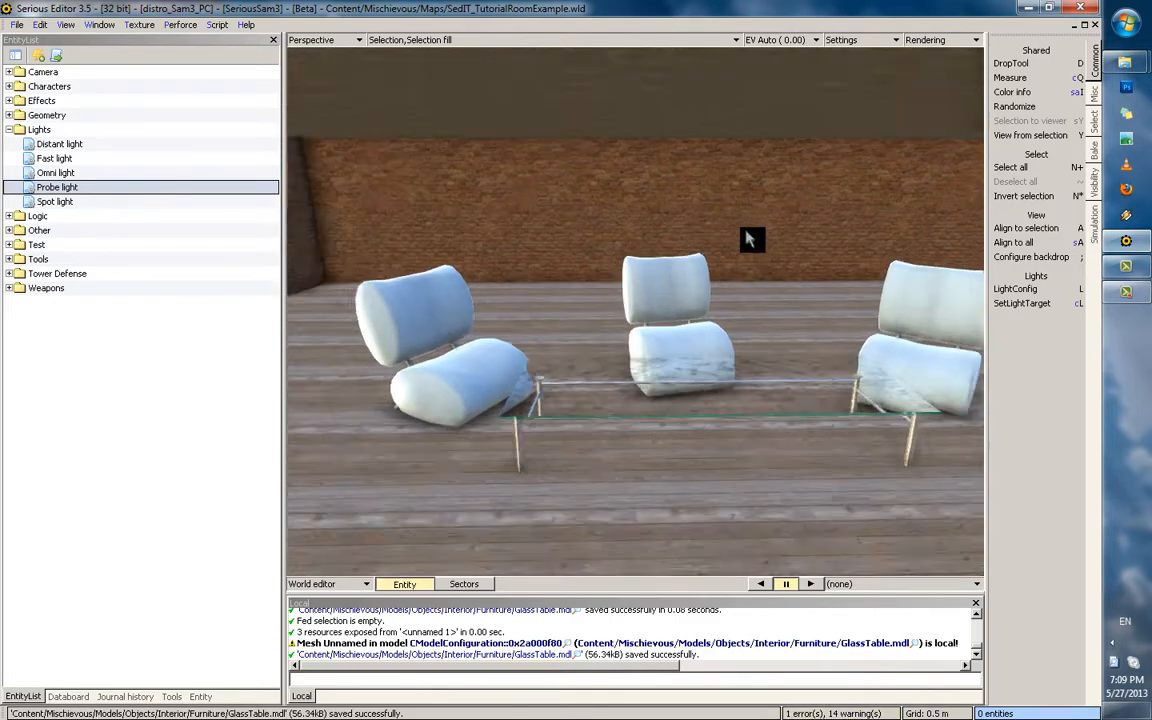
scroll(750, 239, down, 2)
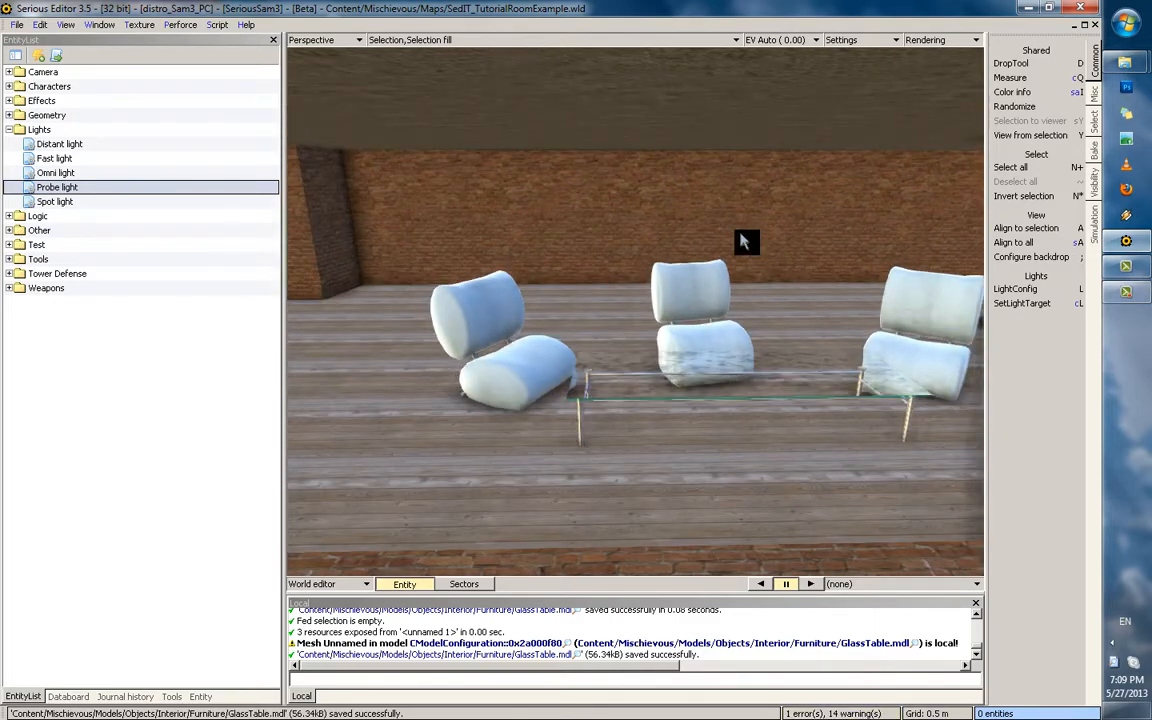
middle_drag(590, 338, 643, 373)
scroll(635, 231, down, 2)
scroll(663, 262, down, 1)
scroll(643, 373, up, 2)
scroll(630, 417, up, 2)
Survey the room's brick walls, ceiling and window opening together with the arranged chairs and glass table
middle_drag(630, 417, 532, 400)
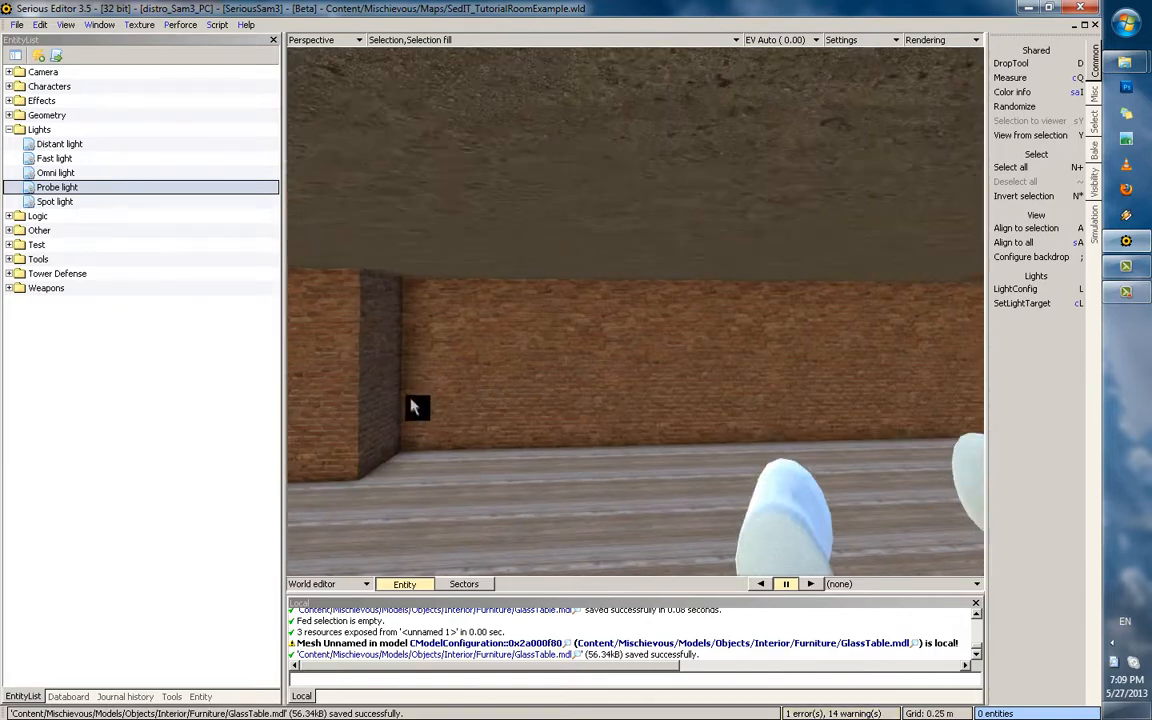
middle_drag(710, 393, 741, 321)
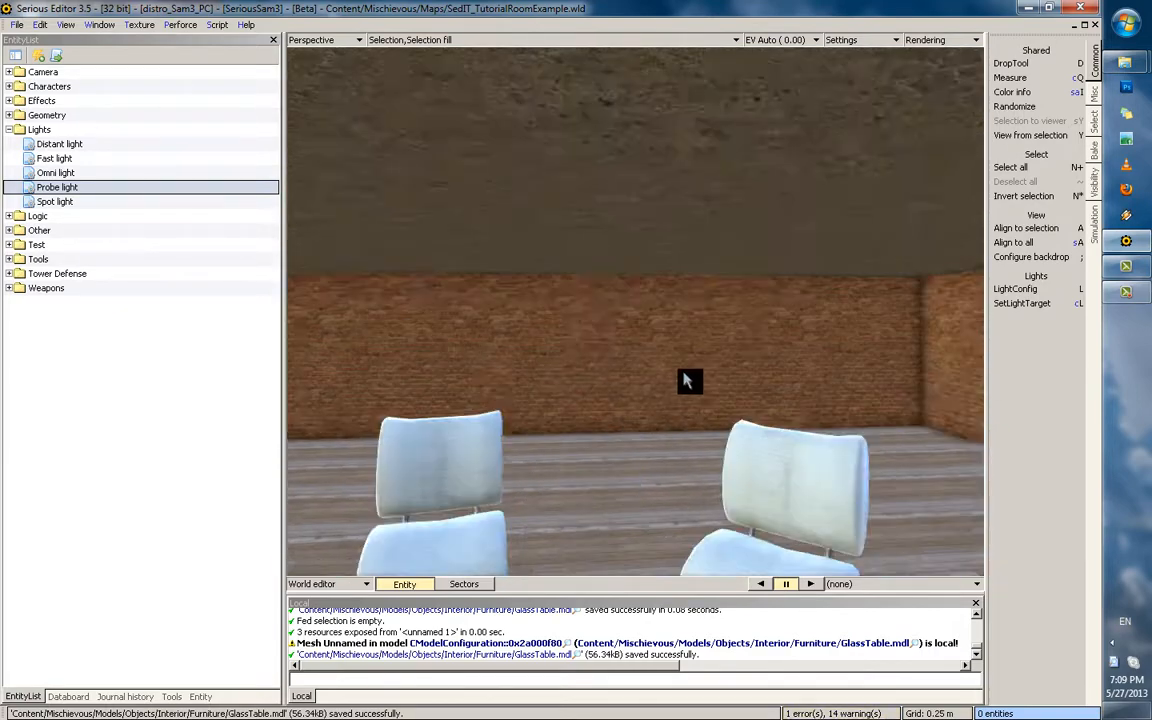
middle_drag(689, 380, 727, 403)
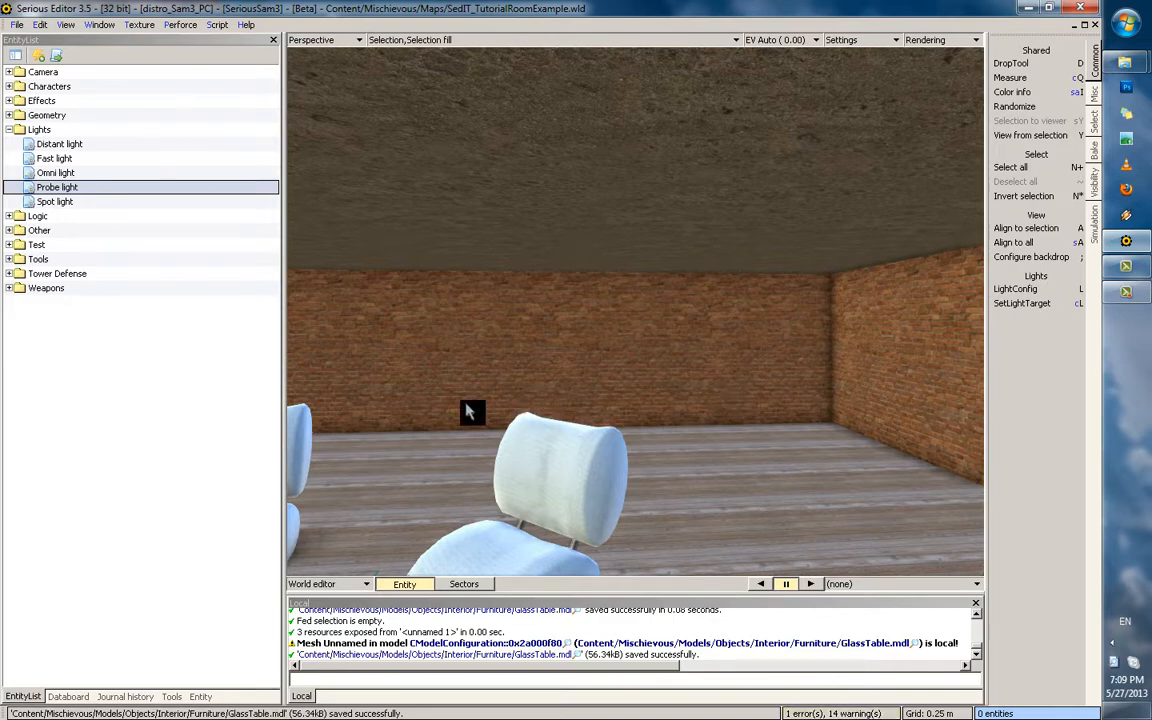
middle_drag(468, 411, 608, 342)
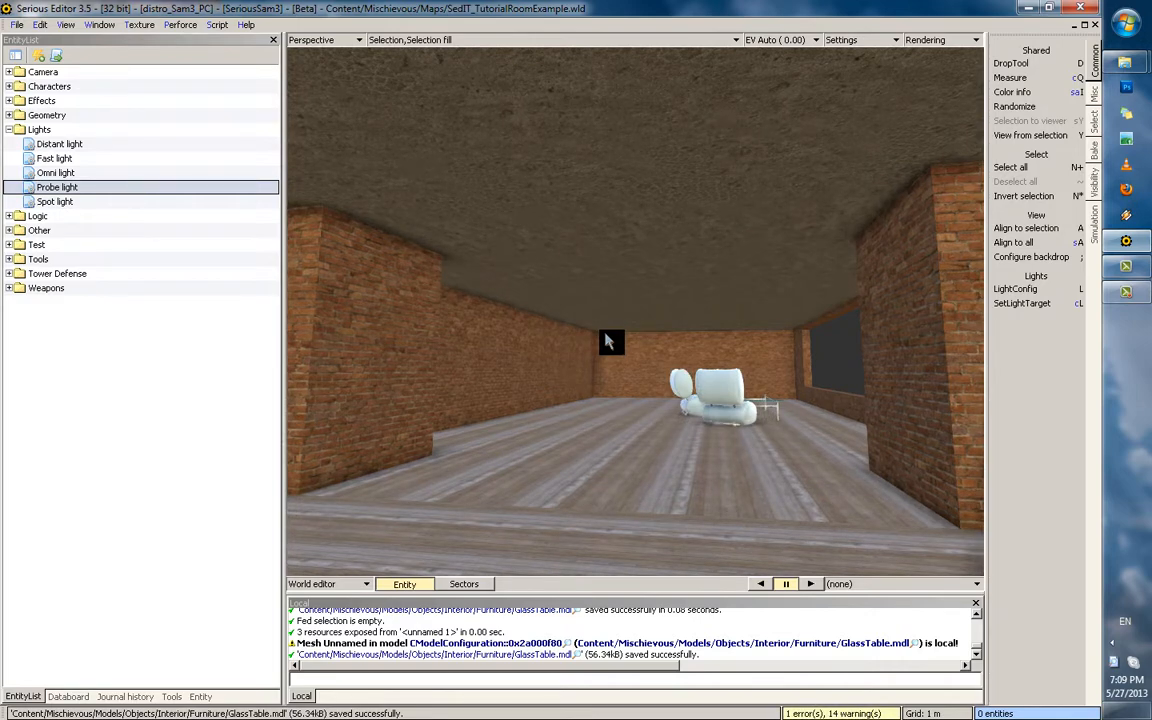
middle_drag(541, 340, 552, 364)
middle_drag(478, 356, 815, 427)
key(w)
key(w)
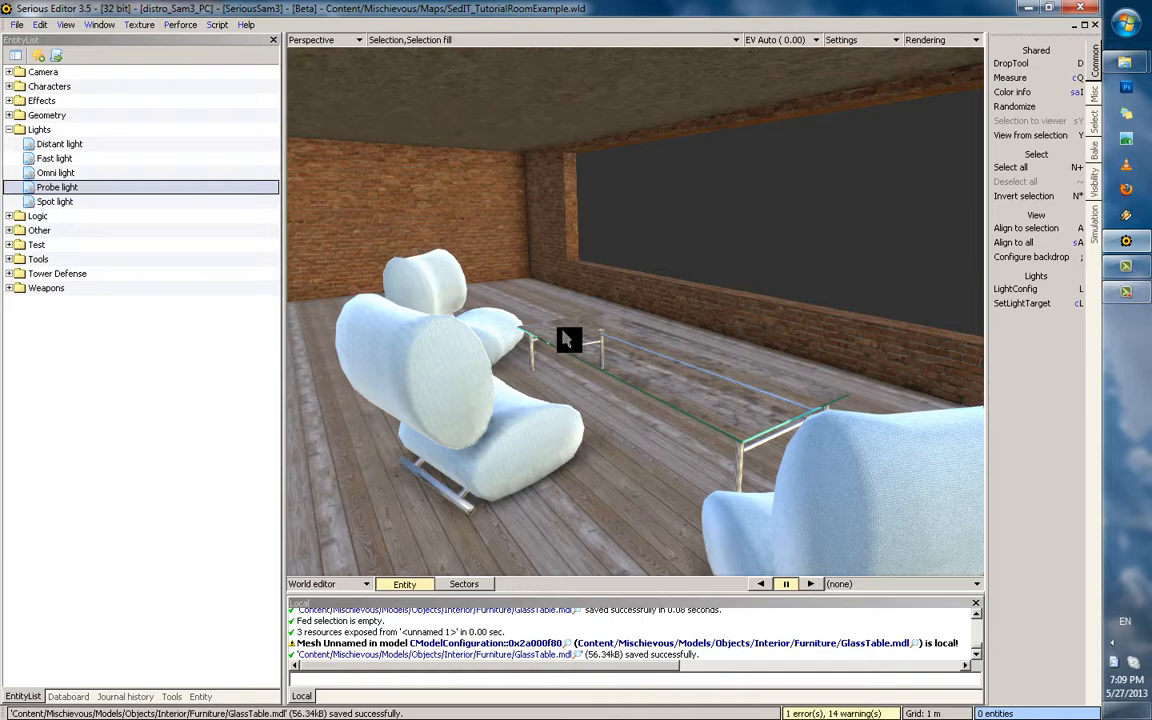
mouse_move(704, 302)
middle_down()
mouse_move(823, 319)
mouse_move(1031, 316)
mouse_move(666, 373)
mouse_move(956, 455)
mouse_move(890, 381)
mouse_move(949, 375)
mouse_move(640, 375)
mouse_move(895, 378)
mouse_move(1034, 399)
mouse_move(699, 313)
middle_up()
middle_drag(624, 333, 755, 318)
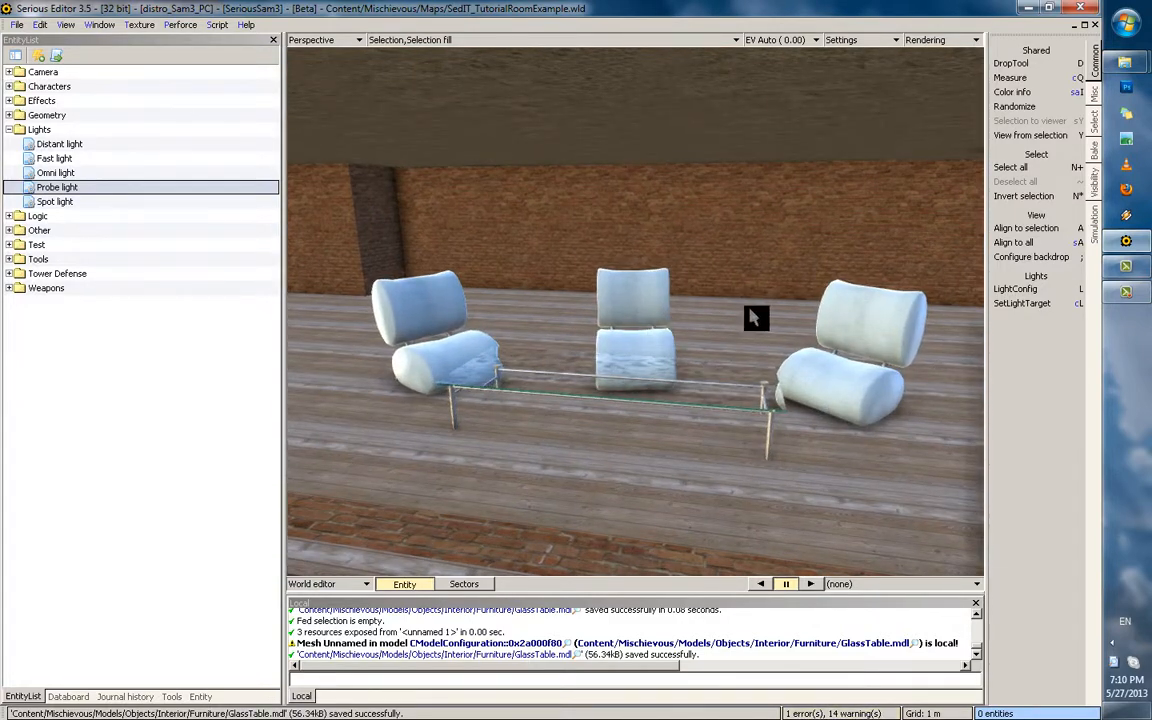